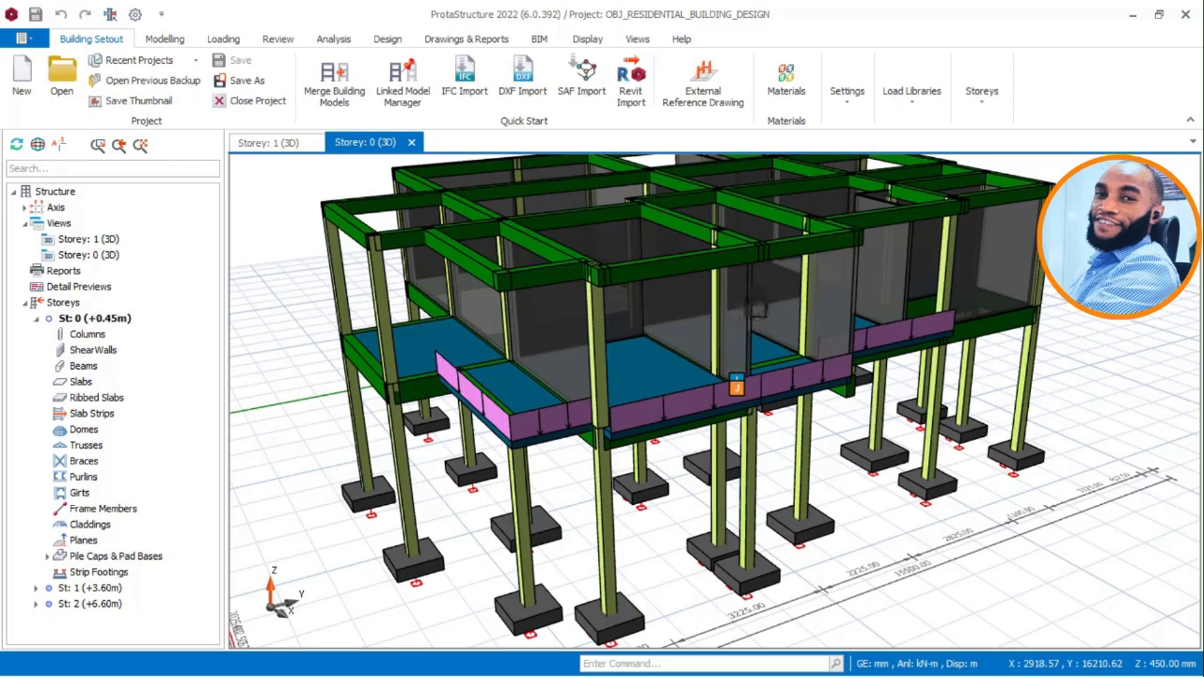
# Inspect the building's 3D structural model from several angles, including its beams, columns, slabs and footings.
pyautogui.moveTo(750, 316); pyautogui.dragTo(734, 342, button='middle')
pyautogui.scroll(-1, 741, 311)
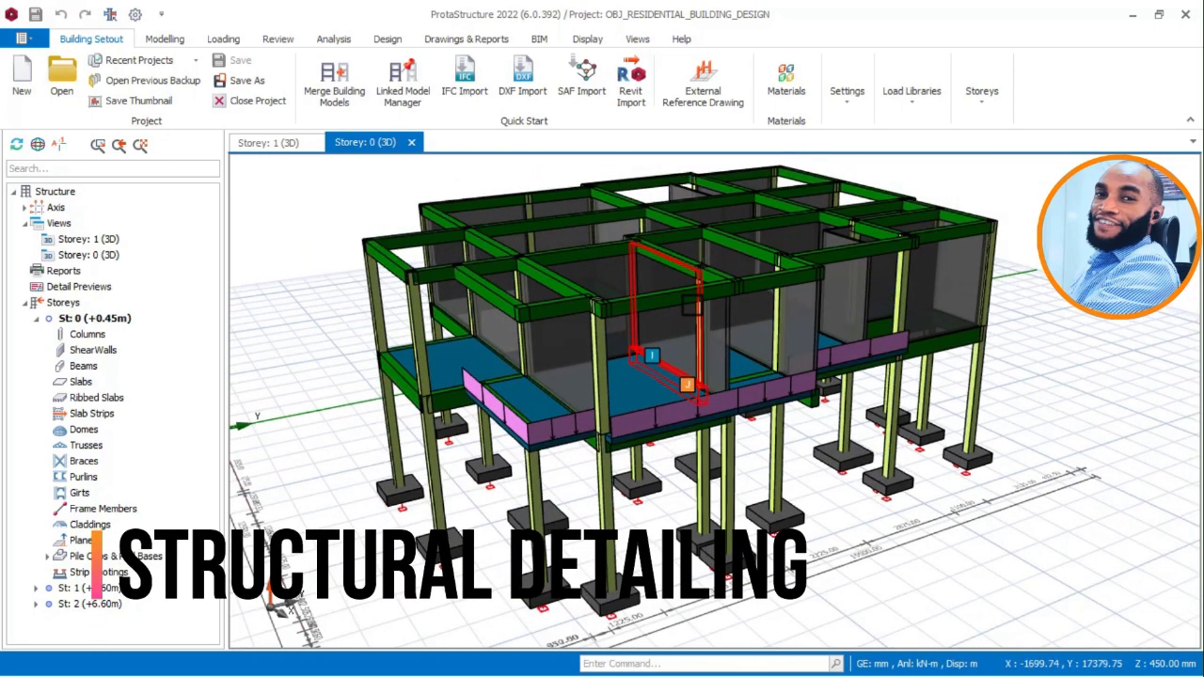
pyautogui.scroll(2, 690, 307)
pyautogui.moveTo(678, 297)
pyautogui.mouseDown(button='middle')
pyautogui.moveTo(659, 290)
pyautogui.moveTo(669, 280)
pyautogui.moveTo(680, 285)
pyautogui.moveTo(643, 288)
pyautogui.moveTo(672, 309)
pyautogui.moveTo(678, 289)
pyautogui.mouseUp(button='middle')
pyautogui.scroll(-3, 642, 288)
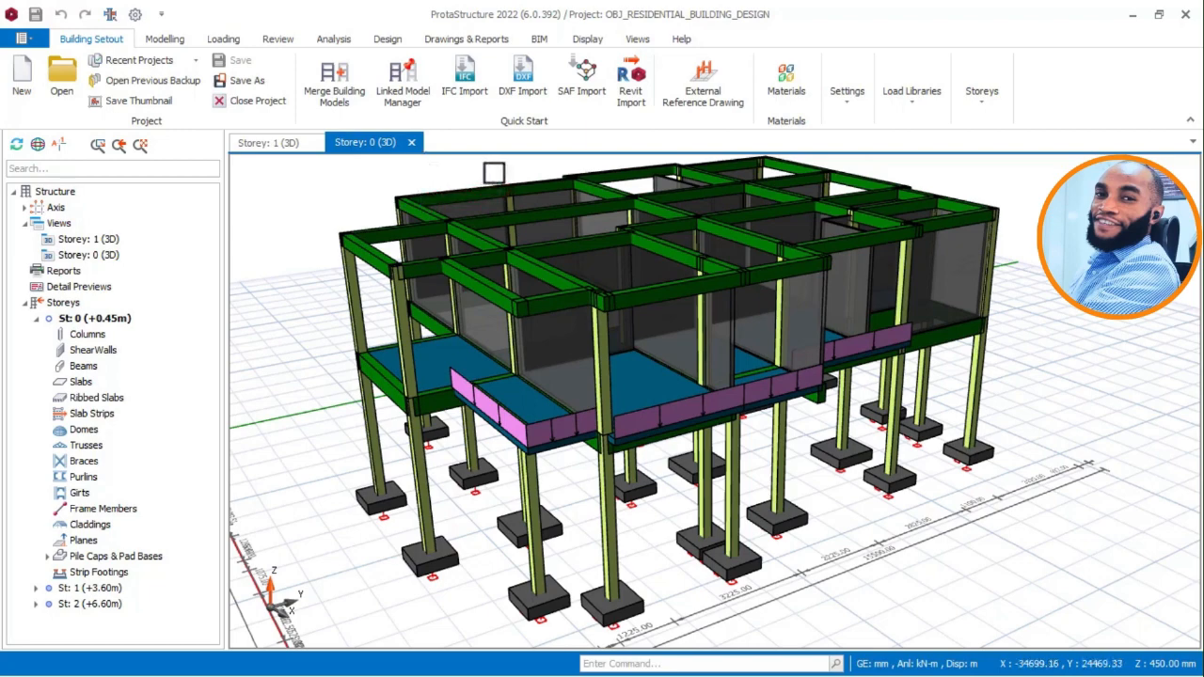
pyautogui.moveTo(511, 178); pyautogui.dragTo(508, 188, button='middle')
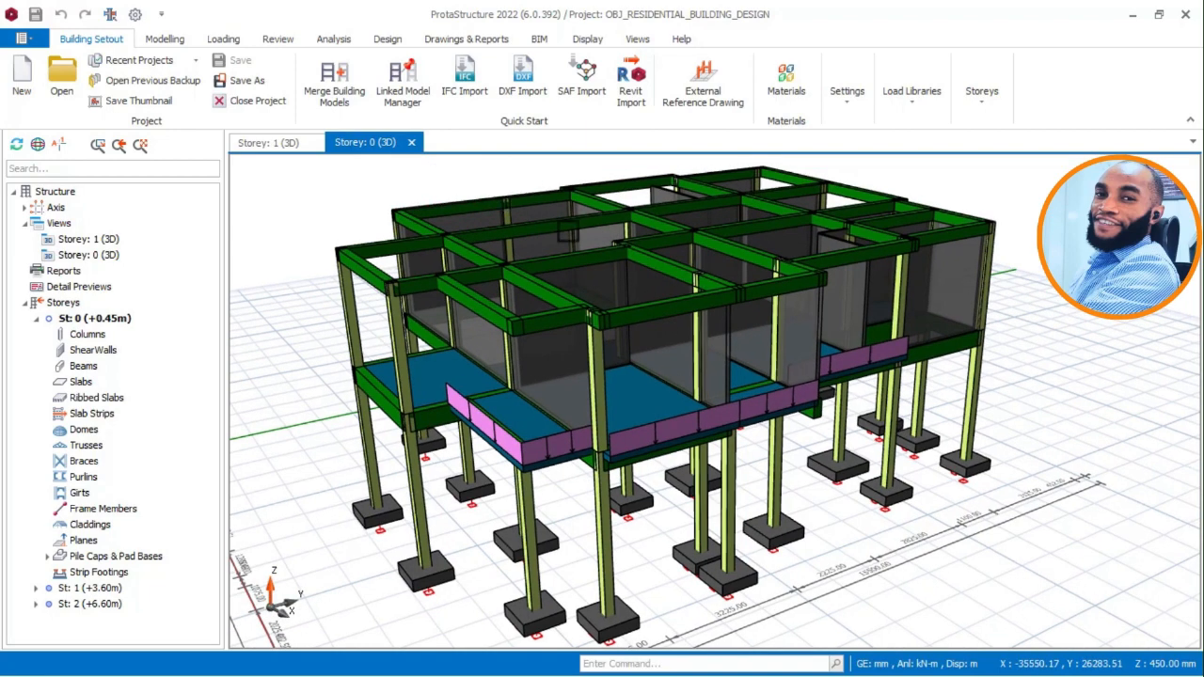
pyautogui.moveTo(576, 306); pyautogui.dragTo(902, 283, button='middle')
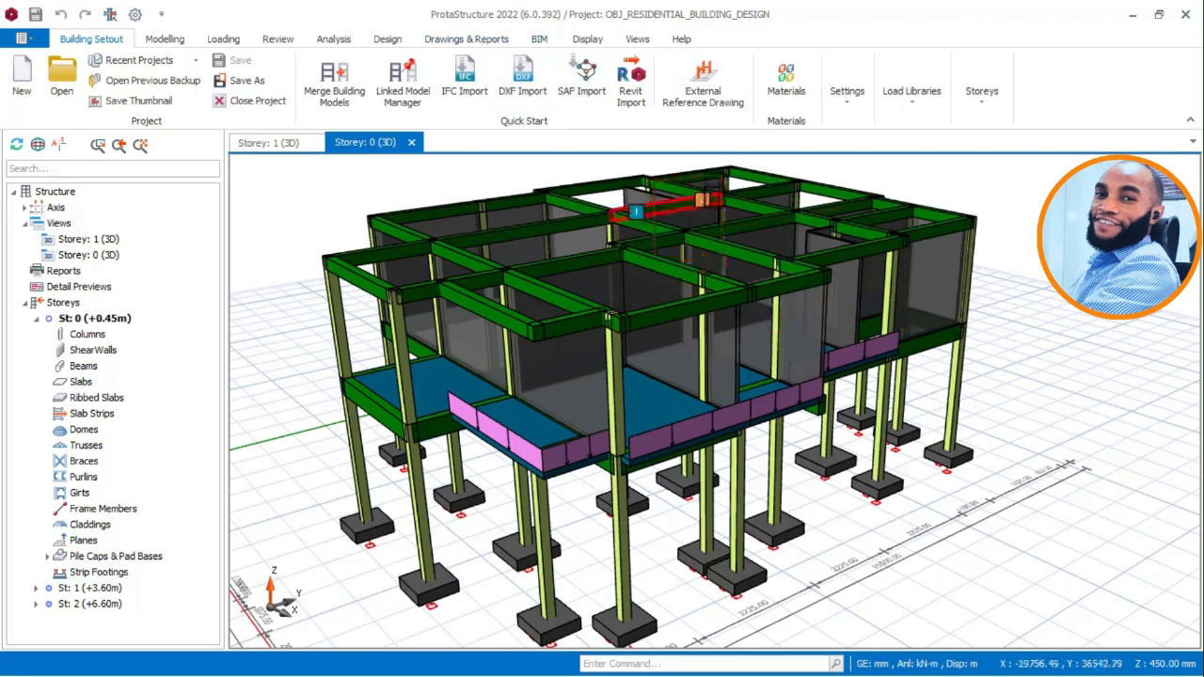
# Open the project's concrete detail drawings in ProtaDetails.
pyautogui.click(468, 39)
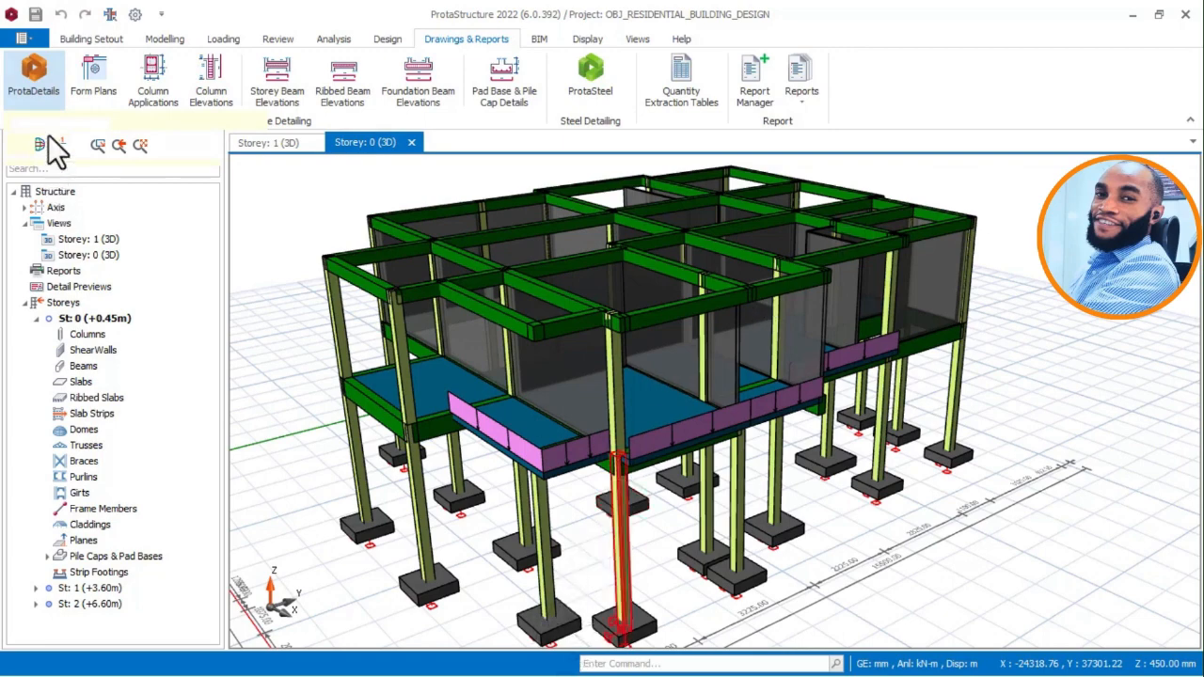
pyautogui.click(38, 99)
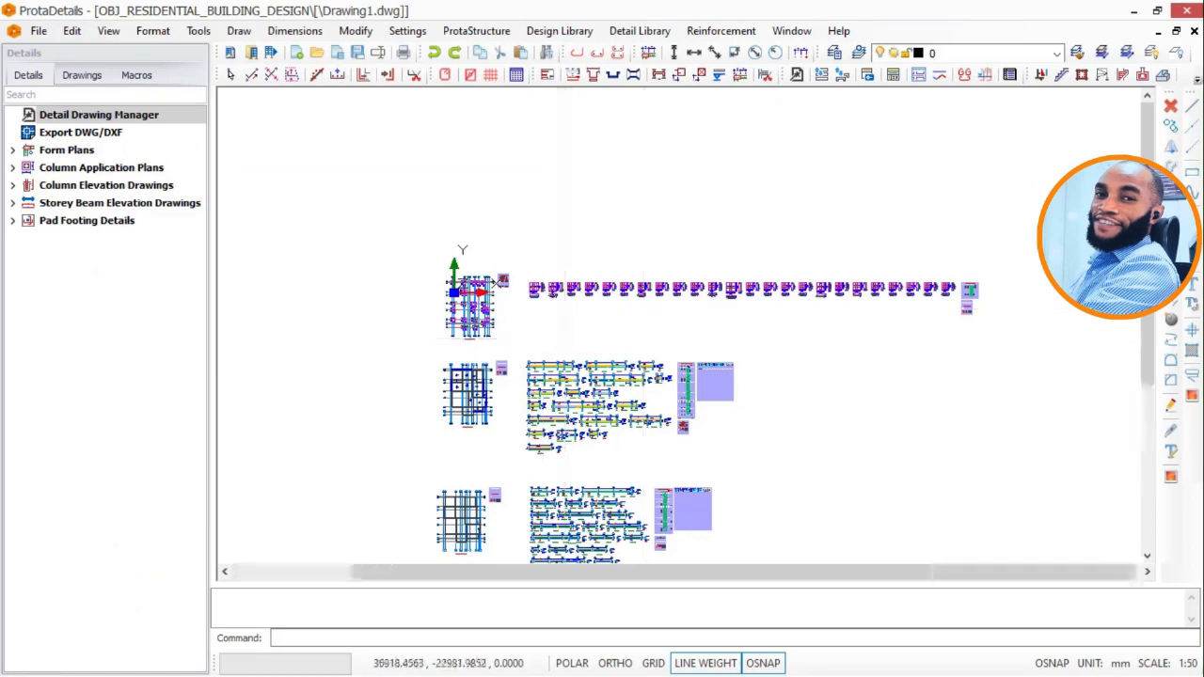
# Examine the BT-1 pad footing detail, including its plan, sections, dimensions and reinforcement labels.
pyautogui.scroll(3, 561, 339)
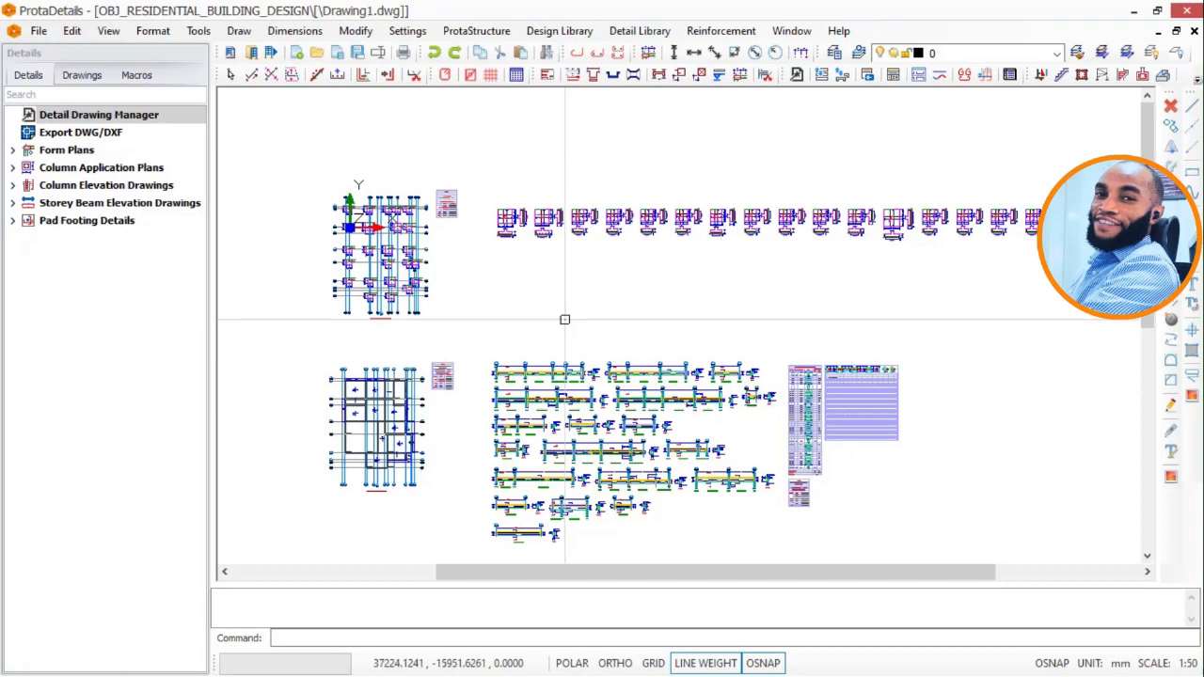
pyautogui.moveTo(600, 200)
pyautogui.mouseDown(button='middle')
pyautogui.moveTo(562, 312)
pyautogui.moveTo(600, 201)
pyautogui.mouseUp(button='middle')
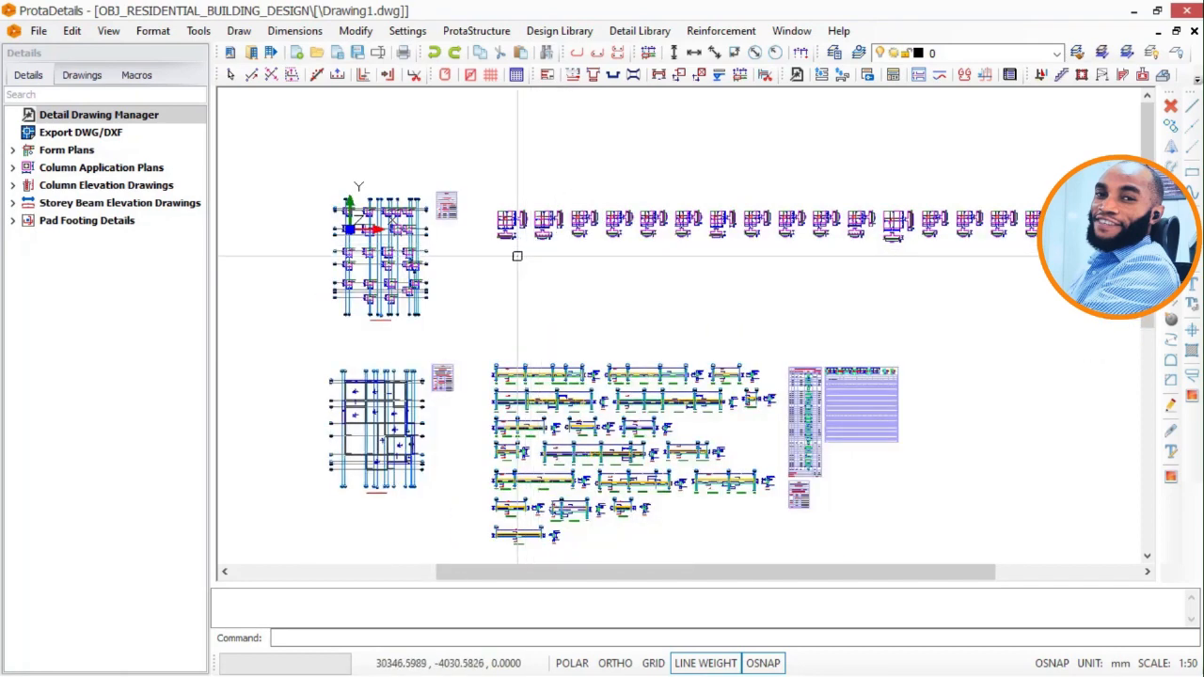
pyautogui.moveTo(465, 230); pyautogui.dragTo(524, 228, button='middle')
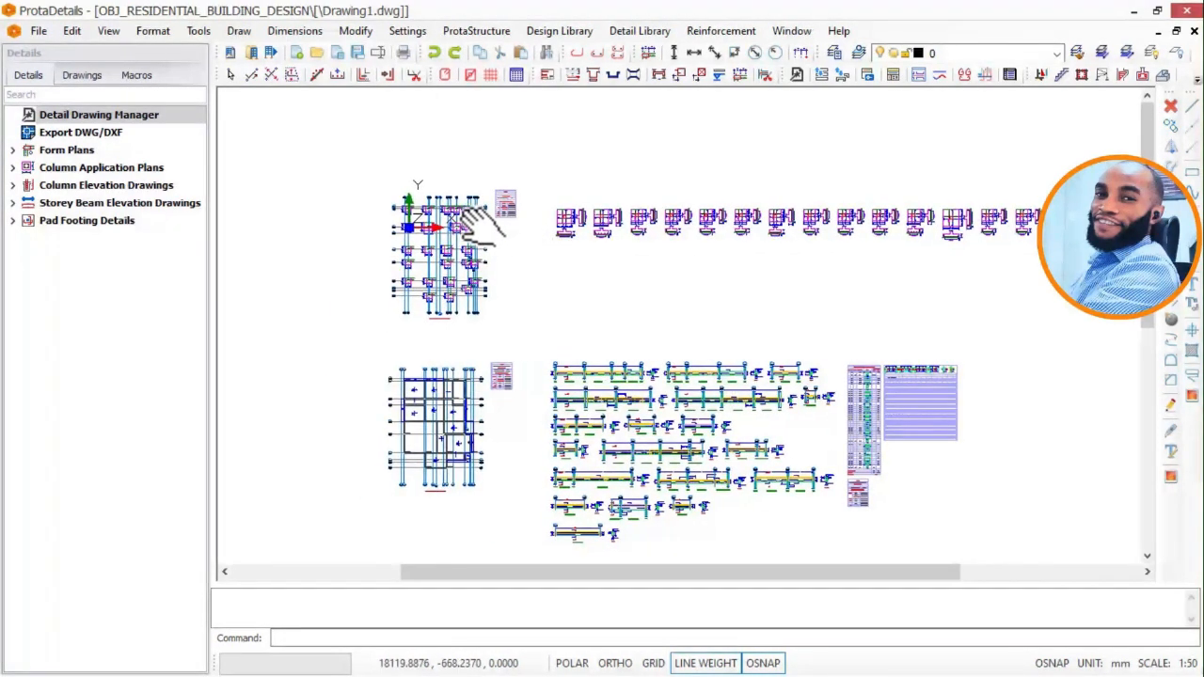
pyautogui.scroll(6, 524, 229)
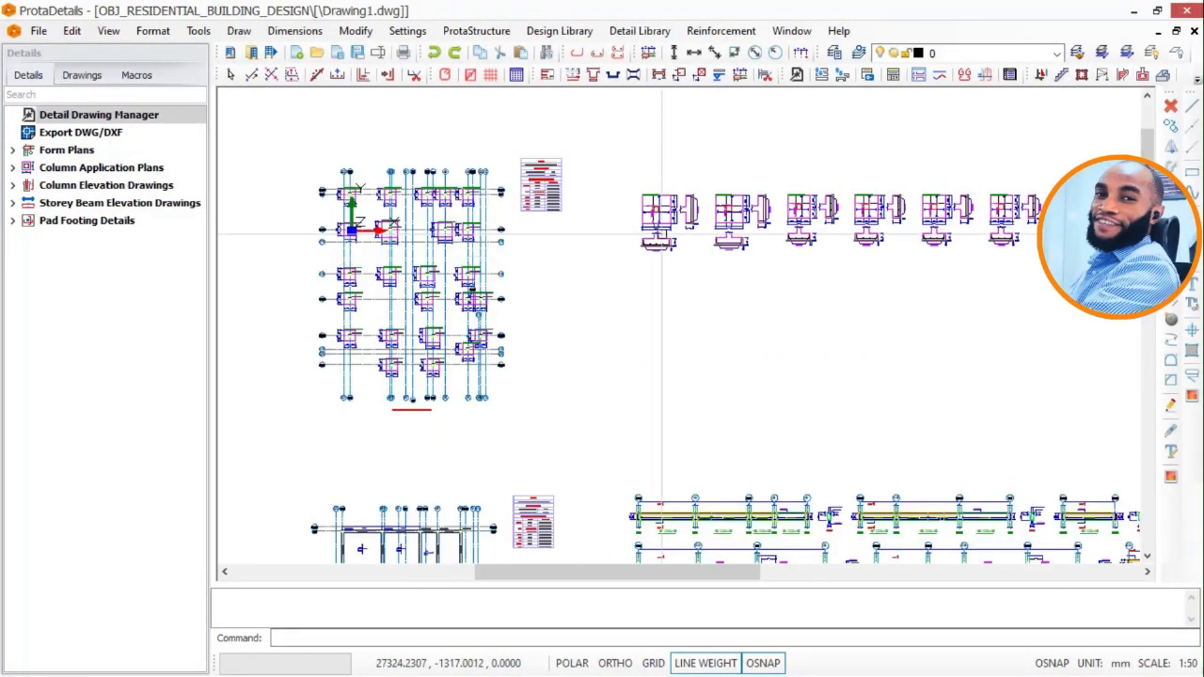
pyautogui.scroll(4, 672, 194)
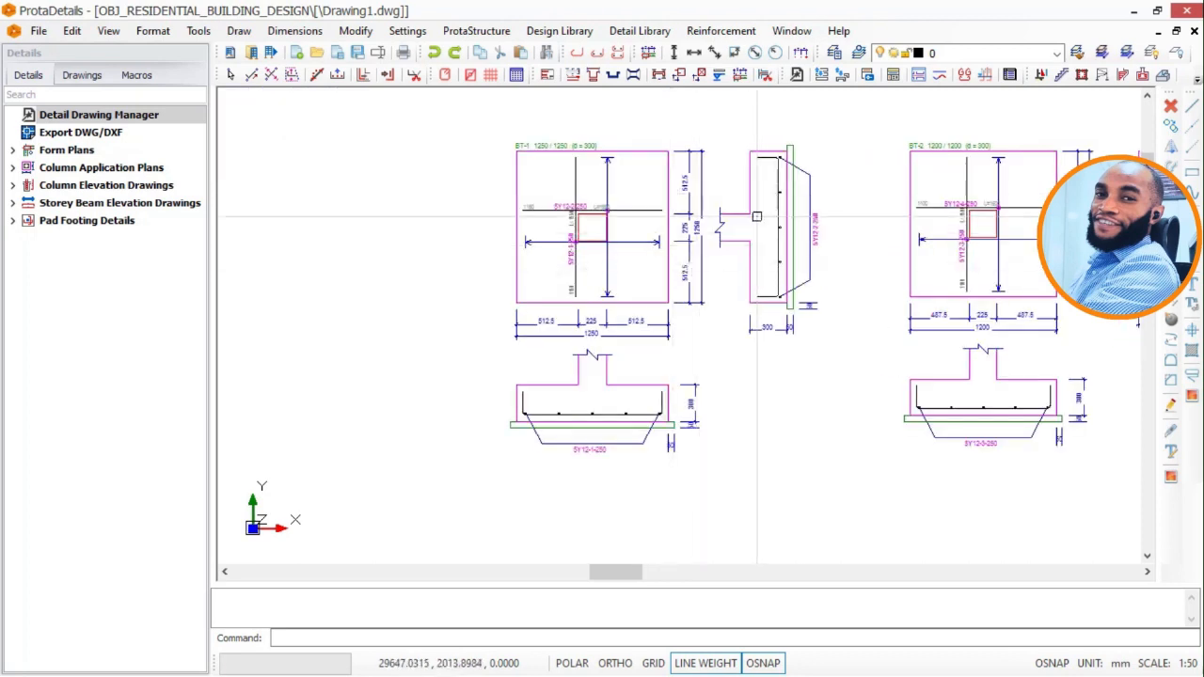
pyautogui.scroll(2, 634, 223)
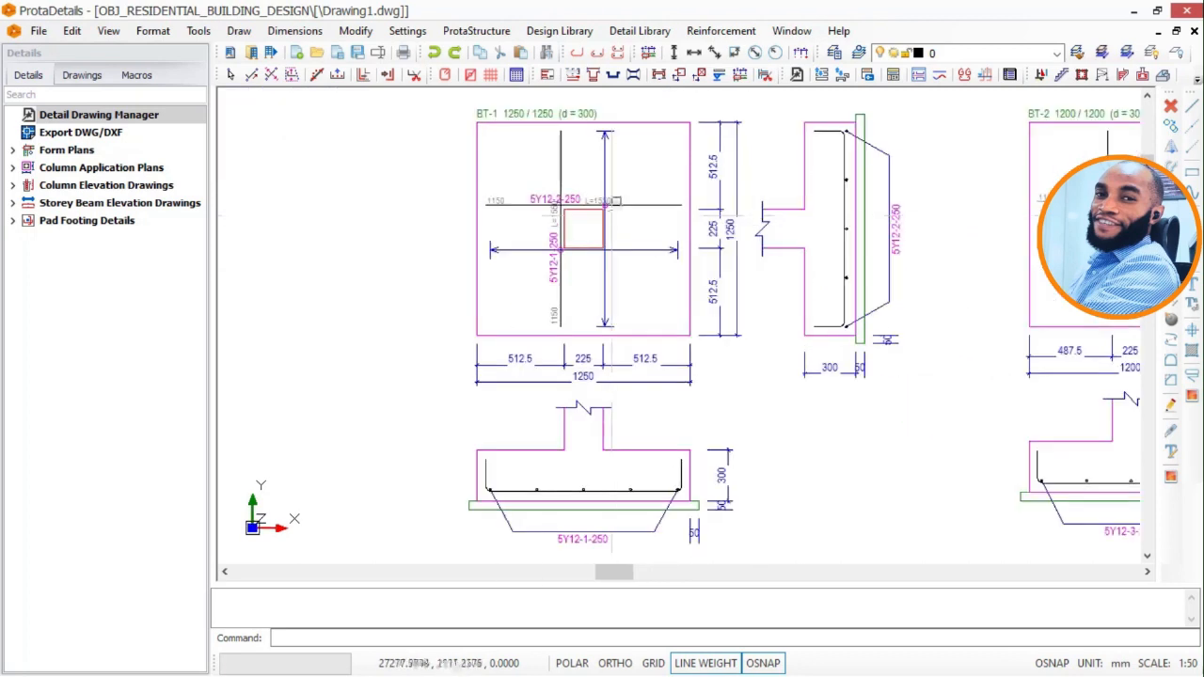
pyautogui.moveTo(612, 216); pyautogui.dragTo(620, 257, button='middle')
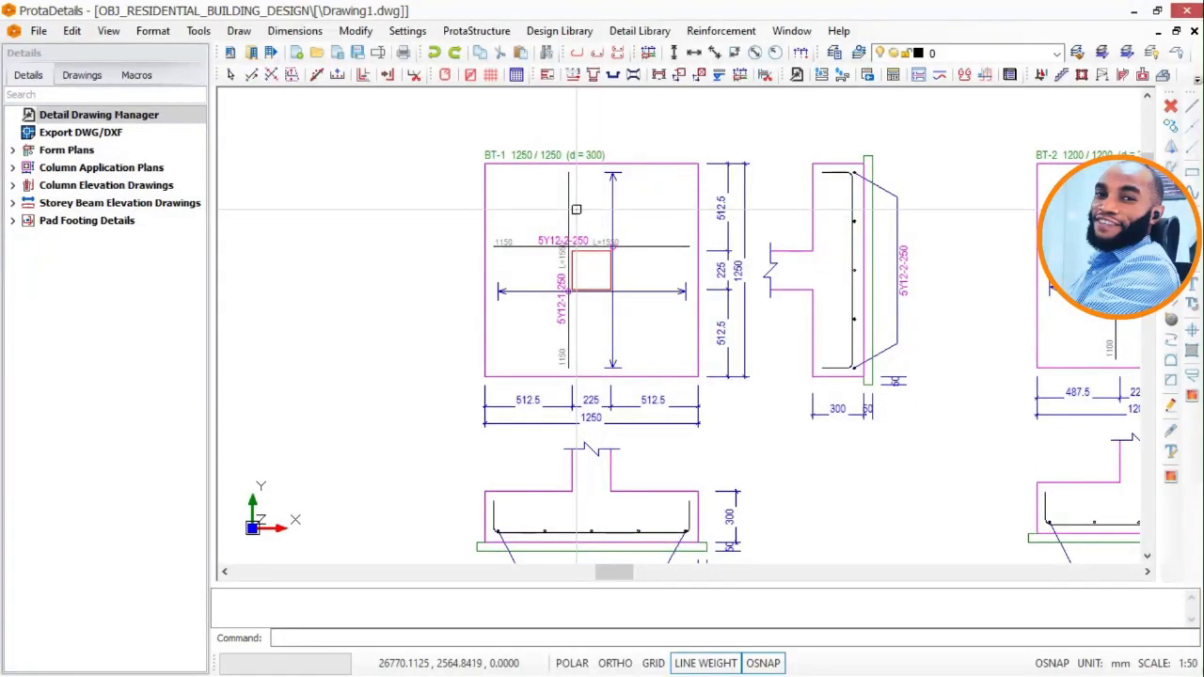
pyautogui.scroll(-3, 751, 252)
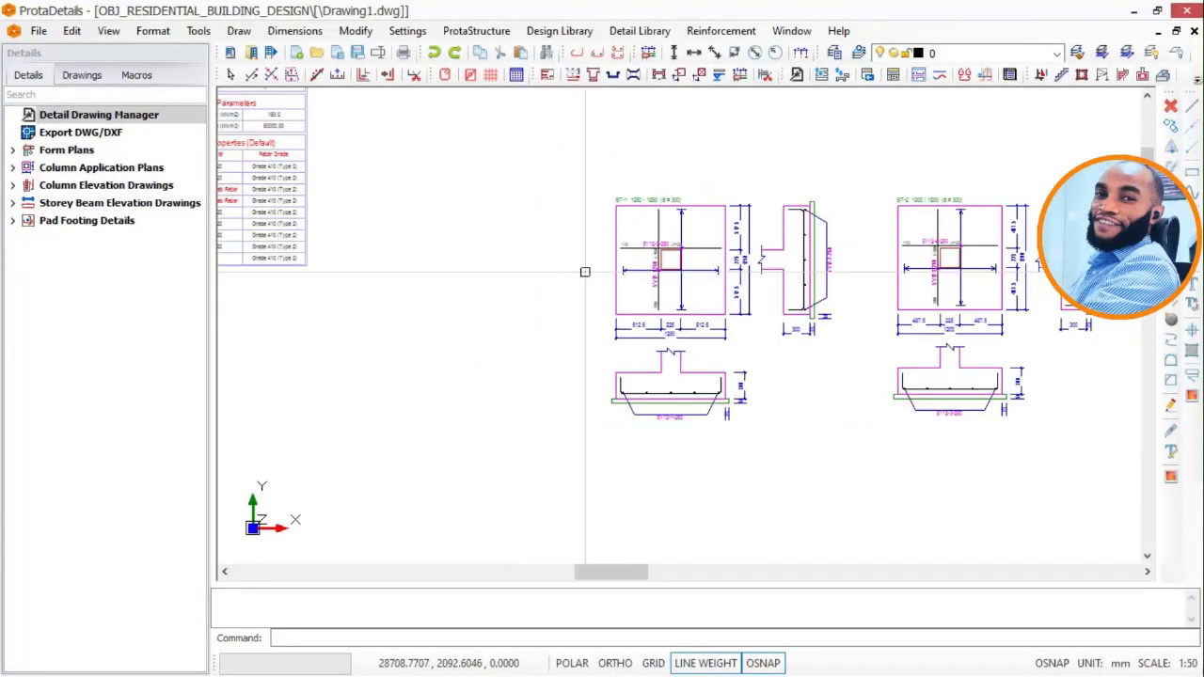
pyautogui.moveTo(705, 254); pyautogui.dragTo(799, 263, button='middle')
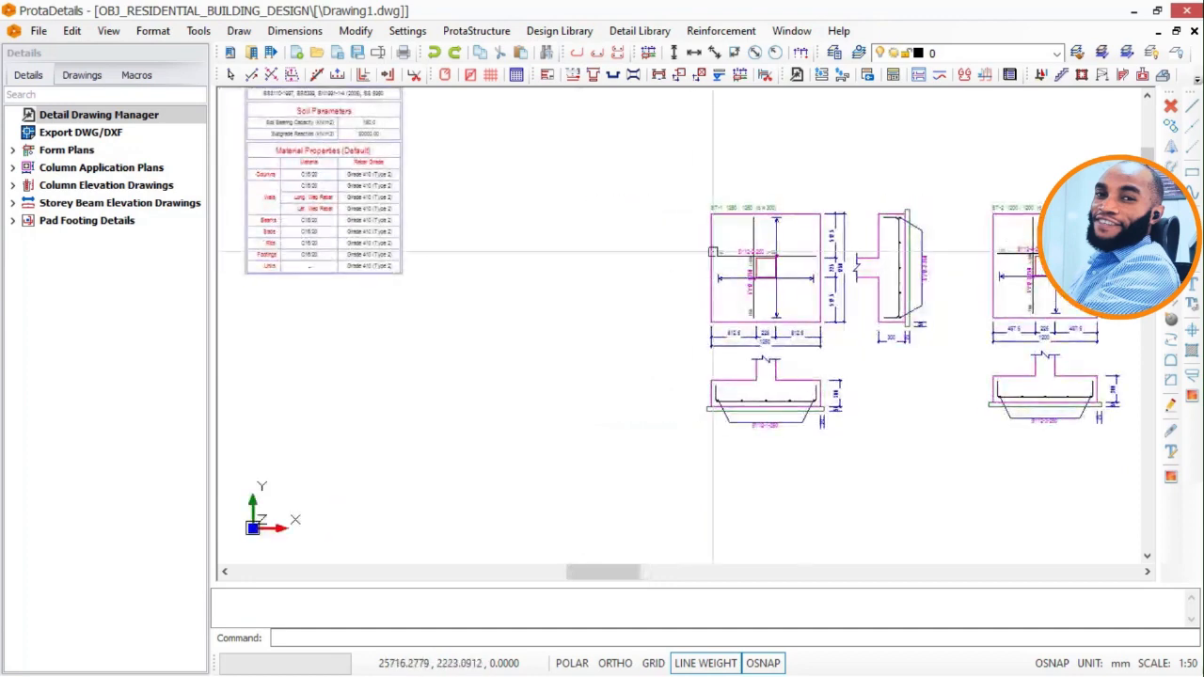
# Review the foundation plan with its row of pad footing details and the floor plan and beam drawings below.
pyautogui.scroll(-2, 715, 246)
pyautogui.scroll(-3, 693, 167)
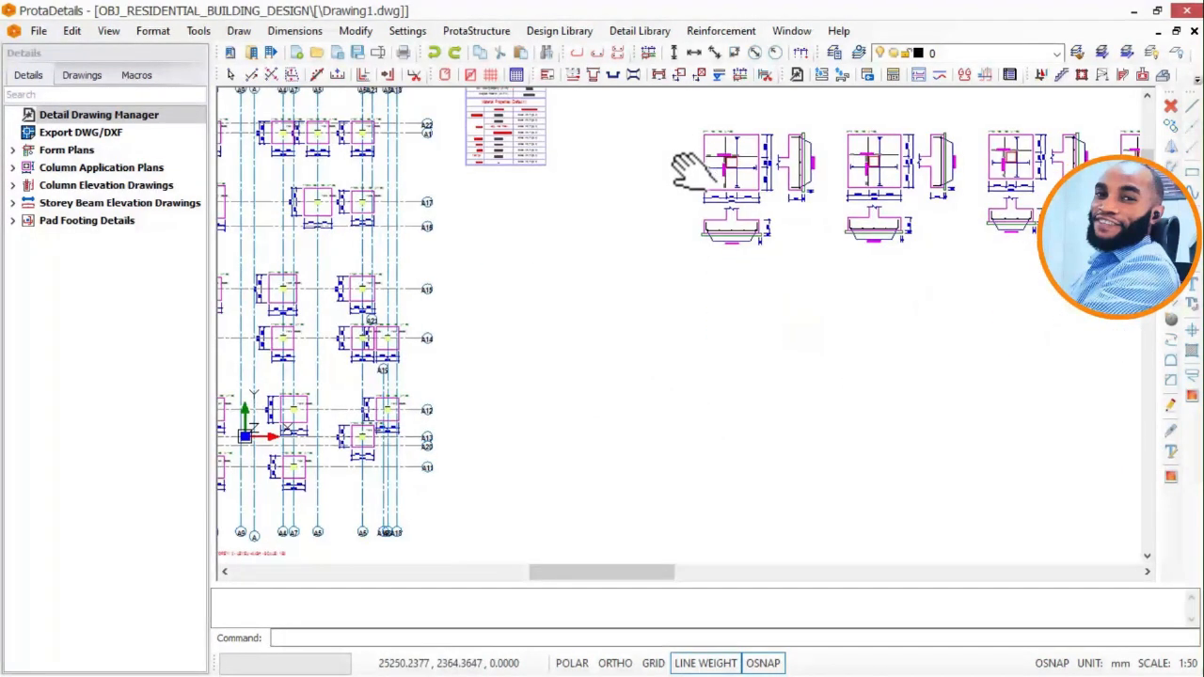
pyautogui.moveTo(696, 246); pyautogui.dragTo(683, 244, button='middle')
pyautogui.moveTo(683, 299); pyautogui.dragTo(677, 255, button='middle')
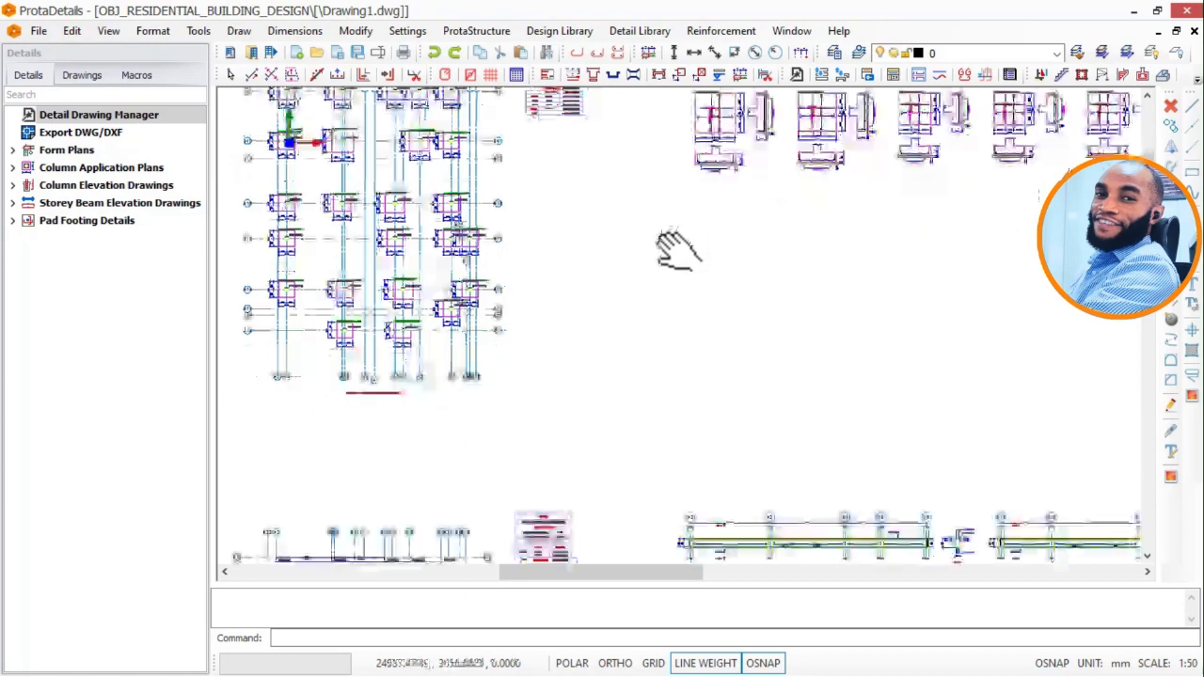
pyautogui.moveTo(739, 352); pyautogui.dragTo(664, 224, button='middle')
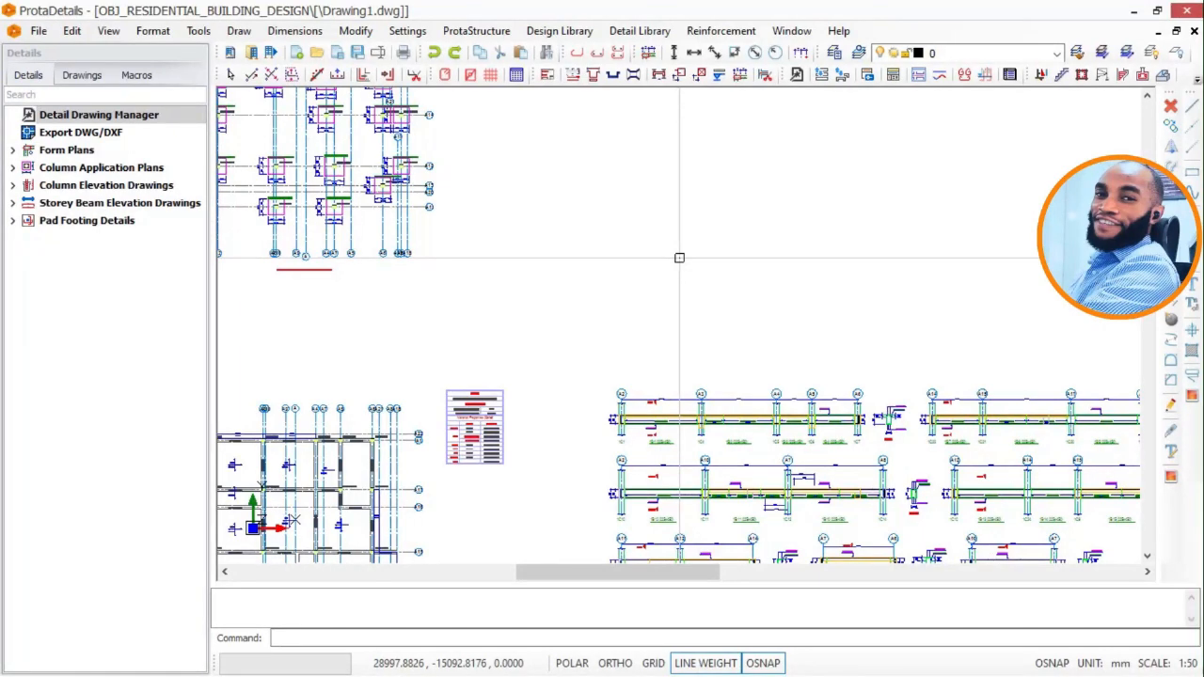
pyautogui.scroll(-2, 667, 274)
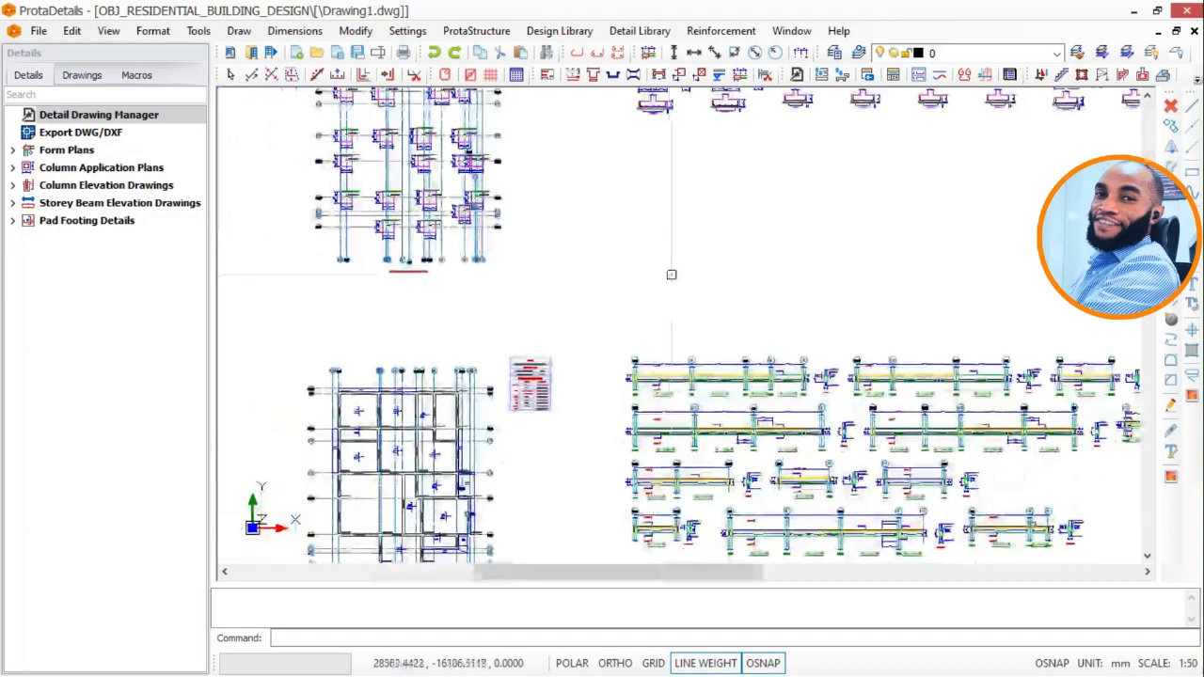
pyautogui.moveTo(669, 272); pyautogui.dragTo(675, 344, button='middle')
pyautogui.moveTo(675, 262); pyautogui.dragTo(676, 334, button='middle')
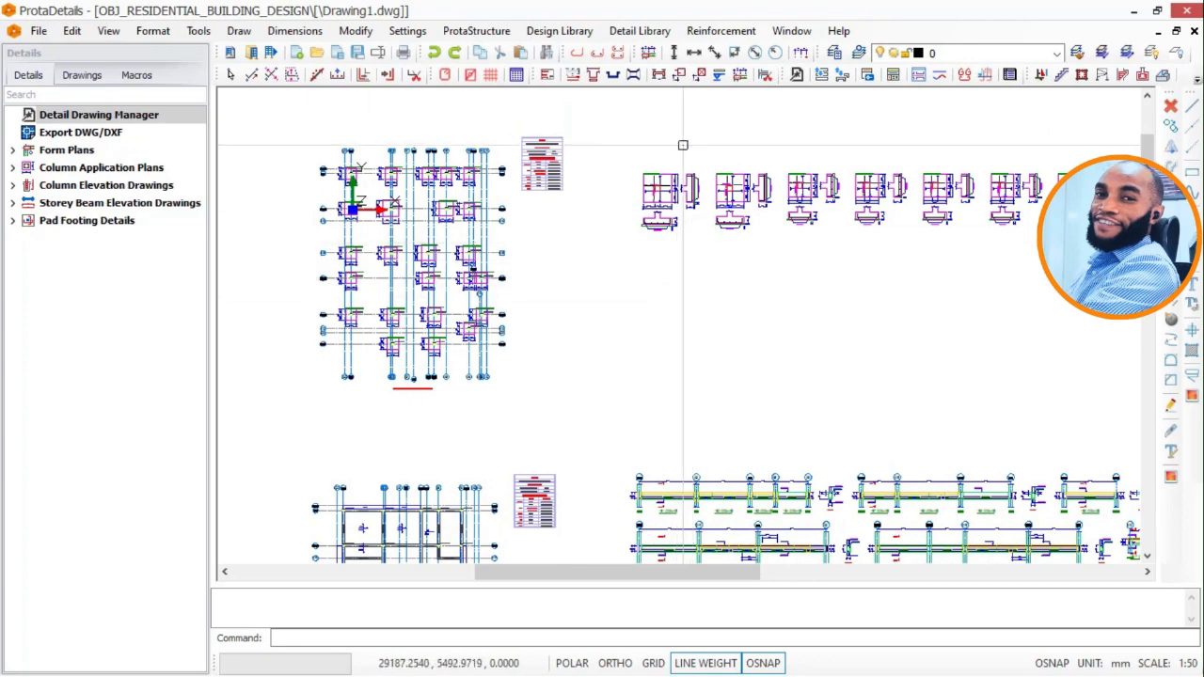
pyautogui.scroll(1, 681, 143)
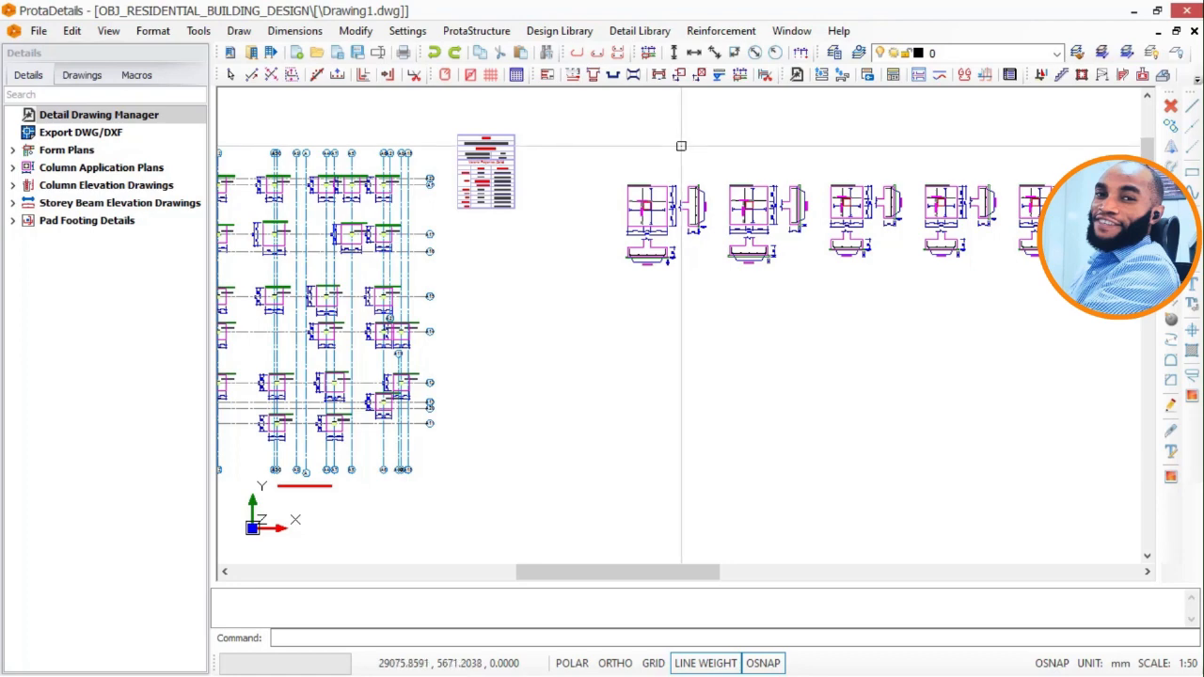
pyautogui.moveTo(676, 176); pyautogui.dragTo(695, 188, button='middle')
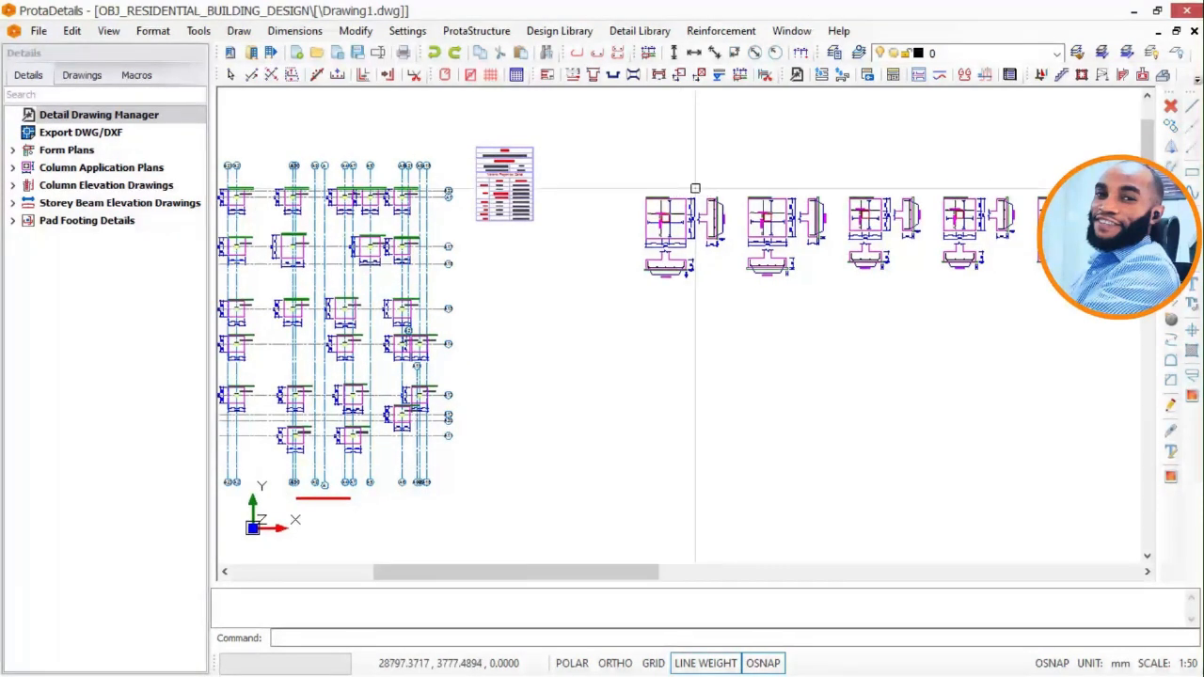
# Look over the overall drawing layout and examine the column elevation drawings at its lower end.
pyautogui.scroll(-5, 695, 189)
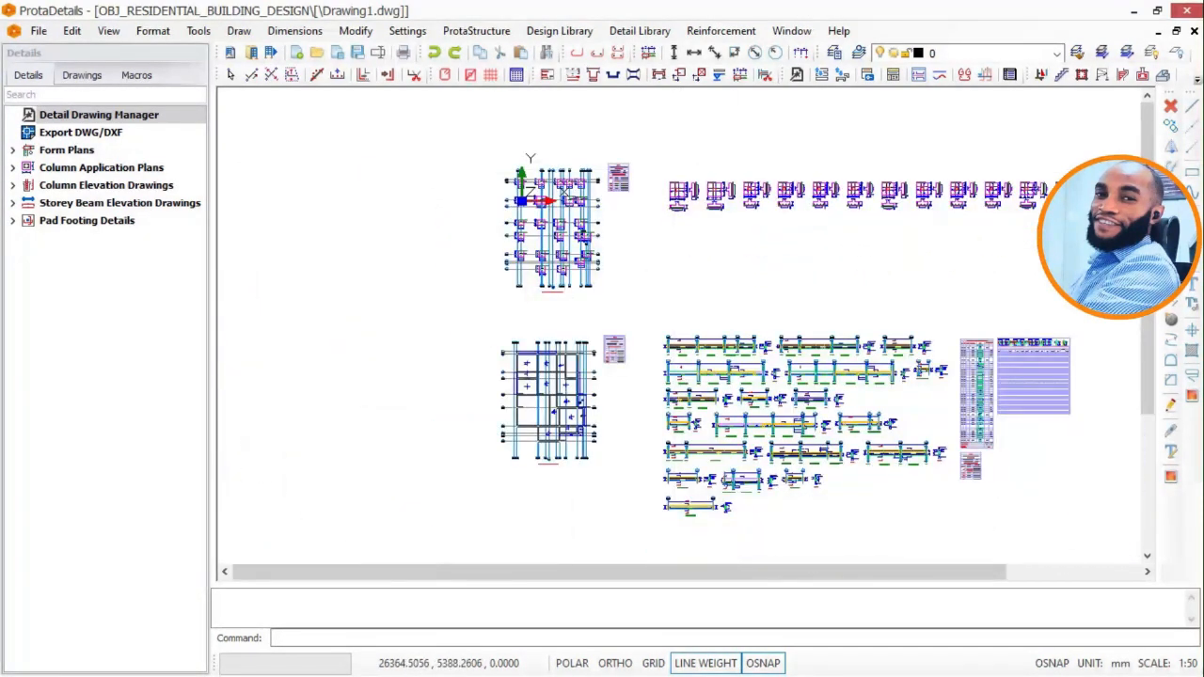
pyautogui.scroll(-2, 677, 179)
pyautogui.moveTo(597, 233)
pyautogui.mouseDown(button='middle')
pyautogui.moveTo(691, 313)
pyautogui.moveTo(592, 253)
pyautogui.moveTo(586, 264)
pyautogui.moveTo(604, 272)
pyautogui.moveTo(685, 408)
pyautogui.moveTo(743, 407)
pyautogui.mouseUp(button='middle')
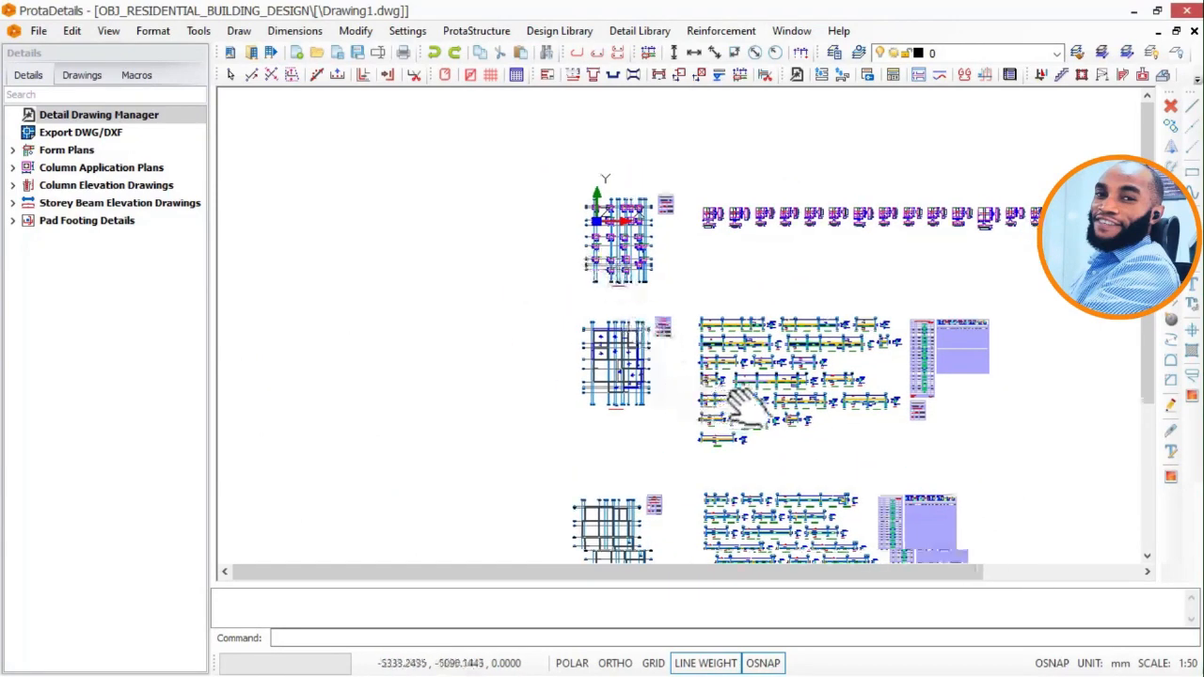
pyautogui.scroll(-2, 607, 277)
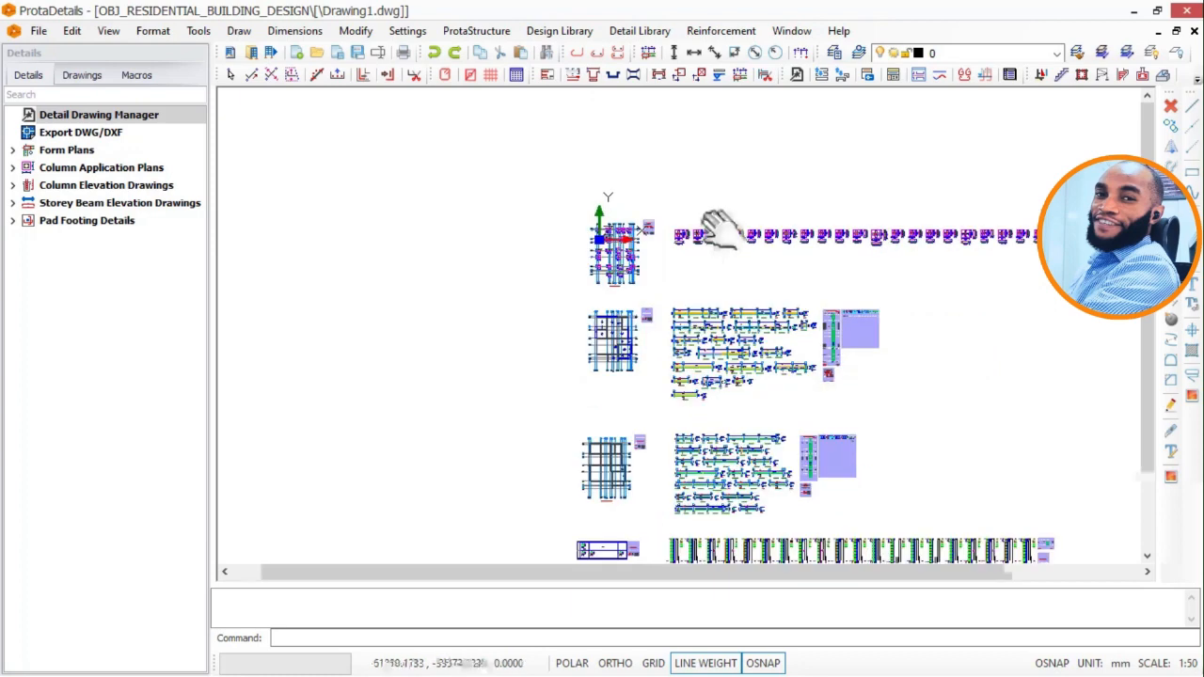
pyautogui.moveTo(723, 230); pyautogui.dragTo(703, 218, button='middle')
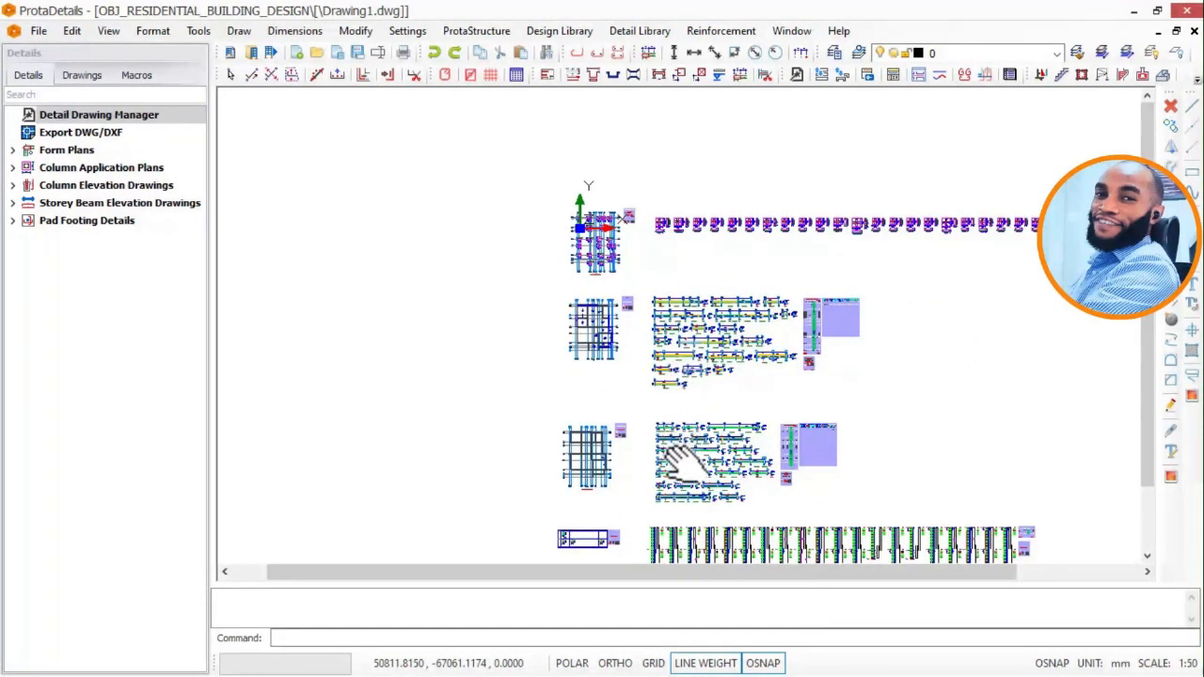
pyautogui.moveTo(669, 532); pyautogui.dragTo(705, 240, button='middle')
pyautogui.scroll(4, 715, 414)
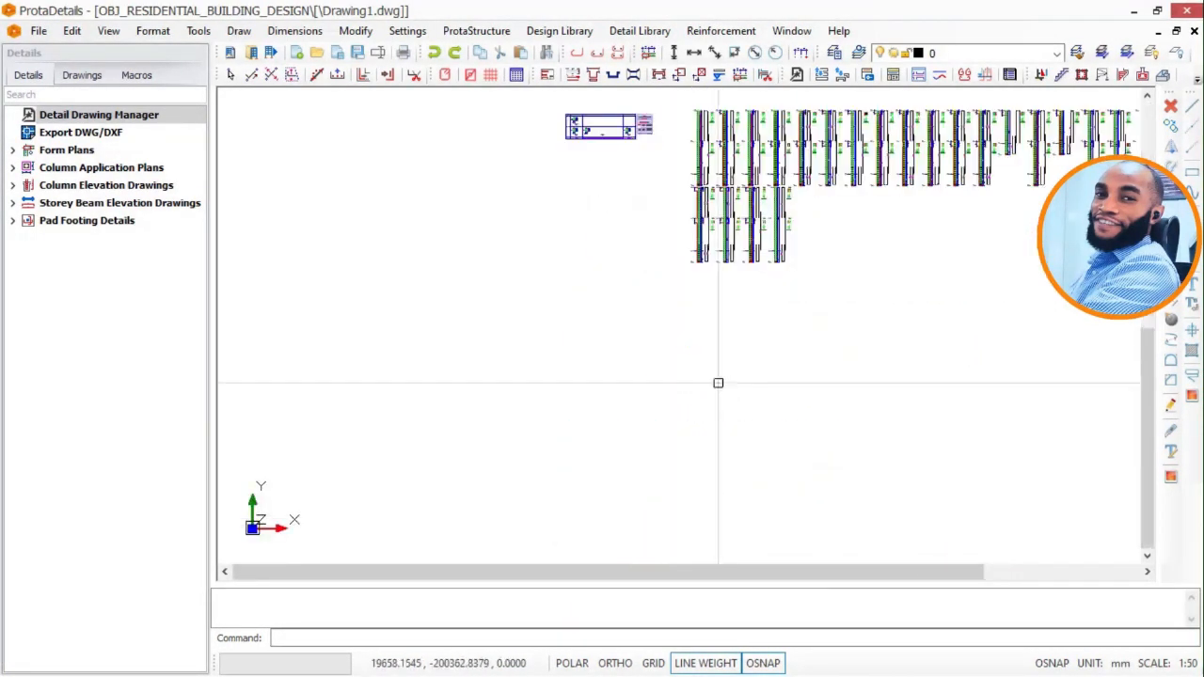
pyautogui.scroll(5, 704, 291)
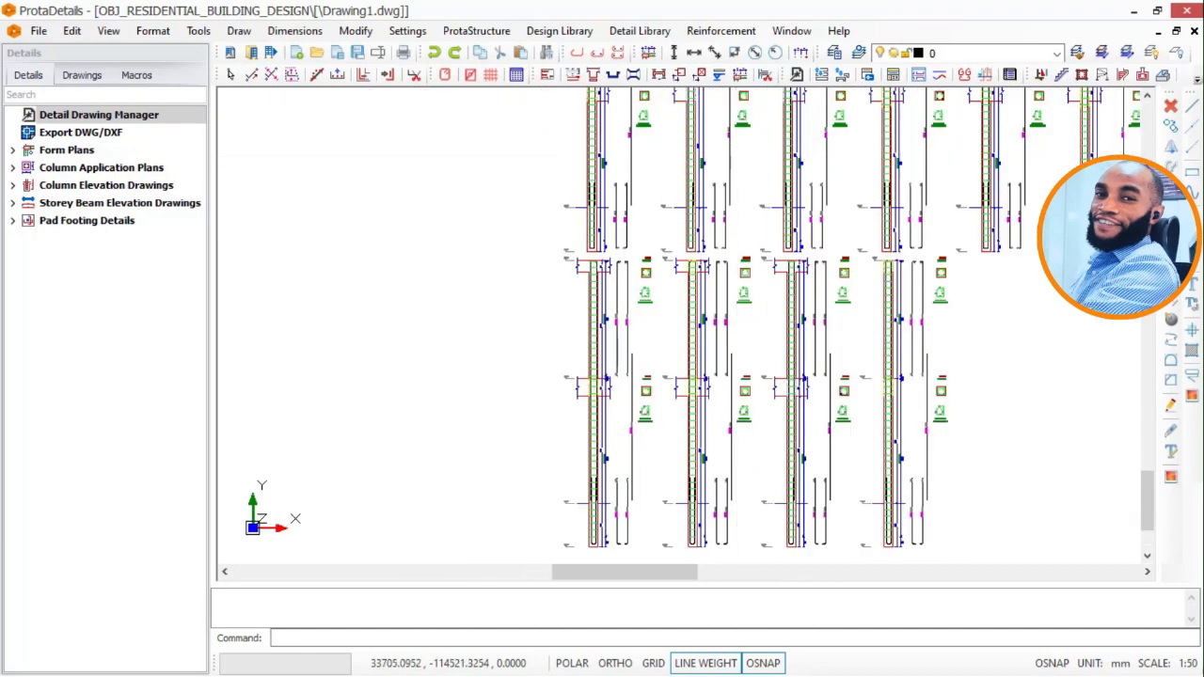
# Examine the storey beam elevation drawings beside both floor plans, including their spans, sections and reinforcement labels.
pyautogui.scroll(-5, 705, 290)
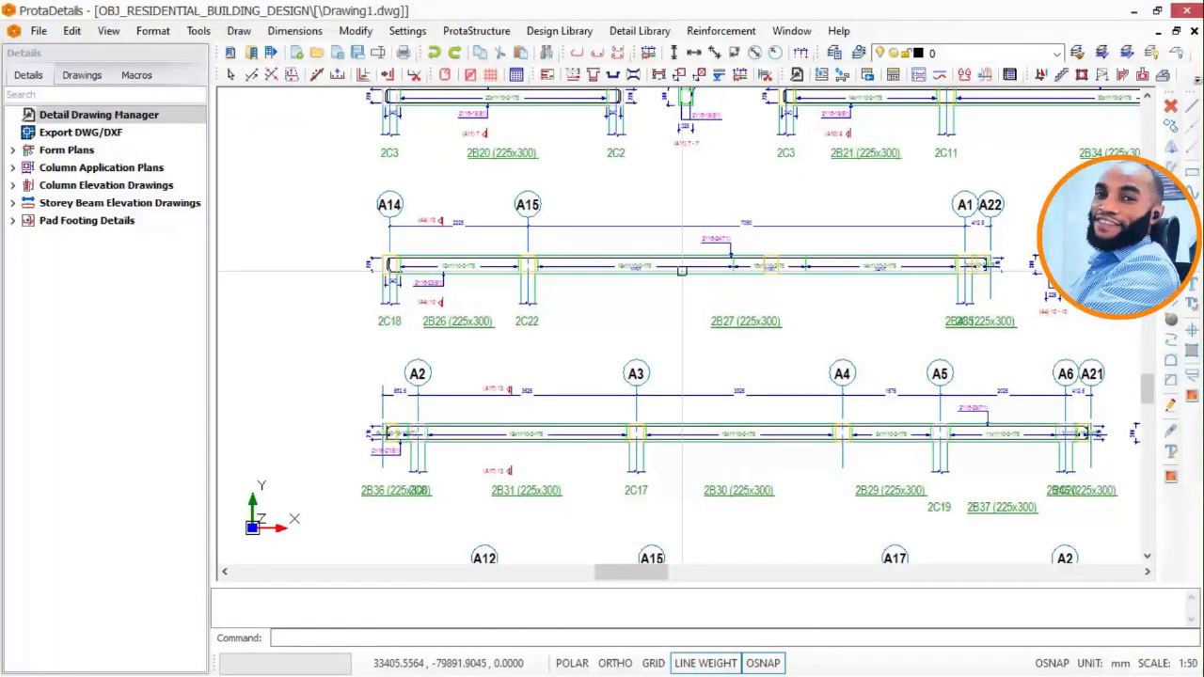
pyautogui.scroll(2, 571, 254)
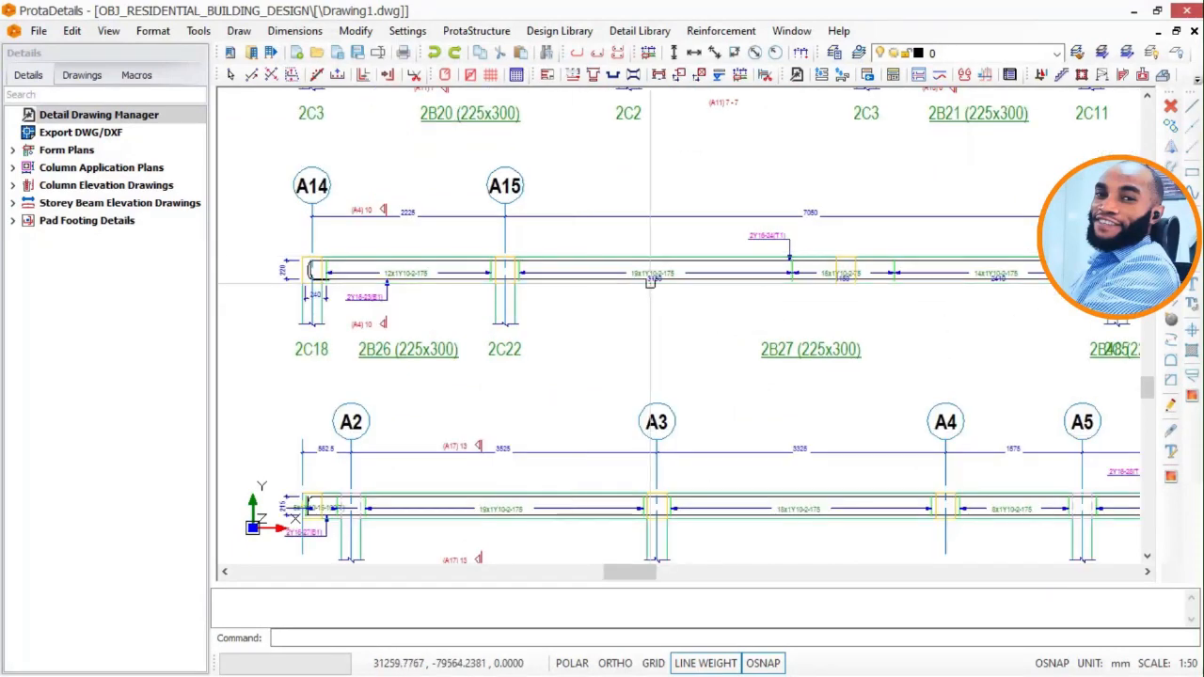
pyautogui.scroll(-4, 681, 511)
pyautogui.scroll(-3, 701, 508)
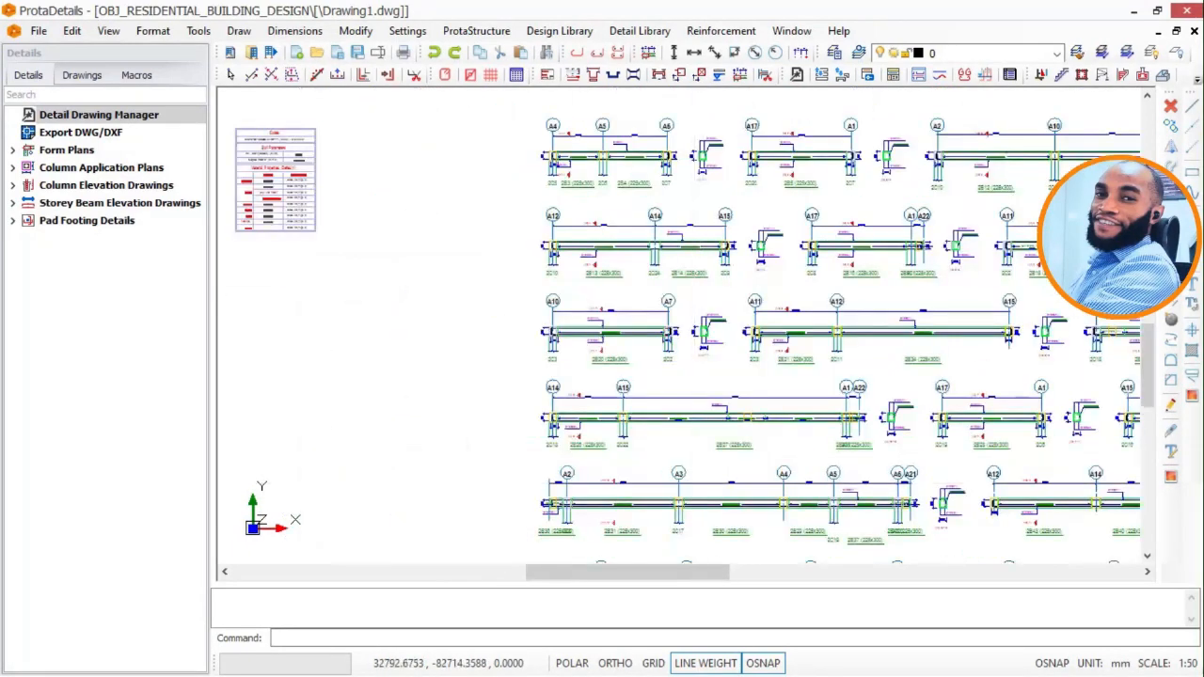
pyautogui.moveTo(714, 334)
pyautogui.mouseDown(button='middle')
pyautogui.moveTo(715, 564)
pyautogui.moveTo(715, 538)
pyautogui.mouseUp(button='middle')
pyautogui.scroll(-2, 715, 538)
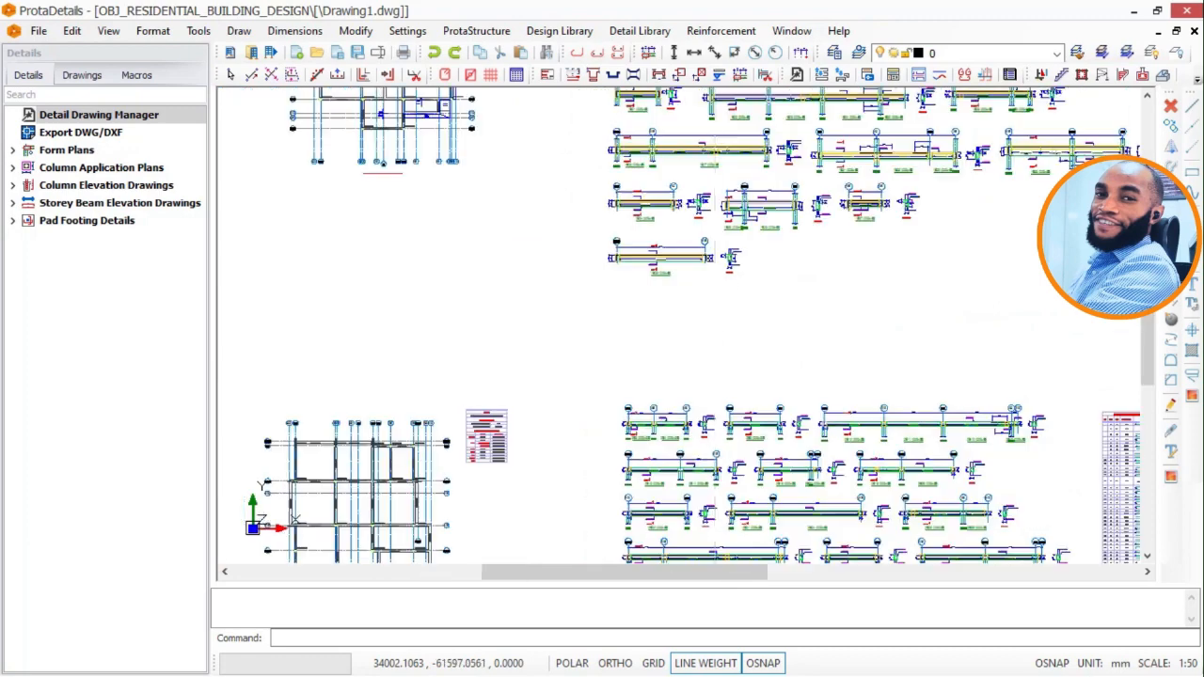
pyautogui.scroll(5, 696, 99)
pyautogui.scroll(3, 907, 275)
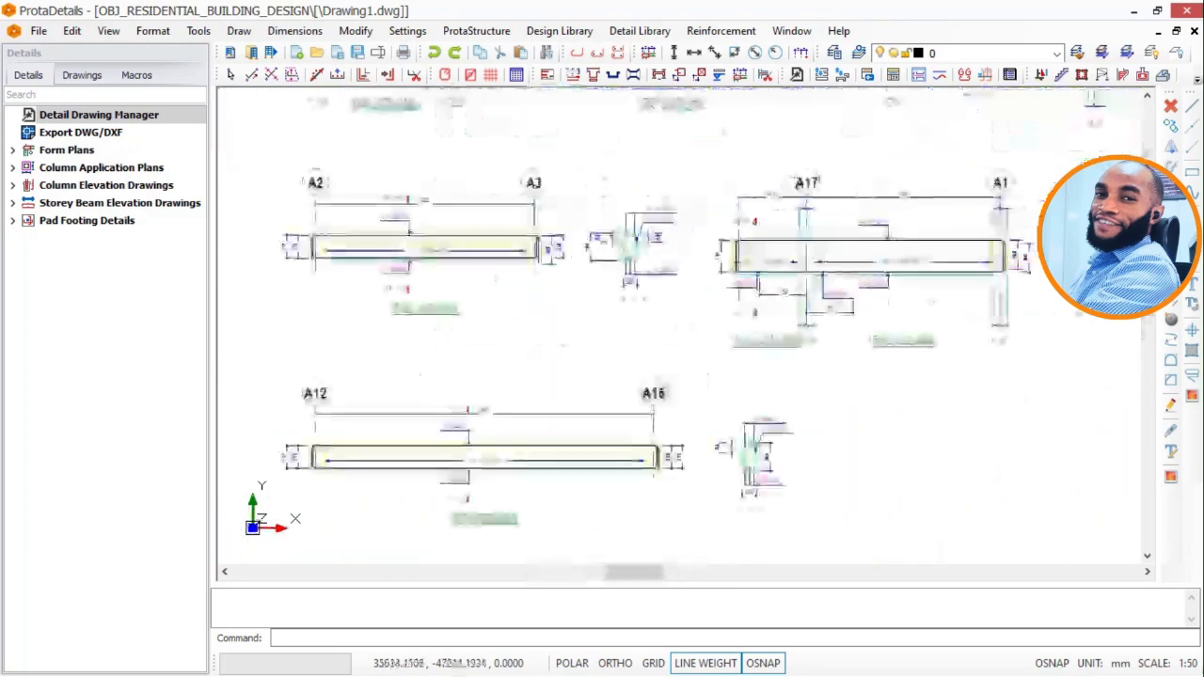
pyautogui.scroll(-2, 907, 275)
pyautogui.scroll(-4, 907, 275)
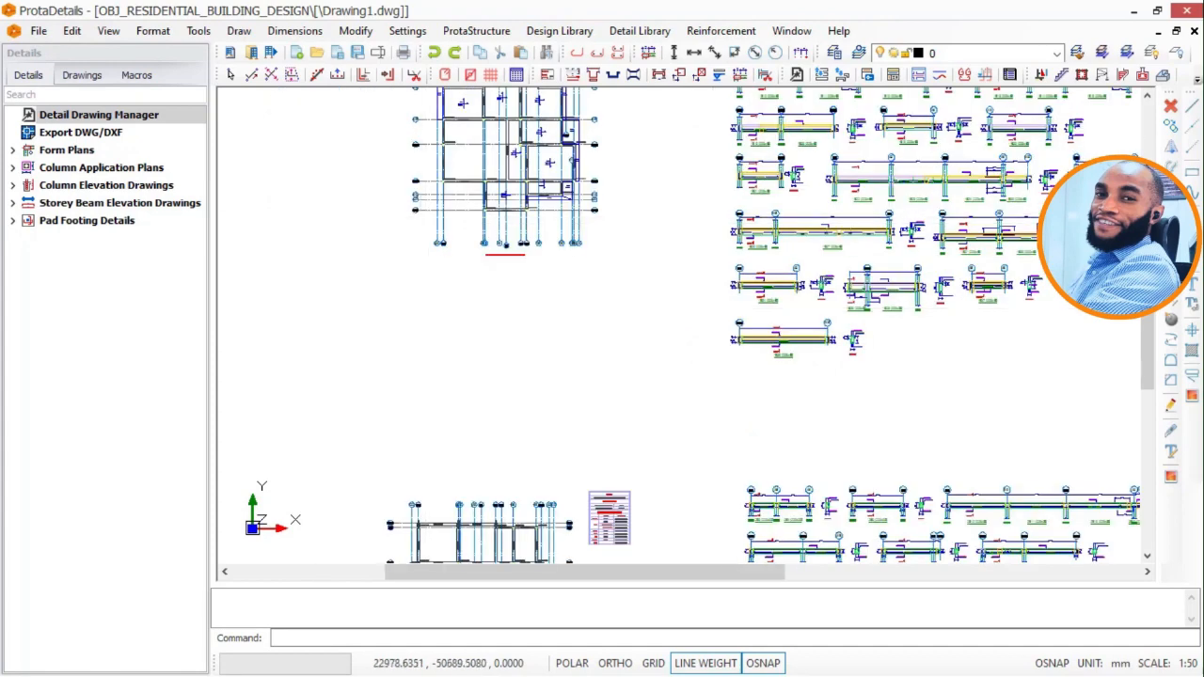
pyautogui.scroll(-1, 581, 295)
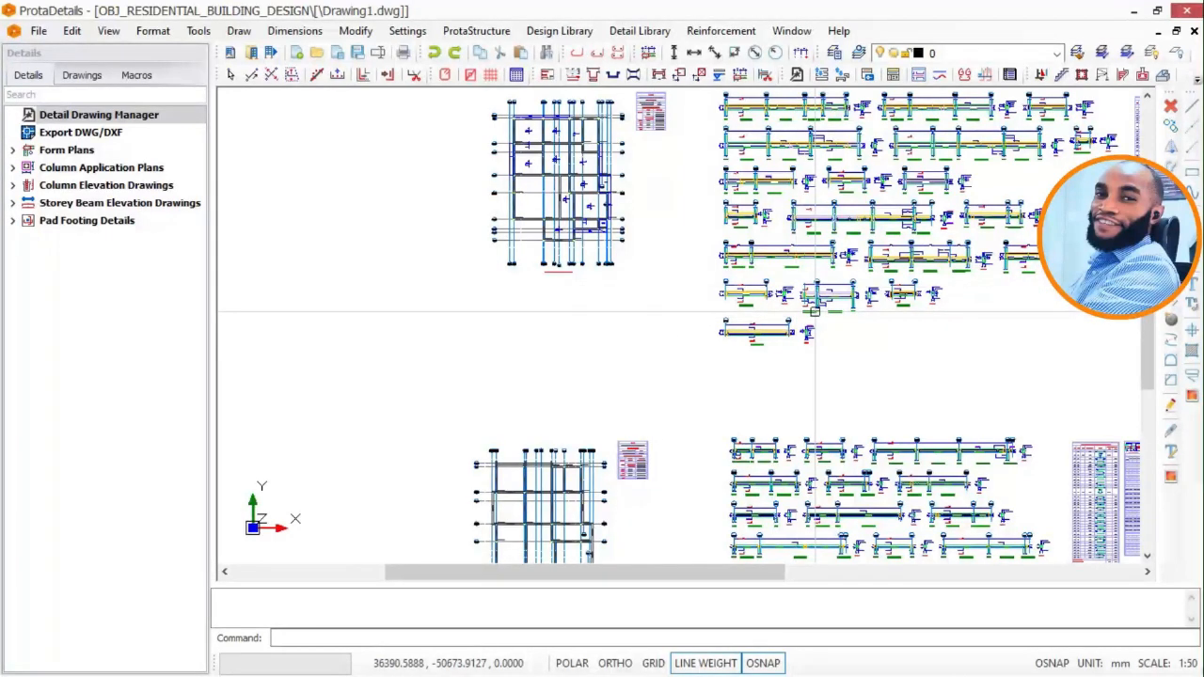
# Export the detail drawings to DWG/DXF and open the ExportedDrawings folder of the OBJ_RESIDENTIAL_BUILDING_DESIGN project.
pyautogui.click(62, 136)
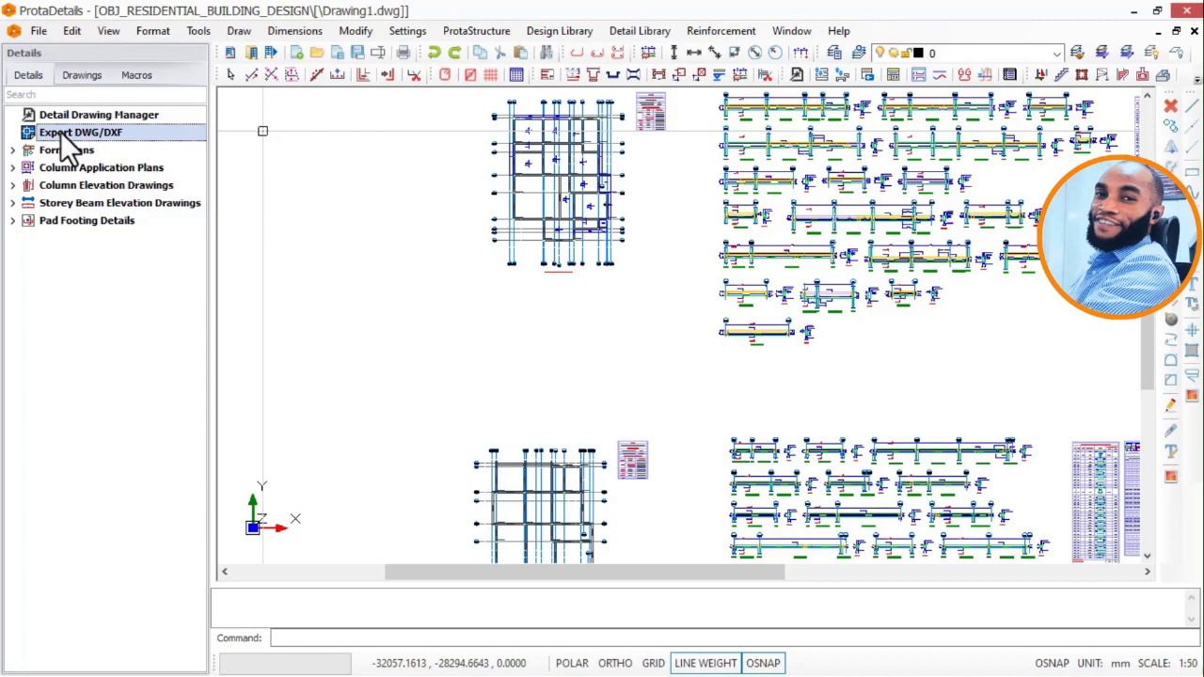
pyautogui.rightClick(63, 135)
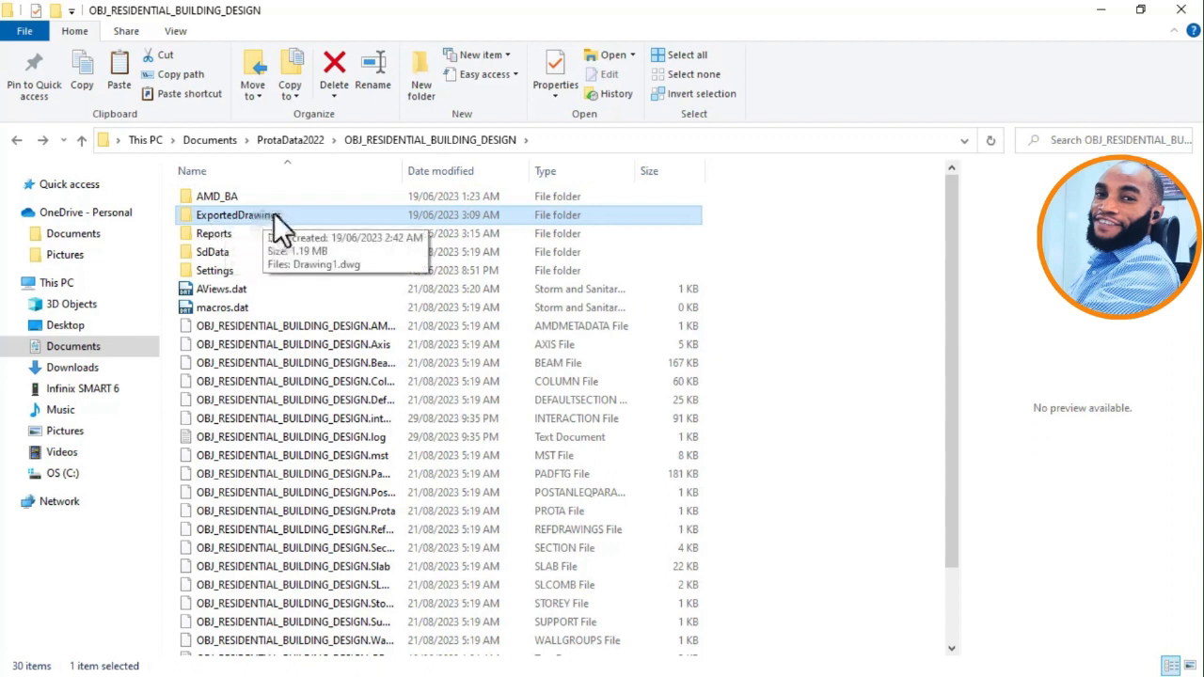
pyautogui.doubleClick(396, 235)
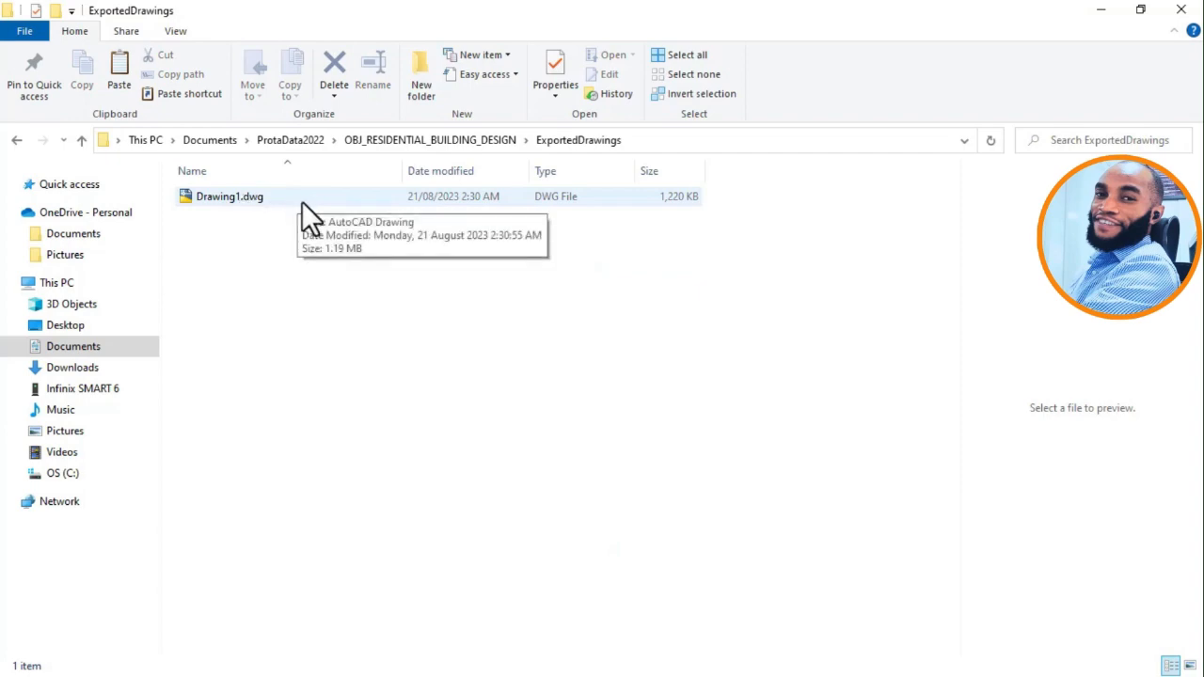
pyautogui.doubleClick(302, 201)
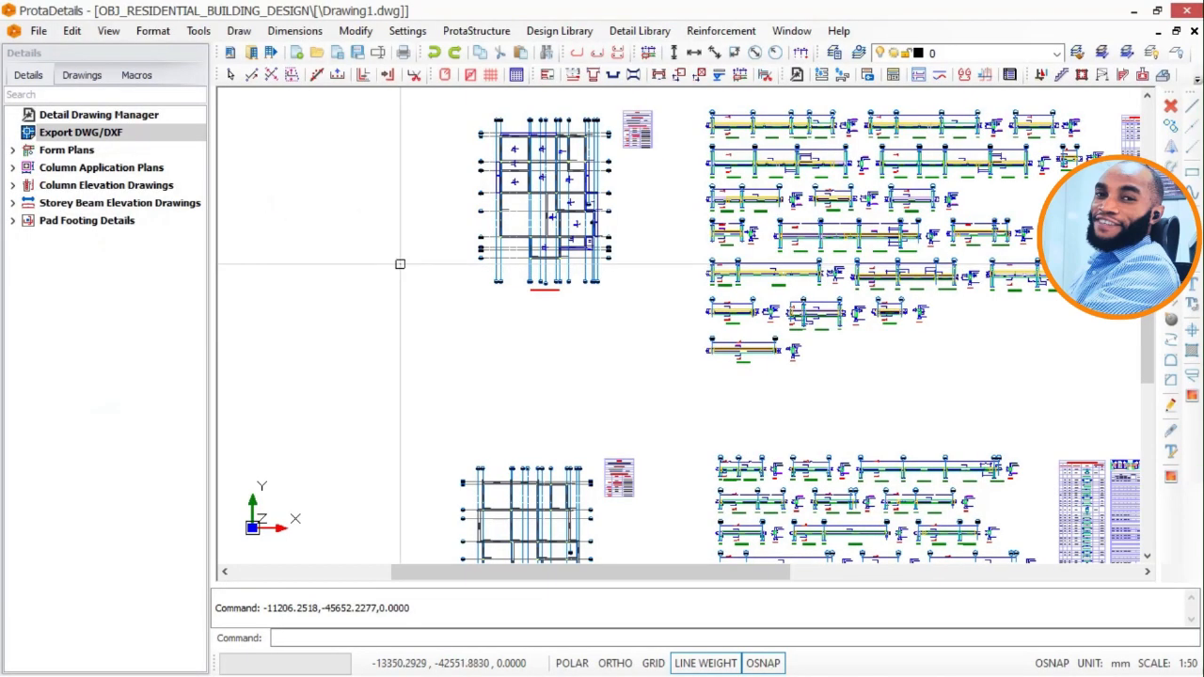
# Open the exported Drawing1.dwg from the exported drawings folder in AutoCAD.
pyautogui.scroll(-1, 419, 271)
pyautogui.scroll(-1, 421, 260)
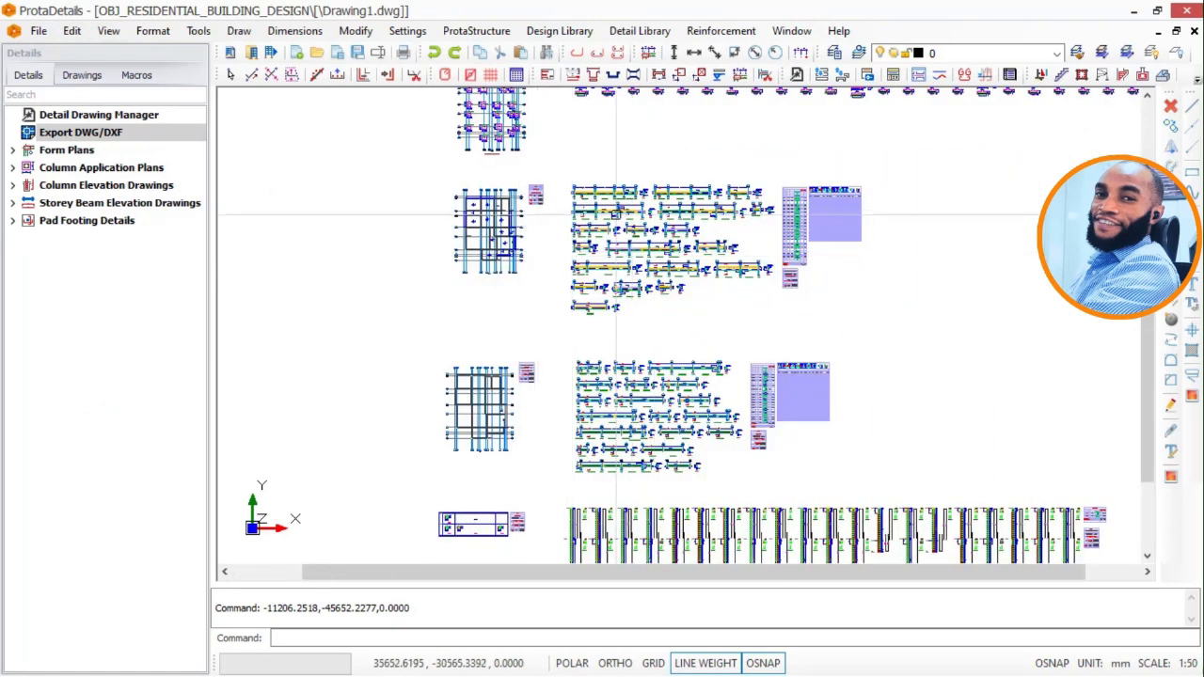
pyautogui.click(1134, 12)
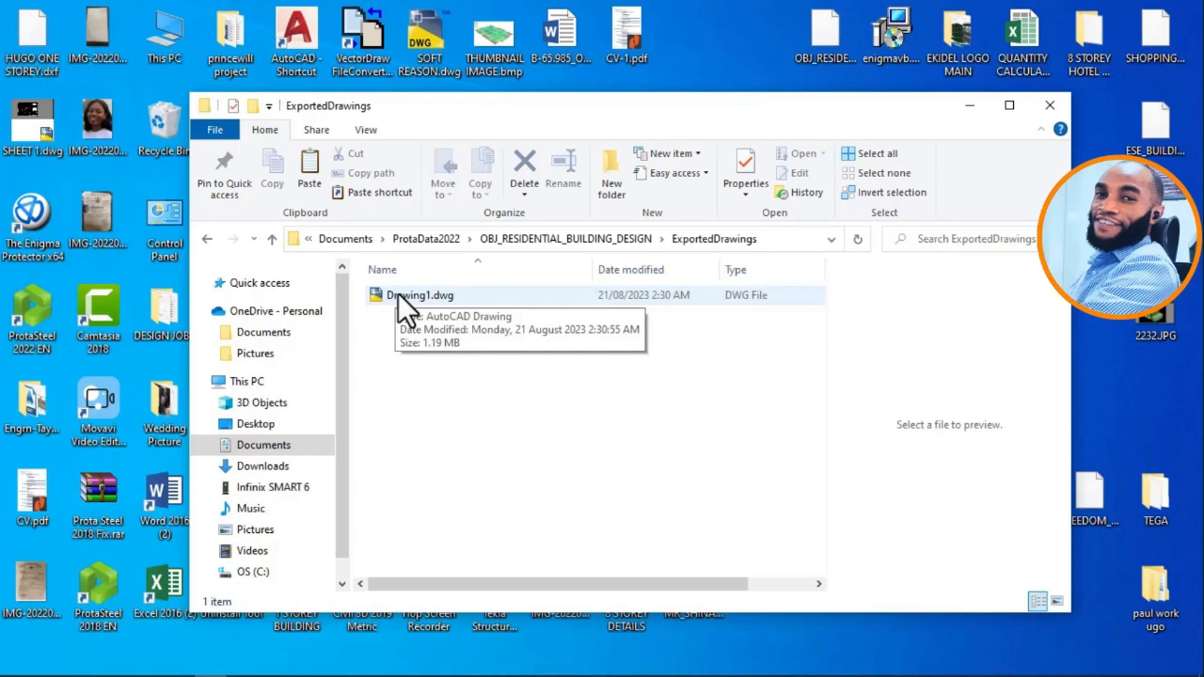
pyautogui.doubleClick(398, 293)
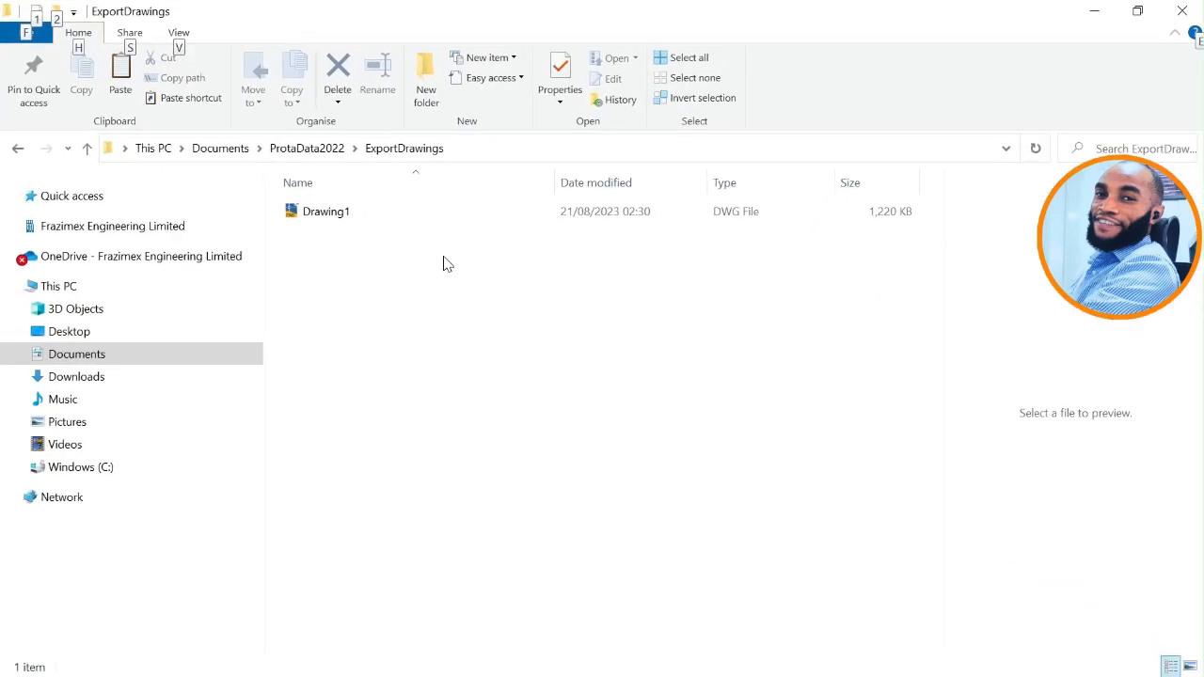
pyautogui.click(437, 278)
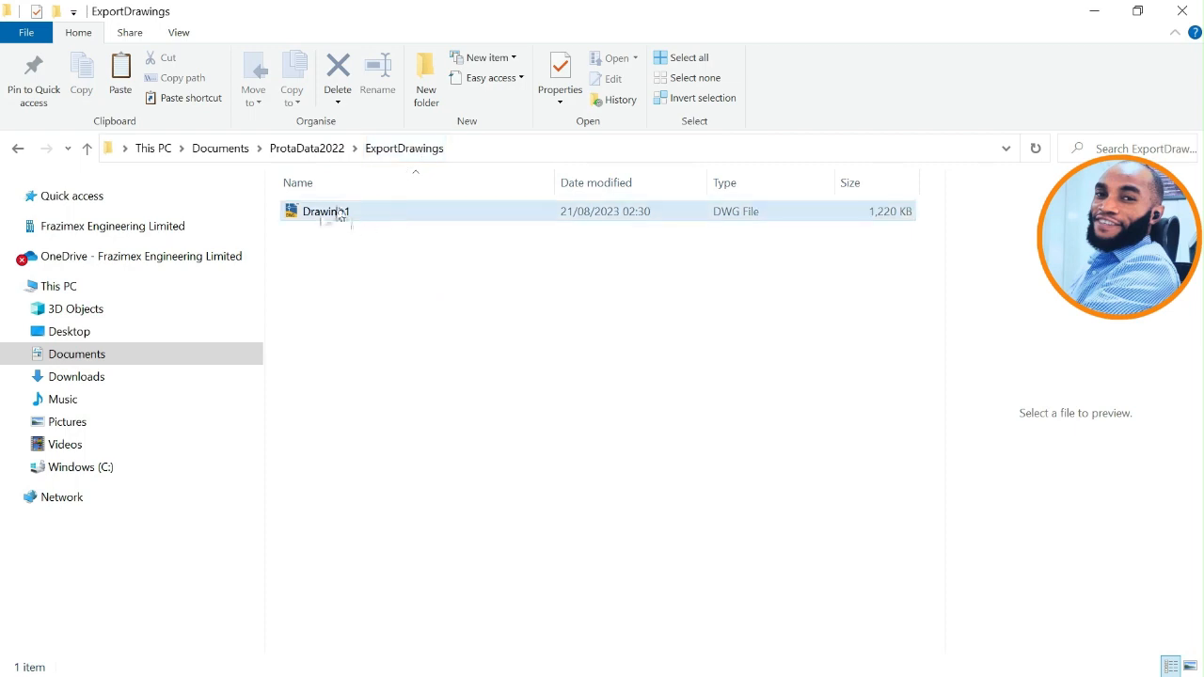
pyautogui.click(440, 214)
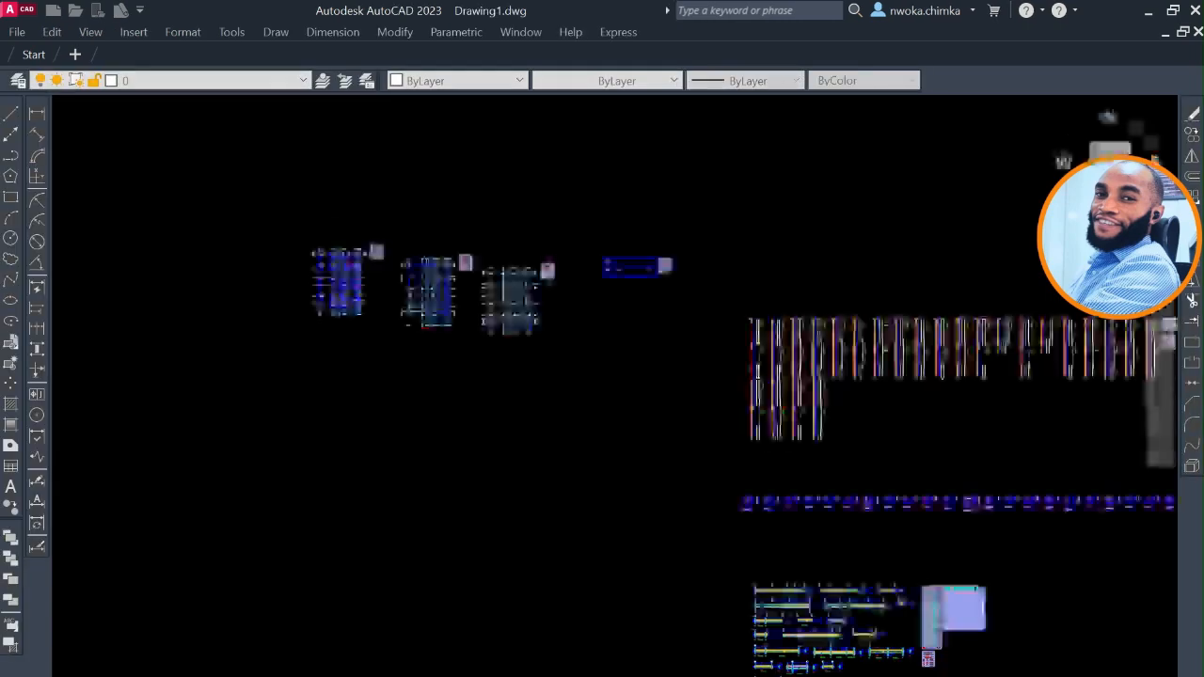
# Inspect the foundation plan in the exported drawing, including the pad footing labels, dimensions and column positions.
pyautogui.scroll(-2, 491, 243)
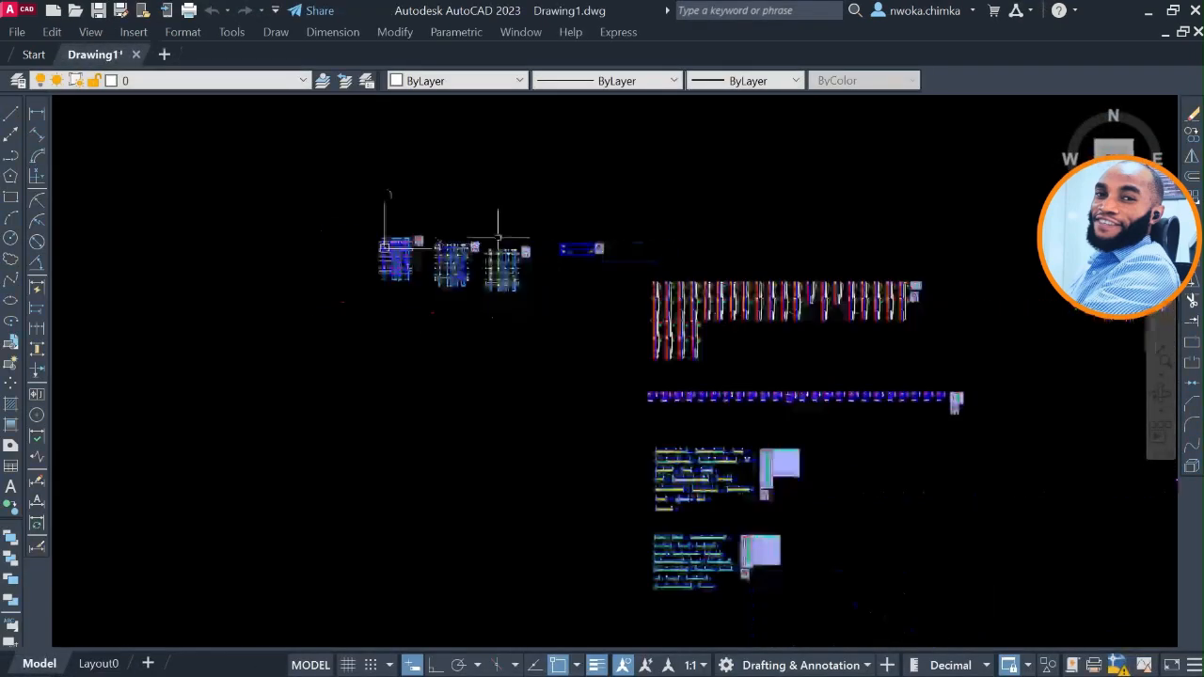
pyautogui.scroll(10, 434, 254)
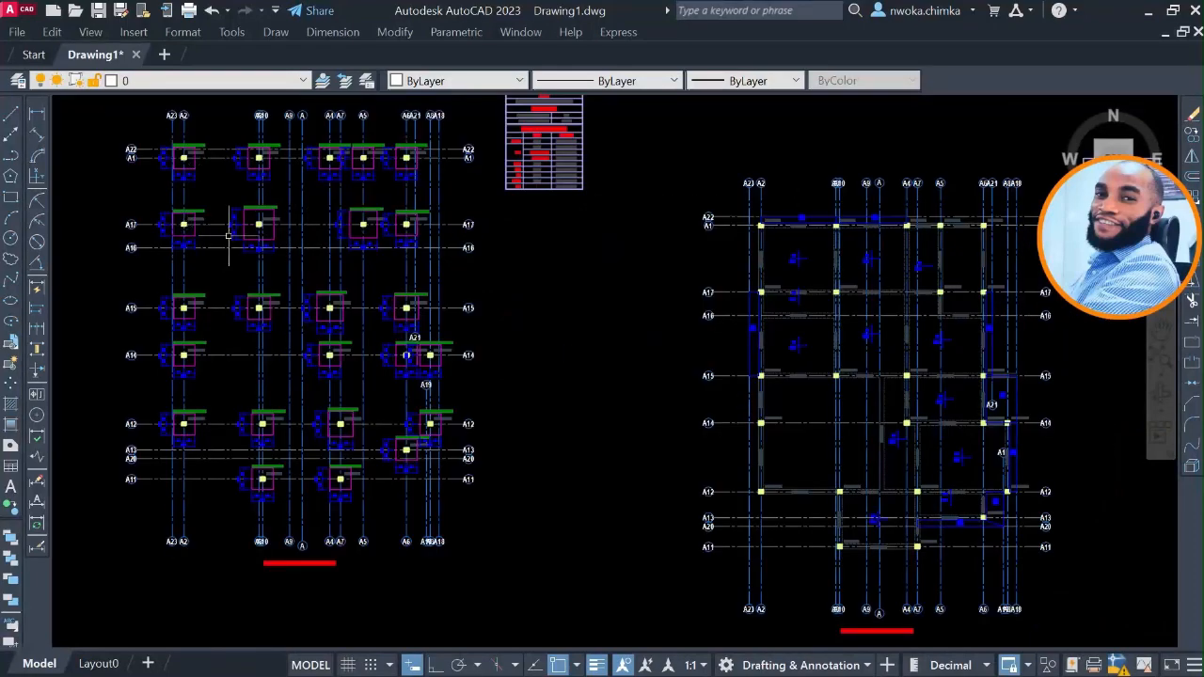
pyautogui.scroll(4, 254, 229)
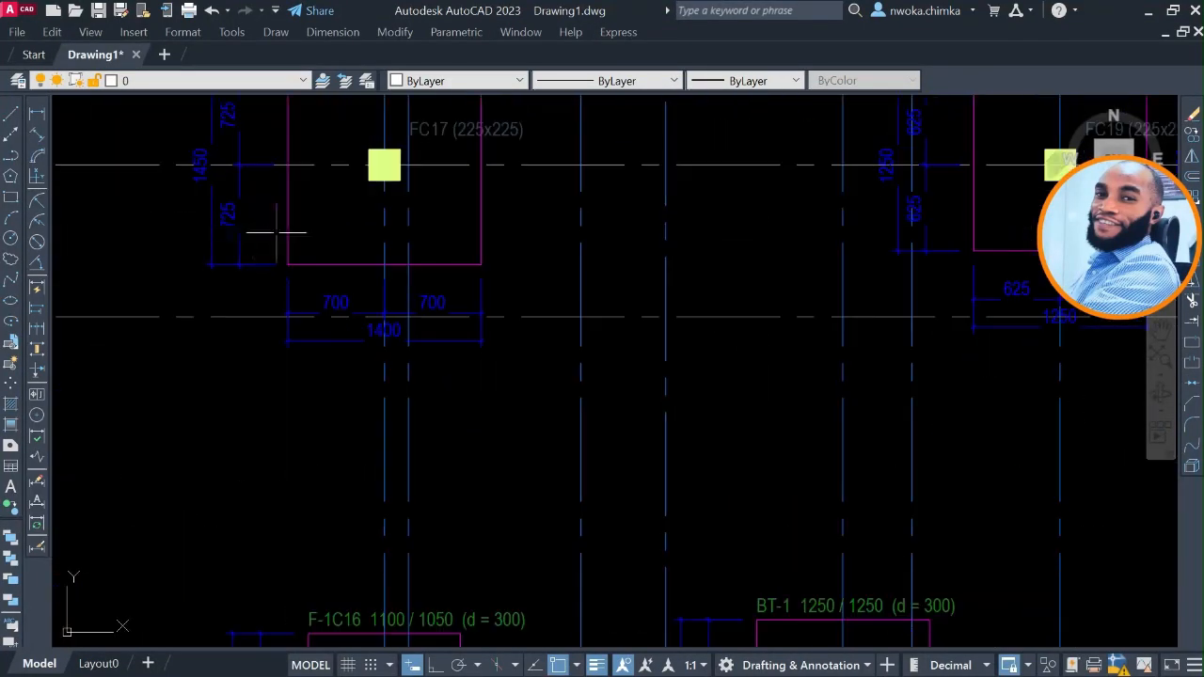
pyautogui.scroll(-12, 279, 233)
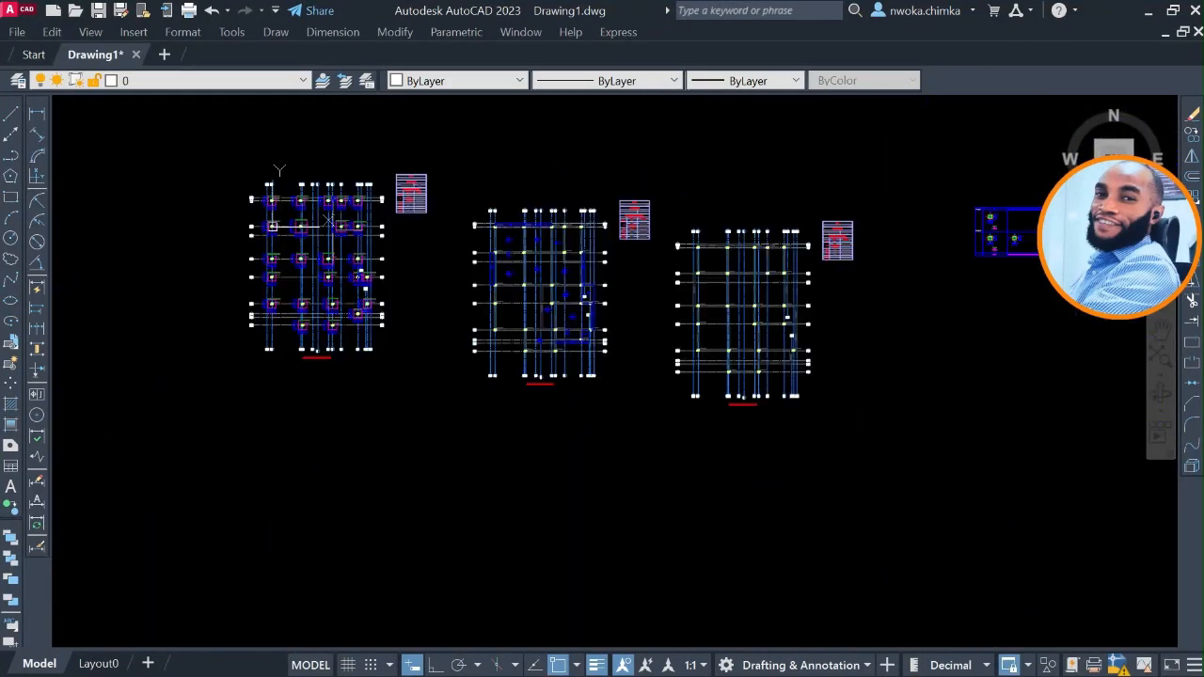
# Examine the Storey 1 floor plan, including its slab and beam labels, grid axes and level title.
pyautogui.scroll(3, 537, 263)
pyautogui.scroll(10, 538, 264)
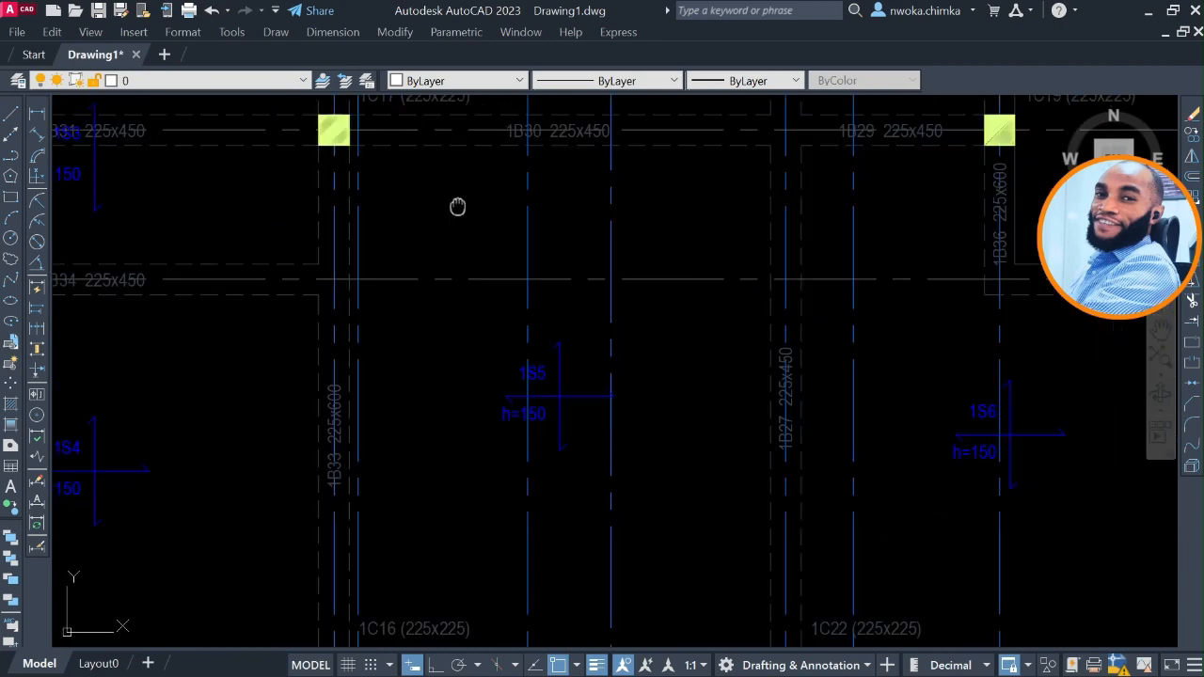
pyautogui.scroll(-10, 480, 178)
pyautogui.scroll(8, 511, 443)
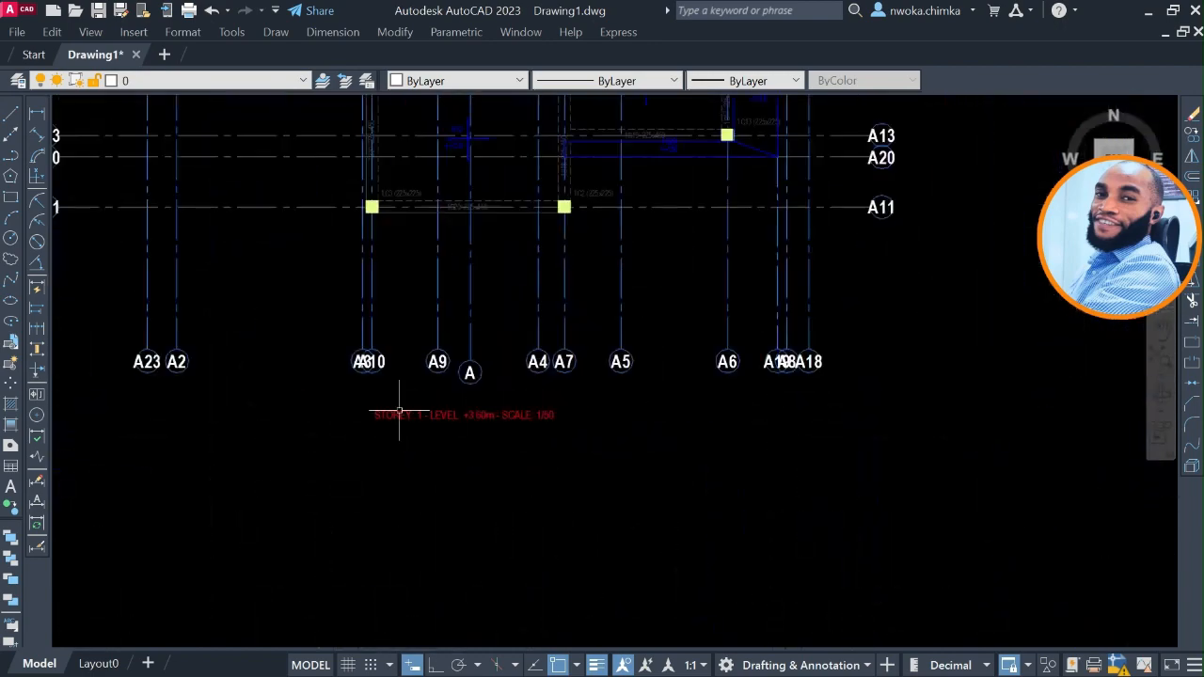
pyautogui.scroll(-4, 435, 419)
pyautogui.scroll(-8, 435, 418)
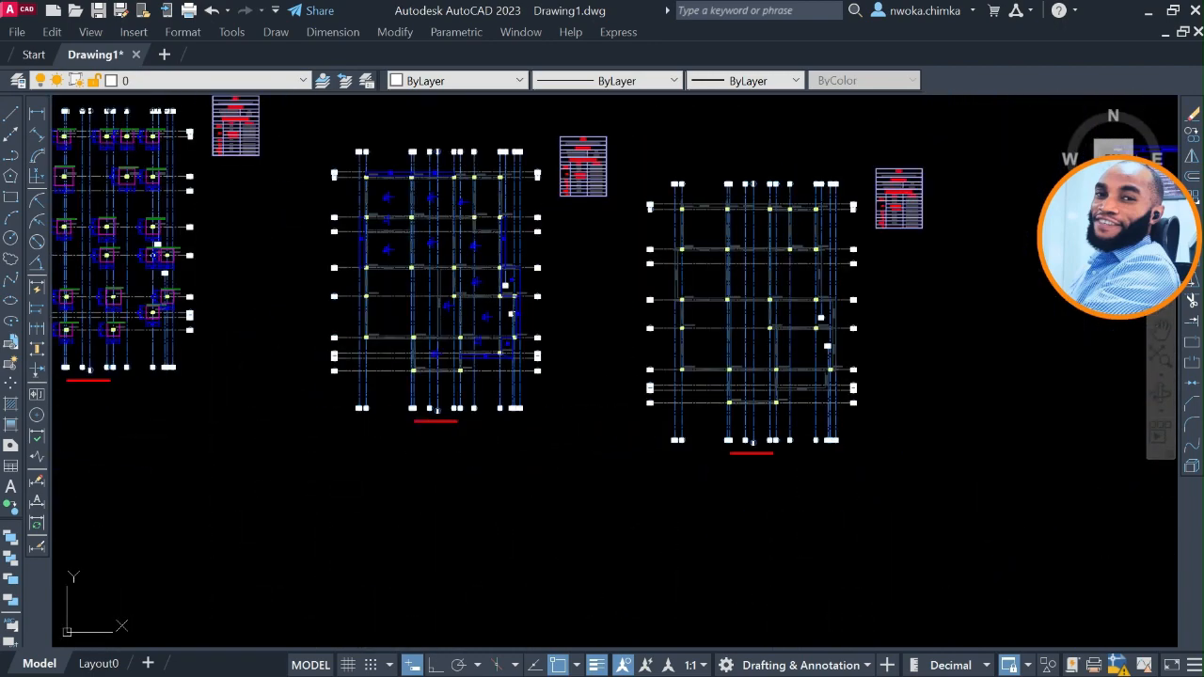
# Review the upper floor plan beside the Storey 1 plan, covering its title, axes, columns and beams.
pyautogui.scroll(9, 715, 471)
pyautogui.scroll(-8, 621, 484)
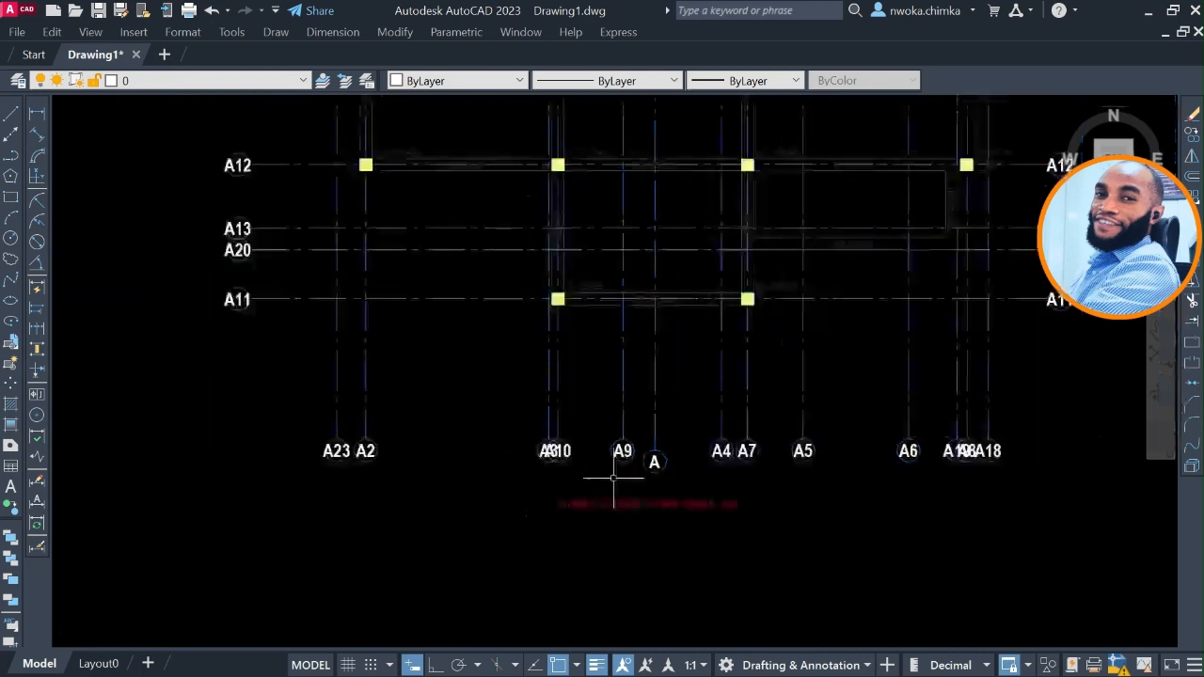
pyautogui.scroll(2, 575, 306)
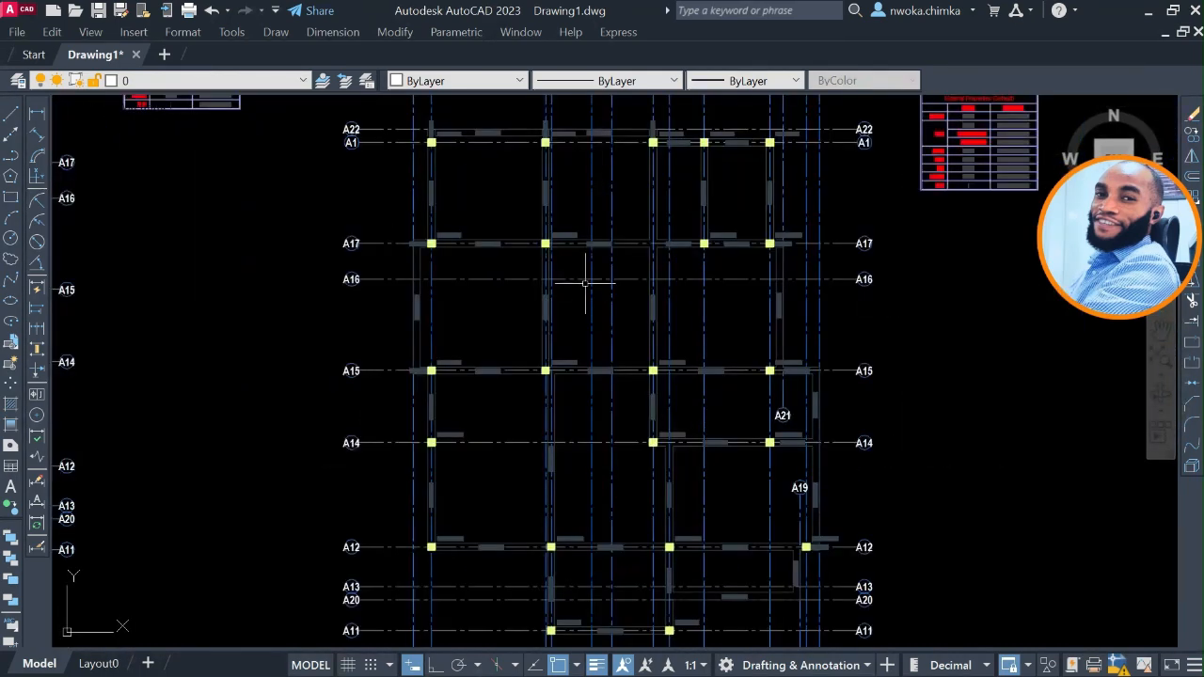
pyautogui.scroll(-7, 585, 282)
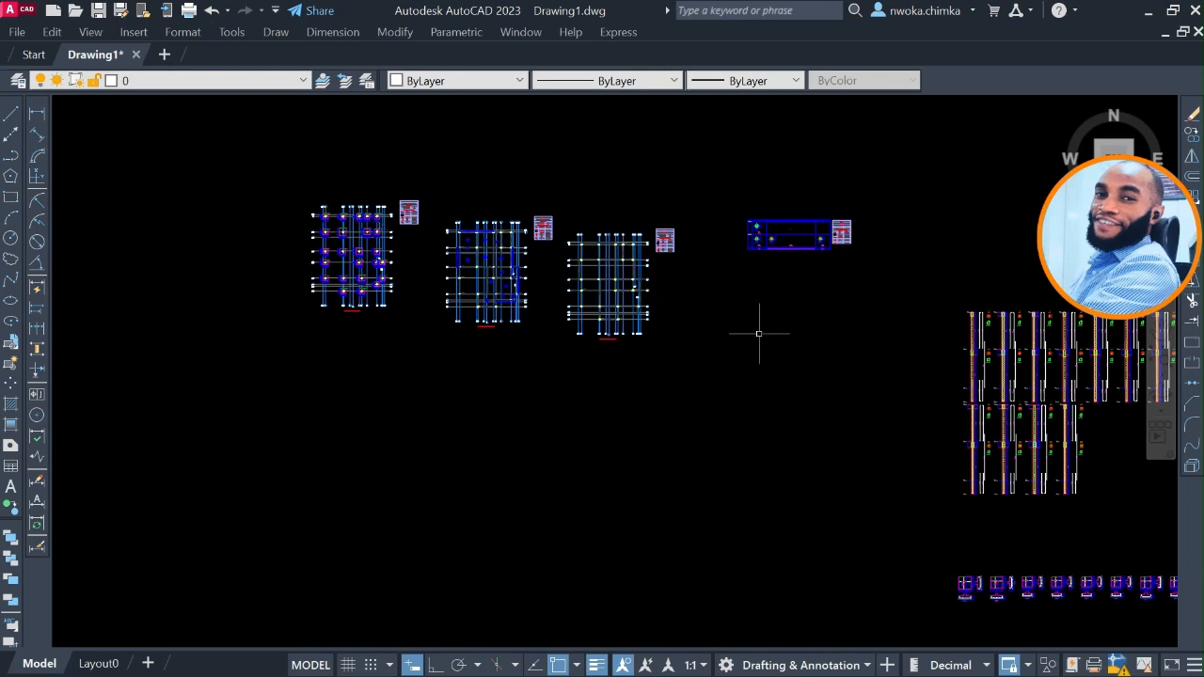
# Examine the column application plan with its 225x225 column sections and reinforcement labels.
pyautogui.scroll(2, 658, 277)
pyautogui.scroll(5, 583, 250)
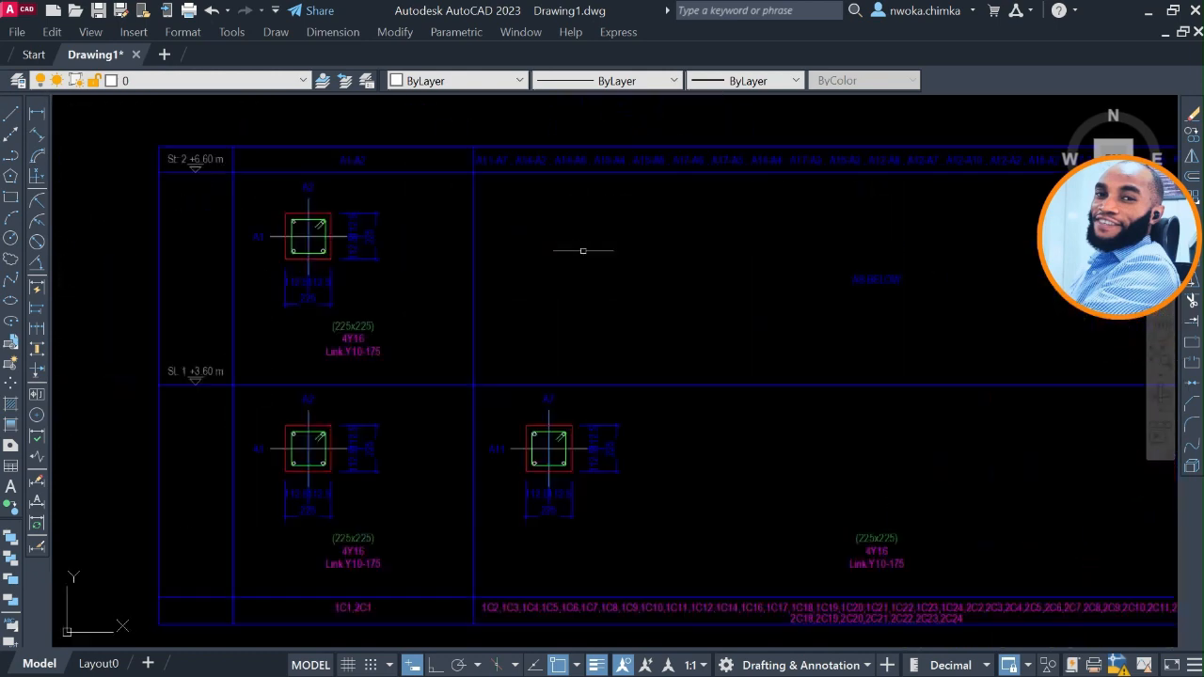
pyautogui.scroll(-4, 526, 225)
# Examine the column elevation drawings, including their vertical bars, links and levels.
pyautogui.scroll(5, 919, 467)
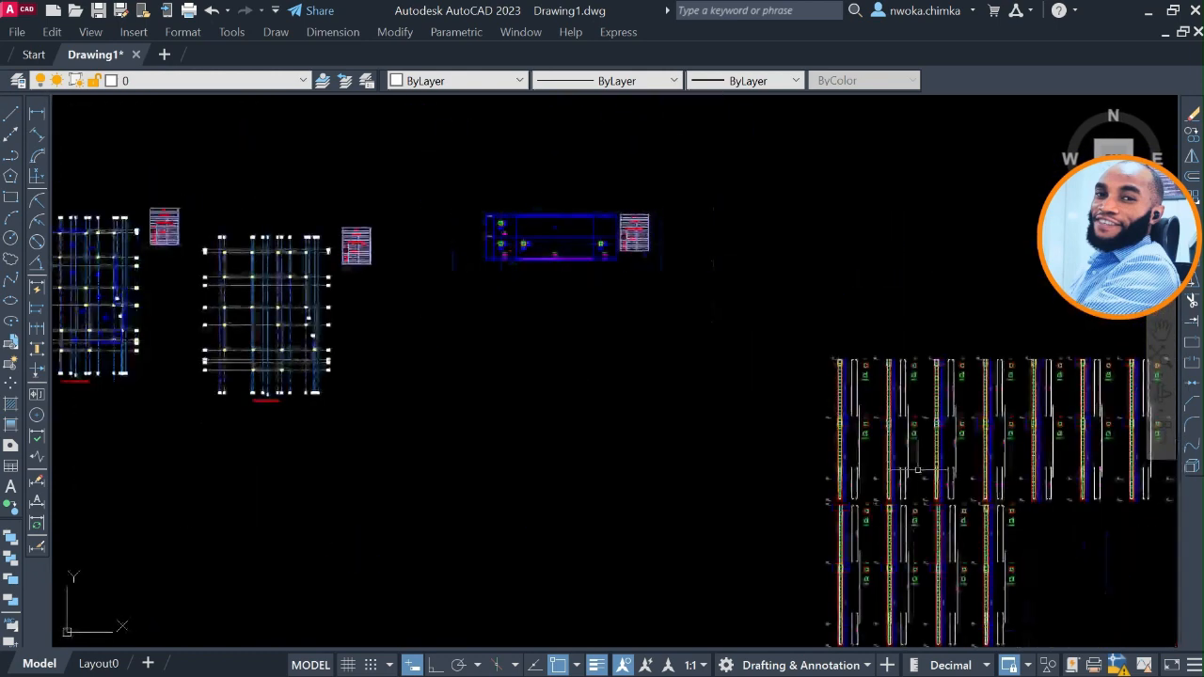
pyautogui.scroll(3, 919, 466)
pyautogui.scroll(2, 860, 416)
pyautogui.scroll(-2, 721, 352)
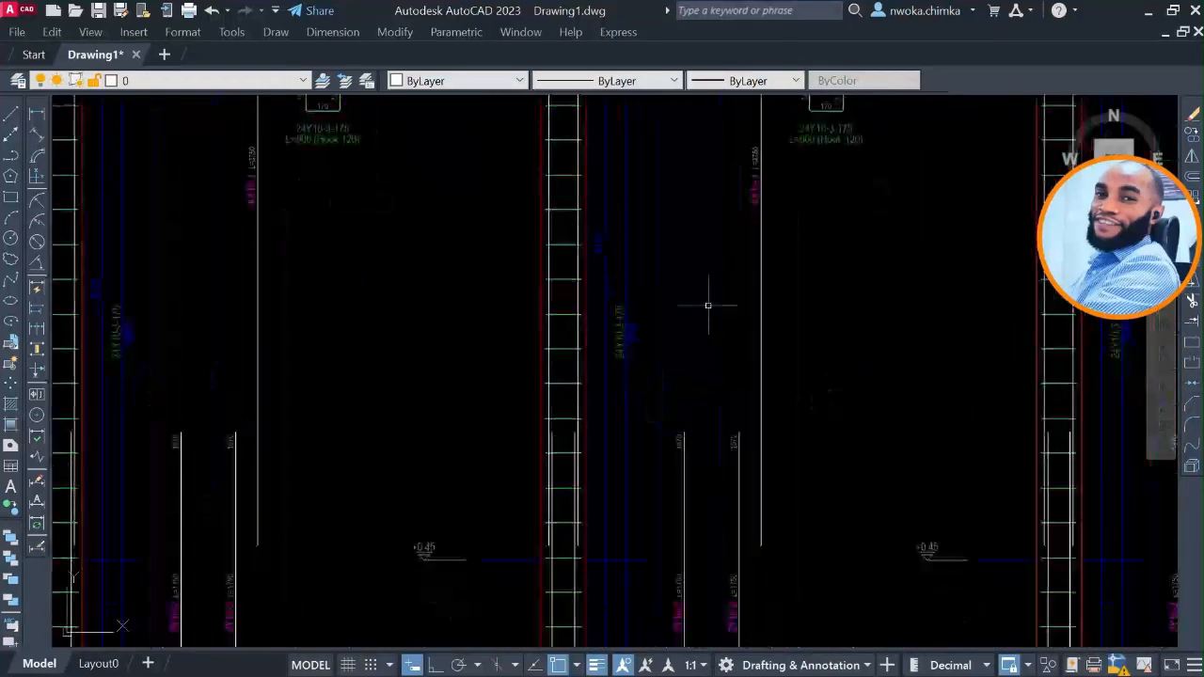
pyautogui.scroll(-2, 708, 306)
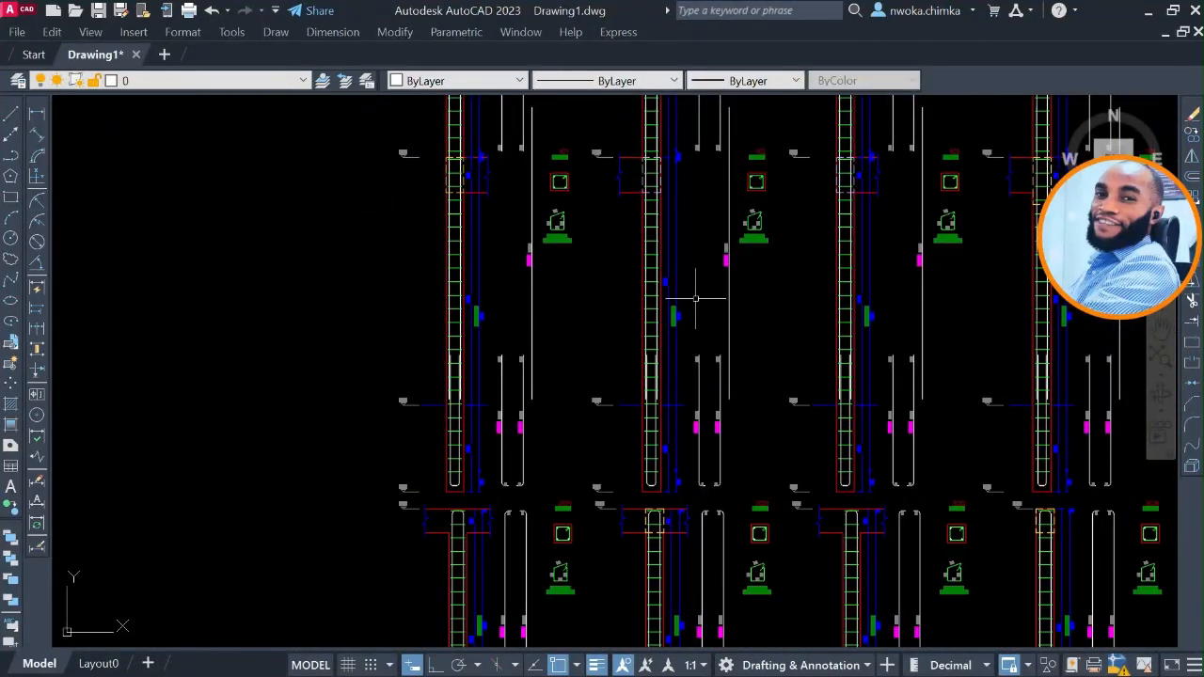
pyautogui.scroll(4, 513, 456)
pyautogui.scroll(-4, 489, 348)
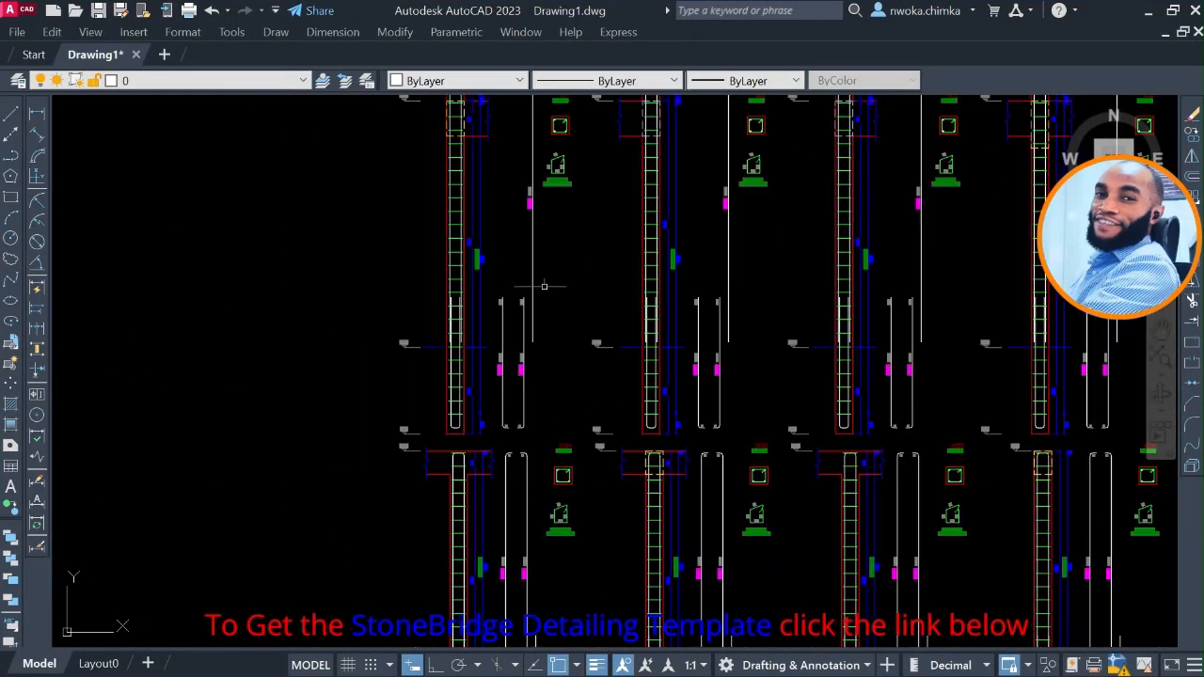
# Inspect the row of pad footing details, including the BT-1 and BT-2 plans, sections and reinforcement.
pyautogui.scroll(-6, 562, 247)
pyautogui.moveTo(613, 442); pyautogui.dragTo(598, 286, button='middle')
pyautogui.scroll(4, 516, 430)
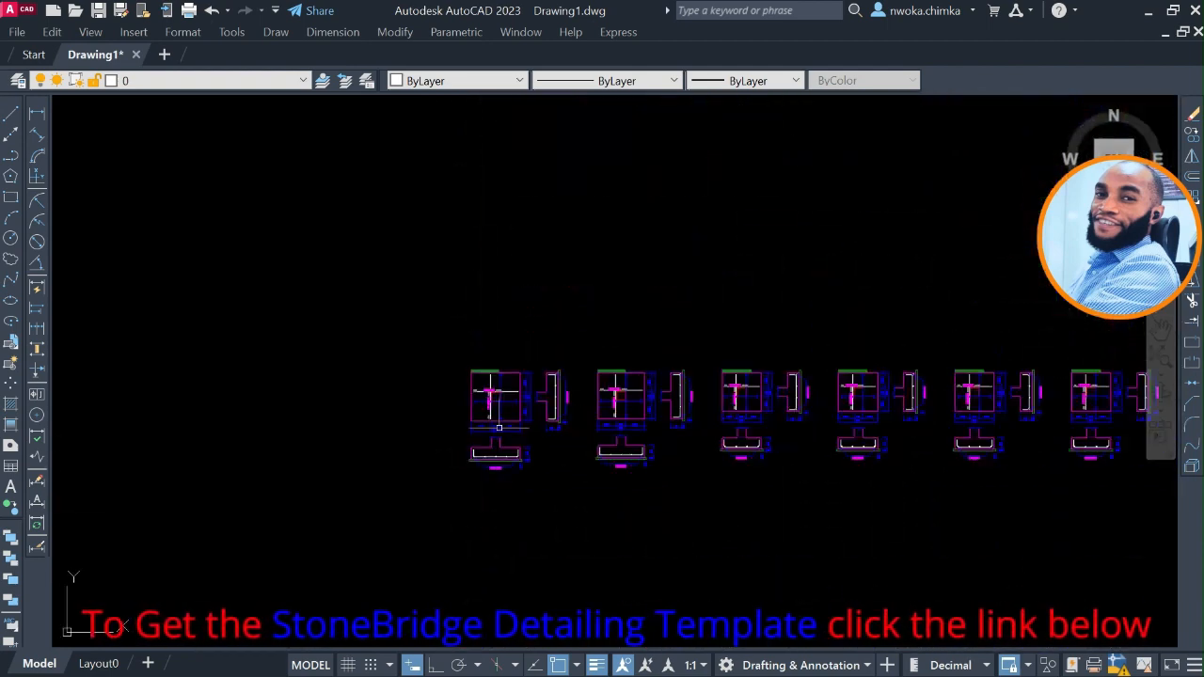
pyautogui.scroll(6, 498, 428)
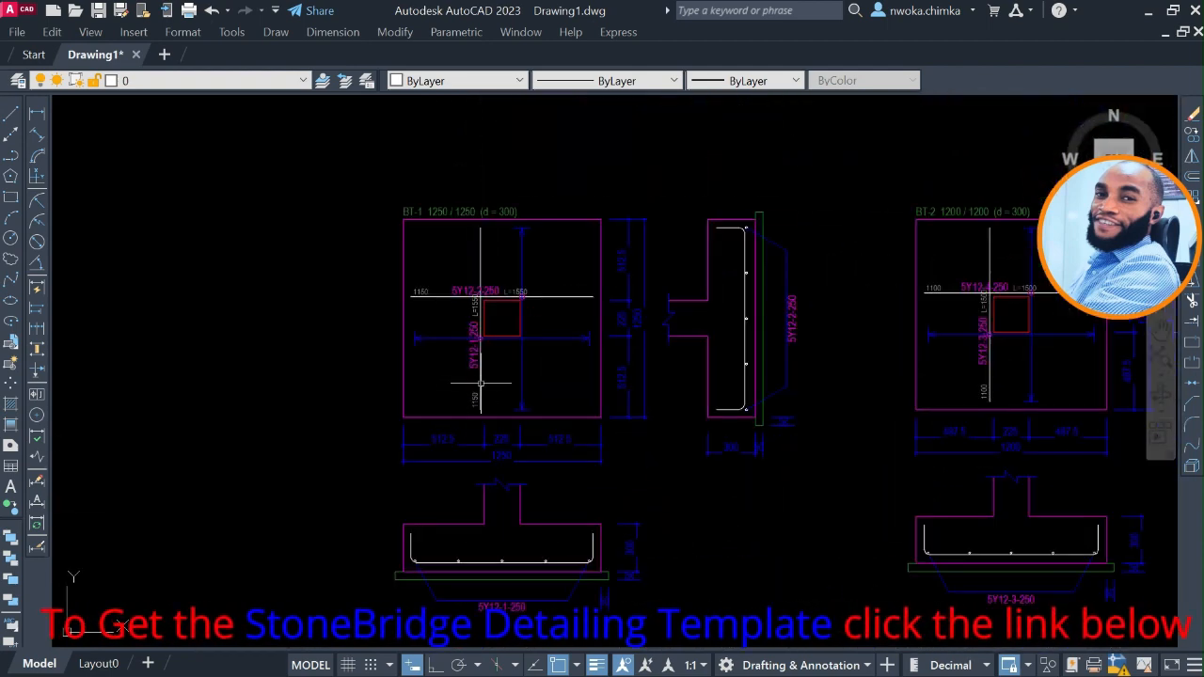
pyautogui.scroll(2, 441, 341)
pyautogui.scroll(-5, 499, 337)
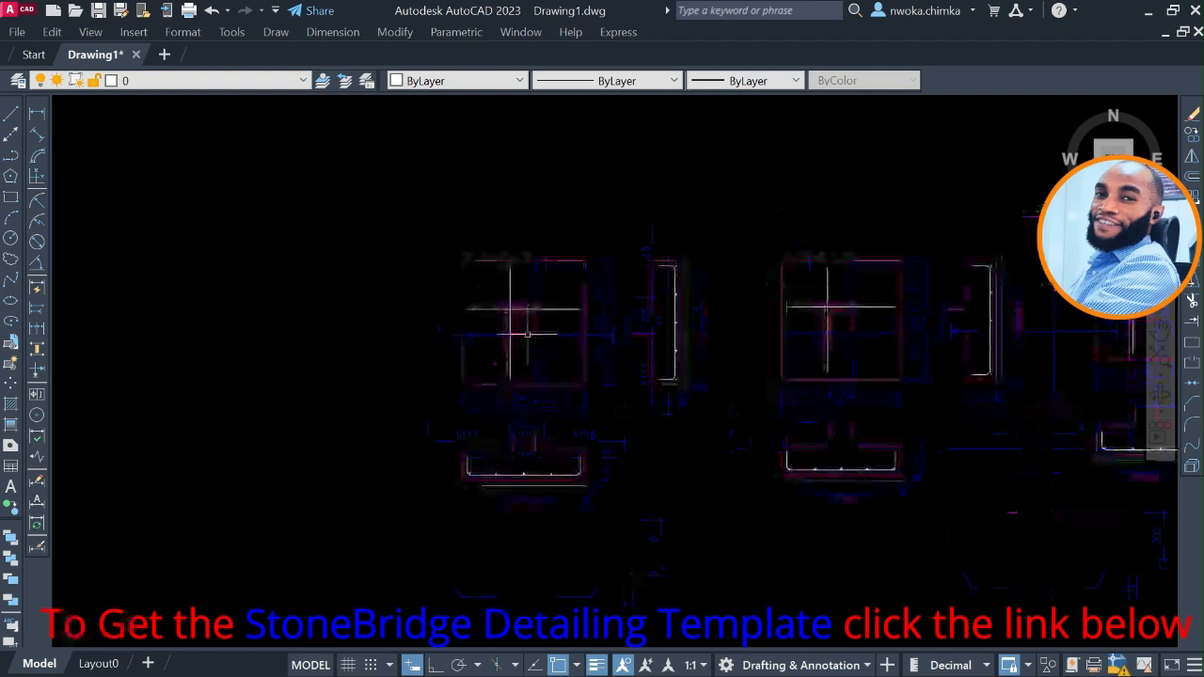
# Examine the Storey 1 beam elevations, focusing on the section marks and reinforcement labels of beam 1B12 (225x450).
pyautogui.scroll(-6, 527, 334)
pyautogui.moveTo(537, 363); pyautogui.dragTo(531, 192, button='middle')
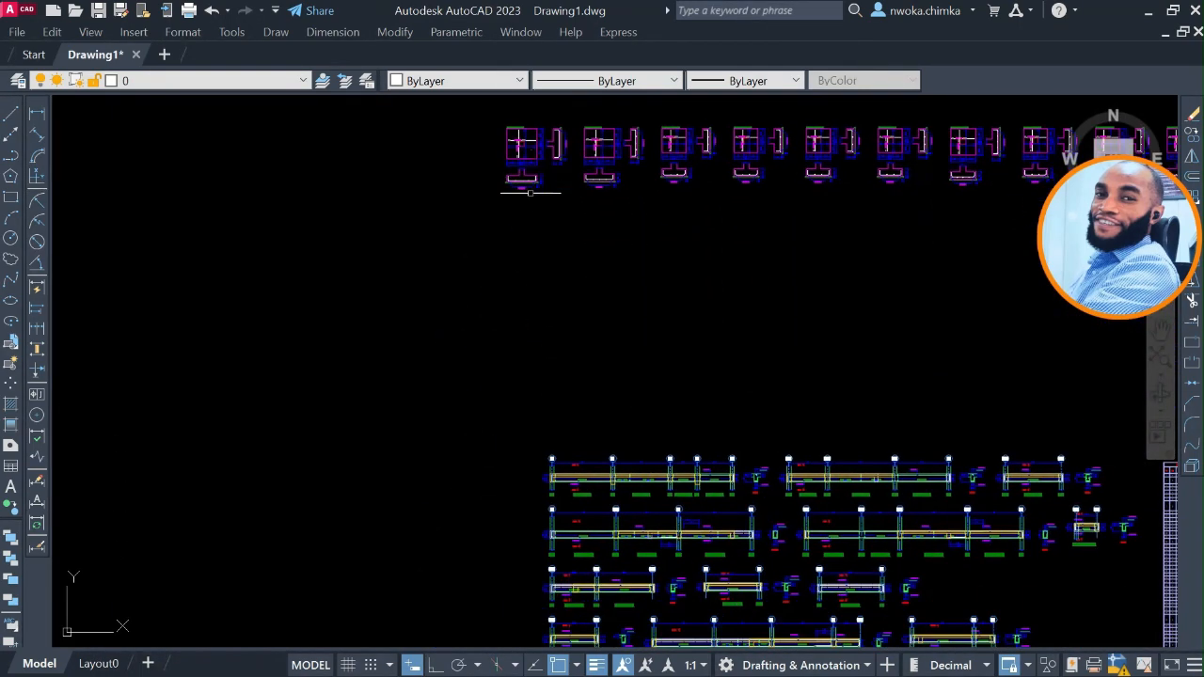
pyautogui.scroll(-2, 508, 283)
pyautogui.scroll(7, 486, 374)
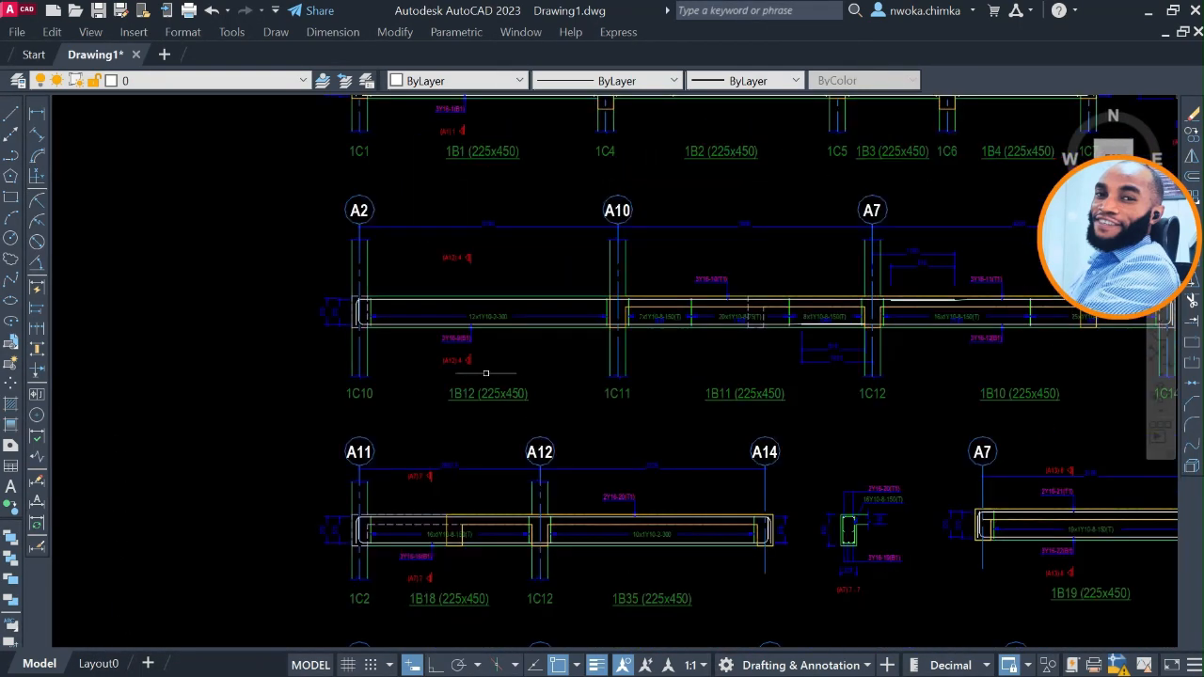
pyautogui.scroll(4, 485, 374)
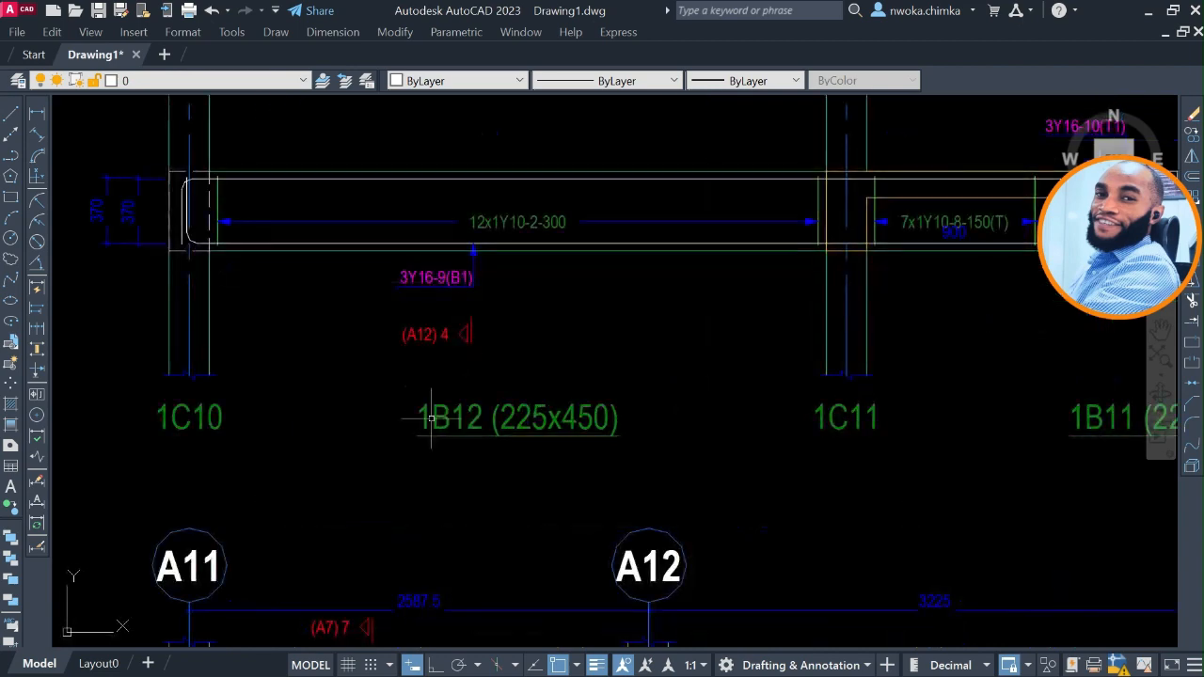
pyautogui.moveTo(470, 311); pyautogui.dragTo(484, 386, button='middle')
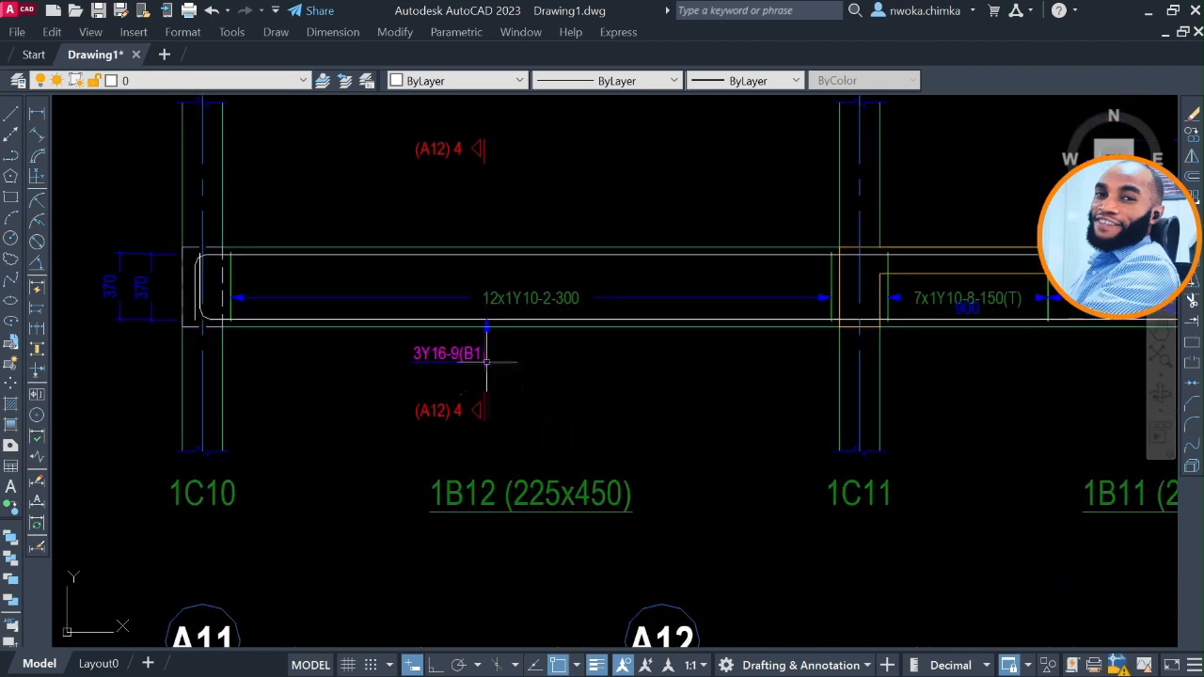
# Examine the Storey 2 beam elevations, focusing on the span, section and reinforcement labels of beam 2B20 (225x300).
pyautogui.scroll(-8, 487, 360)
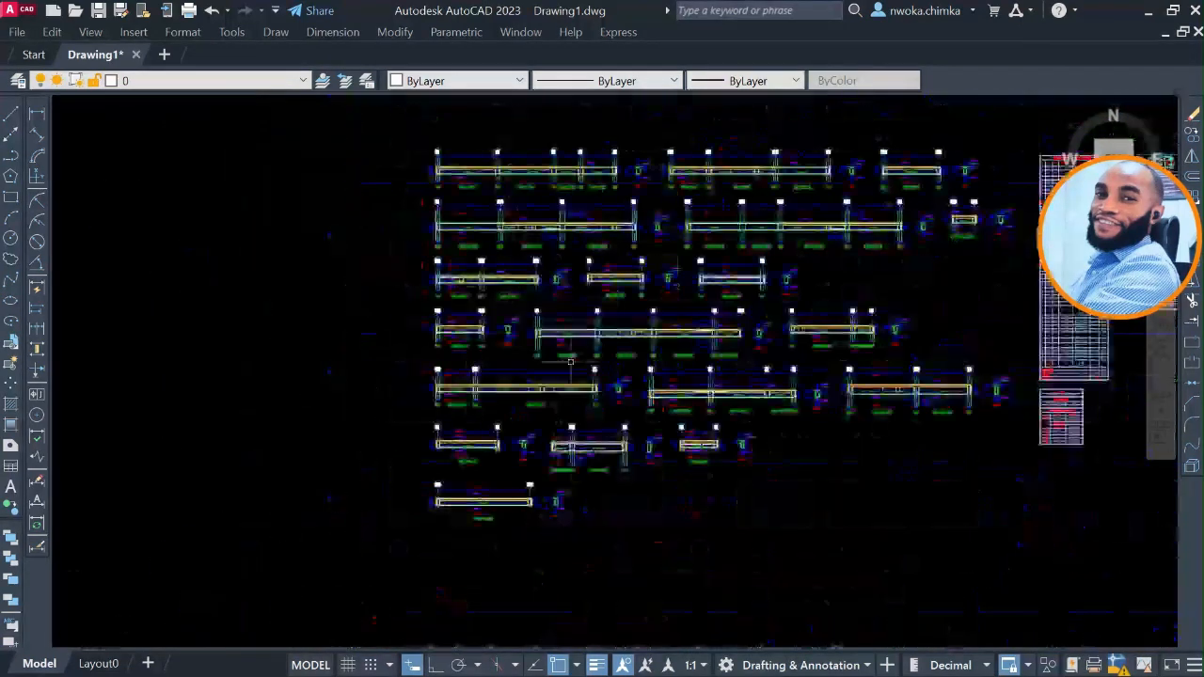
pyautogui.scroll(-2, 571, 362)
pyautogui.moveTo(632, 436); pyautogui.dragTo(624, 233, button='middle')
pyautogui.scroll(4, 509, 406)
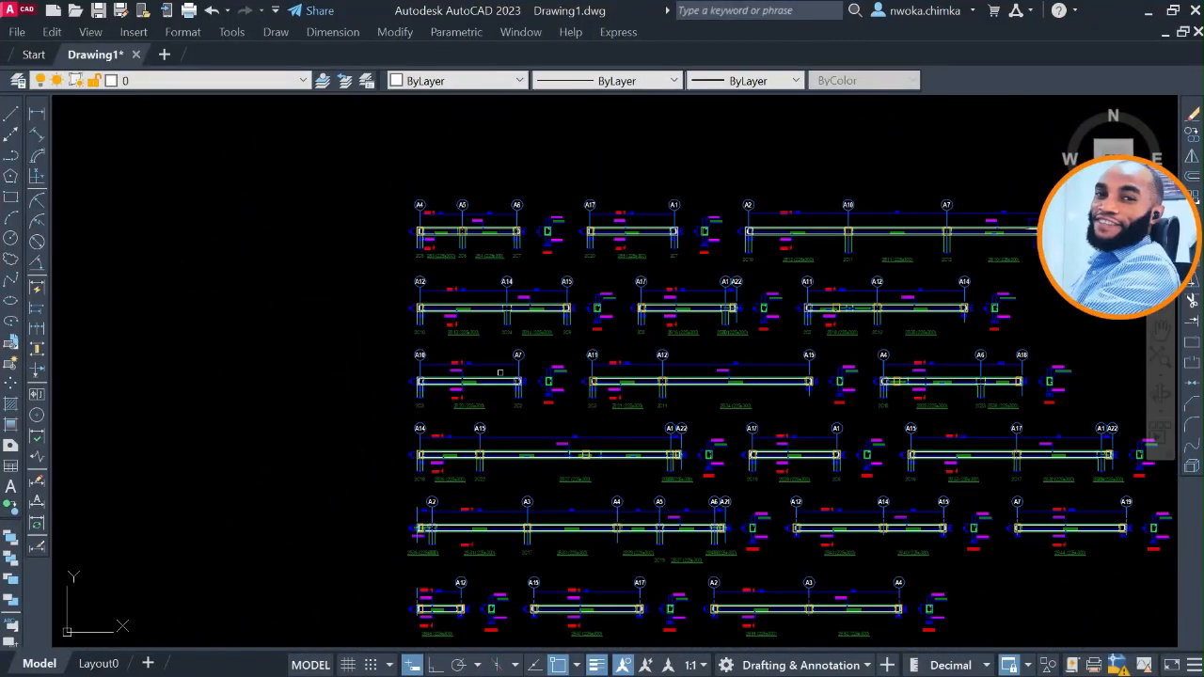
pyautogui.scroll(8, 500, 373)
pyautogui.moveTo(470, 408); pyautogui.dragTo(694, 410, button='middle')
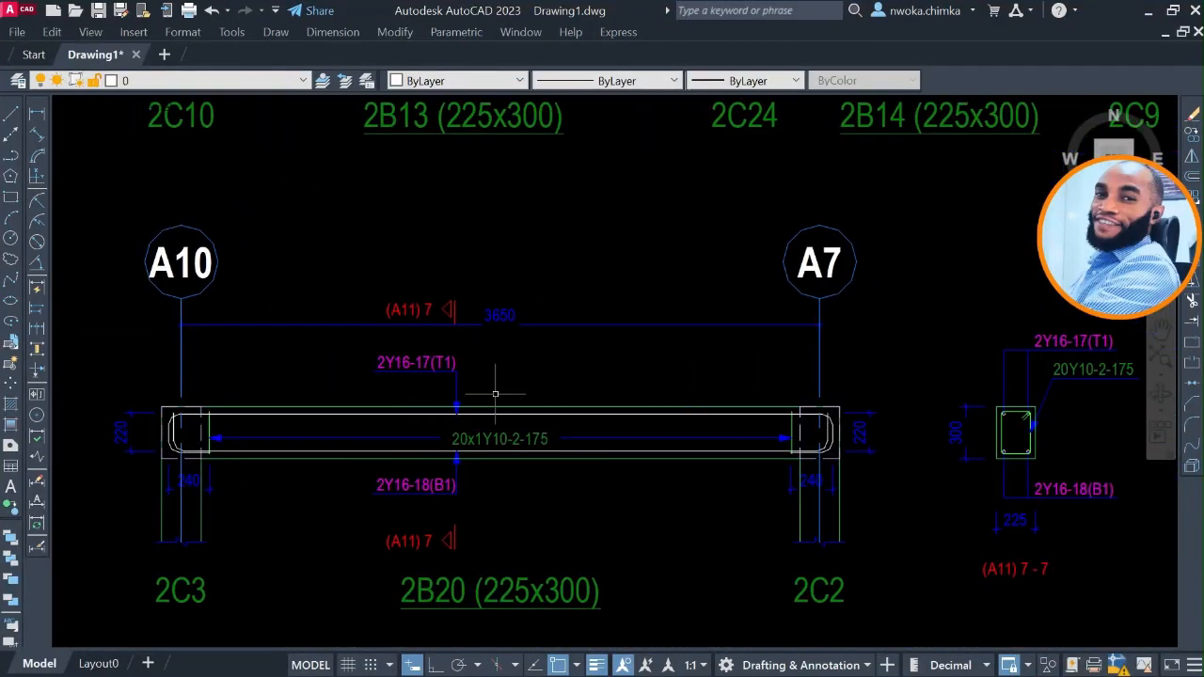
pyautogui.scroll(-10, 495, 394)
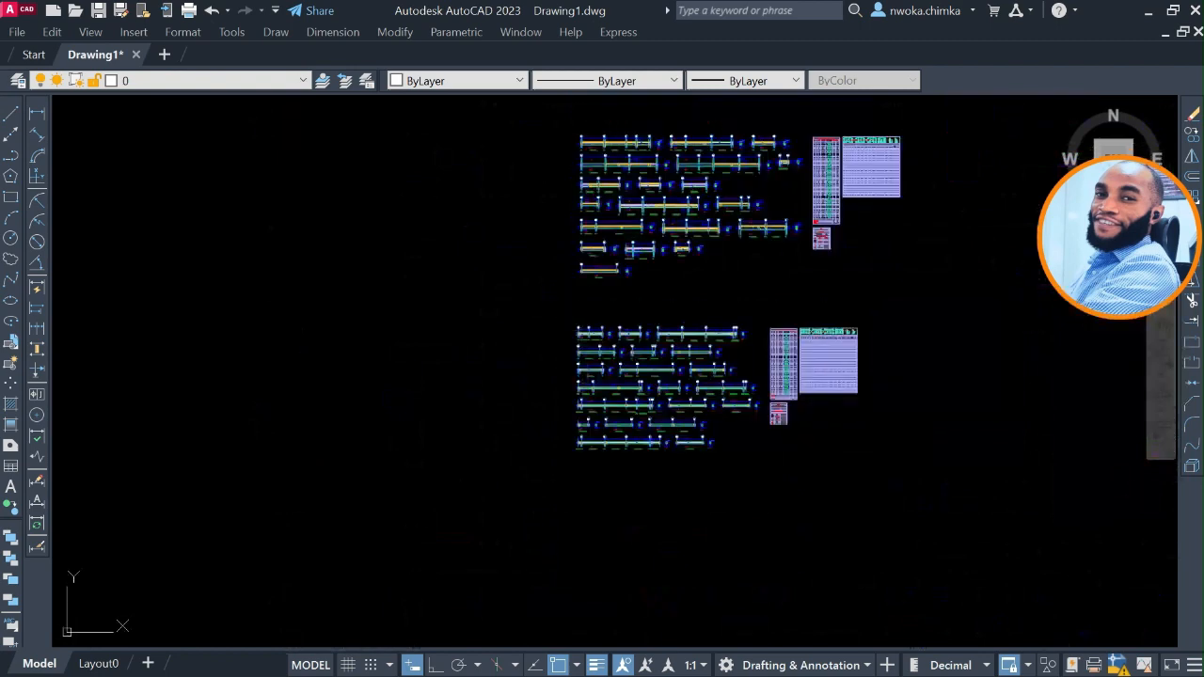
# Look over the exported drawing set as a whole, focusing on the foundation plan and the two floor plans beside it.
pyautogui.moveTo(507, 286); pyautogui.dragTo(610, 473, button='middle')
pyautogui.scroll(-2, 572, 390)
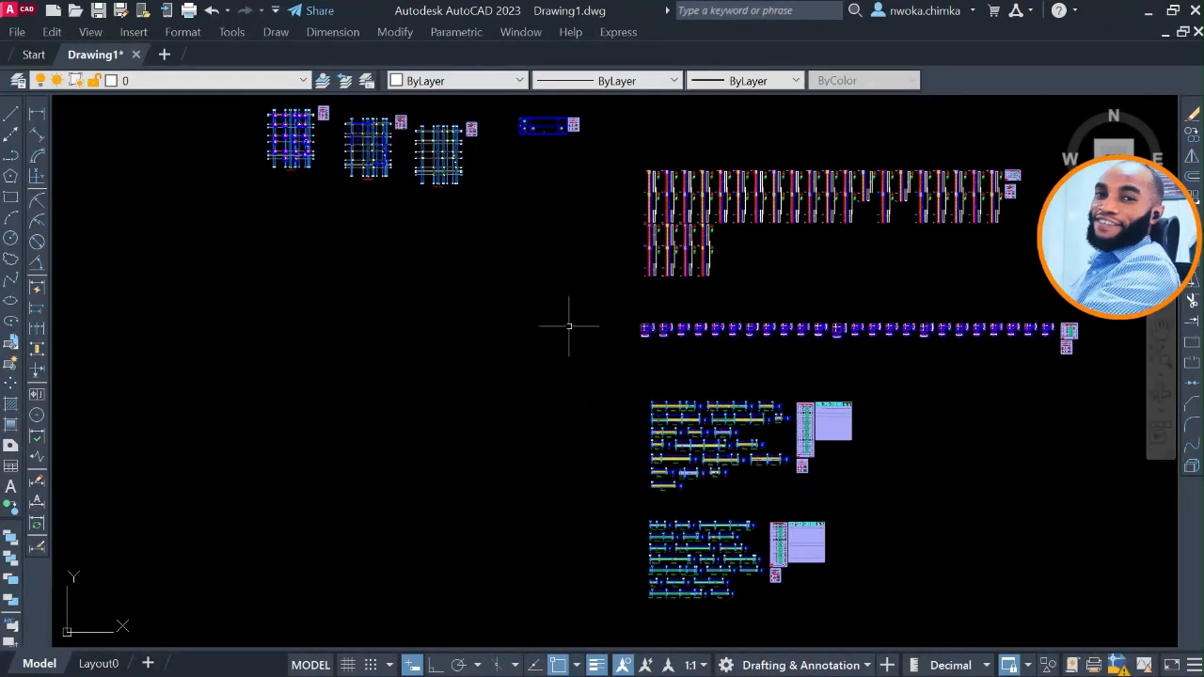
pyautogui.moveTo(564, 328); pyautogui.dragTo(581, 393, button='middle')
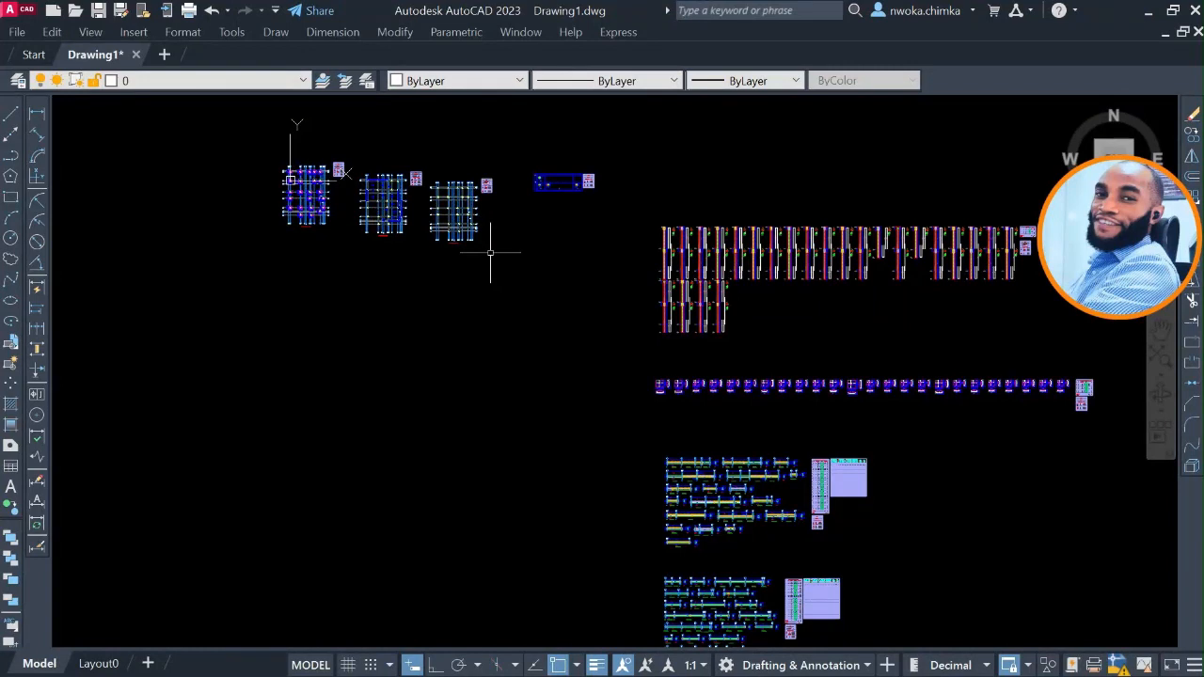
pyautogui.scroll(2, 423, 190)
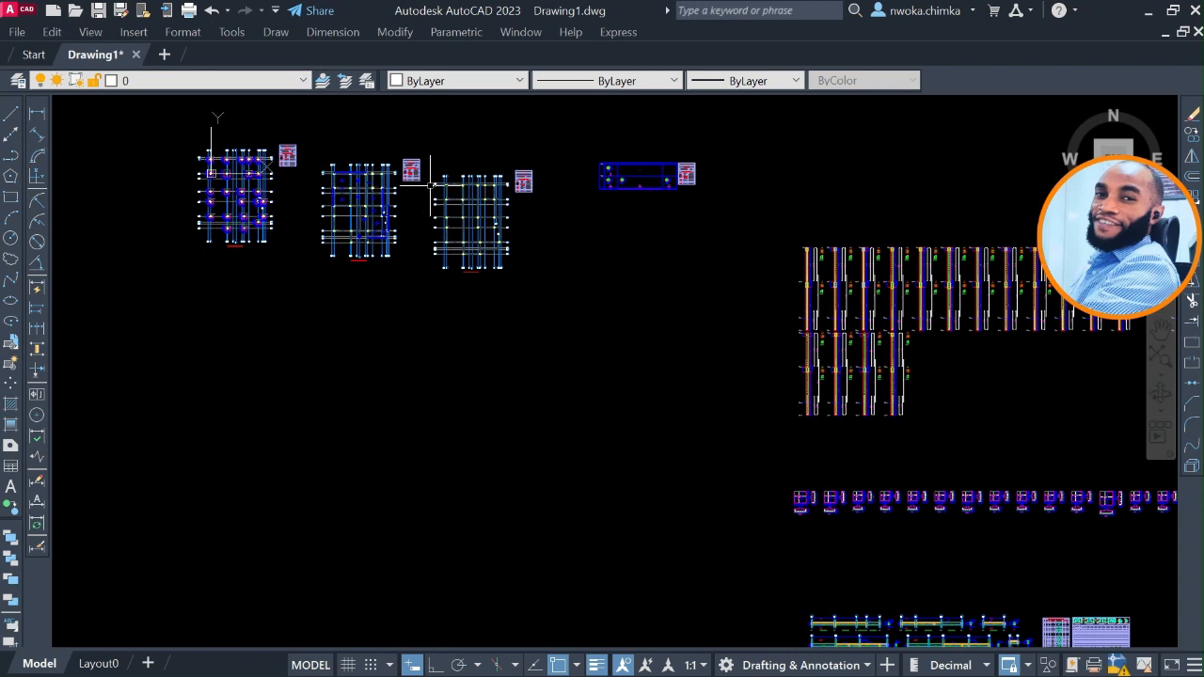
pyautogui.scroll(1, 551, 215)
pyautogui.scroll(-1, 546, 215)
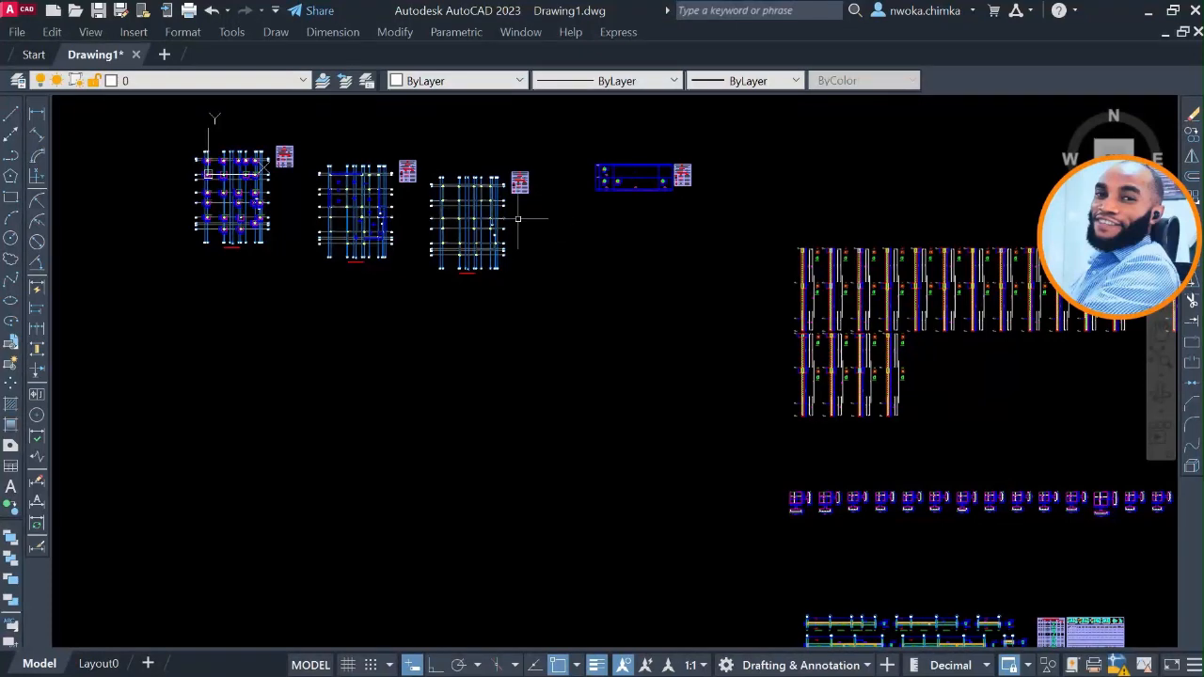
pyautogui.scroll(2, 517, 218)
pyautogui.scroll(-2, 517, 214)
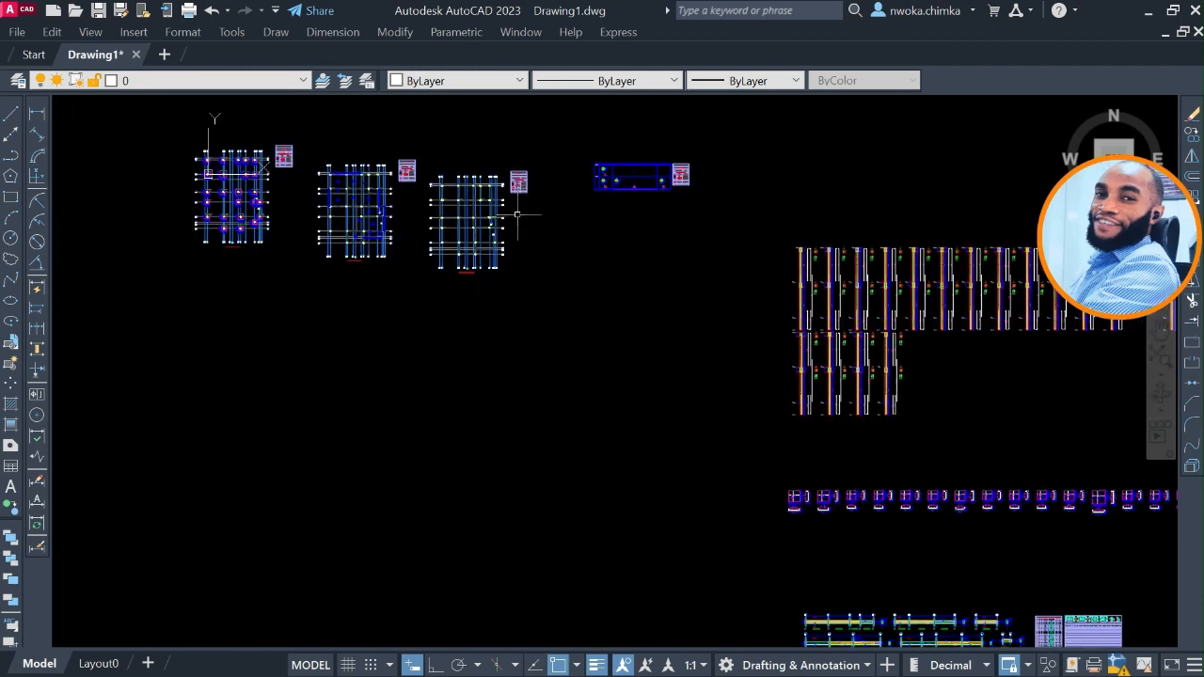
pyautogui.moveTo(517, 215); pyautogui.dragTo(523, 239, button='middle')
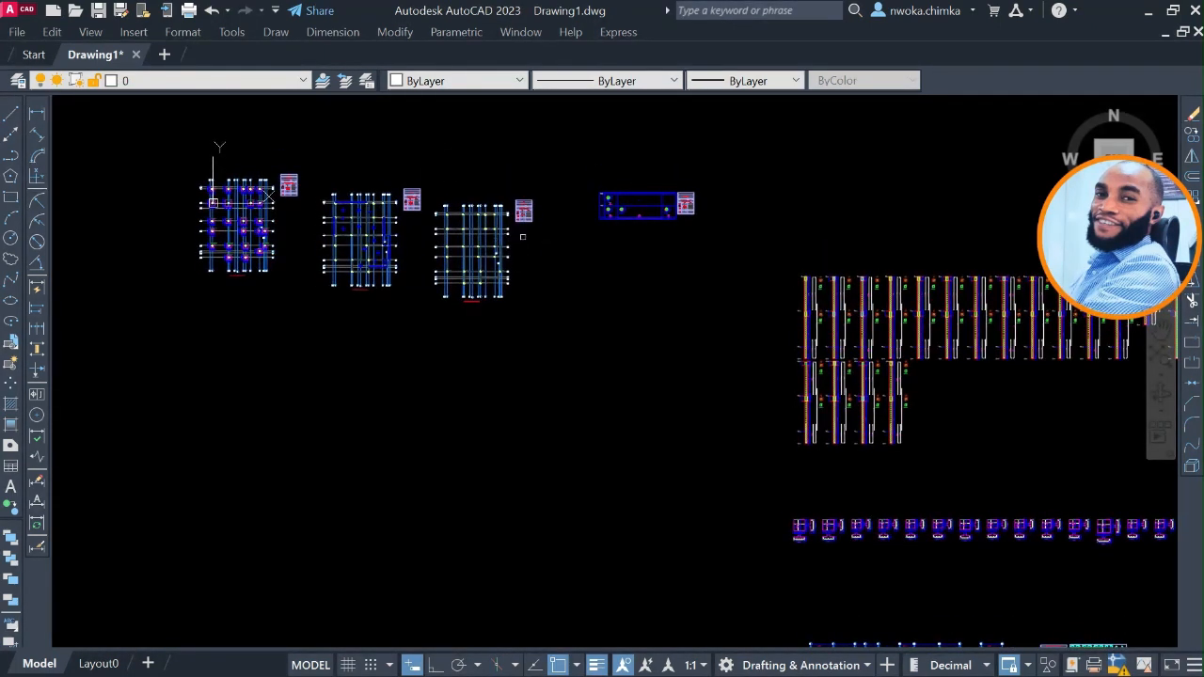
pyautogui.scroll(-2, 523, 239)
pyautogui.scroll(2, 729, 289)
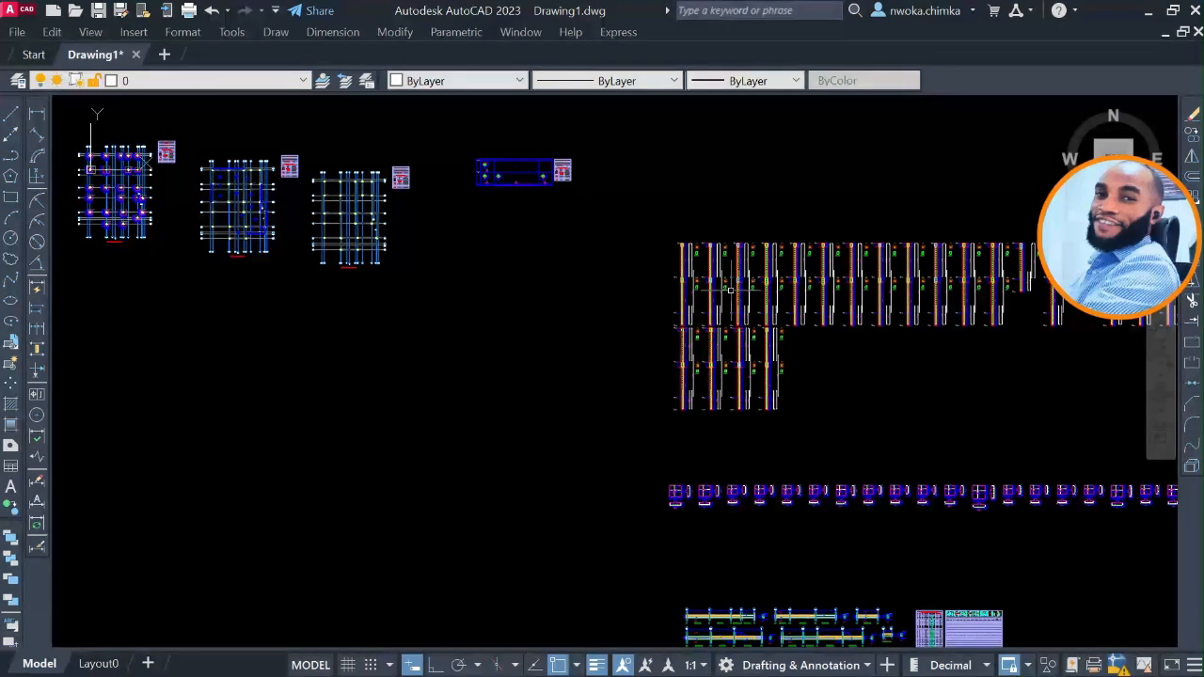
# Examine the column elevations and the small separate detail beside the floor plans, including how all the sheets are laid out.
pyautogui.scroll(-2, 729, 290)
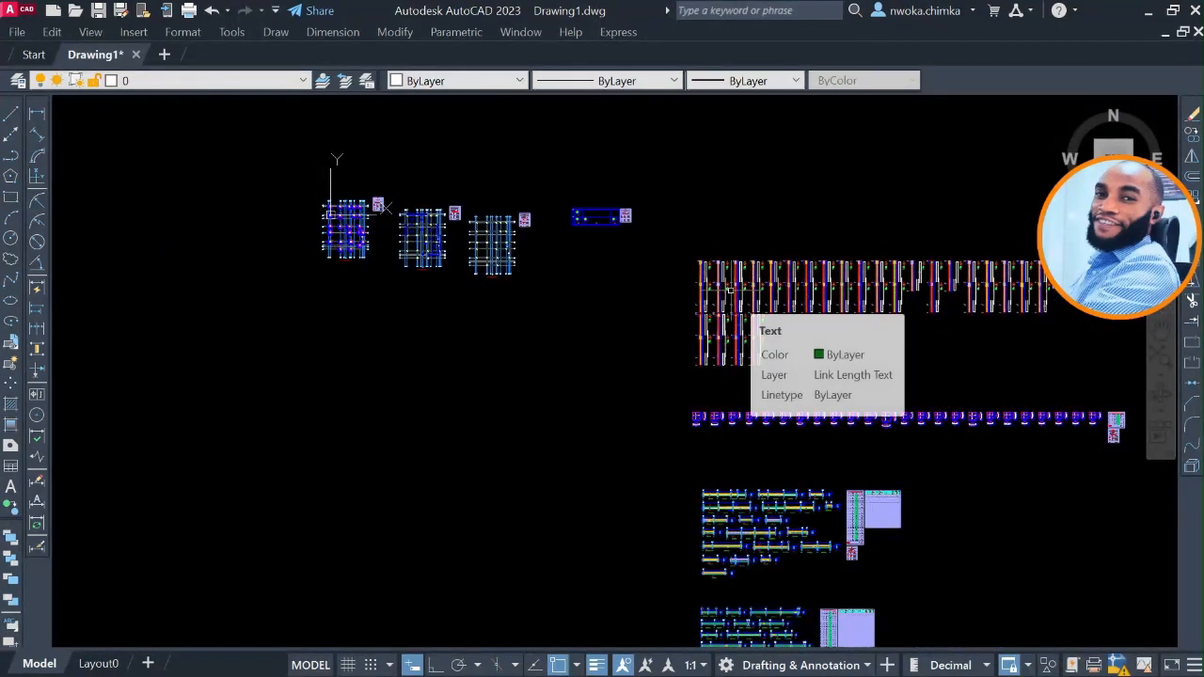
pyautogui.scroll(4, 597, 215)
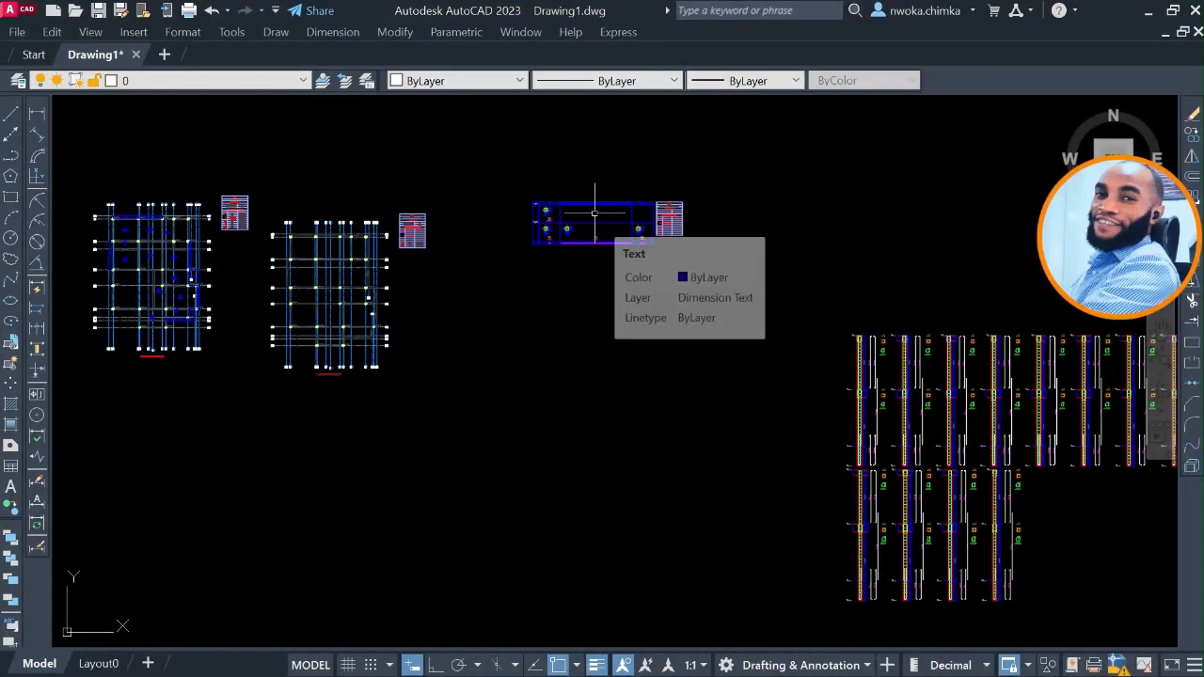
pyautogui.scroll(-2, 587, 235)
pyautogui.scroll(-1, 587, 235)
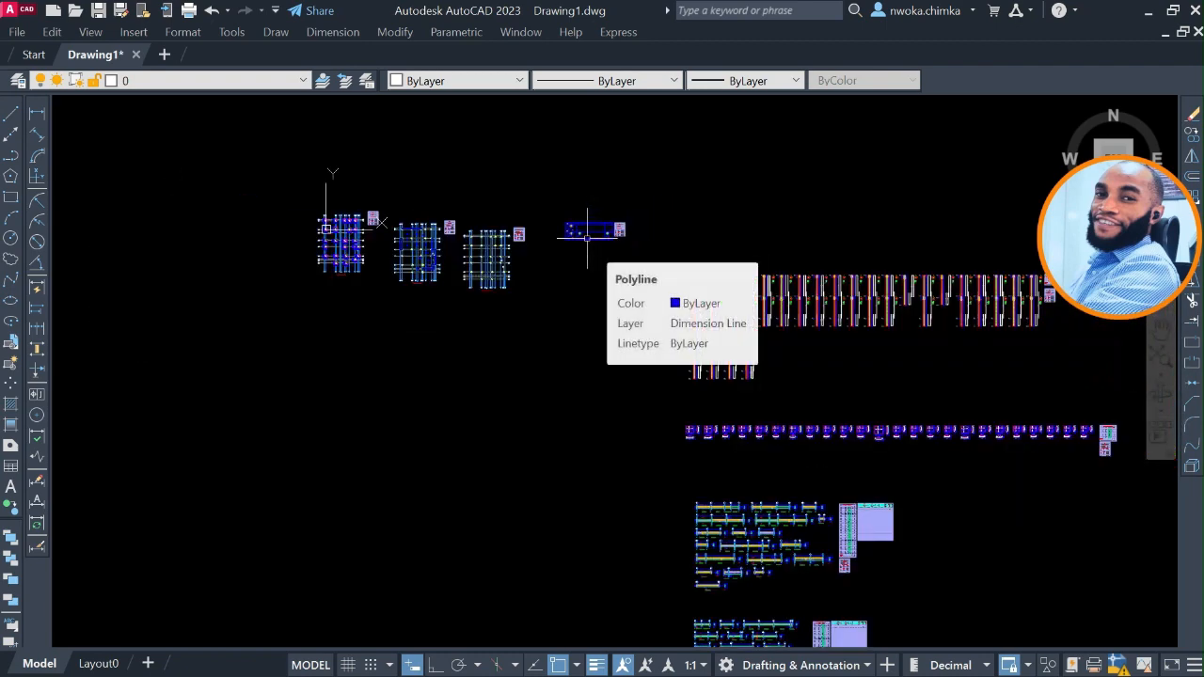
pyautogui.scroll(-2, 587, 237)
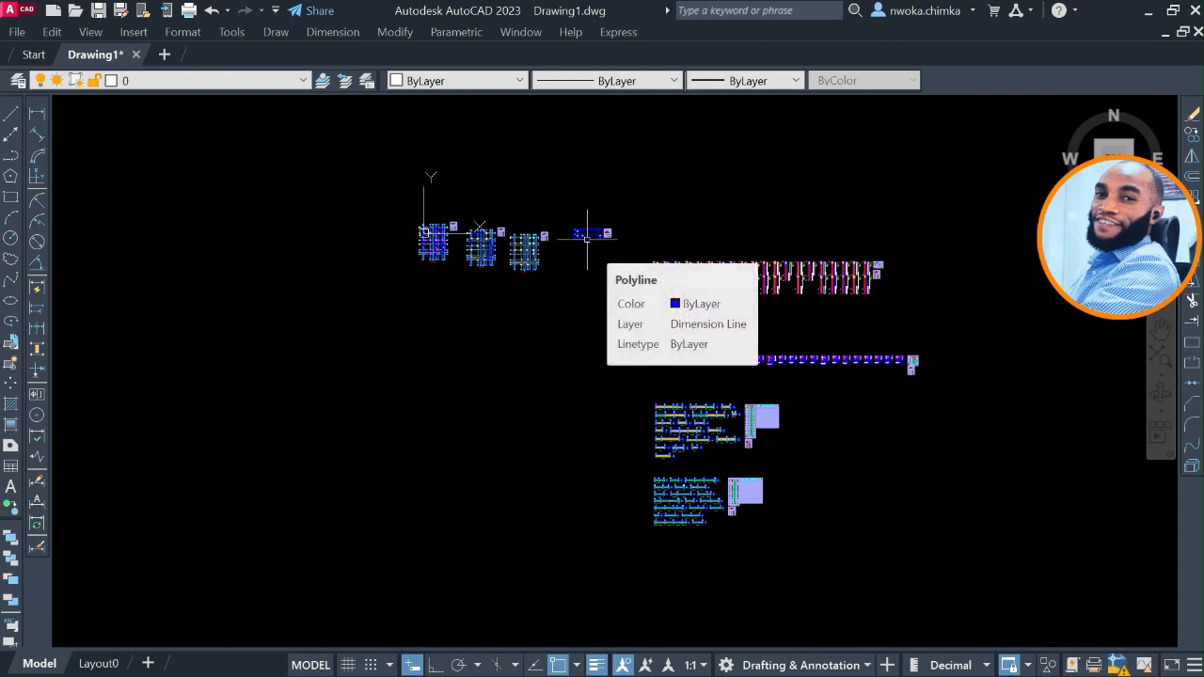
pyautogui.scroll(-2, 587, 237)
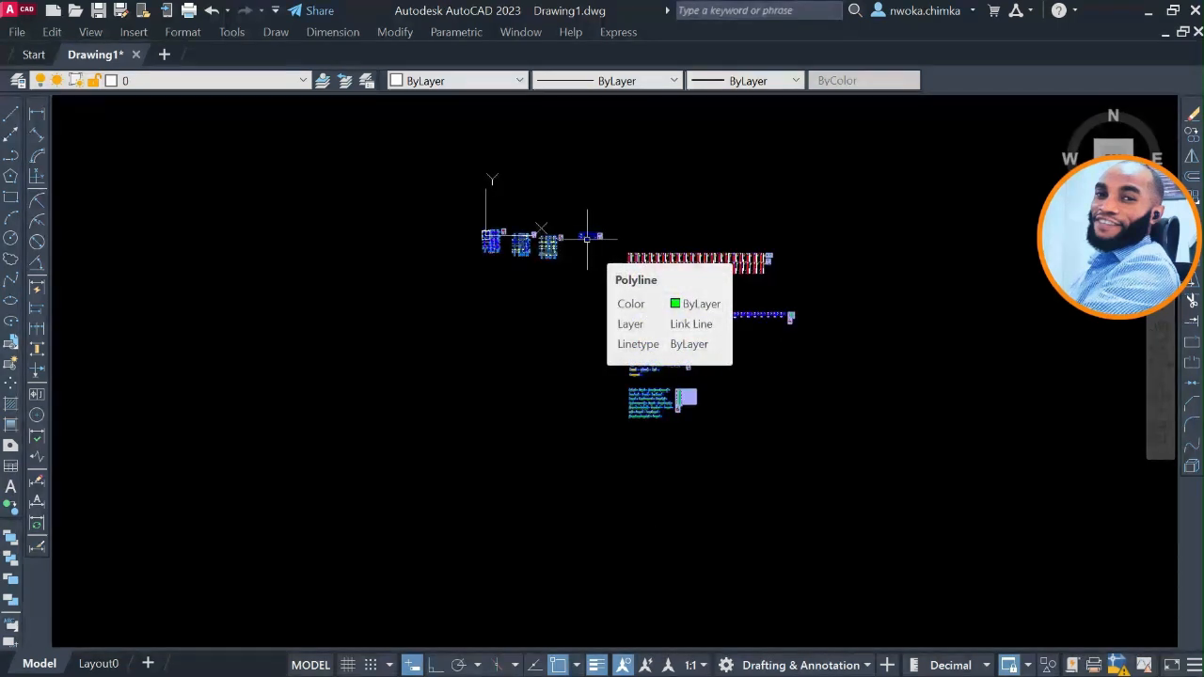
pyautogui.scroll(4, 649, 336)
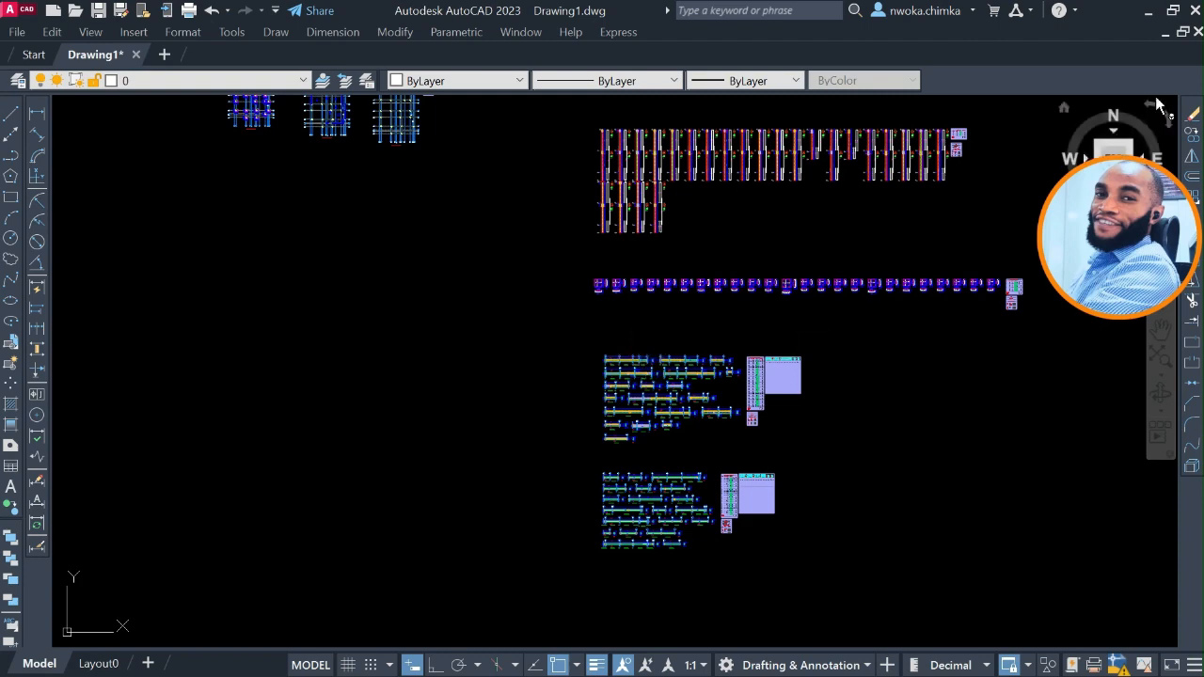
# Switch to File Explorer and open the inner StoneBridge_Template2024_Release_6.1.392 folder within Documents.
pyautogui.click(1148, 11)
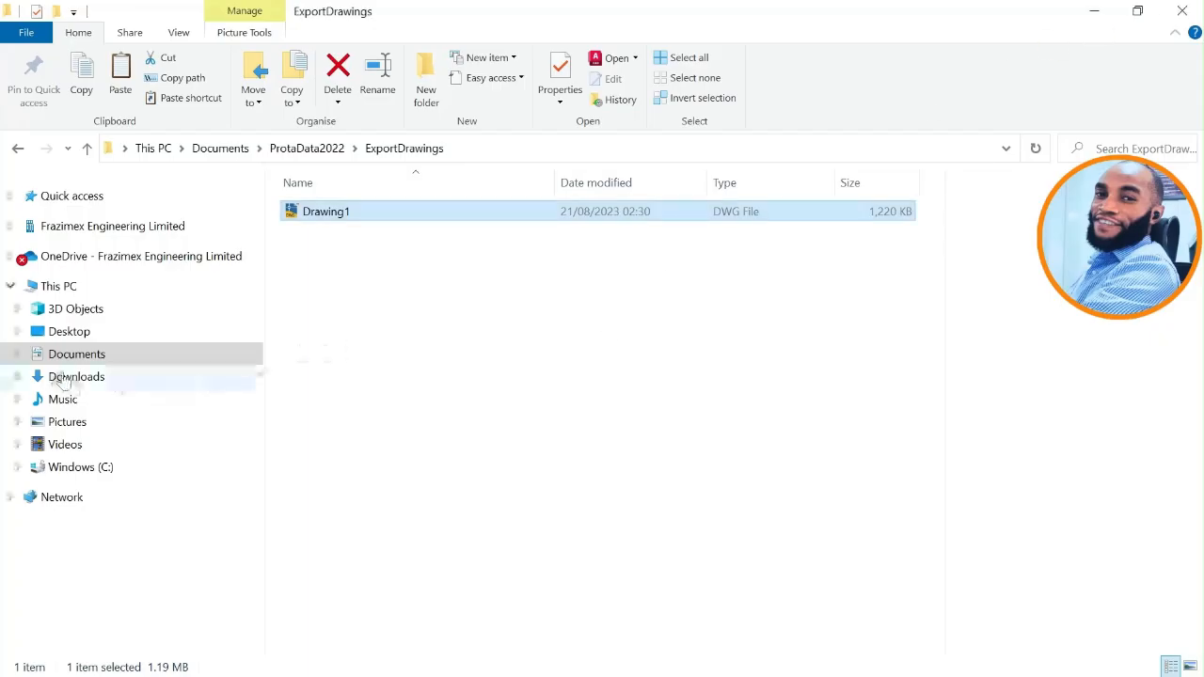
pyautogui.click(81, 354)
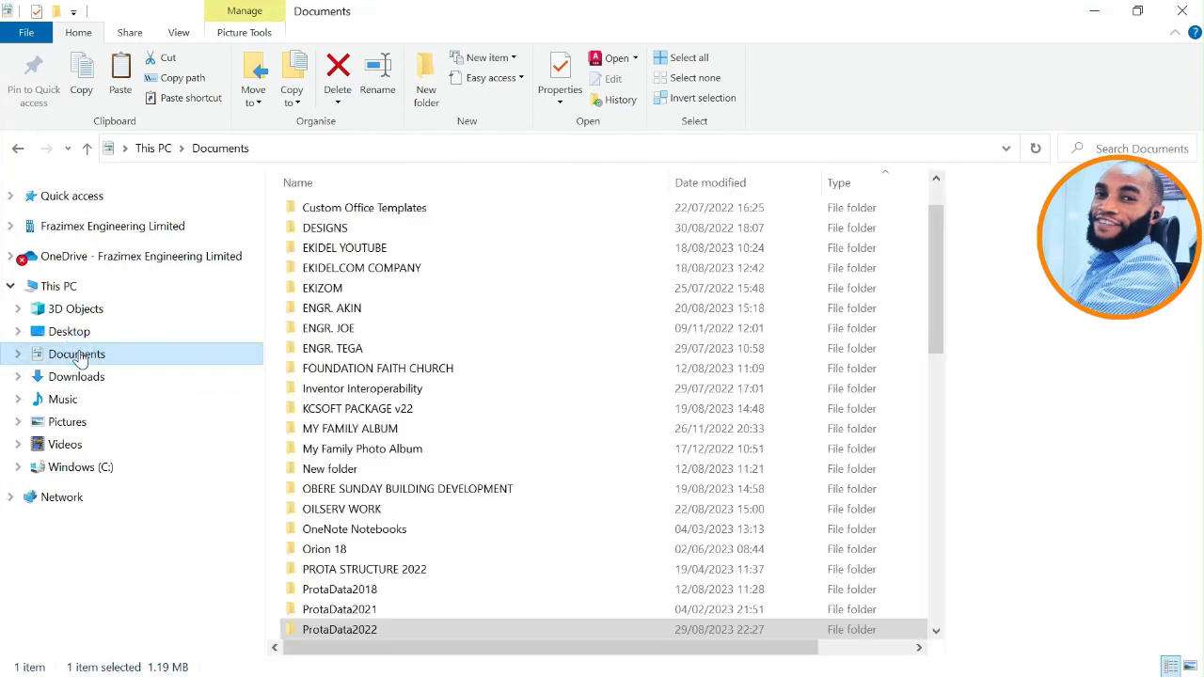
pyautogui.scroll(-2, 325, 396)
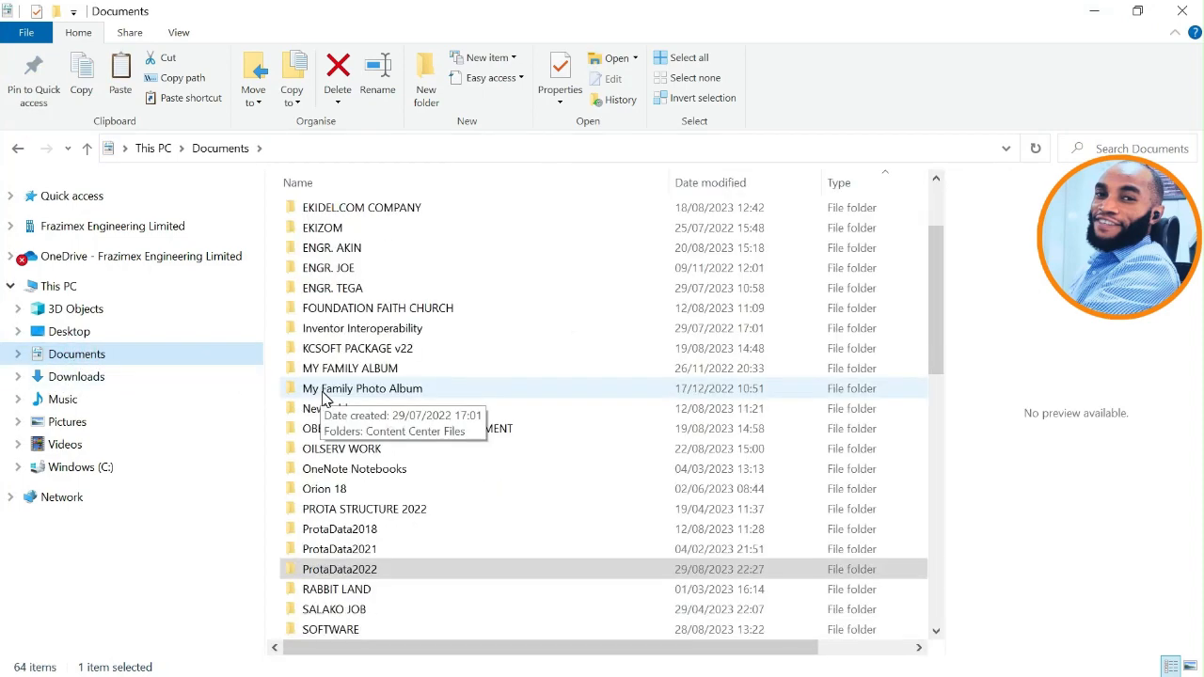
pyautogui.scroll(-2, 394, 508)
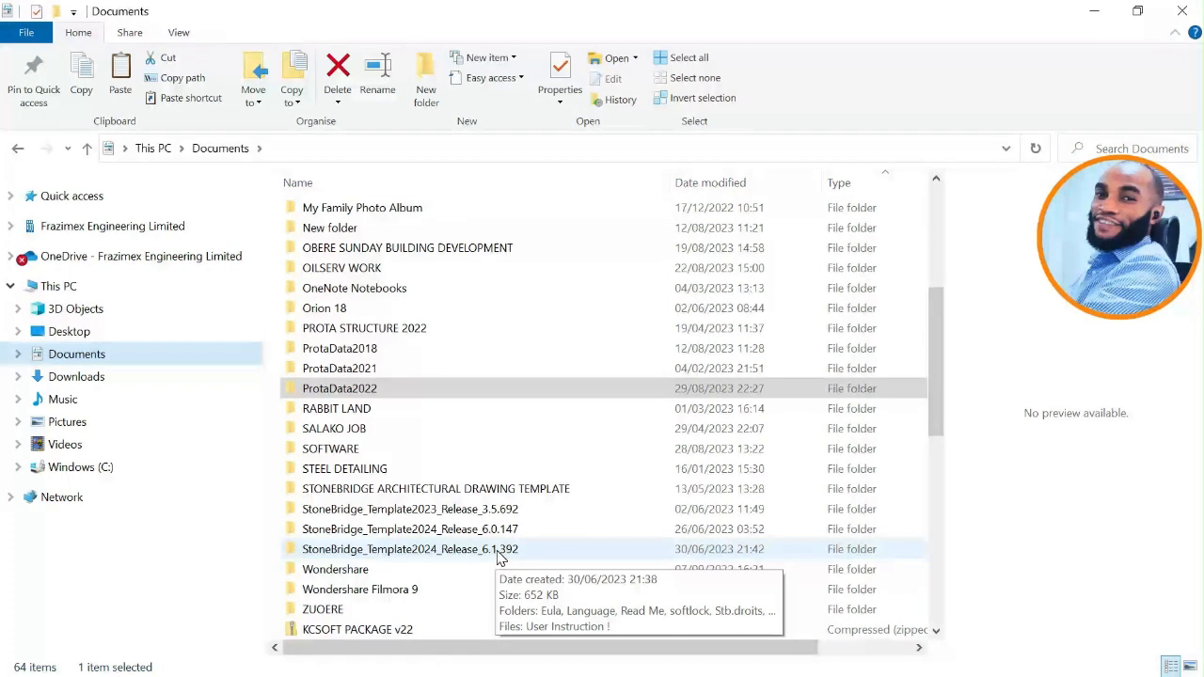
pyautogui.doubleClick(438, 557)
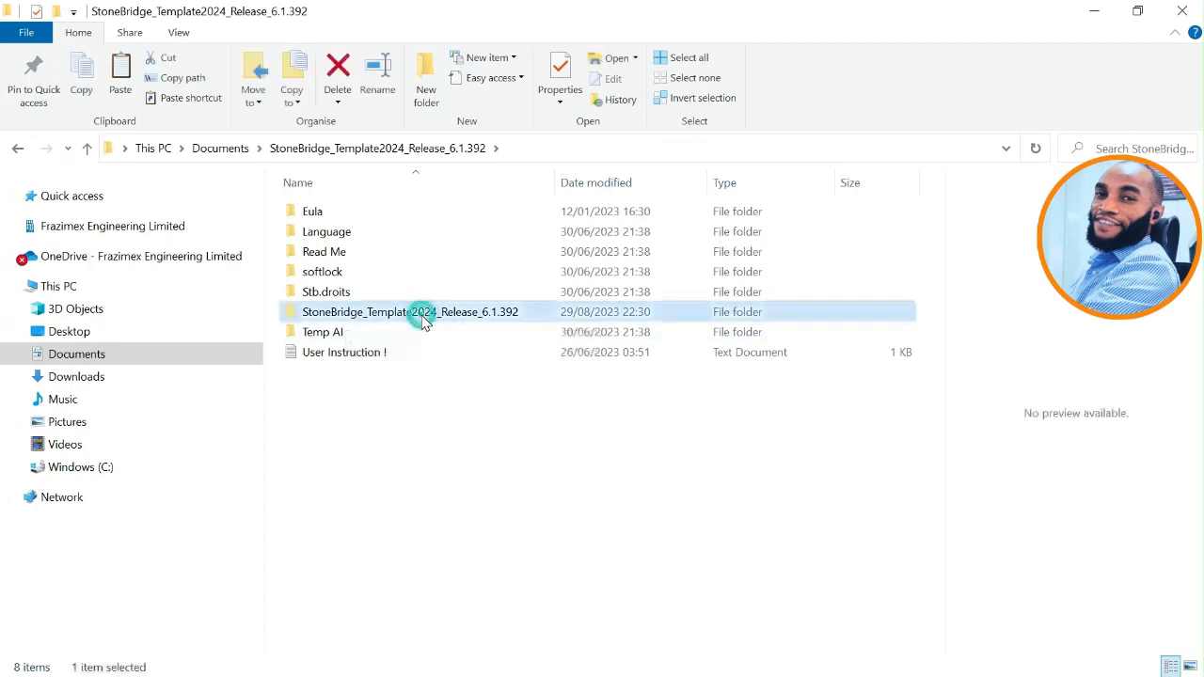
pyautogui.doubleClick(418, 315)
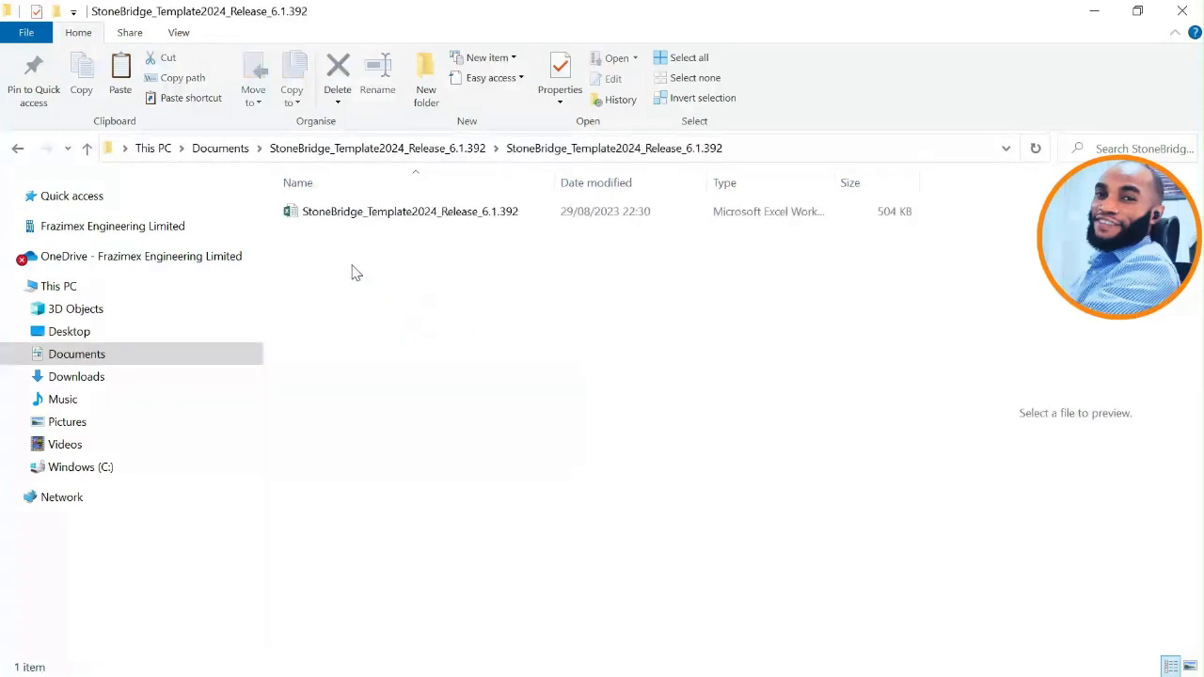
# Open the StoneBridge_Template2024_Release_6.1.392 workbook in Excel and show its detailing template catalogue full screen.
pyautogui.click(346, 213)
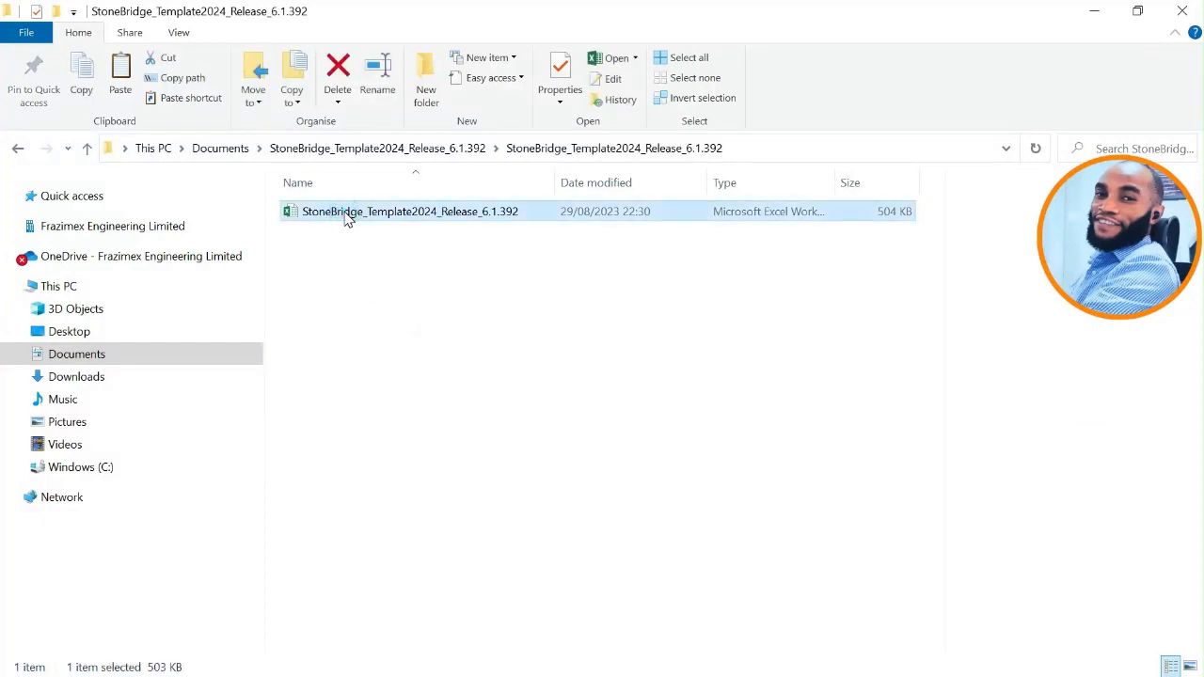
pyautogui.click(344, 211)
pyautogui.press('Return')
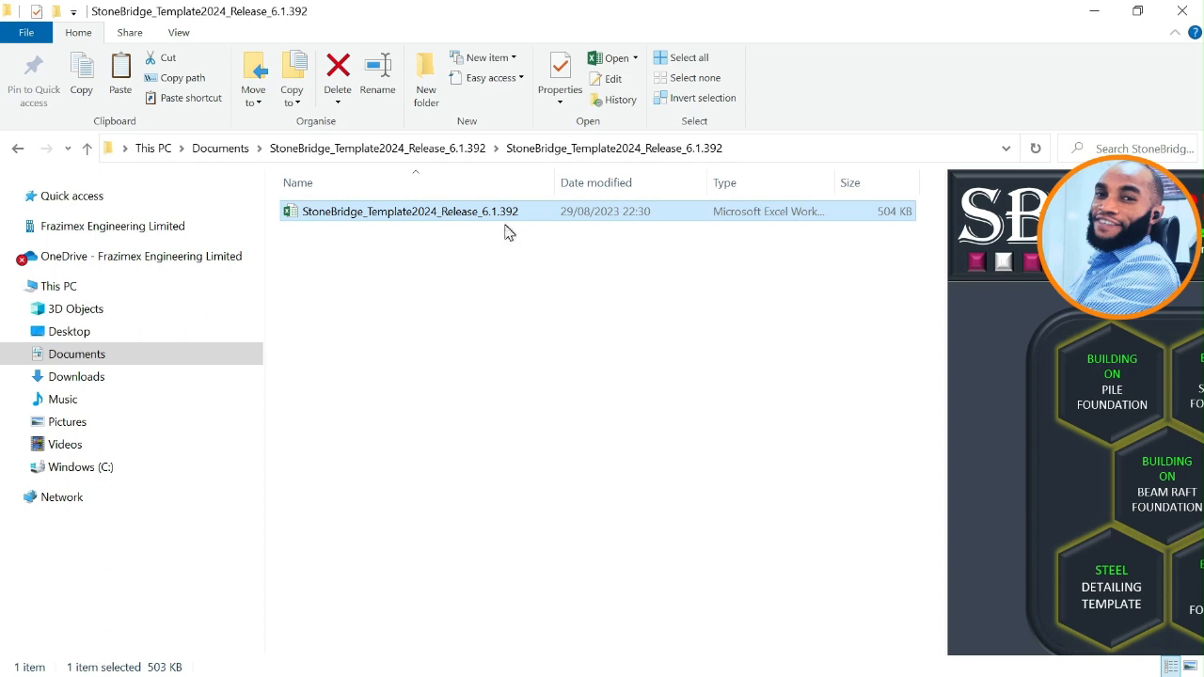
pyautogui.hotkey('alt', 'Tab')
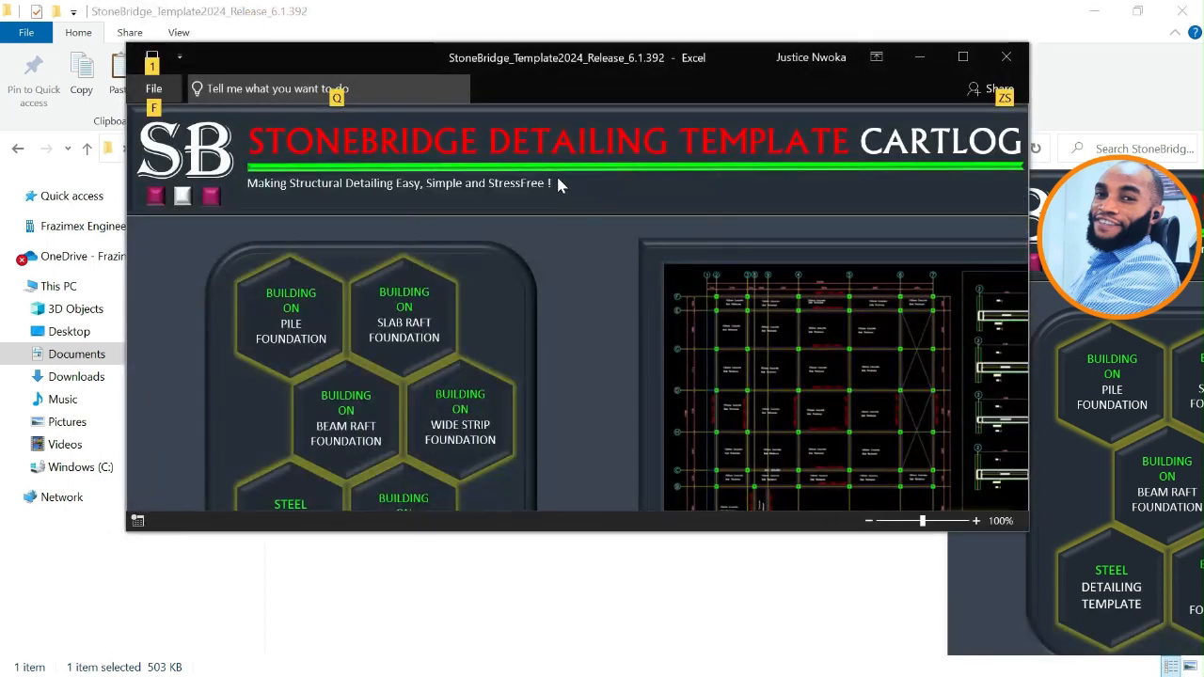
pyautogui.click(962, 56)
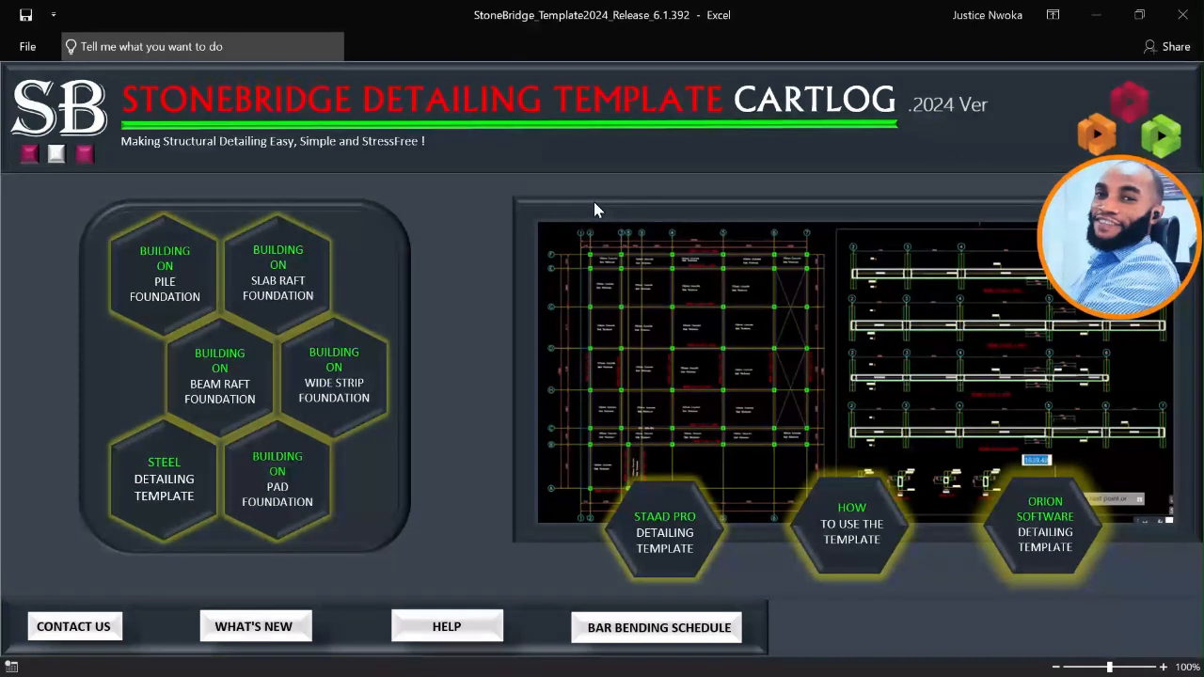
pyautogui.press('alt')
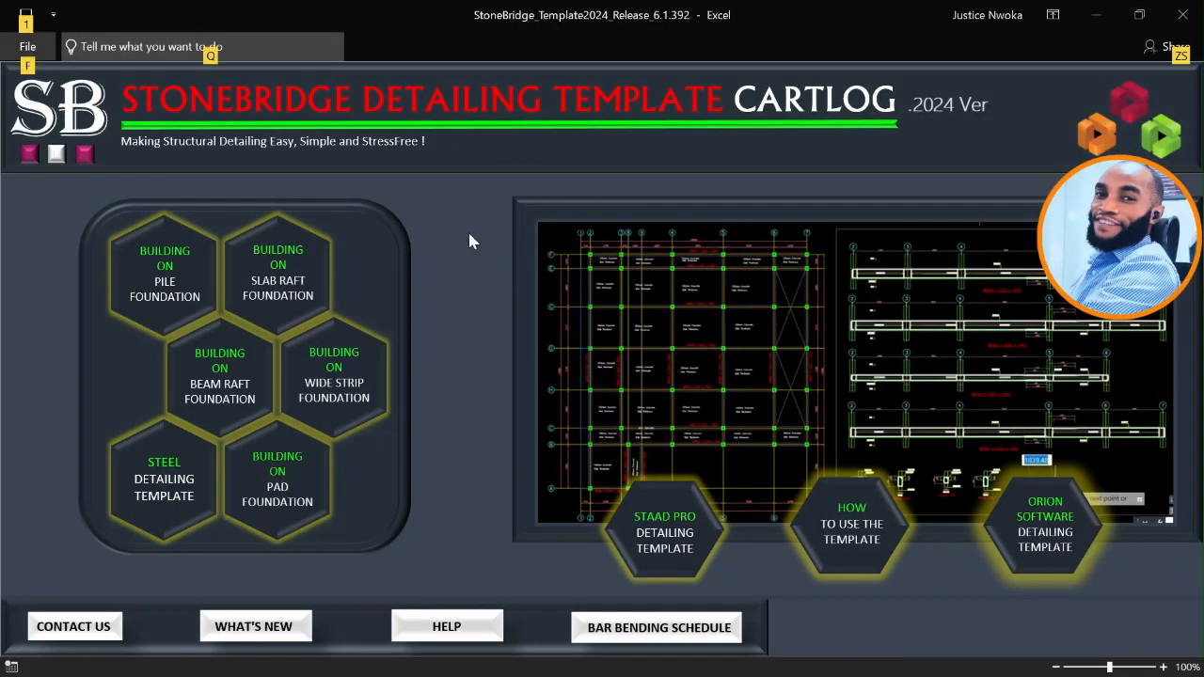
pyautogui.press('alt')
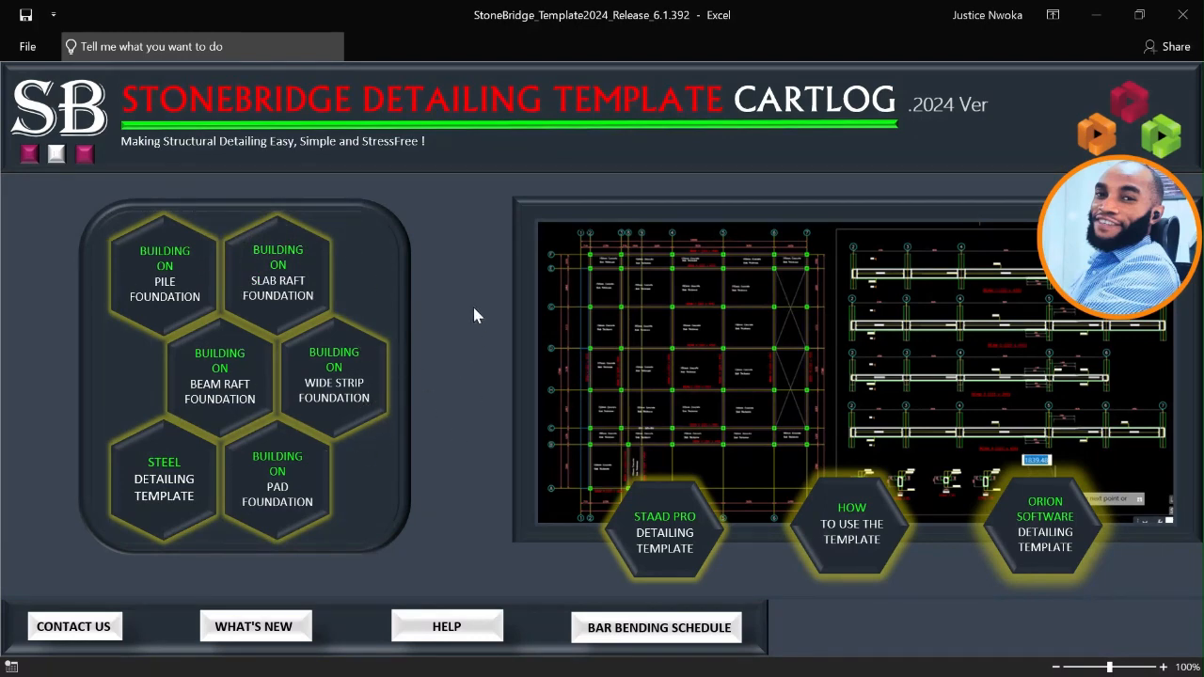
# Minimize the workbook and folder windows and switch back to Drawing1.dwg in AutoCAD.
pyautogui.click(1094, 25)
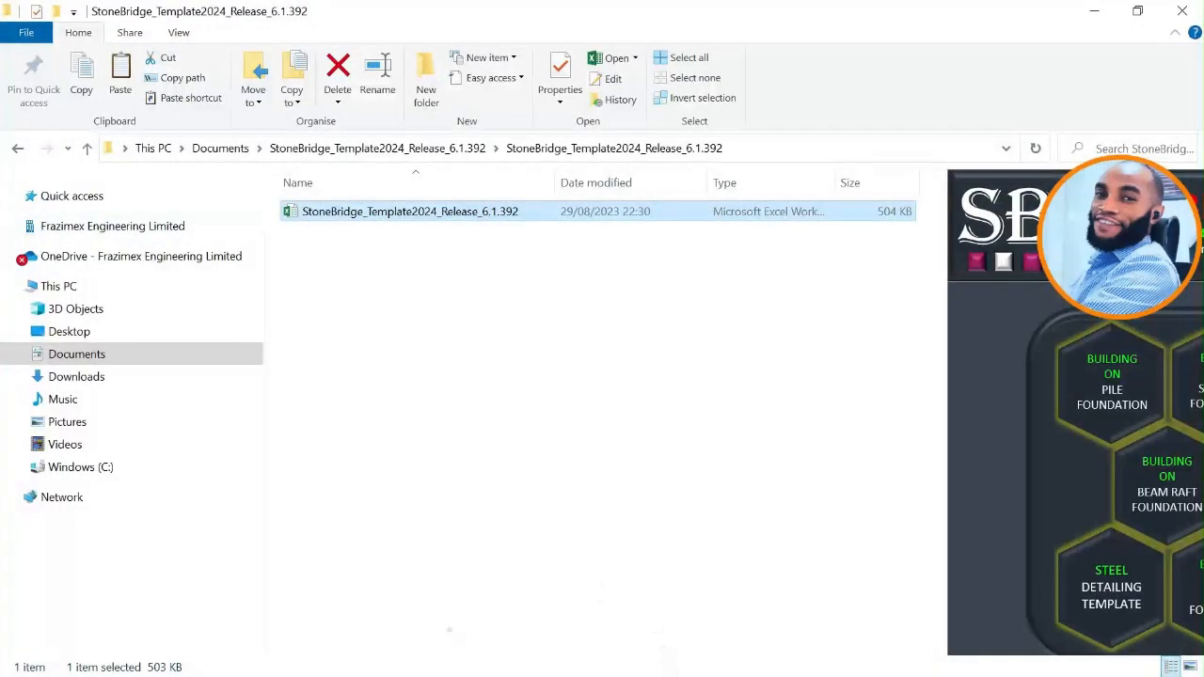
pyautogui.click(1094, 12)
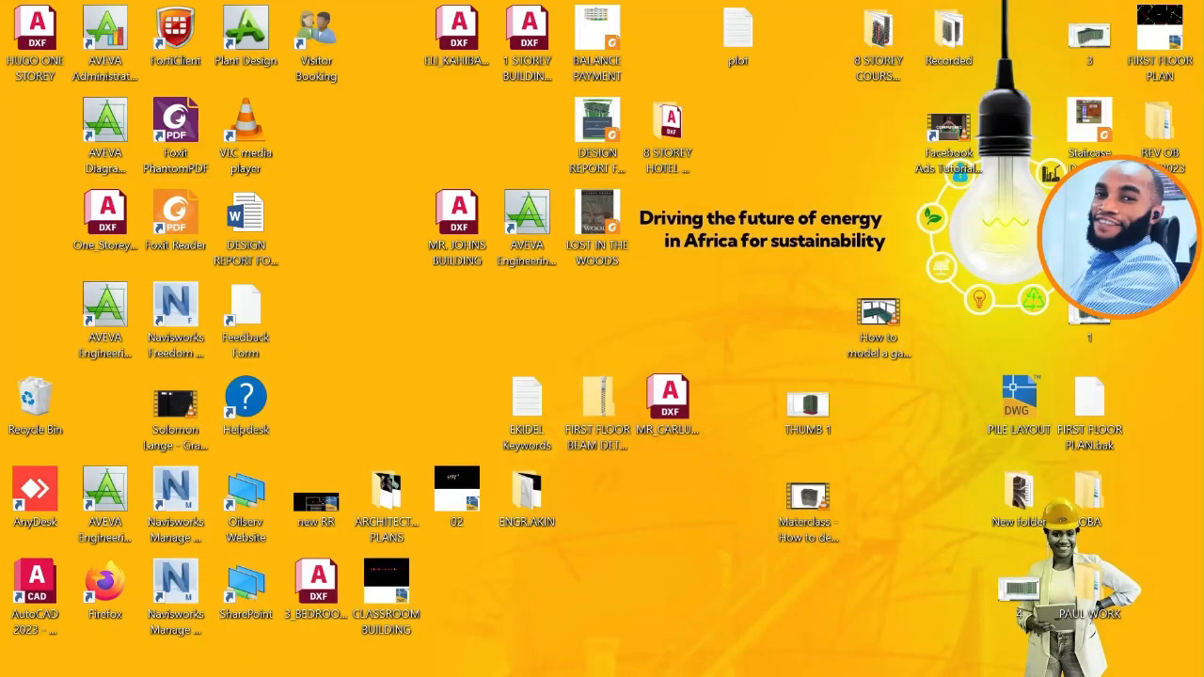
pyautogui.moveTo(653, 665)
pyautogui.click(760, 664)
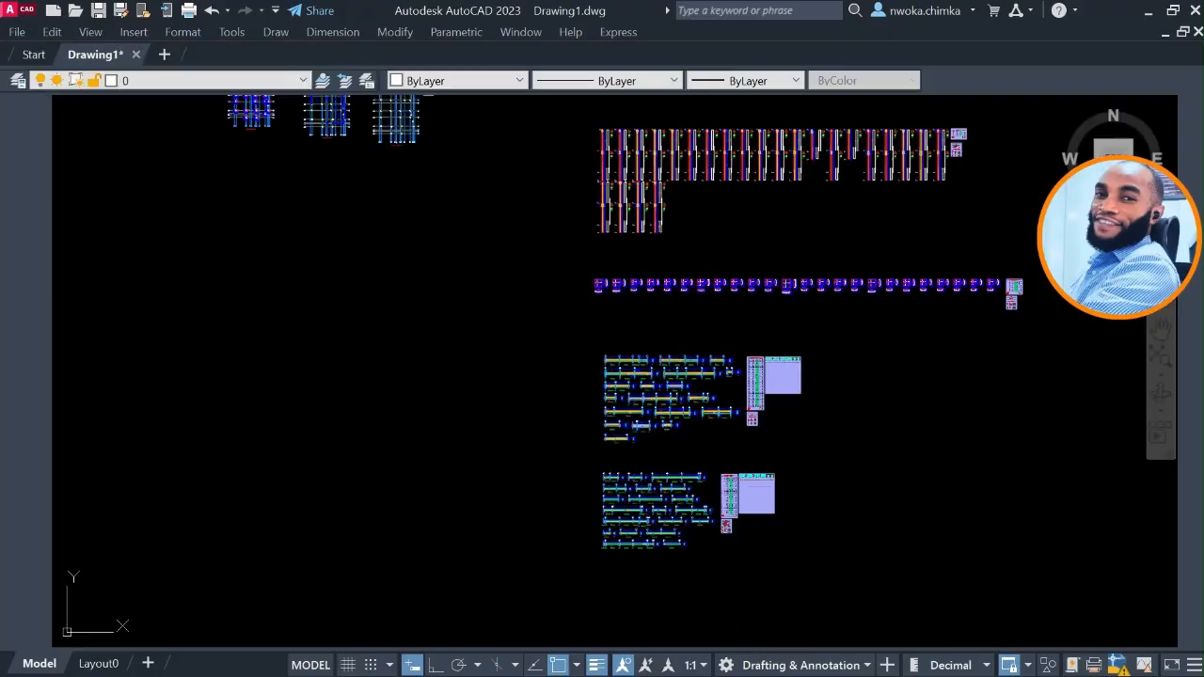
# Examine the foundation plan, focusing on the column grid and the size labels of footings F-1C16, BT-1 and F-1C18.
pyautogui.moveTo(481, 214)
pyautogui.mouseDown(button='middle')
pyautogui.moveTo(559, 349)
pyautogui.moveTo(583, 424)
pyautogui.mouseUp(button='middle')
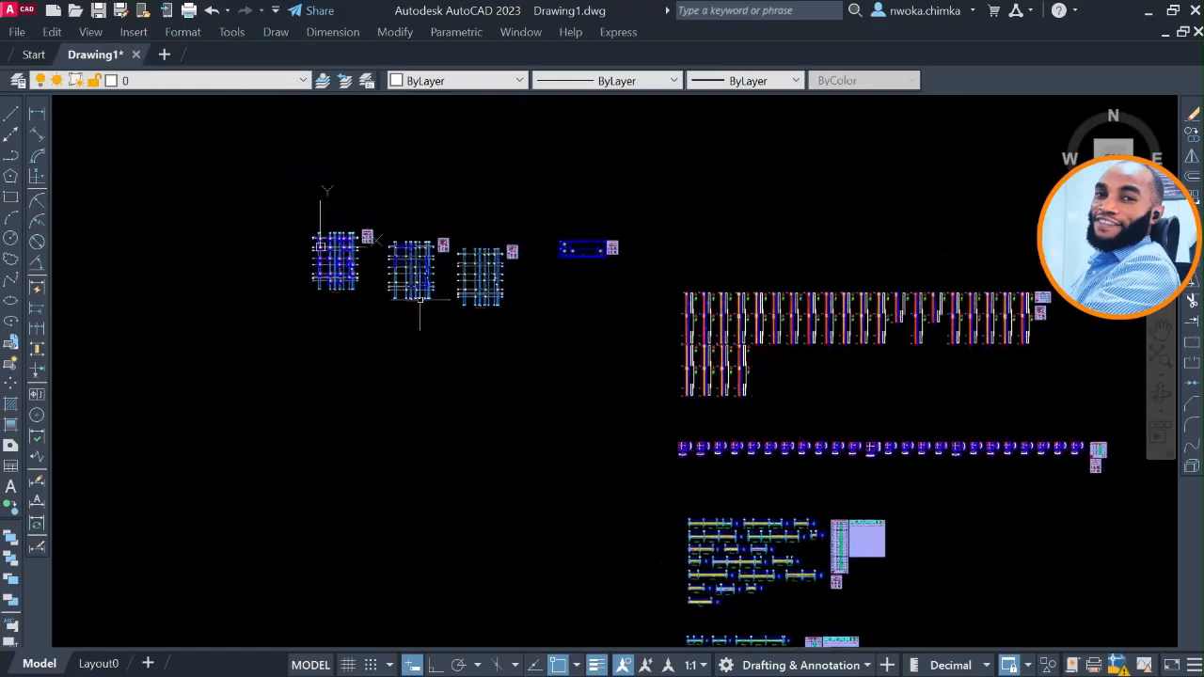
pyautogui.scroll(4, 332, 244)
pyautogui.scroll(8, 332, 244)
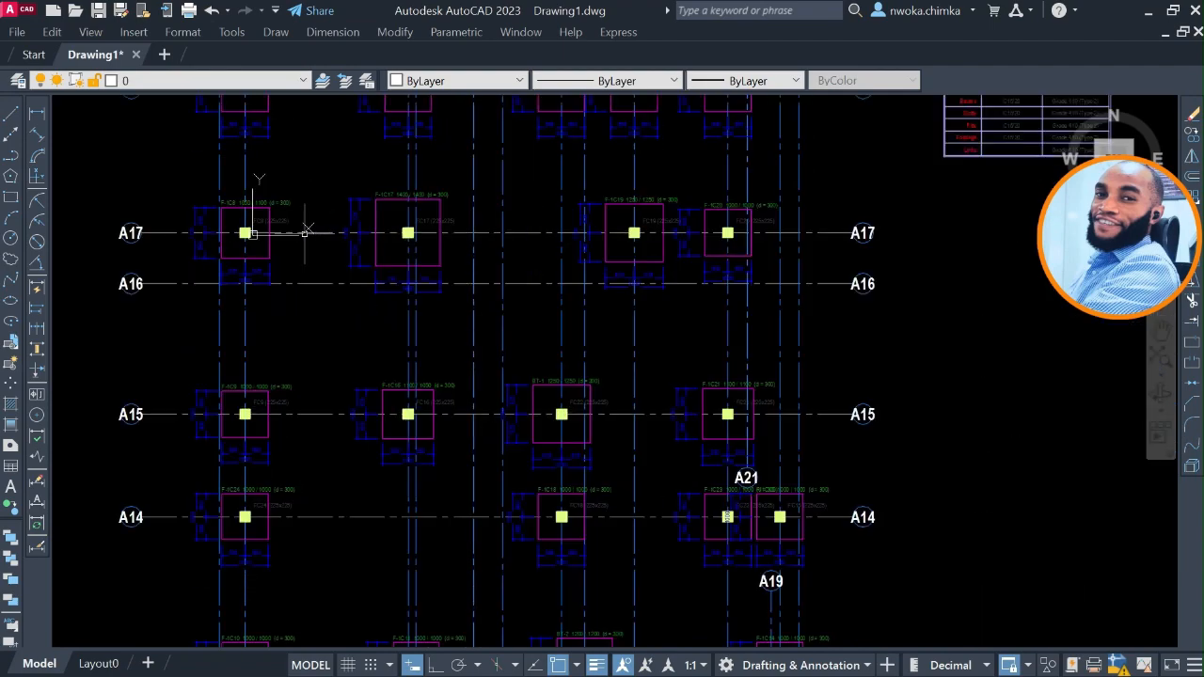
pyautogui.scroll(-6, 306, 231)
pyautogui.scroll(-3, 322, 222)
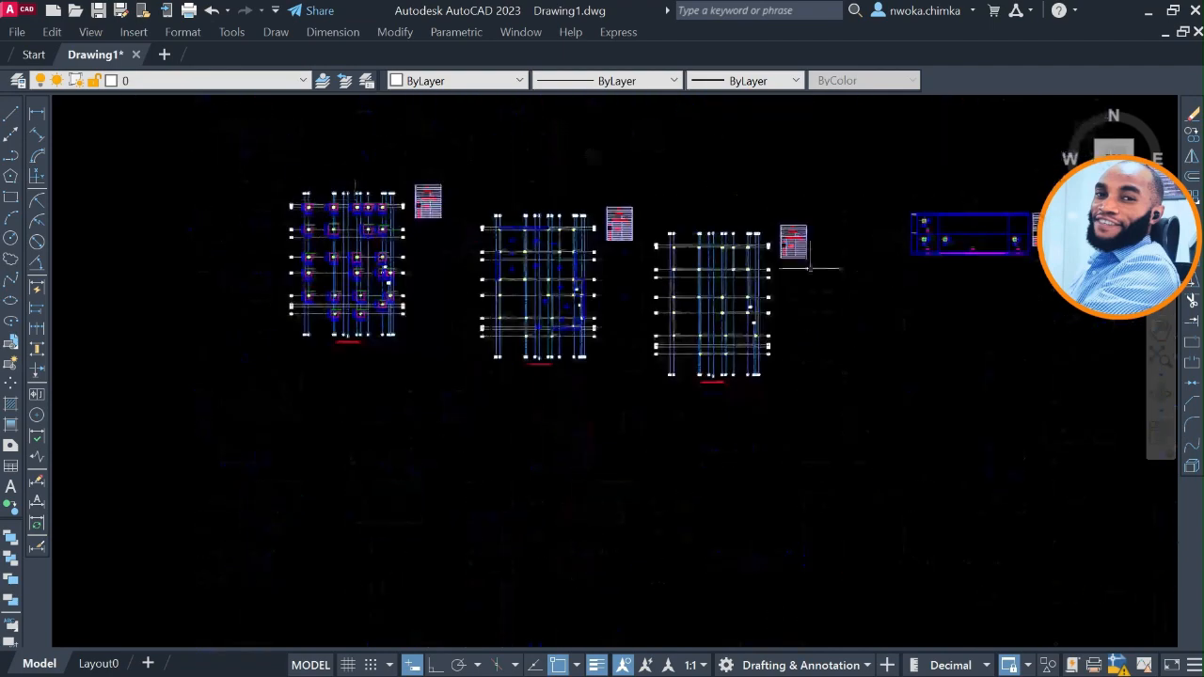
pyautogui.scroll(3, 344, 258)
pyautogui.scroll(8, 344, 258)
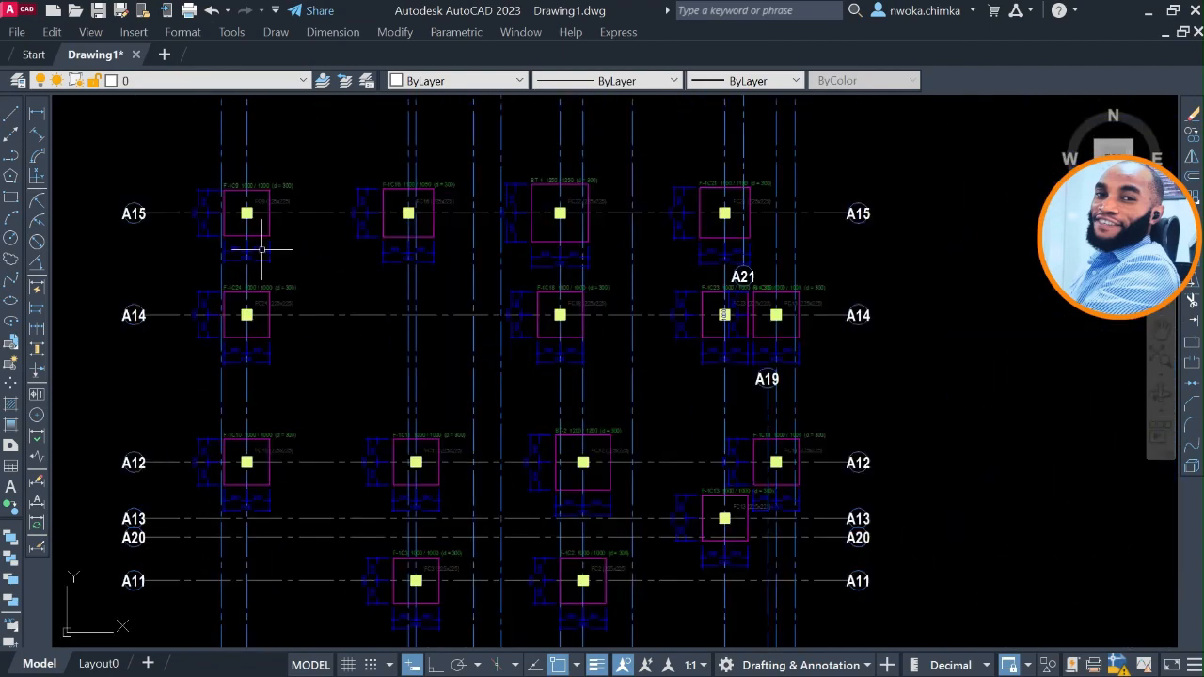
pyautogui.scroll(3, 409, 192)
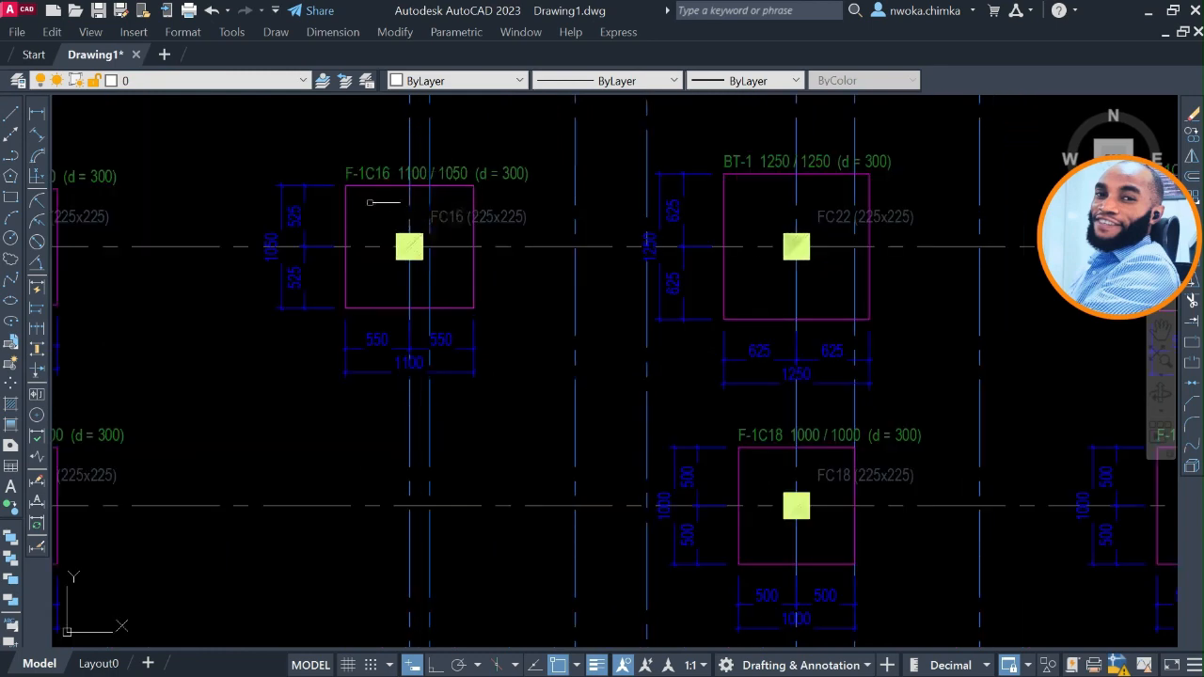
pyautogui.scroll(-15, 390, 185)
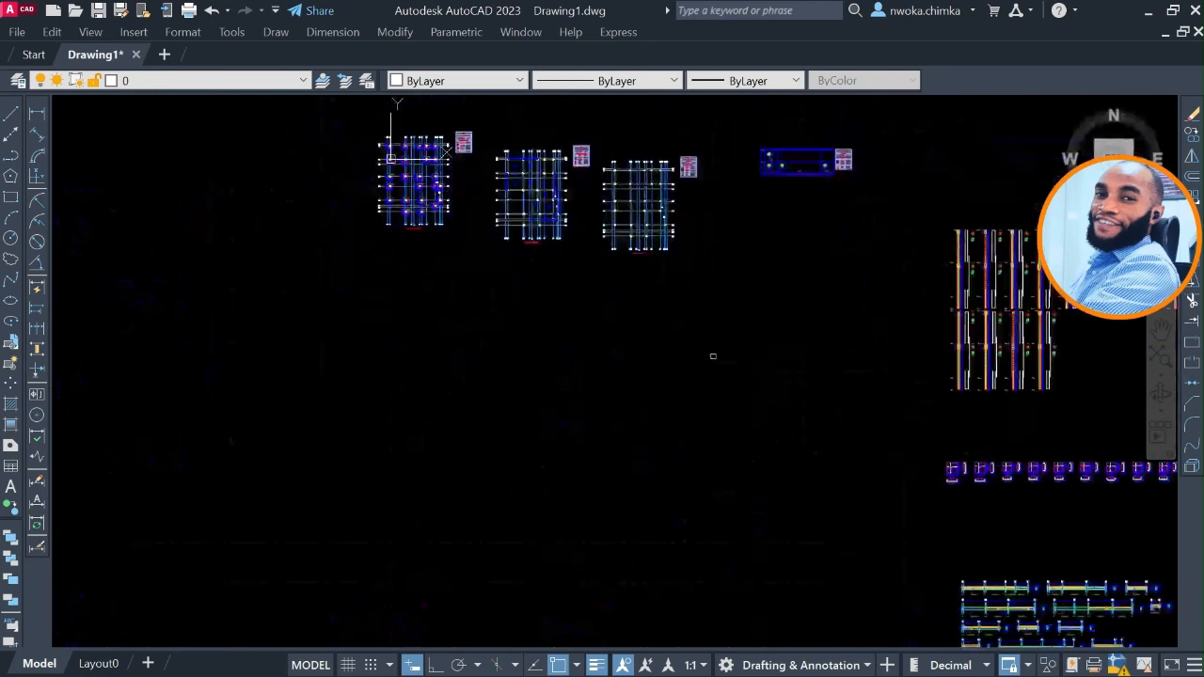
# Examine the reinforcement details of pad footings BT-1 and BT-2, then return to the overview of all exported plans and details.
pyautogui.moveTo(452, 163); pyautogui.dragTo(308, 12, button='middle')
pyautogui.scroll(14, 569, 202)
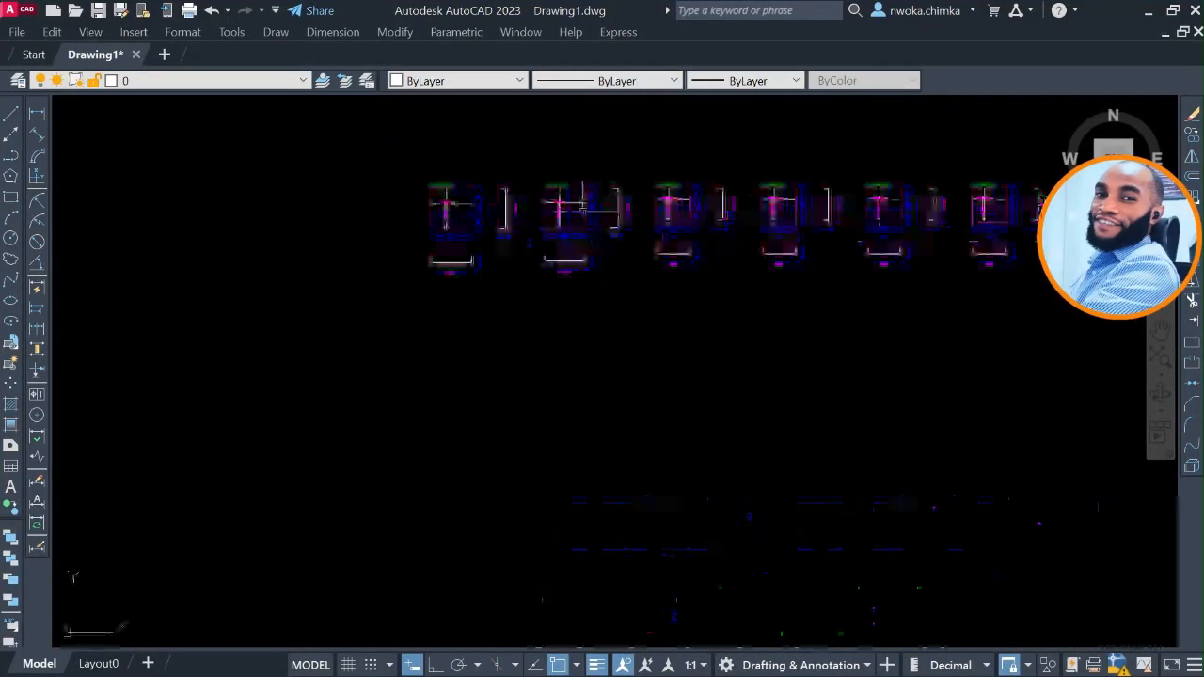
pyautogui.scroll(4, 569, 202)
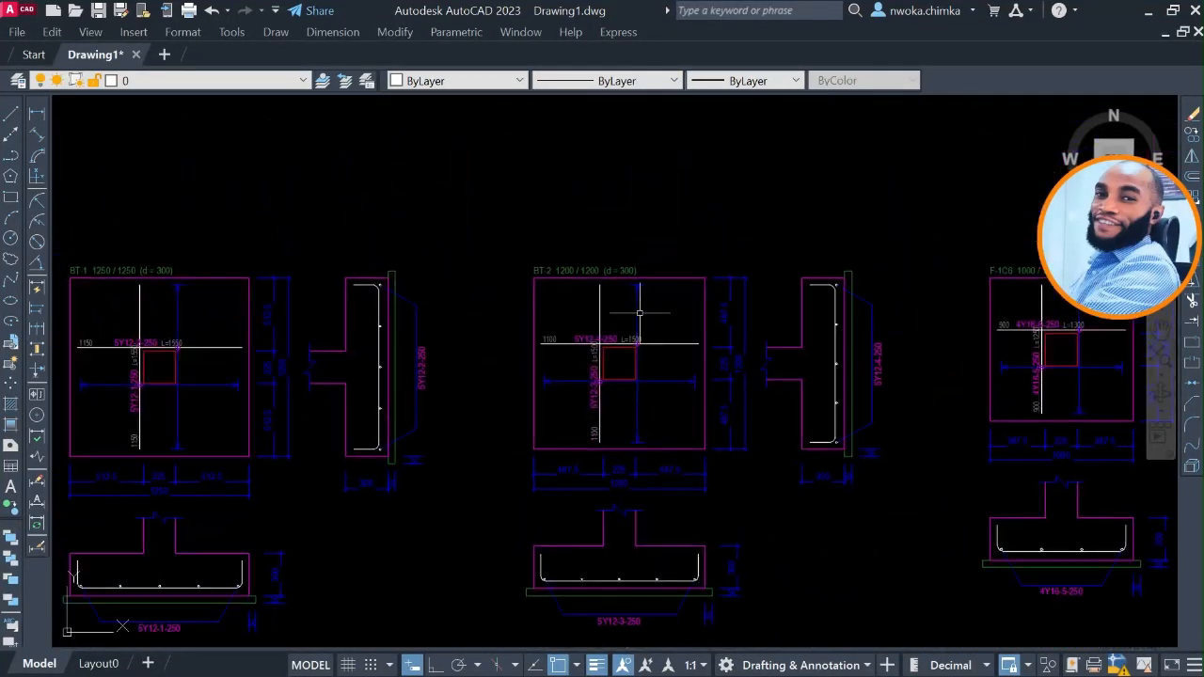
pyautogui.scroll(-8, 699, 269)
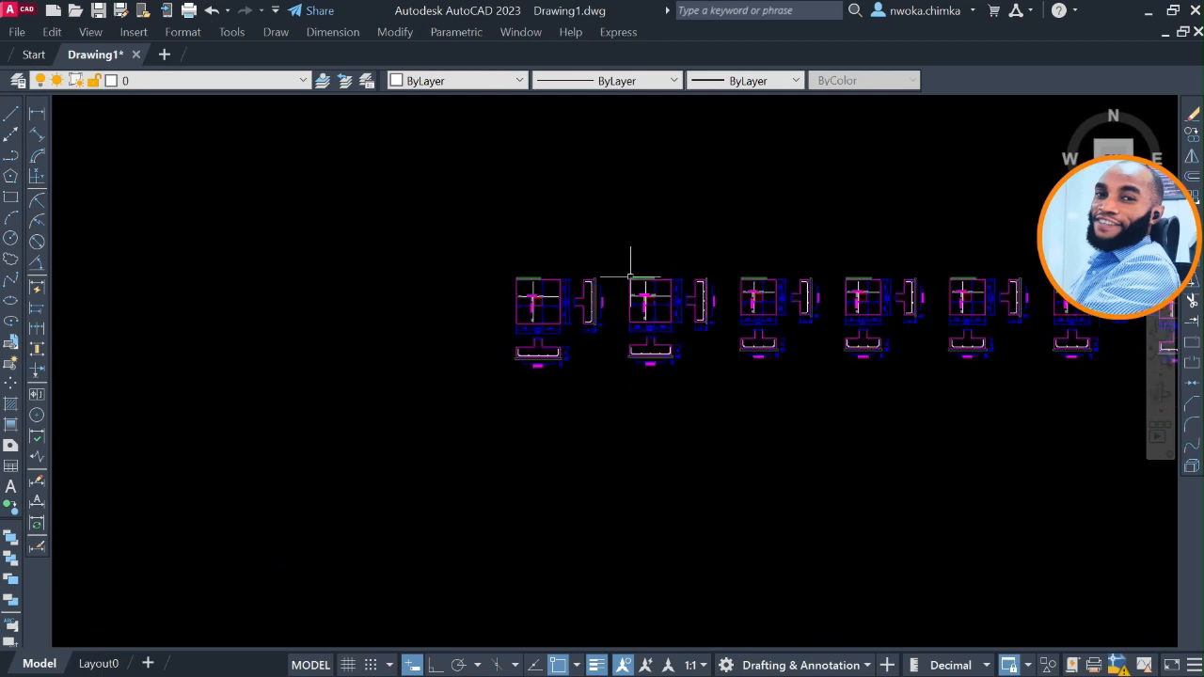
pyautogui.scroll(-2, 565, 281)
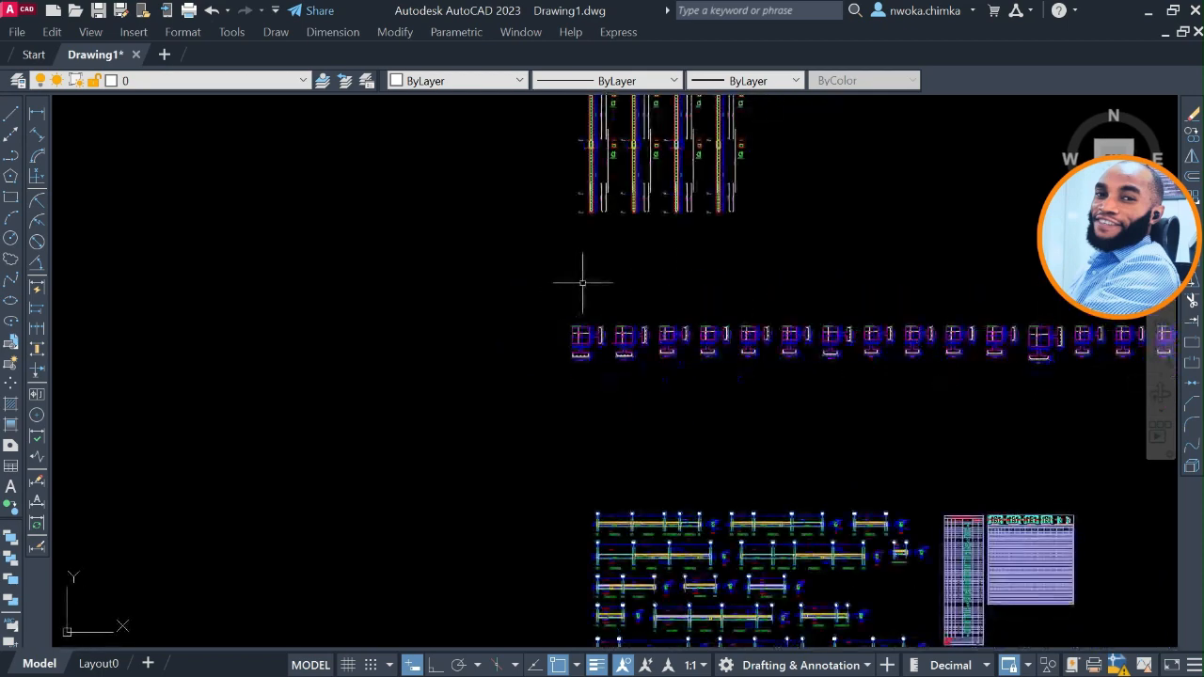
pyautogui.scroll(-4, 582, 282)
pyautogui.moveTo(542, 285); pyautogui.dragTo(616, 421, button='middle')
pyautogui.scroll(4, 365, 246)
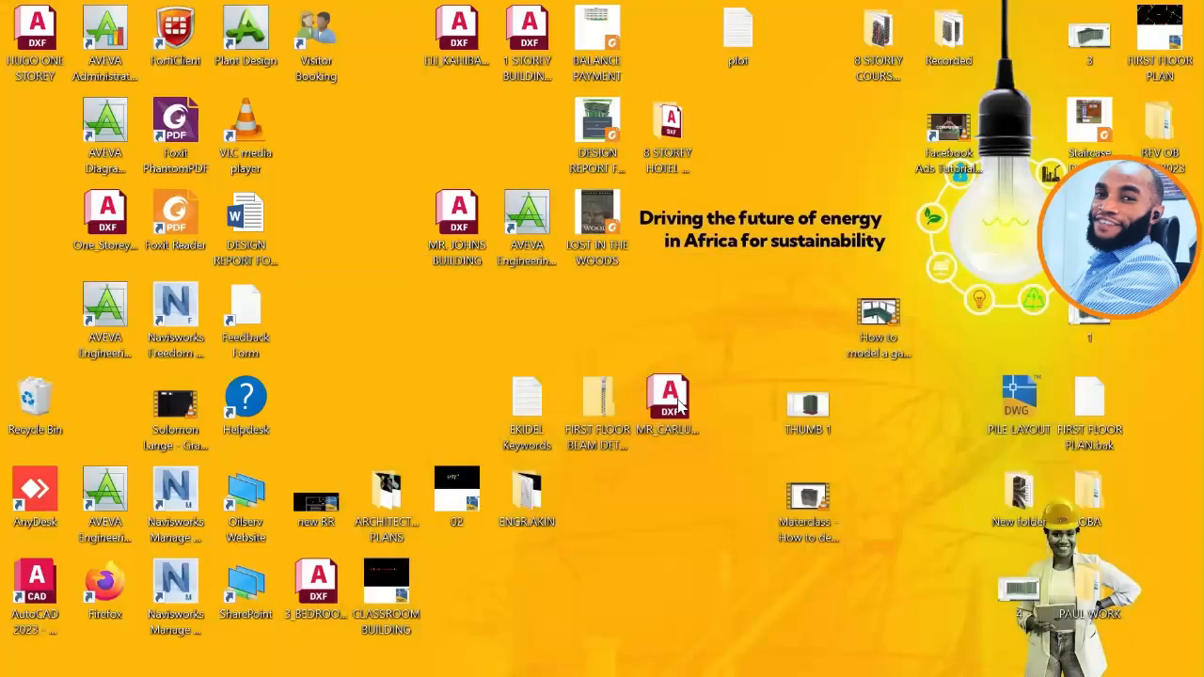
# Switch to the StoneBridge template catalogue in Excel and open the Building on Pad Foundation template in a maximized AutoCAD window.
pyautogui.click(1148, 11)
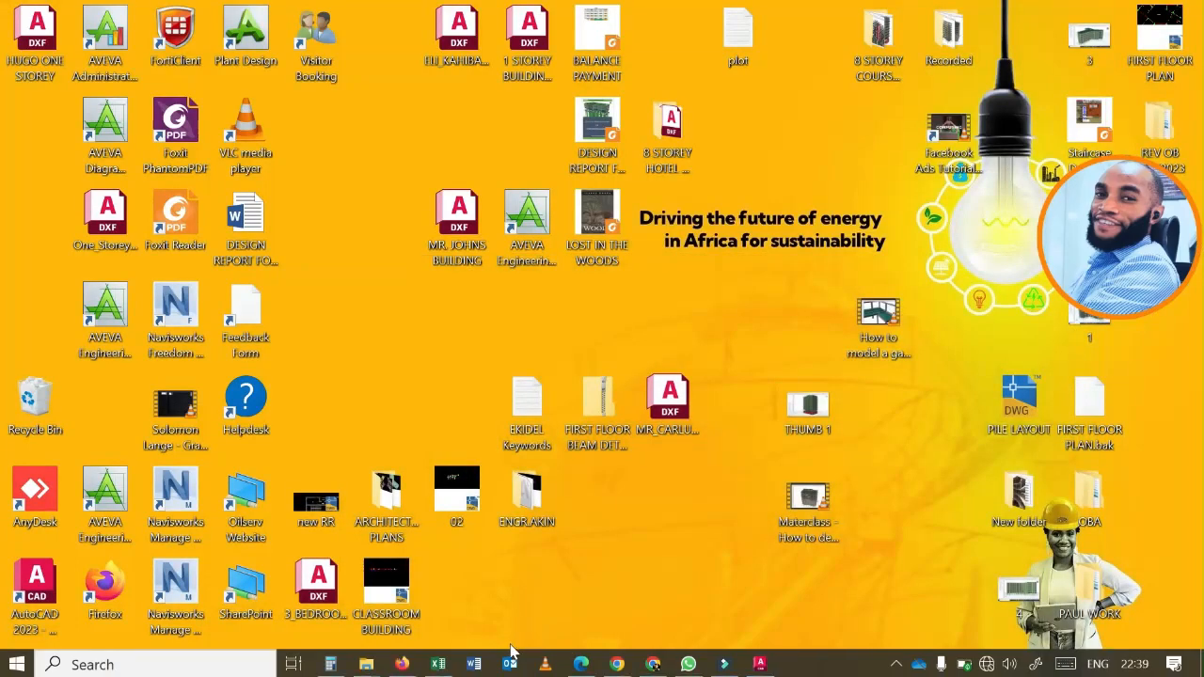
pyautogui.click(438, 664)
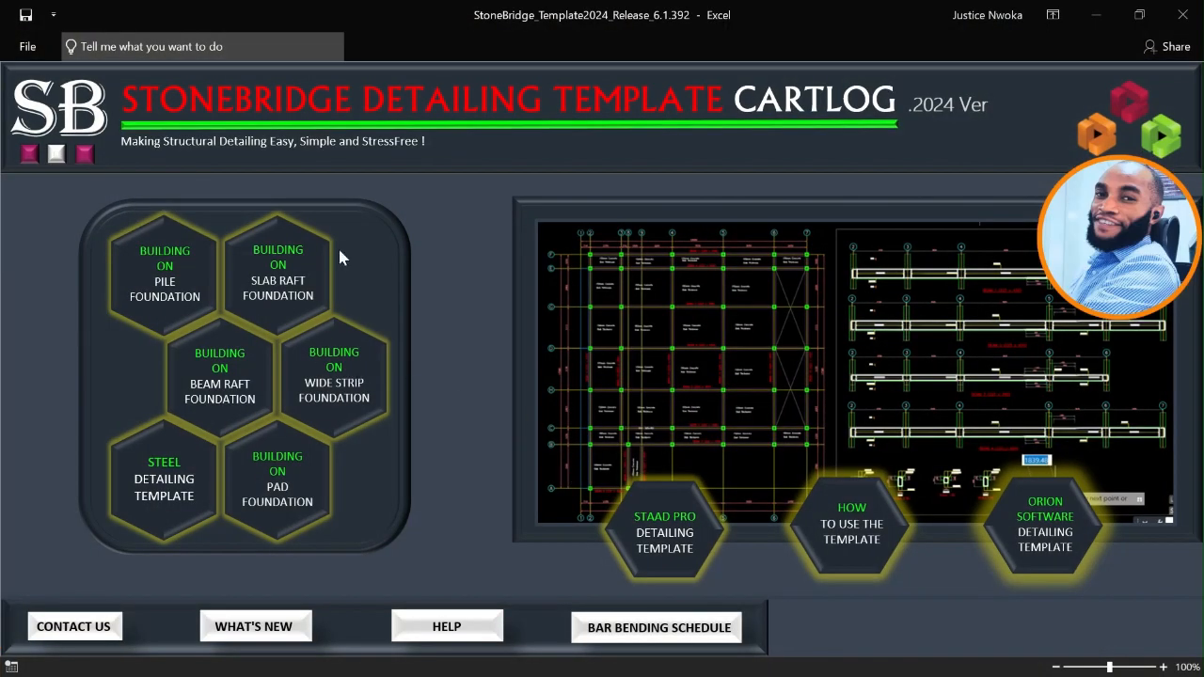
pyautogui.click(282, 470)
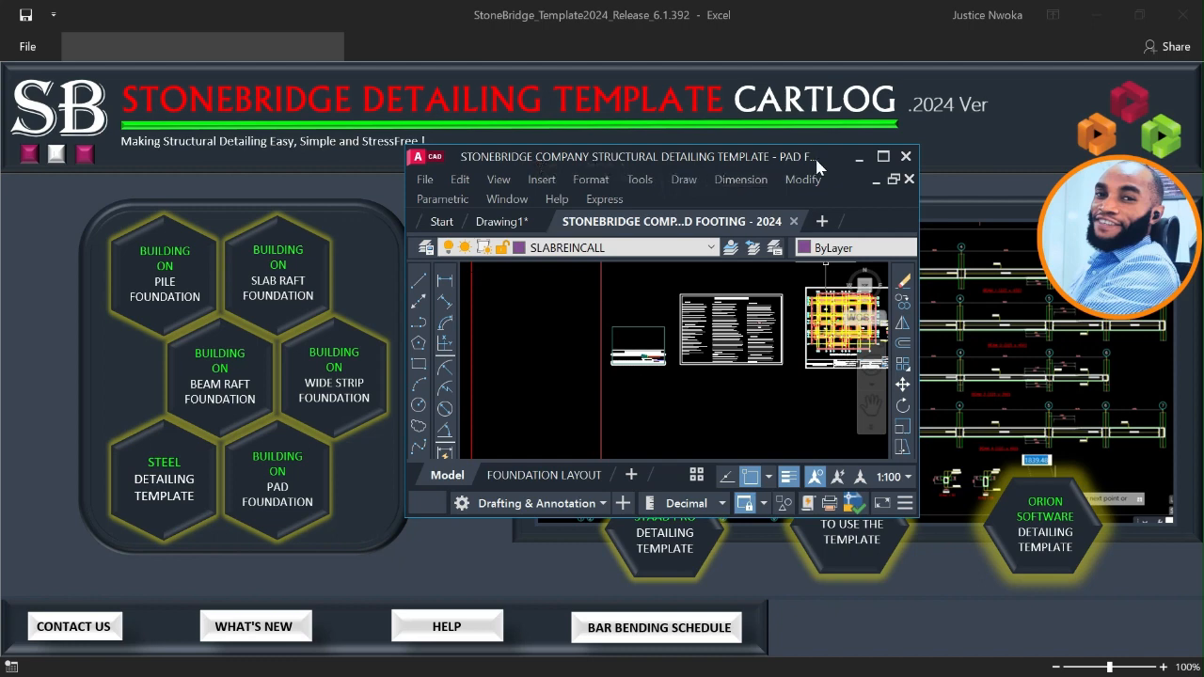
pyautogui.click(883, 158)
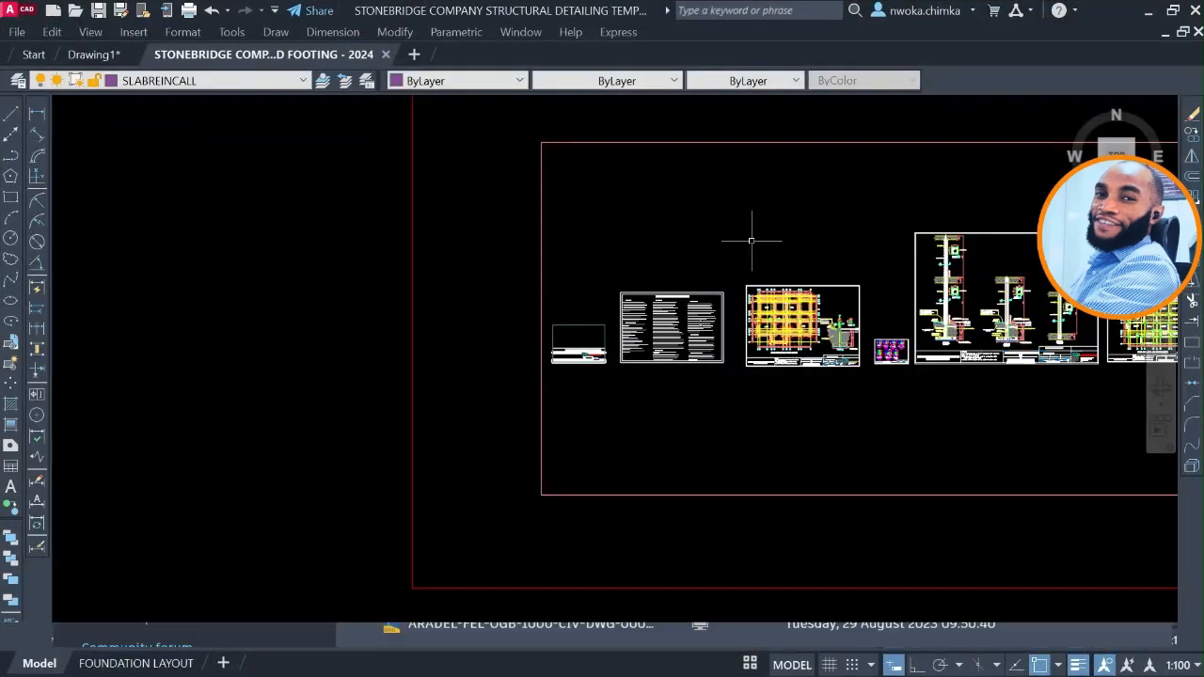
# Survey the pad footing template's row of drawing sheets and inspect the Structural Drawings cover sheet at its start.
pyautogui.scroll(-4, 416, 358)
pyautogui.scroll(-4, 655, 306)
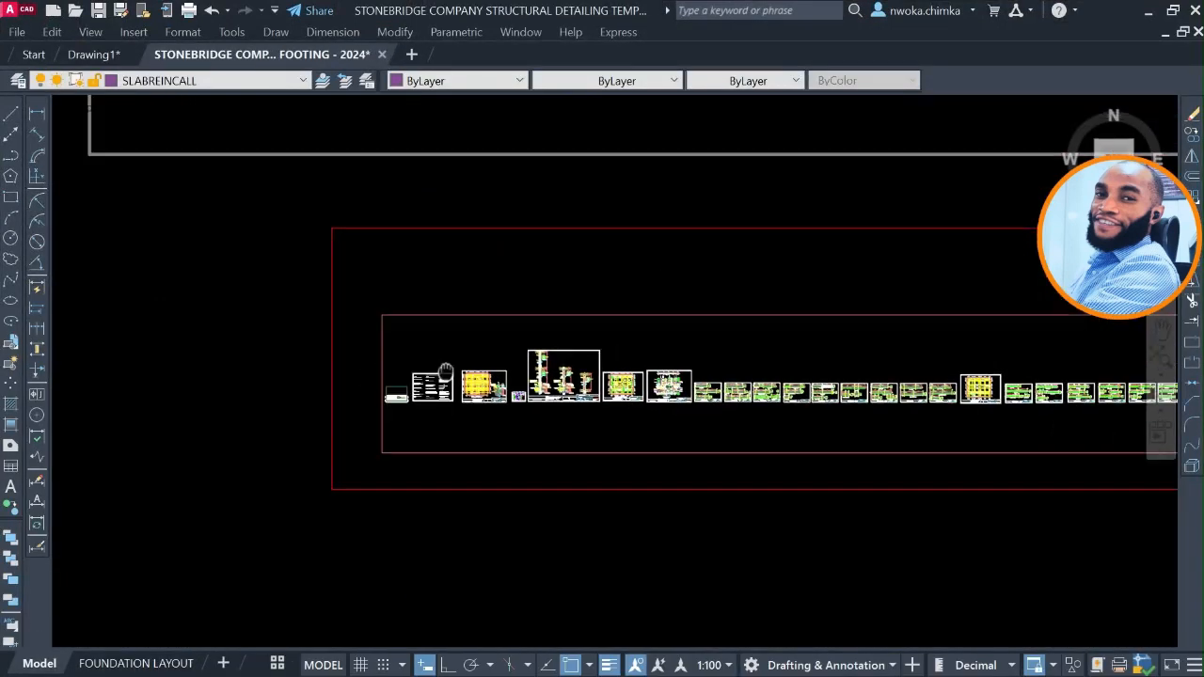
pyautogui.scroll(4, 349, 349)
pyautogui.scroll(-4, 334, 406)
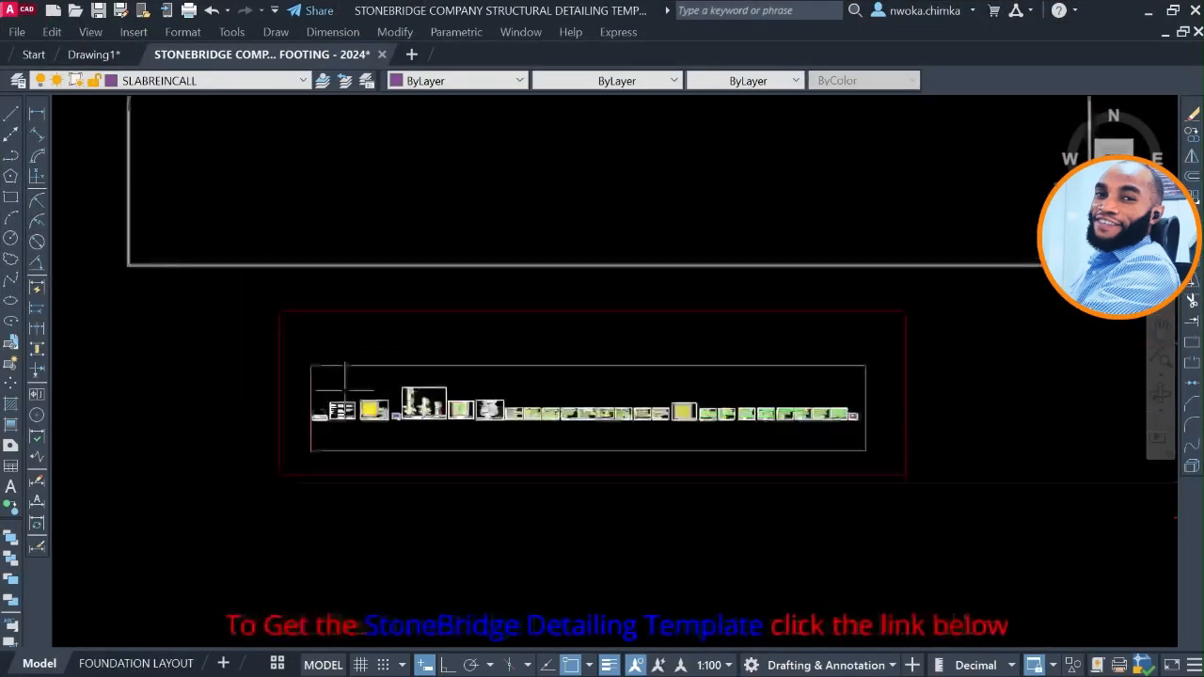
pyautogui.moveTo(436, 215); pyautogui.dragTo(433, 403, button='middle')
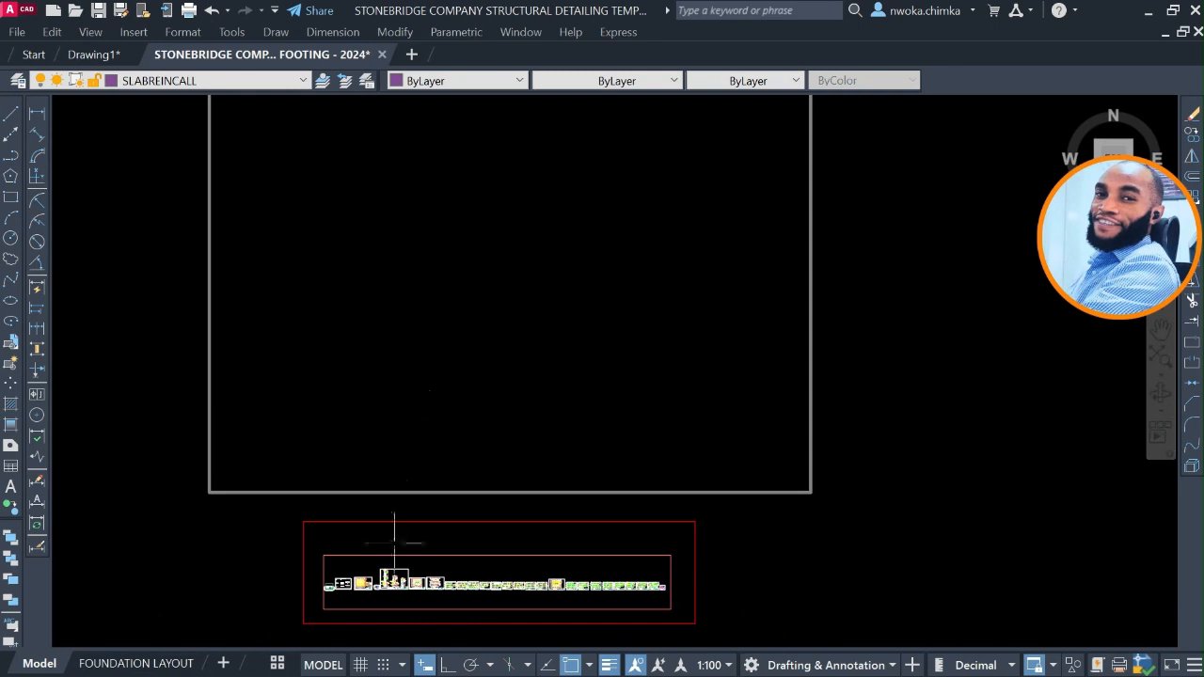
pyautogui.scroll(4, 420, 404)
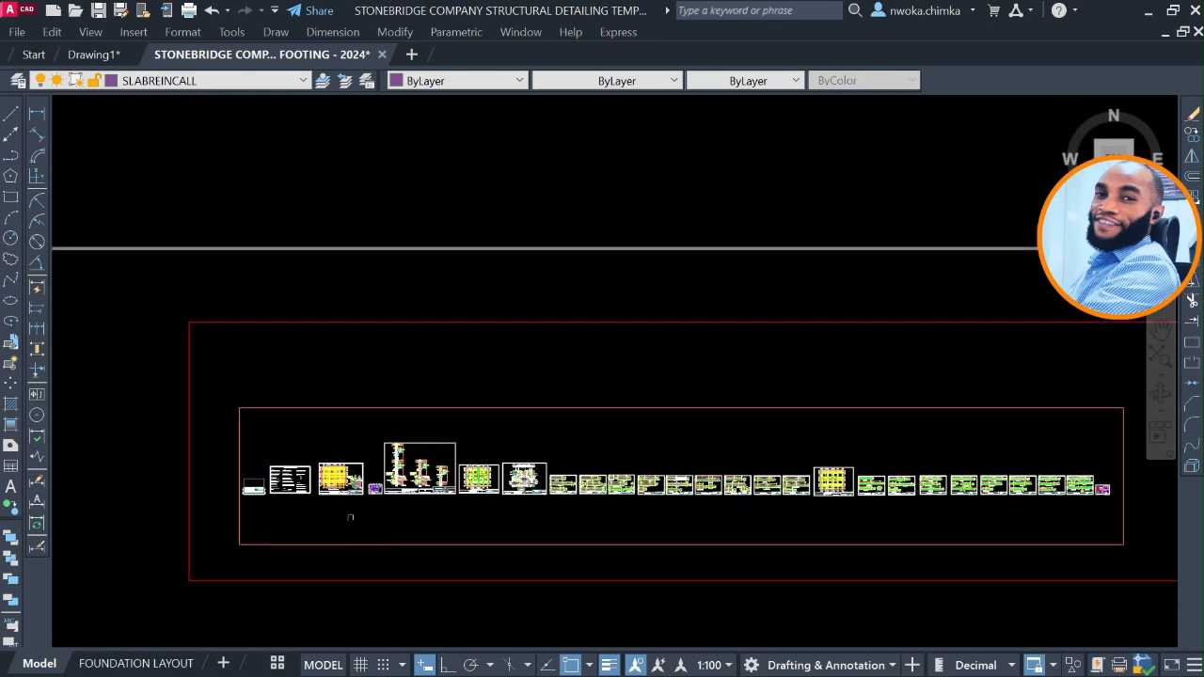
pyautogui.scroll(3, 245, 494)
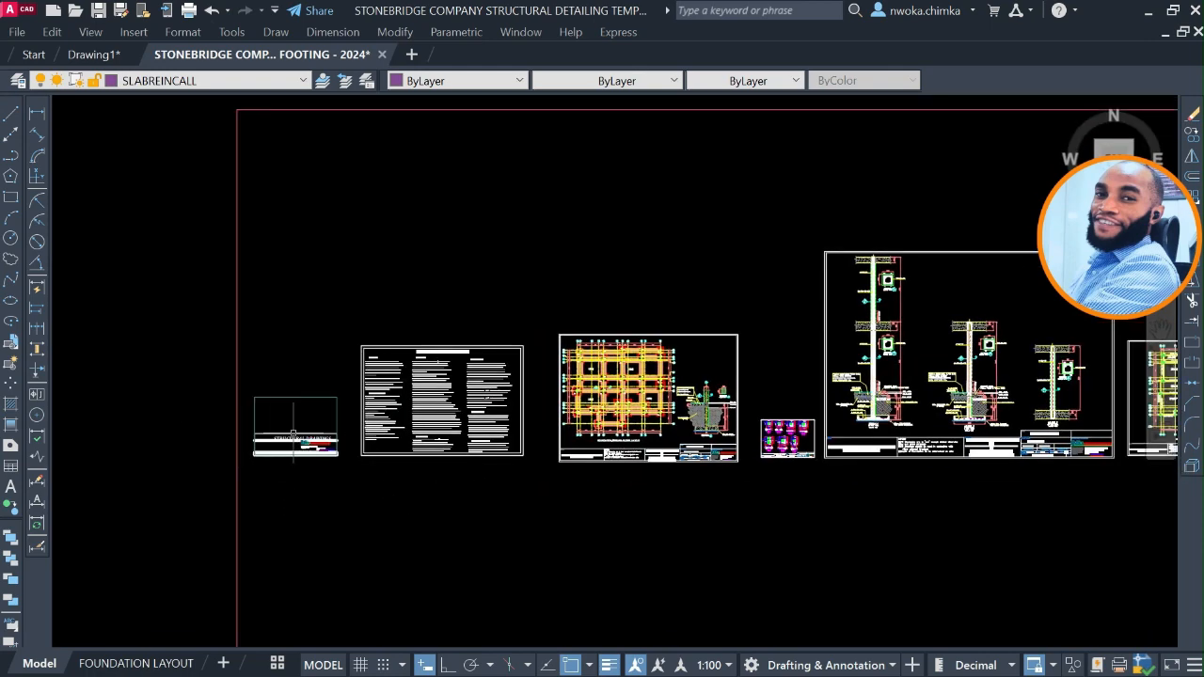
pyautogui.scroll(4, 294, 434)
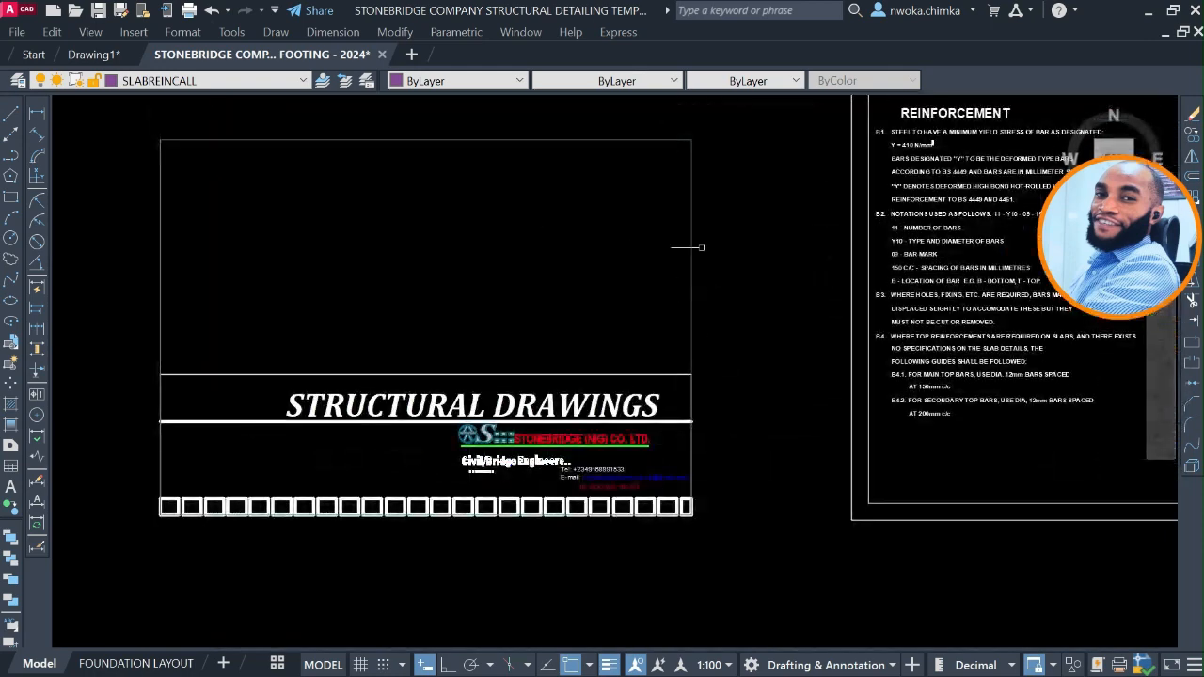
pyautogui.scroll(-5, 190, 314)
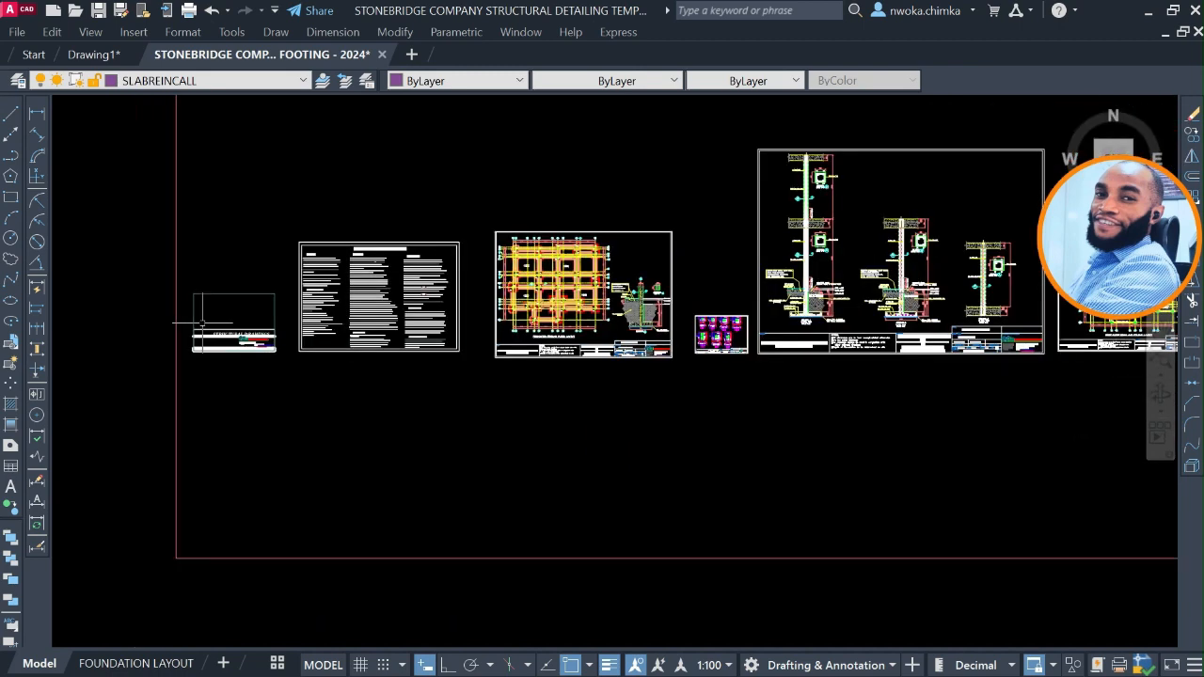
pyautogui.moveTo(411, 356); pyautogui.dragTo(316, 351, button='middle')
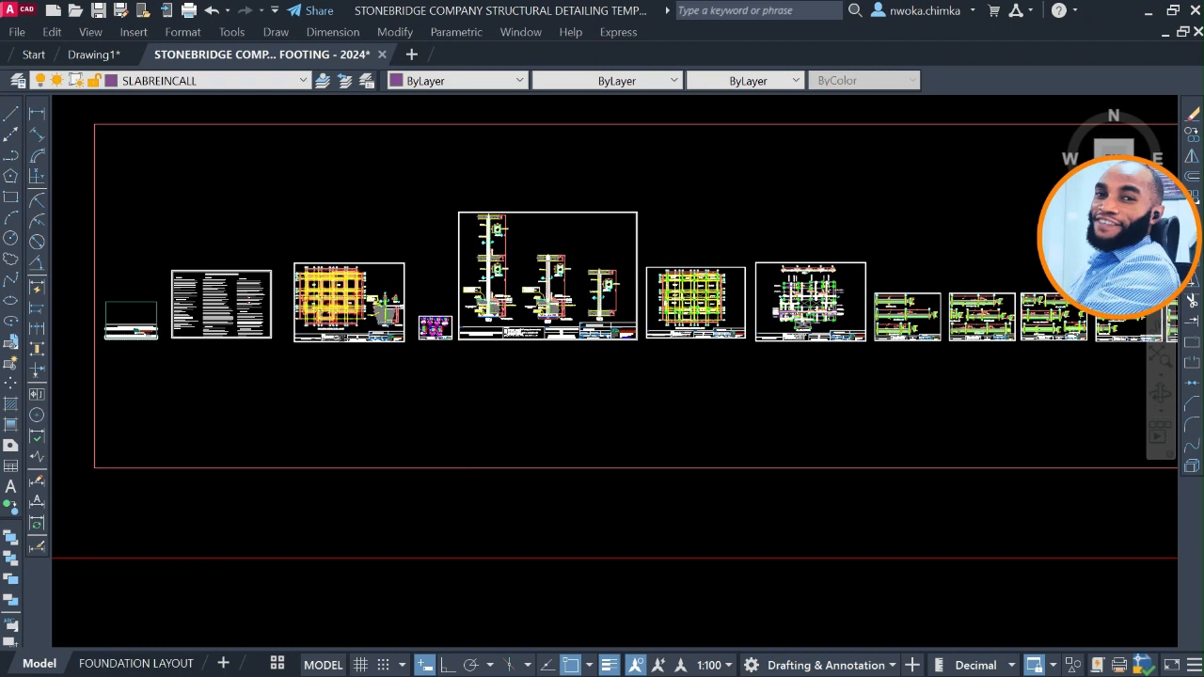
# Examine the Foundation/Ground Floor Layout sheet and its position among the neighbouring footing and column detail sheets.
pyautogui.scroll(2, 336, 293)
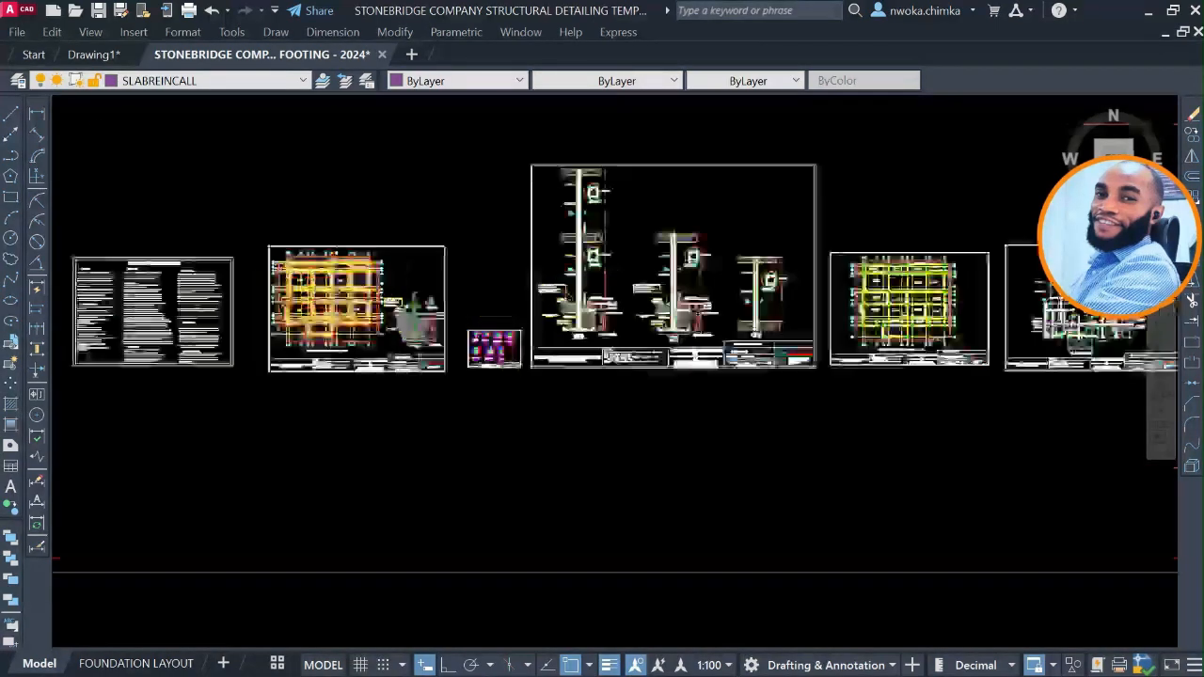
pyautogui.scroll(2, 335, 294)
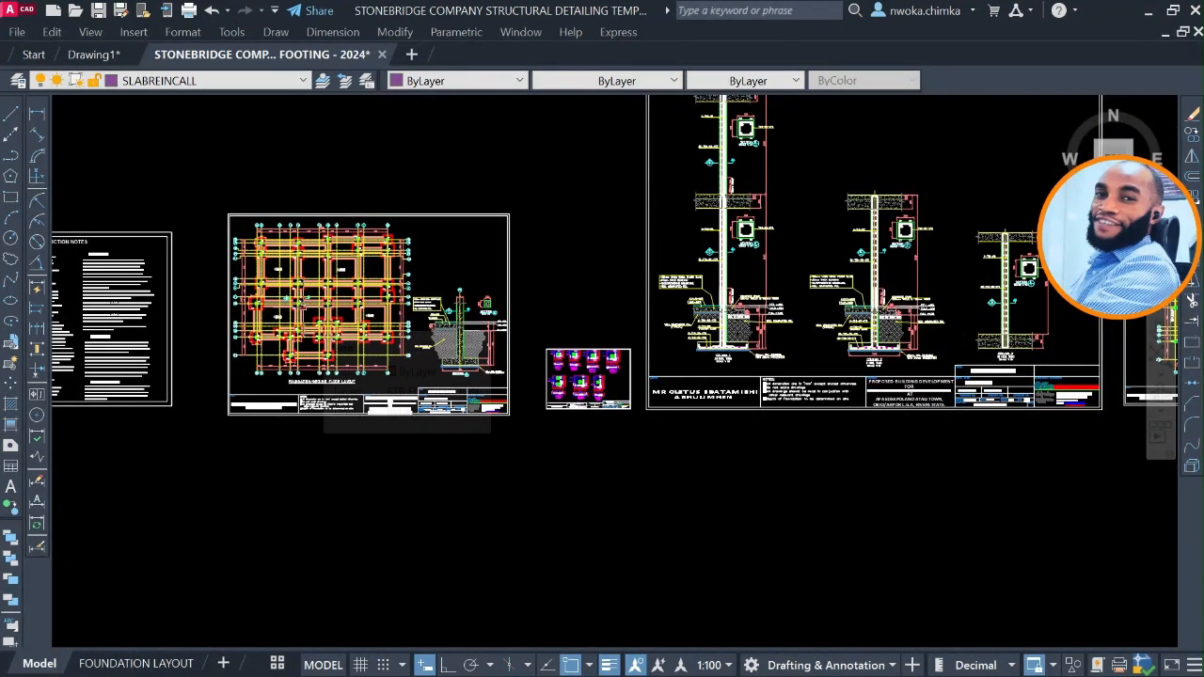
pyautogui.scroll(2, 304, 307)
pyautogui.scroll(2, 374, 312)
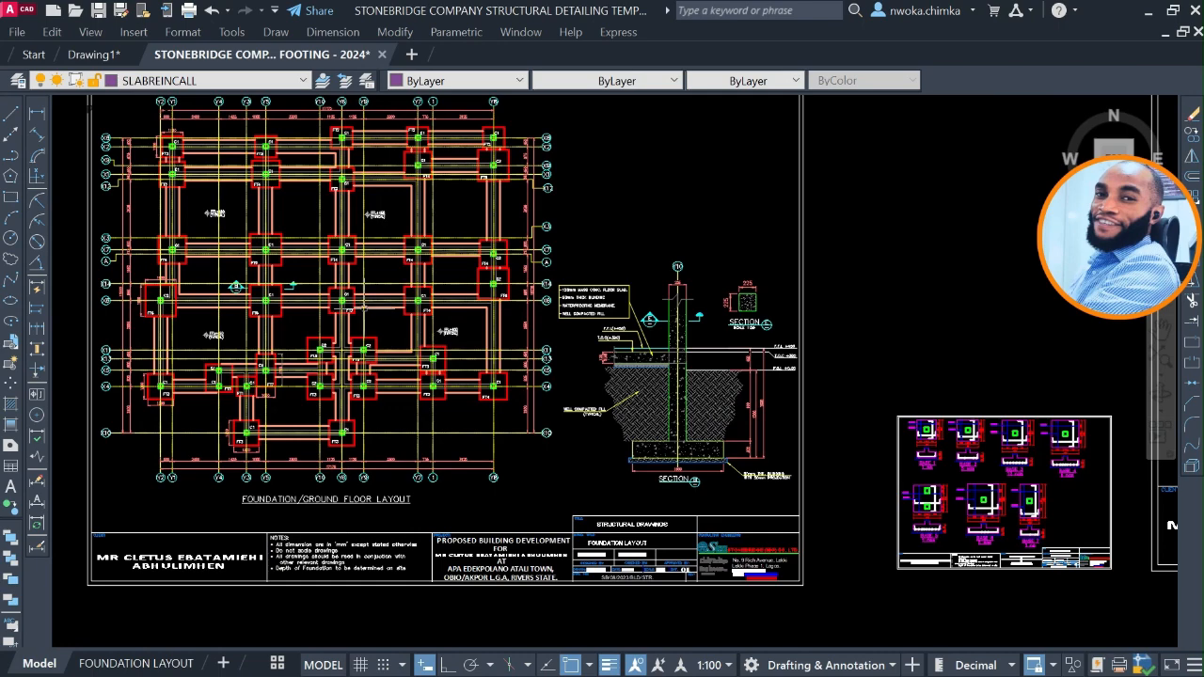
pyautogui.scroll(-2, 374, 314)
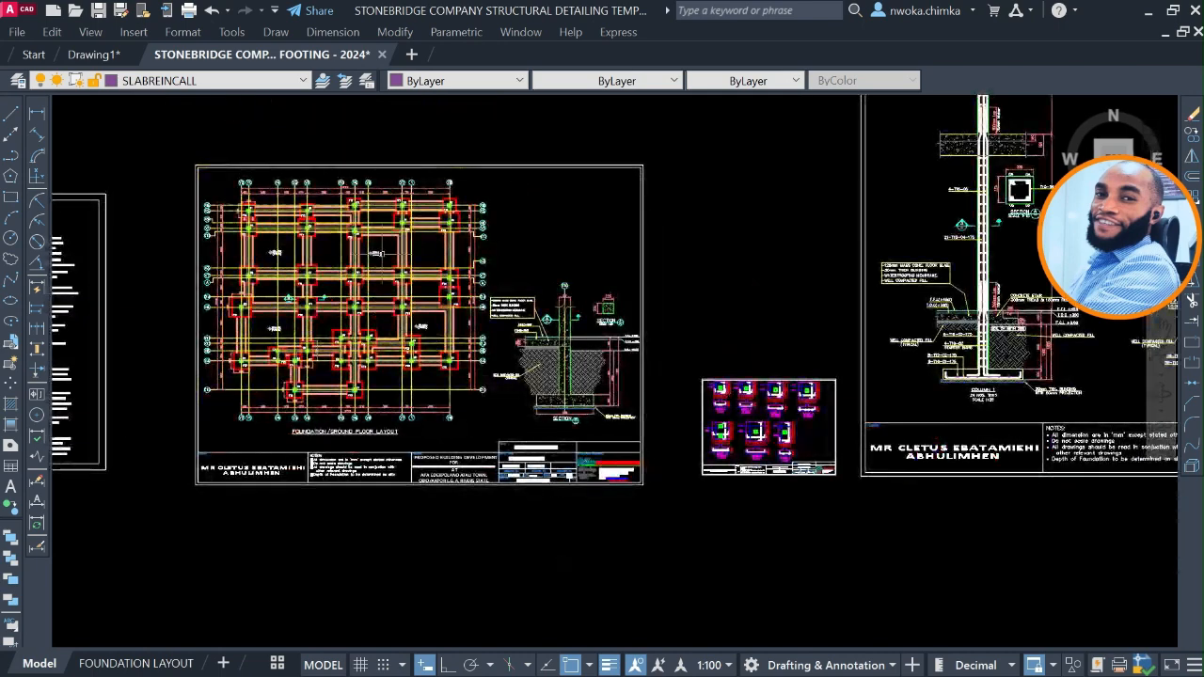
pyautogui.scroll(2, 377, 252)
pyautogui.scroll(-6, 337, 246)
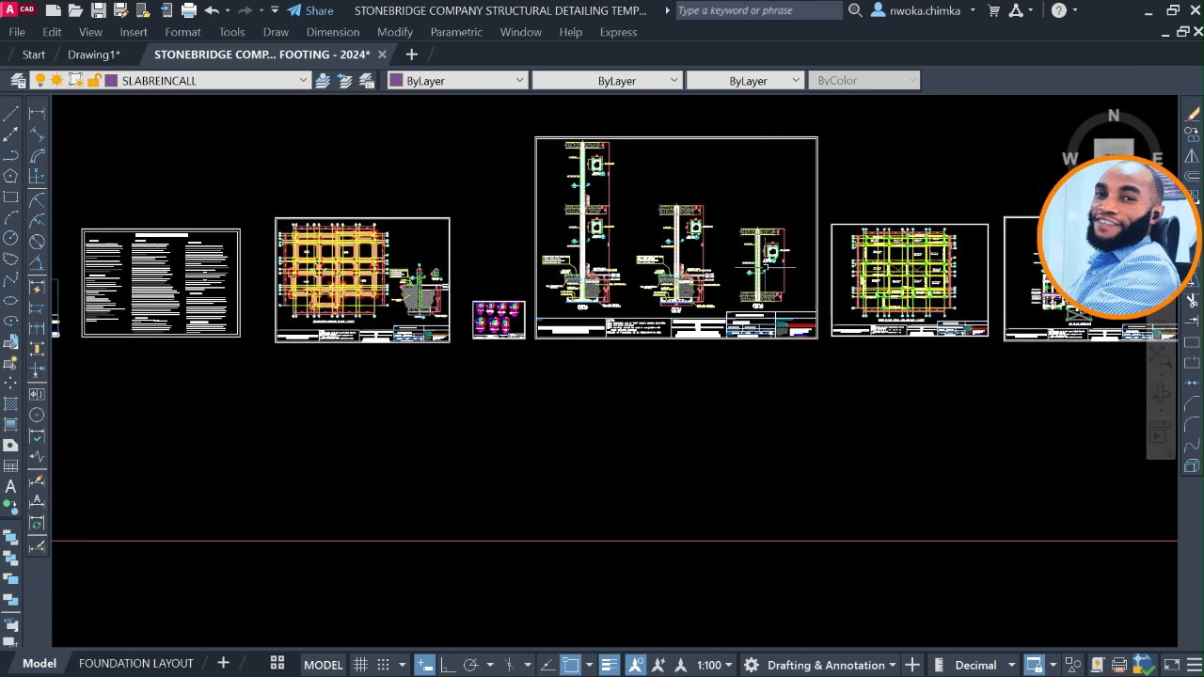
pyautogui.moveTo(749, 268)
pyautogui.mouseDown(button='middle')
pyautogui.moveTo(569, 295)
pyautogui.moveTo(751, 289)
pyautogui.mouseUp(button='middle')
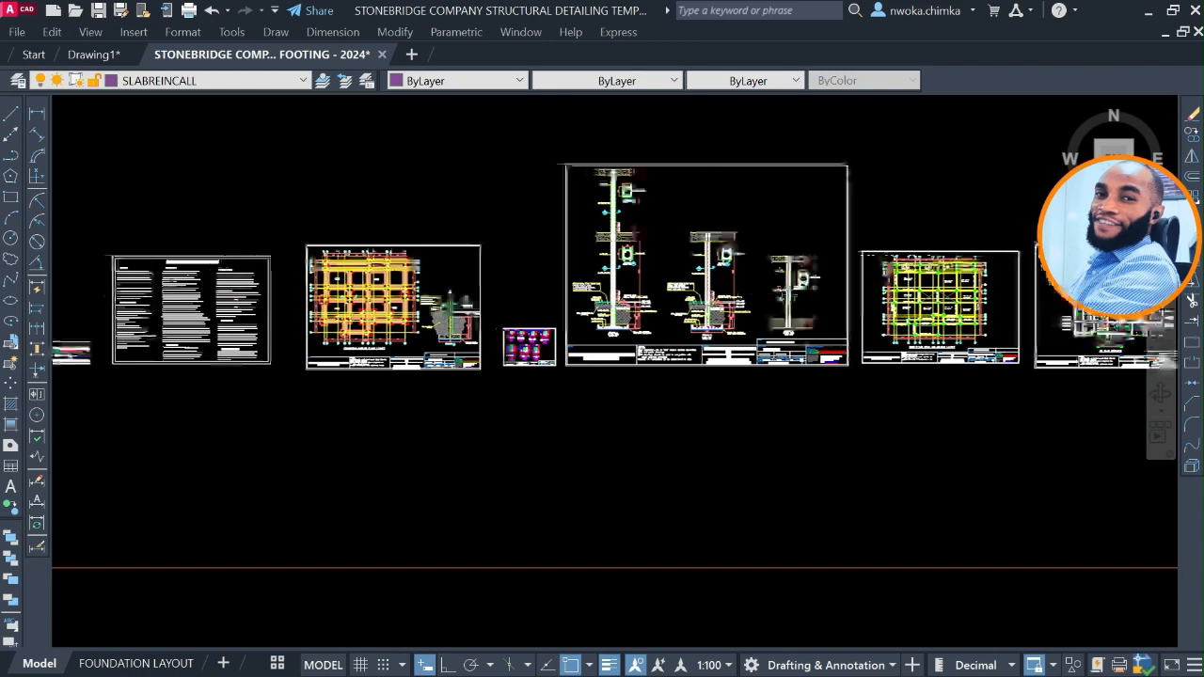
# Read the General Construction Notes sheet beside the cover, focusing on the concrete grades specified in note D1.
pyautogui.moveTo(374, 313); pyautogui.dragTo(729, 315, button='middle')
pyautogui.scroll(6, 381, 351)
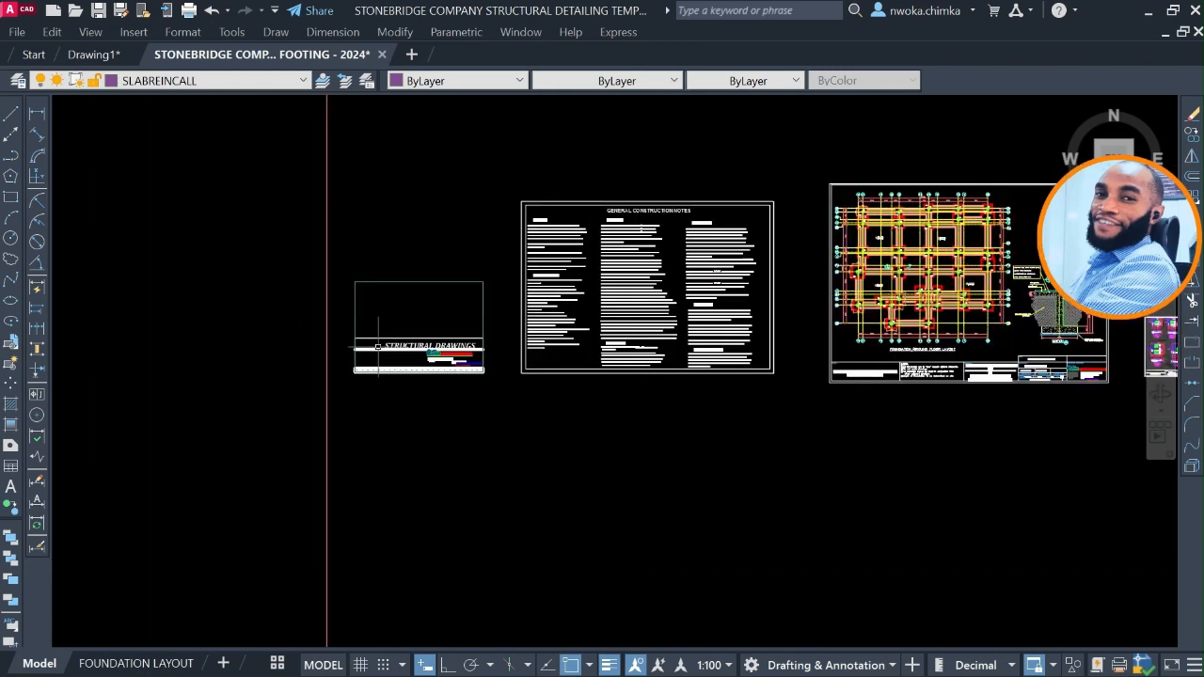
pyautogui.moveTo(374, 433); pyautogui.dragTo(52, 583, button='middle')
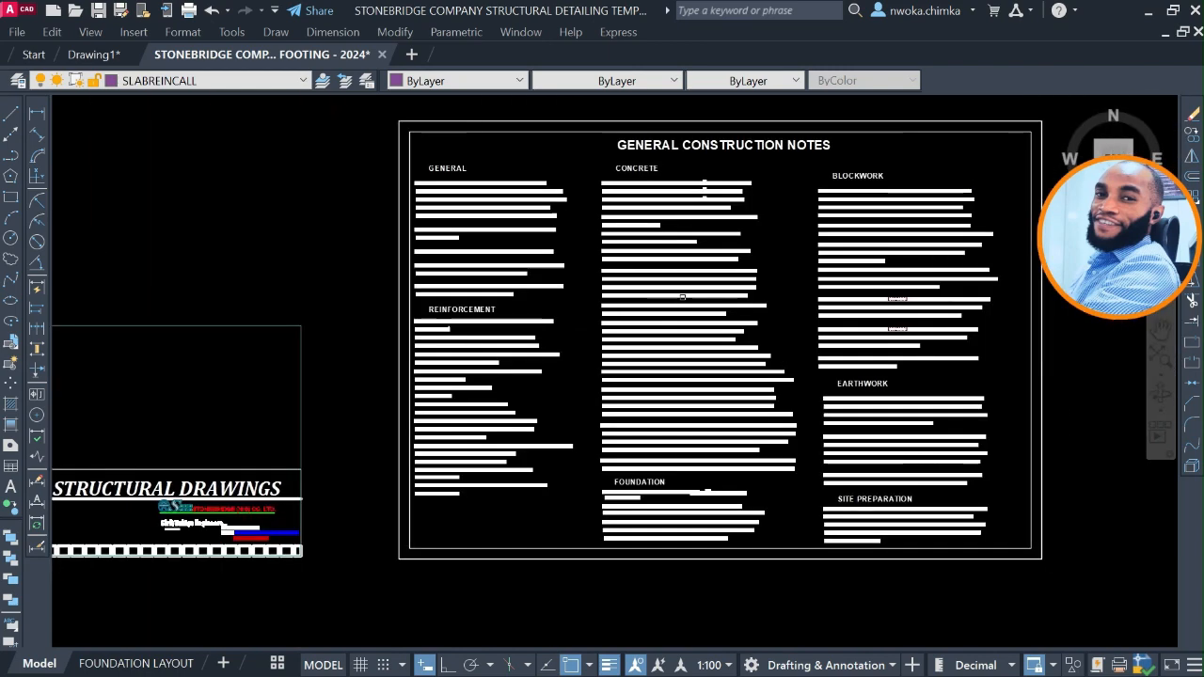
pyautogui.scroll(2, 676, 138)
pyautogui.moveTo(887, 140); pyautogui.dragTo(714, 200, button='middle')
pyautogui.moveTo(529, 295); pyautogui.dragTo(528, 216, button='middle')
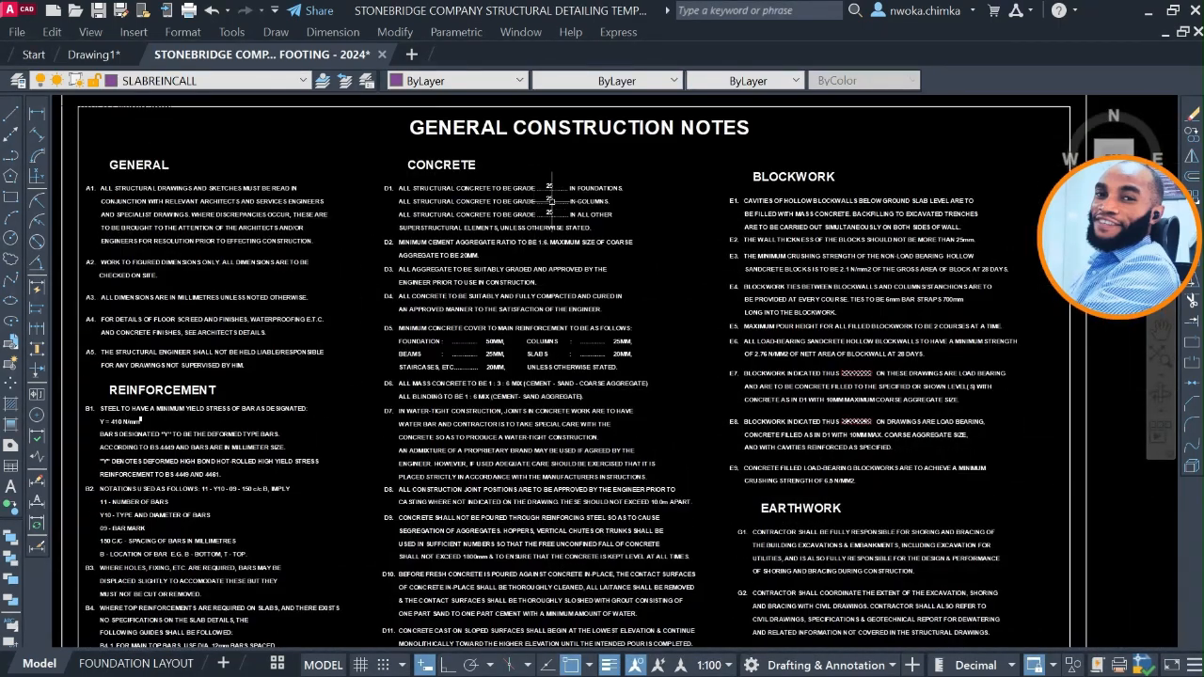
pyautogui.scroll(2, 562, 169)
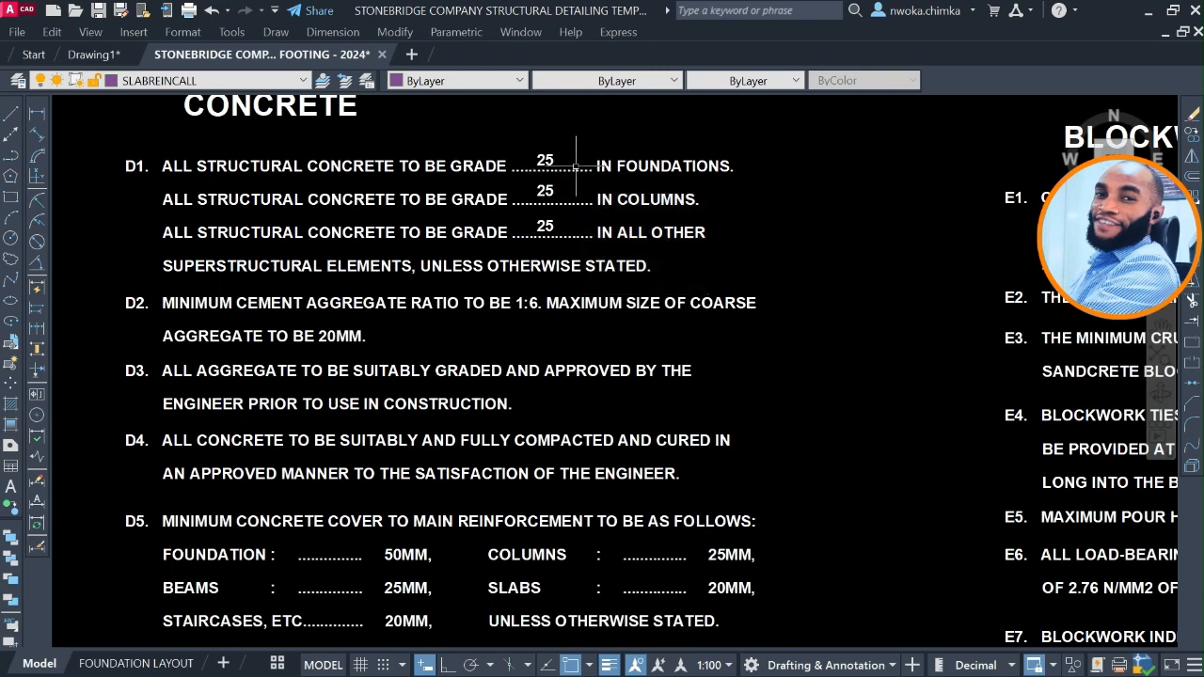
# Read the foundation notes for the allowable soil bearing capacity in H1, along with the adjacent earthwork and site preparation notes.
pyautogui.scroll(-5, 576, 166)
pyautogui.scroll(4, 568, 456)
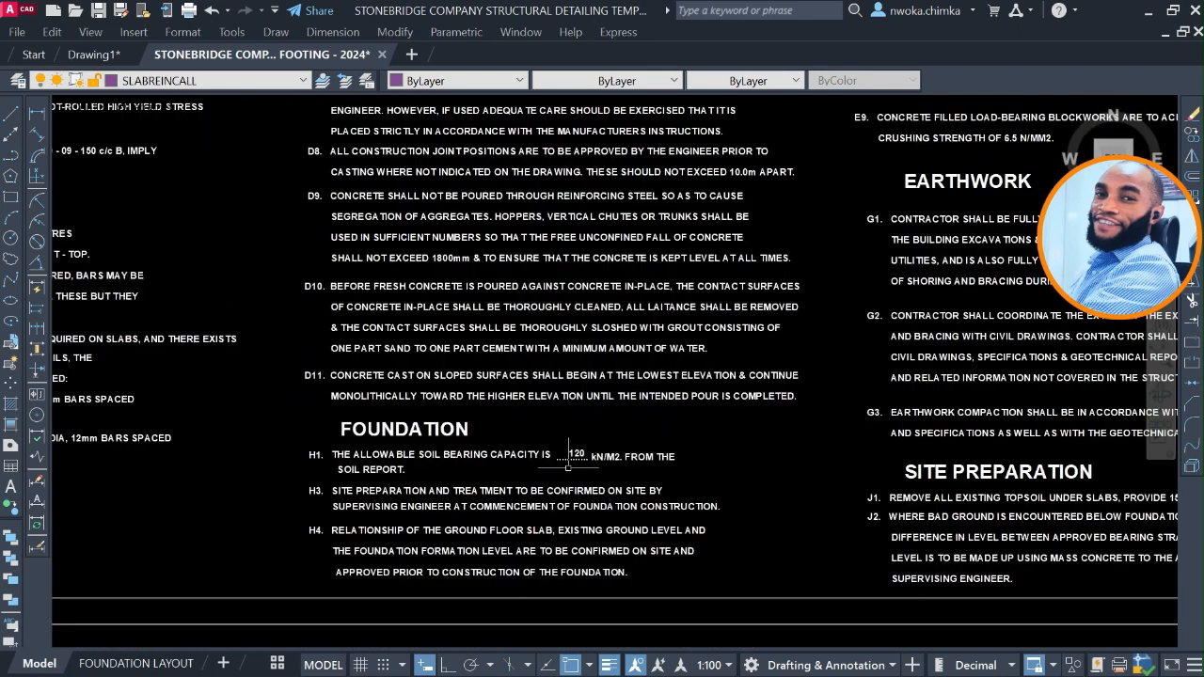
pyautogui.scroll(4, 576, 453)
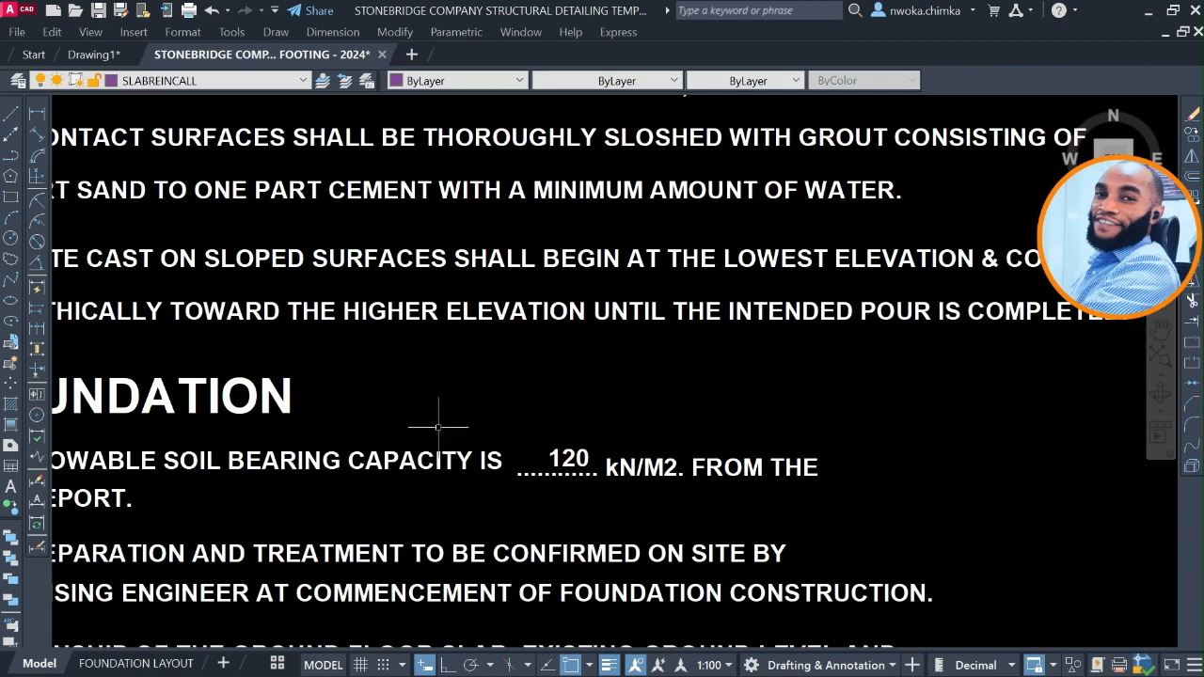
pyautogui.scroll(-5, 438, 428)
pyautogui.scroll(2, 596, 296)
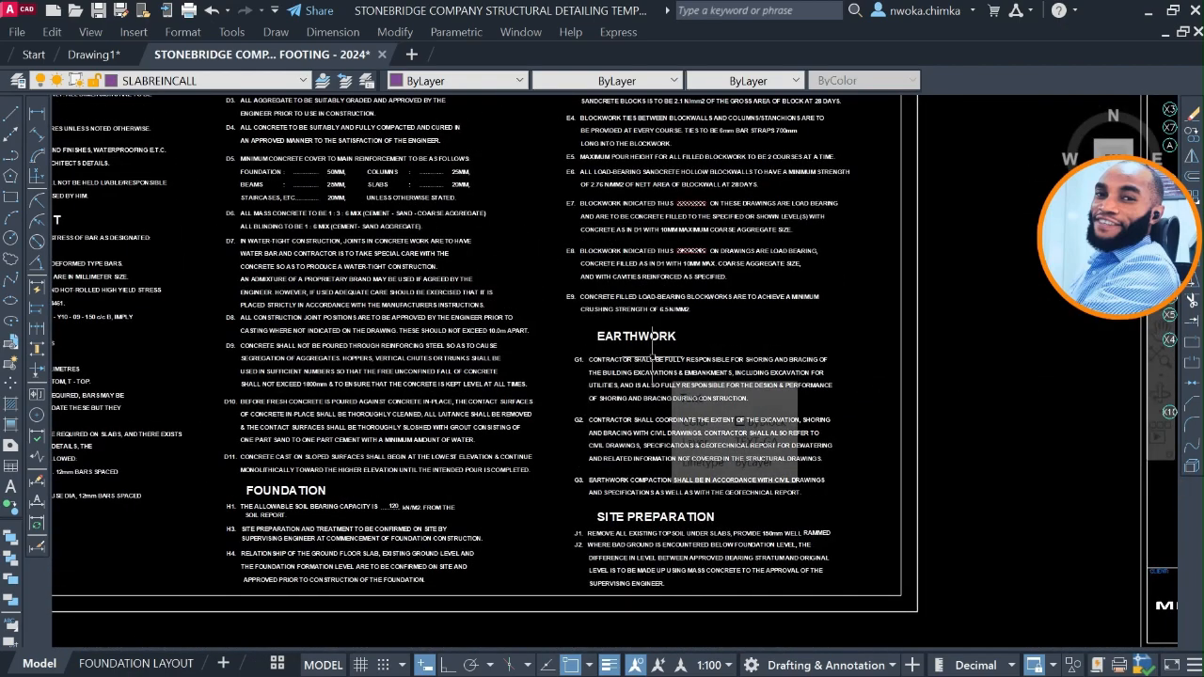
pyautogui.scroll(-5, 651, 358)
# Inspect the title block, project description and notes strip of the Foundation/Ground Floor Layout sheet.
pyautogui.moveTo(651, 347); pyautogui.dragTo(442, 357, button='middle')
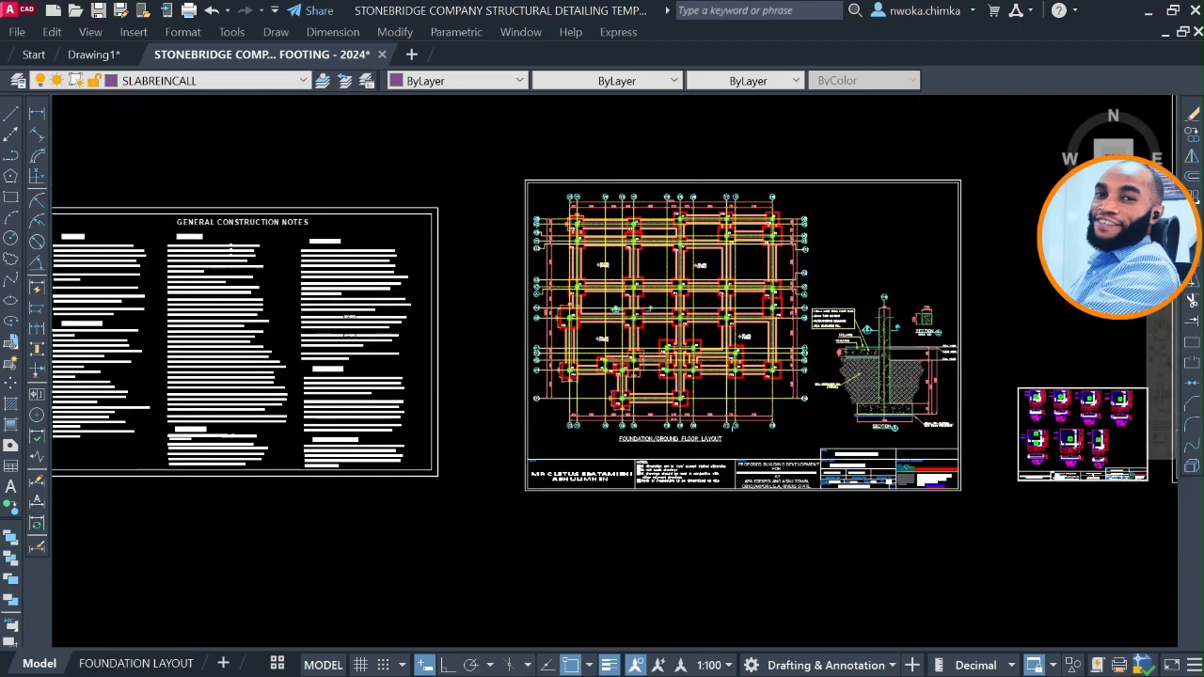
pyautogui.scroll(4, 724, 455)
pyautogui.moveTo(853, 485); pyautogui.dragTo(555, 485, button='middle')
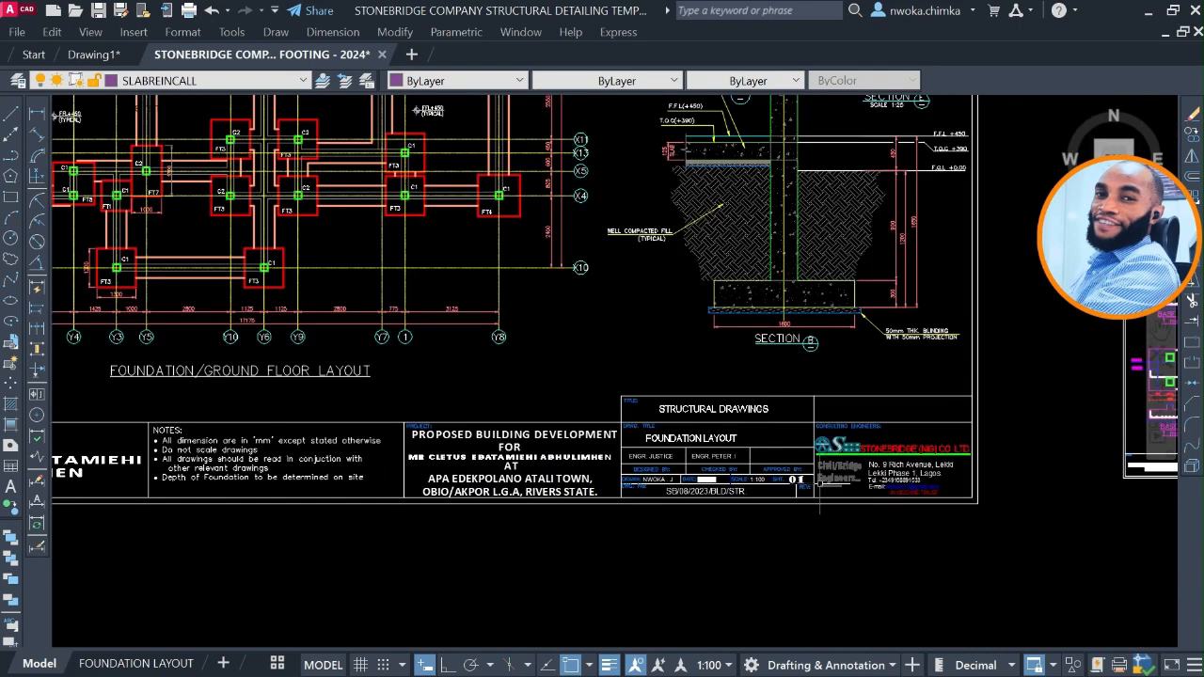
pyautogui.scroll(3, 828, 480)
pyautogui.scroll(-2, 880, 474)
pyautogui.moveTo(669, 409); pyautogui.dragTo(1063, 486, button='middle')
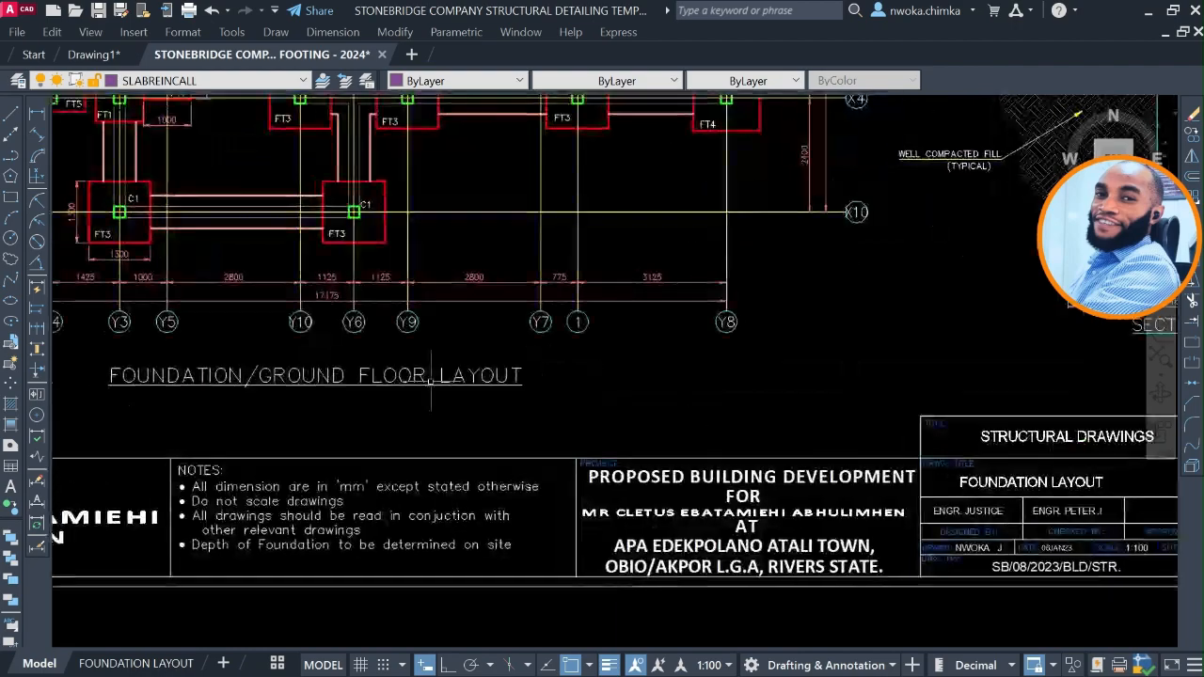
# Examine the footing and column labels on the foundation plan and the levels and dimensions in foundation Section B.
pyautogui.scroll(2, 430, 385)
pyautogui.moveTo(429, 381); pyautogui.dragTo(811, 528, button='middle')
pyautogui.scroll(-2, 731, 509)
pyautogui.moveTo(532, 303); pyautogui.dragTo(506, 456, button='middle')
pyautogui.scroll(2, 413, 285)
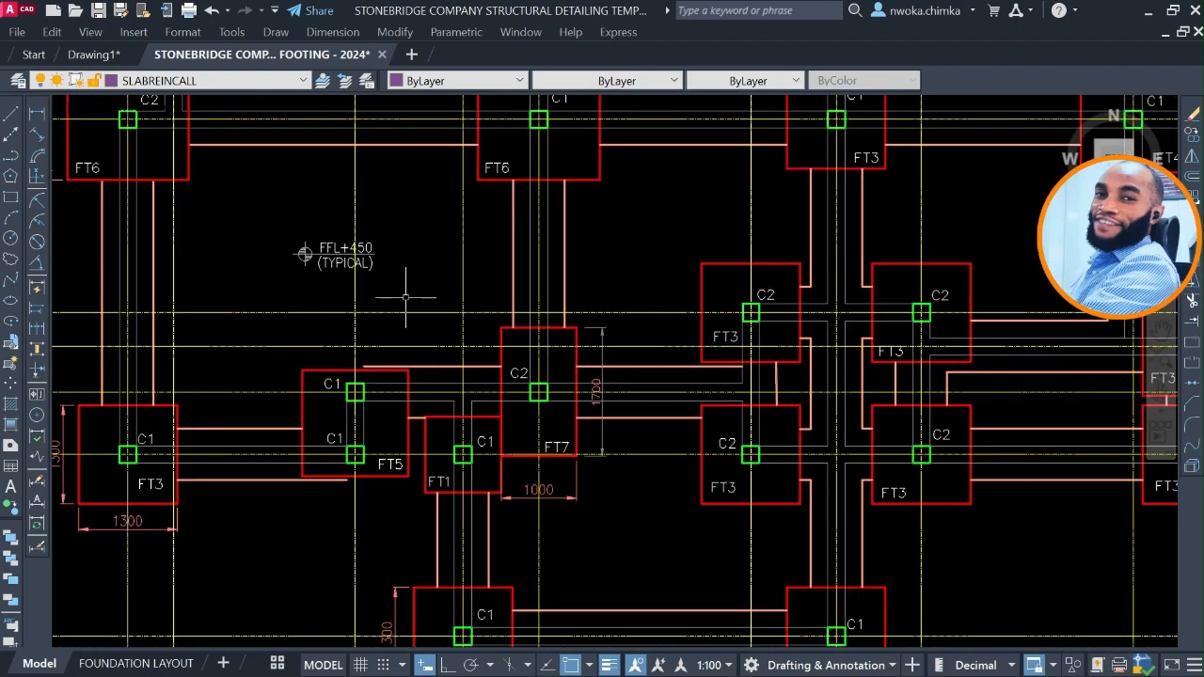
pyautogui.scroll(-2, 405, 297)
pyautogui.moveTo(941, 310); pyautogui.dragTo(527, 310, button='middle')
pyautogui.scroll(3, 788, 281)
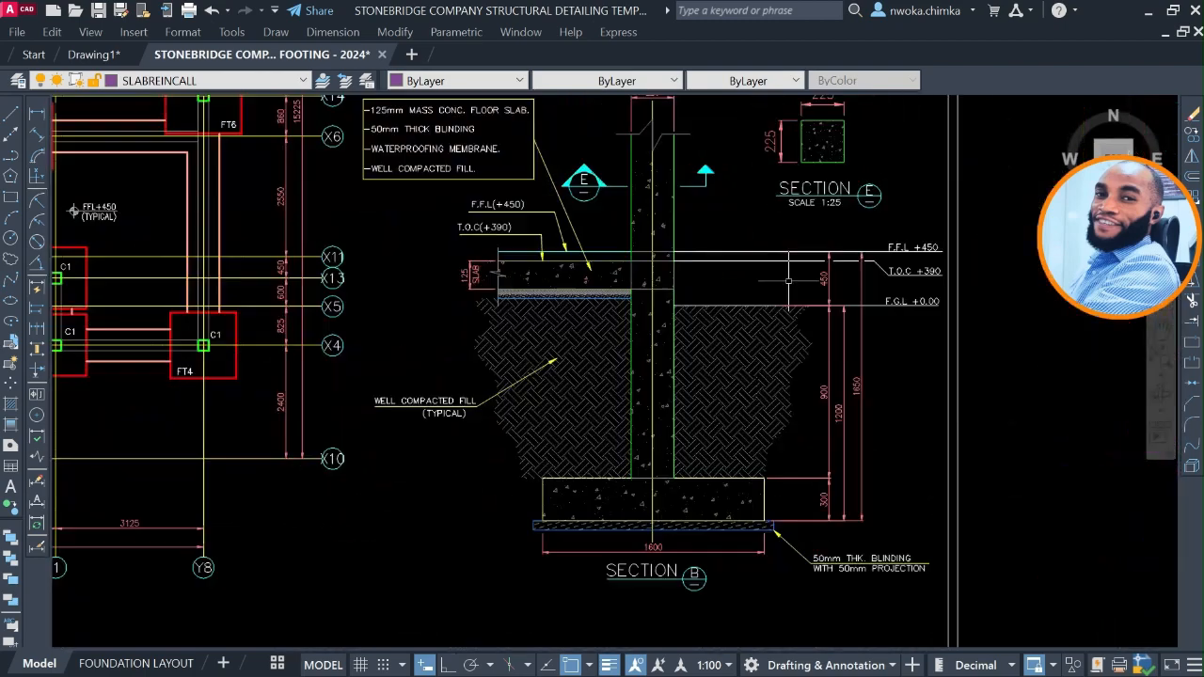
# Examine the Base 1 to Base 7 footing details on the pad foundation sheet beside the Foundation/Ground Floor Layout.
pyautogui.scroll(-5, 596, 282)
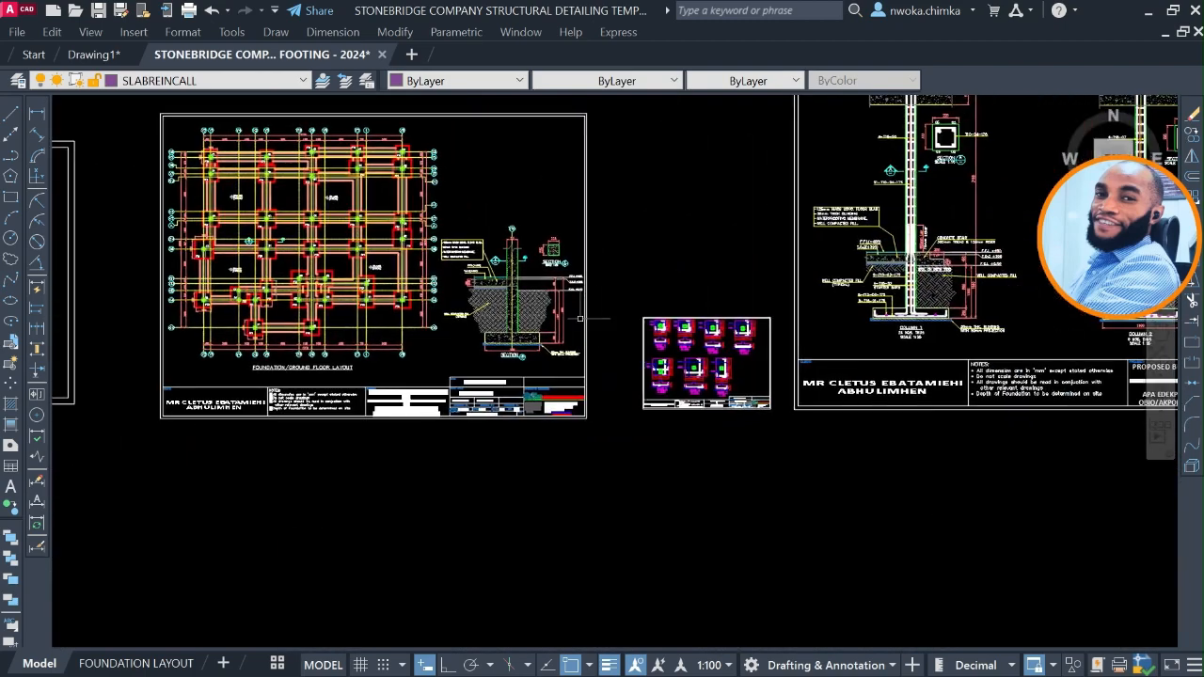
pyautogui.scroll(4, 345, 263)
pyautogui.moveTo(999, 395)
pyautogui.mouseDown(button='middle')
pyautogui.moveTo(503, 341)
pyautogui.moveTo(404, 310)
pyautogui.mouseUp(button='middle')
pyautogui.scroll(4, 656, 383)
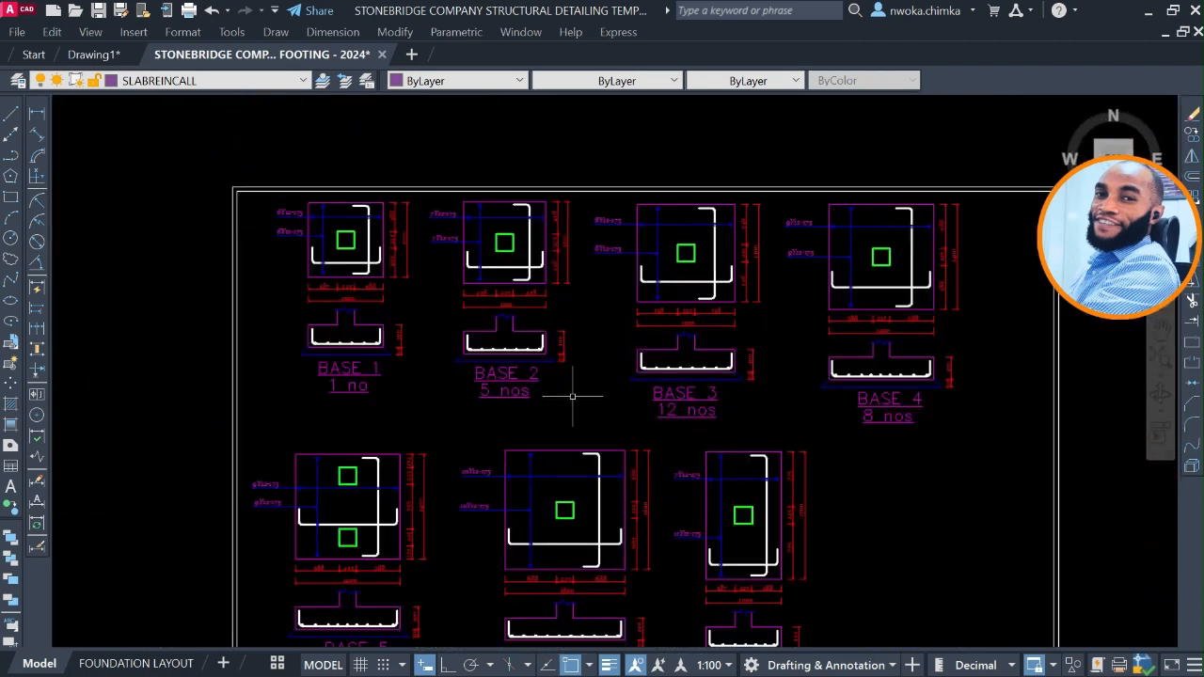
pyautogui.scroll(-2, 572, 396)
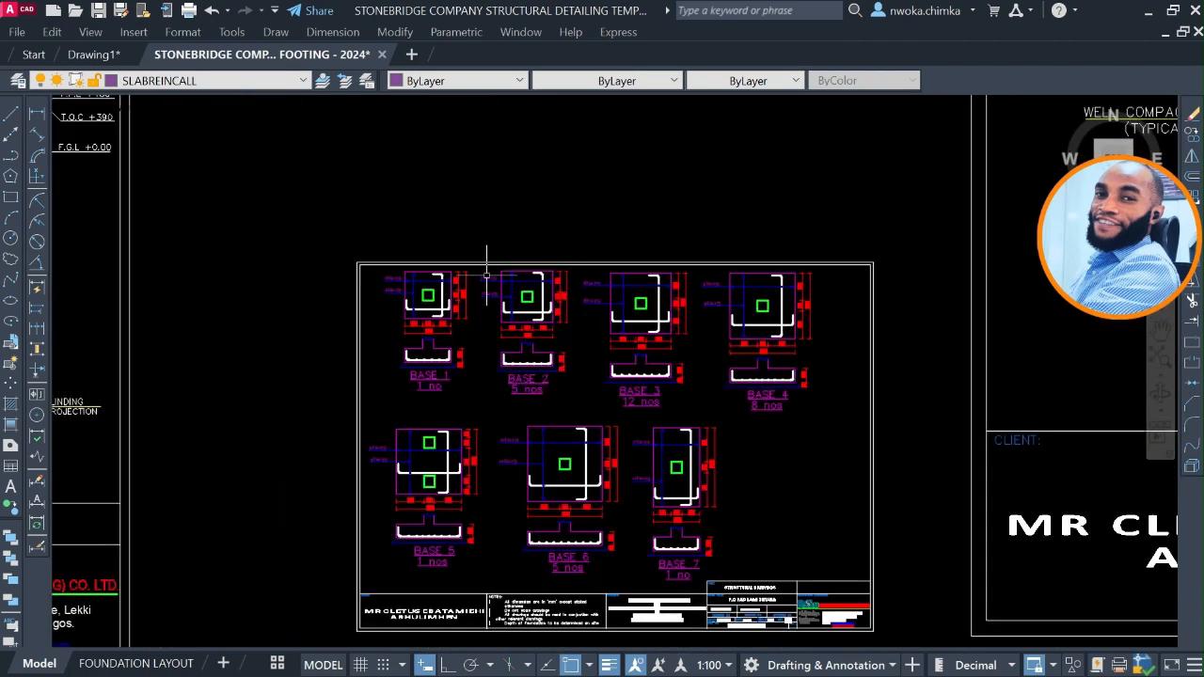
pyautogui.moveTo(486, 273); pyautogui.dragTo(624, 288, button='middle')
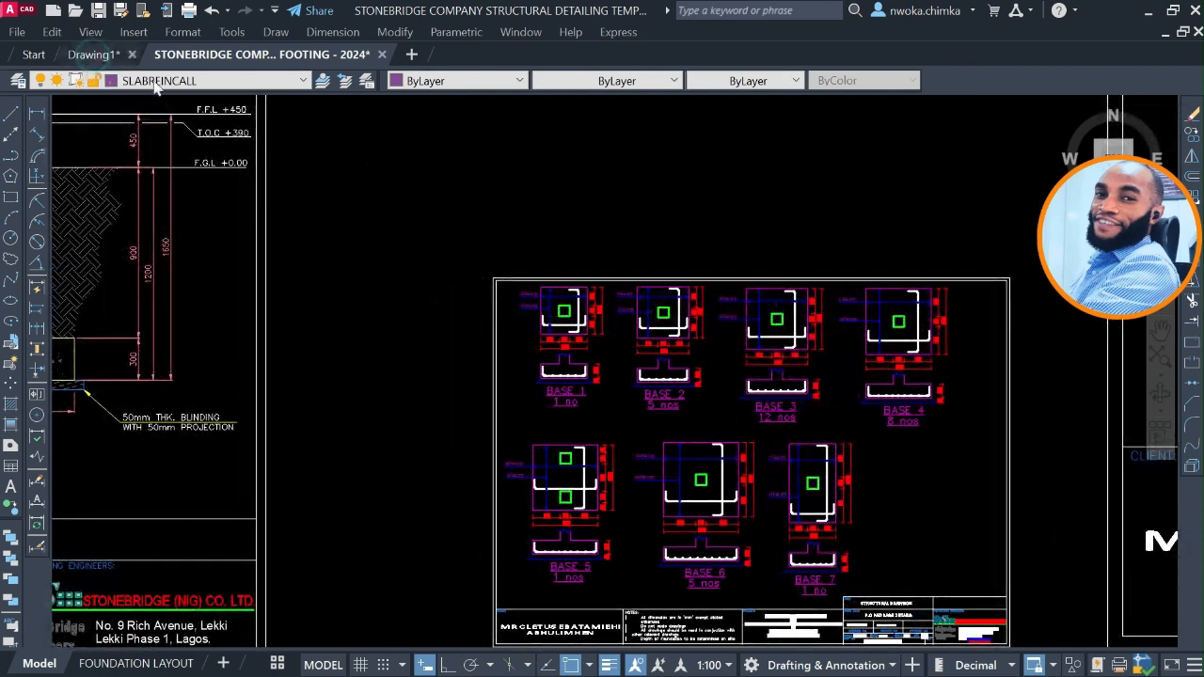
# Switch to Drawing1 and look over the full set of exported plans, column, footing and beam details.
pyautogui.click(94, 55)
pyautogui.scroll(-3, 311, 266)
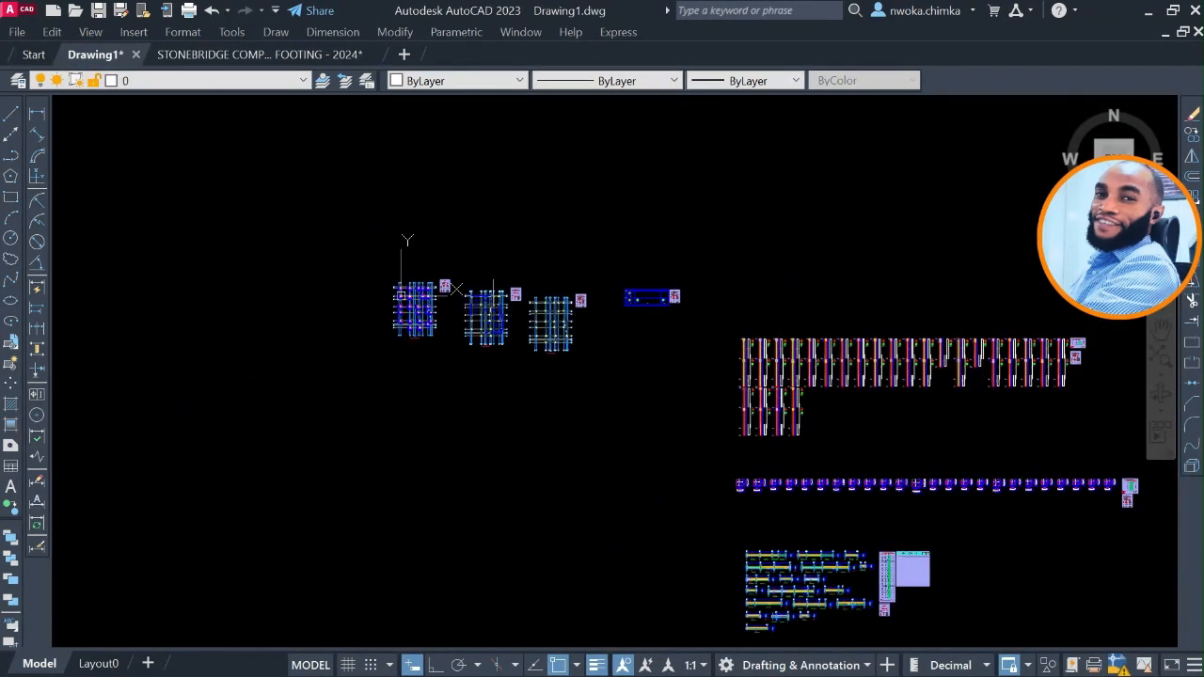
pyautogui.moveTo(558, 333); pyautogui.dragTo(433, 238, button='middle')
pyautogui.scroll(-2, 434, 233)
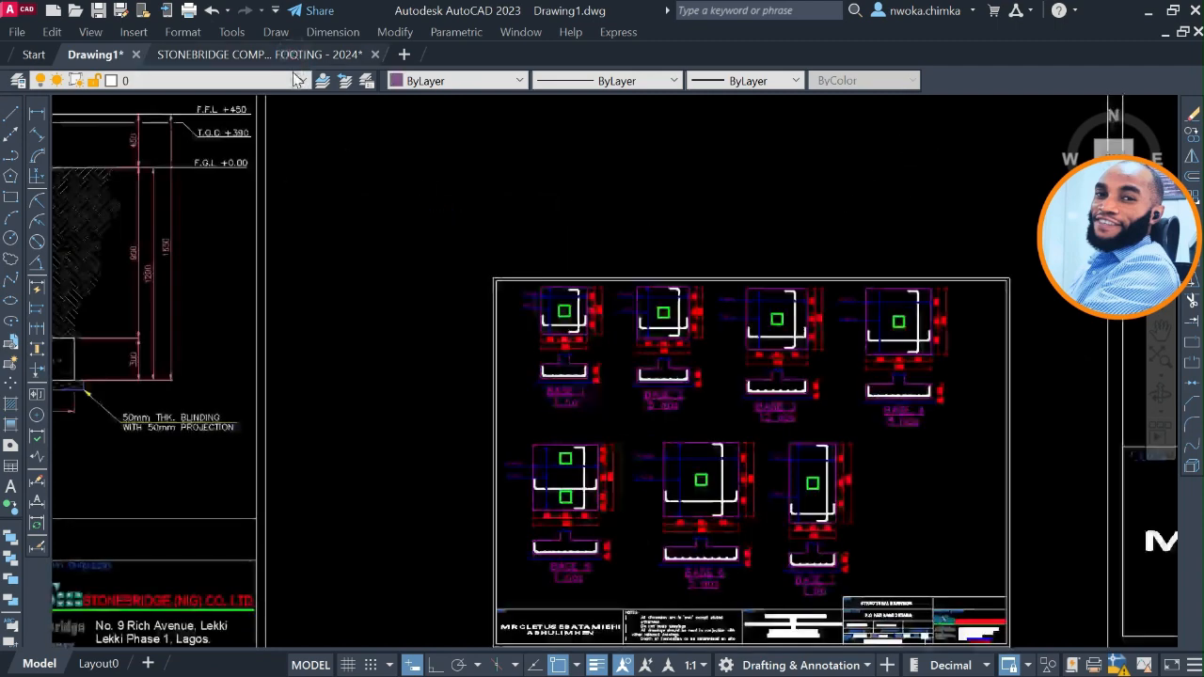
# Return to the pad footing template and survey its entire row of sheets and the empty frame above it.
pyautogui.scroll(-2, 579, 450)
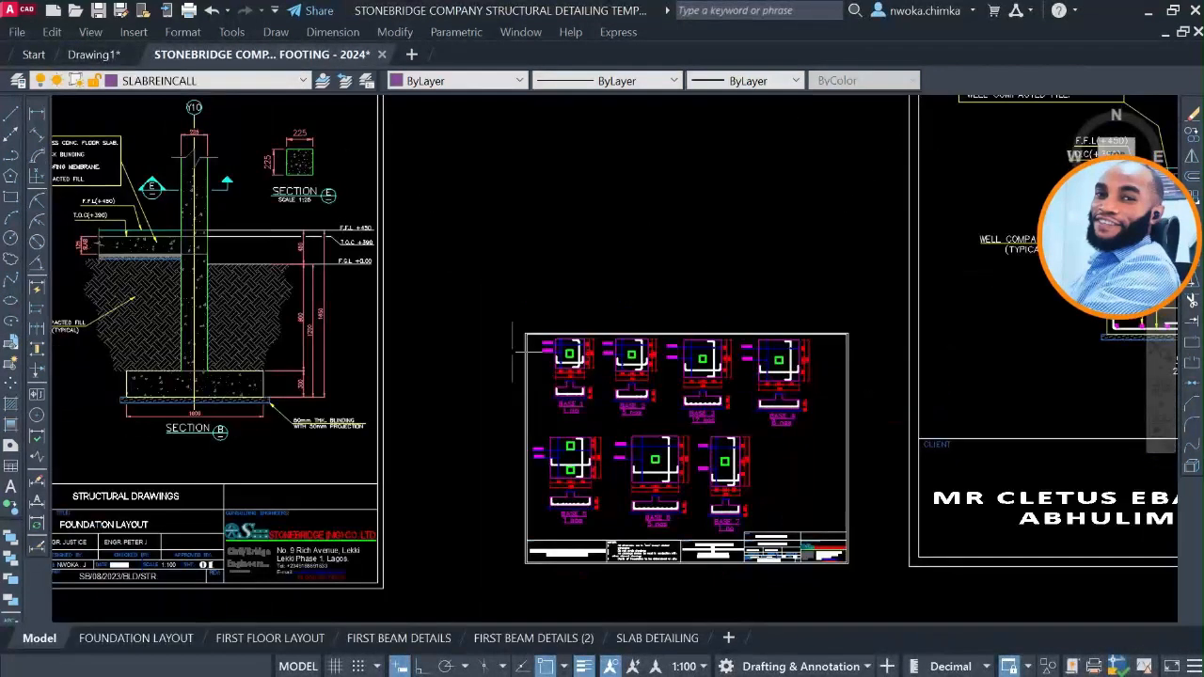
pyautogui.moveTo(596, 456); pyautogui.dragTo(598, 456, button='middle')
pyautogui.scroll(-6, 596, 456)
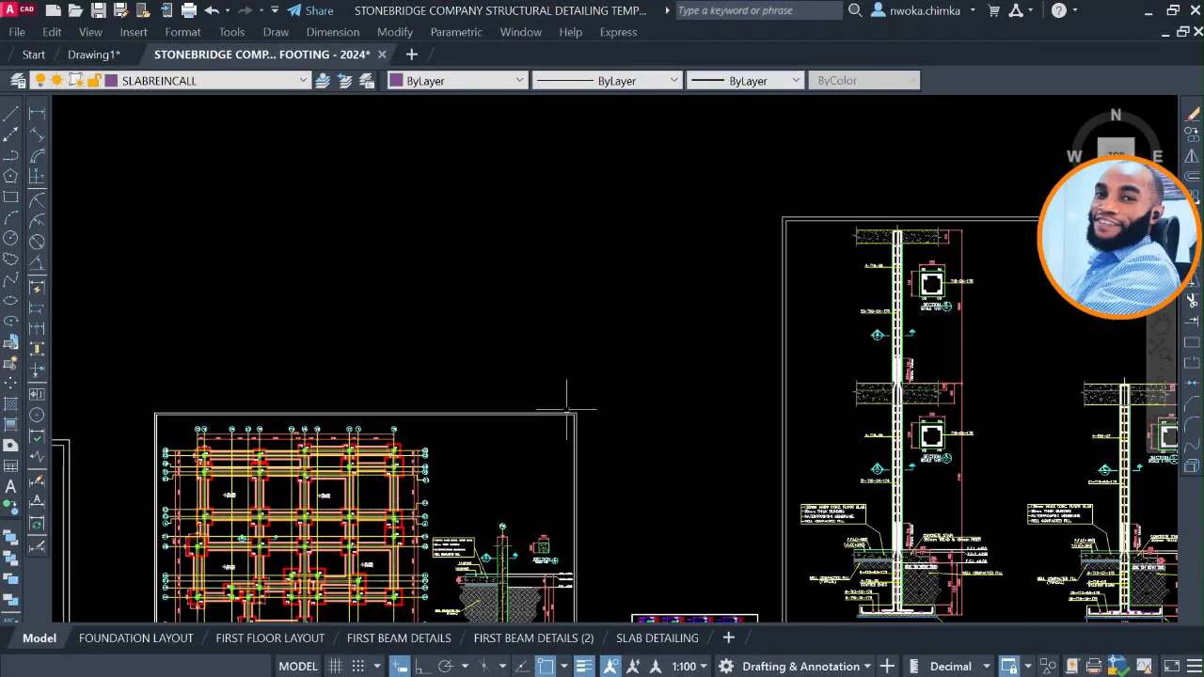
pyautogui.scroll(-5, 551, 352)
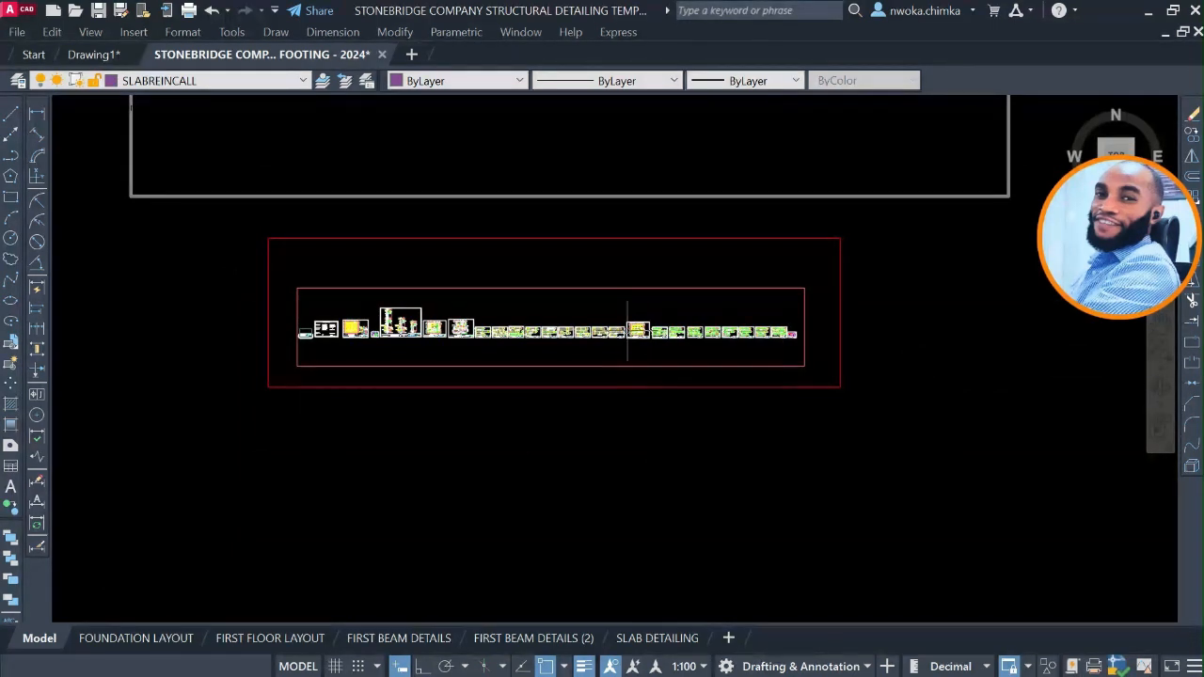
pyautogui.moveTo(619, 322); pyautogui.dragTo(619, 543, button='middle')
pyautogui.moveTo(497, 326); pyautogui.dragTo(542, 463, button='middle')
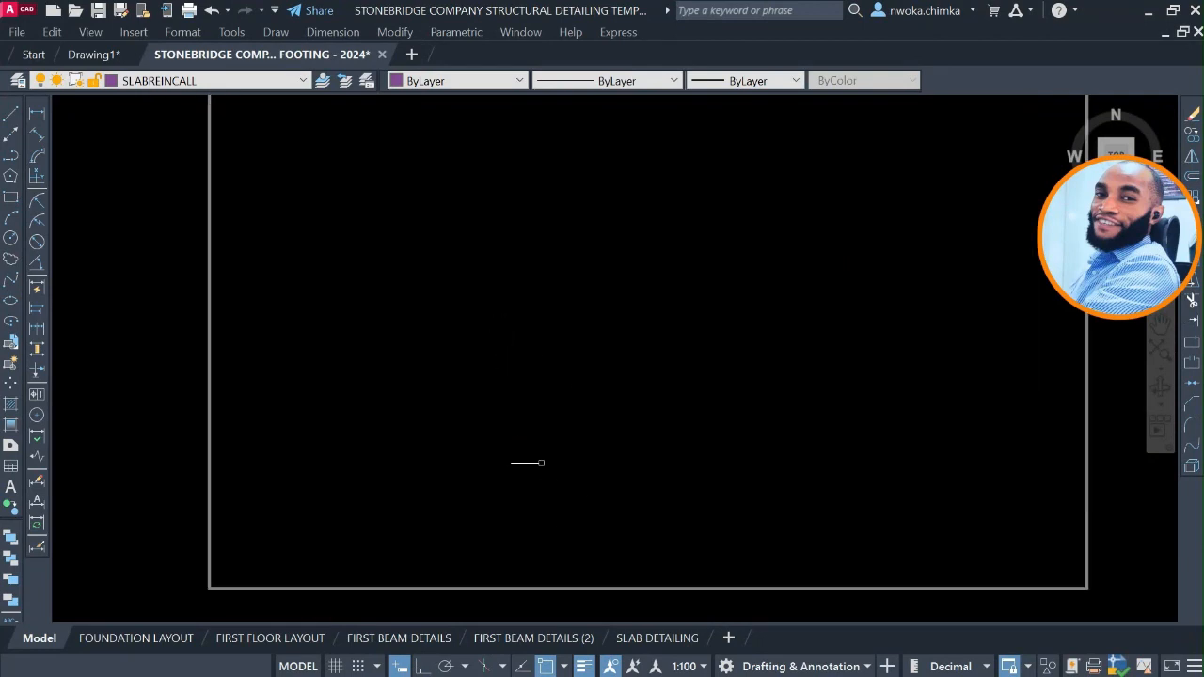
pyautogui.scroll(-2, 434, 282)
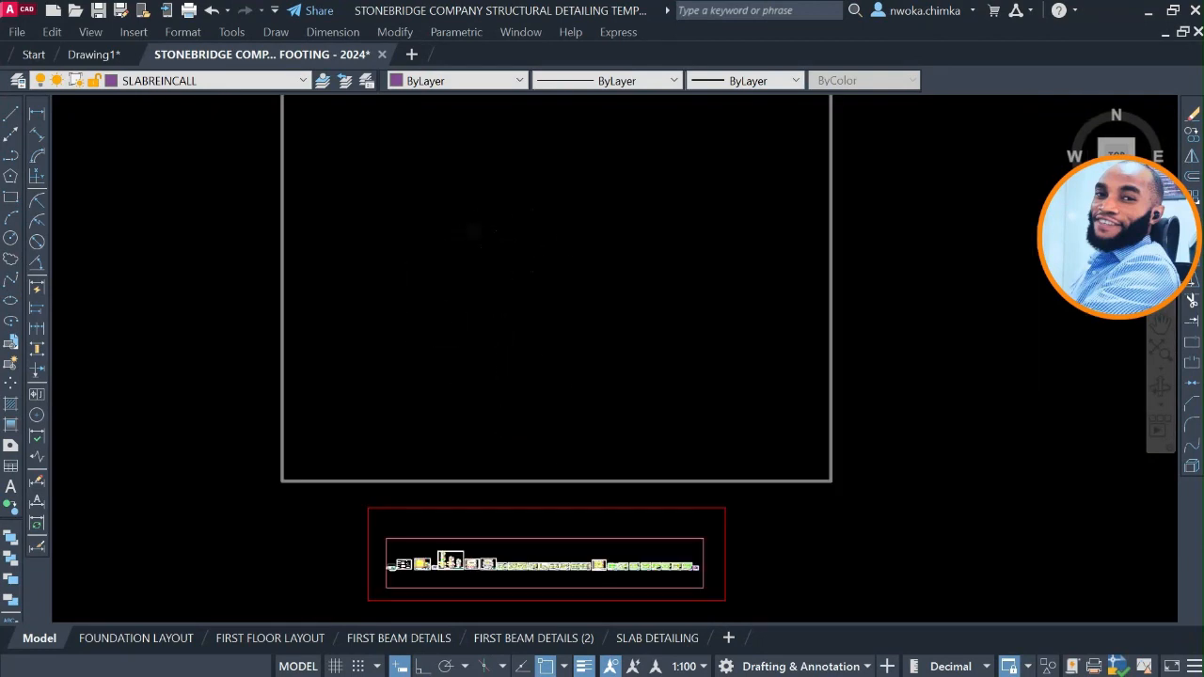
# Inspect the template's floor layout, slab and beam detail sheets in relation to the empty working frame above them.
pyautogui.moveTo(107, 56)
pyautogui.moveTo(513, 204); pyautogui.dragTo(500, 282, button='middle')
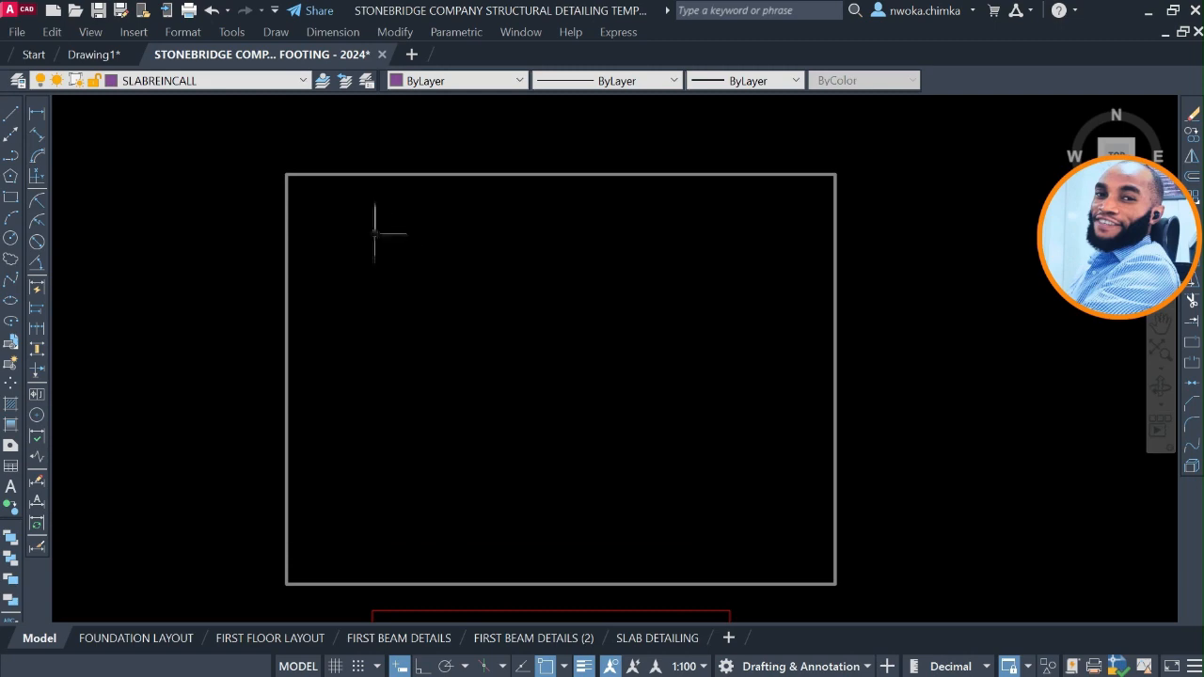
pyautogui.scroll(-3, 374, 234)
pyautogui.scroll(5, 414, 362)
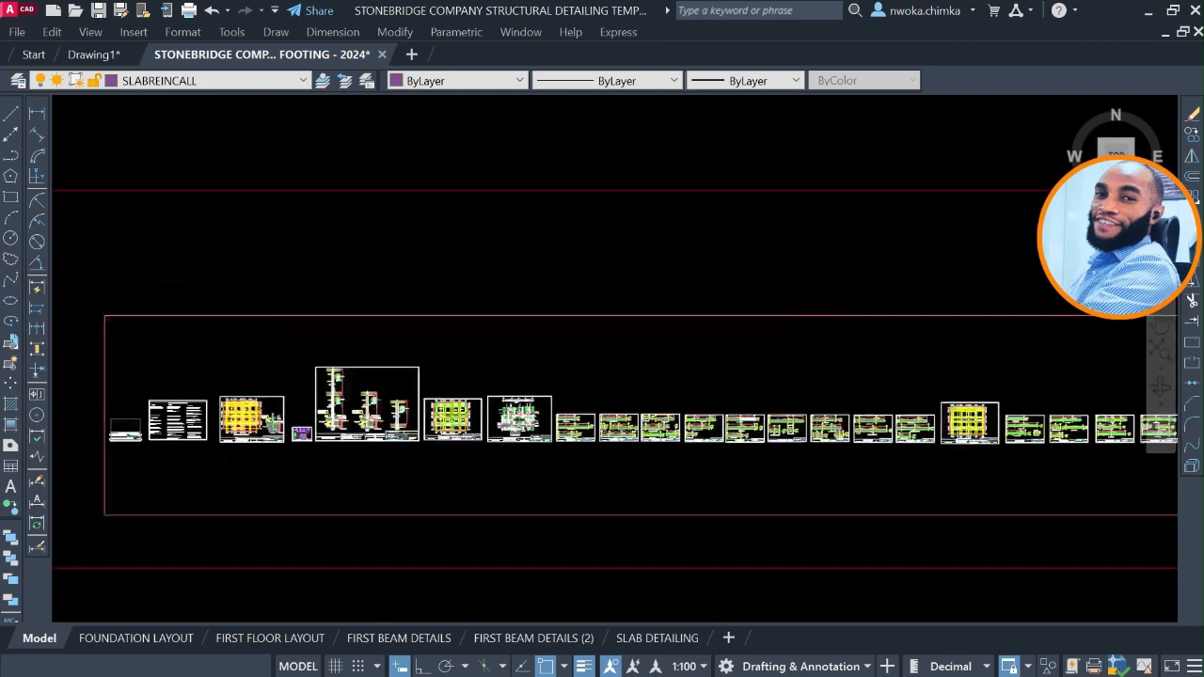
pyautogui.scroll(4, 446, 438)
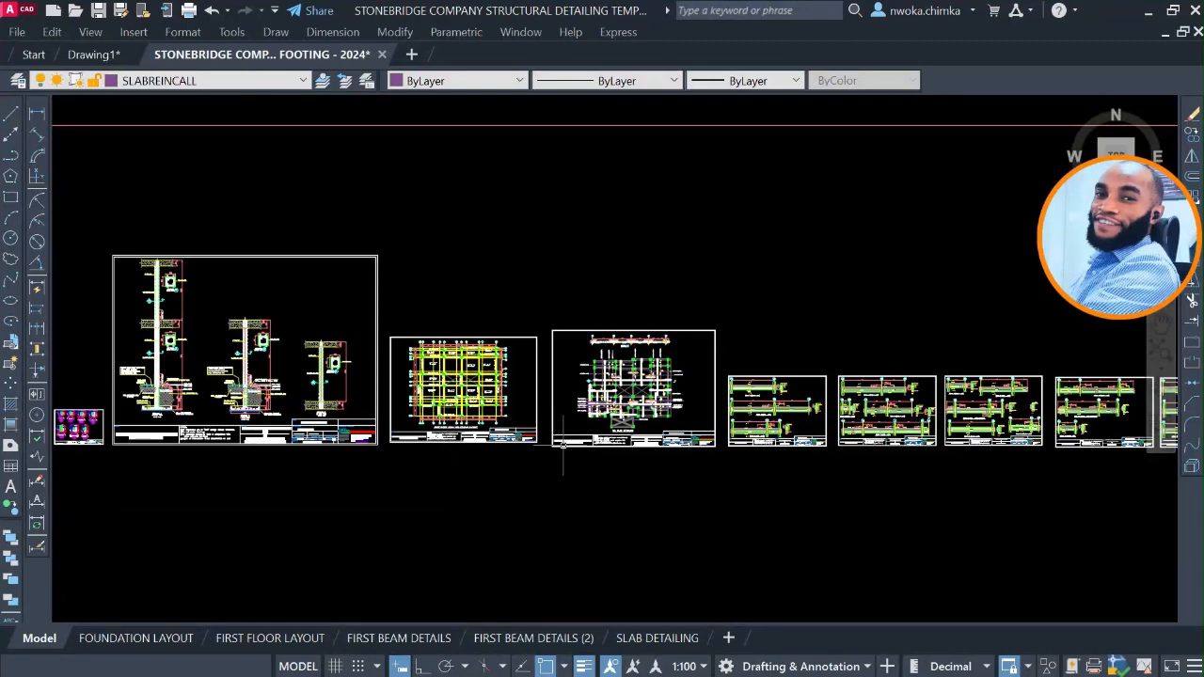
pyautogui.scroll(2, 784, 412)
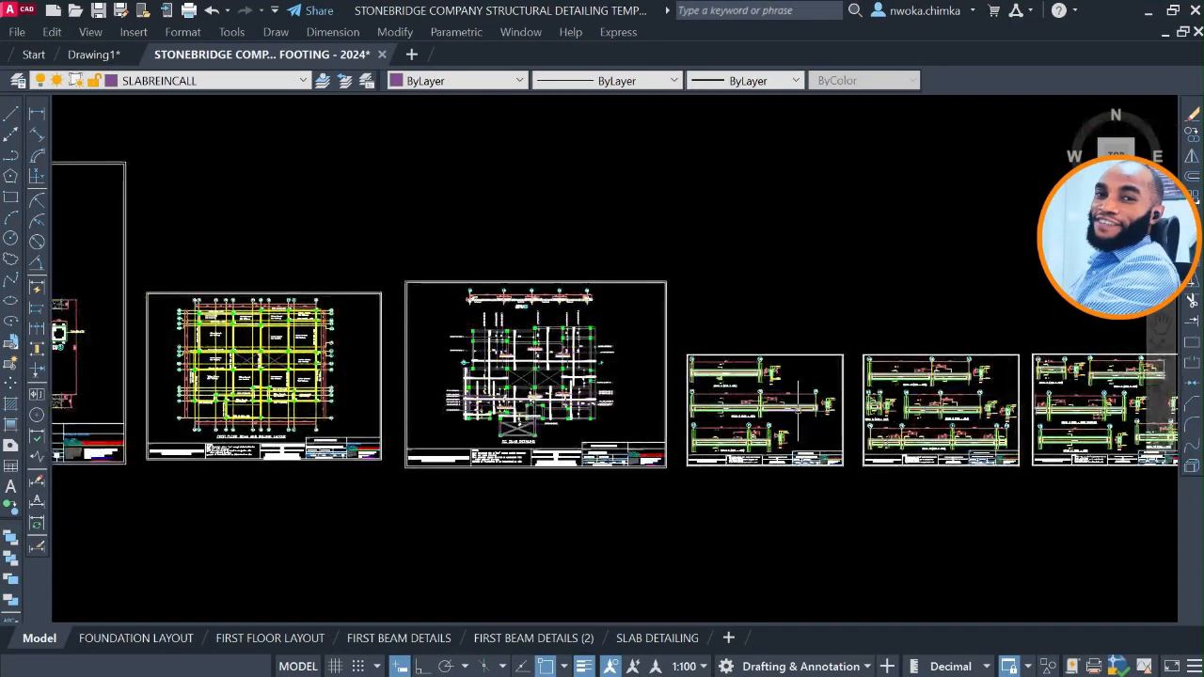
pyautogui.scroll(-6, 600, 400)
pyautogui.moveTo(514, 333); pyautogui.dragTo(525, 580, button='middle')
pyautogui.scroll(-2, 525, 581)
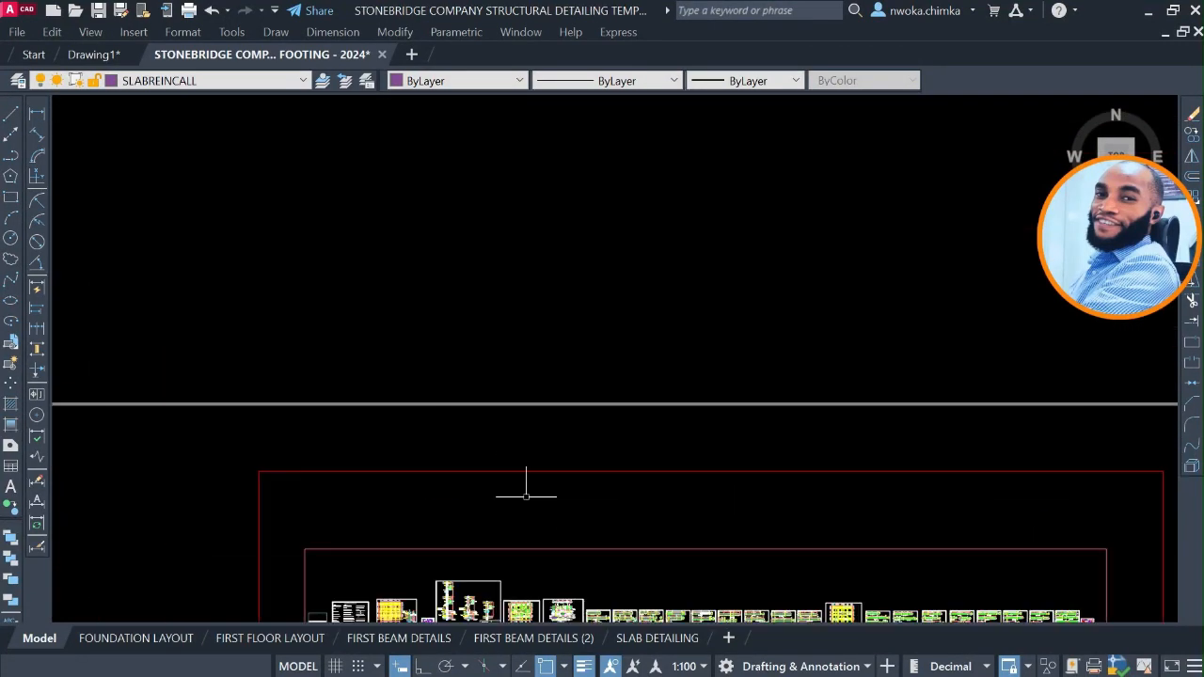
pyautogui.moveTo(524, 398); pyautogui.dragTo(548, 538, button='middle')
pyautogui.scroll(-2, 542, 476)
pyautogui.moveTo(448, 339); pyautogui.dragTo(390, 442, button='middle')
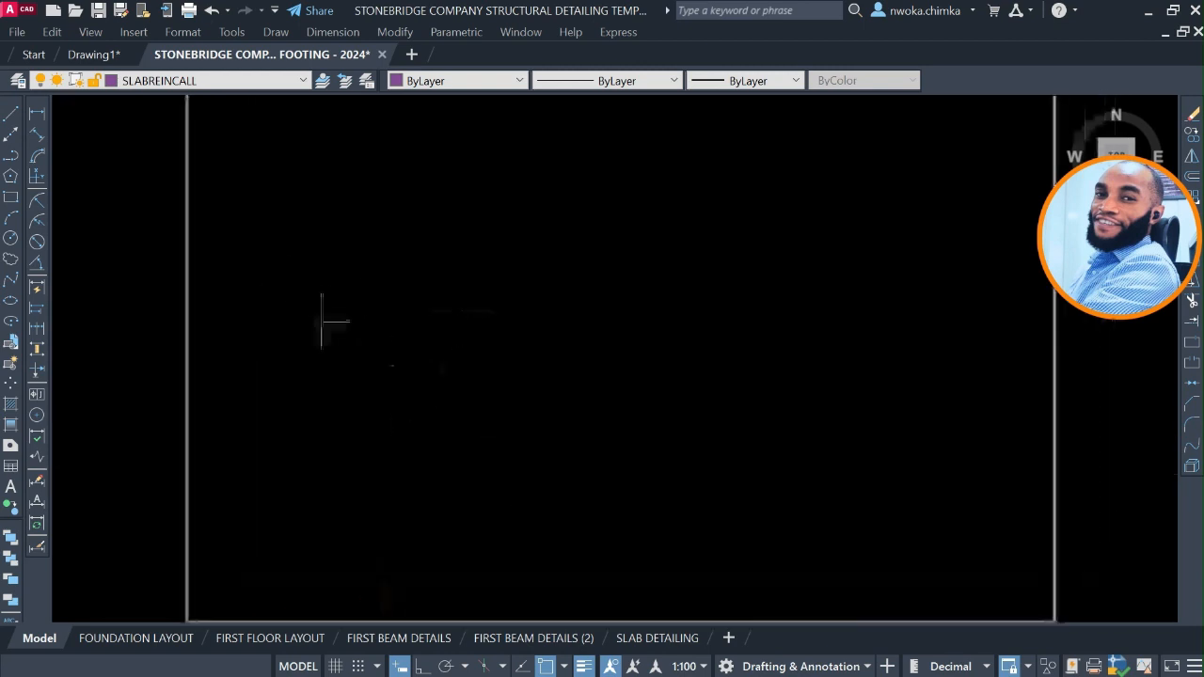
# Switch to Drawing1, select all of its exported structural drawings and copy them to the clipboard.
pyautogui.click(105, 53)
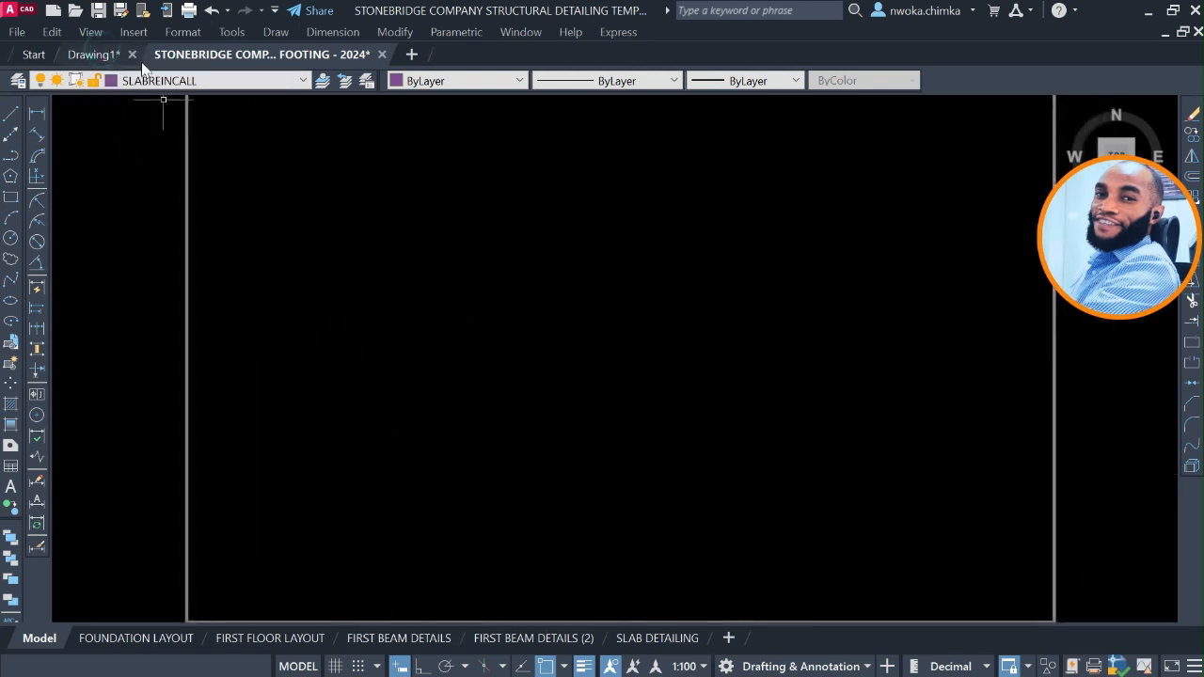
pyautogui.click(93, 54)
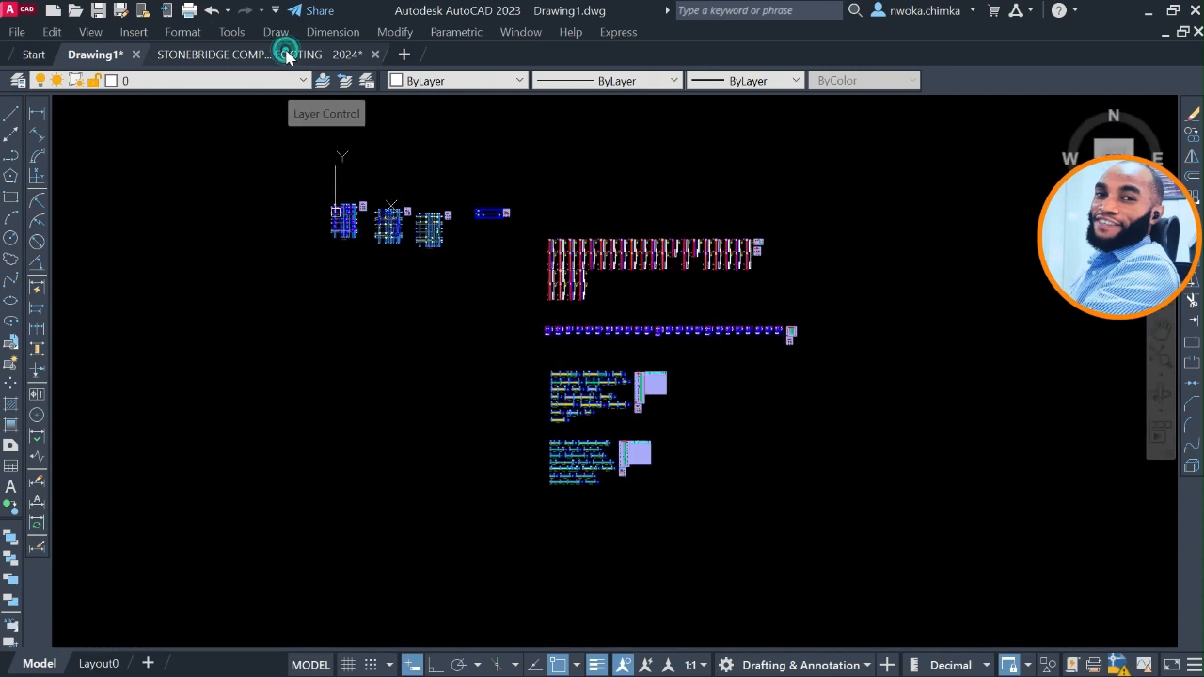
pyautogui.hotkey('ctrl', 'Tab')
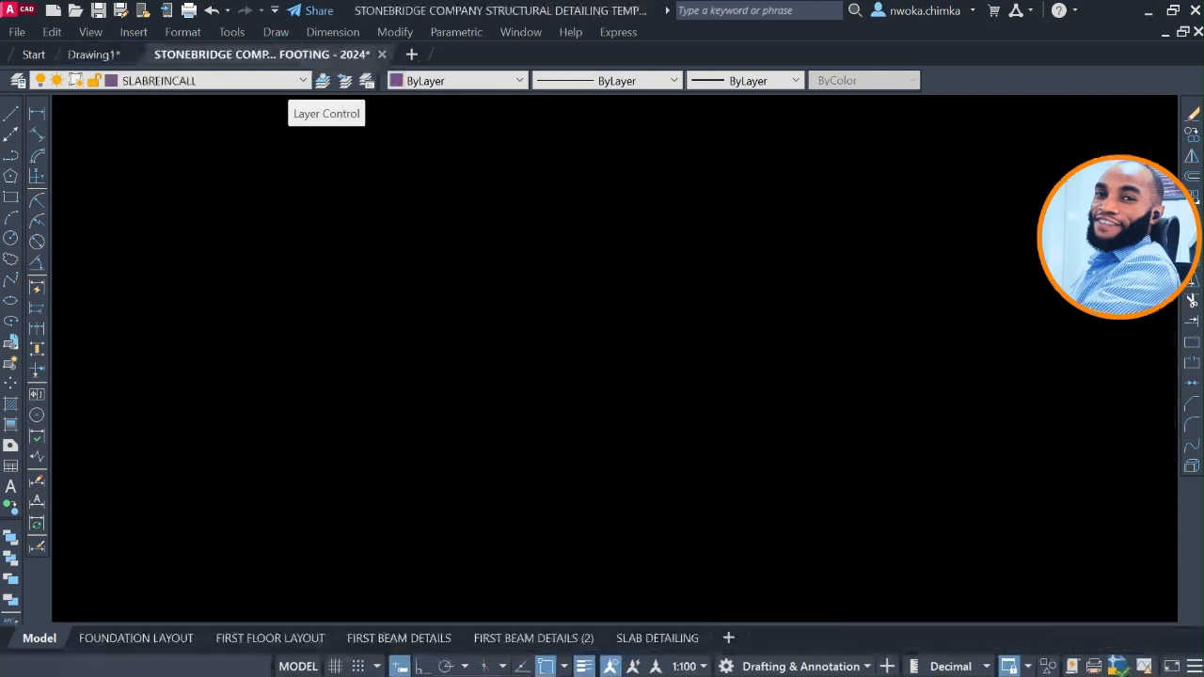
pyautogui.hotkey('ctrl', 'Tab')
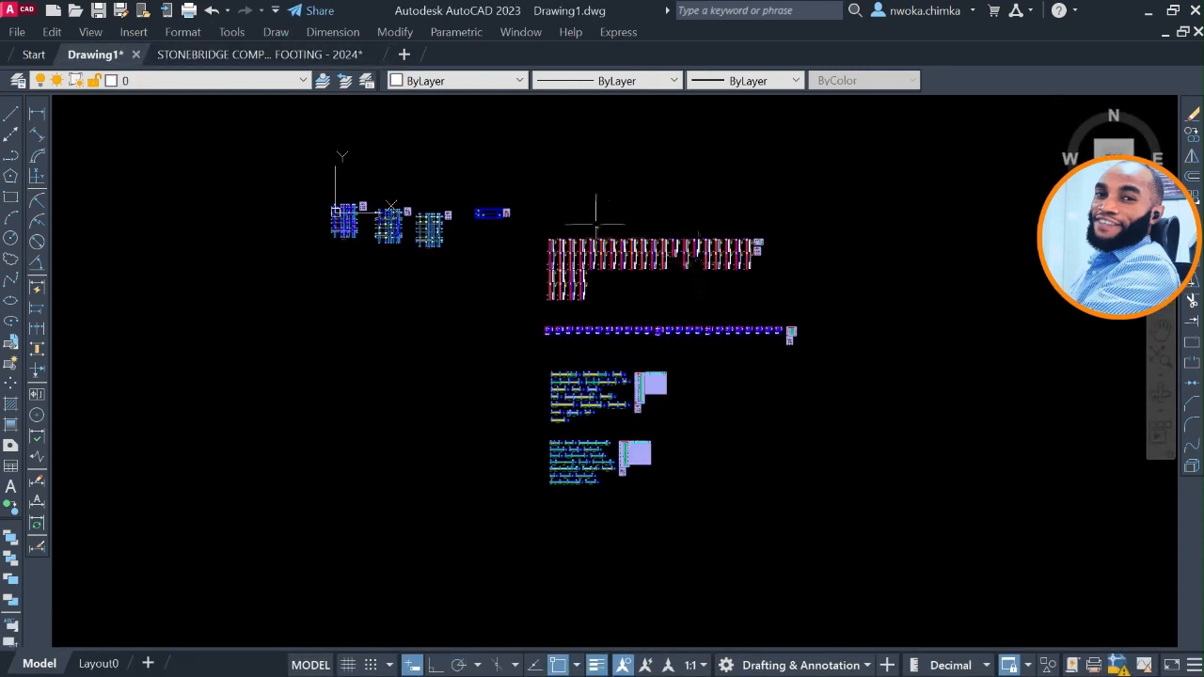
pyautogui.scroll(4, 459, 212)
pyautogui.scroll(-4, 421, 211)
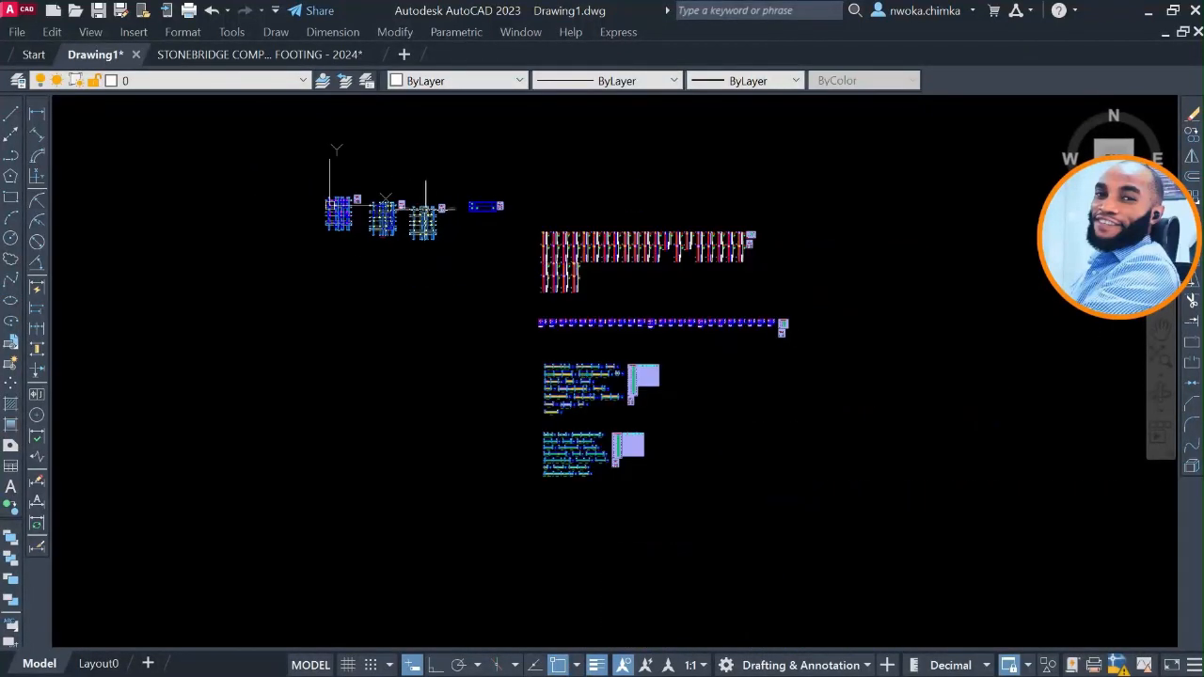
pyautogui.click(257, 135)
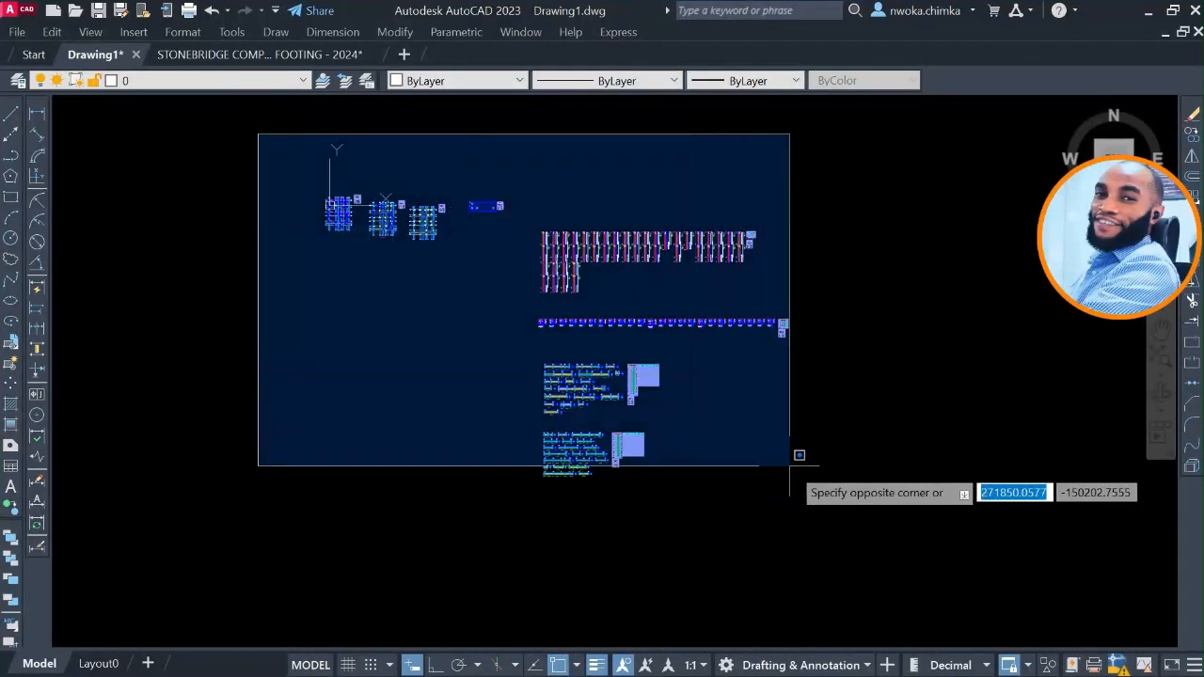
pyautogui.click(882, 517)
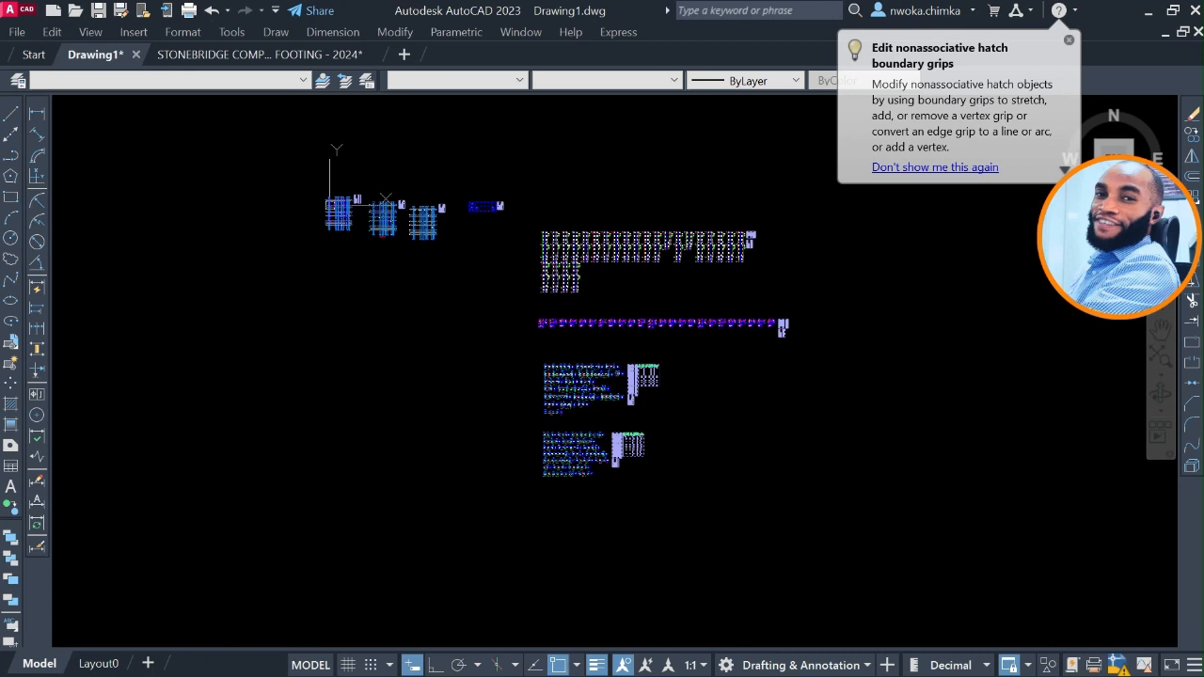
pyautogui.rightClick(562, 196)
pyautogui.moveTo(679, 237)
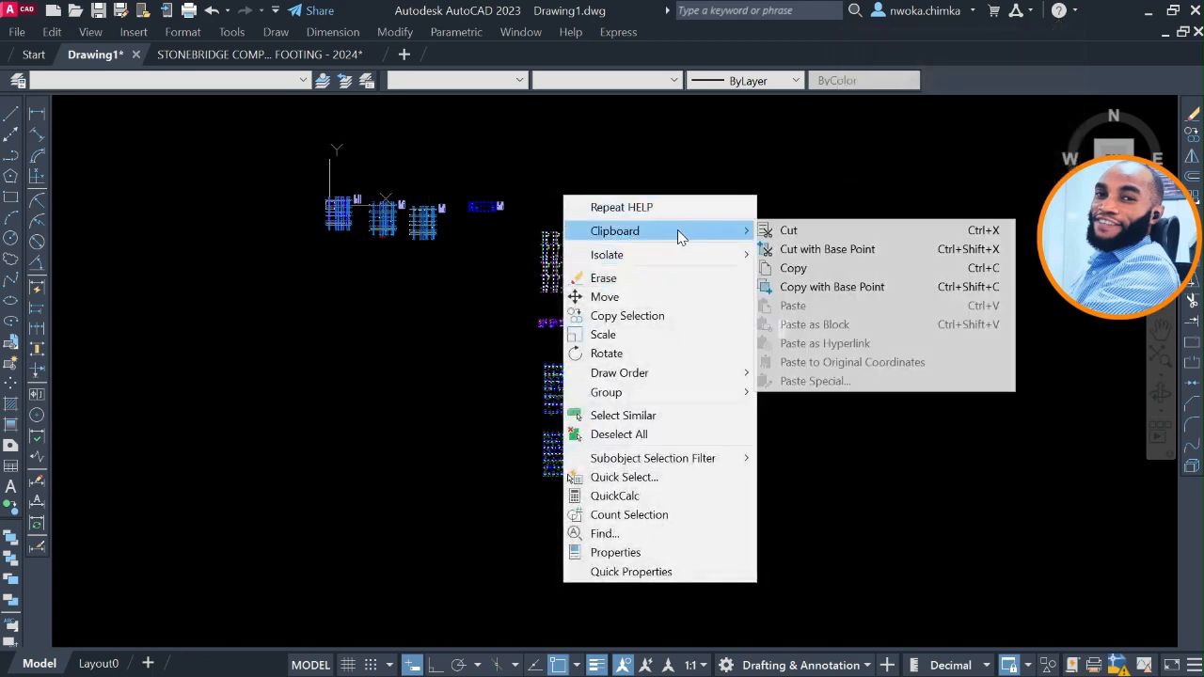
pyautogui.click(795, 268)
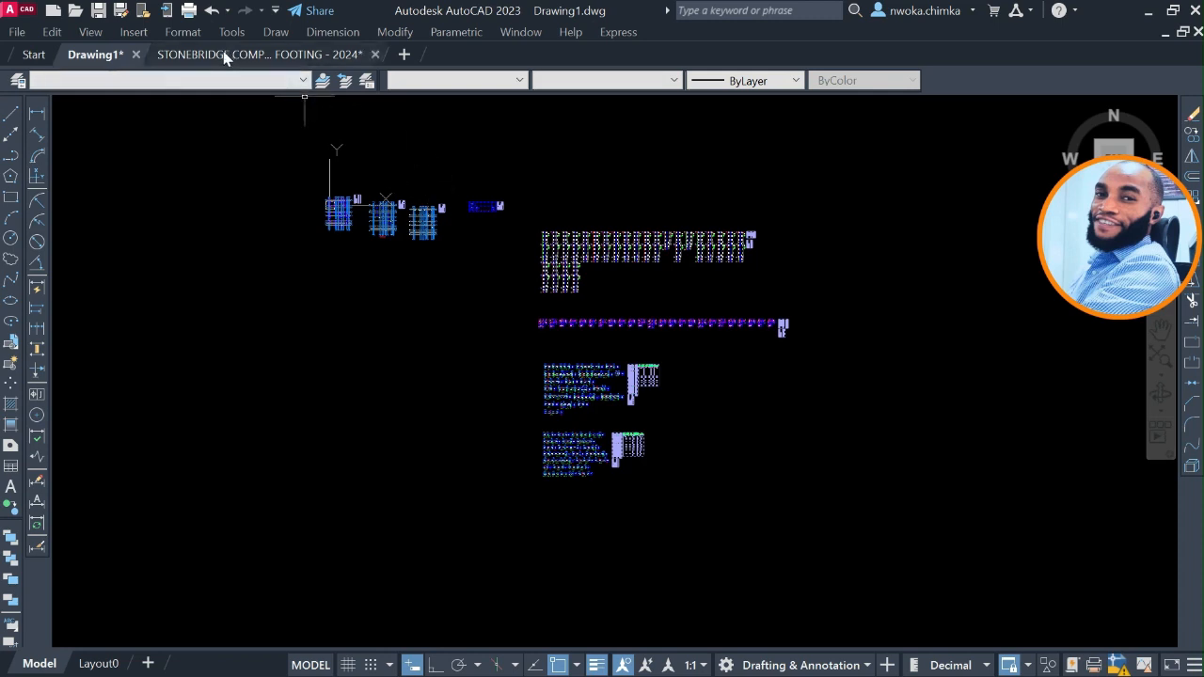
# Go to the pad footing template and check the empty frame above the sheet row as the destination area.
pyautogui.moveTo(226, 59)
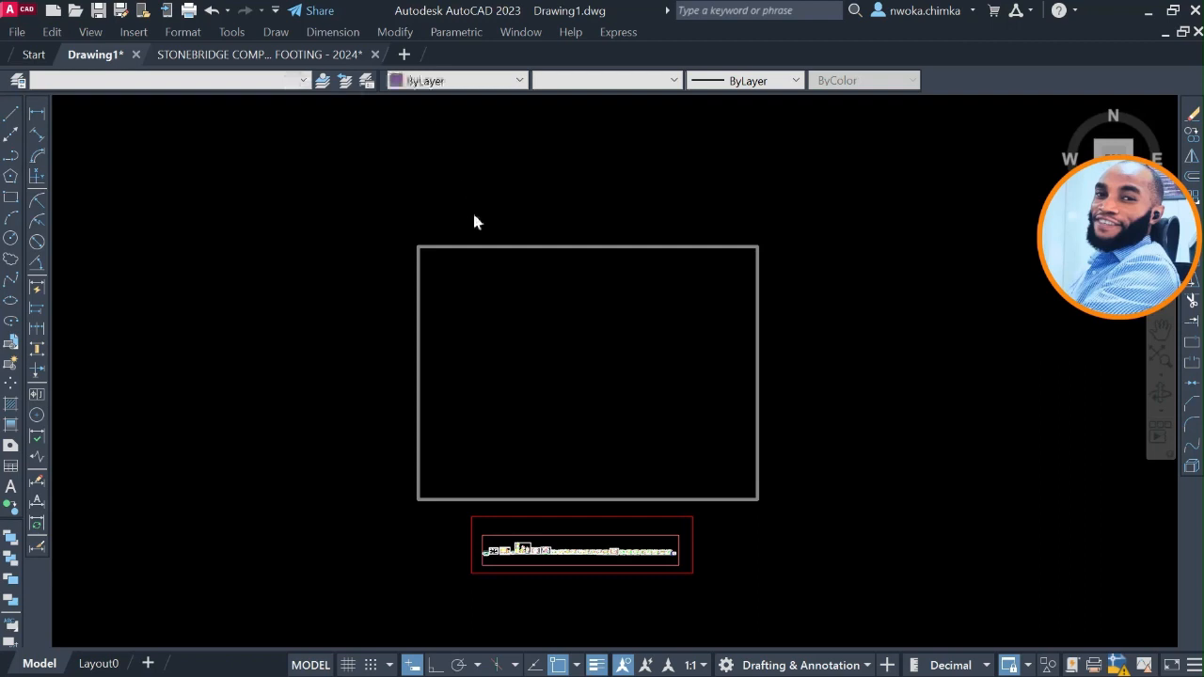
pyautogui.scroll(2, 516, 366)
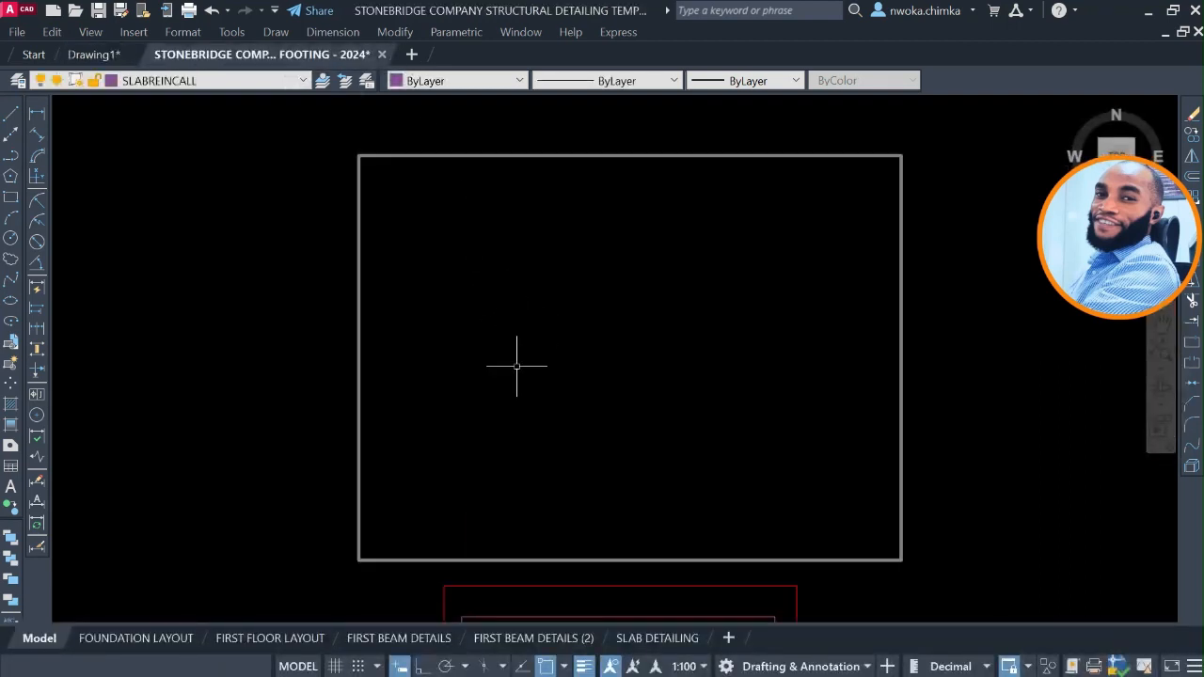
pyautogui.moveTo(514, 358); pyautogui.dragTo(561, 322, button='middle')
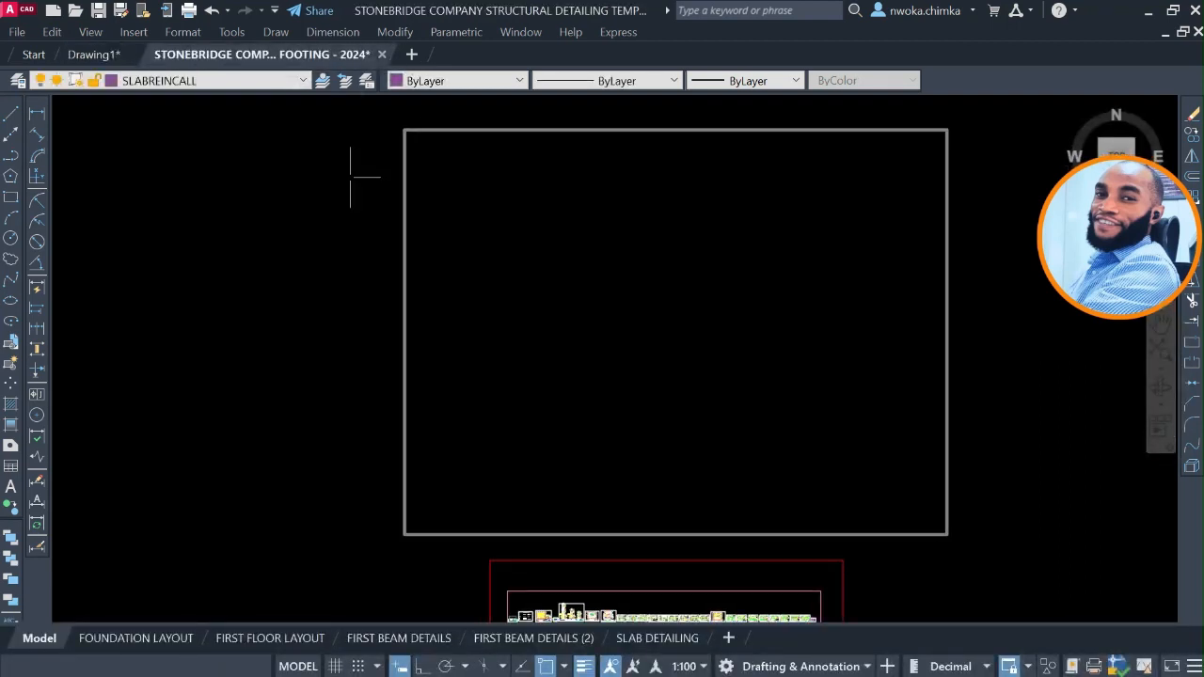
pyautogui.moveTo(496, 243); pyautogui.dragTo(602, 244, button='middle')
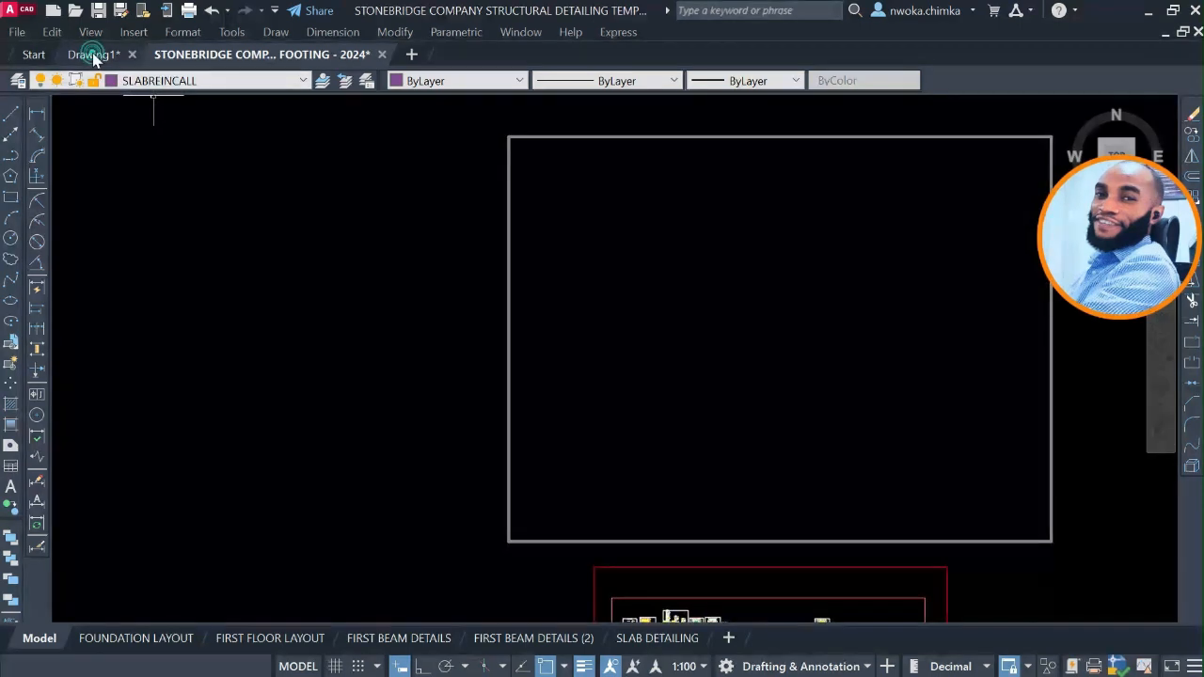
pyautogui.scroll(-5, 260, 235)
# Arrange Drawing1 and the pad footing template in floating windows side by side, showing the exported details and the empty frame.
pyautogui.hotkey('ctrl', 'Tab')
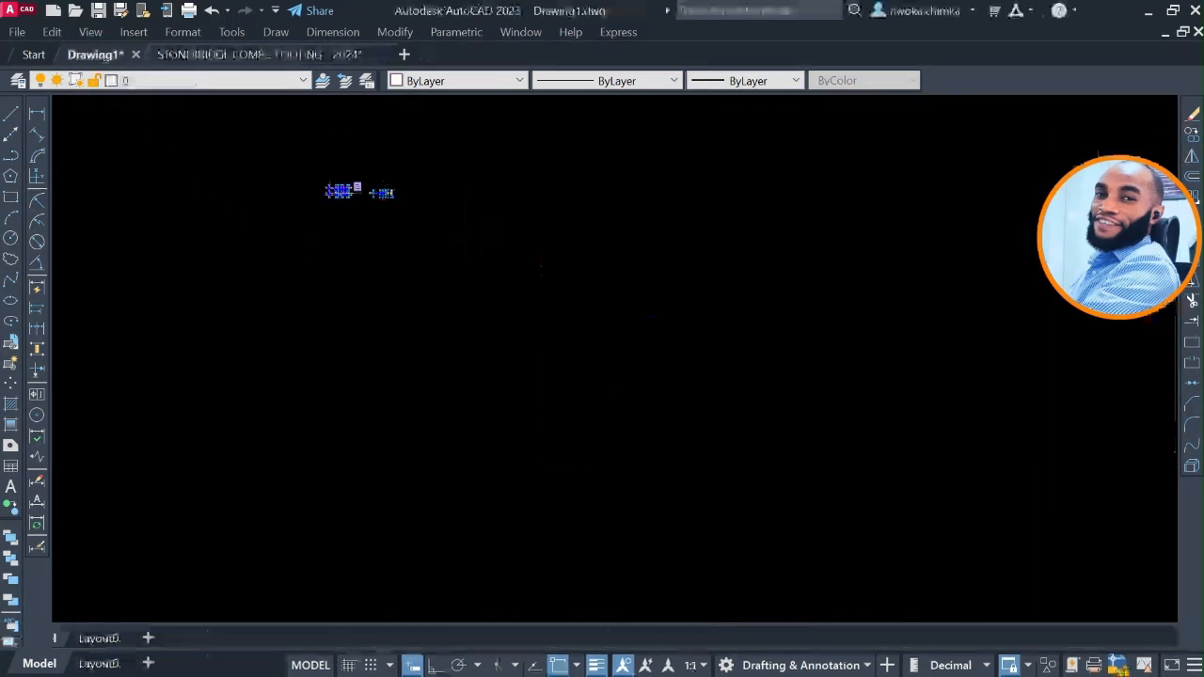
pyautogui.click(271, 54)
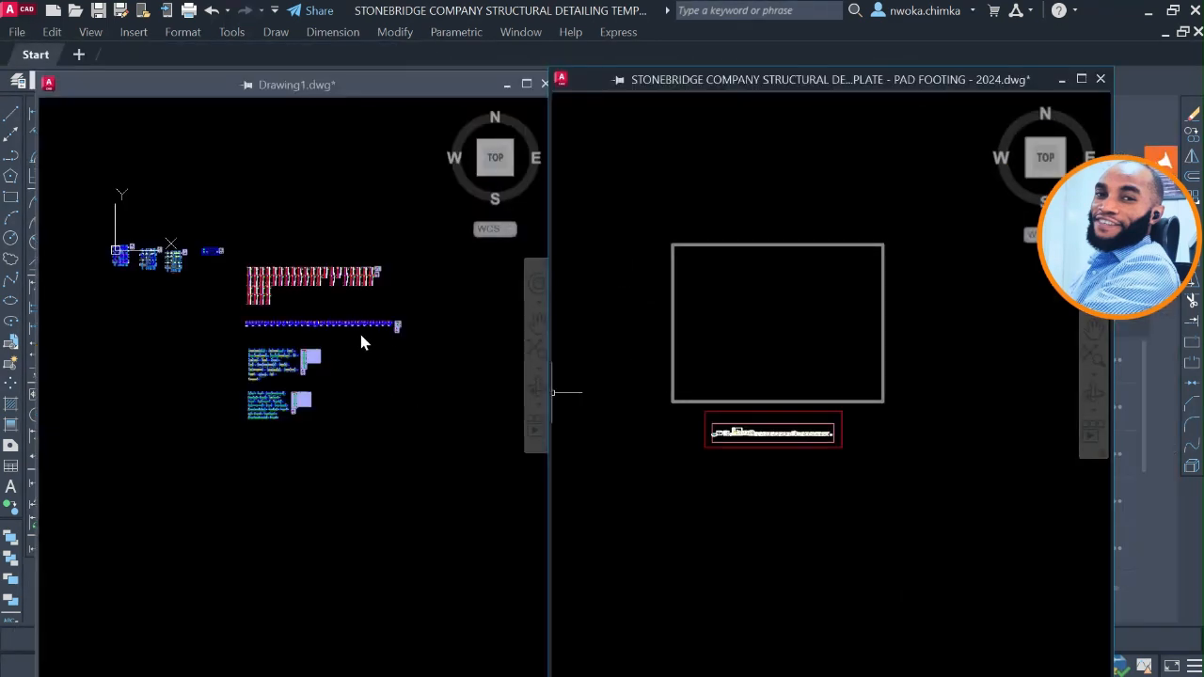
pyautogui.click(287, 224)
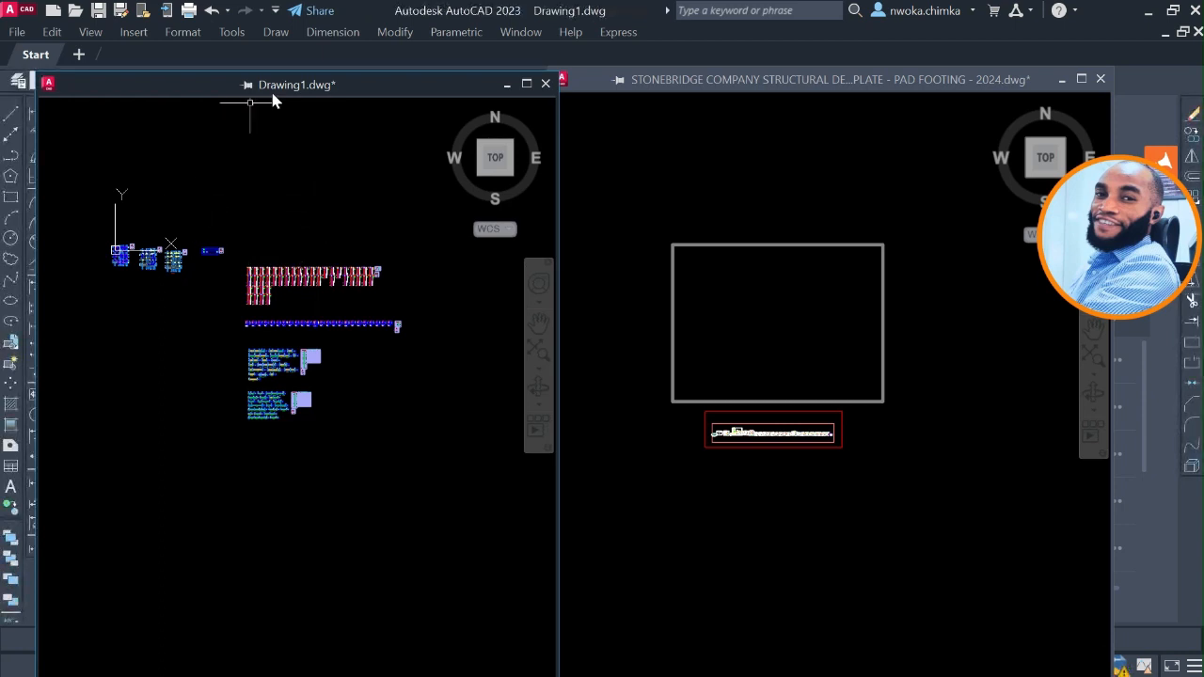
pyautogui.scroll(5, 241, 273)
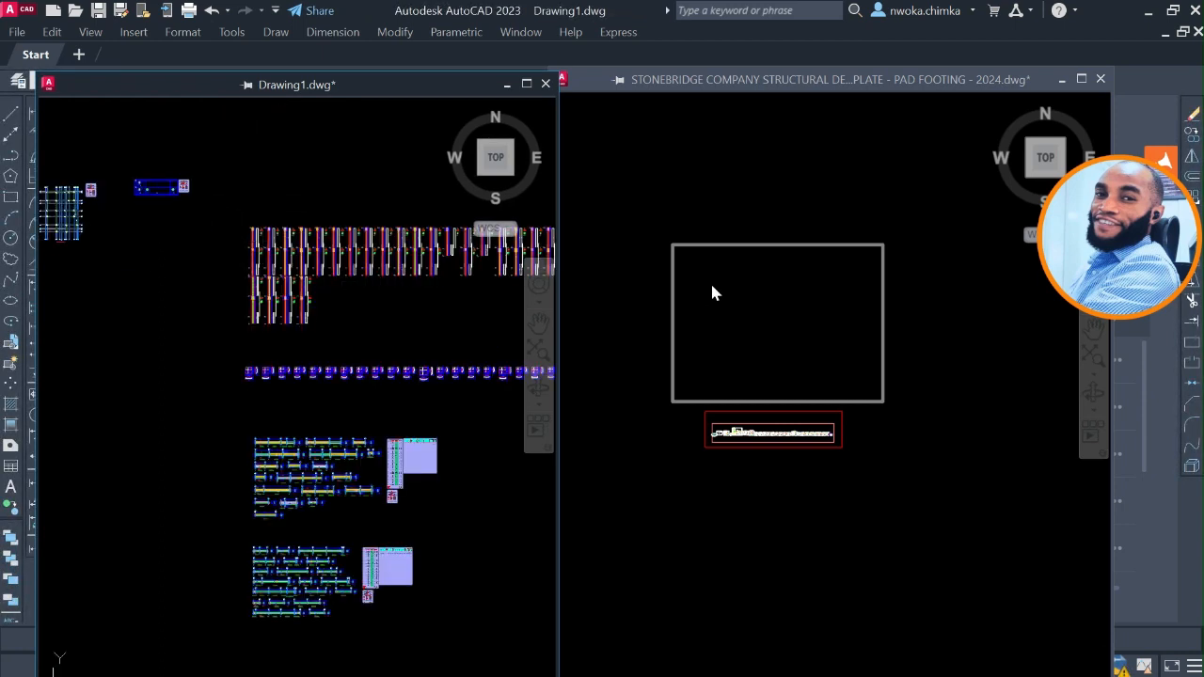
pyautogui.click(765, 190)
pyautogui.scroll(-2, 788, 237)
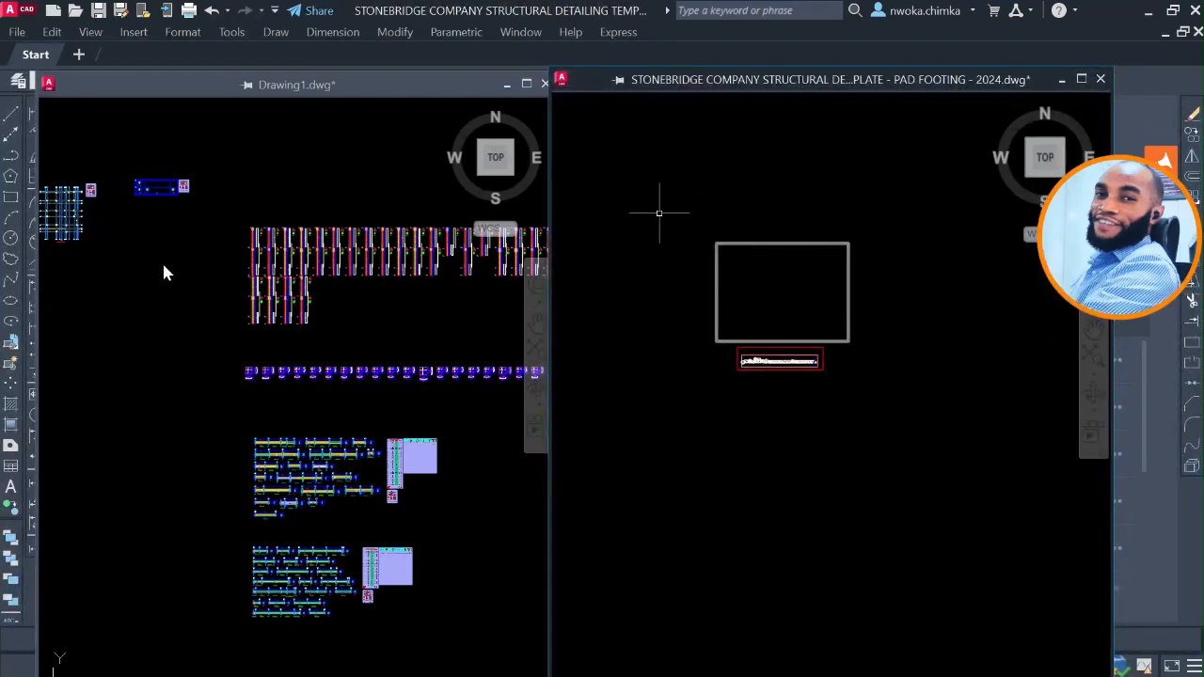
# Select all of the exported structural drawings in Drawing1 and copy them to the clipboard.
pyautogui.click(255, 222)
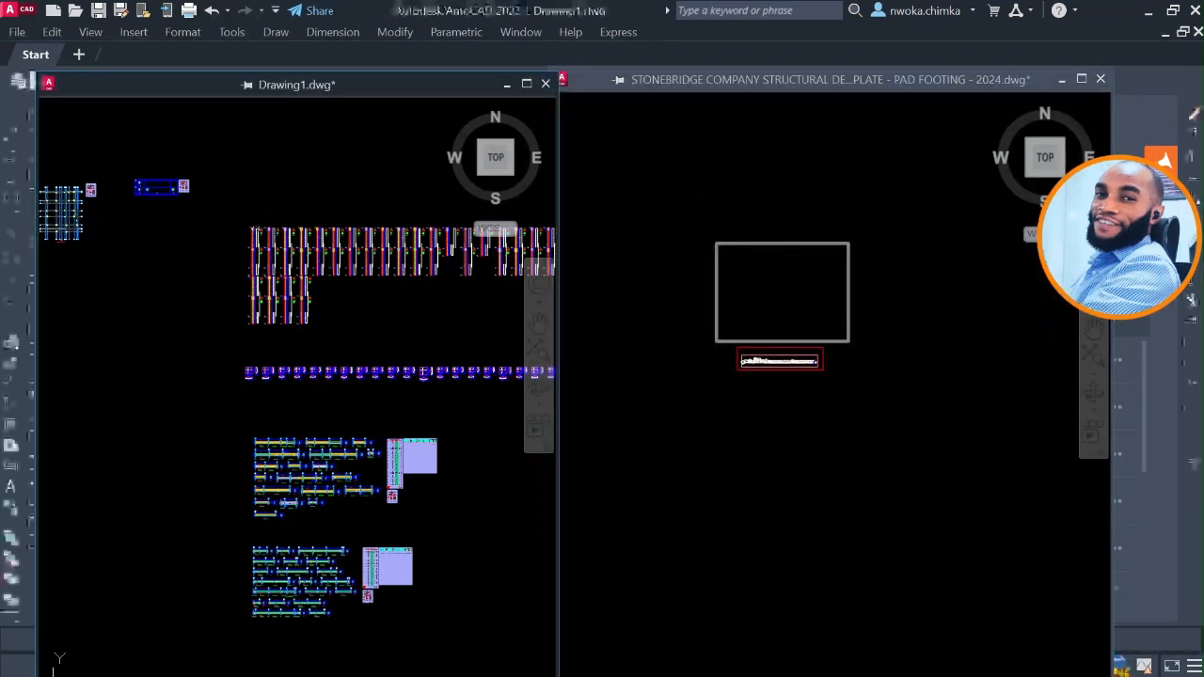
pyautogui.scroll(-5, 252, 226)
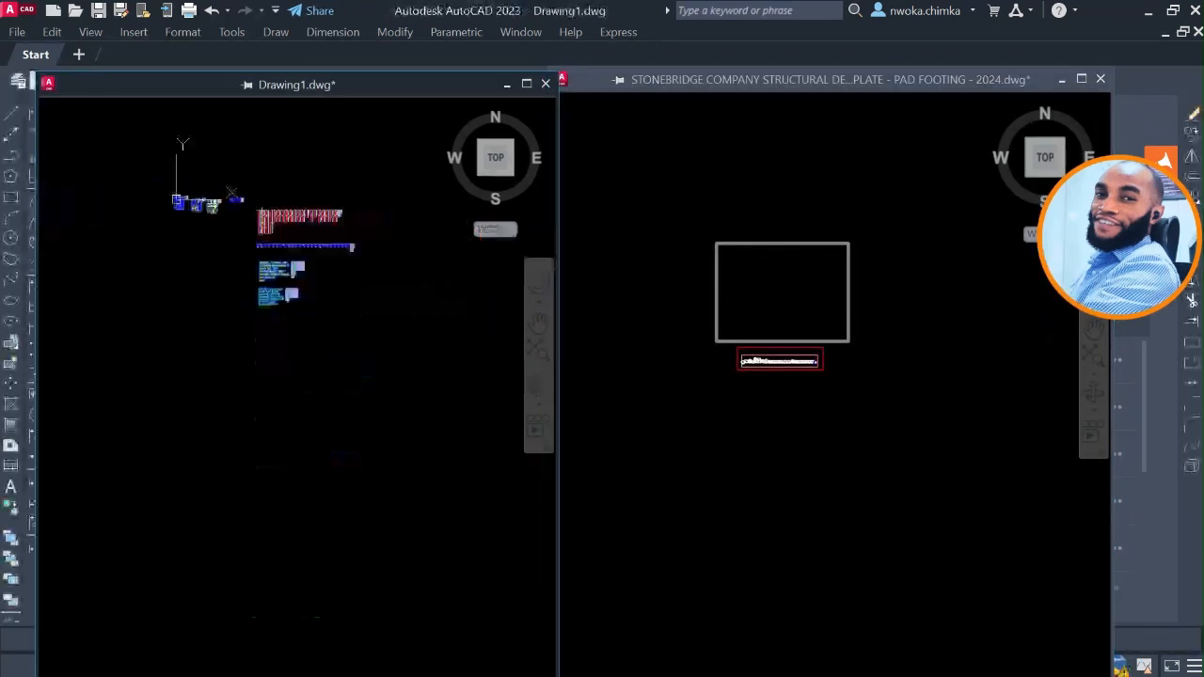
pyautogui.click(380, 142)
pyautogui.click(131, 368)
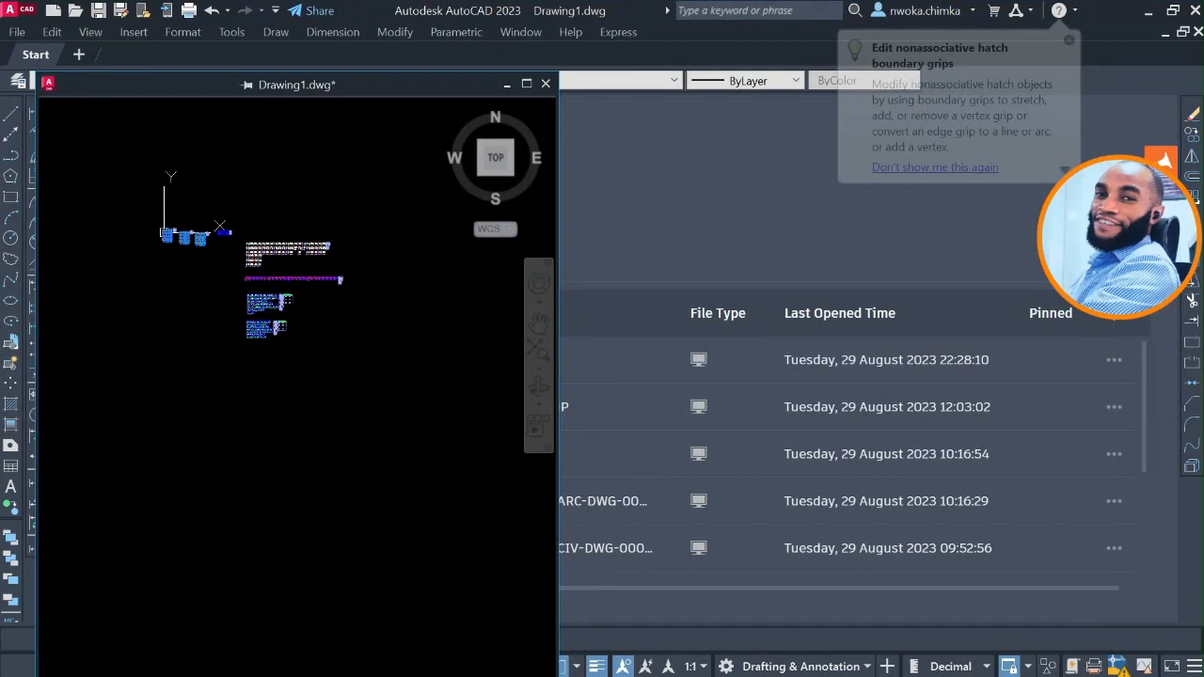
pyautogui.rightClick(249, 185)
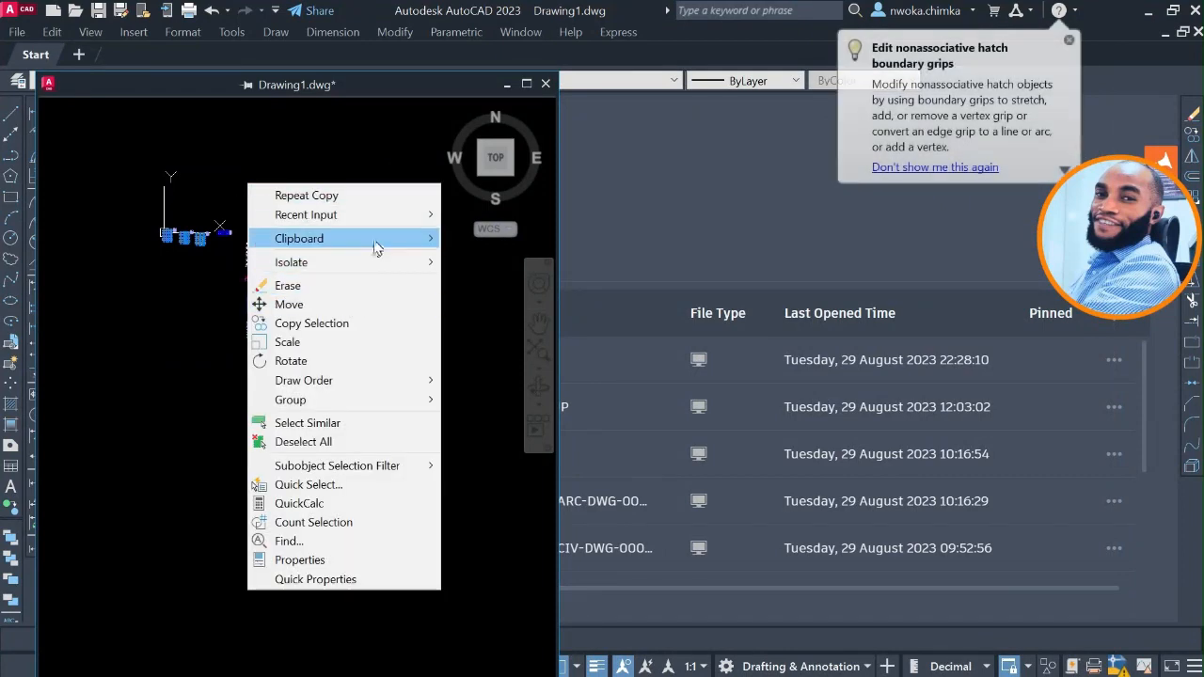
pyautogui.moveTo(377, 245)
pyautogui.click(485, 275)
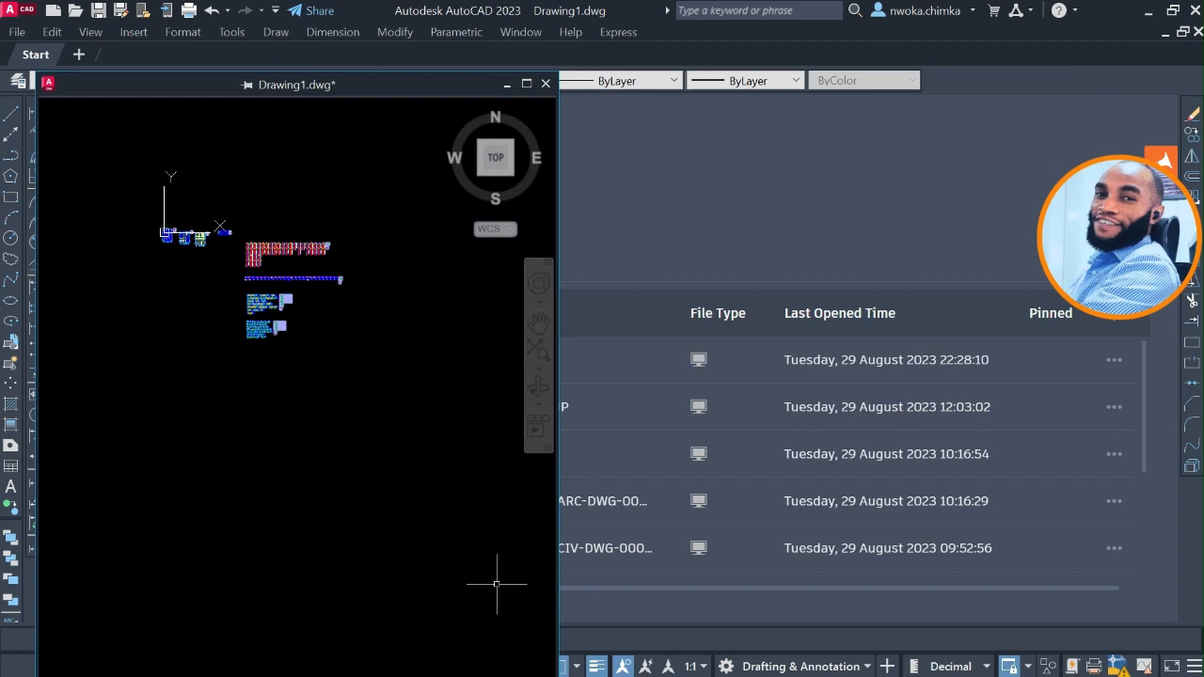
# Bring the pad footing template window back into view and move it clear of Drawing1, side by side.
pyautogui.press('super')
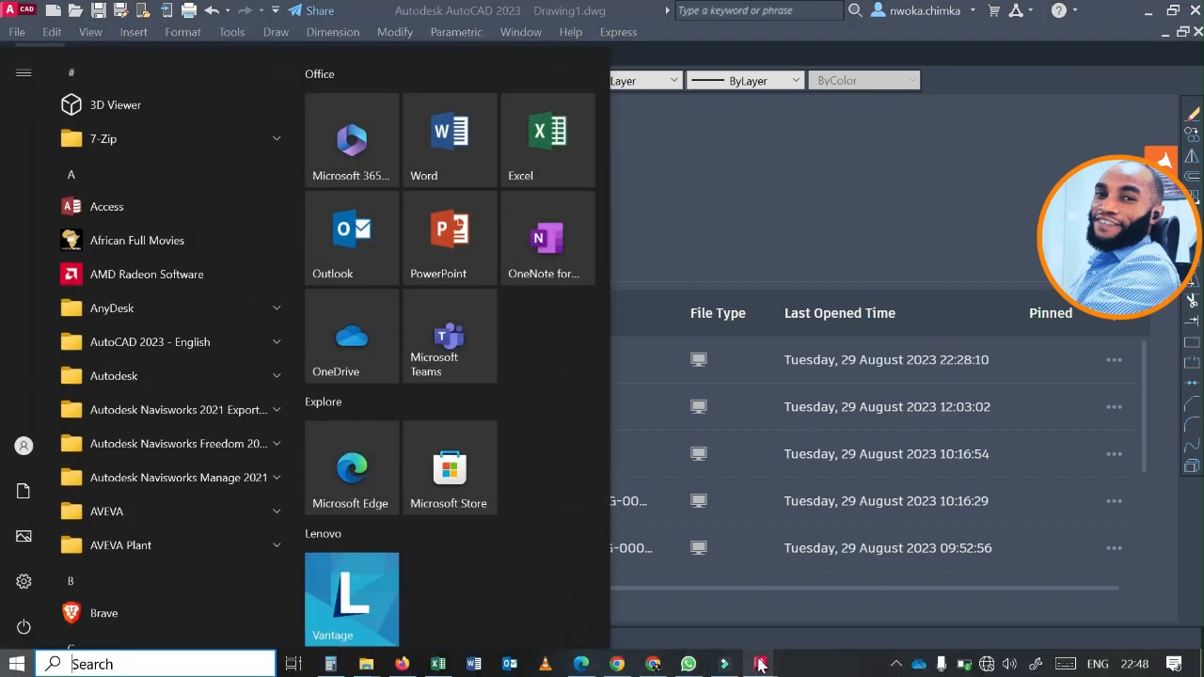
pyautogui.moveTo(760, 664)
pyautogui.click(533, 576)
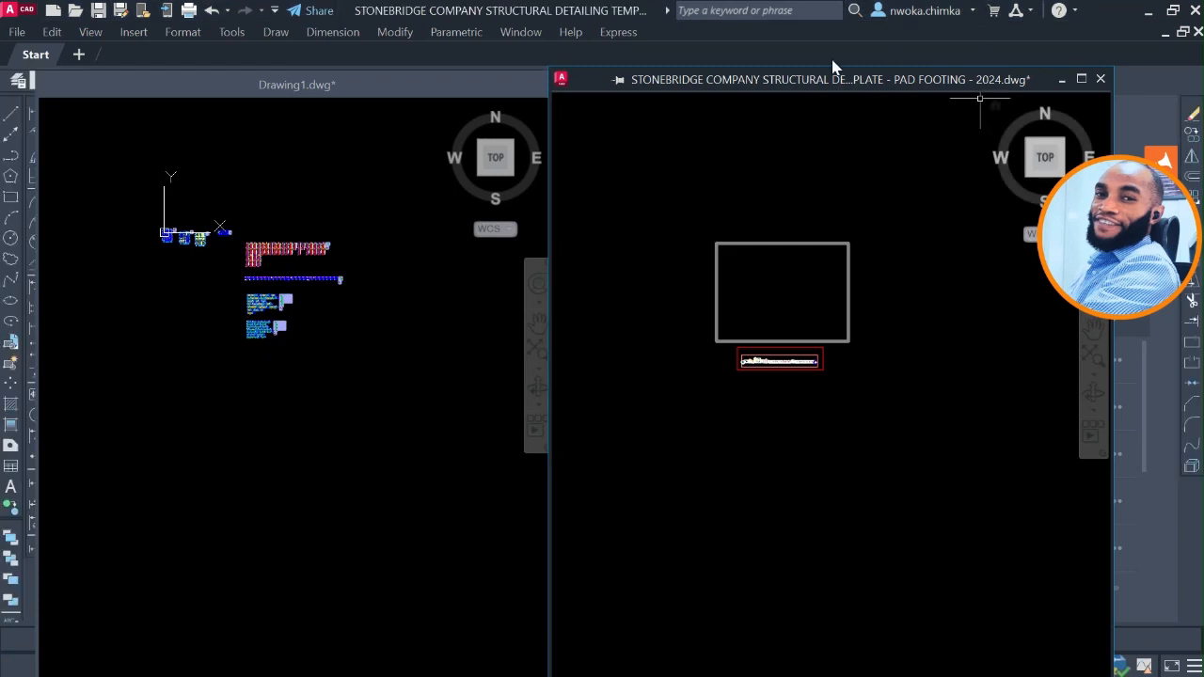
pyautogui.moveTo(793, 82)
pyautogui.mouseDown()
pyautogui.moveTo(834, 81)
pyautogui.moveTo(817, 78)
pyautogui.mouseUp()
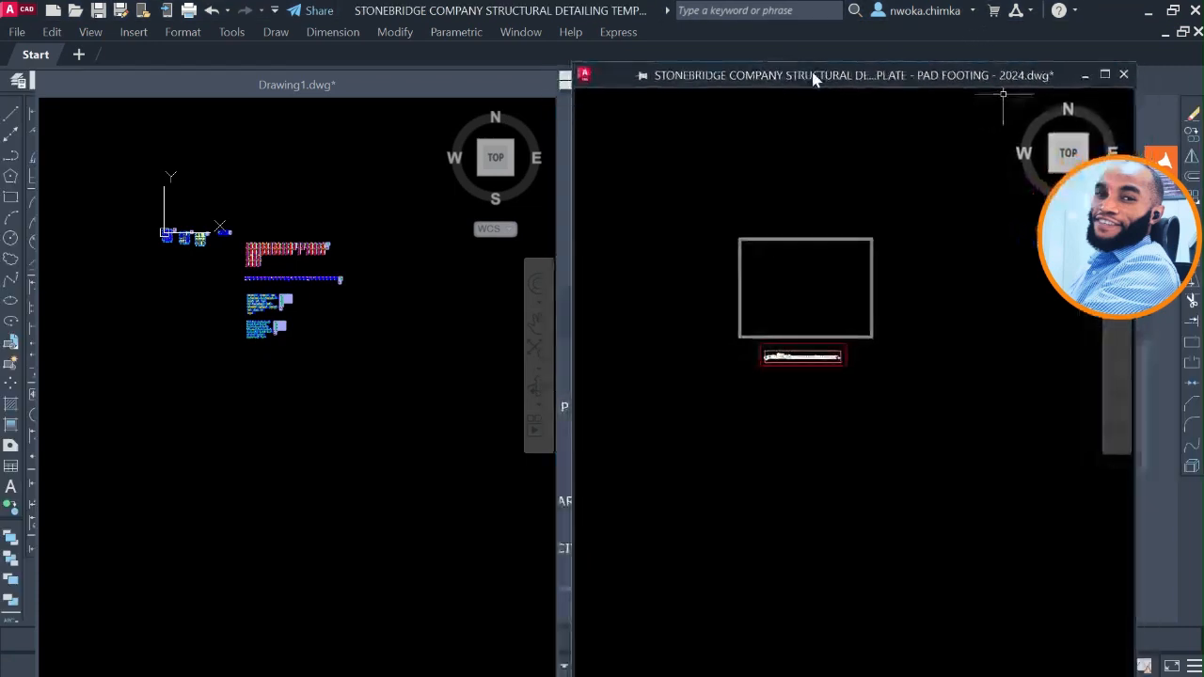
# Paste the copied structural drawings inside the empty frame above the sheet row in the pad footing template.
pyautogui.scroll(5, 788, 261)
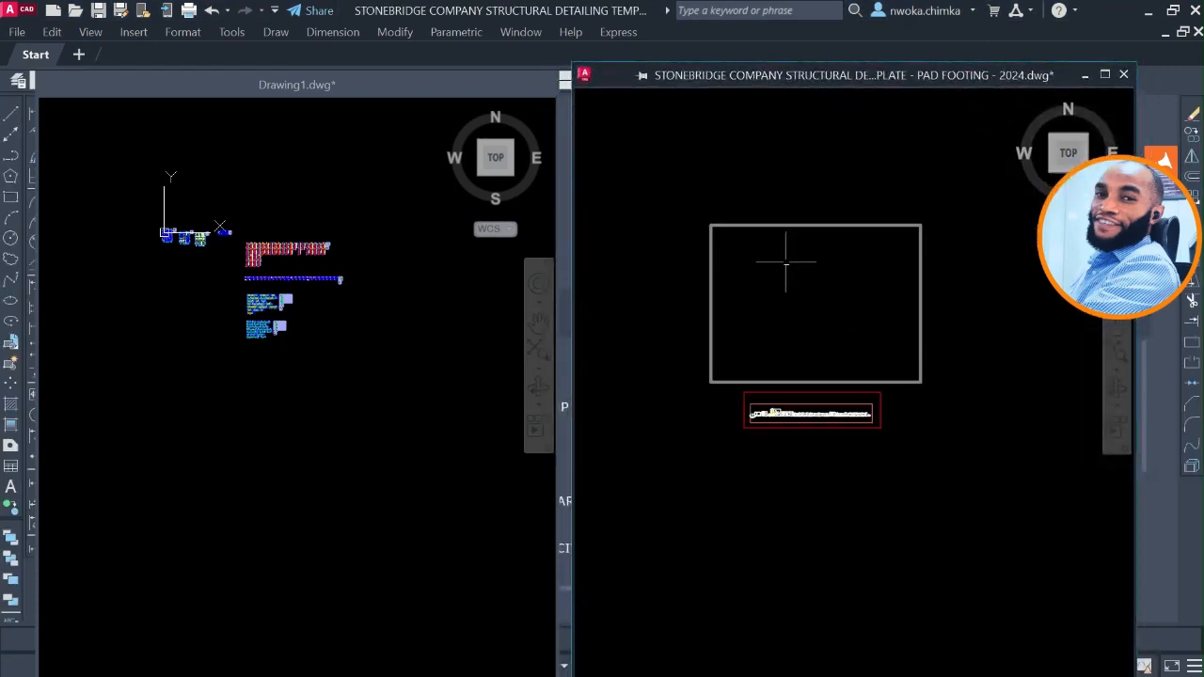
pyautogui.scroll(-2, 780, 270)
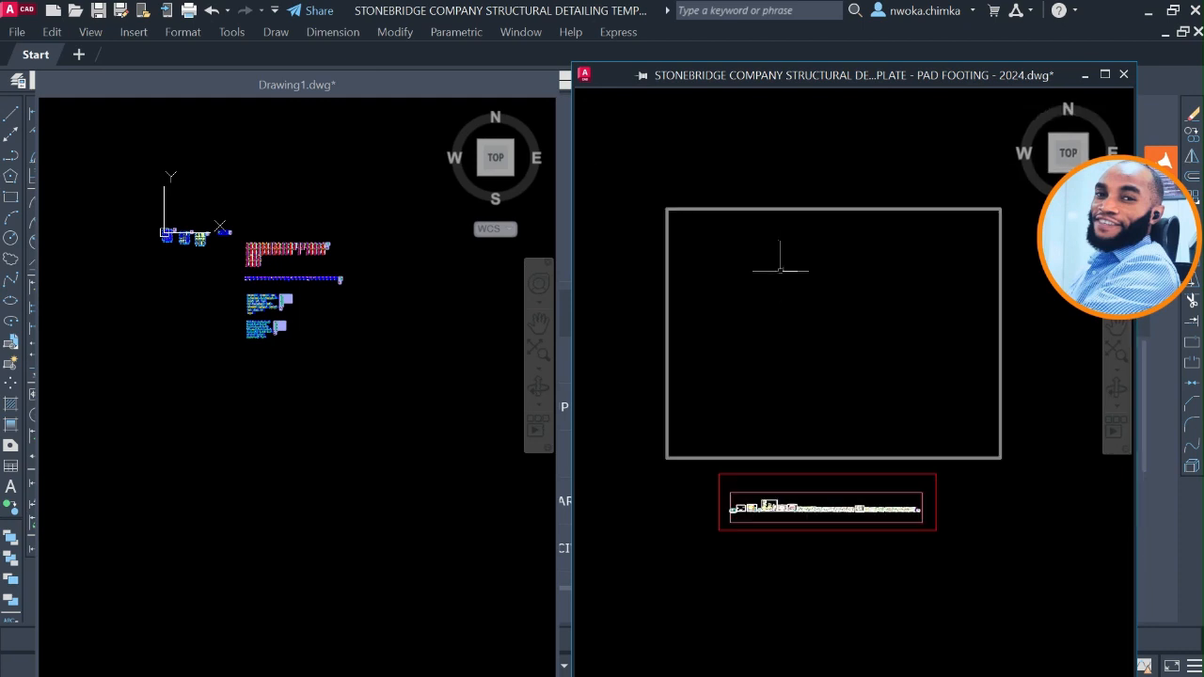
pyautogui.scroll(2, 754, 276)
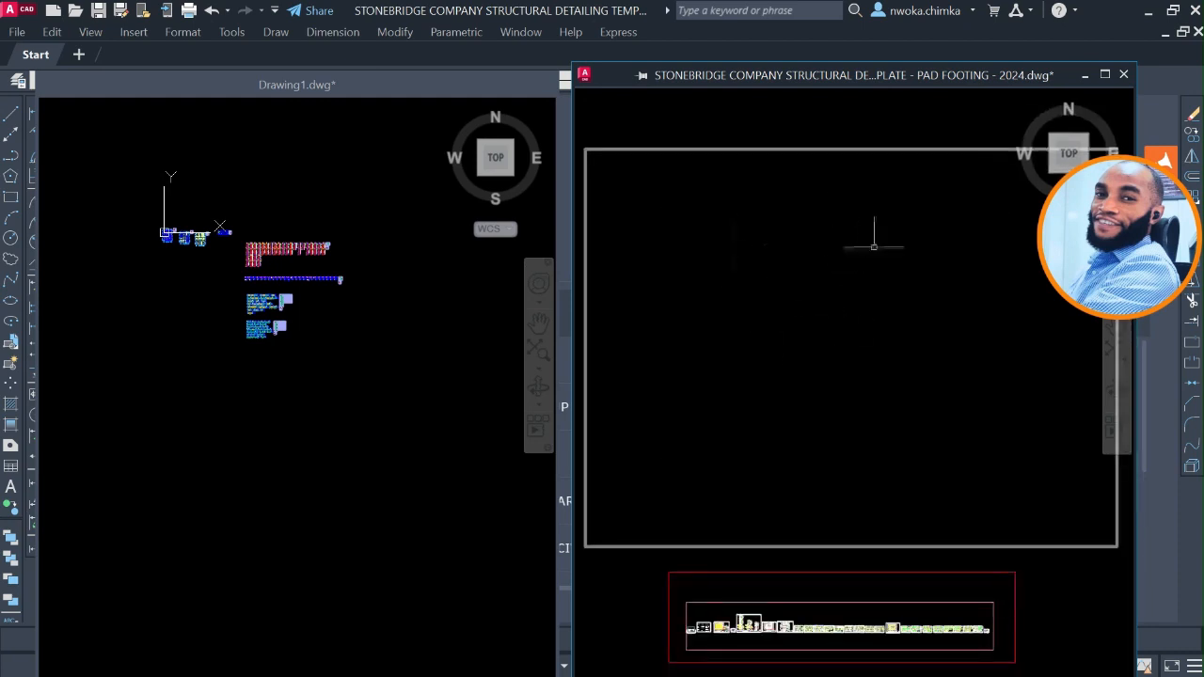
pyautogui.scroll(-2, 696, 179)
pyautogui.scroll(4, 723, 193)
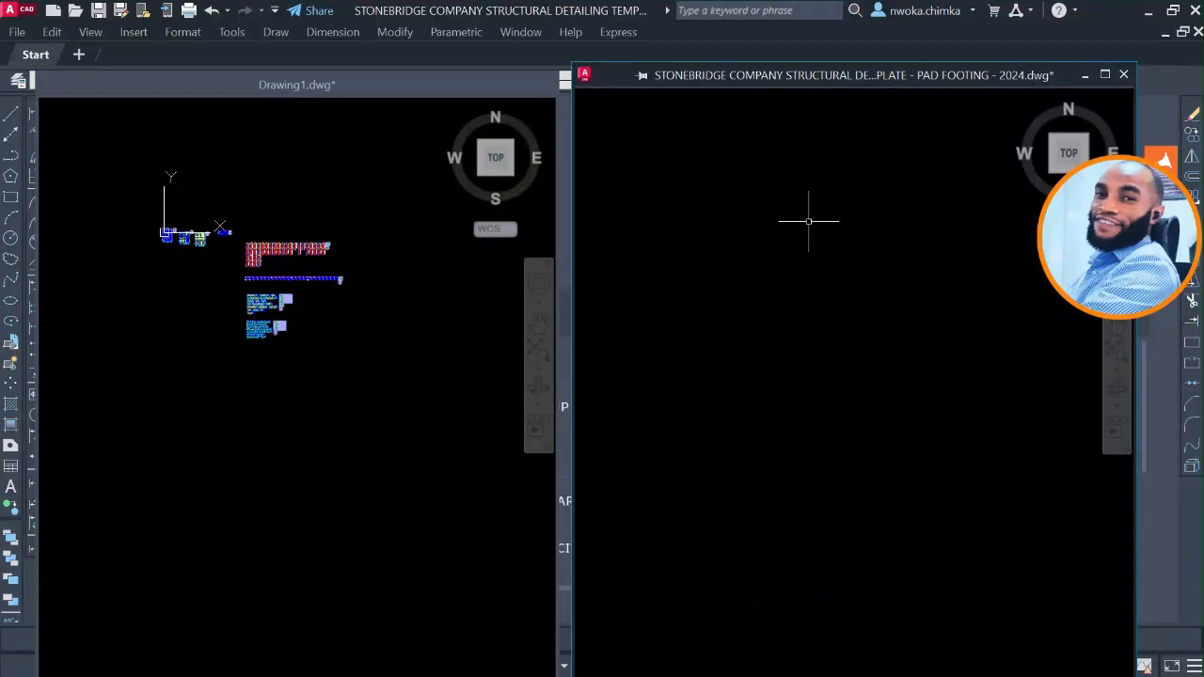
pyautogui.scroll(-2, 808, 221)
pyautogui.rightClick(747, 201)
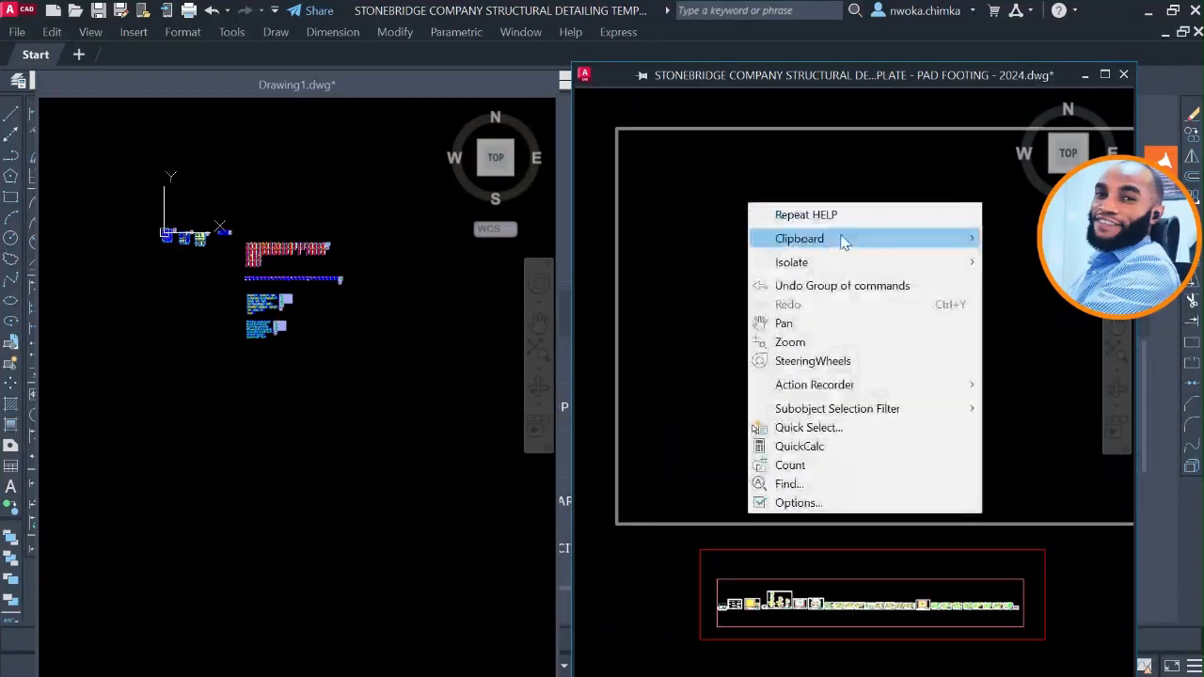
pyautogui.moveTo(842, 236)
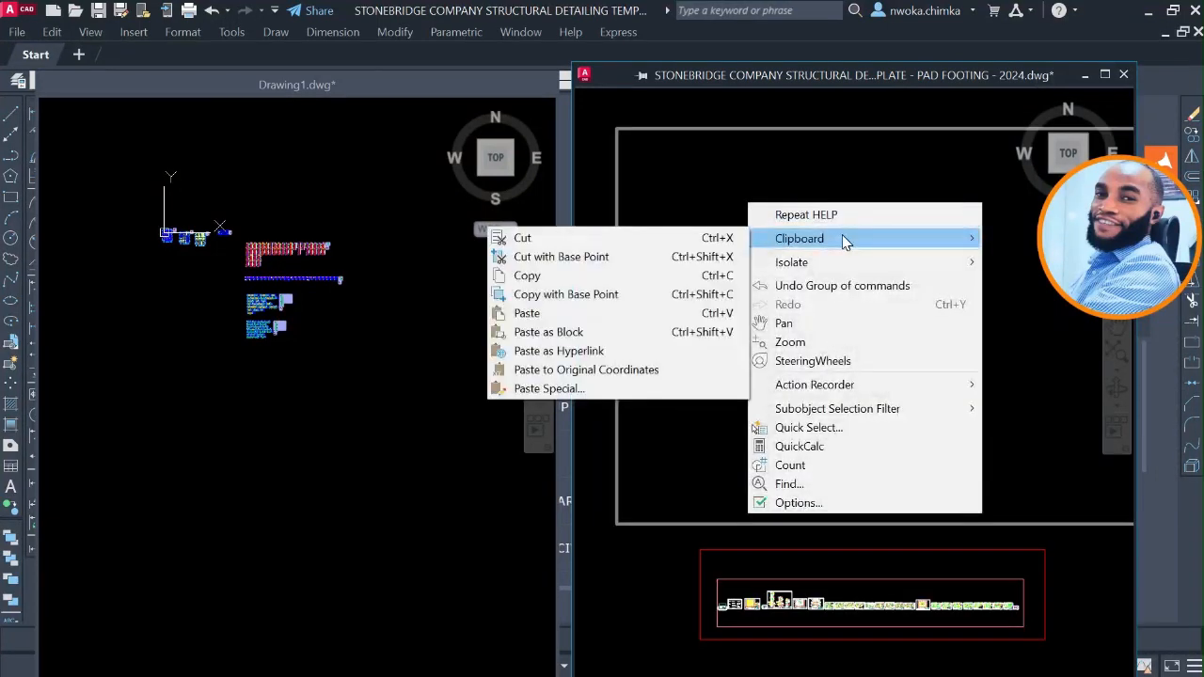
pyautogui.click(628, 316)
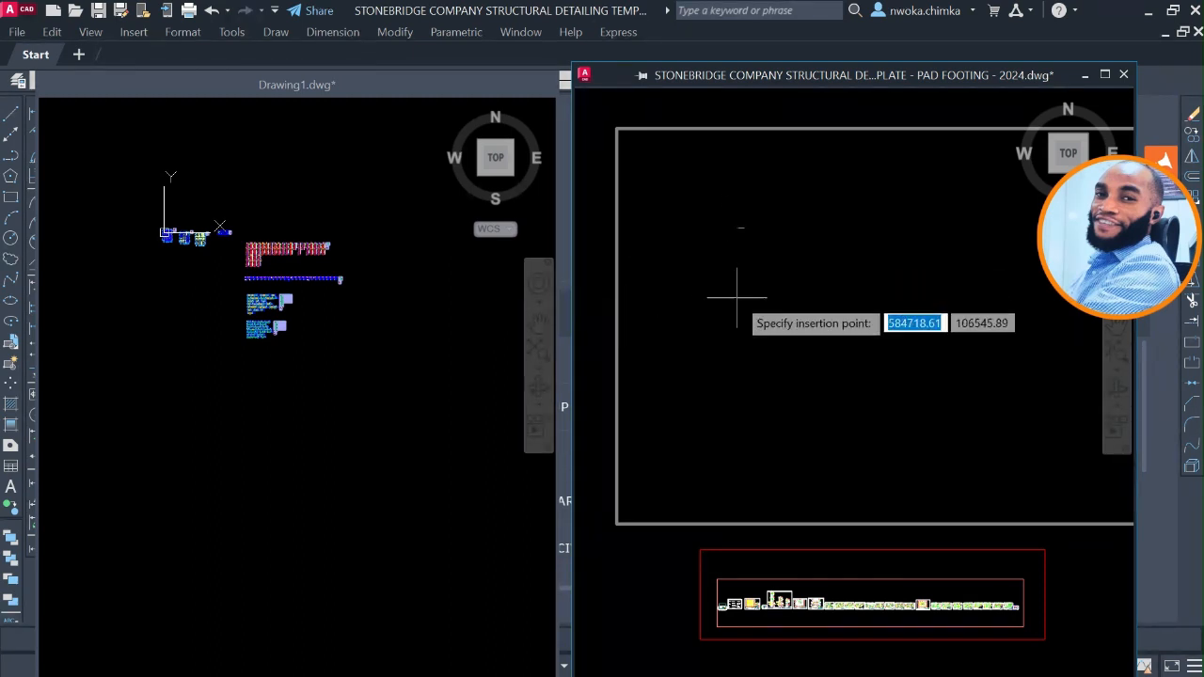
pyautogui.press('Escape')
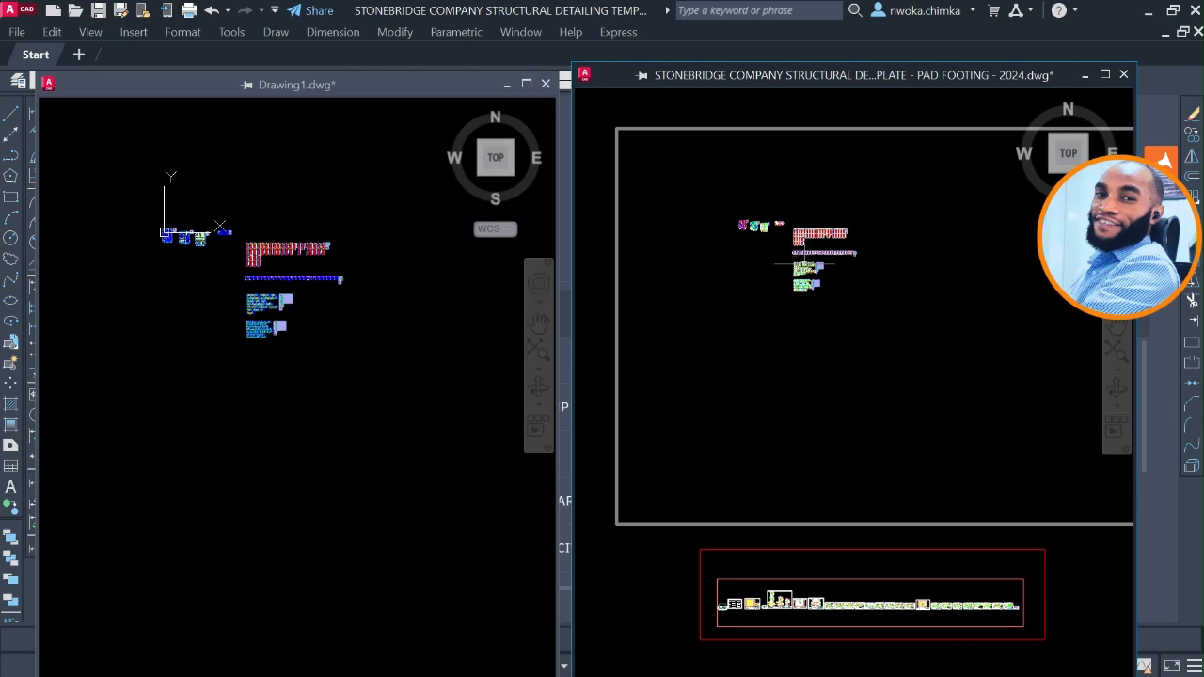
# Examine the pasted beam details in the template up close, and the original beam details around 1B1 in Drawing1.
pyautogui.scroll(10, 804, 264)
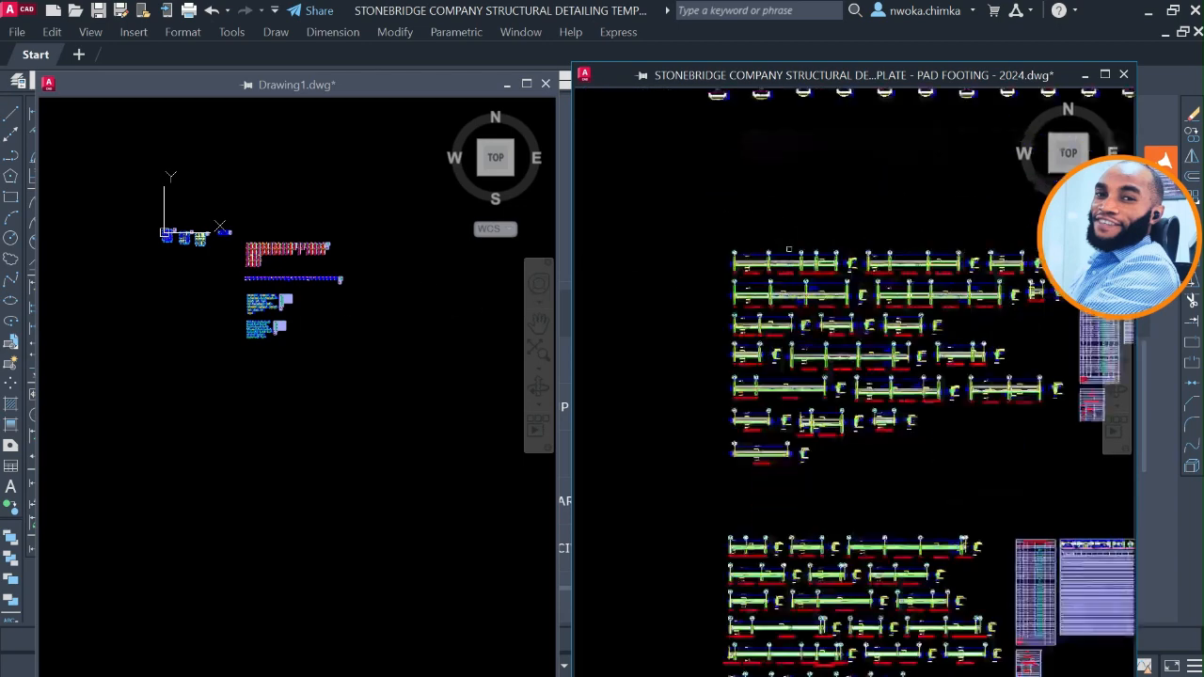
pyautogui.scroll(8, 730, 365)
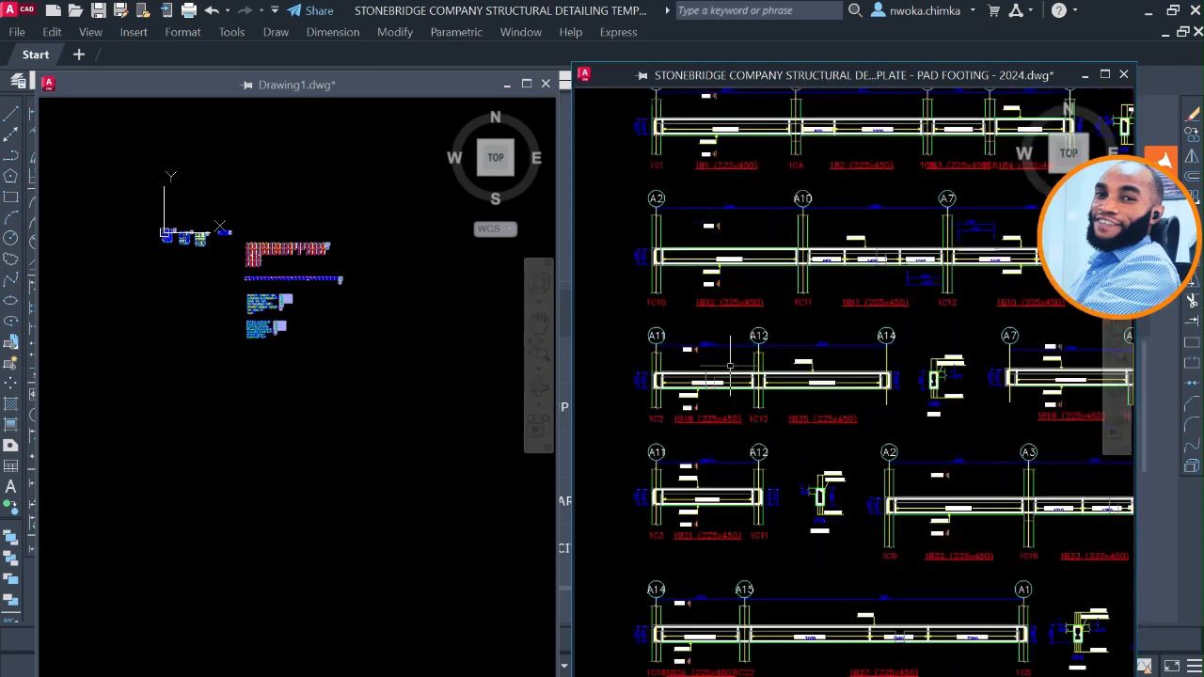
pyautogui.scroll(4, 681, 378)
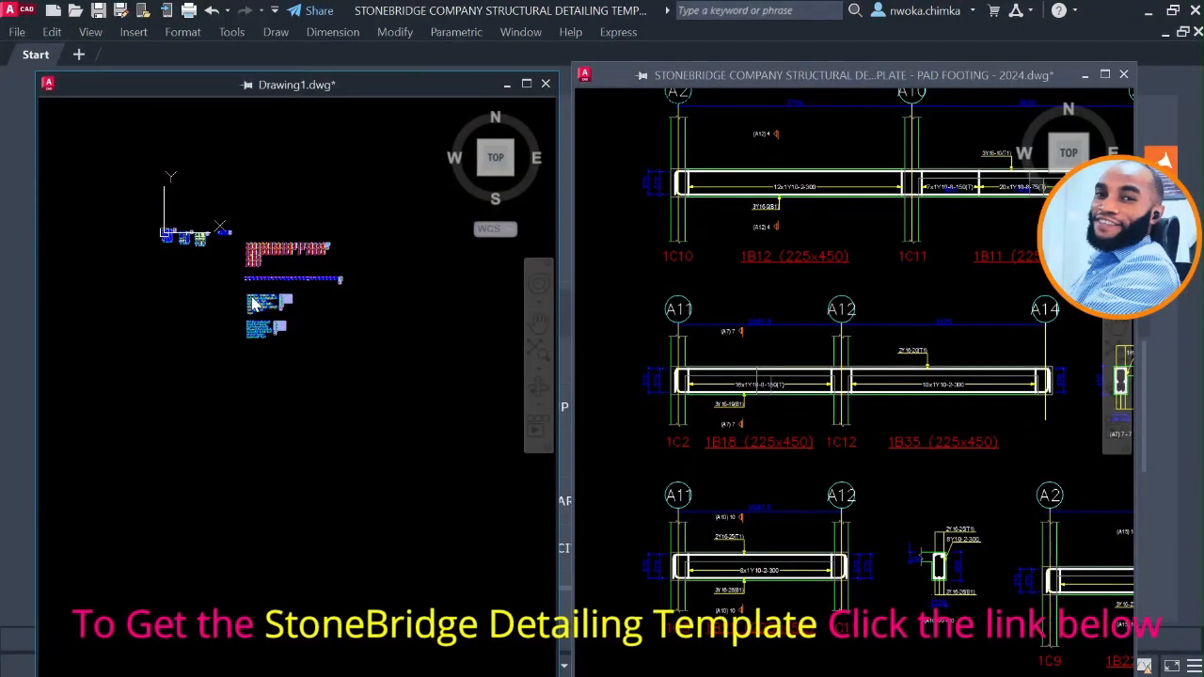
pyautogui.scroll(4, 252, 299)
pyautogui.scroll(5, 254, 287)
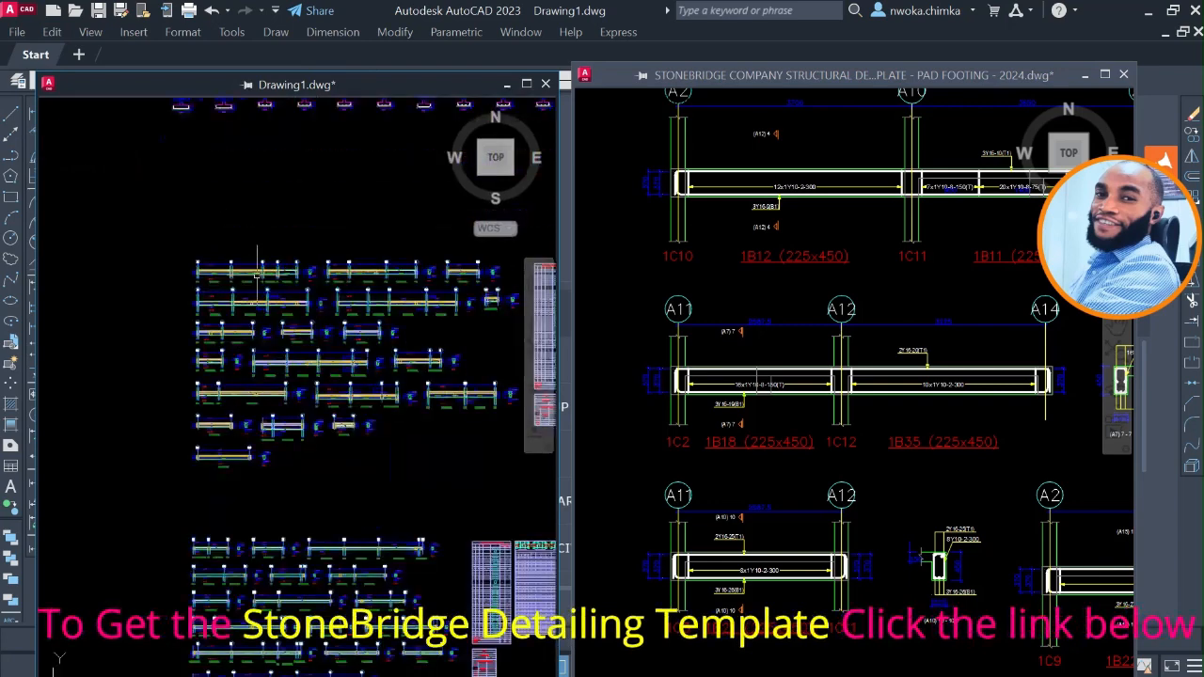
pyautogui.scroll(2, 257, 273)
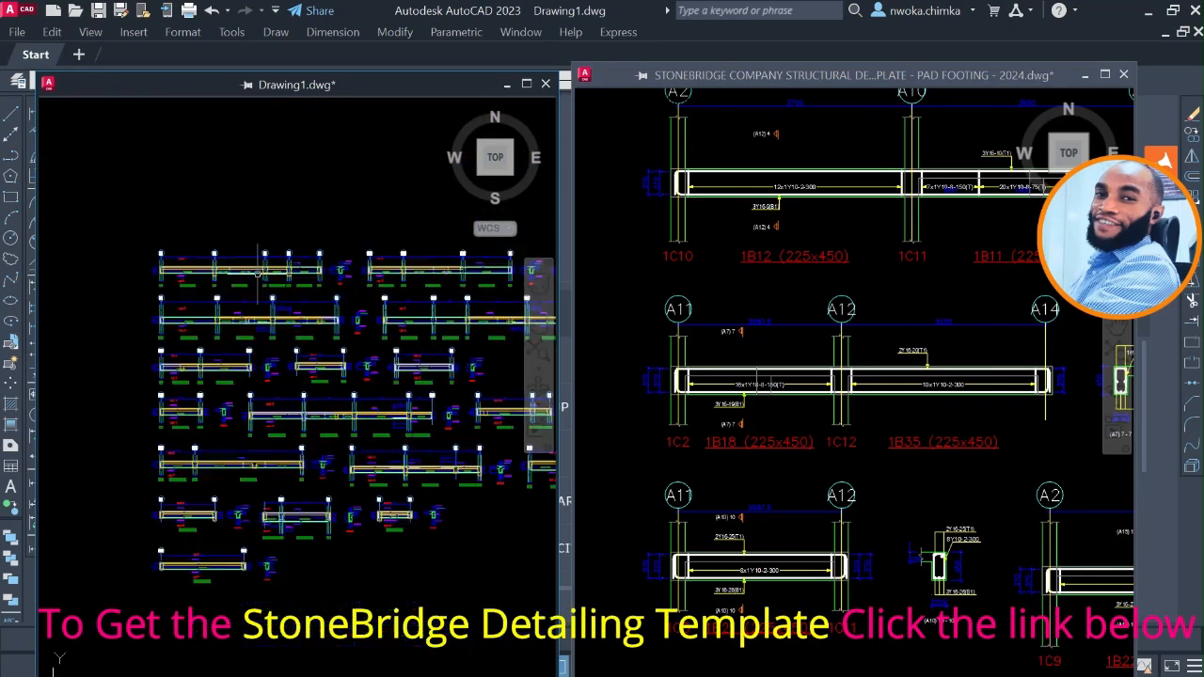
pyautogui.scroll(5, 156, 282)
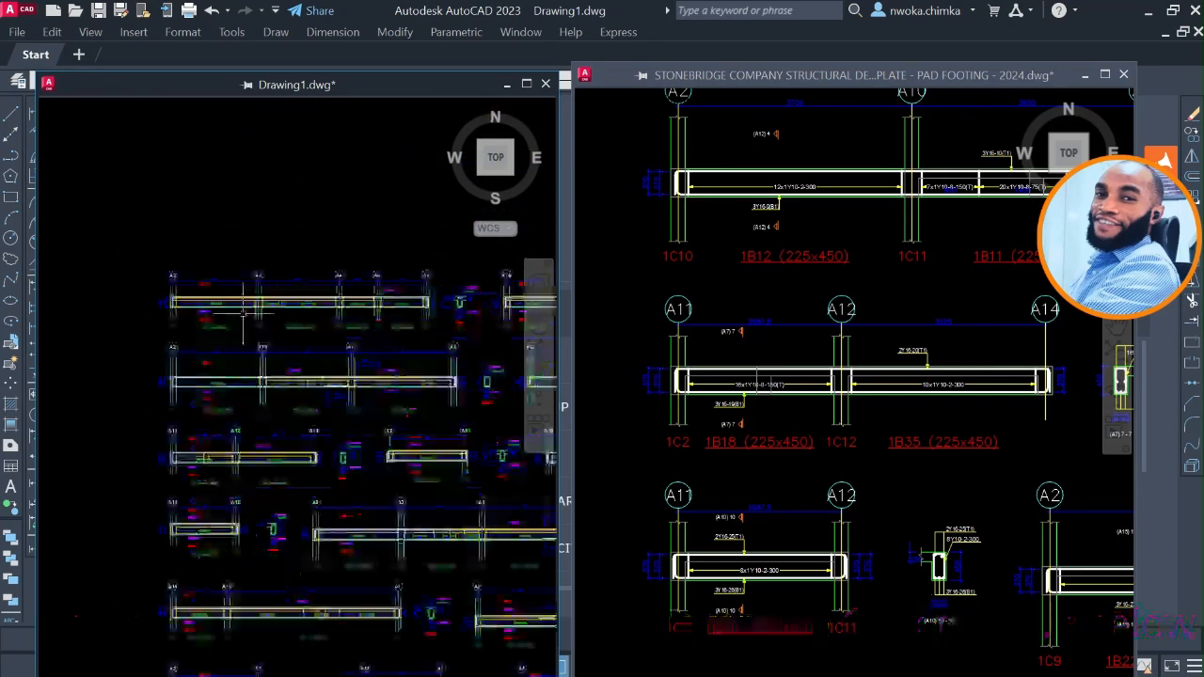
pyautogui.scroll(2, 150, 294)
pyautogui.moveTo(149, 285); pyautogui.dragTo(202, 276, button='middle')
pyautogui.scroll(2, 160, 202)
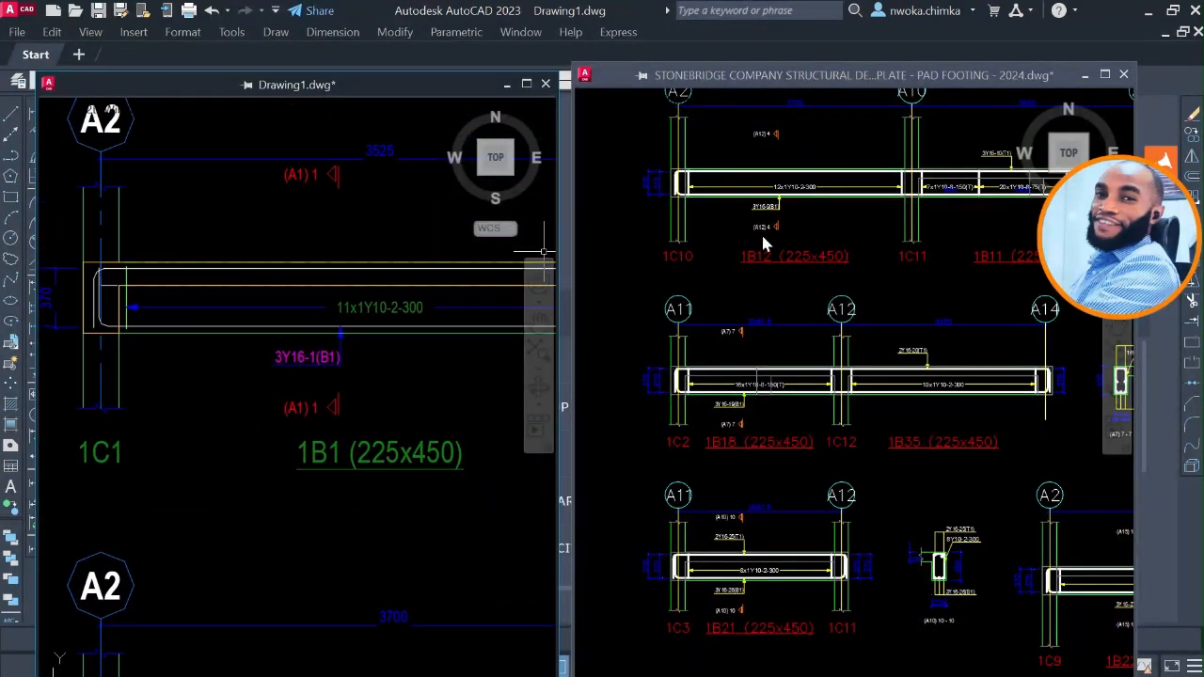
# Compare grid bubbles, text, dimensions and rebar styling of pasted beam 1B18 in the template with beam 1B1 in Drawing1.
pyautogui.click(698, 369)
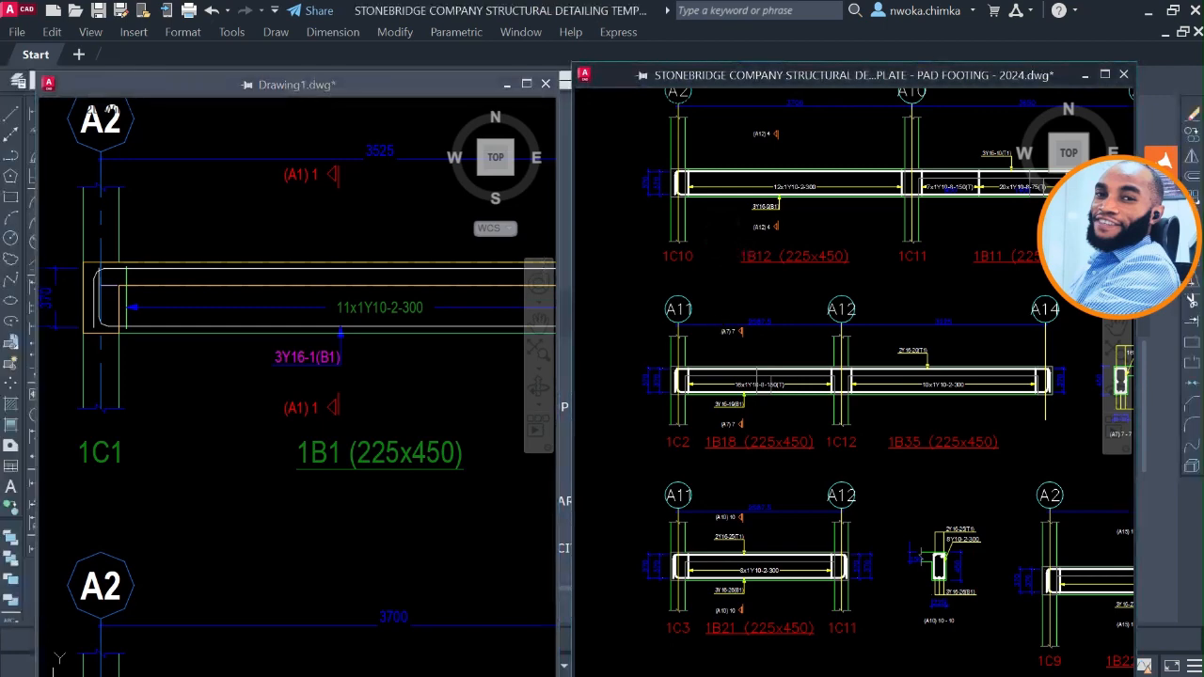
pyautogui.scroll(2, 698, 368)
pyautogui.moveTo(707, 325); pyautogui.dragTo(752, 367, button='middle')
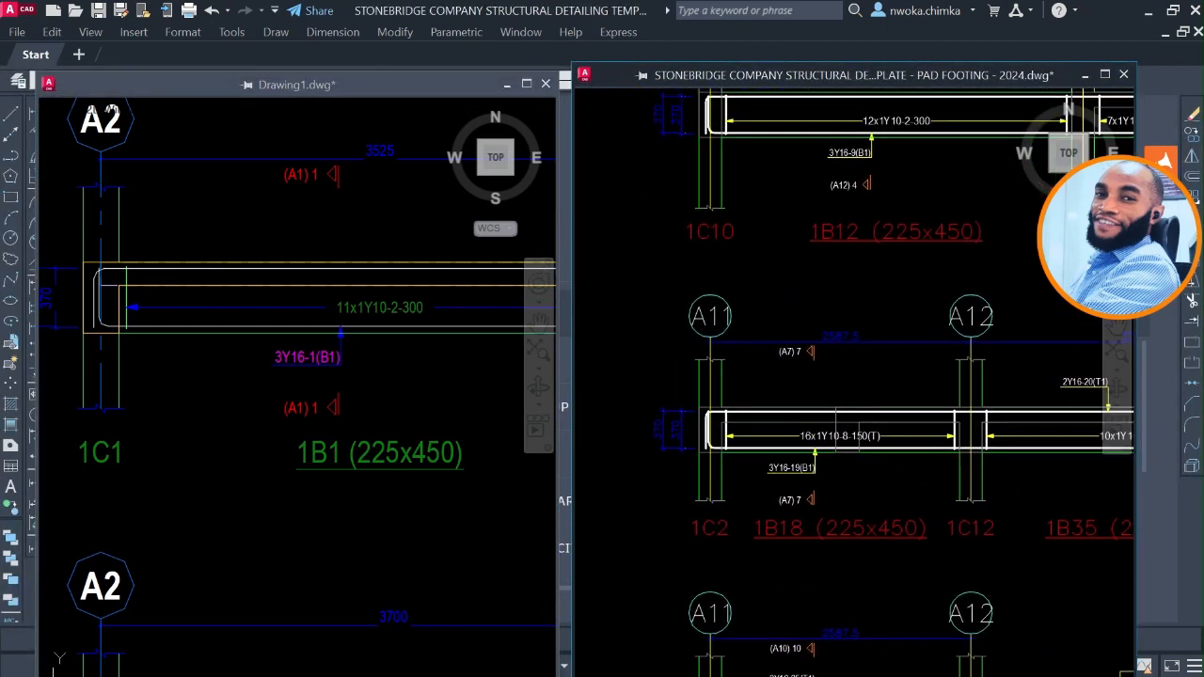
pyautogui.scroll(2, 709, 316)
pyautogui.moveTo(224, 225); pyautogui.dragTo(255, 339, button='middle')
pyautogui.scroll(2, 141, 225)
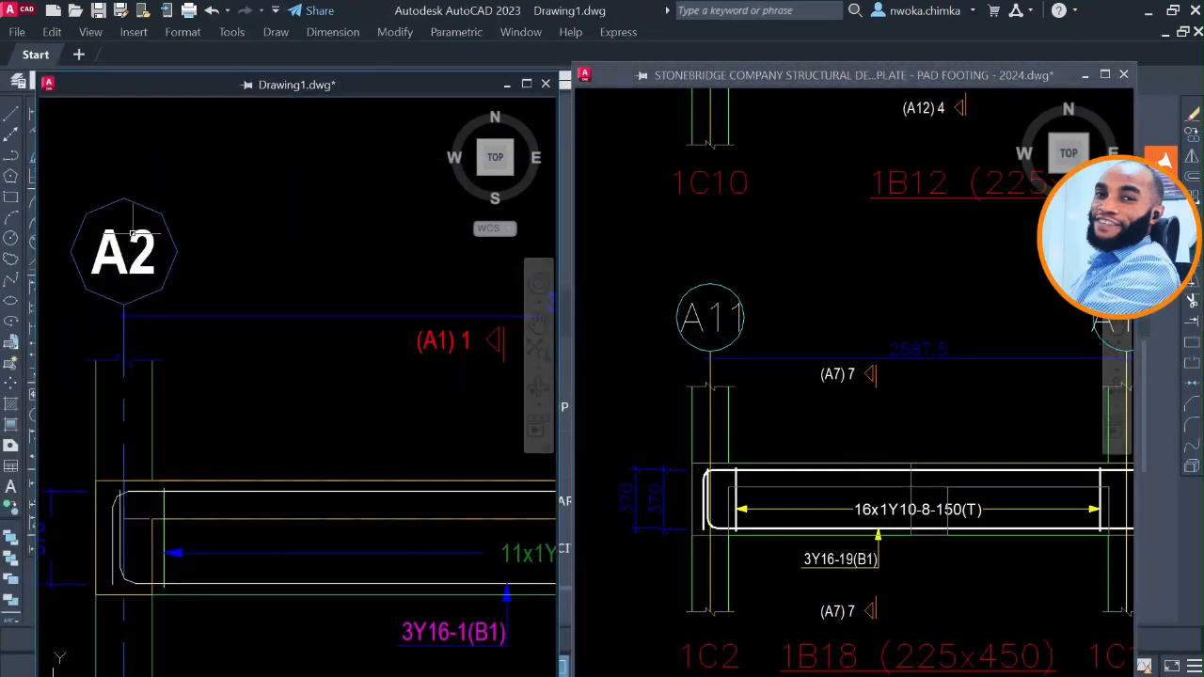
pyautogui.scroll(-2, 131, 233)
pyautogui.scroll(2, 137, 388)
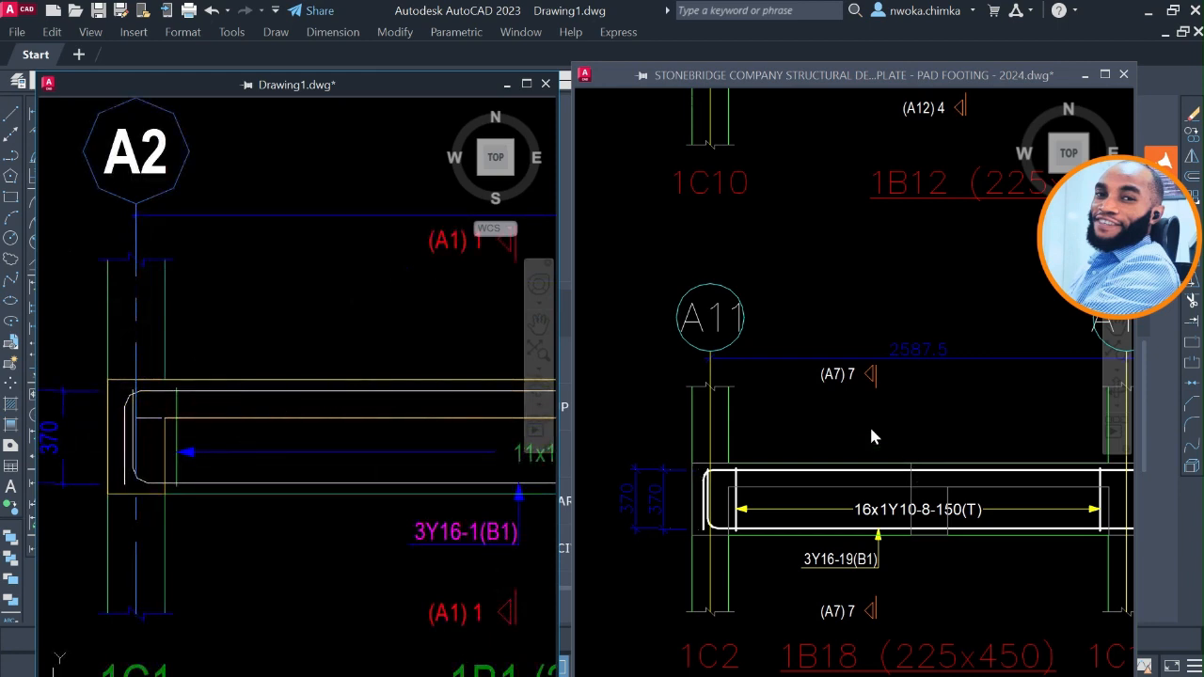
pyautogui.click(840, 402)
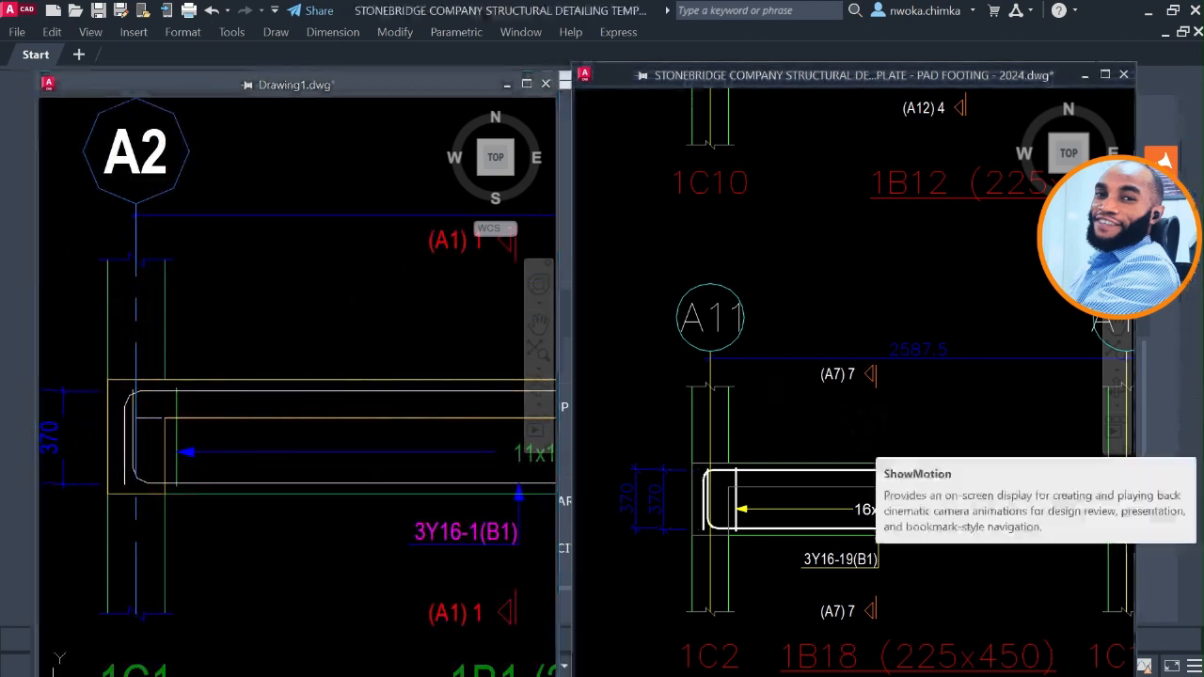
# Look over the full set of exported drawings in Drawing1, and examine beam 1B1 between grids A2 and A3.
pyautogui.click(239, 288)
pyautogui.scroll(-4, 242, 278)
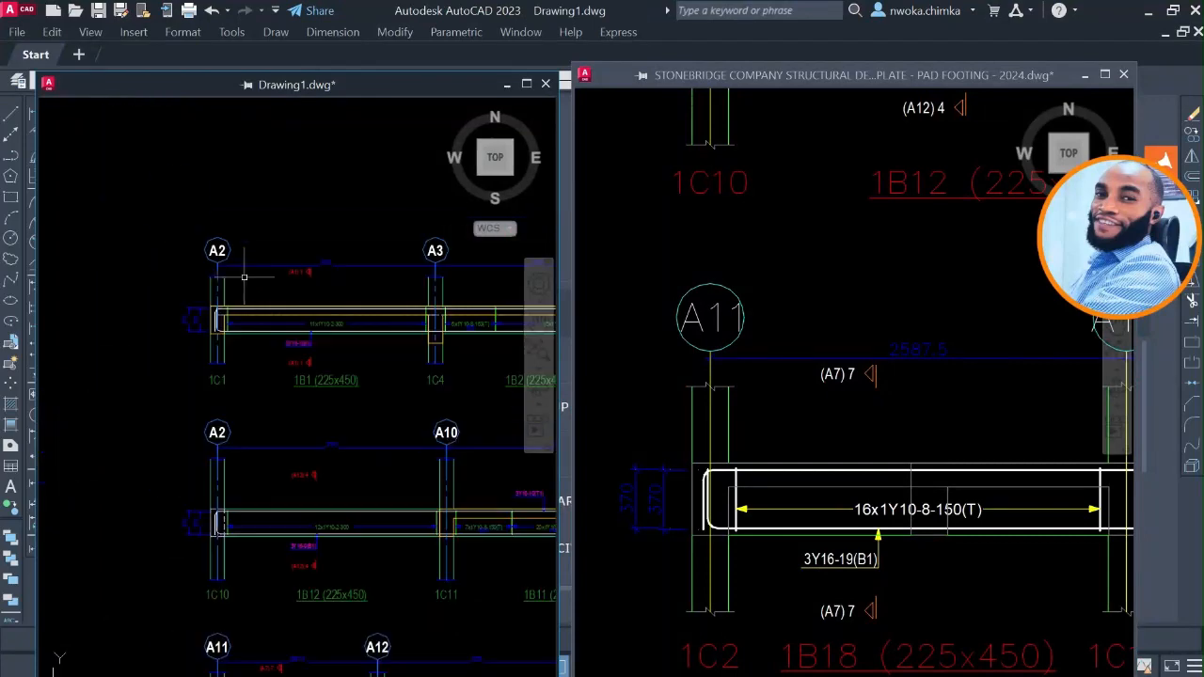
pyautogui.scroll(-4, 245, 272)
pyautogui.moveTo(306, 285); pyautogui.dragTo(251, 268, button='middle')
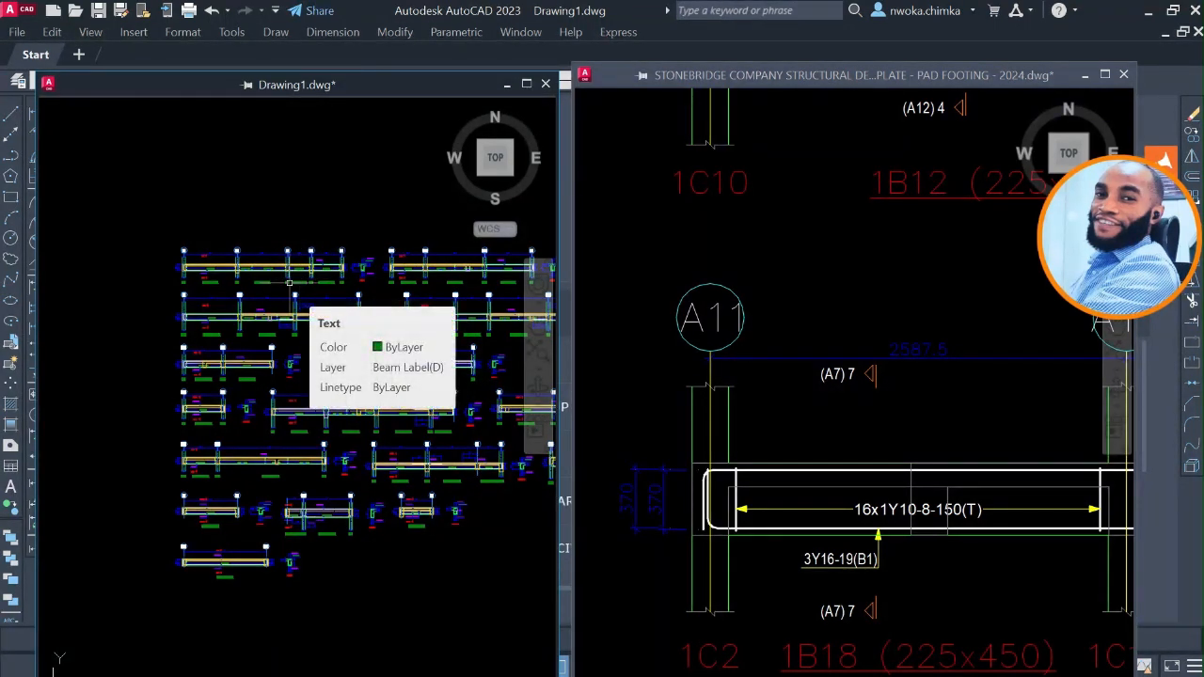
pyautogui.scroll(-3, 283, 278)
pyautogui.moveTo(273, 248); pyautogui.dragTo(266, 320, button='middle')
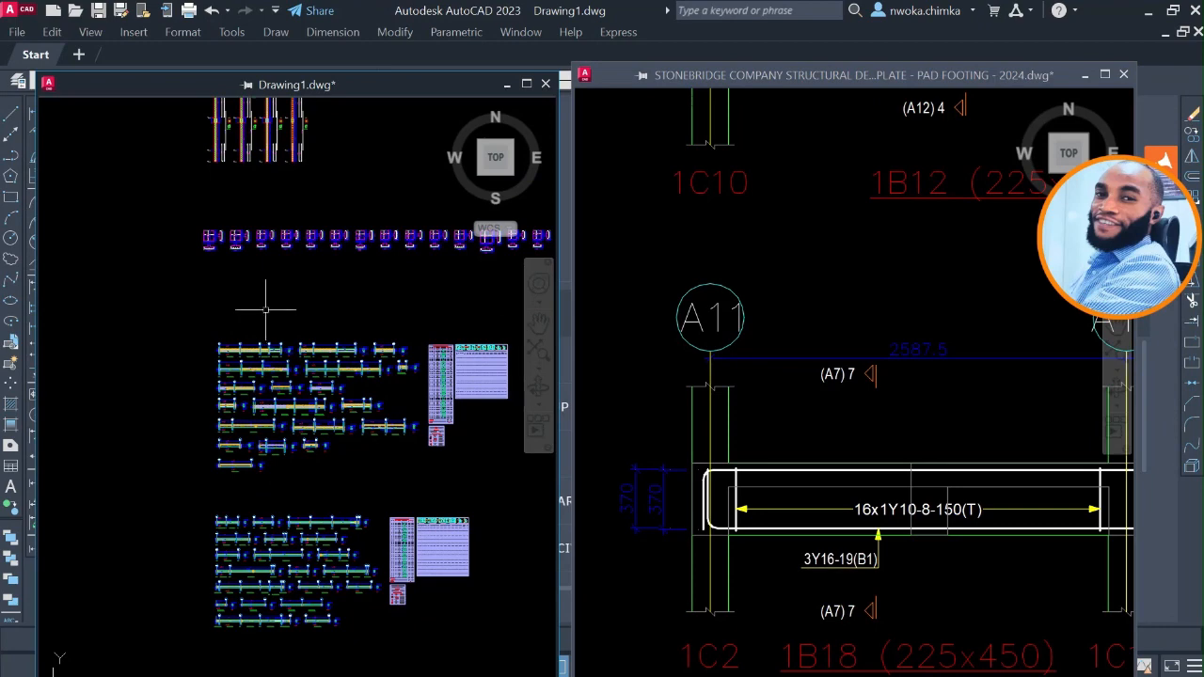
pyautogui.scroll(4, 240, 356)
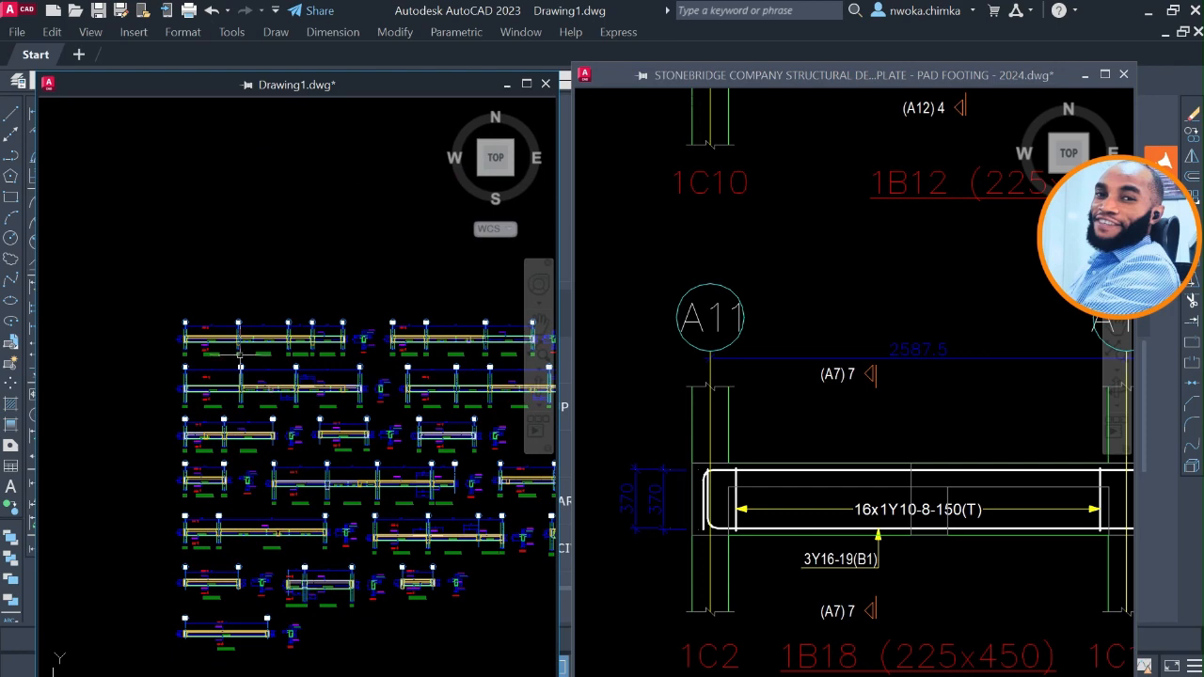
pyautogui.scroll(2, 240, 356)
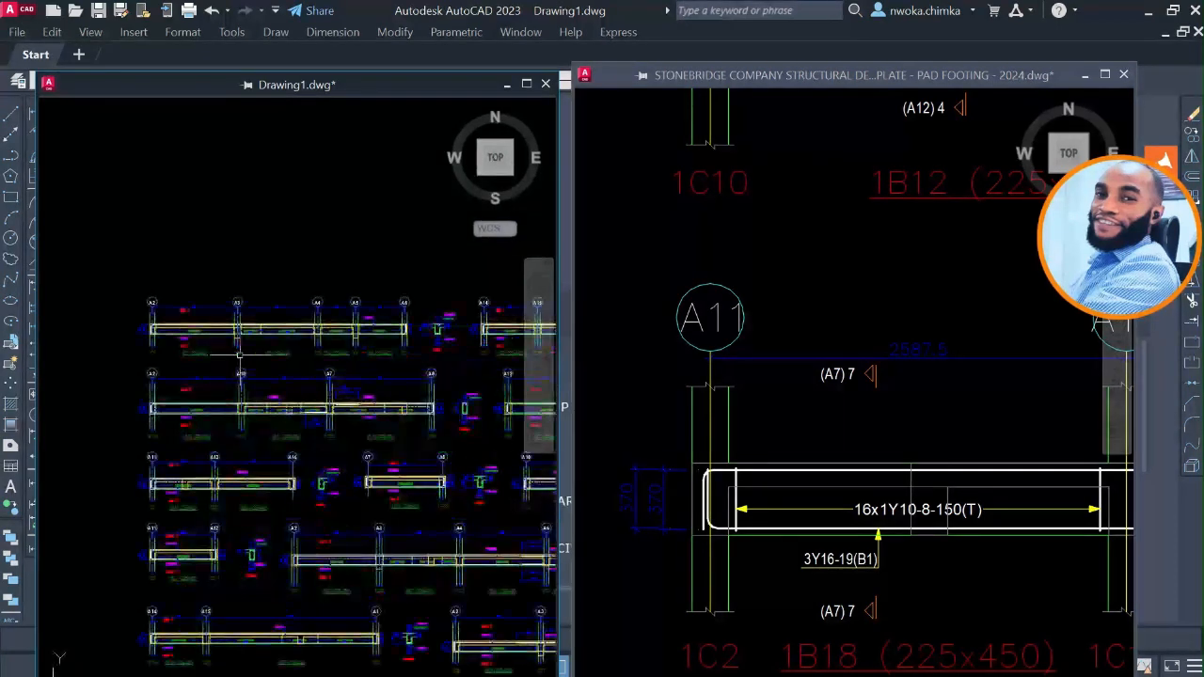
pyautogui.click(833, 295)
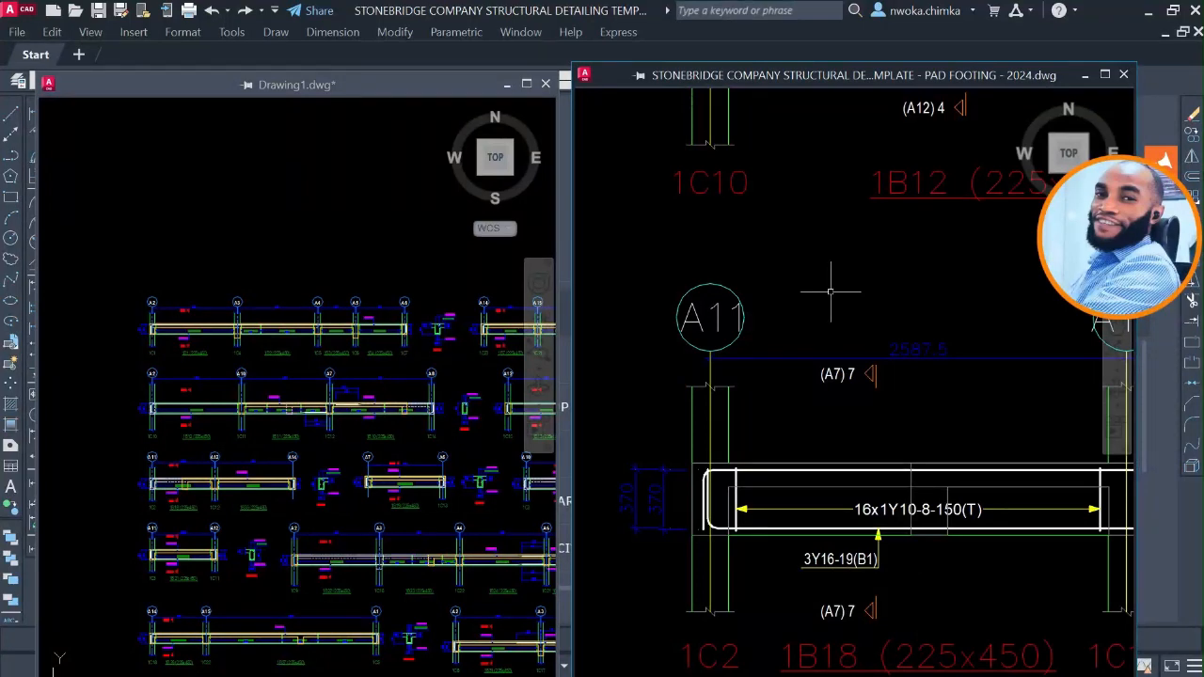
pyautogui.click(225, 341)
pyautogui.scroll(2, 225, 341)
pyautogui.scroll(2, 166, 327)
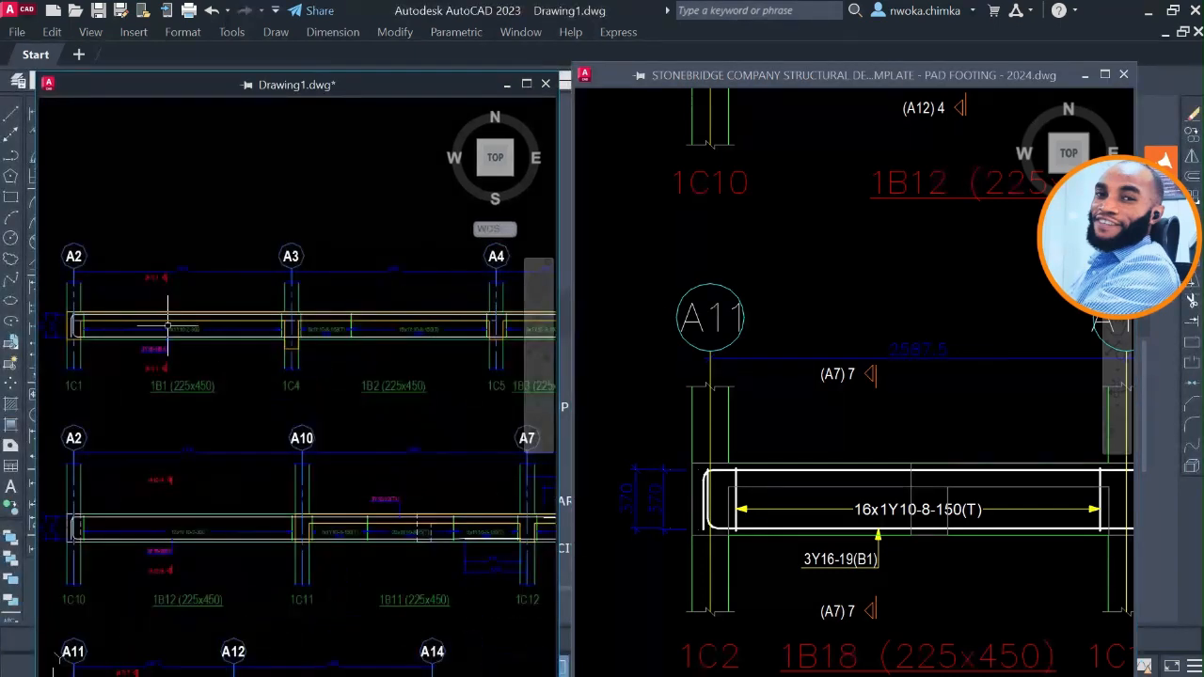
pyautogui.moveTo(175, 326); pyautogui.dragTo(235, 337, button='middle')
pyautogui.scroll(2, 230, 329)
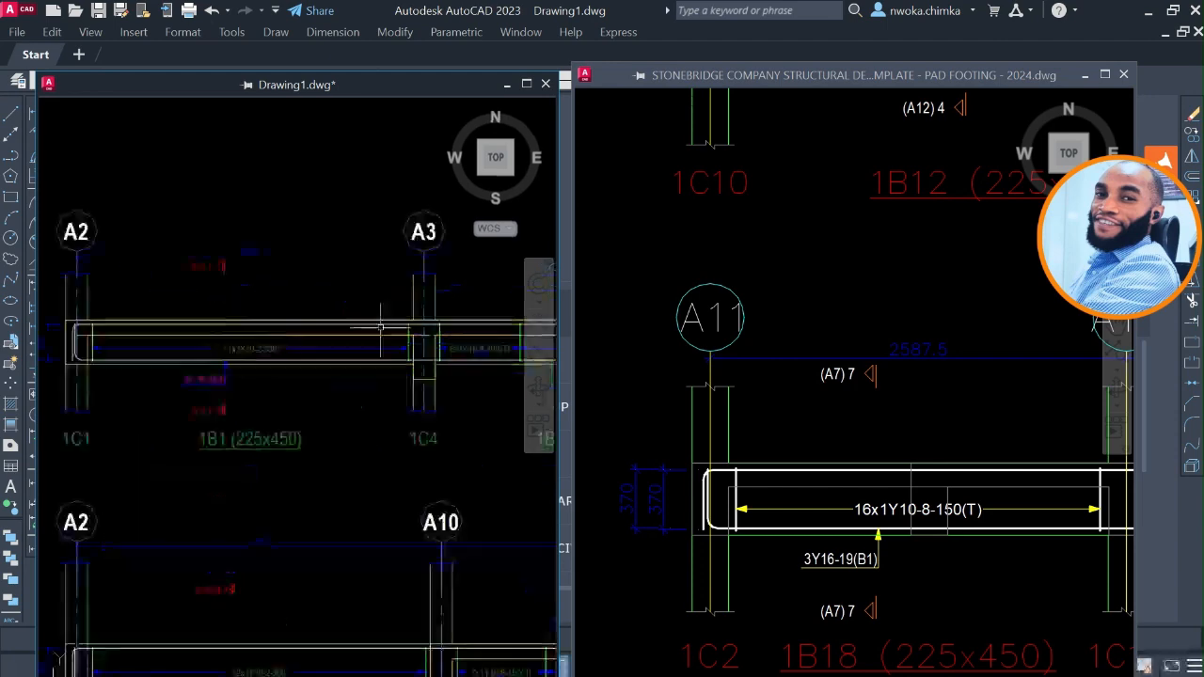
# Copy the 1B21 beam detail and its cross-section between grids A11 and A12 in Drawing1 to the clipboard.
pyautogui.scroll(-5, 777, 326)
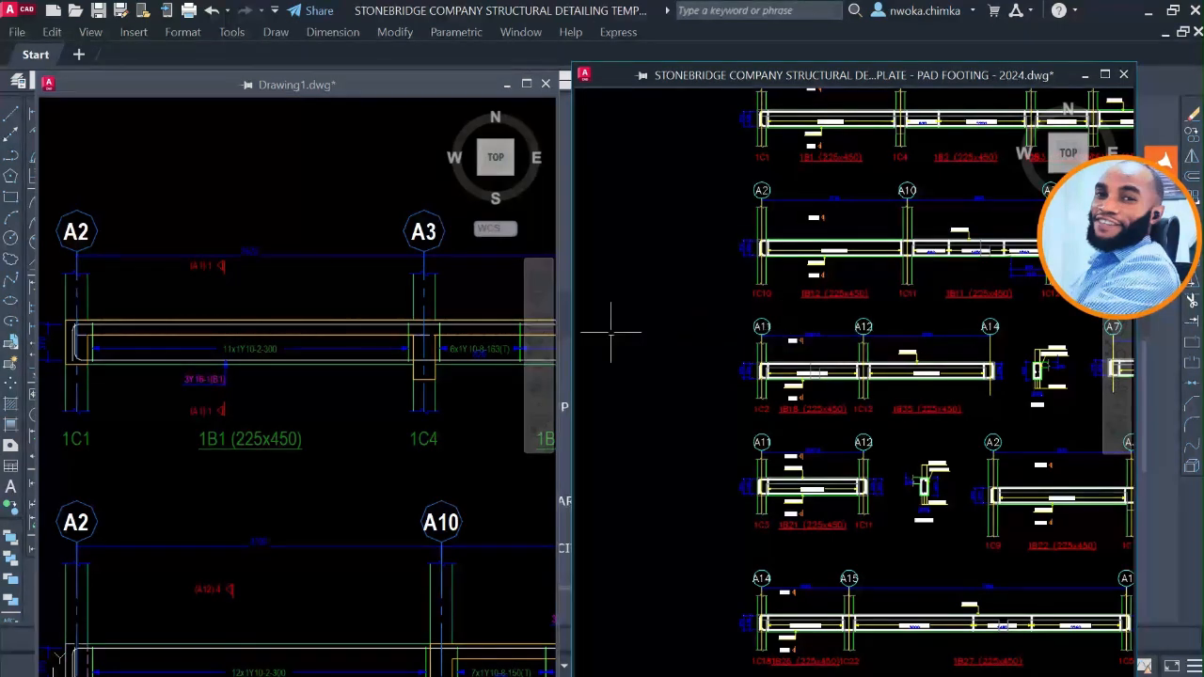
pyautogui.moveTo(725, 342); pyautogui.dragTo(1061, 346, button='middle')
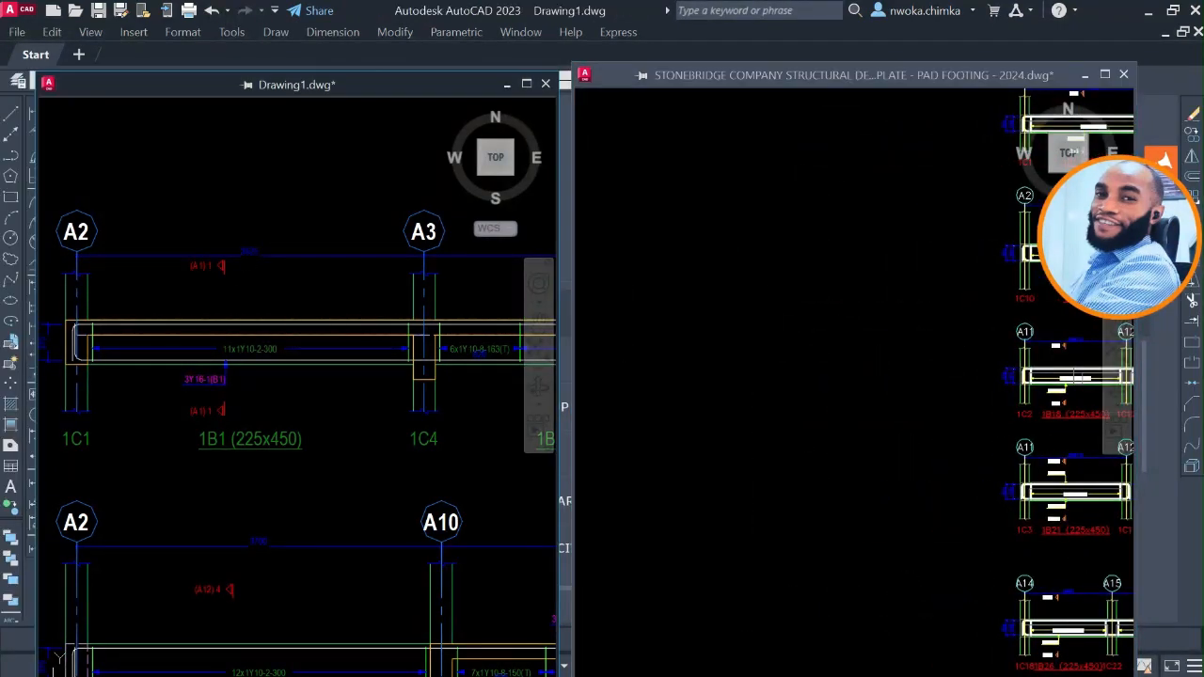
pyautogui.scroll(-2, 223, 271)
pyautogui.scroll(-3, 266, 227)
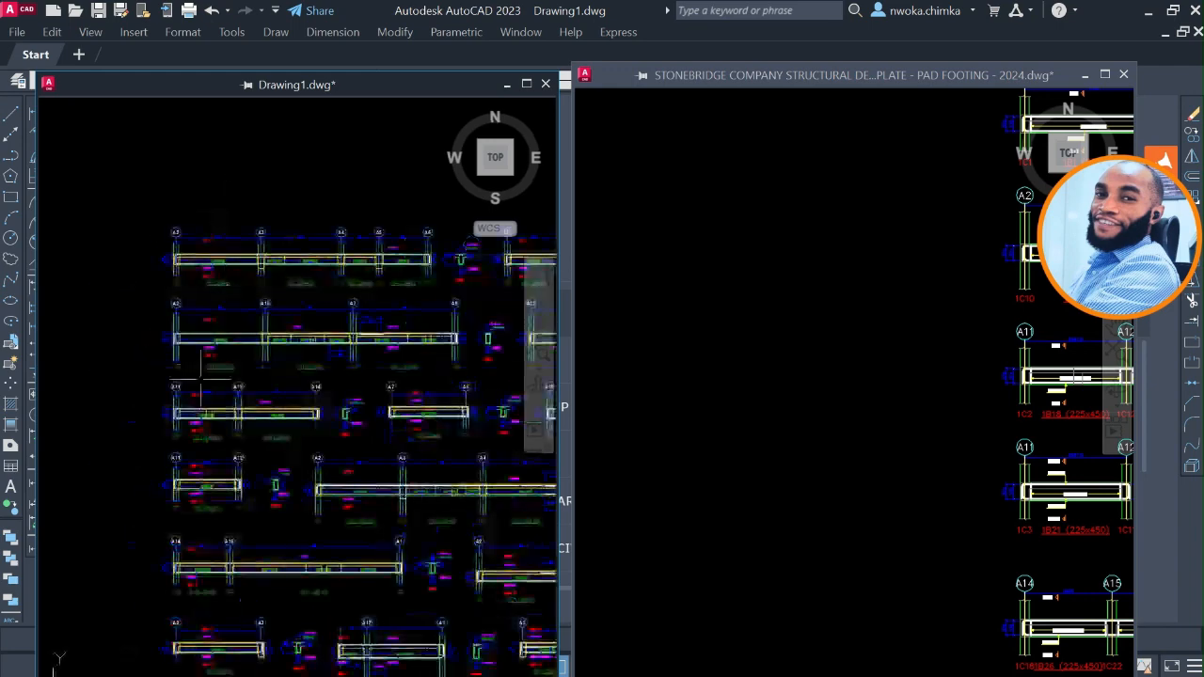
pyautogui.scroll(3, 242, 425)
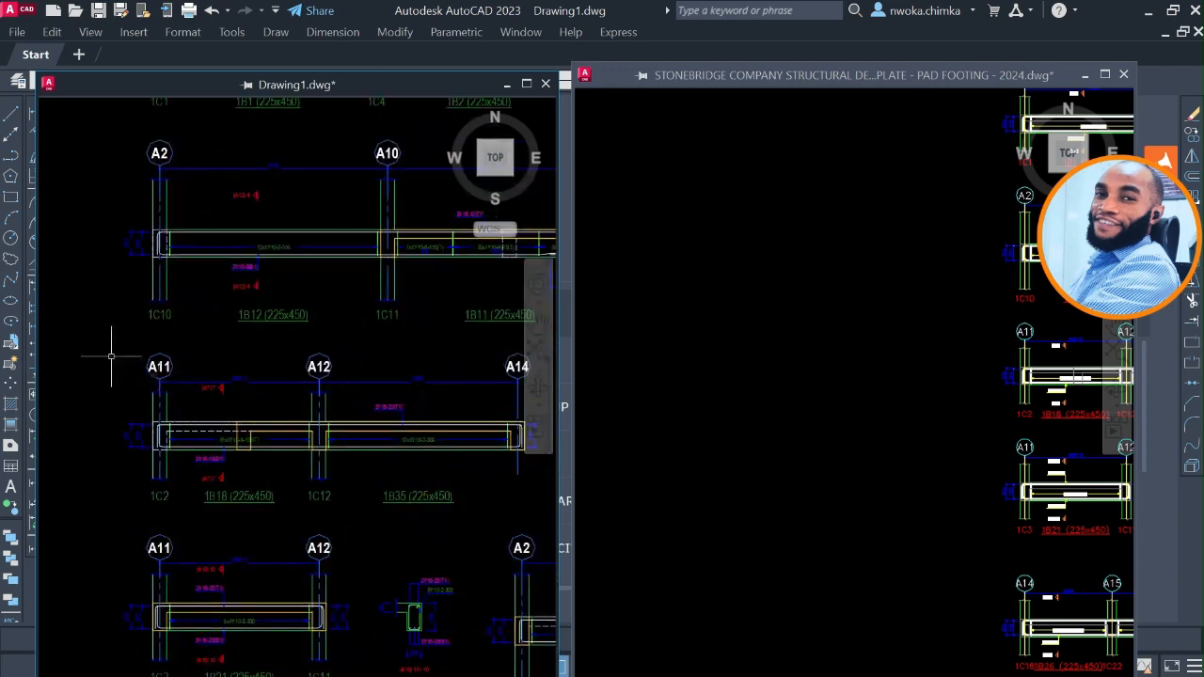
pyautogui.scroll(-3, 111, 356)
pyautogui.scroll(3, 116, 479)
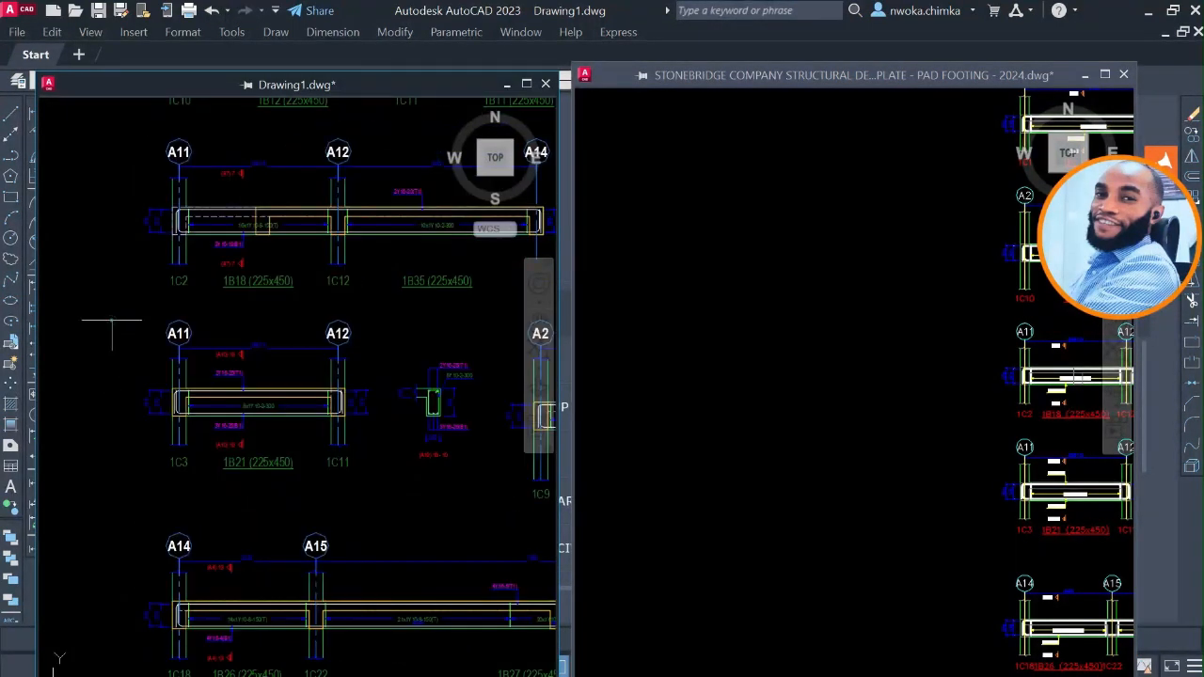
pyautogui.click(111, 320)
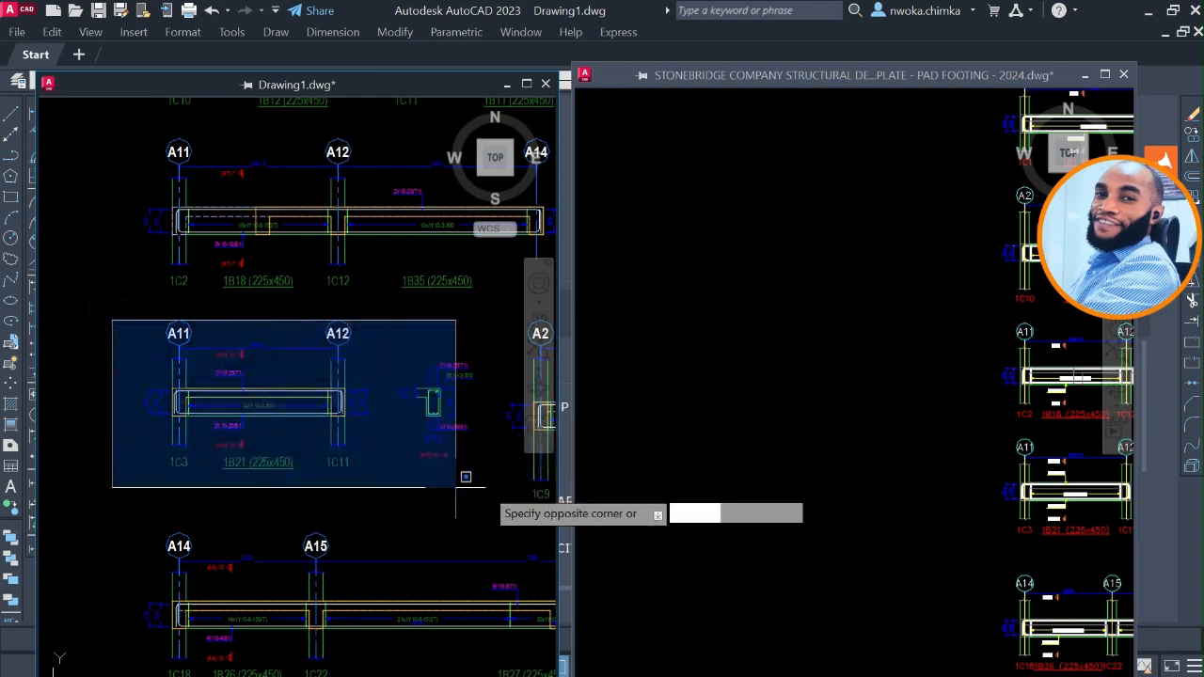
pyautogui.click(484, 488)
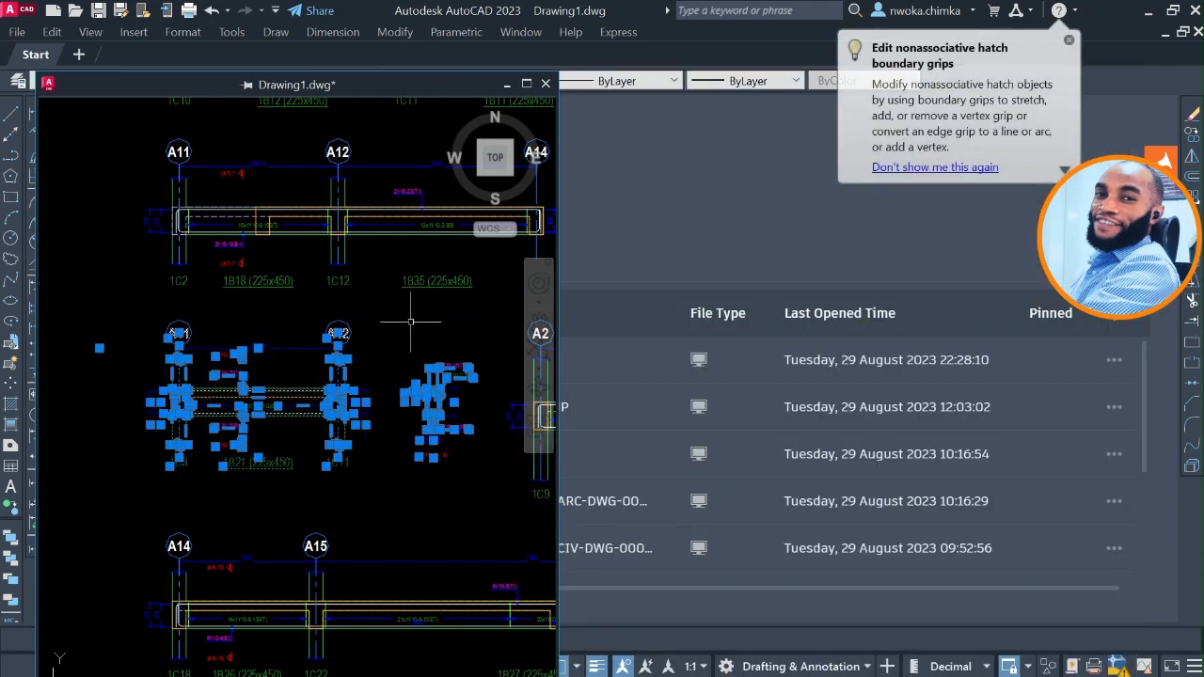
pyautogui.click(410, 322)
pyautogui.click(123, 428)
pyautogui.rightClick(129, 336)
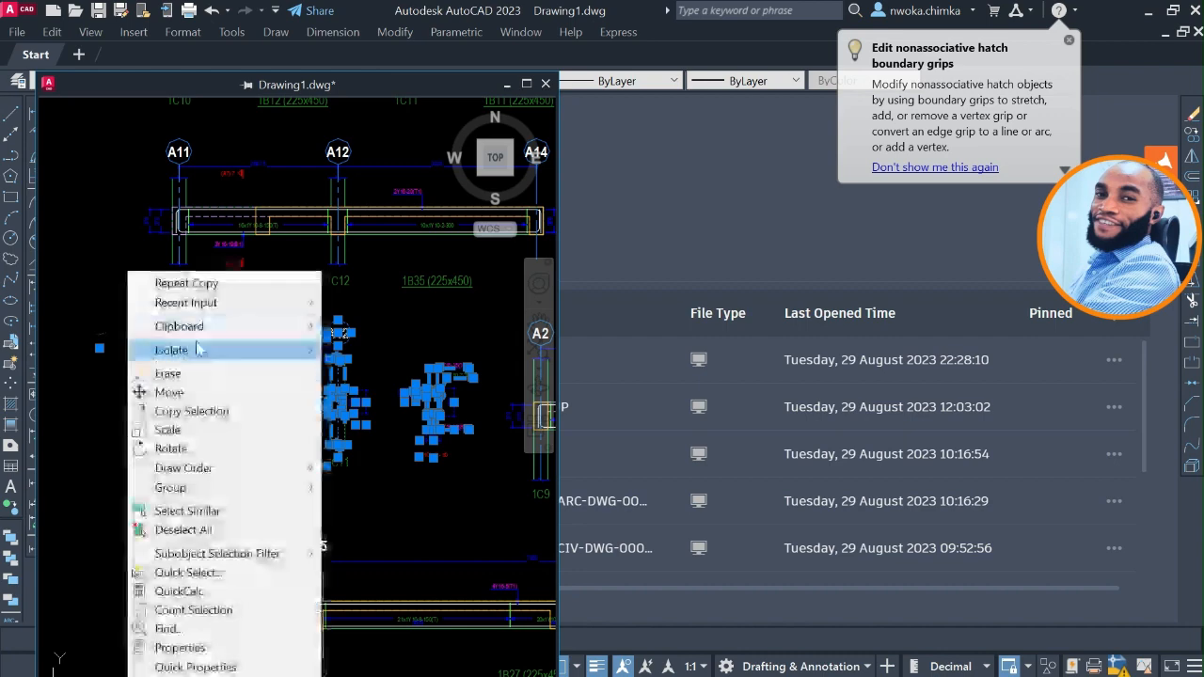
pyautogui.moveTo(215, 326)
pyautogui.click(359, 364)
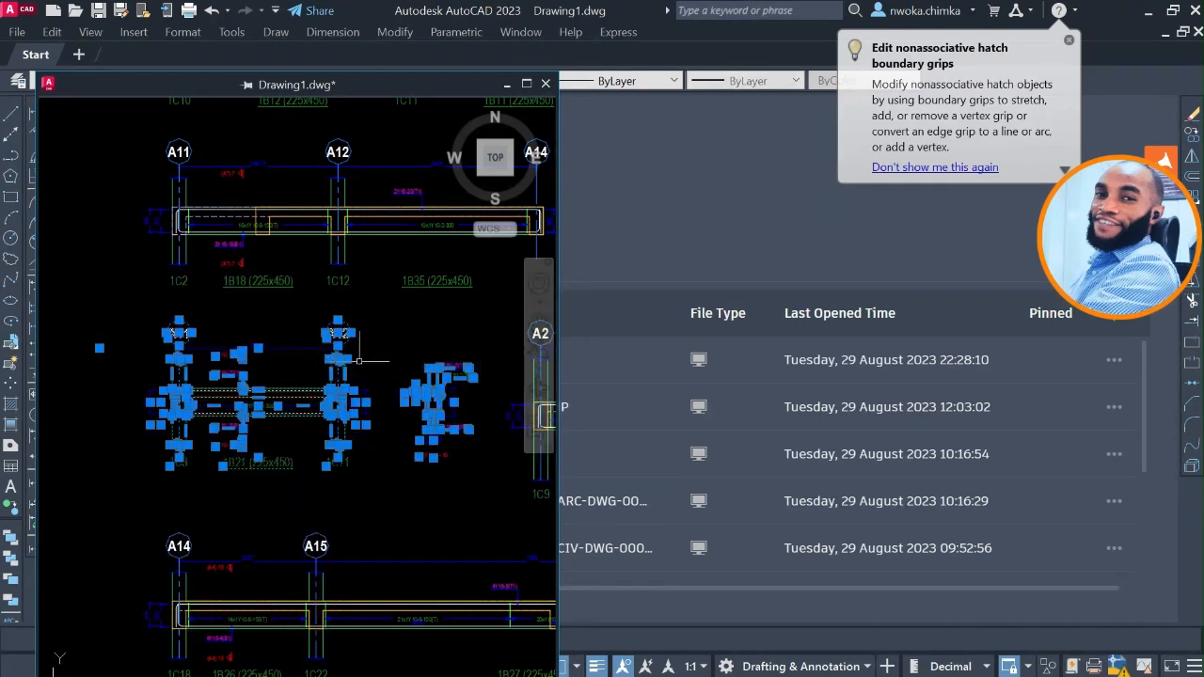
# Return to the pad footing template and paste the 1B21 detail in the empty space left of the existing beam details.
pyautogui.press('super')
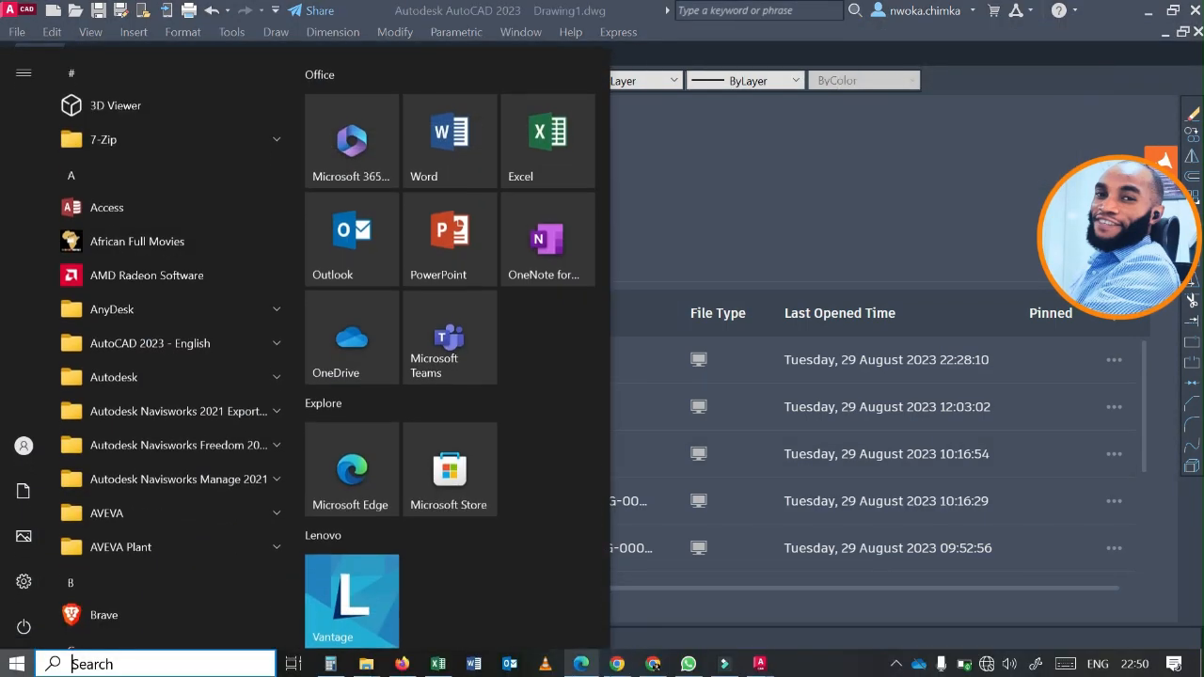
pyautogui.moveTo(761, 666)
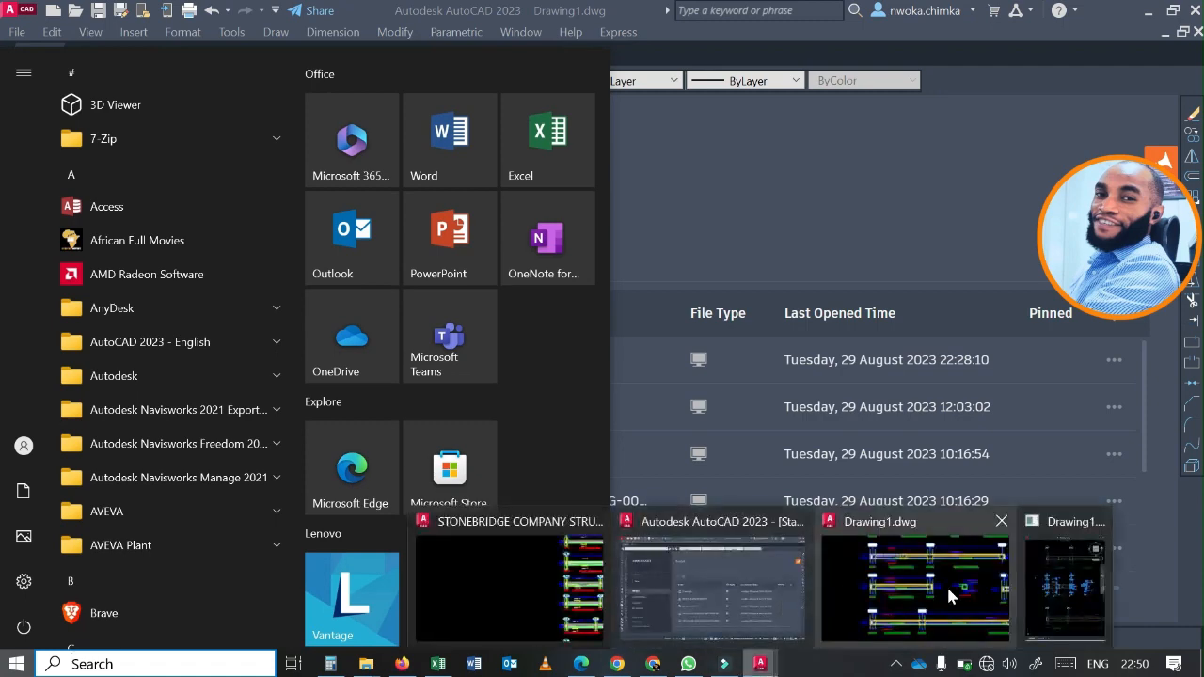
pyautogui.click(538, 593)
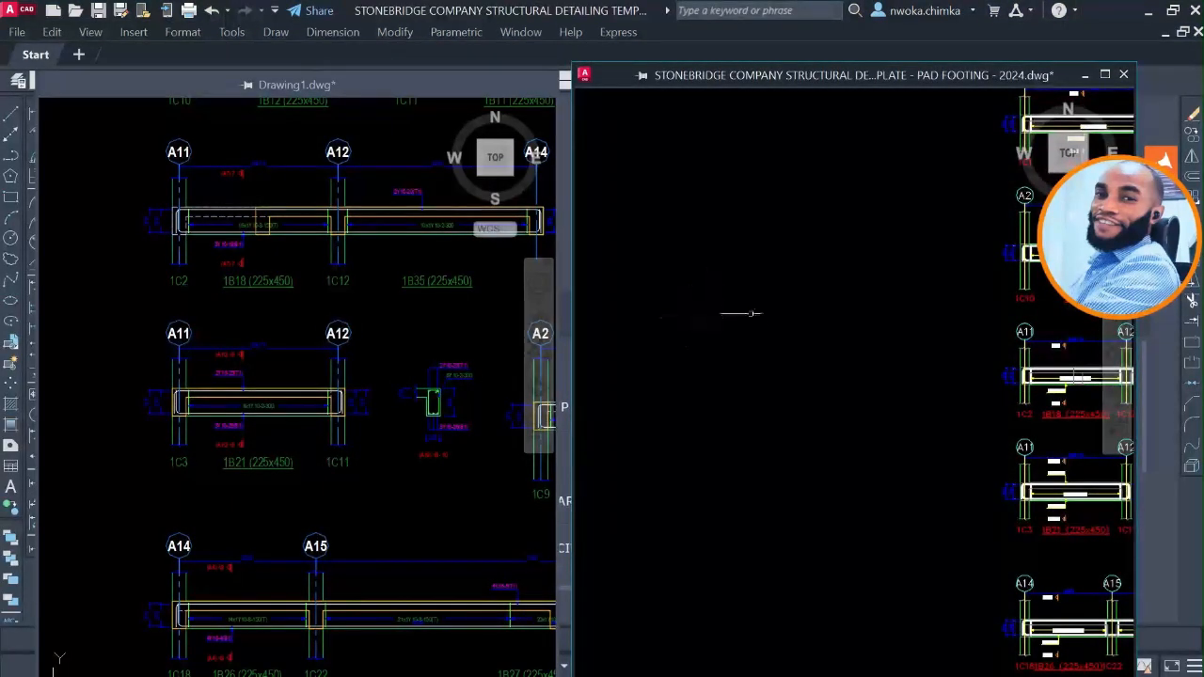
pyautogui.rightClick(700, 260)
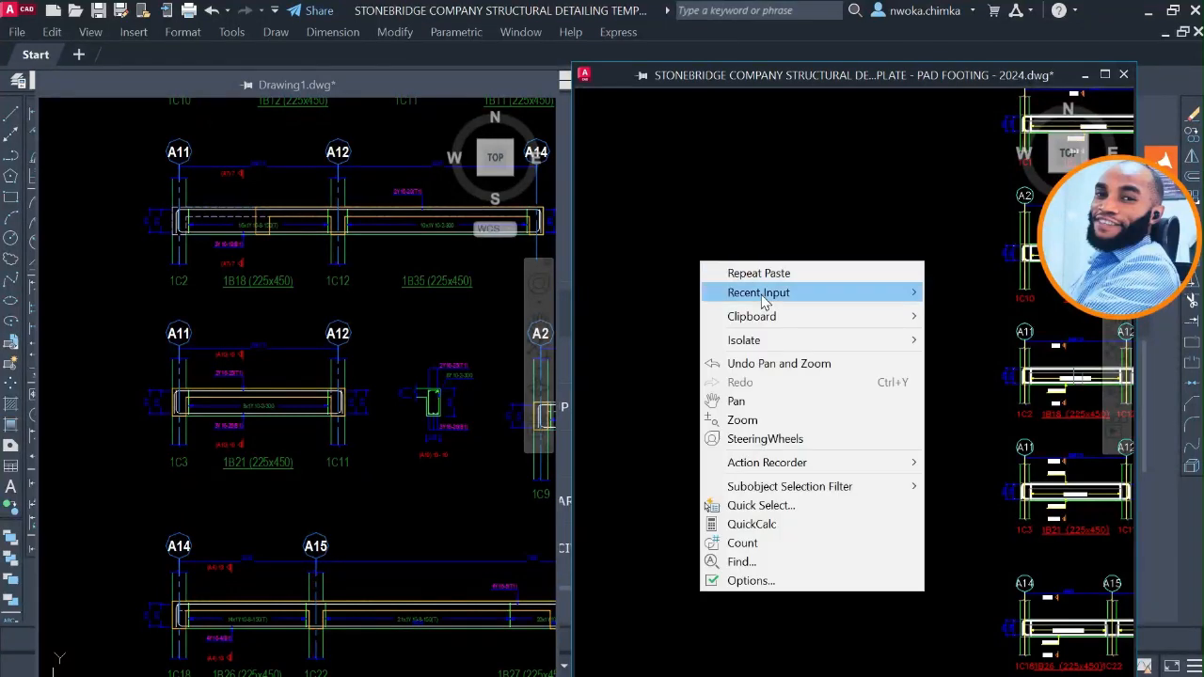
pyautogui.moveTo(780, 316)
pyautogui.click(960, 390)
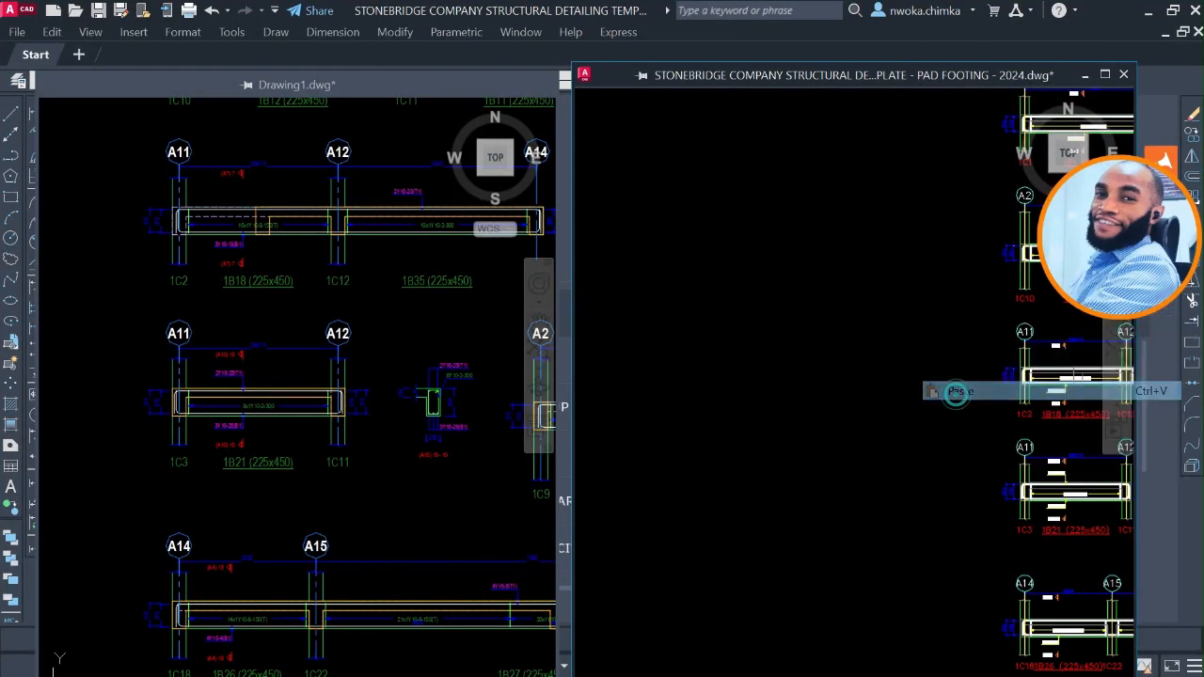
pyautogui.click(645, 450)
pyautogui.scroll(4, 677, 411)
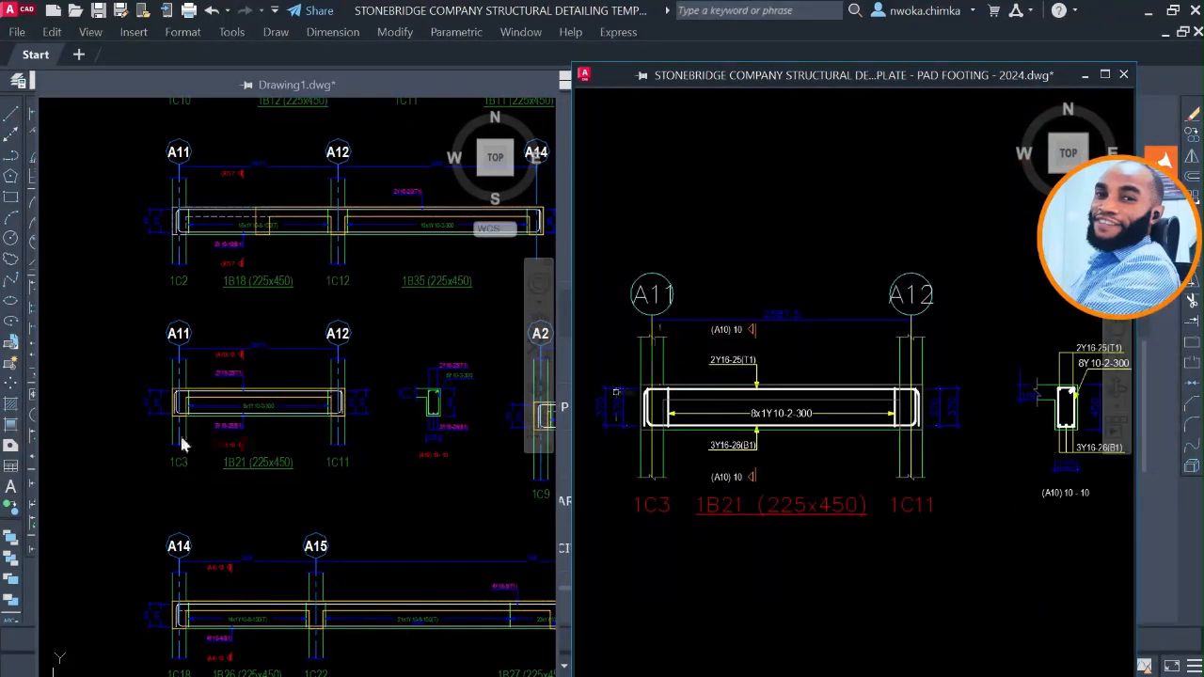
# Compare the rebar labels, grid bubbles, lines and colours of beam 1B21 in Drawing1 with the pasted copy in the template.
pyautogui.click(178, 377)
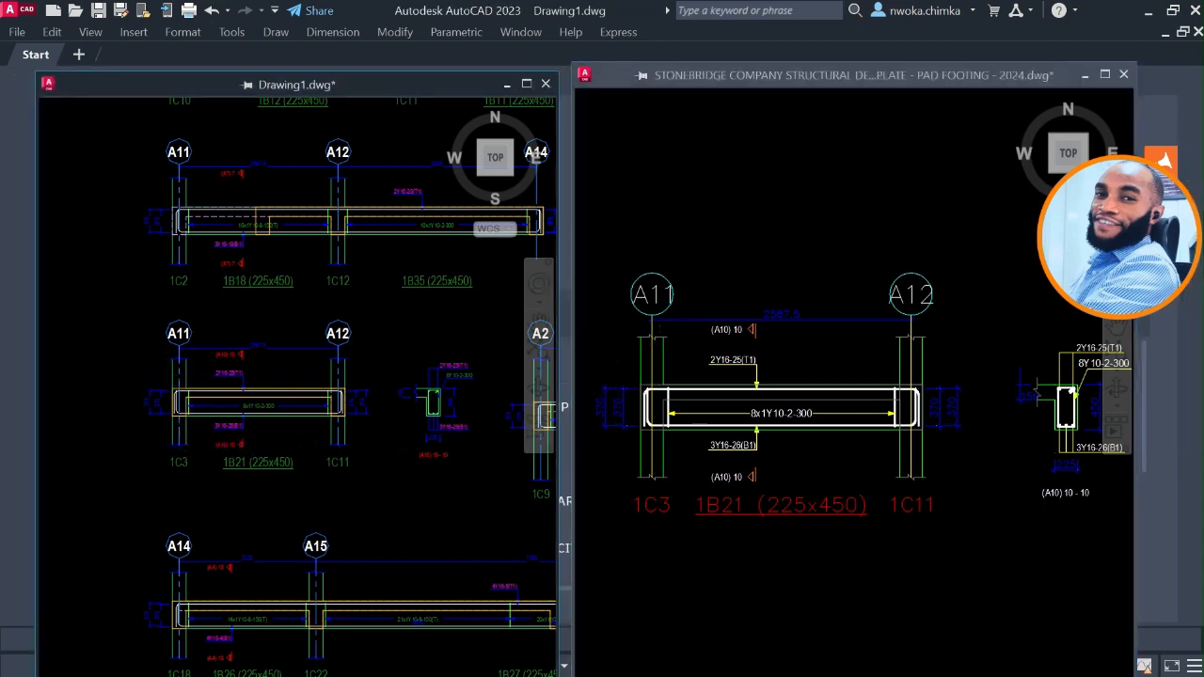
pyautogui.scroll(4, 247, 374)
pyautogui.scroll(3, 264, 379)
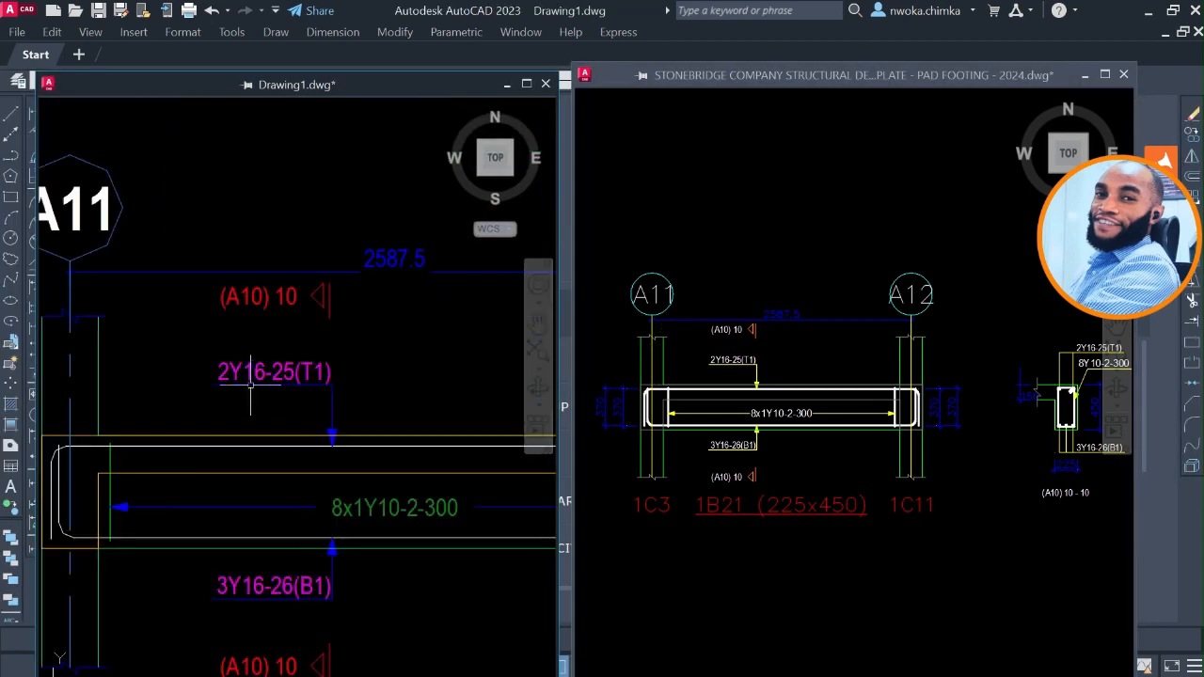
pyautogui.scroll(-3, 429, 355)
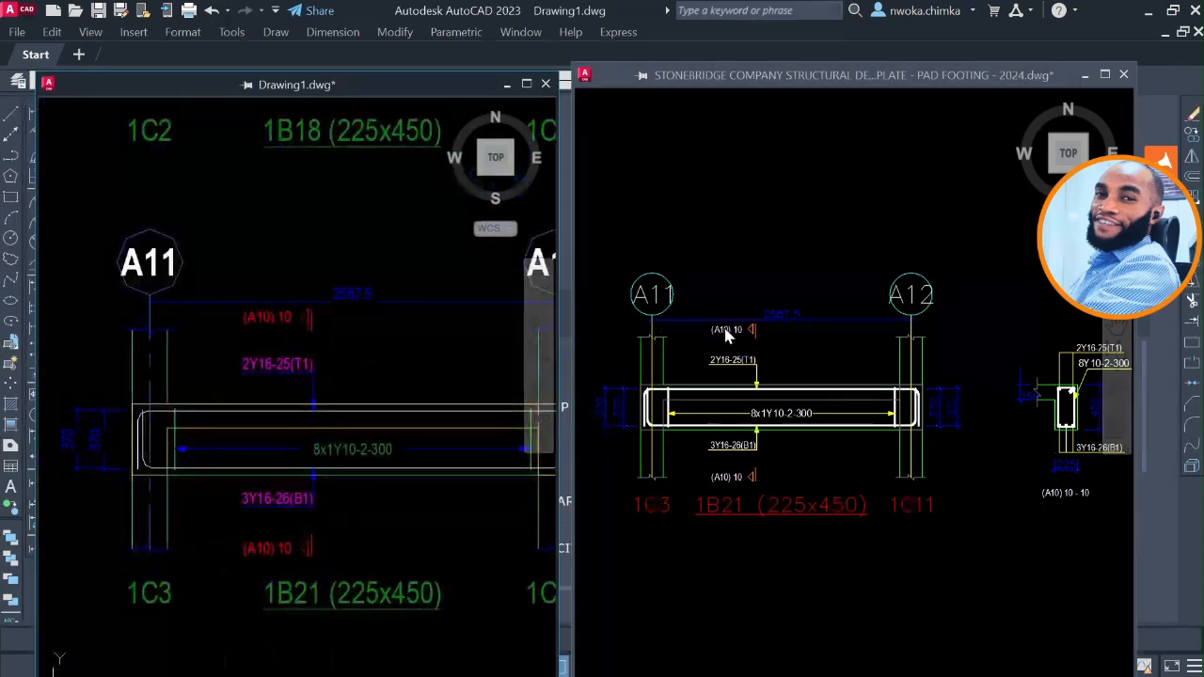
pyautogui.click(696, 326)
pyautogui.scroll(-5, 696, 326)
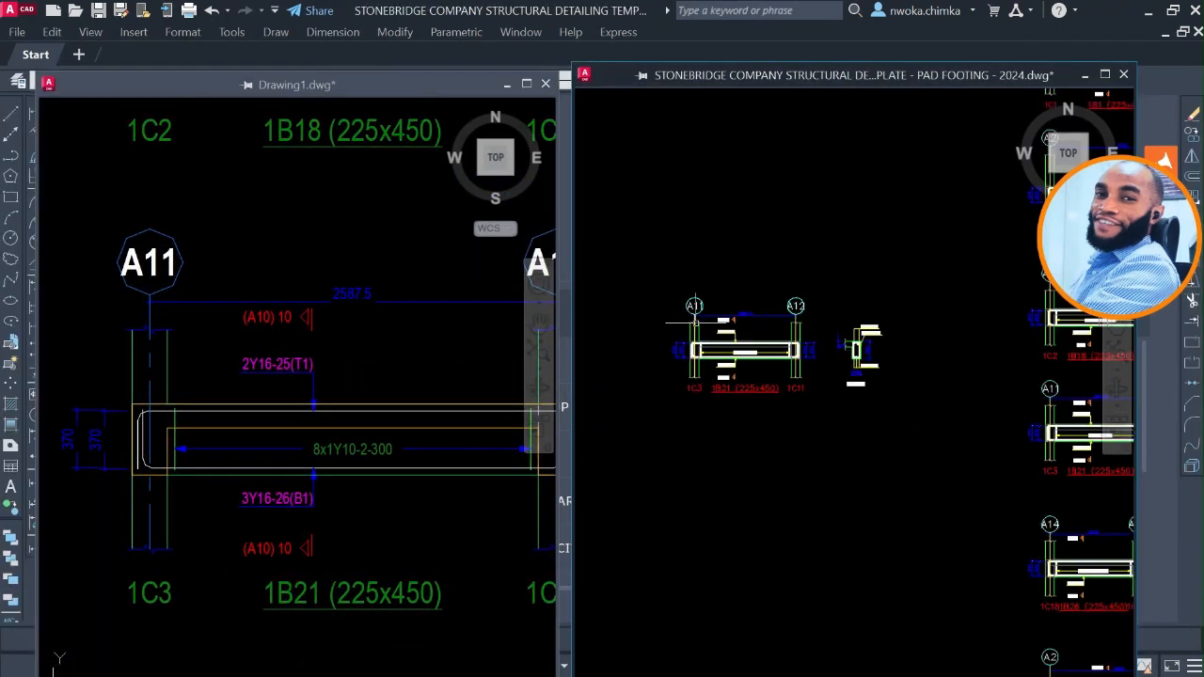
pyautogui.scroll(5, 726, 337)
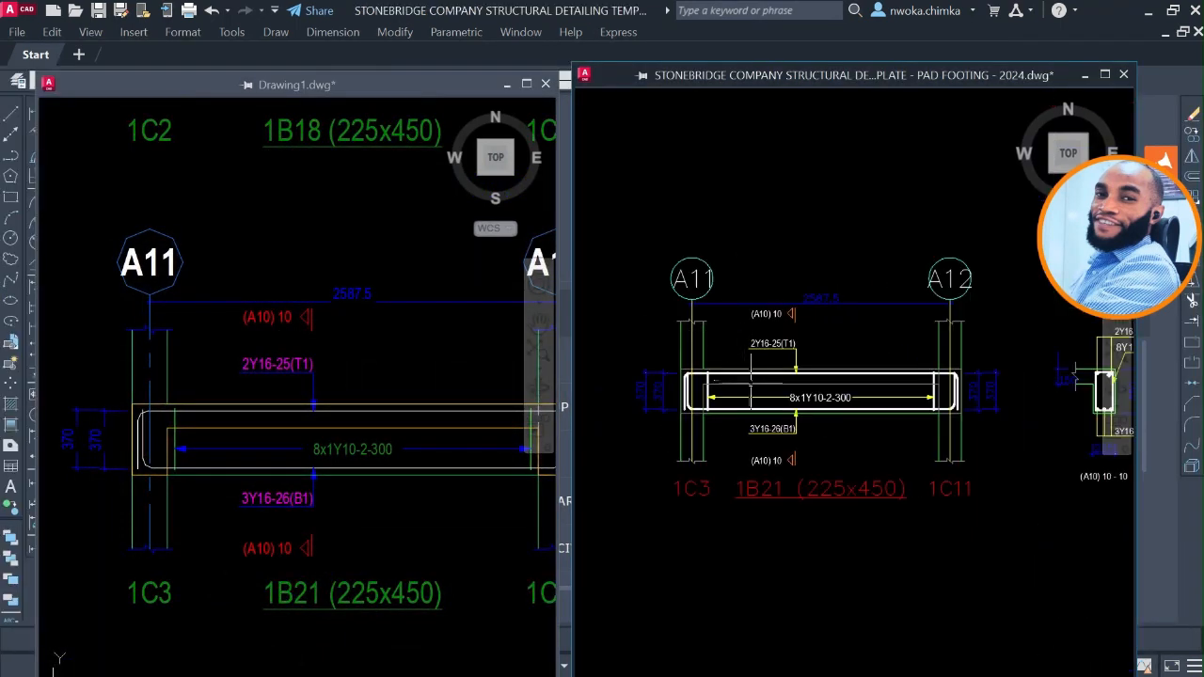
pyautogui.scroll(2, 793, 440)
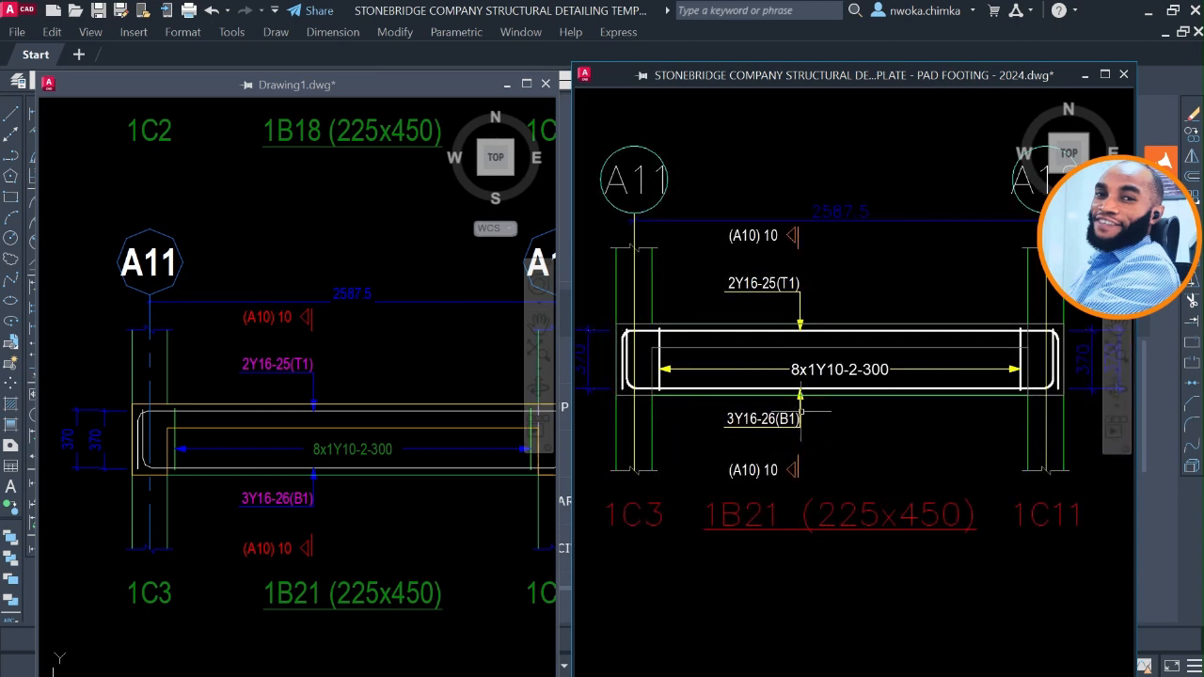
# Delete the separately pasted 1B21 beam detail and its cross-section from the template.
pyautogui.scroll(-4, 766, 360)
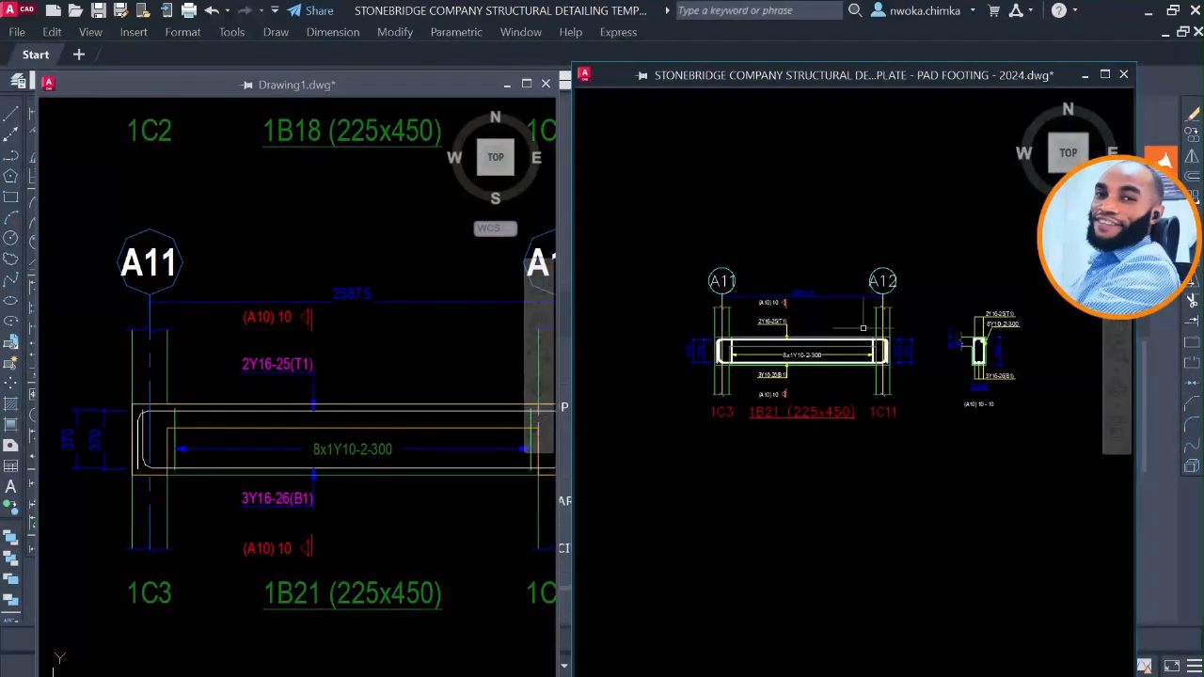
pyautogui.click(976, 274)
pyautogui.click(704, 422)
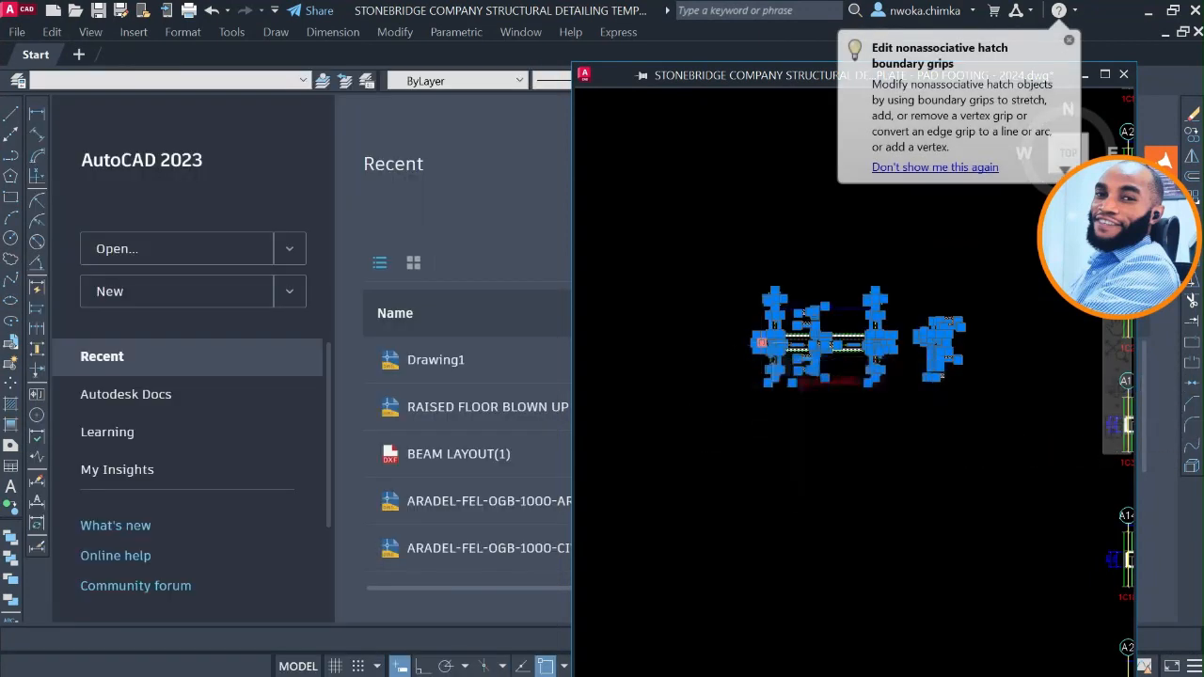
pyautogui.press('Delete')
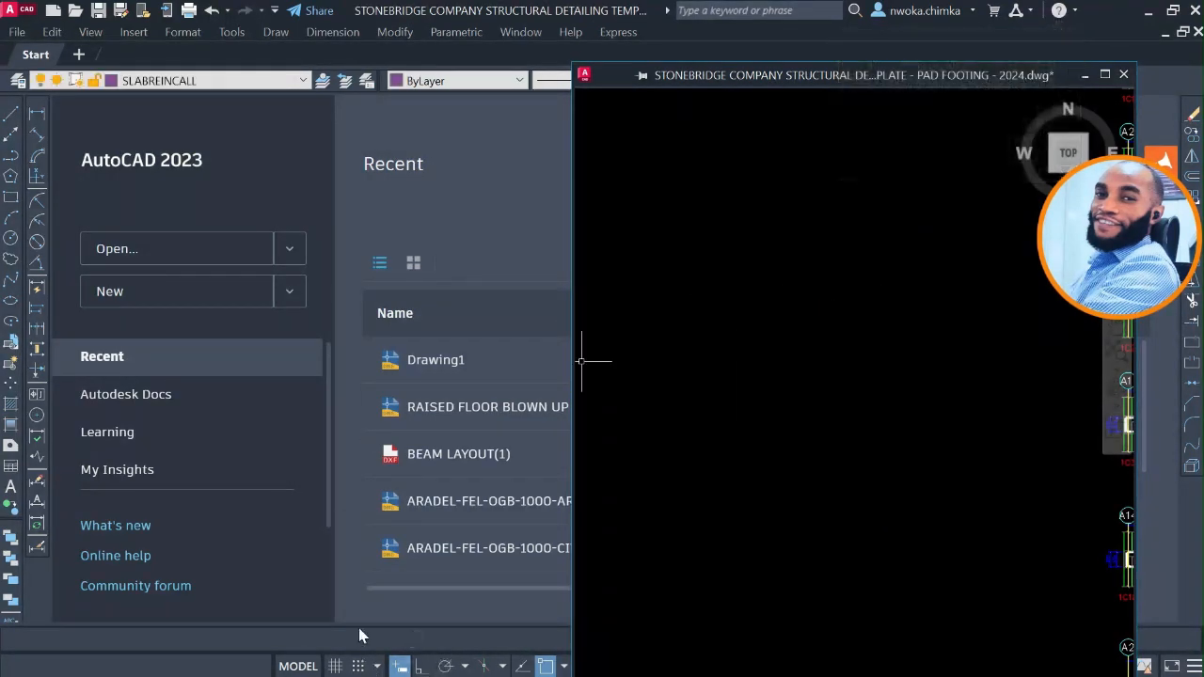
# Bring the Drawing1 window back into view.
pyautogui.press('super')
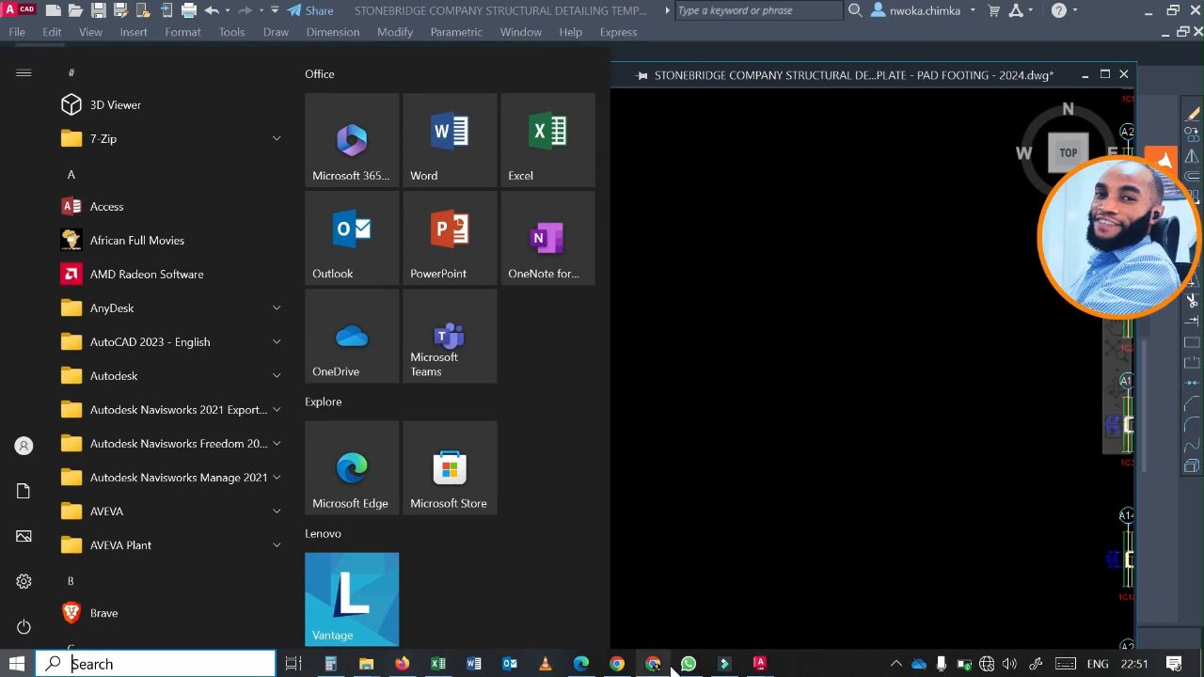
pyautogui.moveTo(760, 664)
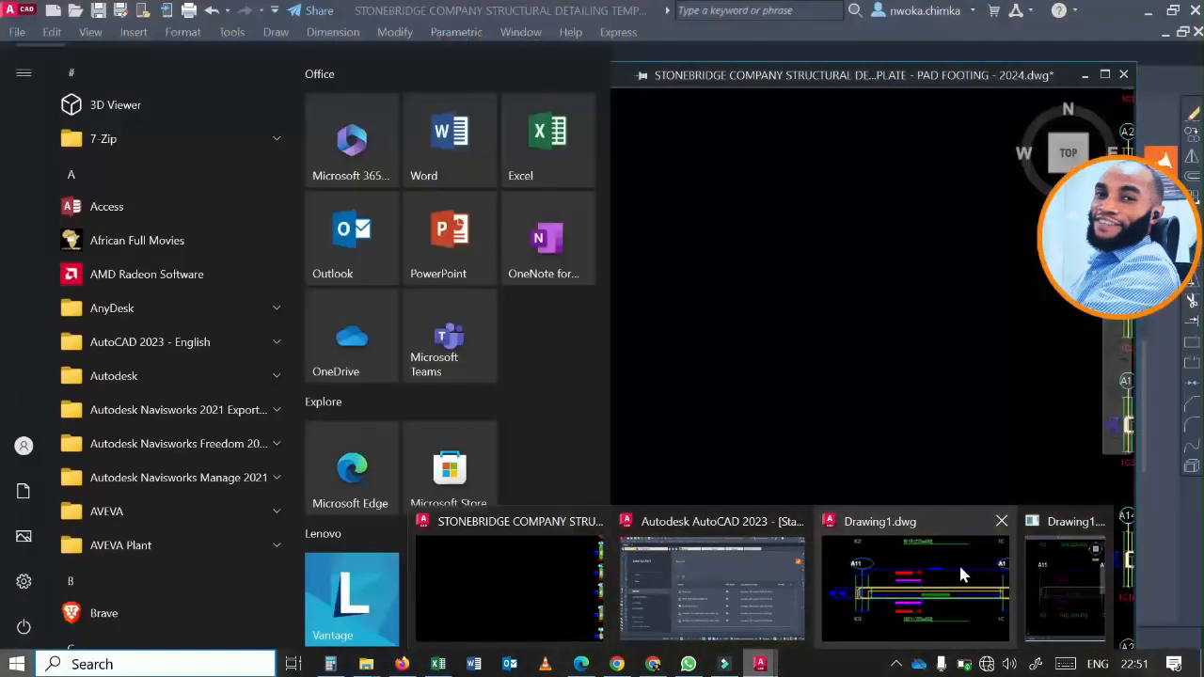
pyautogui.click(961, 575)
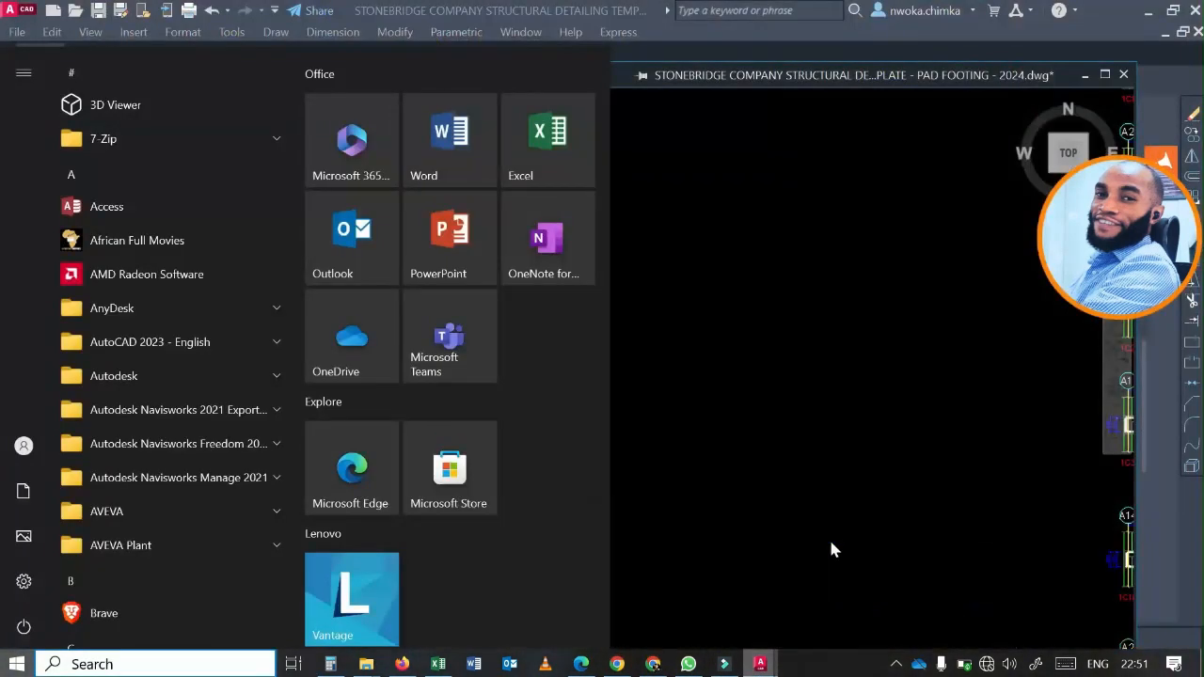
# Return to the pad footing template and examine the column details pasted above the beam details.
pyautogui.click(697, 295)
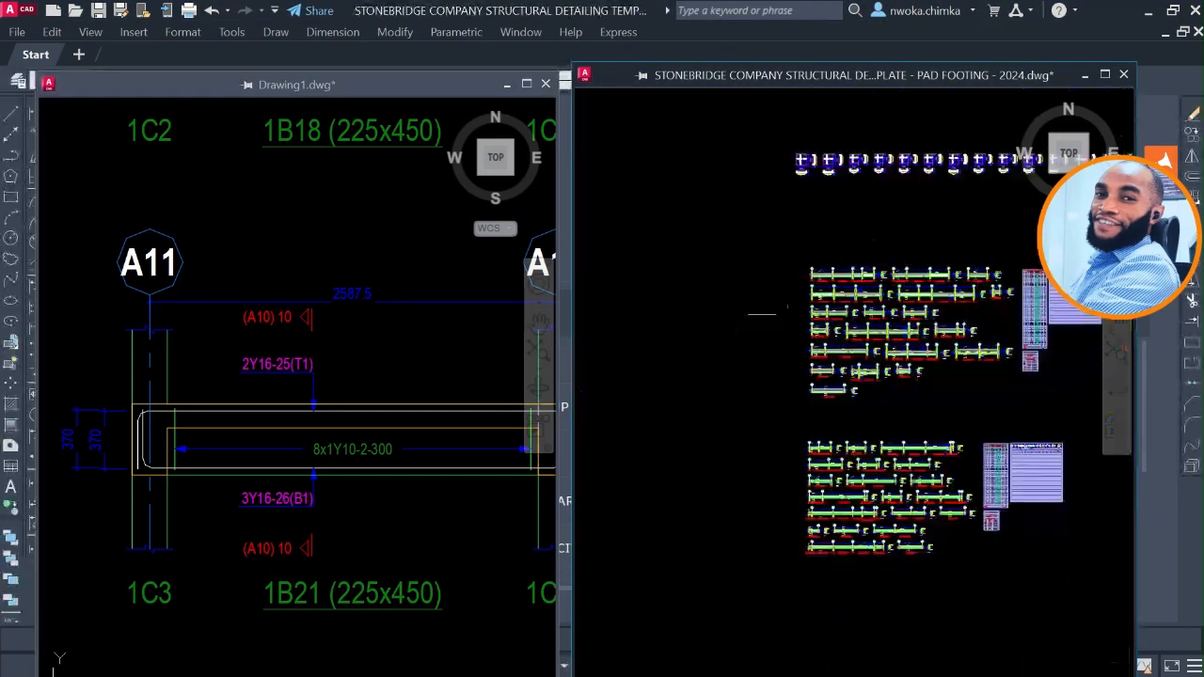
pyautogui.moveTo(842, 201)
pyautogui.mouseDown(button='middle')
pyautogui.moveTo(785, 261)
pyautogui.moveTo(805, 315)
pyautogui.mouseUp(button='middle')
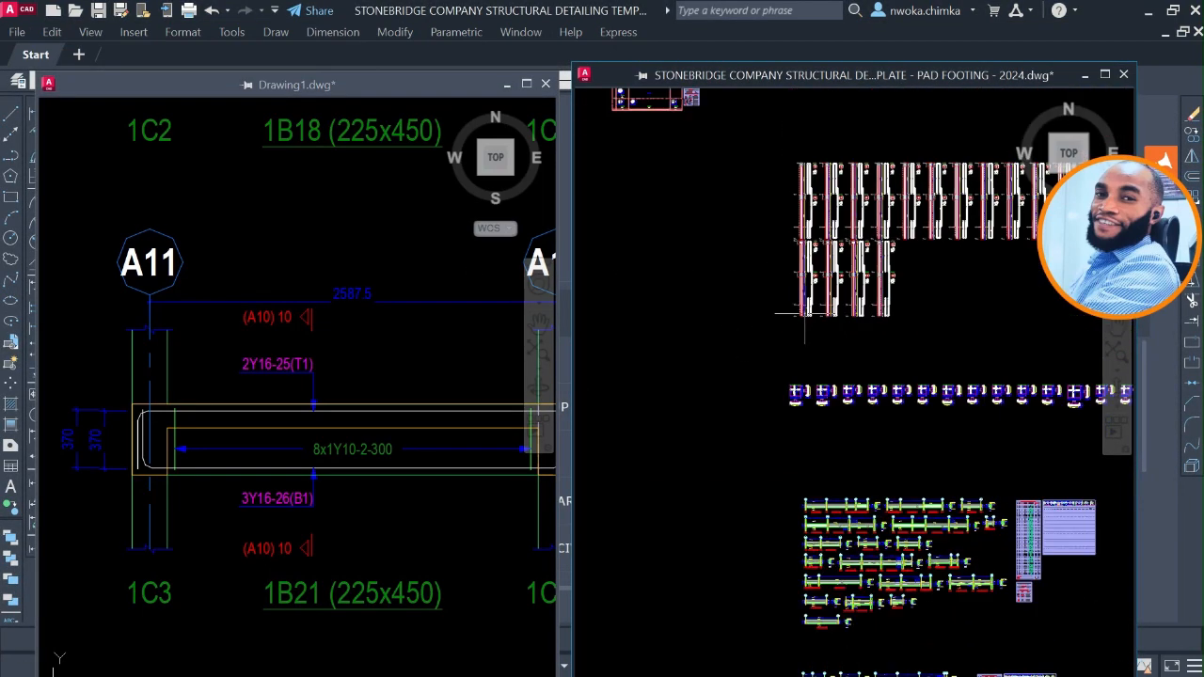
pyautogui.scroll(4, 838, 191)
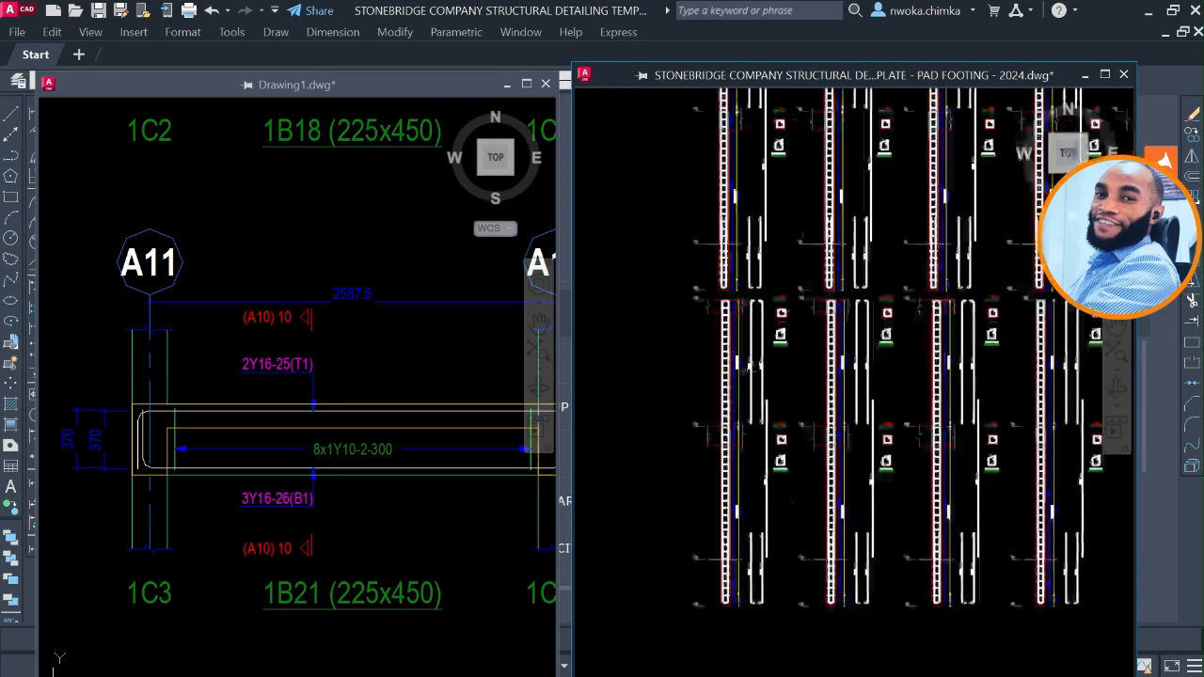
pyautogui.scroll(5, 769, 348)
pyautogui.scroll(2, 757, 467)
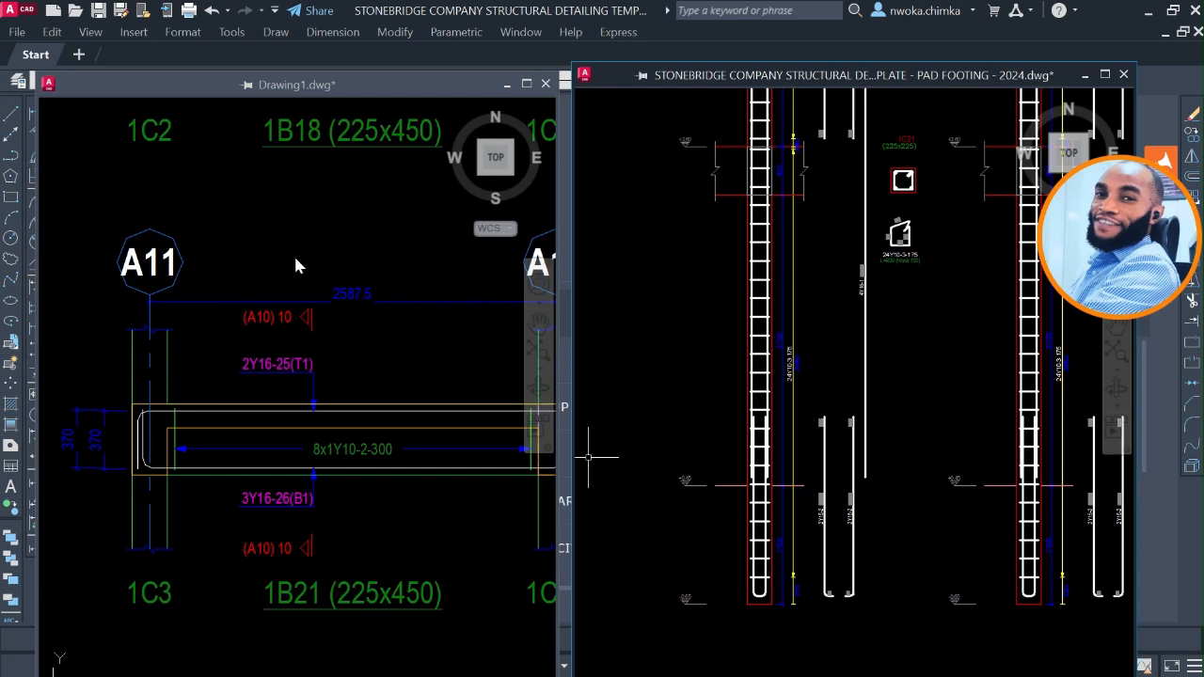
# Find the original column details in Drawing1 and examine the lower part of one column with its starter bars and rebar labels.
pyautogui.scroll(-6, 287, 398)
pyautogui.moveTo(280, 258); pyautogui.dragTo(229, 462, button='middle')
pyautogui.scroll(2, 274, 349)
pyautogui.scroll(-2, 266, 338)
pyautogui.moveTo(265, 330); pyautogui.dragTo(198, 410, button='middle')
pyautogui.scroll(-2, 241, 354)
pyautogui.moveTo(317, 307); pyautogui.dragTo(293, 412, button='middle')
pyautogui.moveTo(247, 224); pyautogui.dragTo(329, 442, button='middle')
pyautogui.scroll(6, 236, 365)
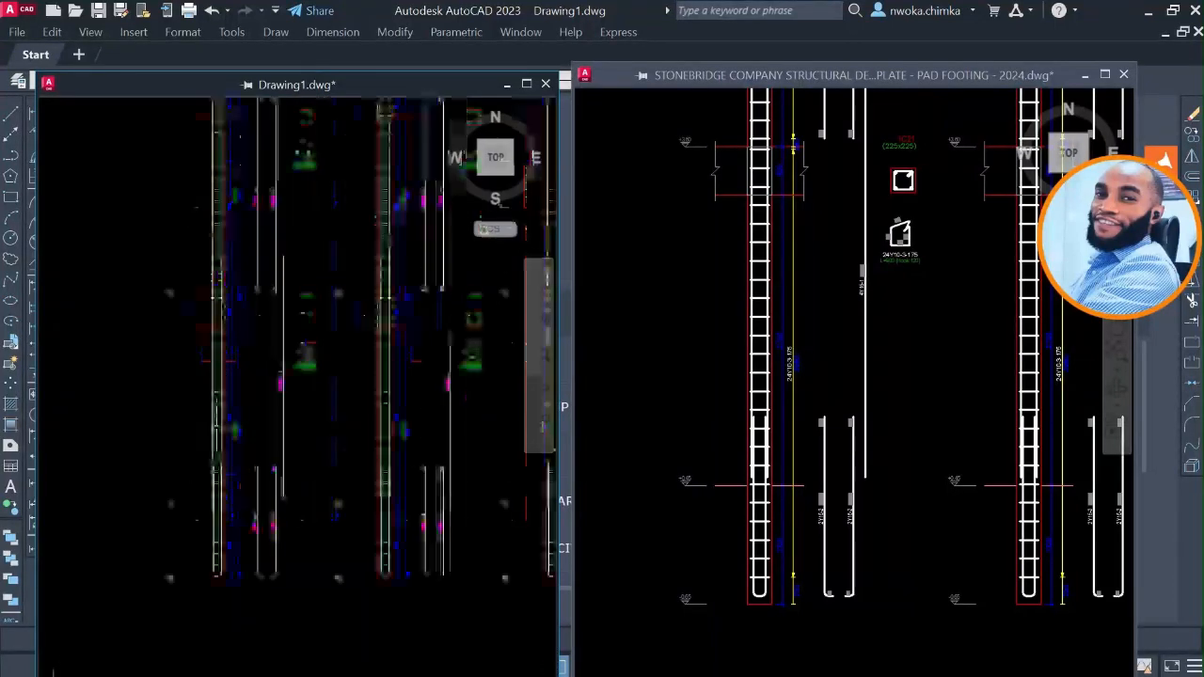
pyautogui.scroll(4, 215, 456)
pyautogui.moveTo(219, 486); pyautogui.dragTo(218, 392, button='middle')
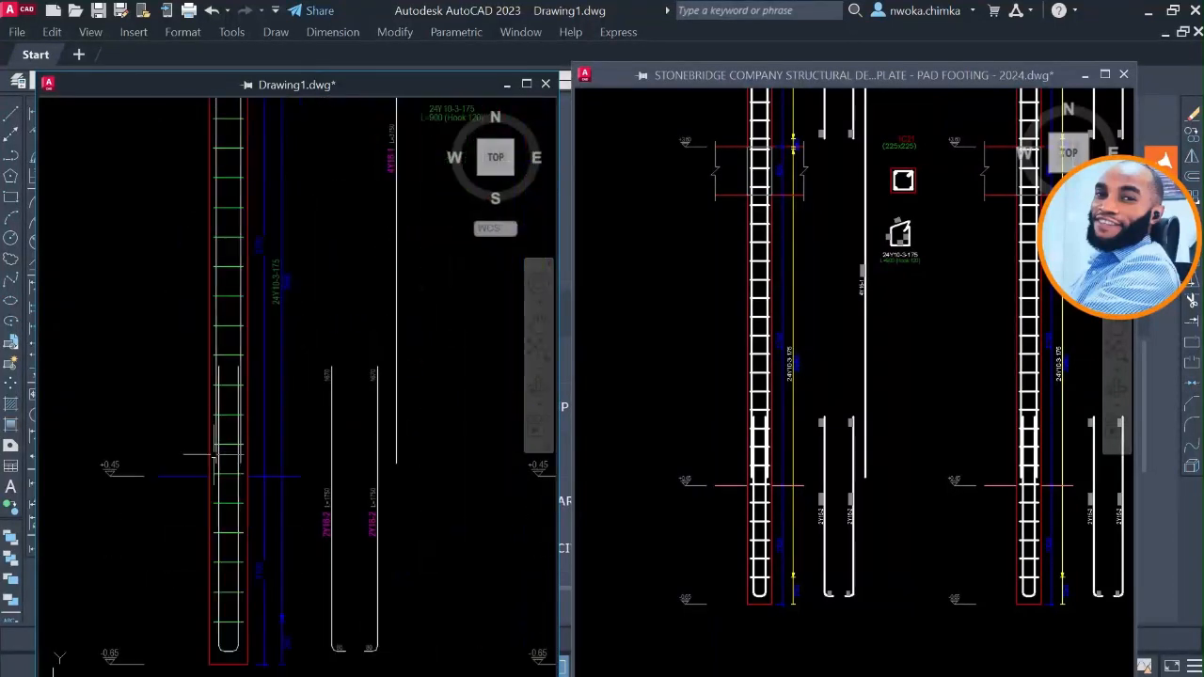
pyautogui.moveTo(214, 456); pyautogui.dragTo(231, 342, button='middle')
# Compare the line weights, colours and rebar labels of the pasted column in the template with the Drawing1 original.
pyautogui.click(725, 448)
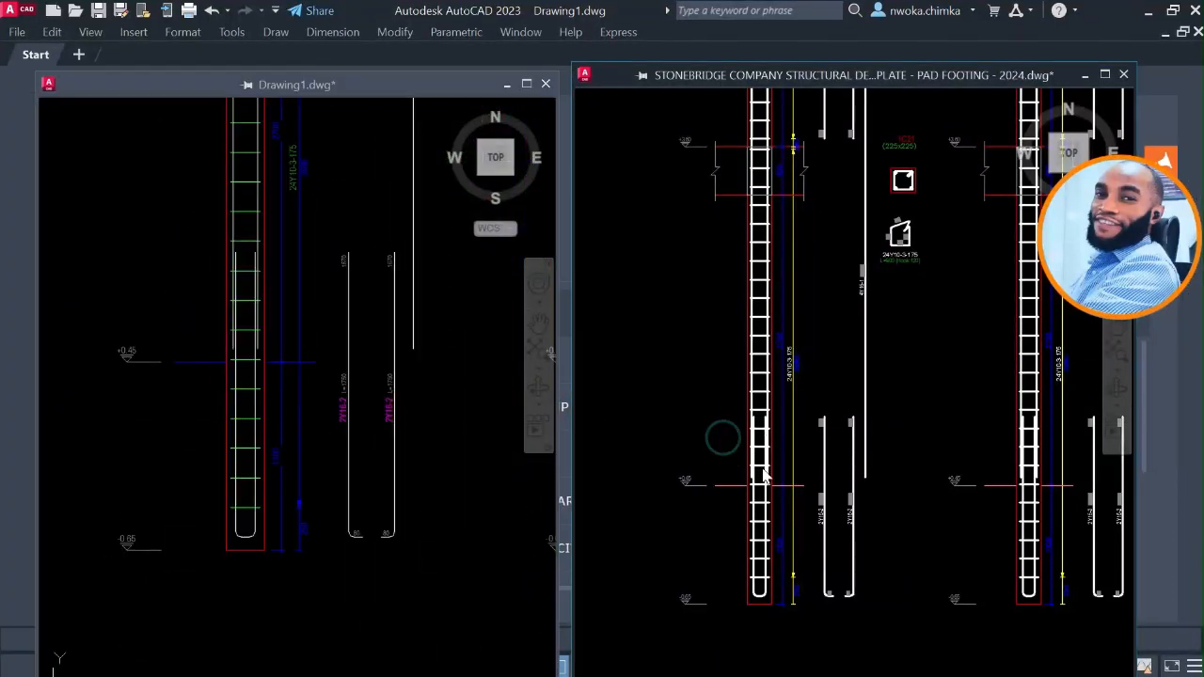
pyautogui.scroll(2, 757, 547)
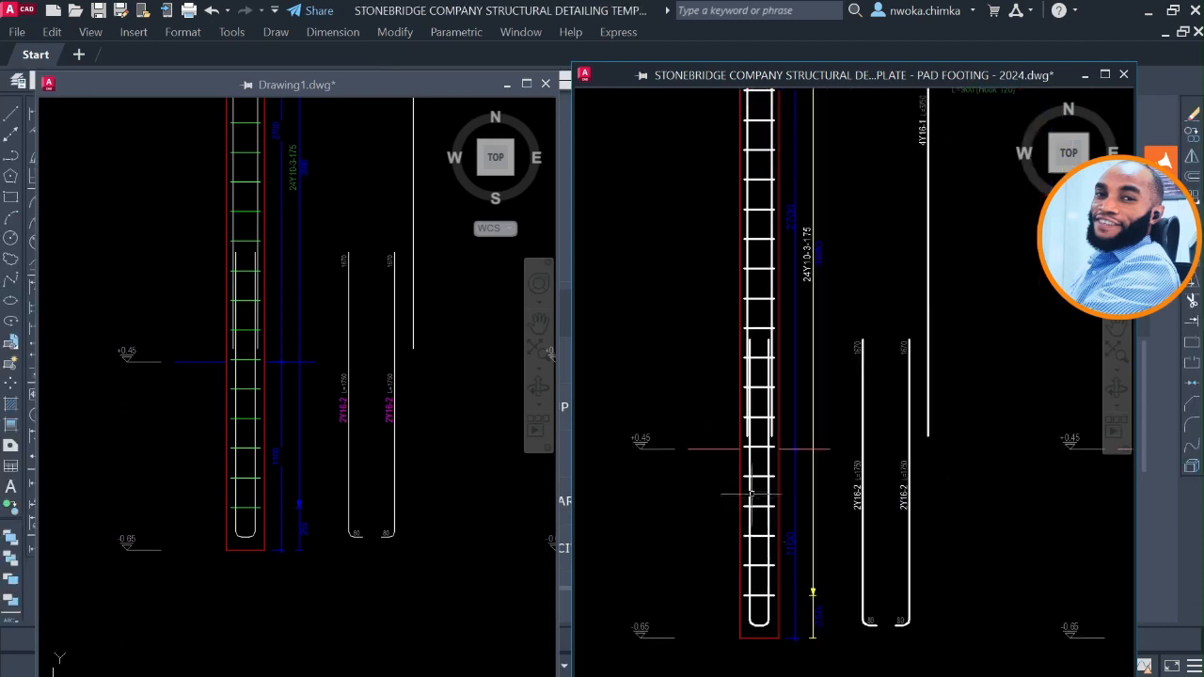
pyautogui.scroll(-2, 787, 391)
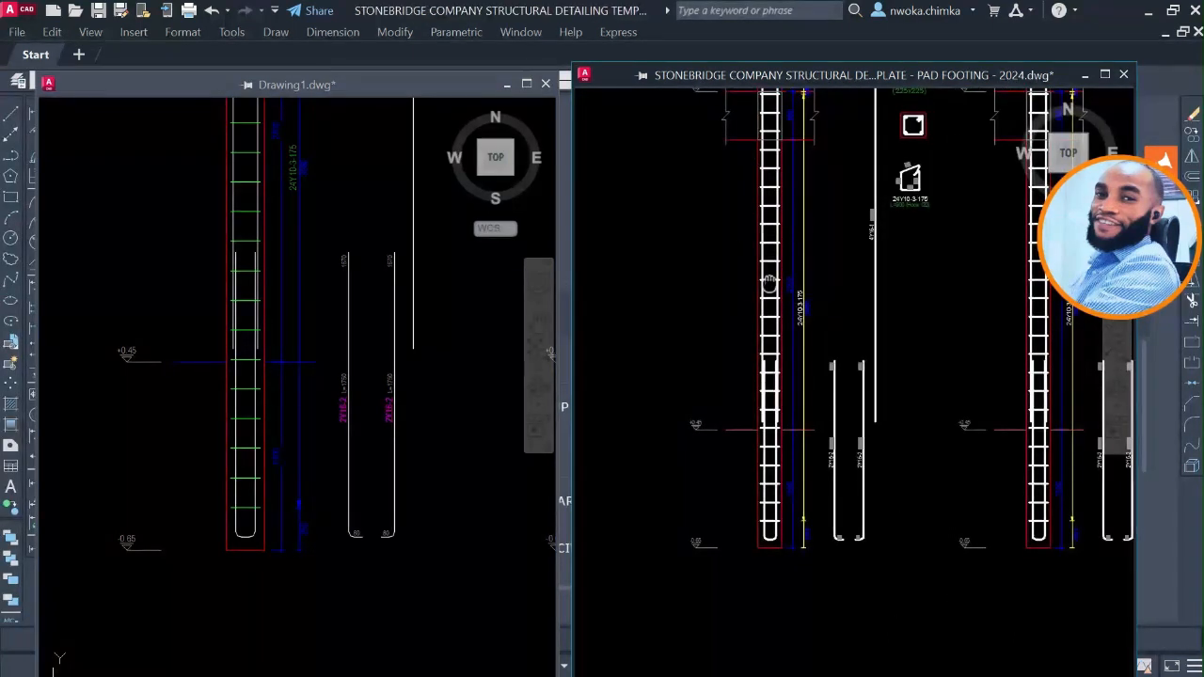
pyautogui.moveTo(769, 284); pyautogui.dragTo(765, 392, button='middle')
pyautogui.scroll(-10, 752, 249)
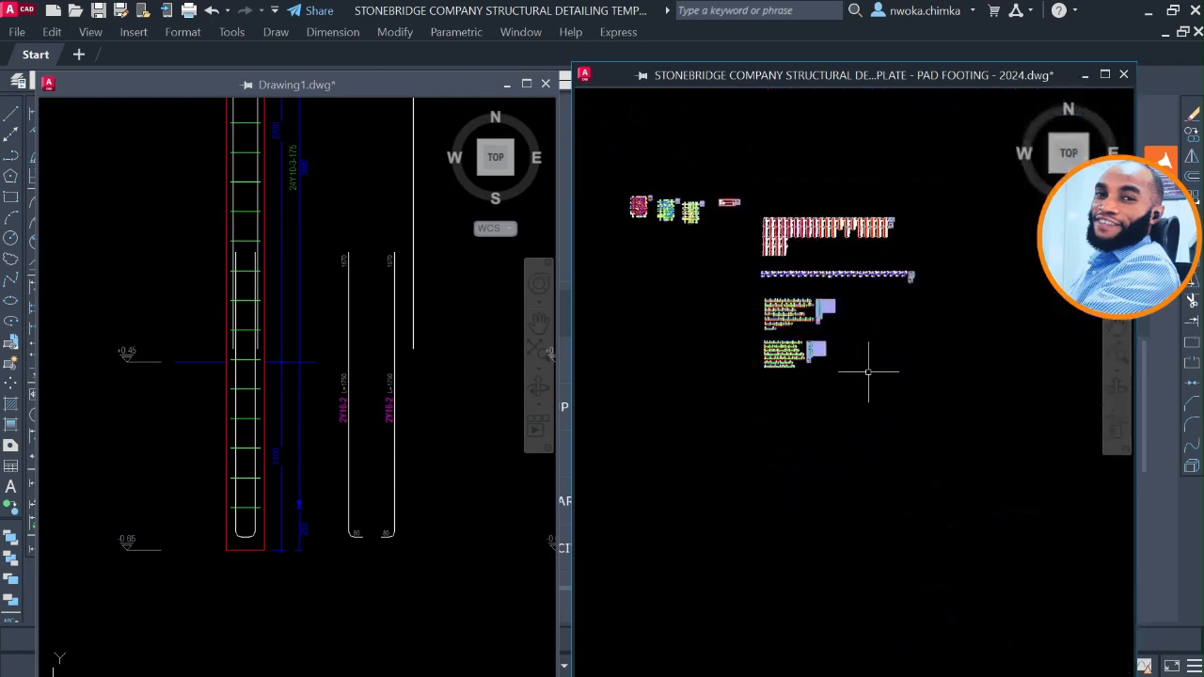
# Find the column sheet among the template's finished drawing sheets and inspect the pad footing of Column 1.
pyautogui.scroll(-4, 850, 352)
pyautogui.moveTo(853, 418); pyautogui.dragTo(787, 198, button='middle')
pyautogui.scroll(2, 748, 435)
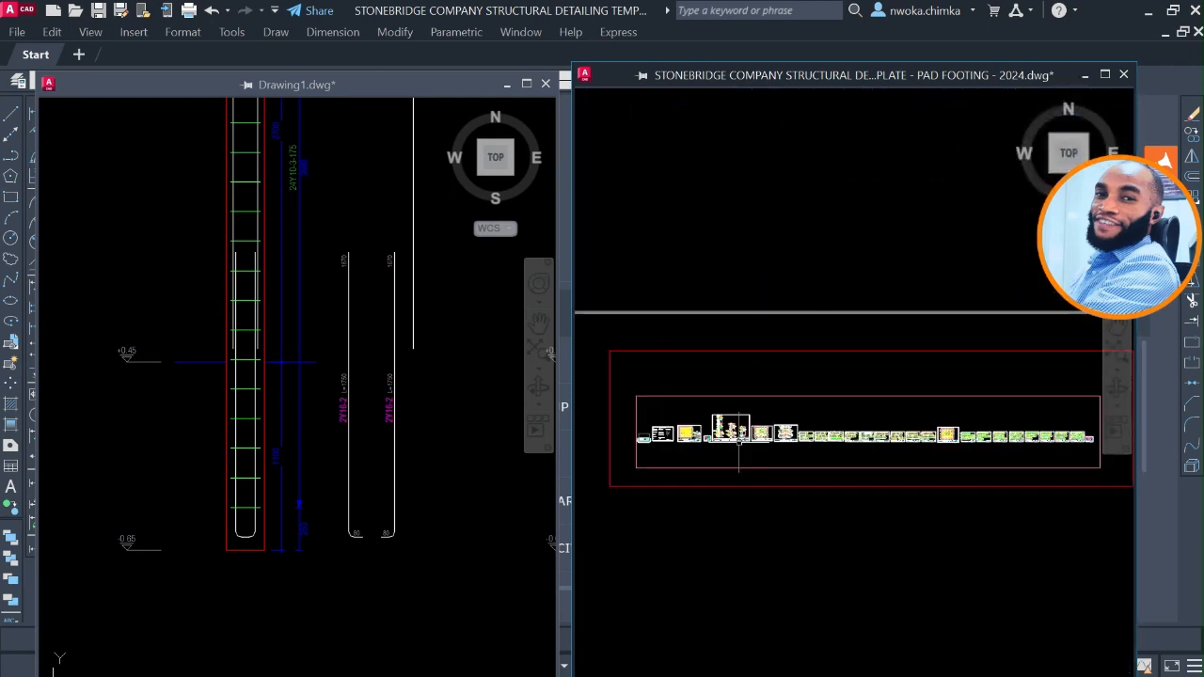
pyautogui.scroll(10, 733, 435)
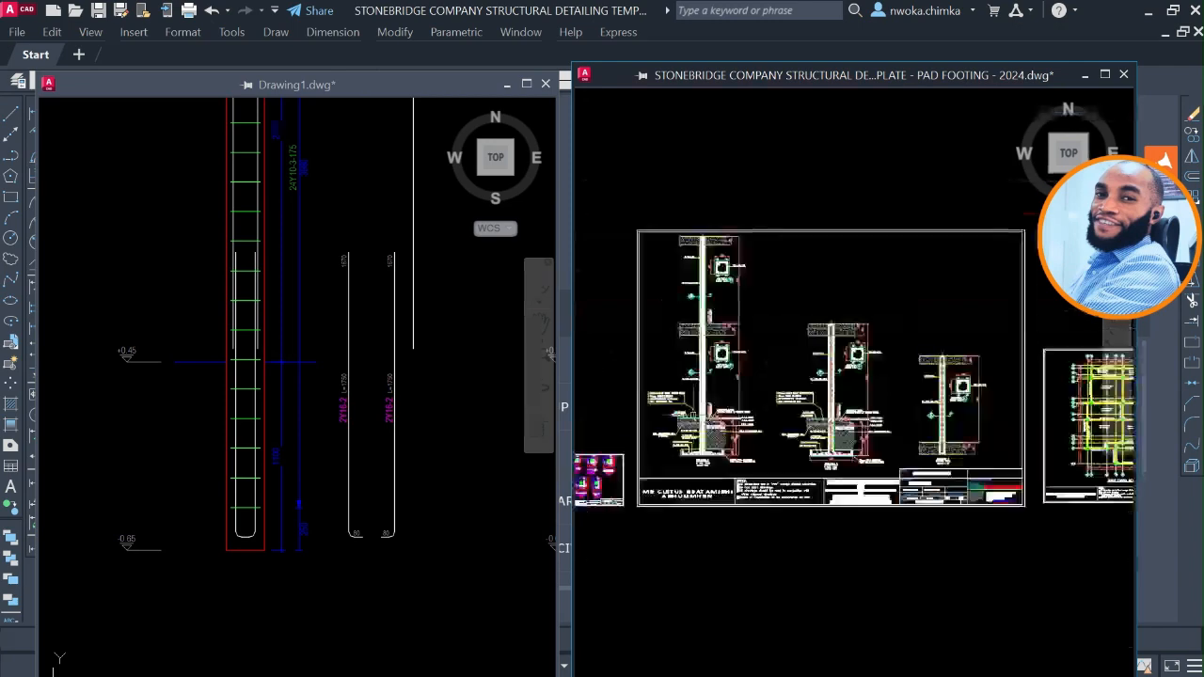
pyautogui.scroll(4, 694, 430)
pyautogui.scroll(3, 693, 480)
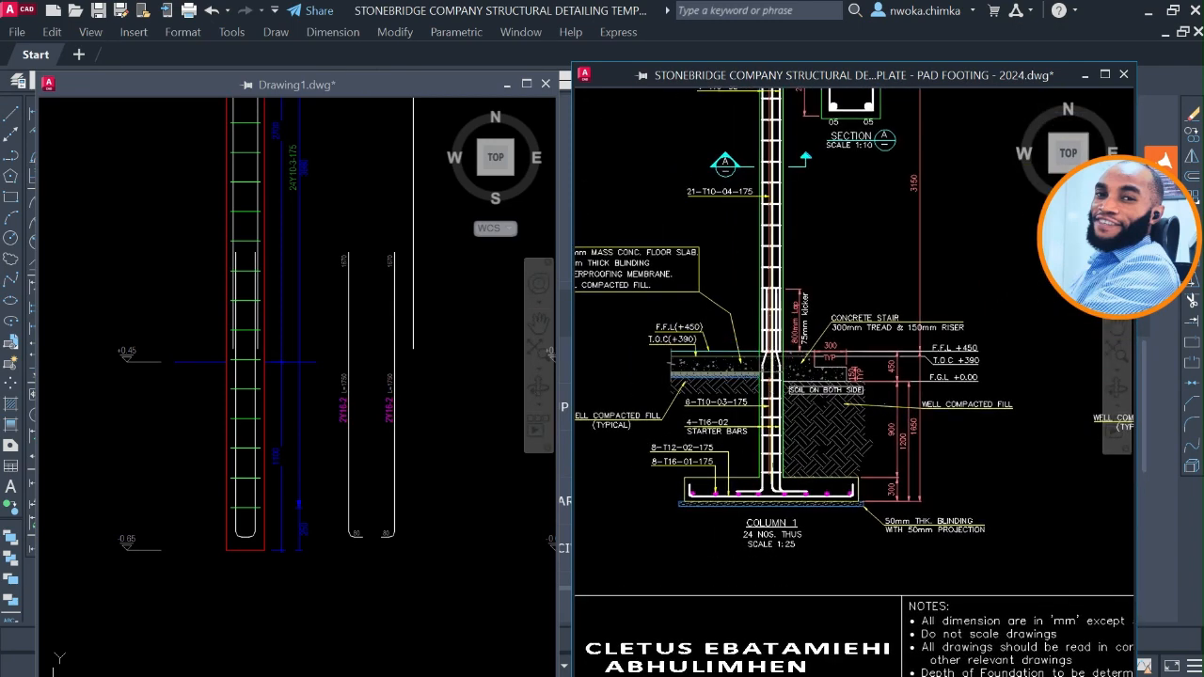
pyautogui.scroll(5, 768, 503)
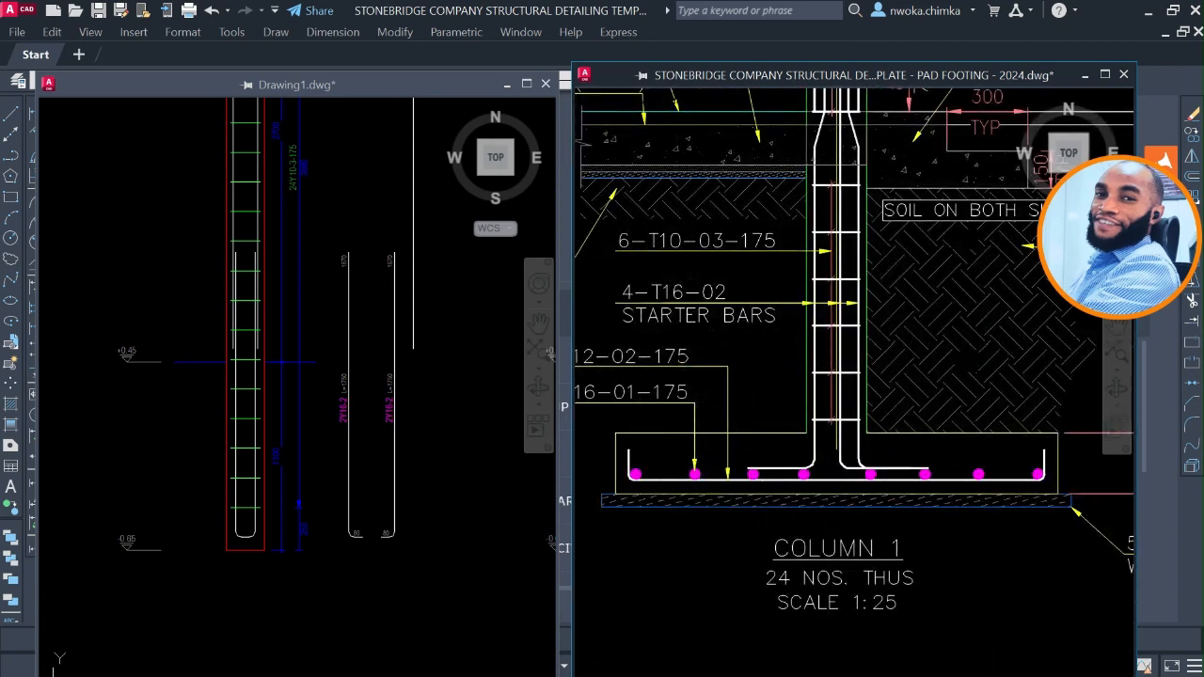
# Examine the starter bars, rebar callouts, floor slab notes and levels around the base of the Column 1 detail.
pyautogui.moveTo(806, 440); pyautogui.dragTo(831, 552, button='middle')
pyautogui.scroll(-2, 829, 468)
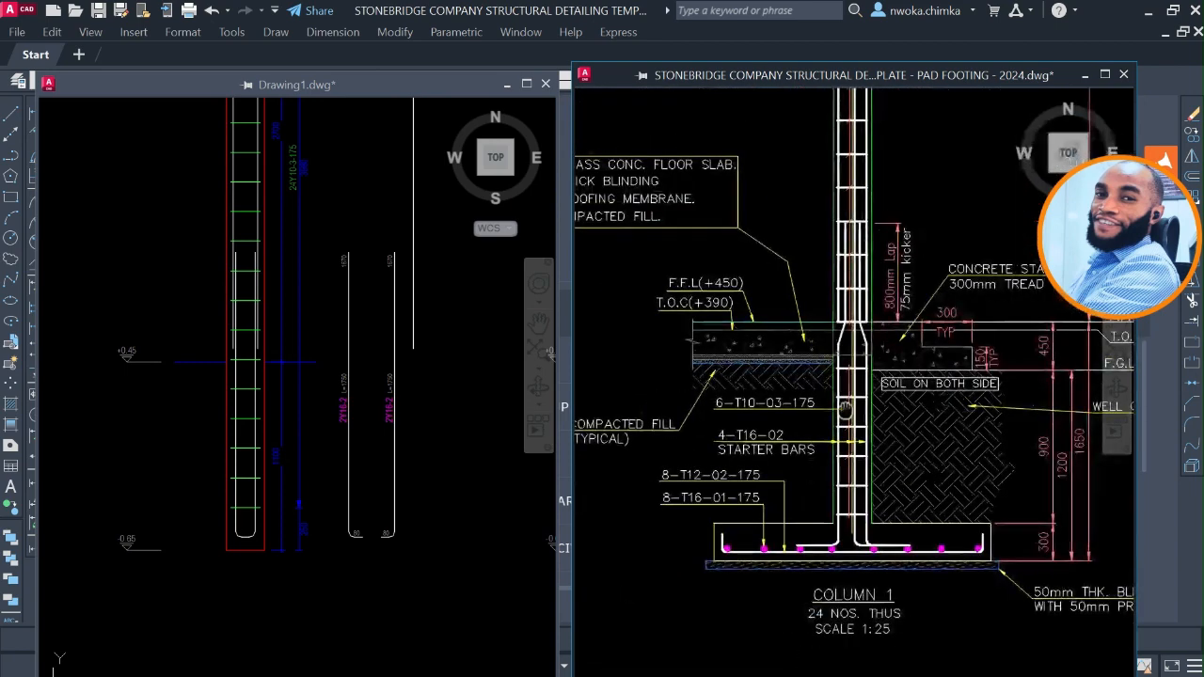
pyautogui.moveTo(864, 330); pyautogui.dragTo(866, 402, button='middle')
pyautogui.moveTo(997, 478); pyautogui.dragTo(923, 446, button='middle')
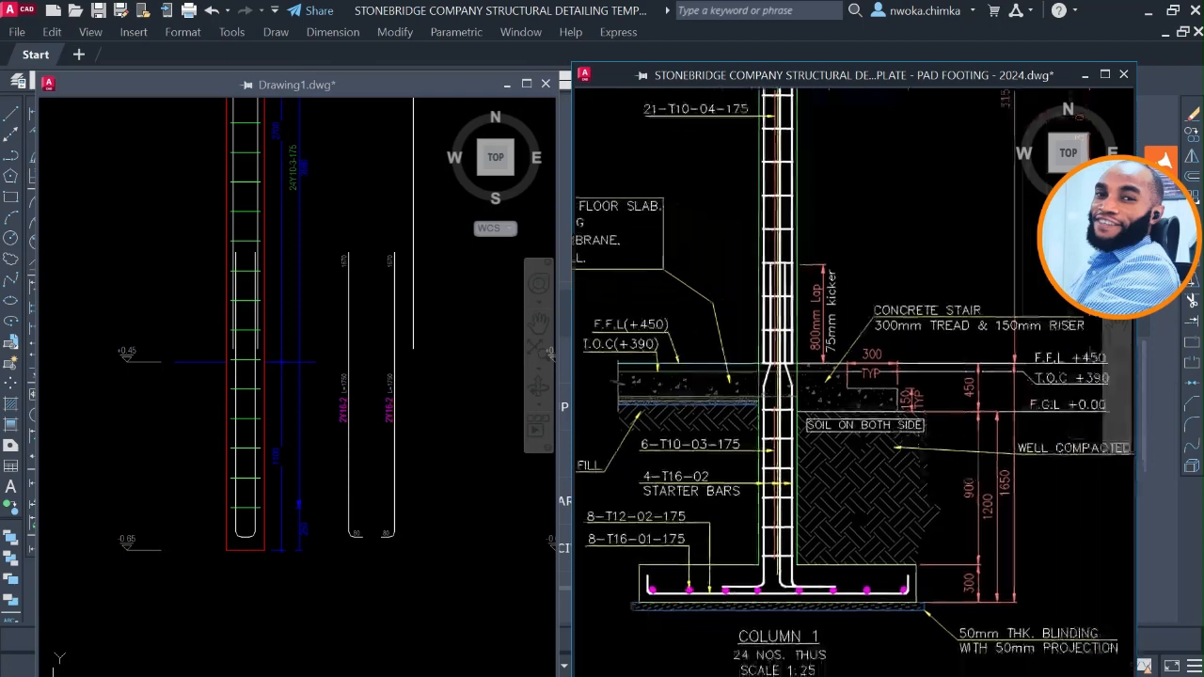
pyautogui.moveTo(766, 381); pyautogui.dragTo(772, 436, button='middle')
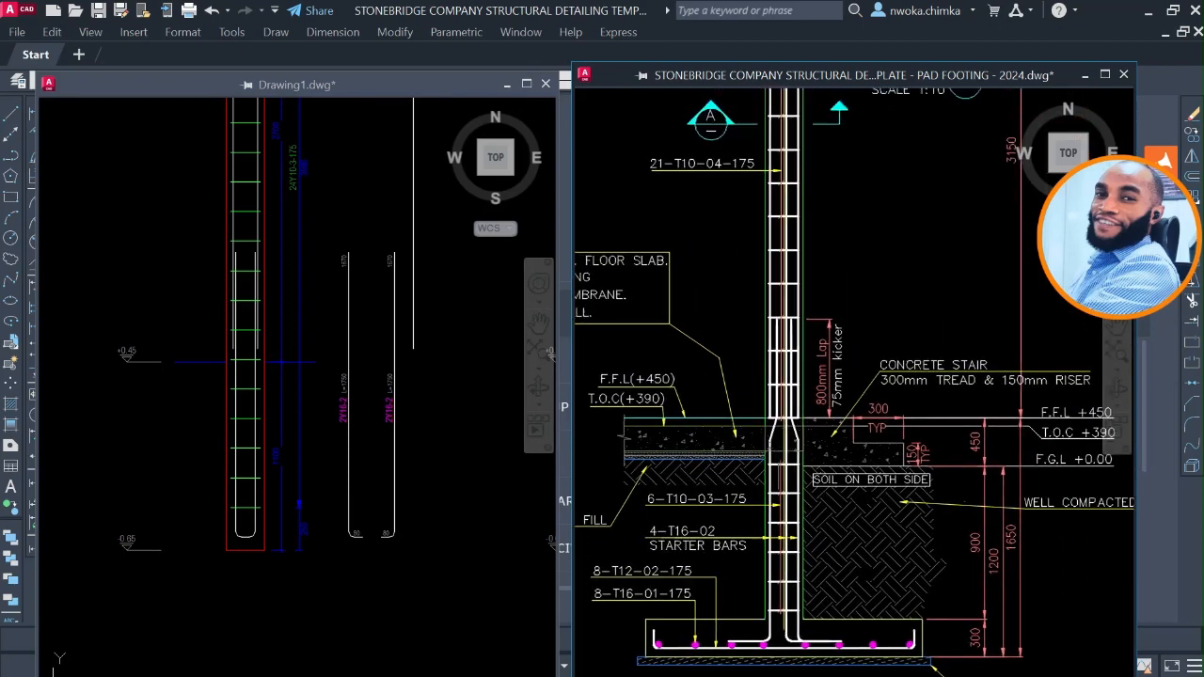
pyautogui.moveTo(758, 515); pyautogui.dragTo(852, 520, button='middle')
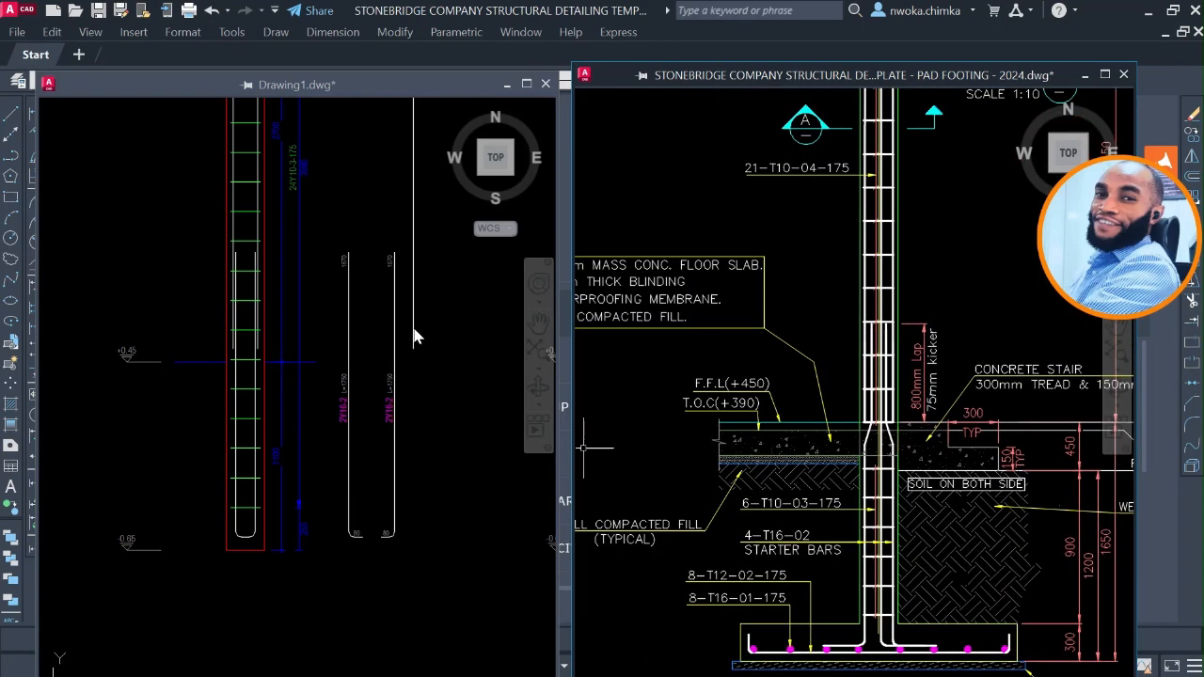
# Review the Drawing1 column elevations from their bases up through the upper floors for comparison with Column 1.
pyautogui.click(376, 214)
pyautogui.scroll(-2, 368, 380)
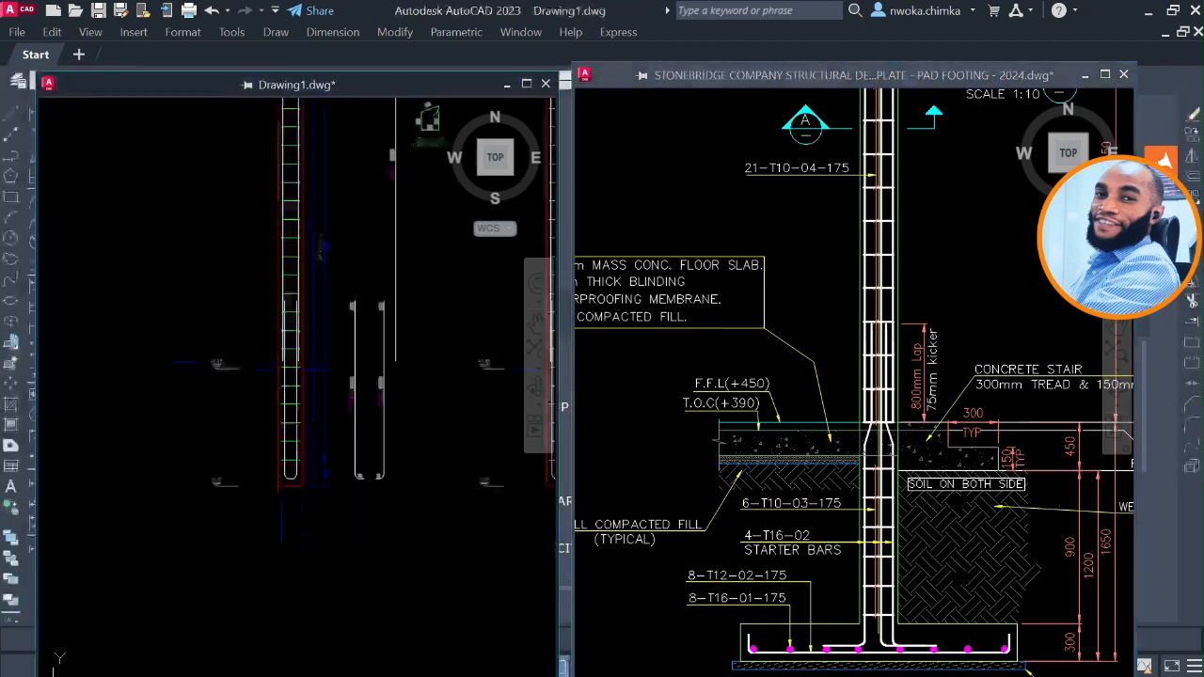
pyautogui.moveTo(345, 255); pyautogui.dragTo(339, 501, button='middle')
pyautogui.scroll(-2, 318, 310)
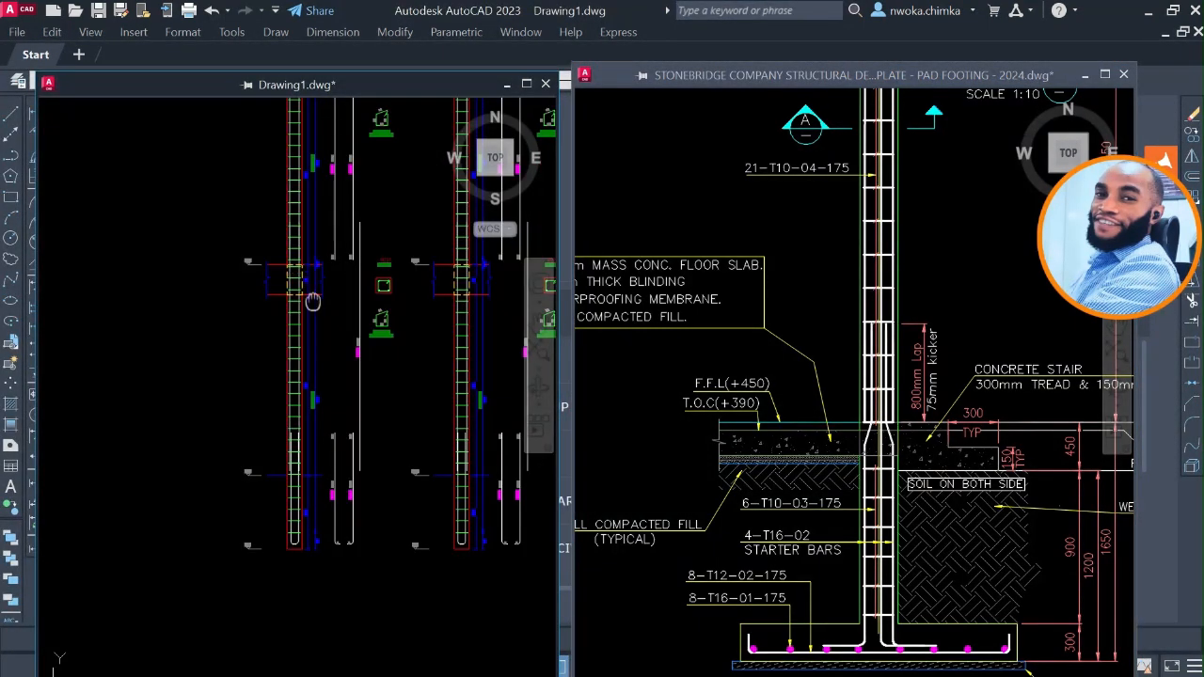
pyautogui.moveTo(313, 301); pyautogui.dragTo(314, 387, button='middle')
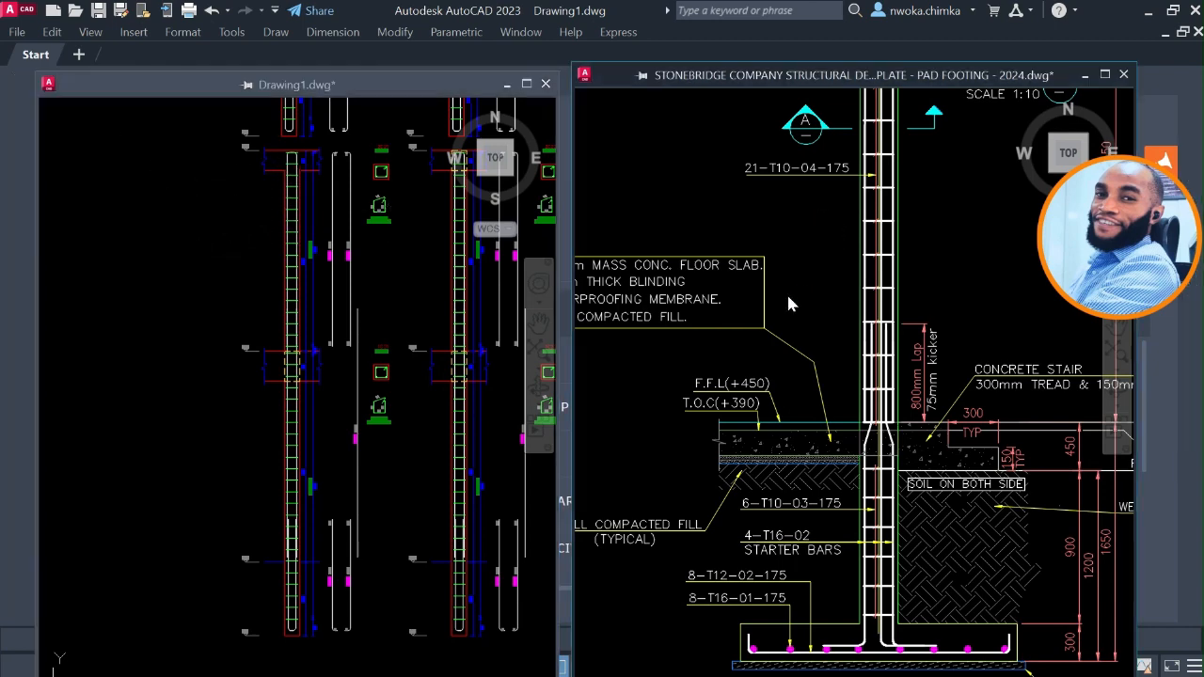
# Look over the Column 1 elevation in the template and inspect how its starter bars sit in the pad footing.
pyautogui.scroll(-5, 787, 292)
pyautogui.moveTo(787, 292)
pyautogui.mouseDown(button='middle')
pyautogui.moveTo(799, 303)
pyautogui.moveTo(793, 383)
pyautogui.mouseUp(button='middle')
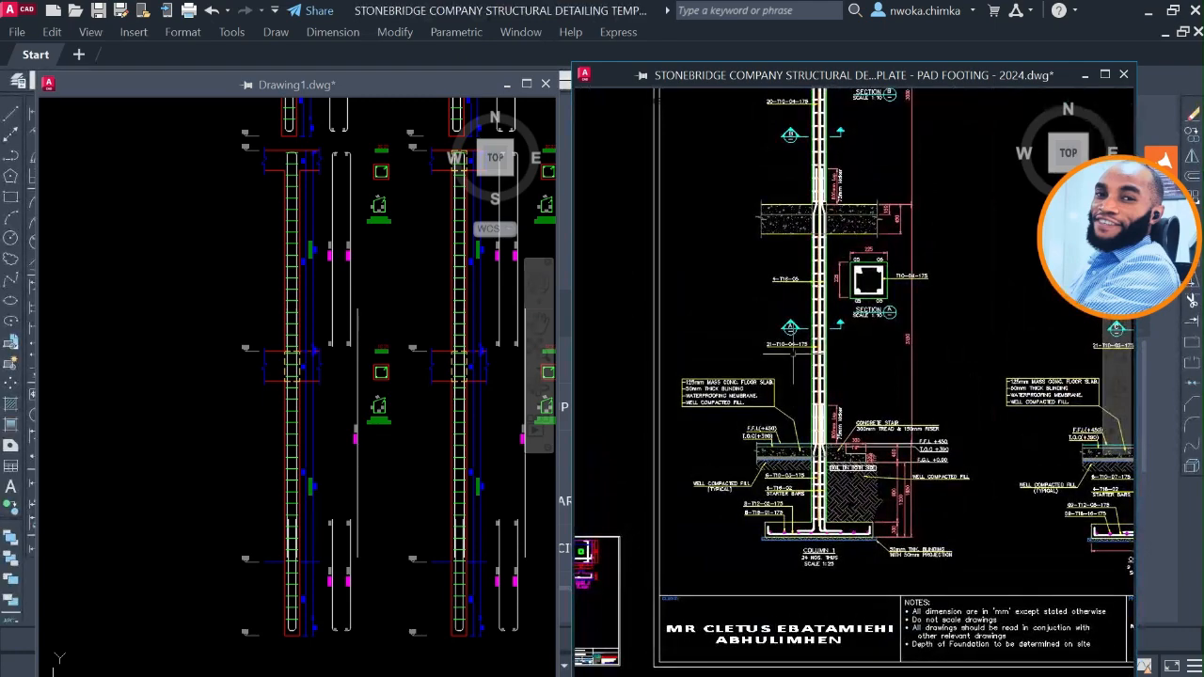
pyautogui.moveTo(805, 240); pyautogui.dragTo(805, 295, button='middle')
pyautogui.moveTo(863, 534); pyautogui.dragTo(857, 406, button='middle')
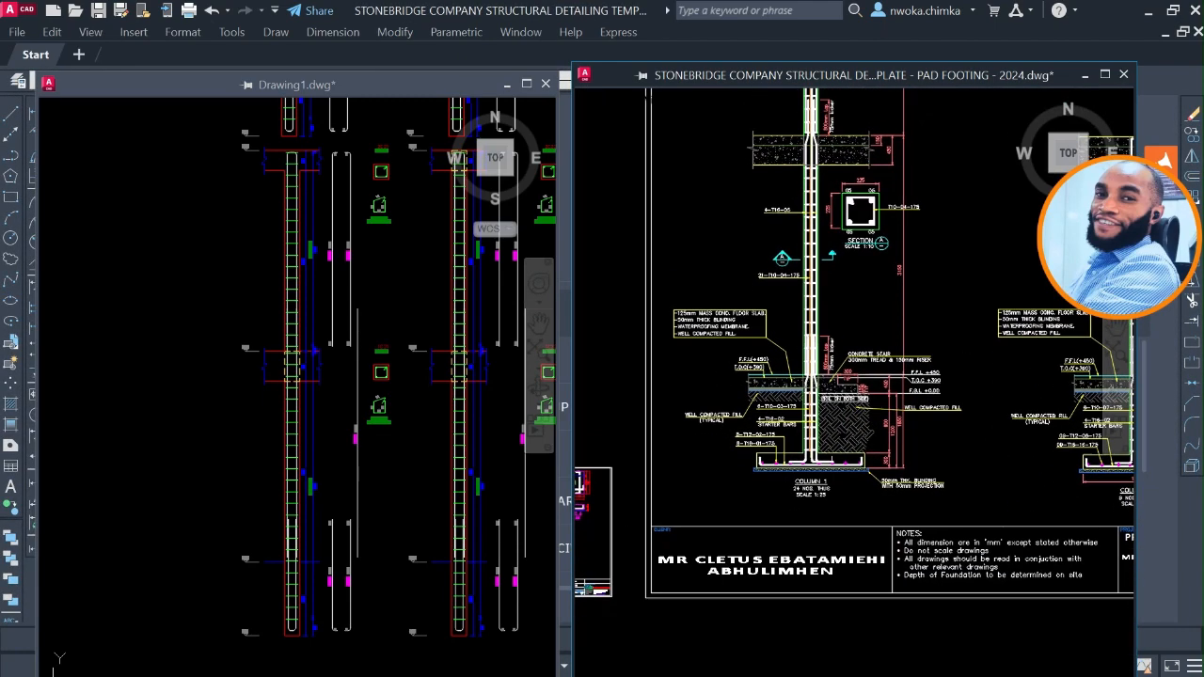
pyautogui.scroll(7, 815, 488)
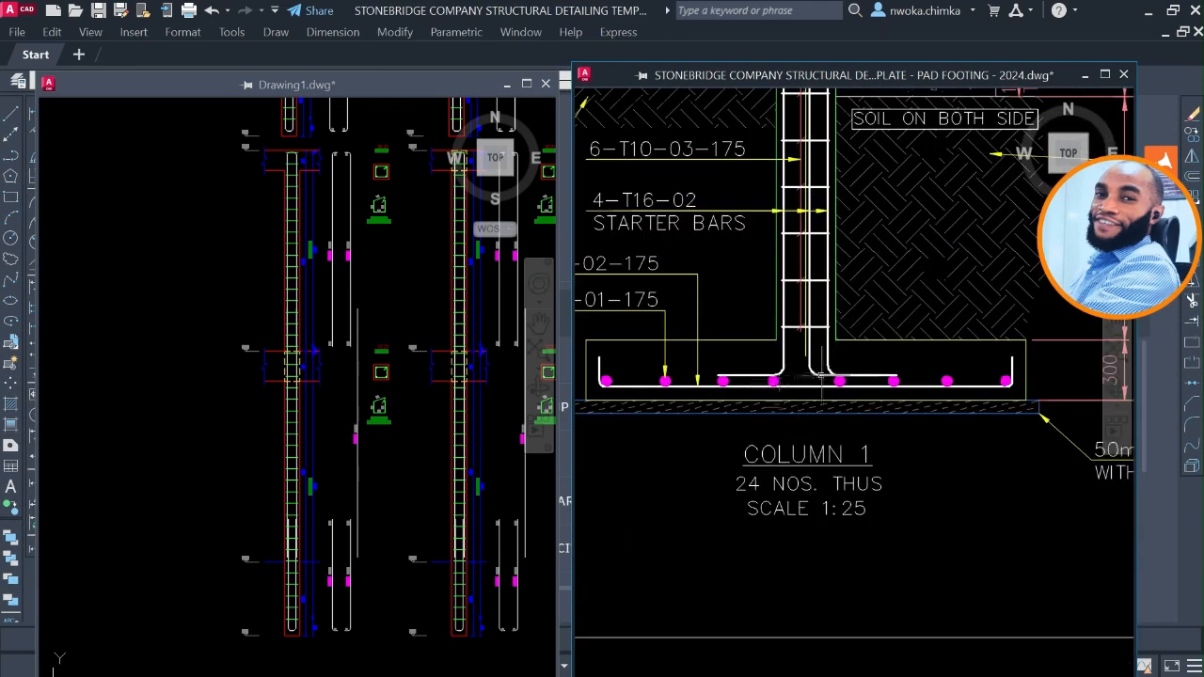
pyautogui.scroll(-5, 823, 376)
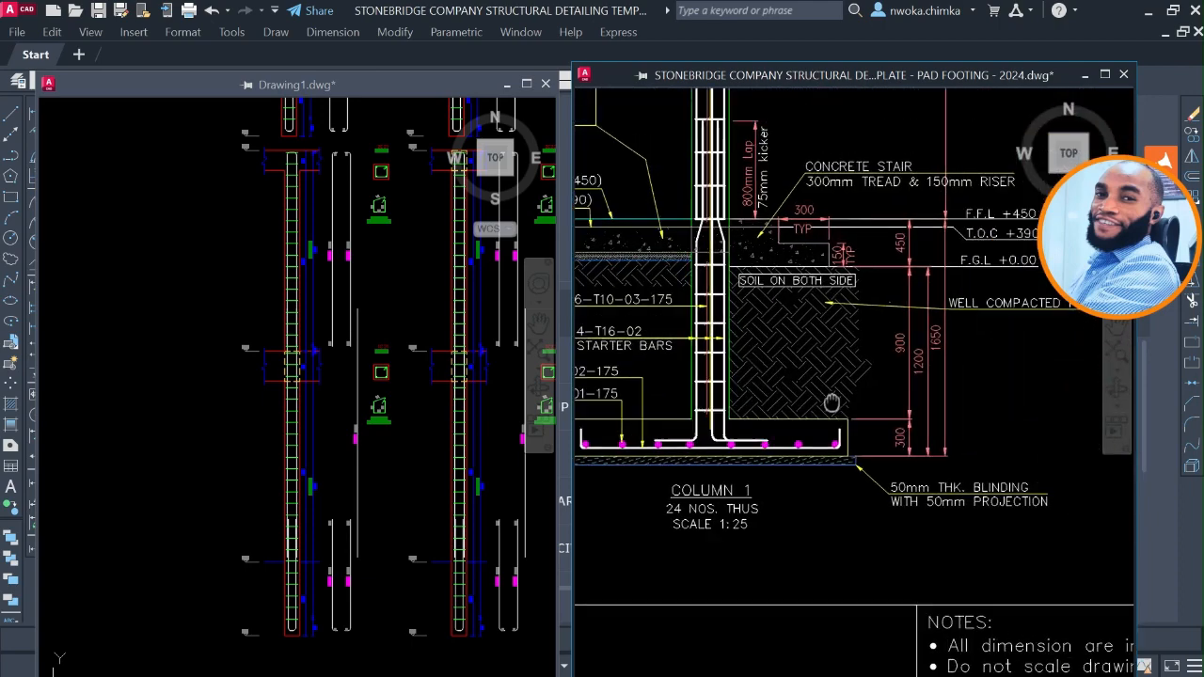
pyautogui.moveTo(840, 324); pyautogui.dragTo(968, 386, button='middle')
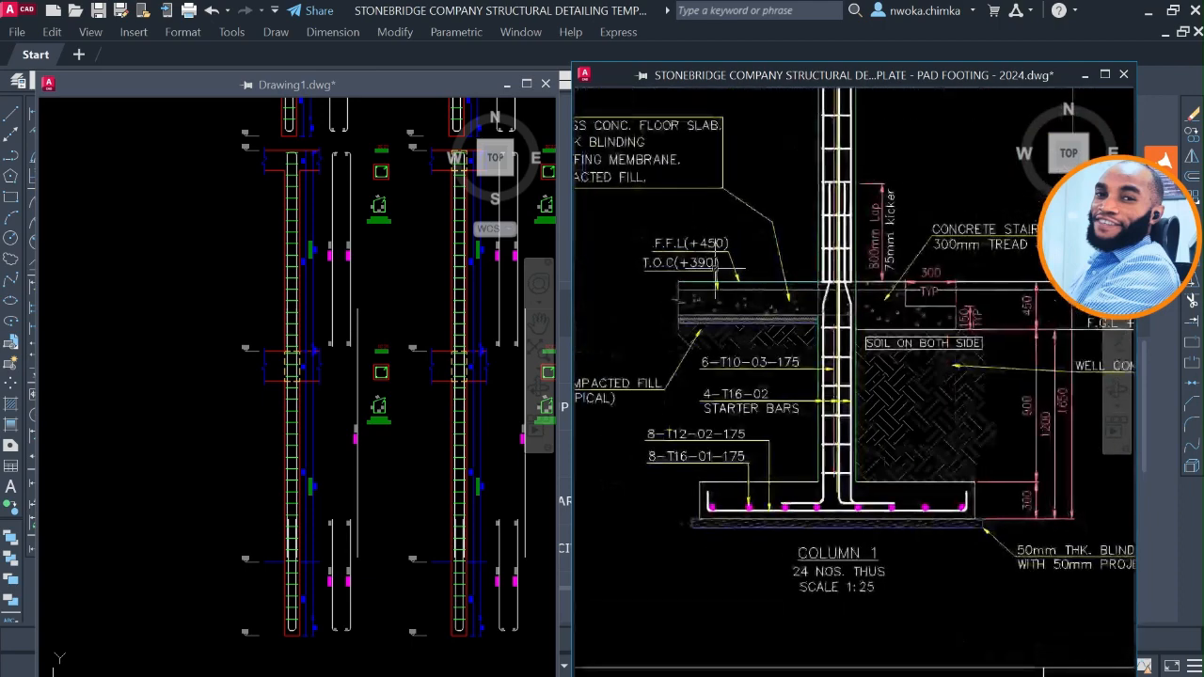
# Examine the F.F.L and T.O.C levels, cranked bars, 800mm lap and 75mm kicker of Column 1 at the ground floor slab.
pyautogui.scroll(2, 710, 264)
pyautogui.scroll(4, 659, 231)
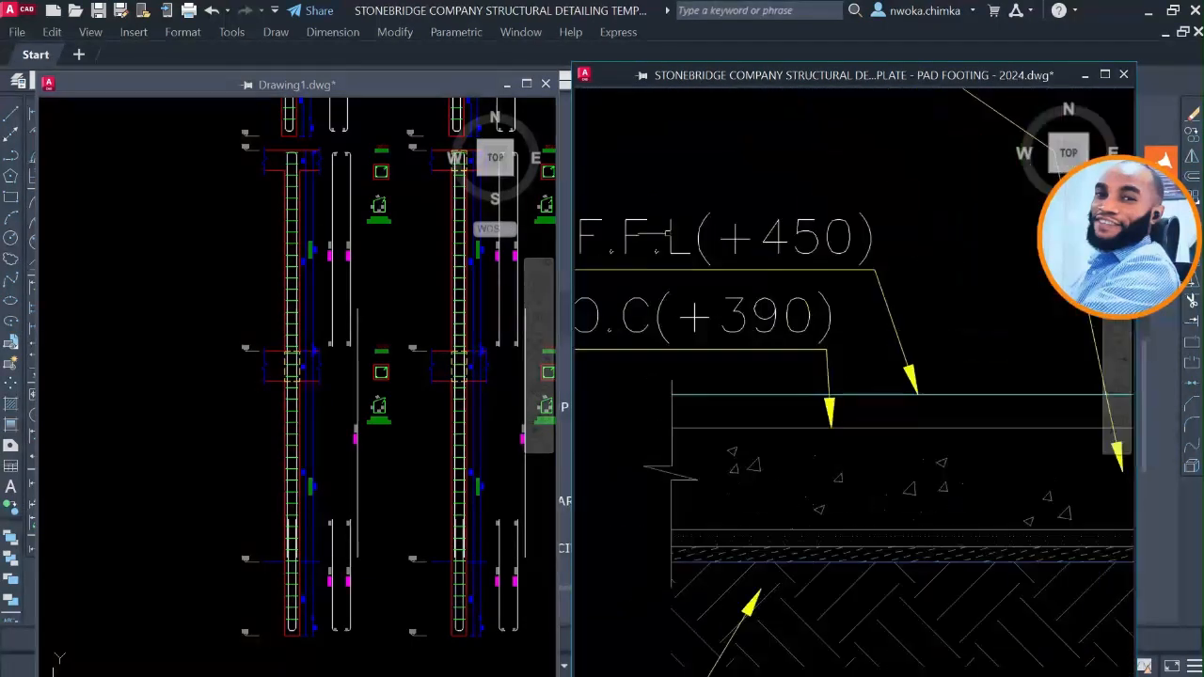
pyautogui.scroll(-5, 819, 367)
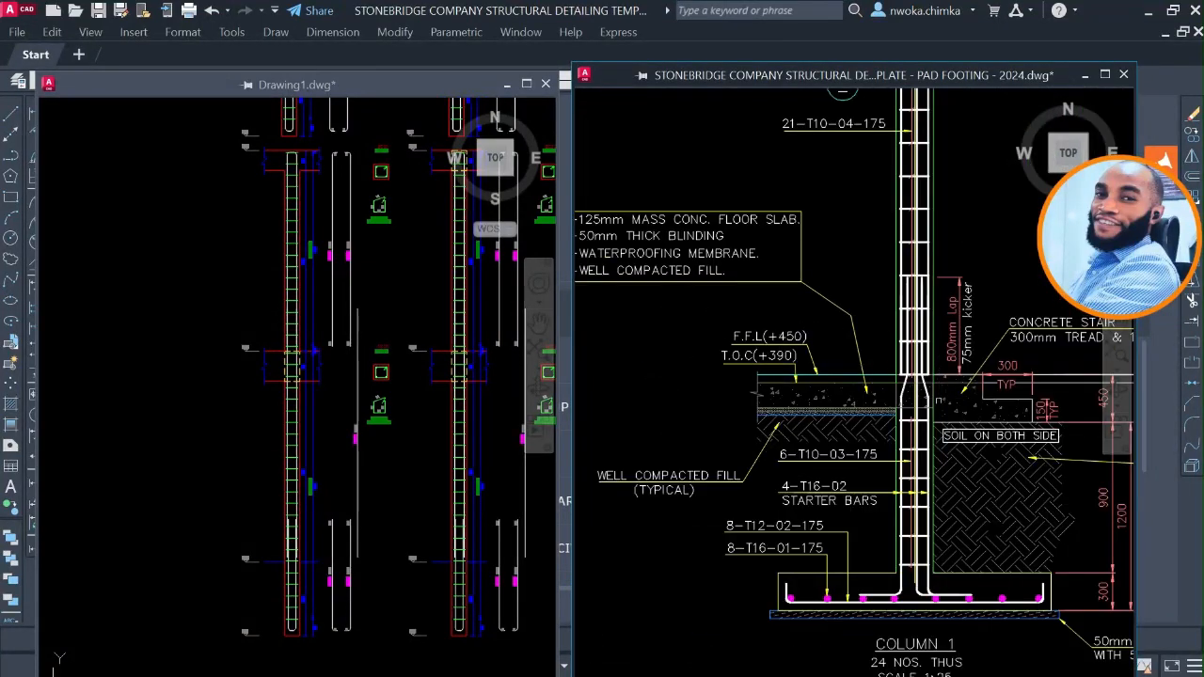
pyautogui.scroll(4, 937, 402)
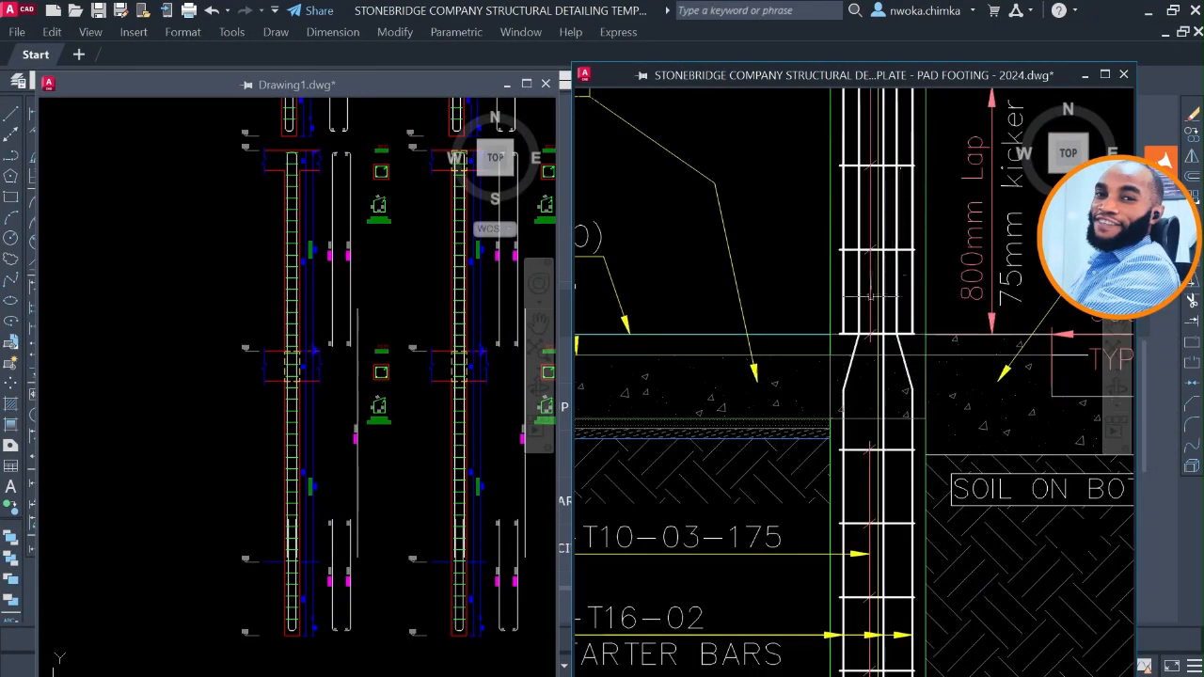
pyautogui.scroll(-1, 871, 311)
pyautogui.moveTo(881, 381); pyautogui.dragTo(882, 420, button='middle')
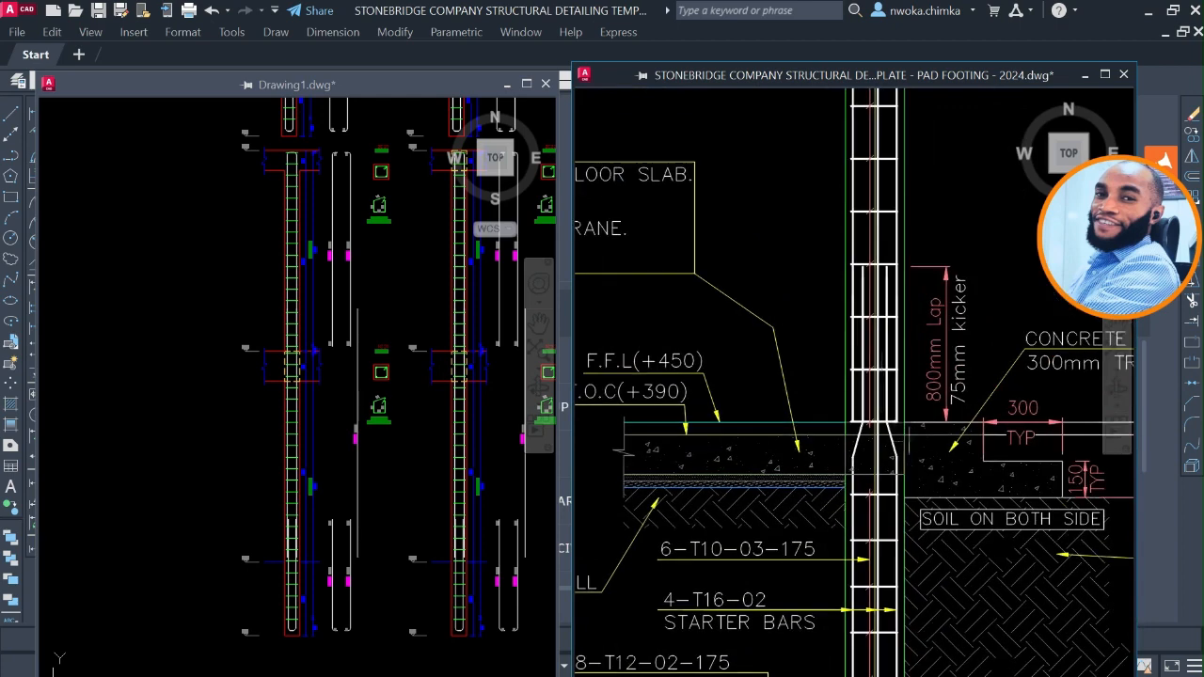
pyautogui.scroll(2, 979, 399)
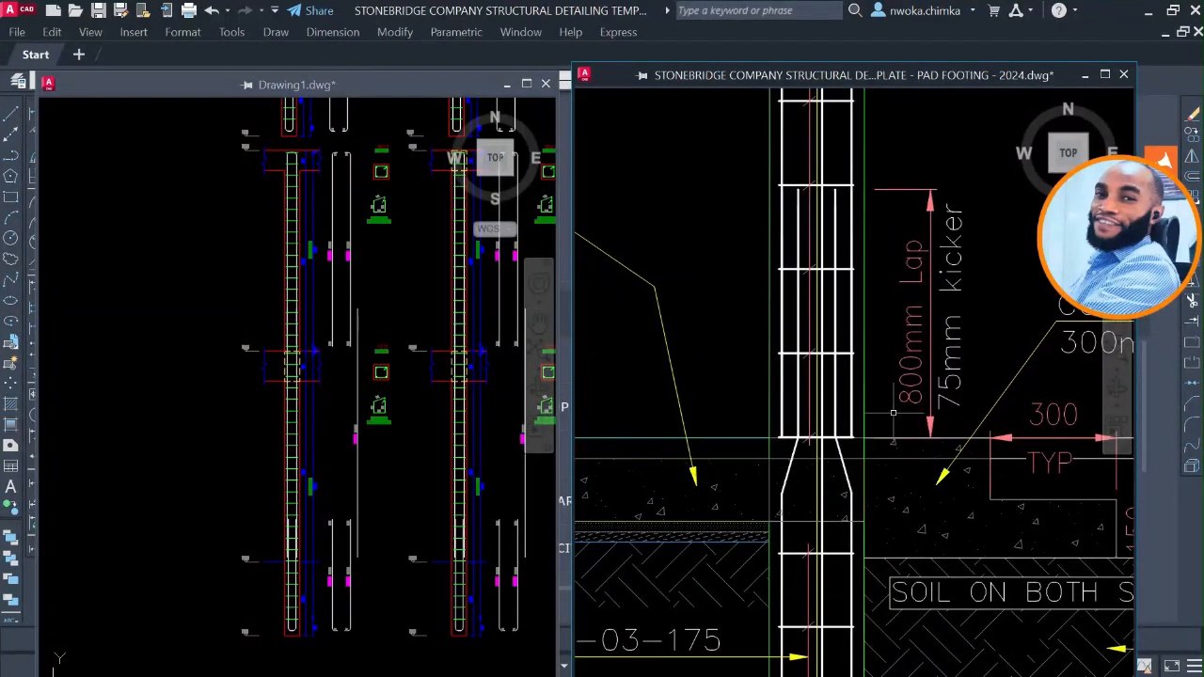
pyautogui.scroll(-3, 892, 414)
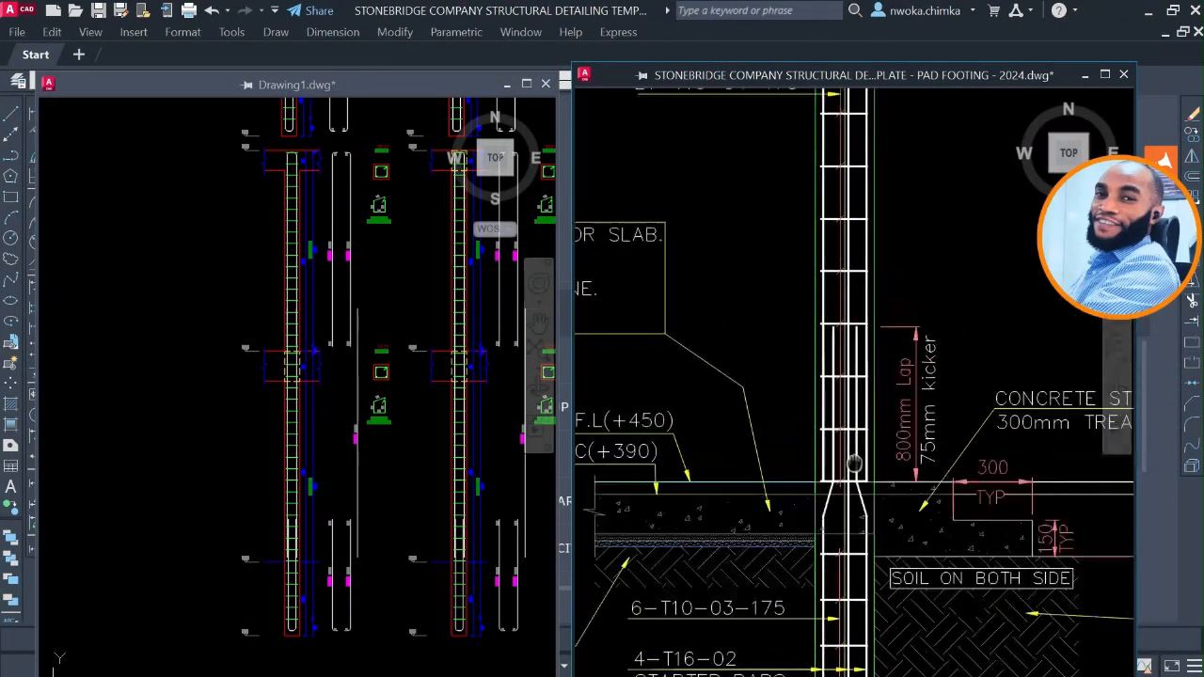
# Examine Column 1 at the suspended slab above section A and up through the section B storey.
pyautogui.moveTo(835, 196)
pyautogui.mouseDown(button='middle')
pyautogui.moveTo(818, 487)
pyautogui.moveTo(756, 663)
pyautogui.mouseUp(button='middle')
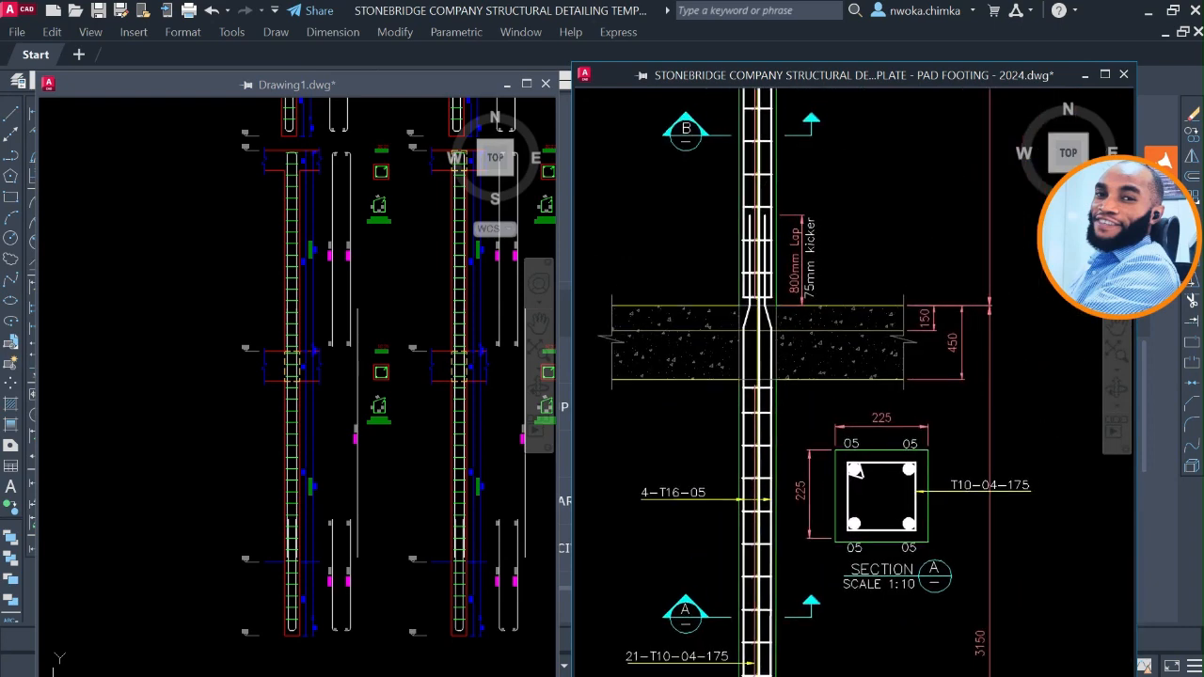
pyautogui.scroll(2, 870, 284)
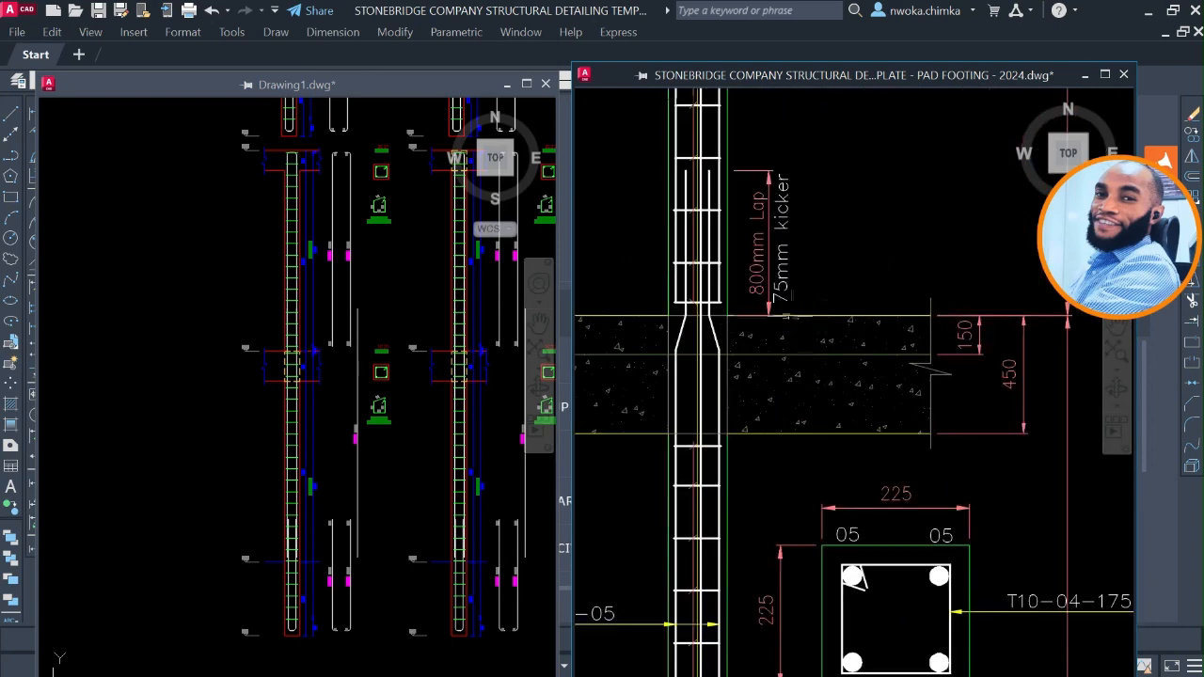
pyautogui.scroll(-4, 885, 340)
pyautogui.moveTo(840, 279); pyautogui.dragTo(845, 520, button='middle')
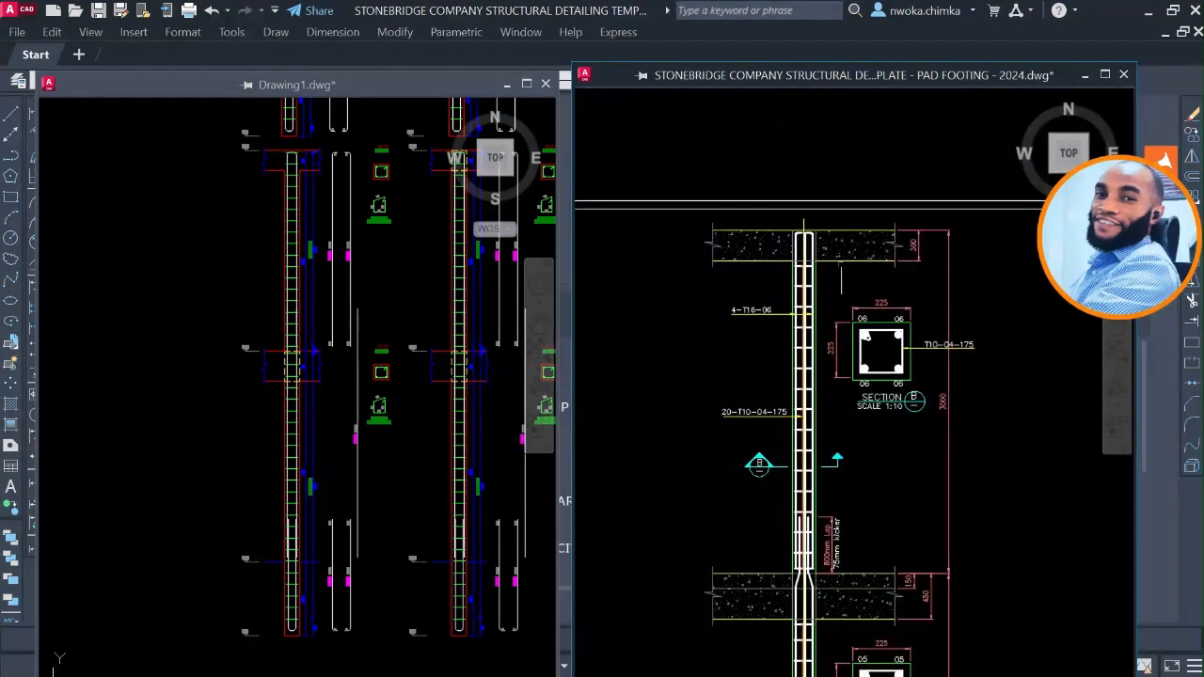
# Examine how the Column 1 bars and links finish in the uppermost beam above section B.
pyautogui.scroll(2, 844, 259)
pyautogui.scroll(-1, 869, 341)
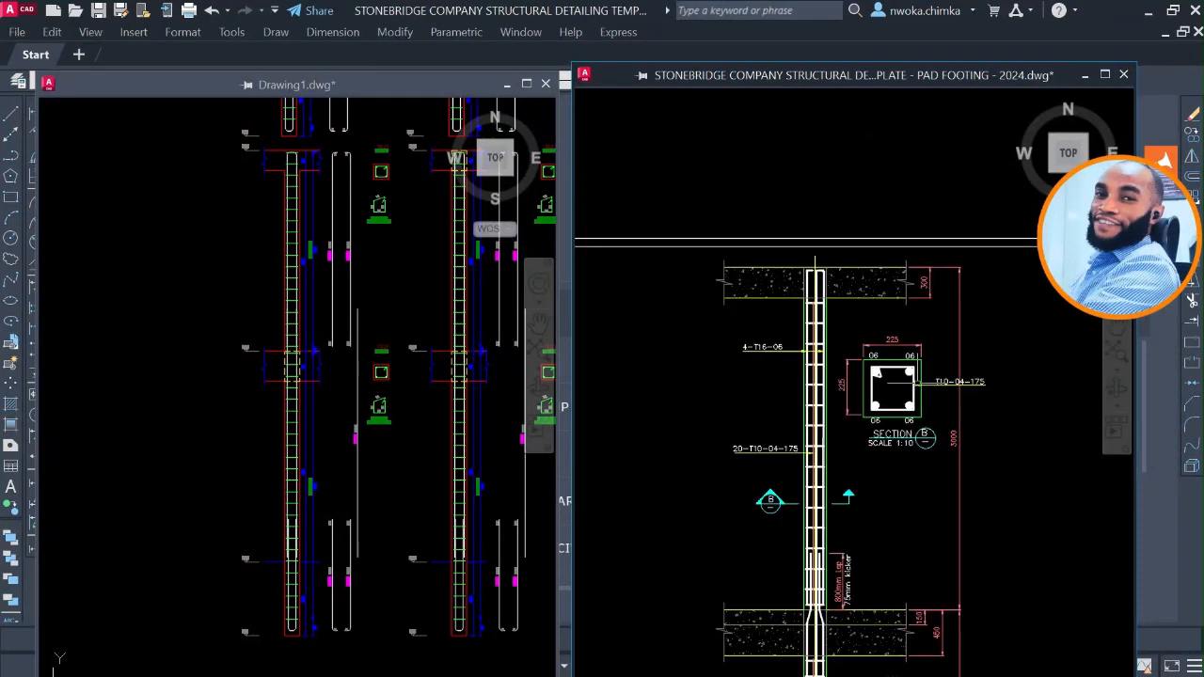
pyautogui.scroll(1, 894, 372)
pyautogui.scroll(1, 913, 387)
pyautogui.scroll(-6, 917, 377)
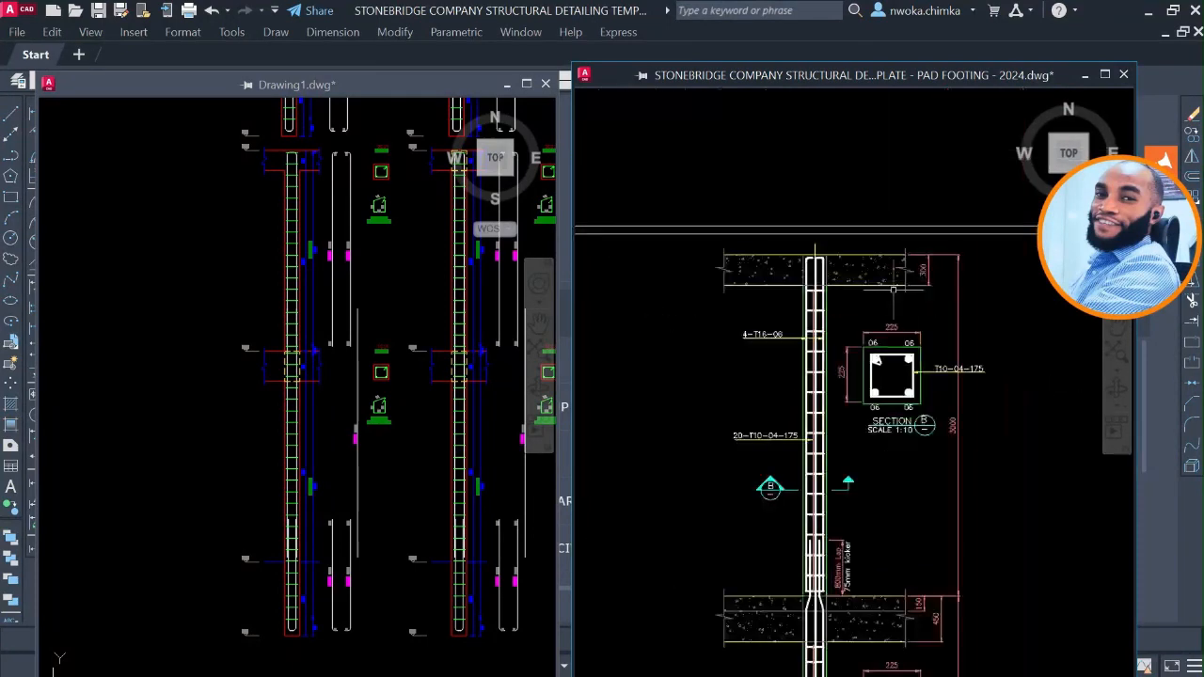
pyautogui.scroll(1, 829, 301)
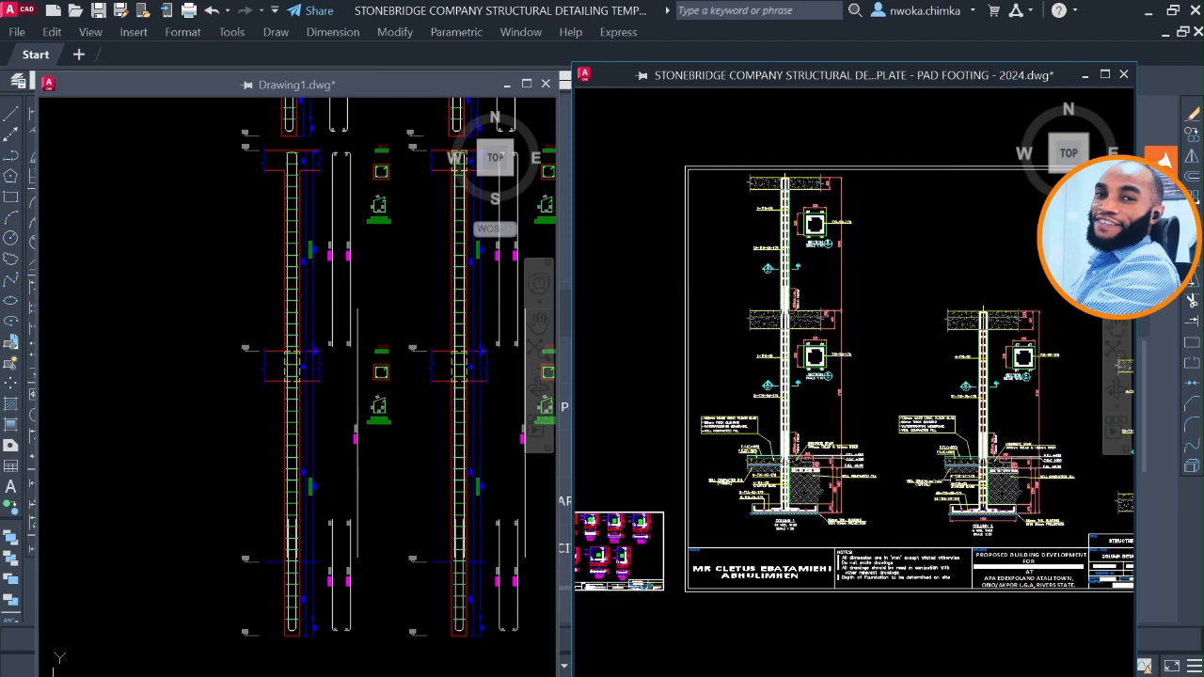
# Inspect the Column 2 elevation from its pad footing and starter bars up to the suspended slab, including its cross-section.
pyautogui.scroll(2, 997, 506)
pyautogui.moveTo(987, 503)
pyautogui.mouseDown(button='middle')
pyautogui.moveTo(912, 431)
pyautogui.moveTo(1061, 443)
pyautogui.mouseUp(button='middle')
pyautogui.scroll(2, 733, 478)
pyautogui.moveTo(762, 440); pyautogui.dragTo(678, 472, button='middle')
pyautogui.scroll(-2, 677, 472)
pyautogui.moveTo(856, 428); pyautogui.dragTo(746, 457, button='middle')
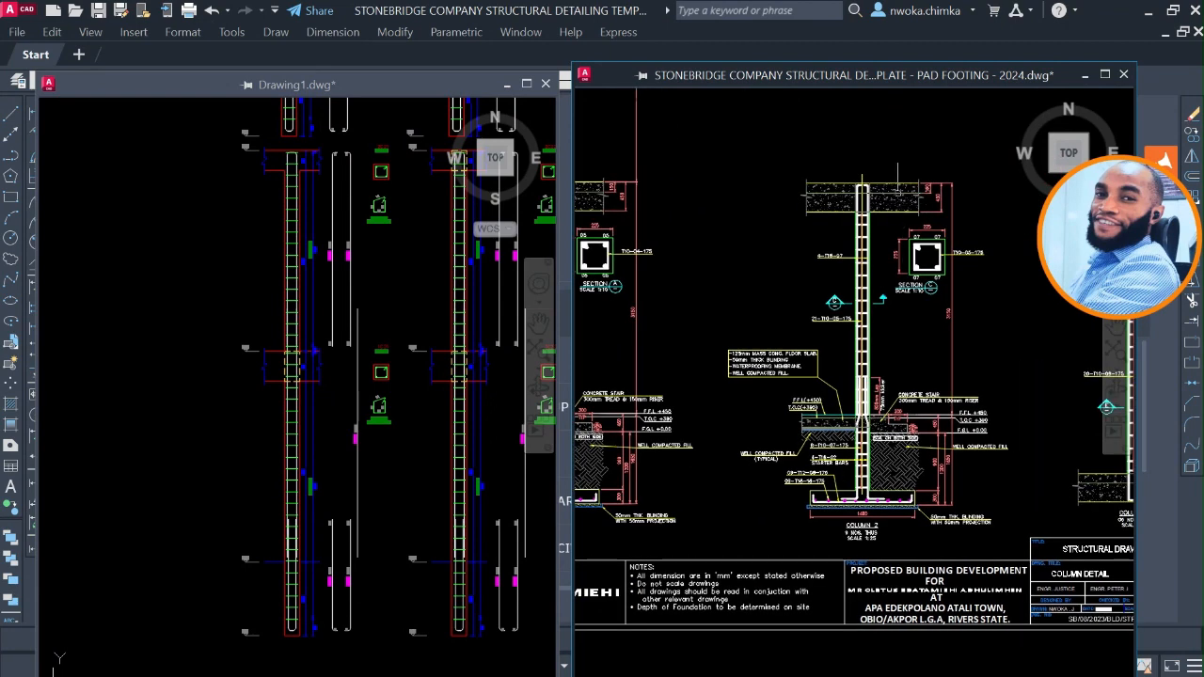
pyautogui.moveTo(948, 421); pyautogui.dragTo(726, 389, button='middle')
# Examine the Column 3 elevation, section E and its title note, and compare it with the other columns on the Column Detail sheet.
pyautogui.scroll(2, 934, 458)
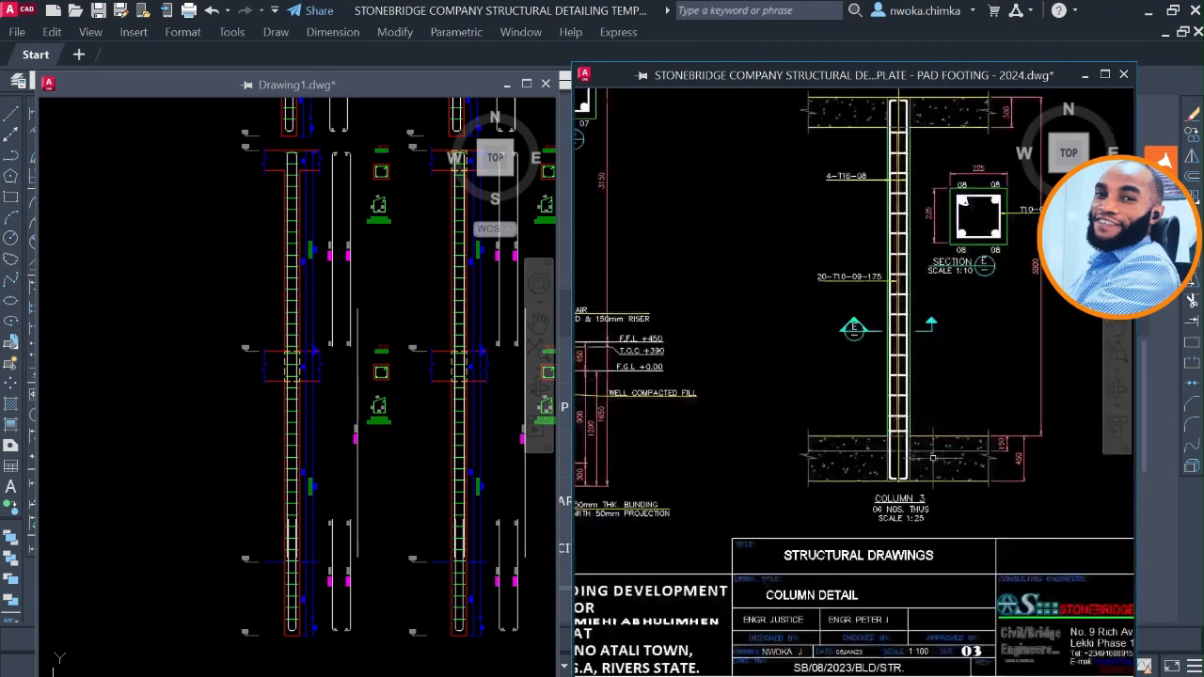
pyautogui.moveTo(910, 174); pyautogui.dragTo(880, 256, button='middle')
pyautogui.scroll(-4, 927, 297)
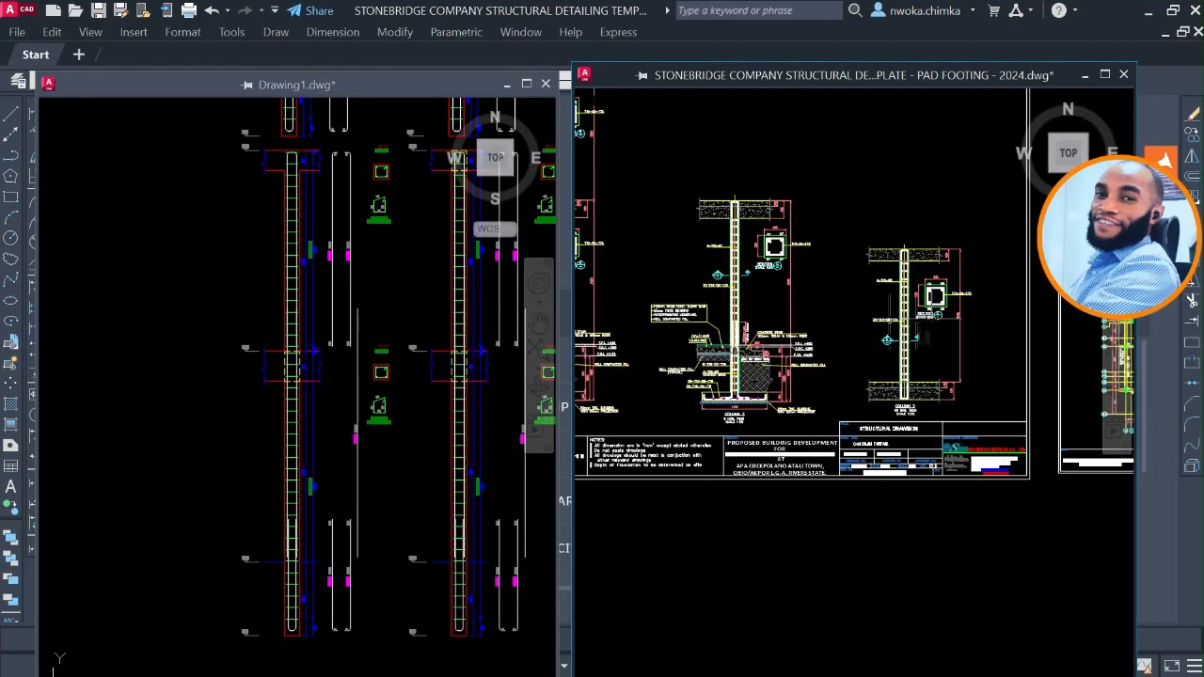
pyautogui.scroll(6, 909, 395)
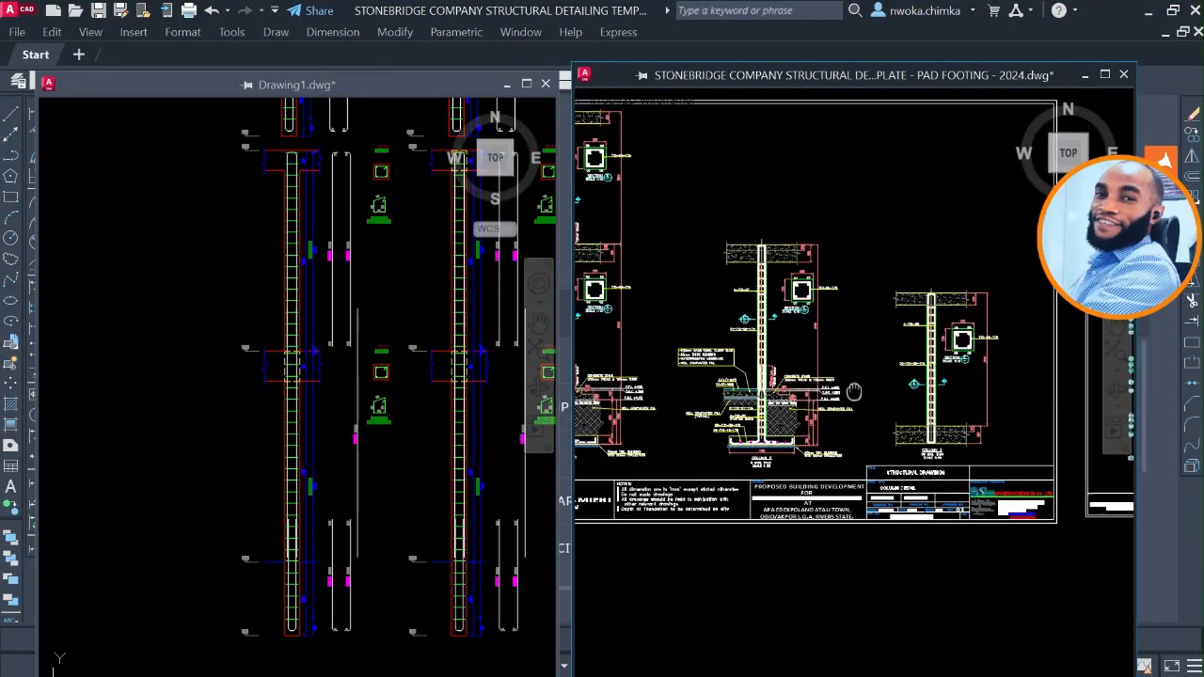
pyautogui.scroll(4, 926, 482)
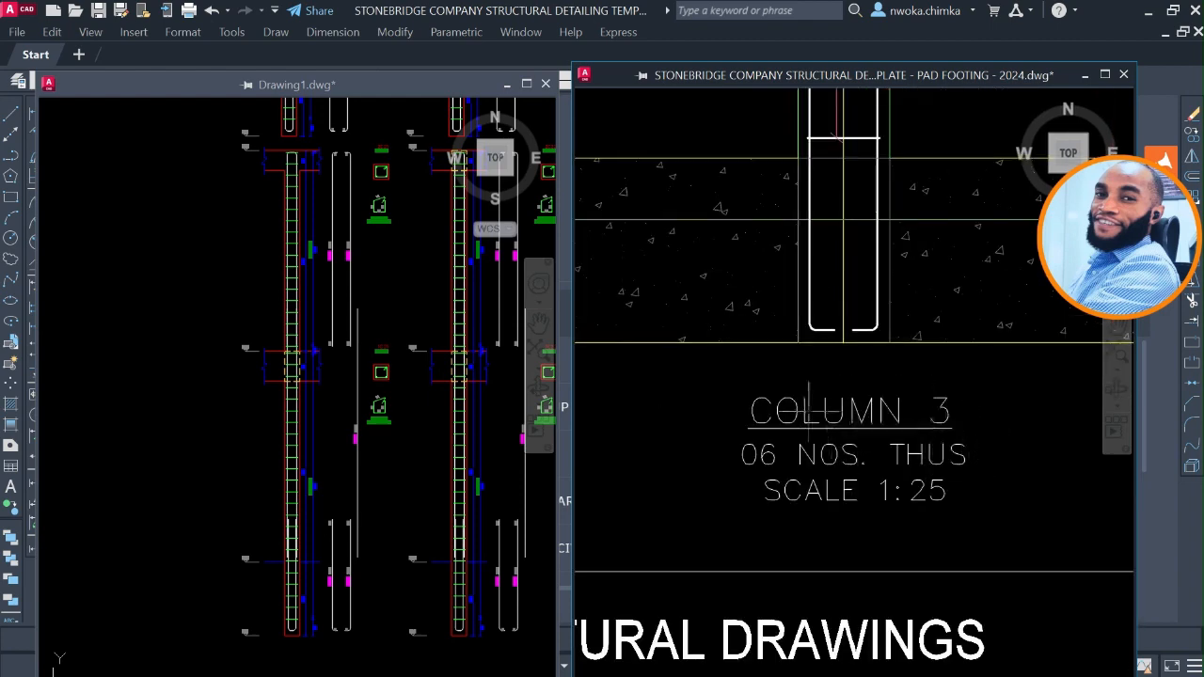
pyautogui.scroll(-6, 888, 456)
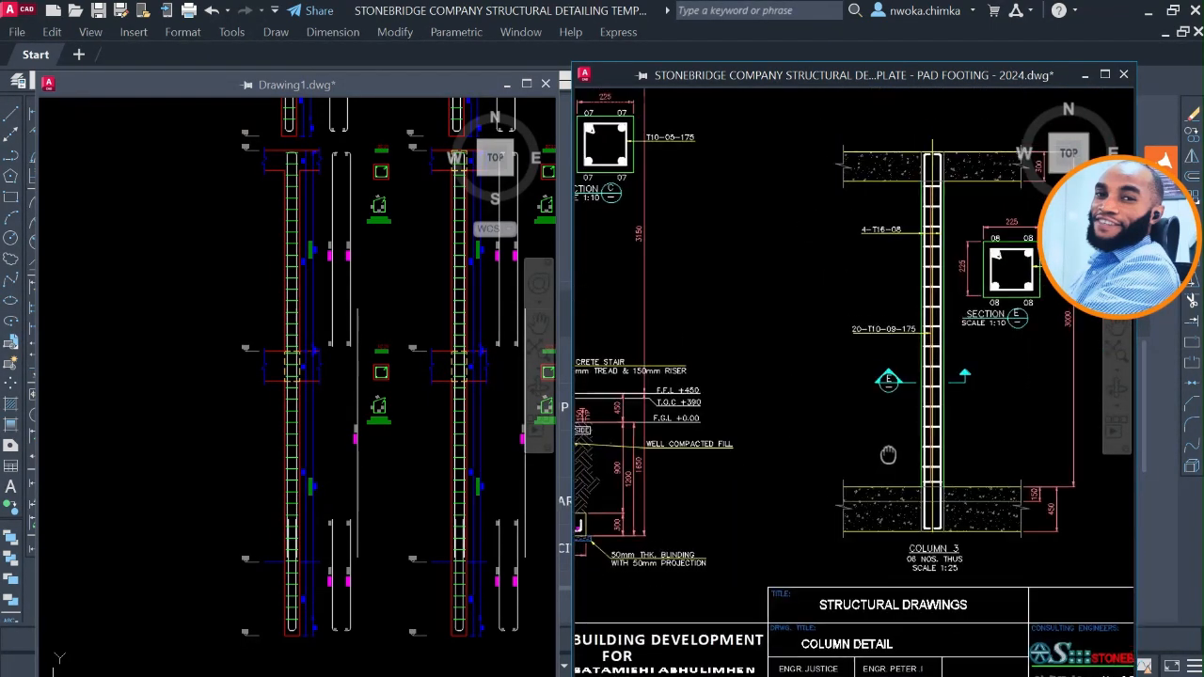
pyautogui.scroll(-4, 888, 456)
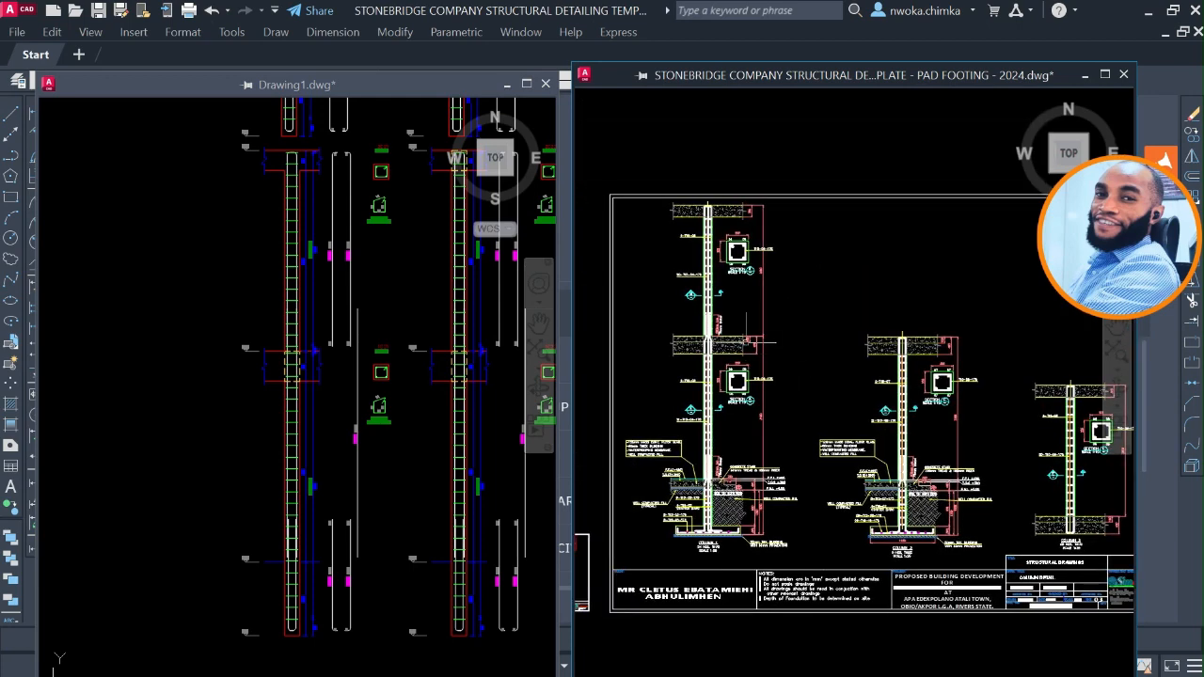
pyautogui.scroll(-2, 809, 339)
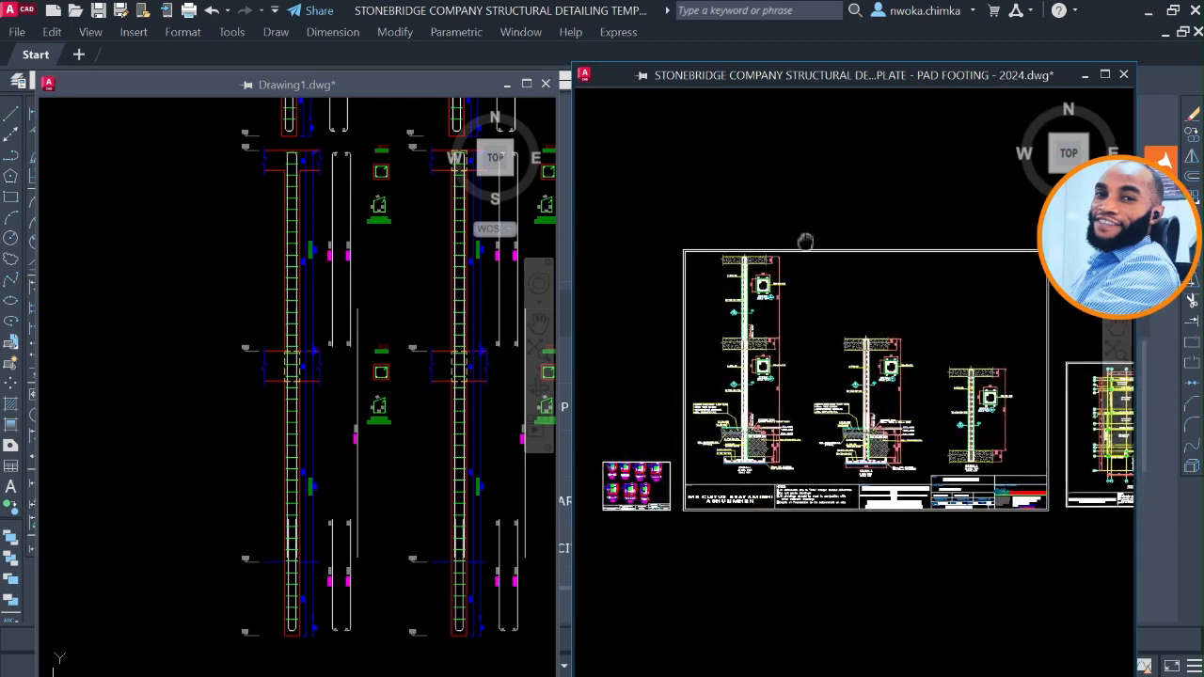
pyautogui.moveTo(805, 243); pyautogui.dragTo(813, 267, button='middle')
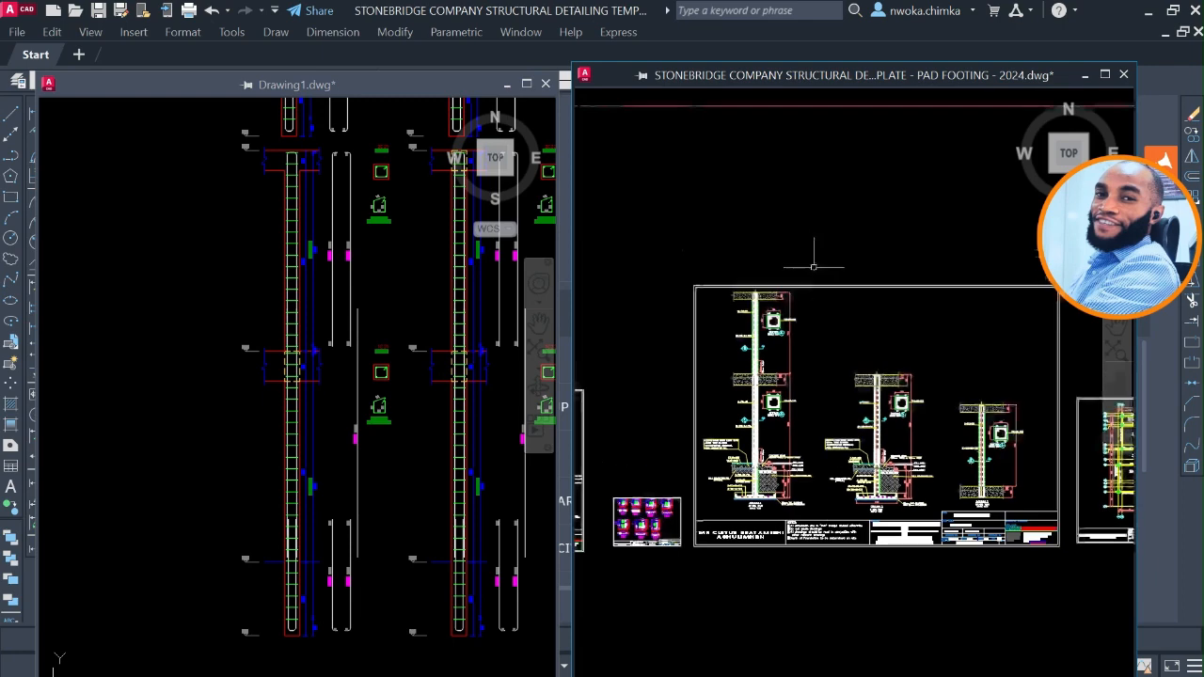
# Dock the floating pad footing template drawing back into the main AutoCAD window.
pyautogui.click(1105, 75)
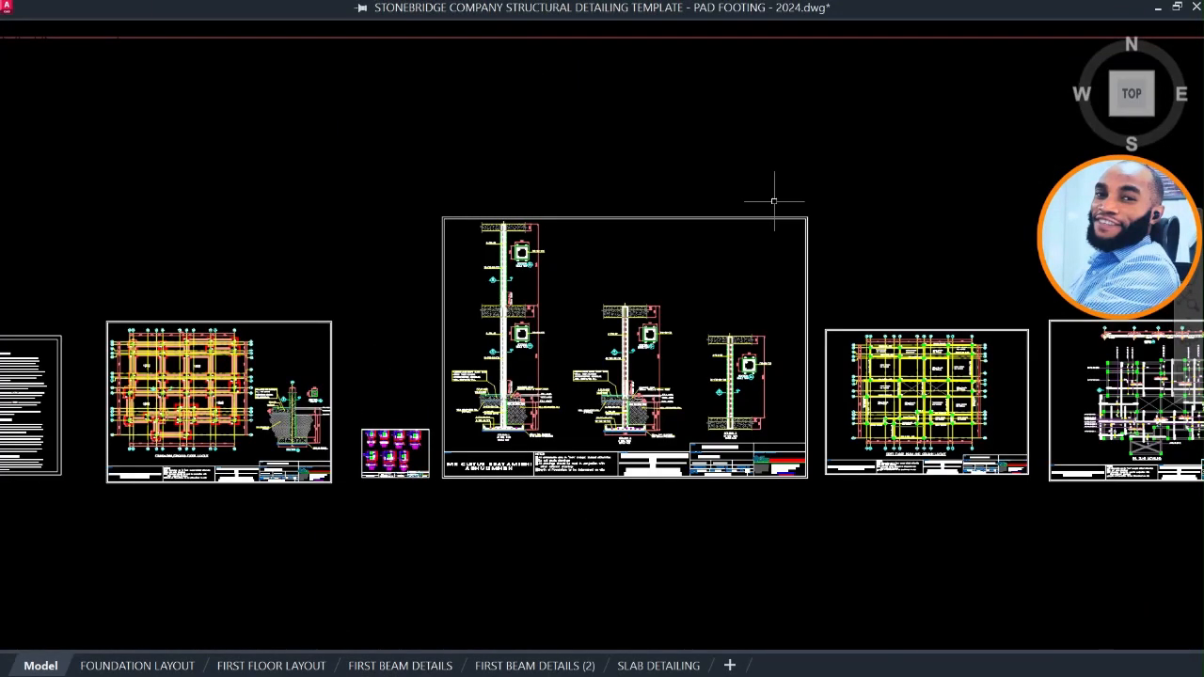
pyautogui.click(1177, 7)
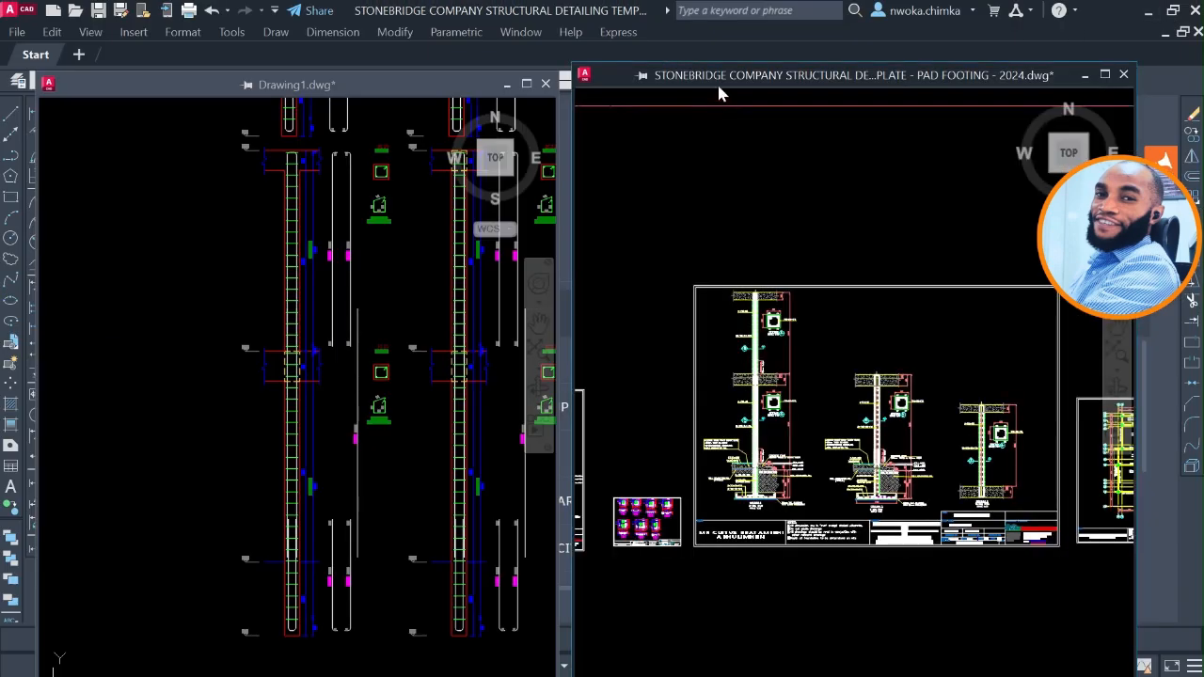
pyautogui.moveTo(749, 74); pyautogui.dragTo(719, 48)
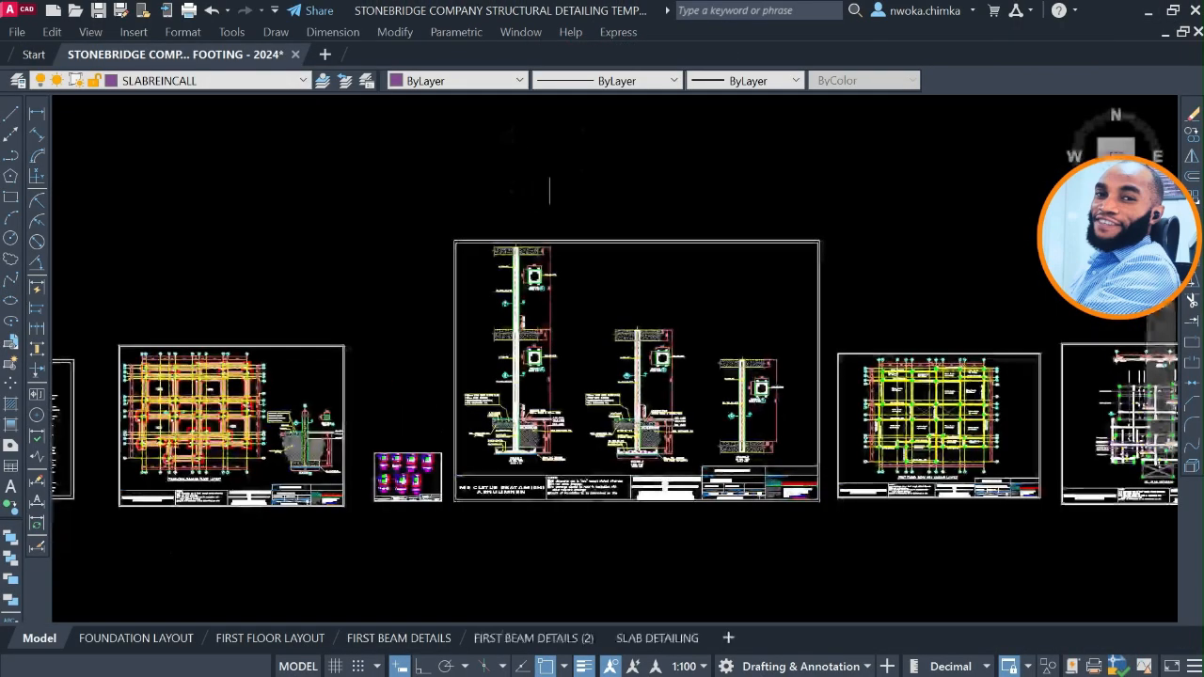
# Bring up the floating Drawing1 window, dock it into the main window, and place the template's file tab after Drawing1.
pyautogui.press('super')
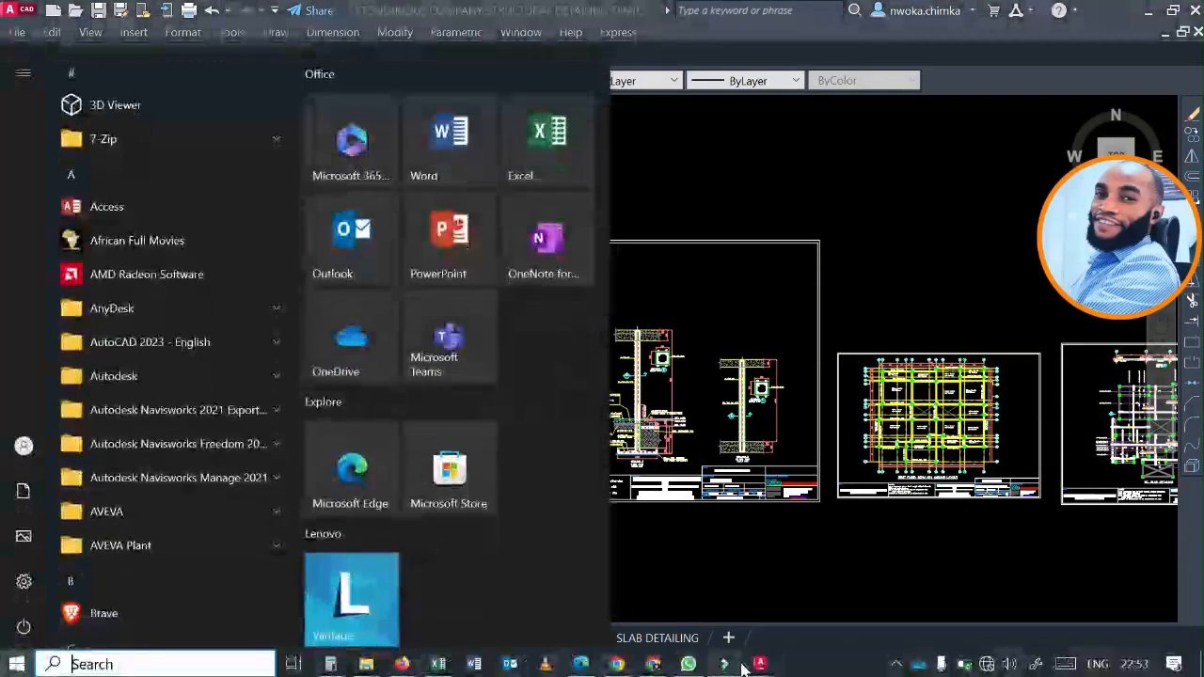
pyautogui.moveTo(760, 664)
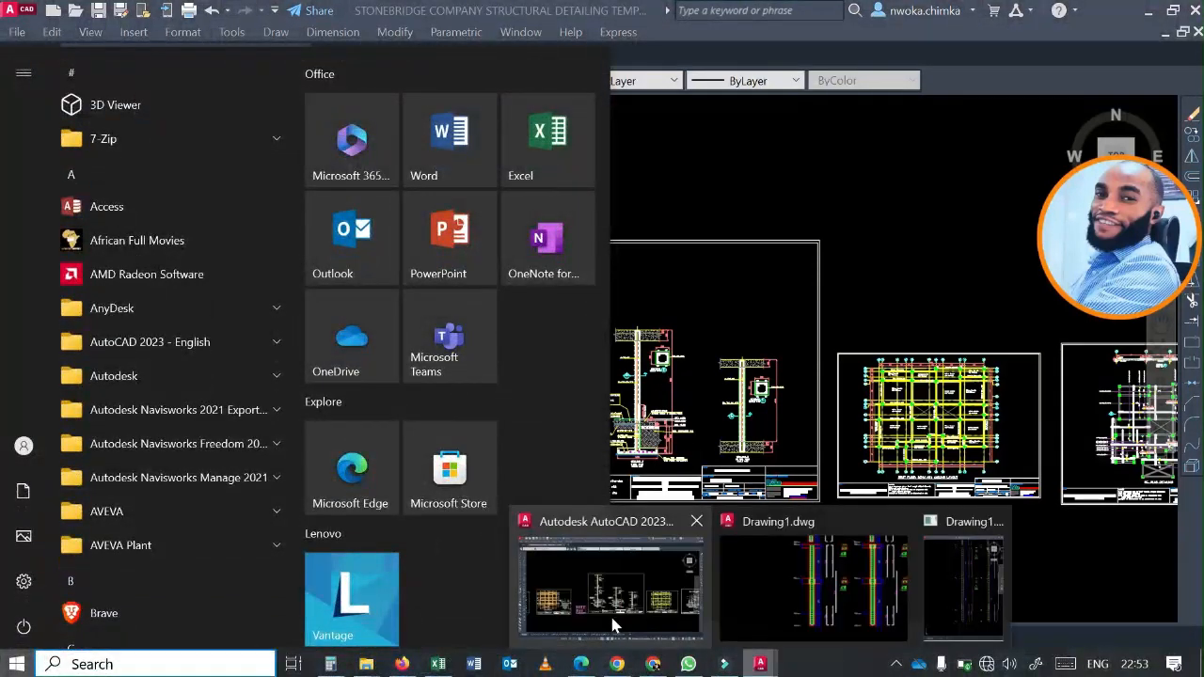
pyautogui.click(849, 598)
pyautogui.moveTo(355, 98); pyautogui.dragTo(310, 57)
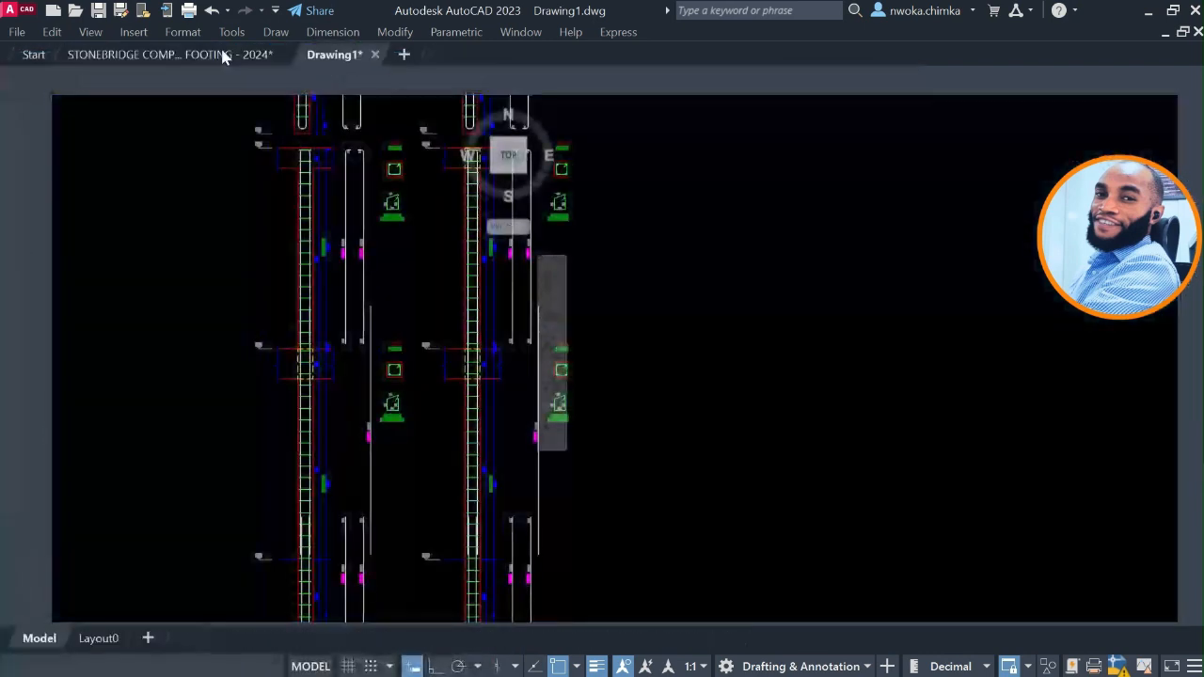
pyautogui.moveTo(188, 56); pyautogui.dragTo(350, 58)
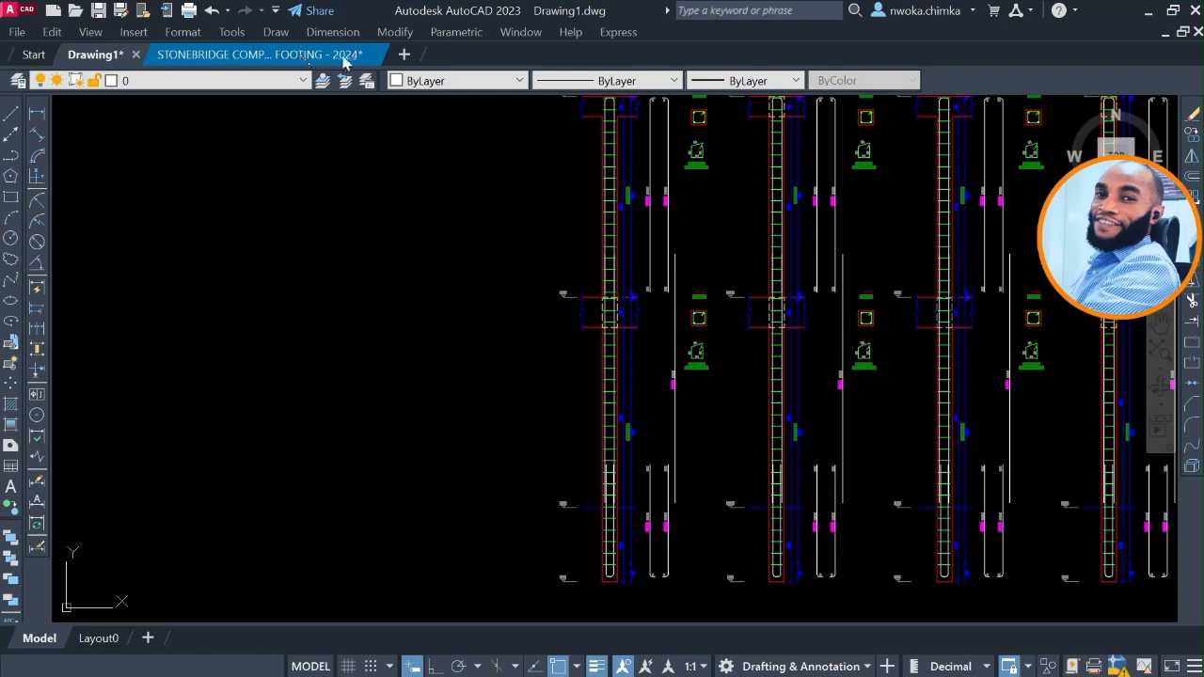
pyautogui.moveTo(329, 59)
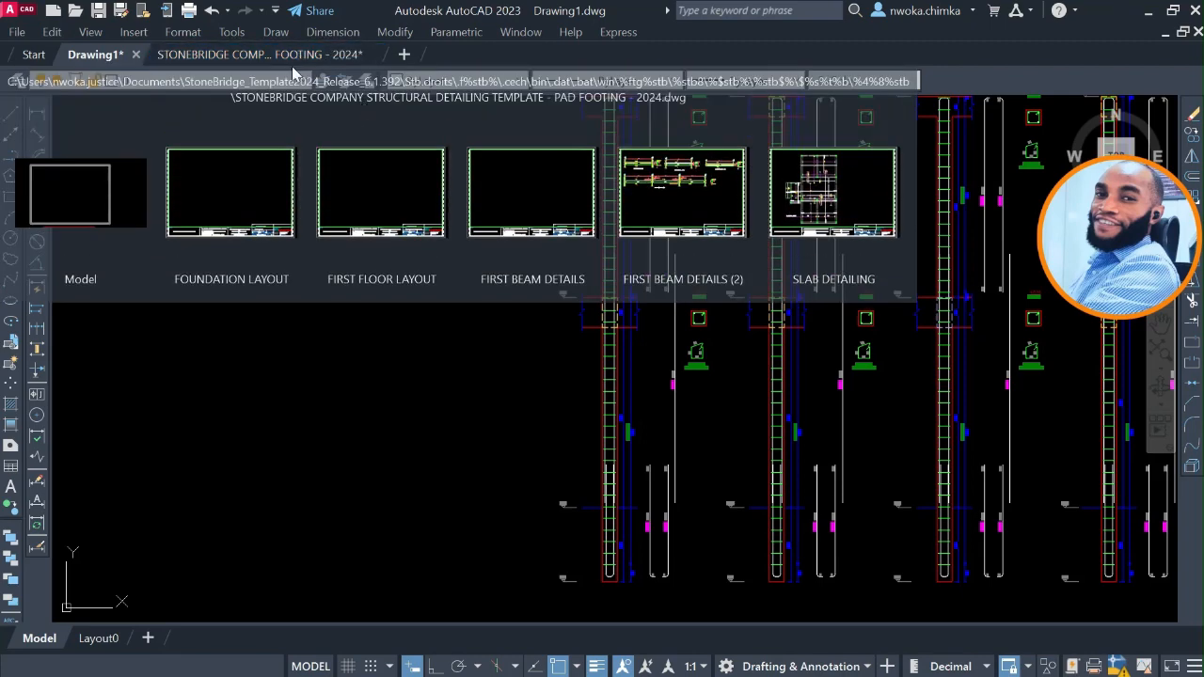
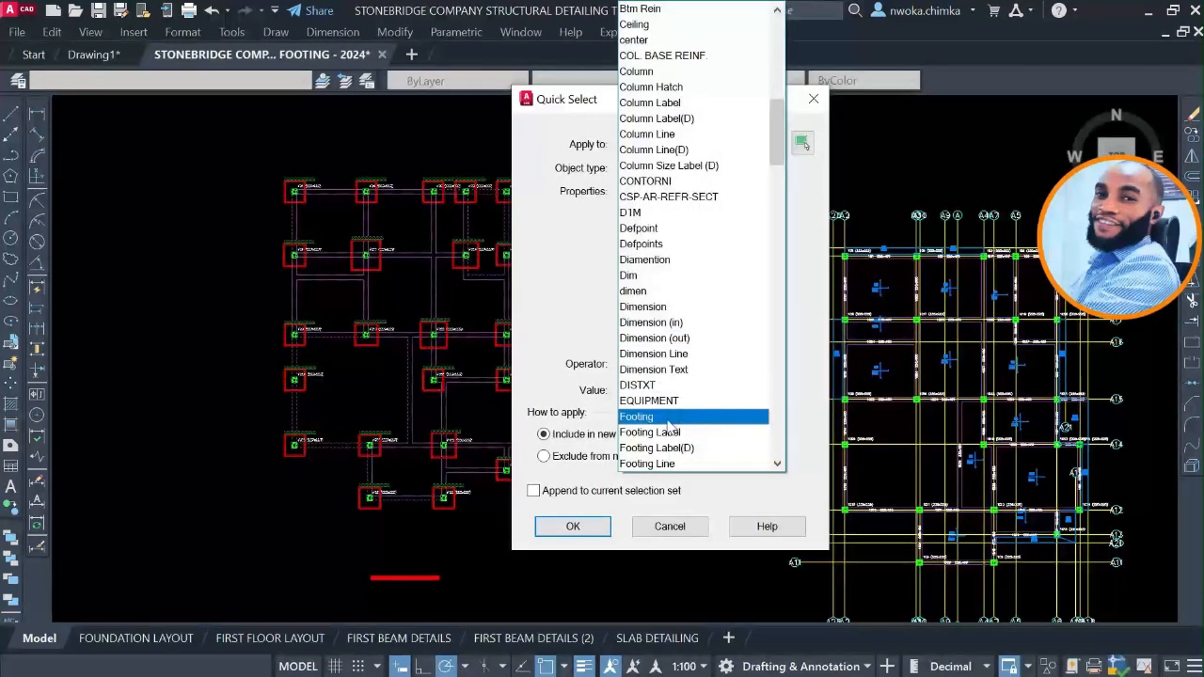
pyautogui.scroll(-1, 687, 428)
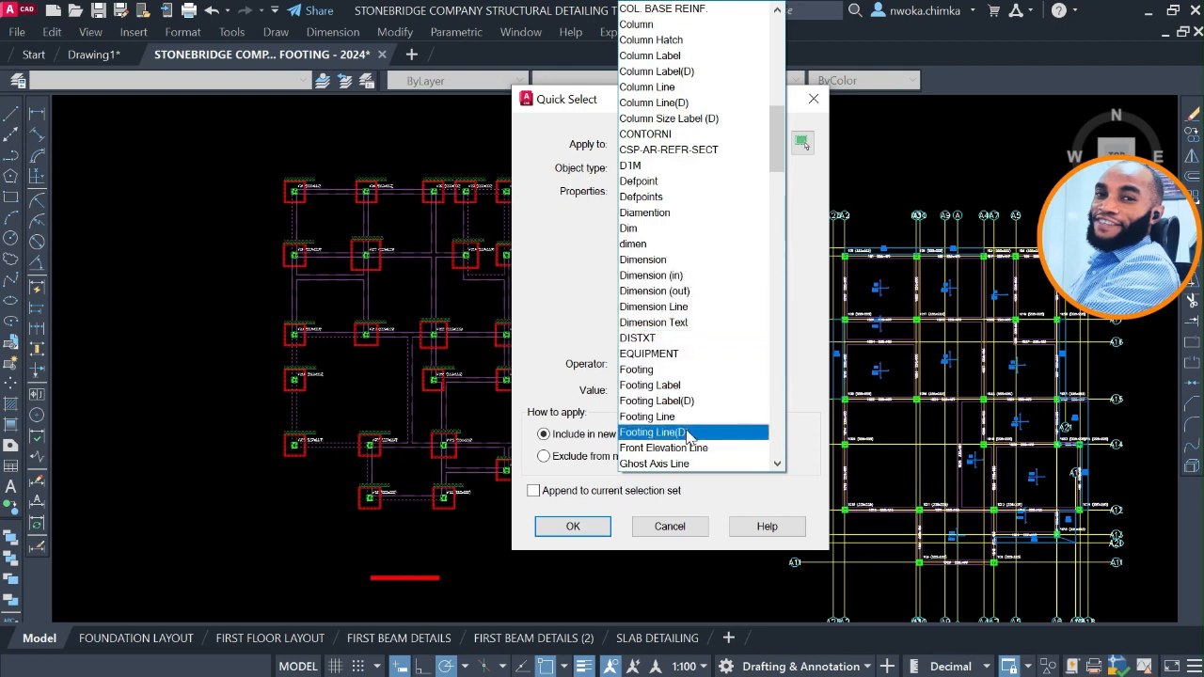
pyautogui.scroll(-1, 695, 421)
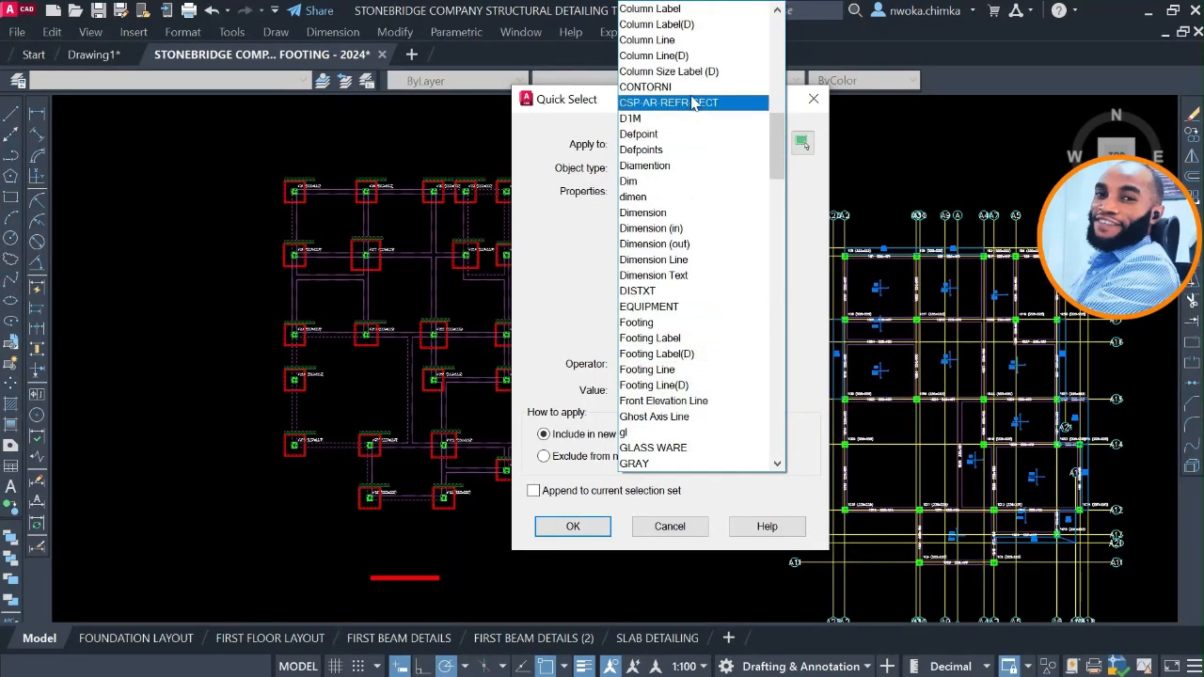
pyautogui.click(812, 100)
pyautogui.scroll(5, 452, 183)
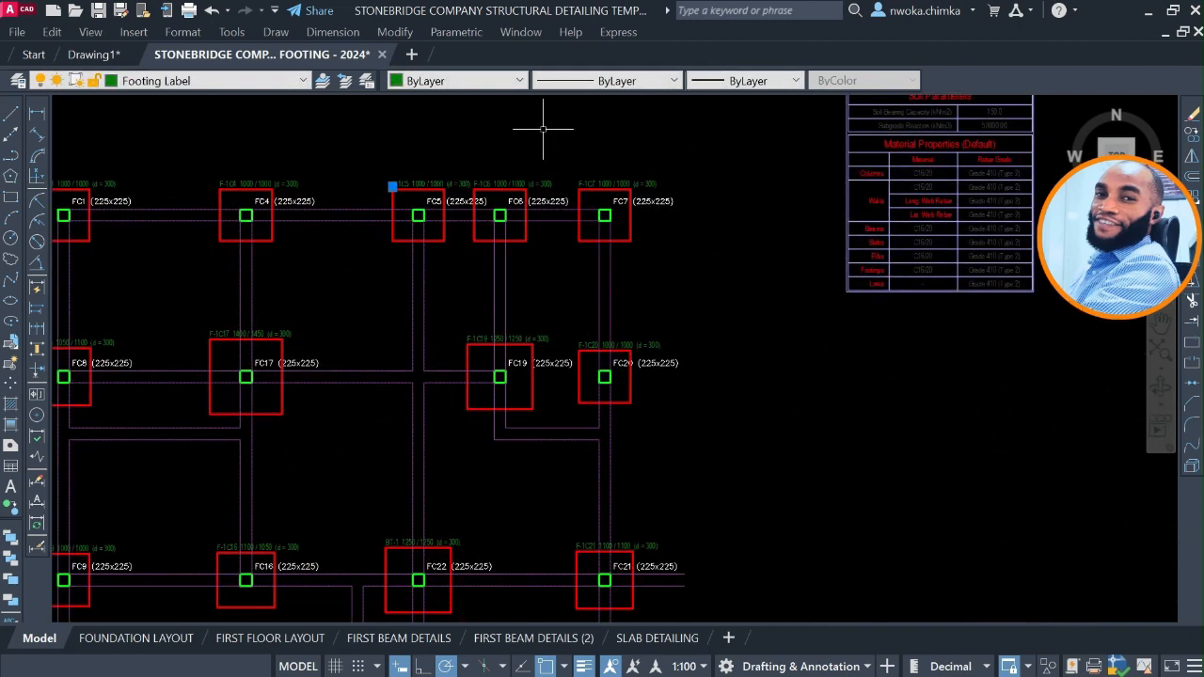
# Filter the whole foundation plan by layer with Quick Select and erase its Footing Label and Column Label objects.
pyautogui.scroll(-3, 543, 129)
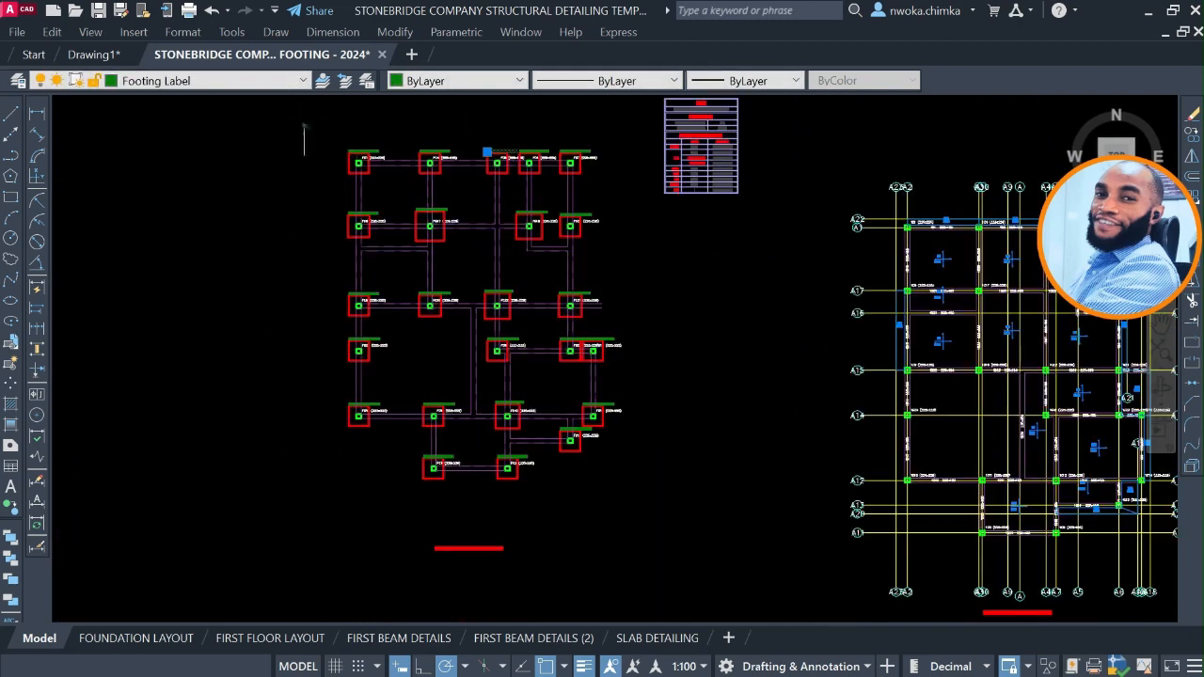
pyautogui.moveTo(303, 125); pyautogui.dragTo(664, 521)
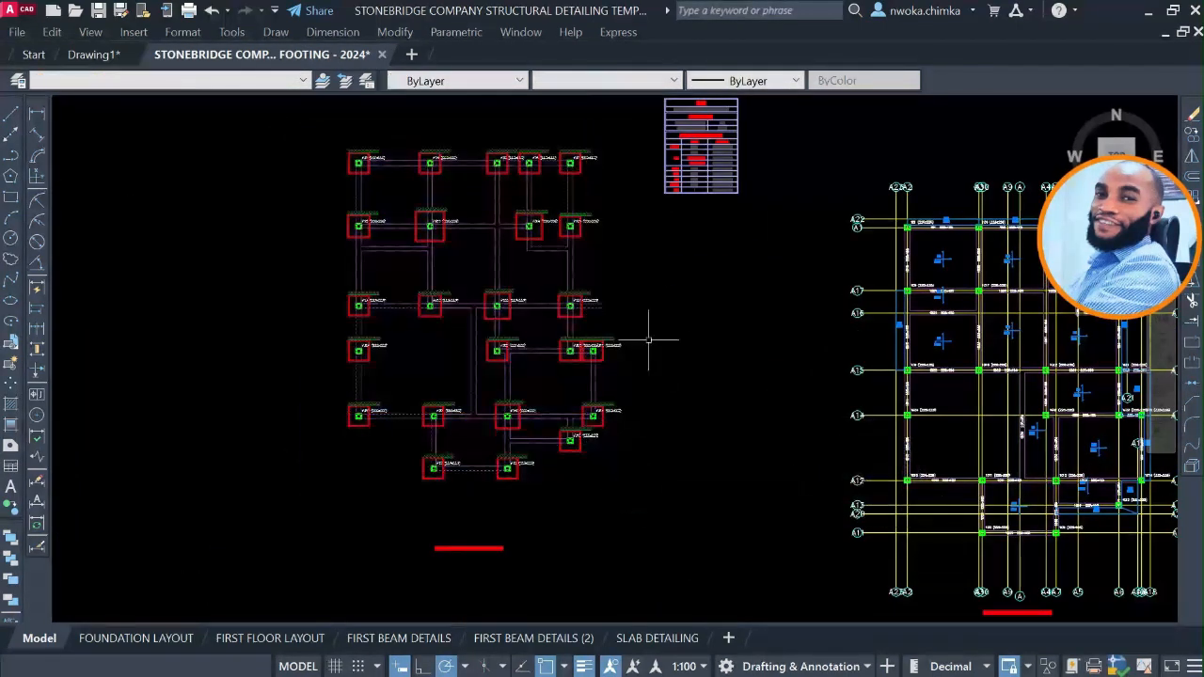
pyautogui.rightClick(648, 340)
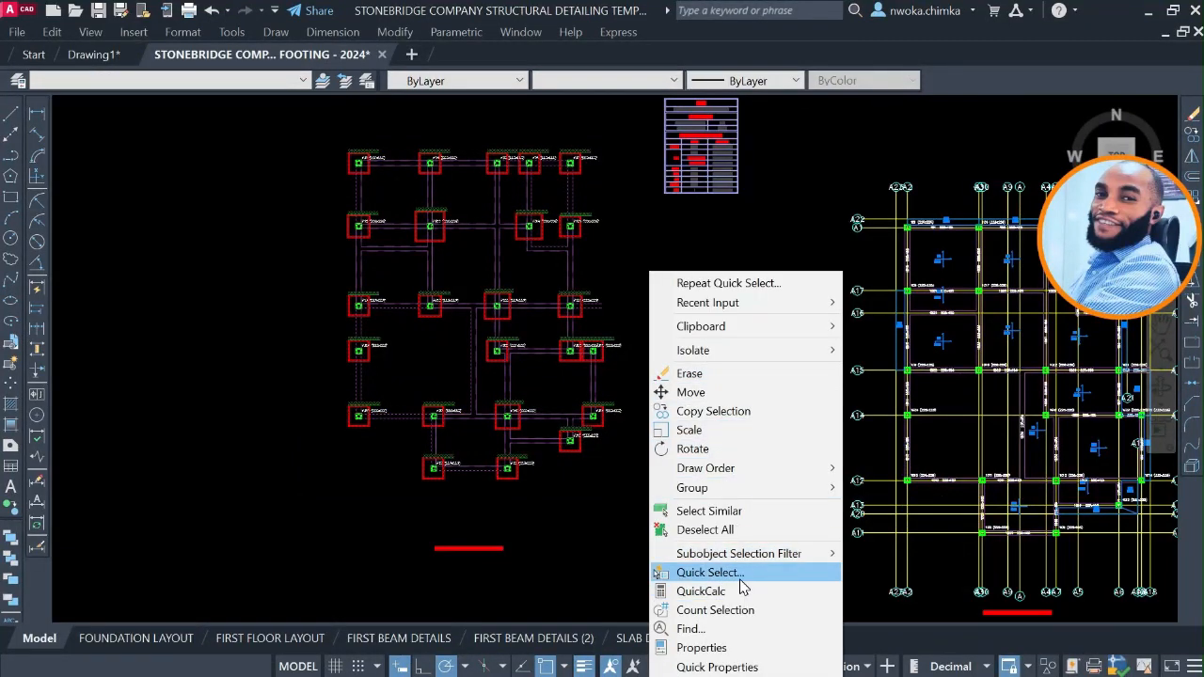
pyautogui.click(707, 570)
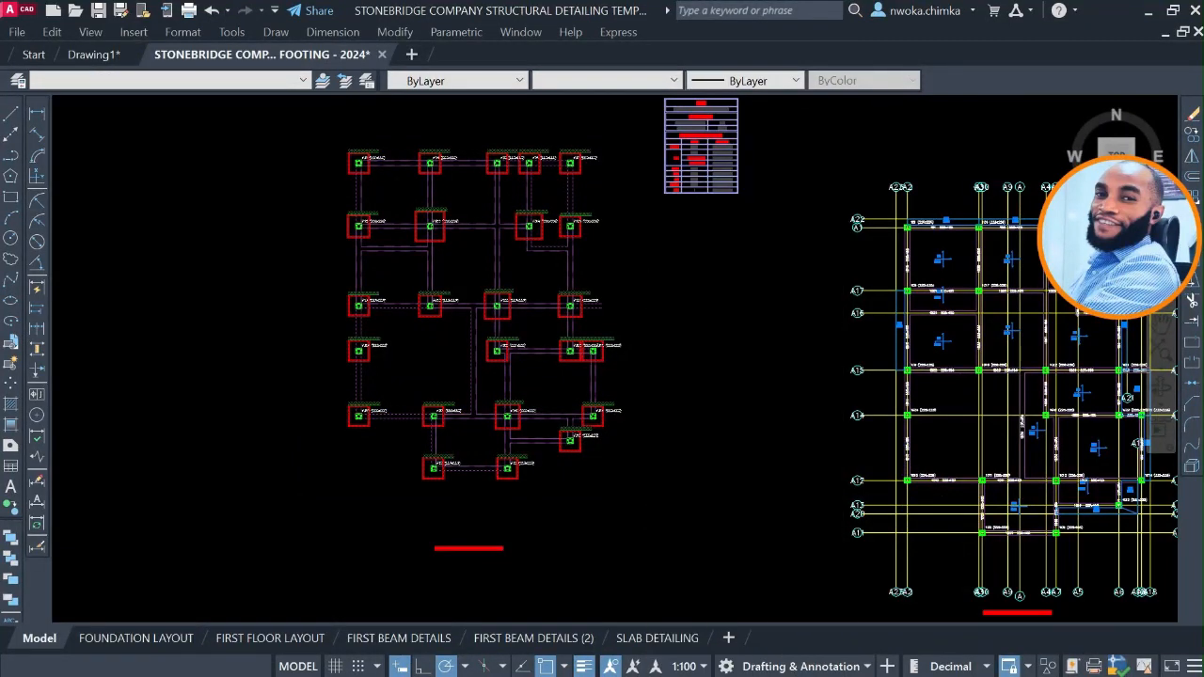
pyautogui.click(658, 208)
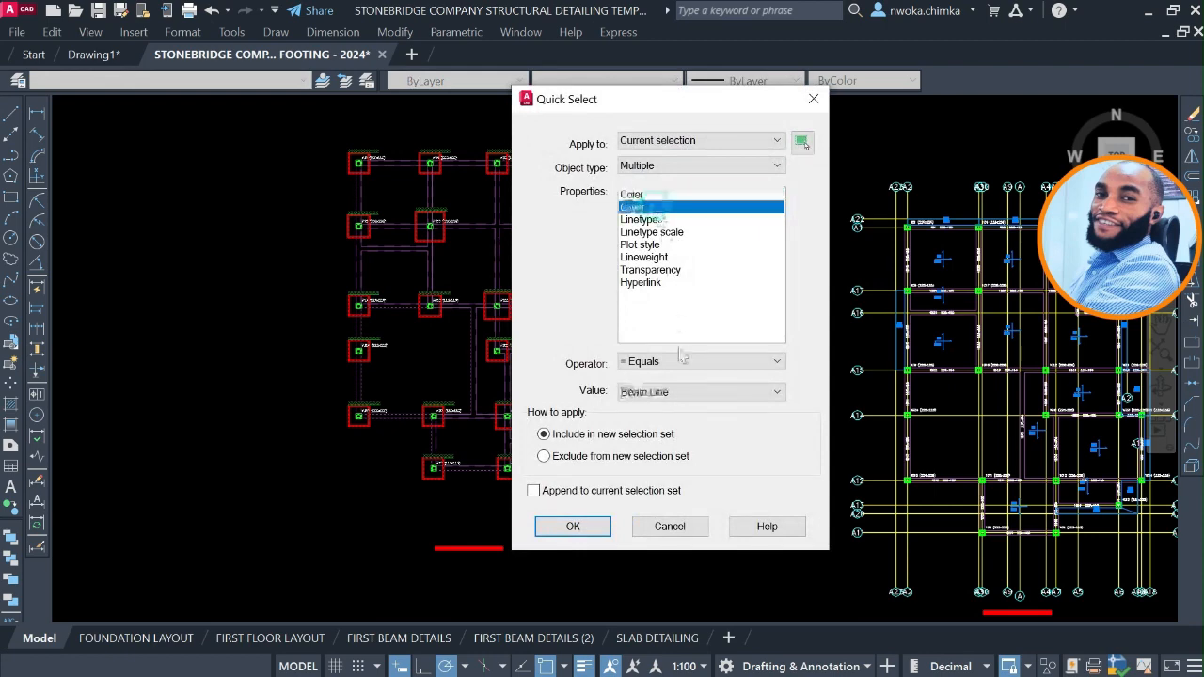
pyautogui.click(685, 393)
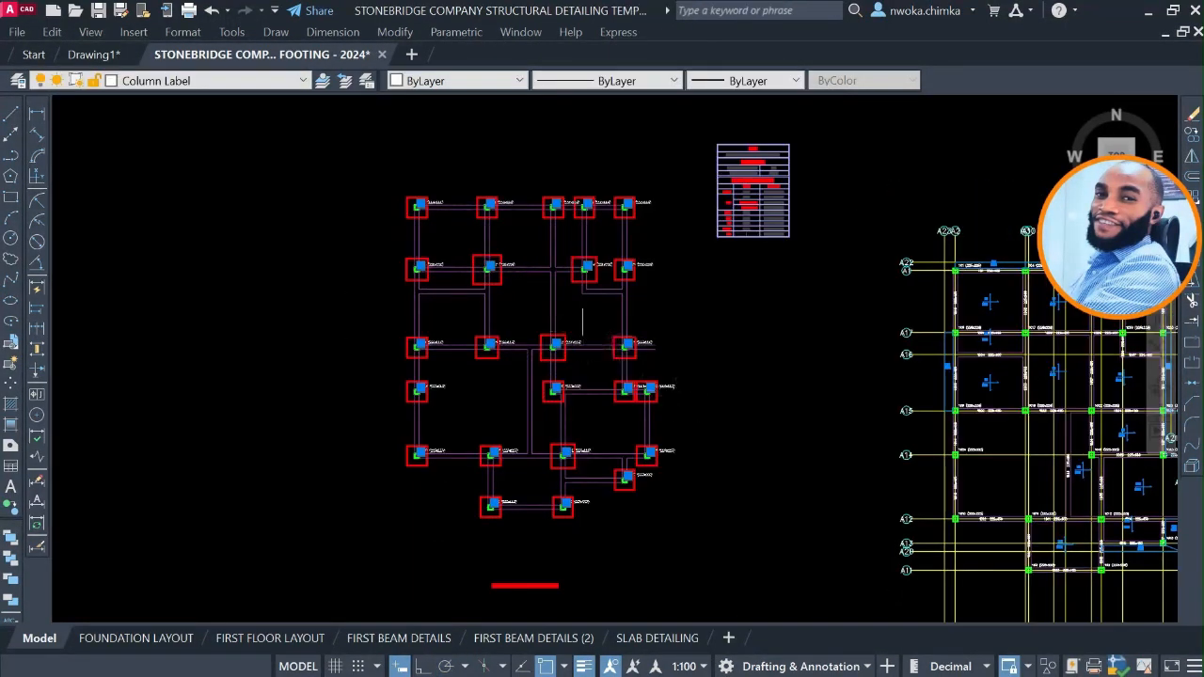
pyautogui.scroll(3, 582, 321)
pyautogui.press('Return')
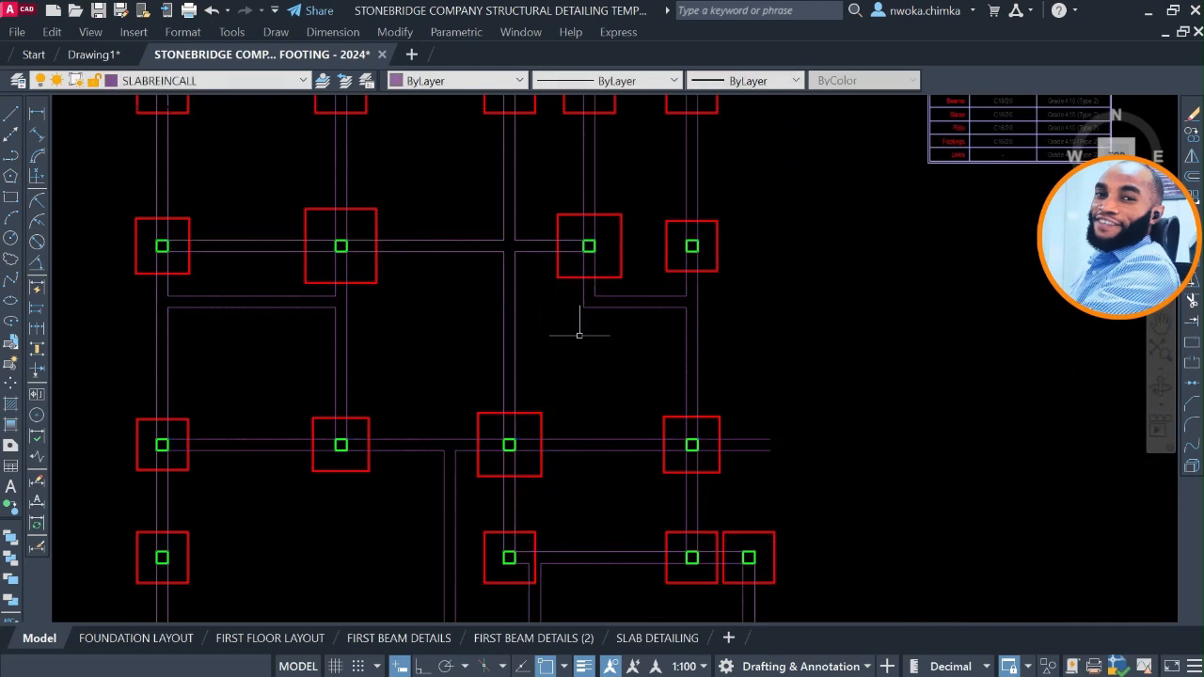
# Erase the two short Beam Line stubs projecting past the rightmost footing in the third row of the foundation plan.
pyautogui.scroll(-2, 577, 322)
pyautogui.scroll(2, 434, 280)
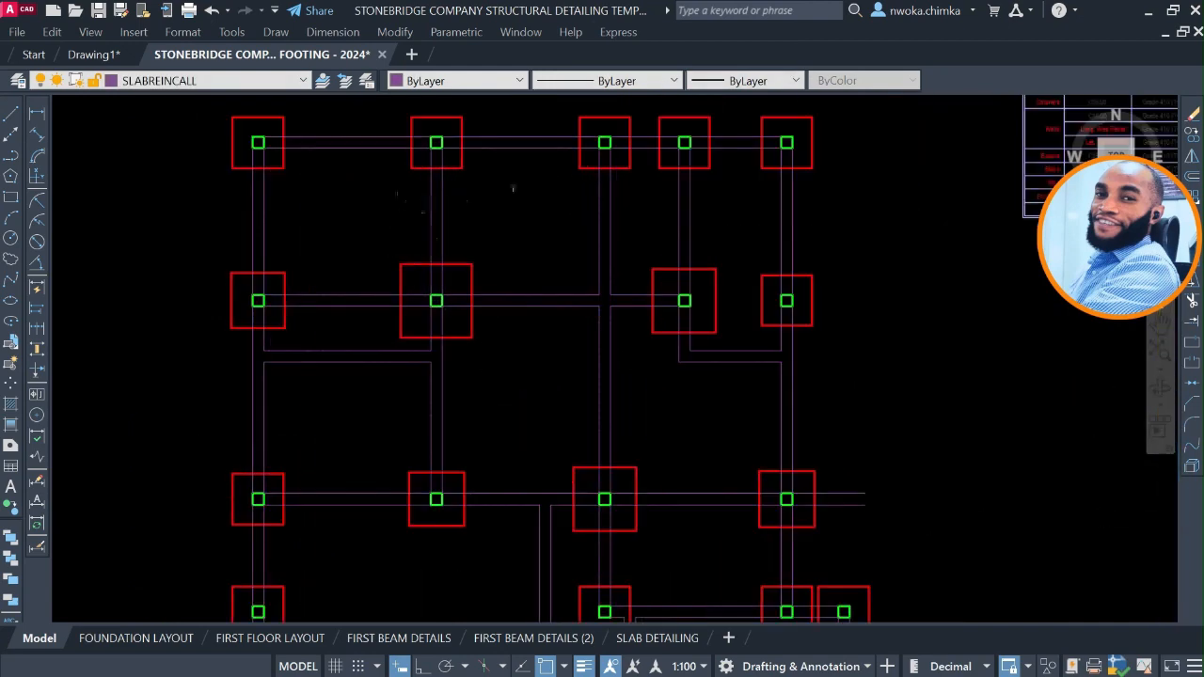
pyautogui.scroll(-2, 679, 333)
pyautogui.moveTo(733, 368); pyautogui.dragTo(592, 247, button='middle')
pyautogui.scroll(2, 664, 353)
pyautogui.scroll(2, 645, 292)
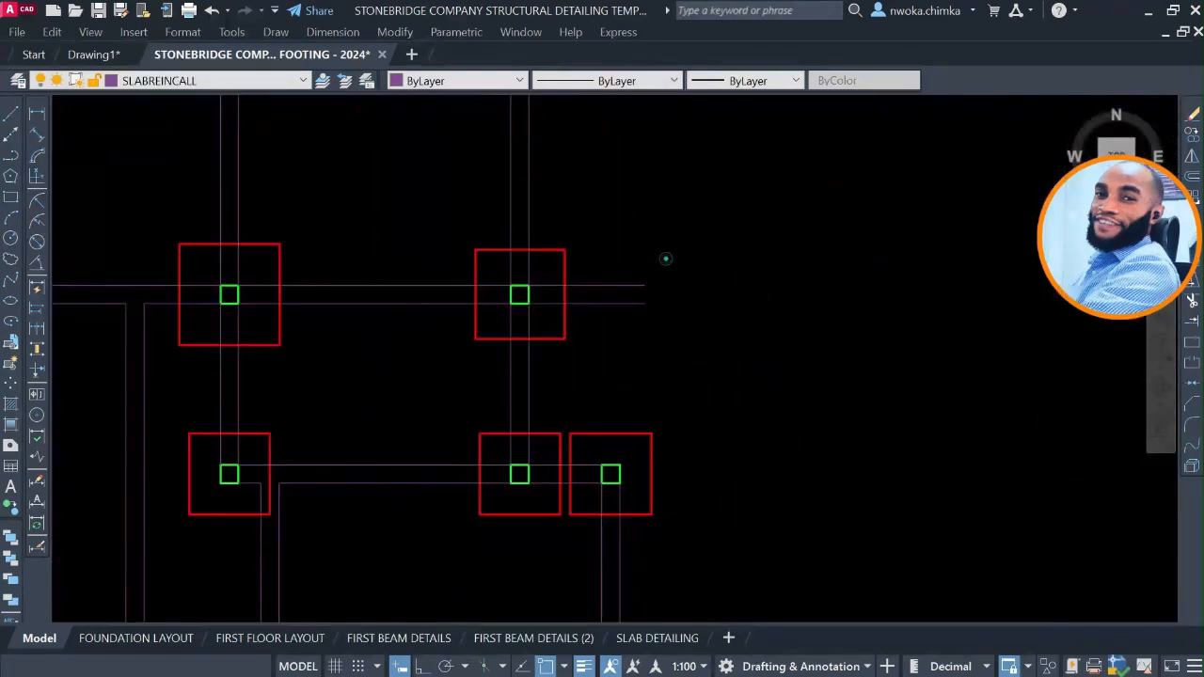
pyautogui.click(665, 257)
pyautogui.click(623, 346)
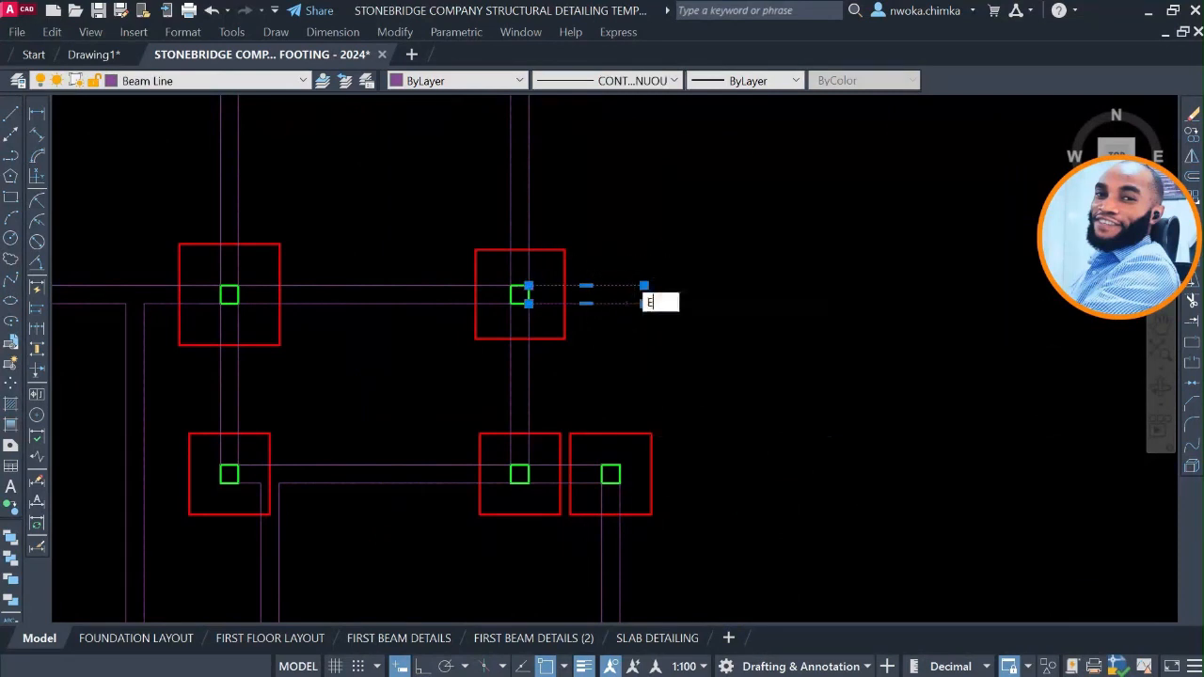
pyautogui.press('Return')
# Examine how the finished foundation plan draws the foundation strip lines on both sides of the beam between the FT4 footings.
pyautogui.scroll(-3, 661, 301)
pyautogui.moveTo(632, 306); pyautogui.dragTo(664, 307, button='middle')
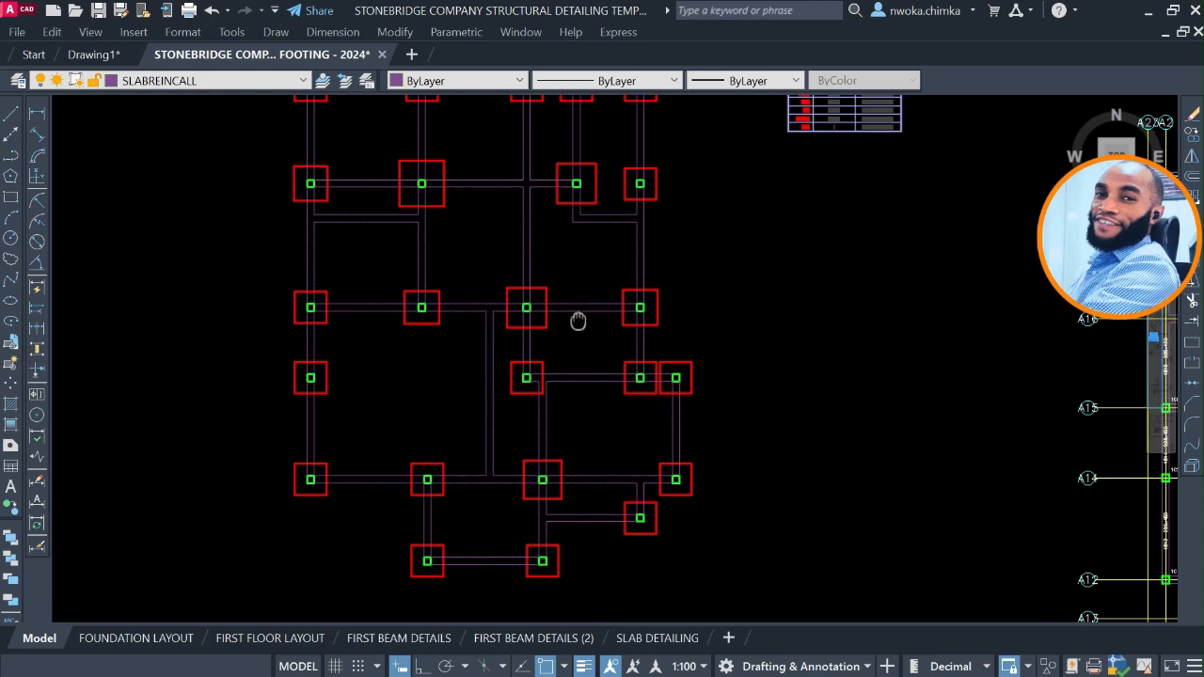
pyautogui.moveTo(578, 320); pyautogui.dragTo(631, 390, button='middle')
pyautogui.moveTo(595, 345); pyautogui.dragTo(627, 370, button='middle')
pyautogui.scroll(-2, 638, 338)
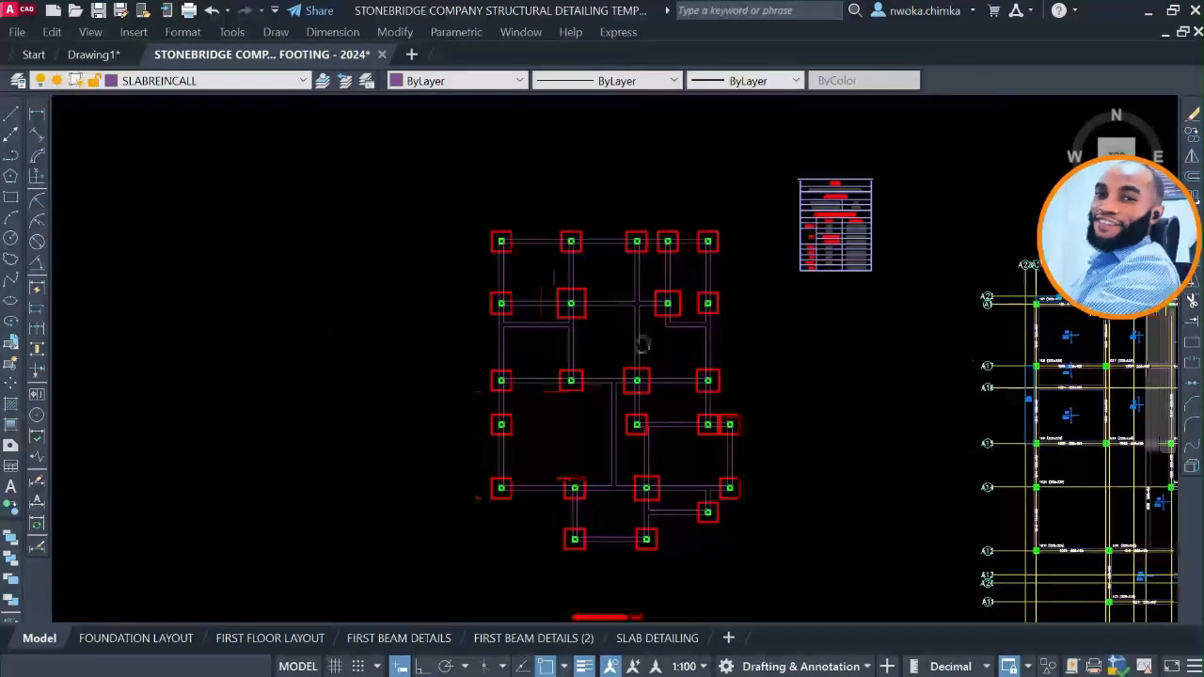
pyautogui.moveTo(376, 329)
pyautogui.mouseDown(button='middle')
pyautogui.moveTo(690, 333)
pyautogui.moveTo(787, 347)
pyautogui.moveTo(950, 331)
pyautogui.mouseUp(button='middle')
pyautogui.scroll(-2, 690, 333)
pyautogui.scroll(2, 167, 280)
pyautogui.moveTo(231, 289); pyautogui.dragTo(317, 292, button='middle')
pyautogui.scroll(5, 316, 293)
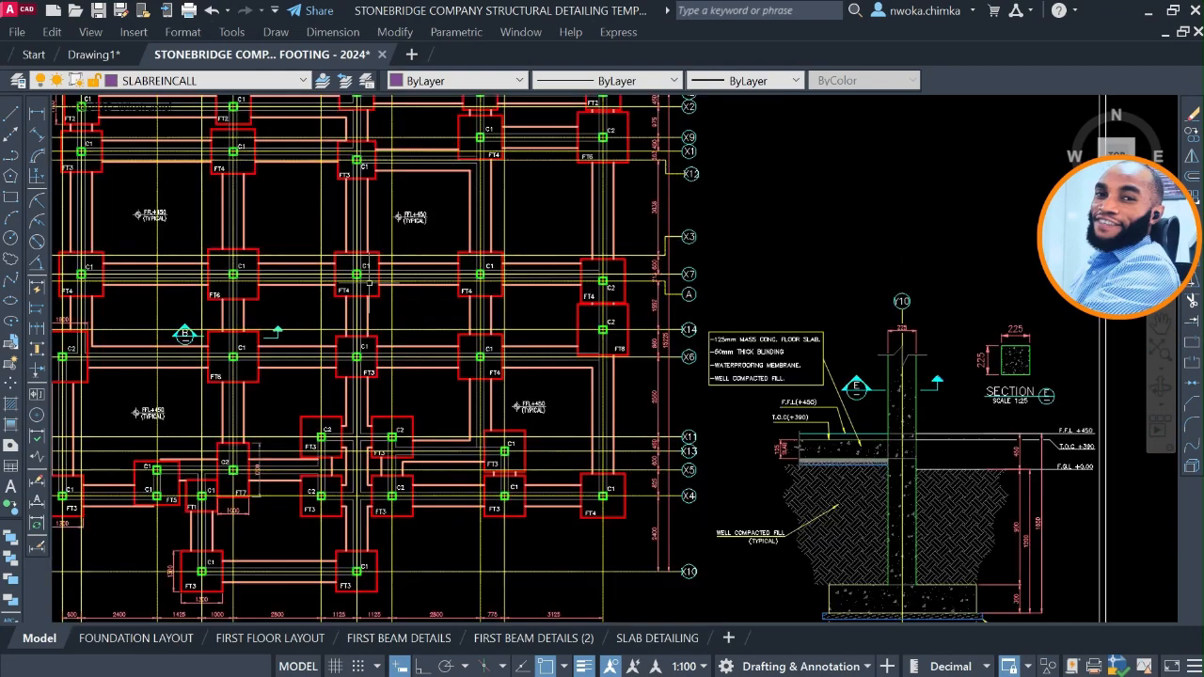
pyautogui.scroll(3, 470, 235)
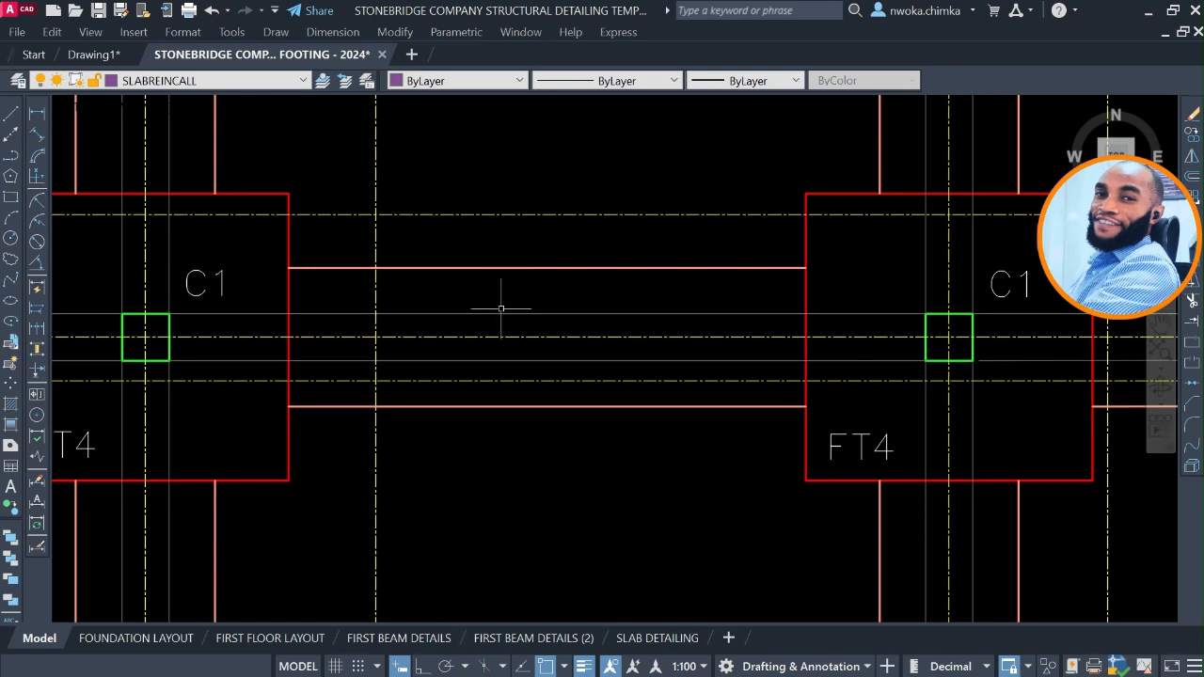
pyautogui.scroll(-8, 494, 297)
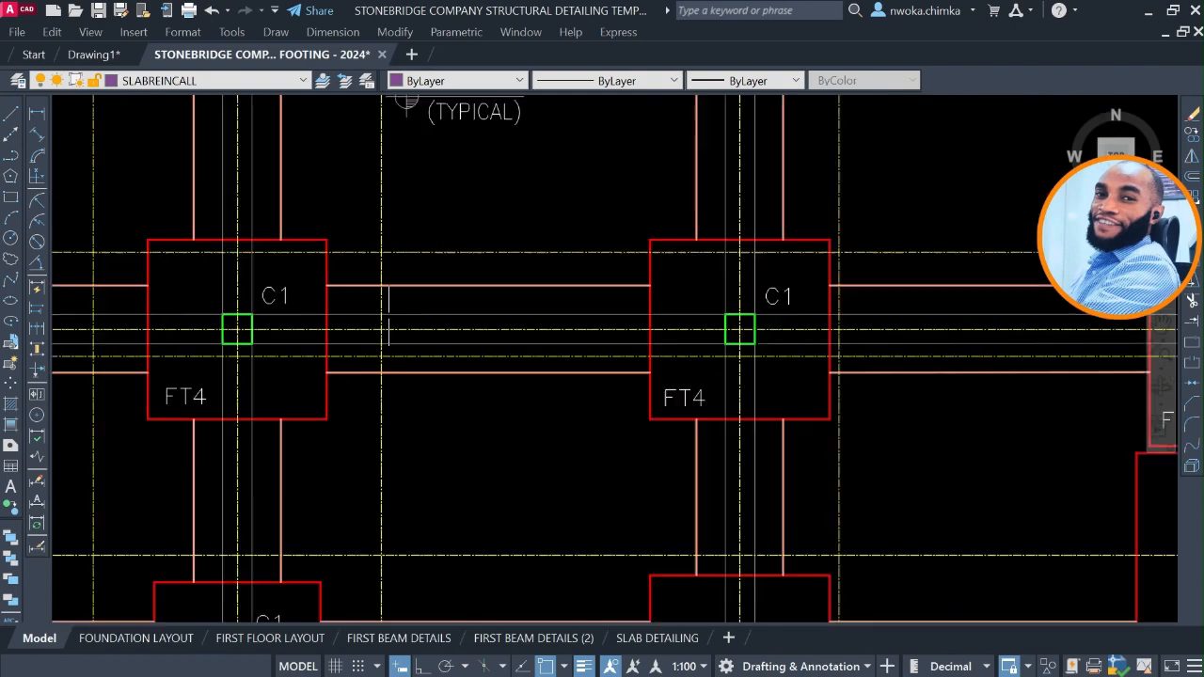
# Return to the cleaned foundation plan and measure the beam width in the second row with a trial linear dimension.
pyautogui.moveTo(833, 377); pyautogui.dragTo(312, 352, button='middle')
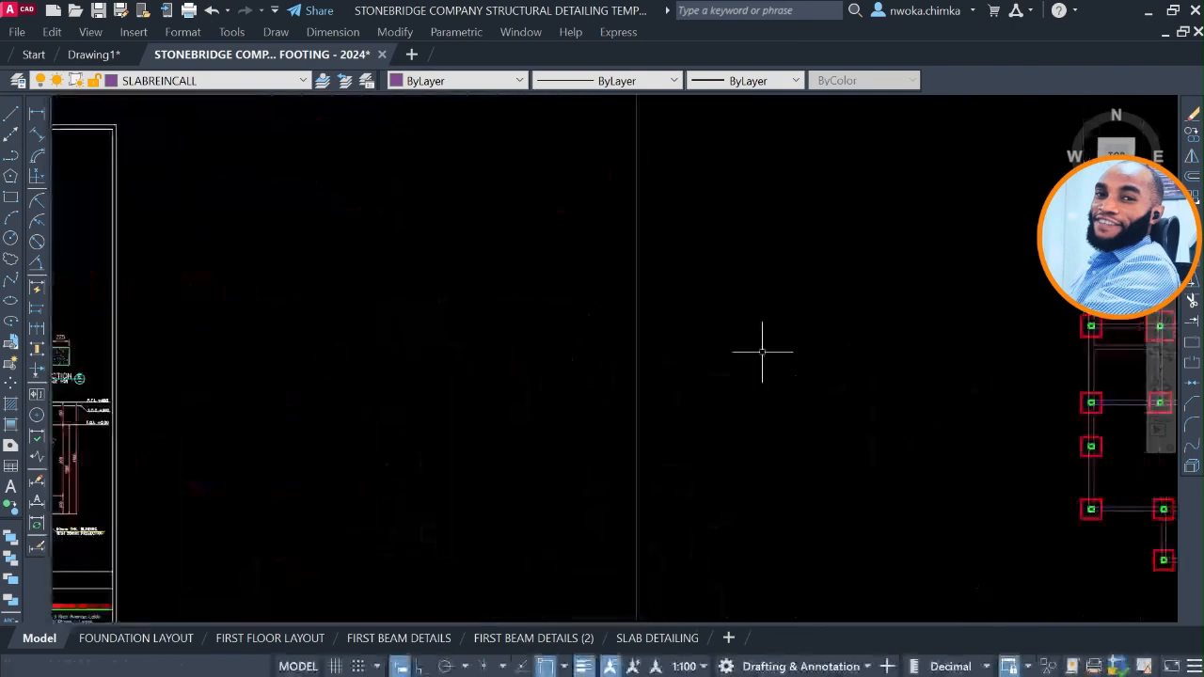
pyautogui.moveTo(809, 357); pyautogui.dragTo(269, 357, button='middle')
pyautogui.scroll(2, 776, 407)
pyautogui.moveTo(563, 326); pyautogui.dragTo(568, 376, button='middle')
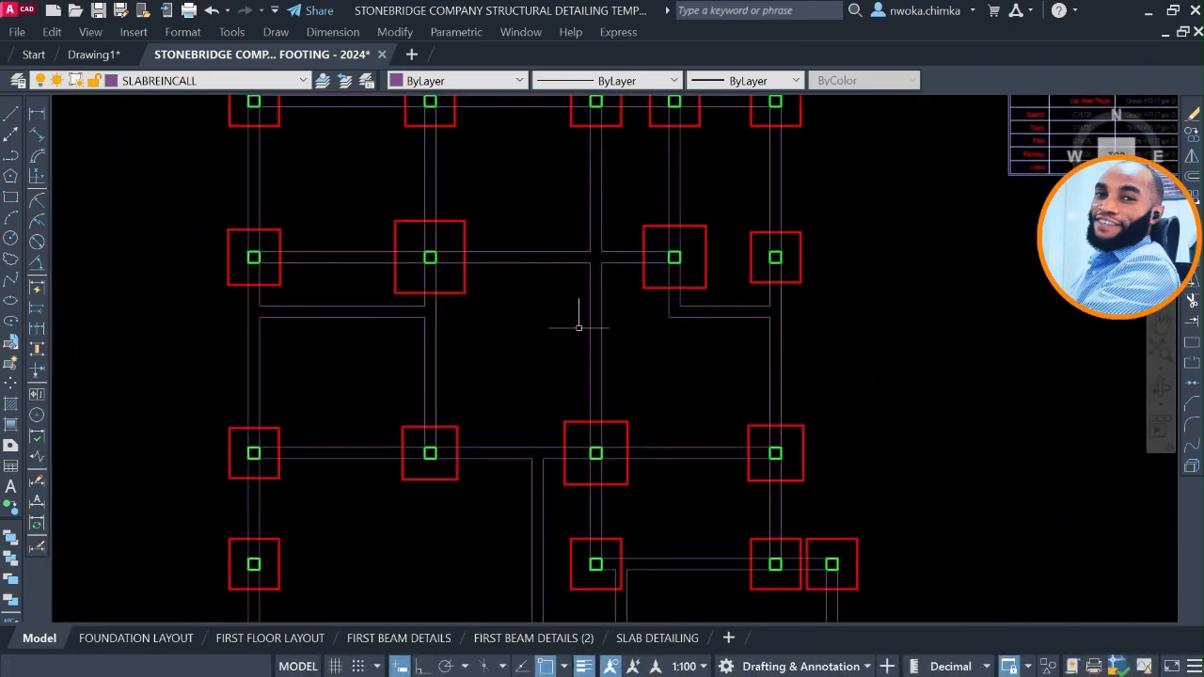
pyautogui.scroll(2, 542, 259)
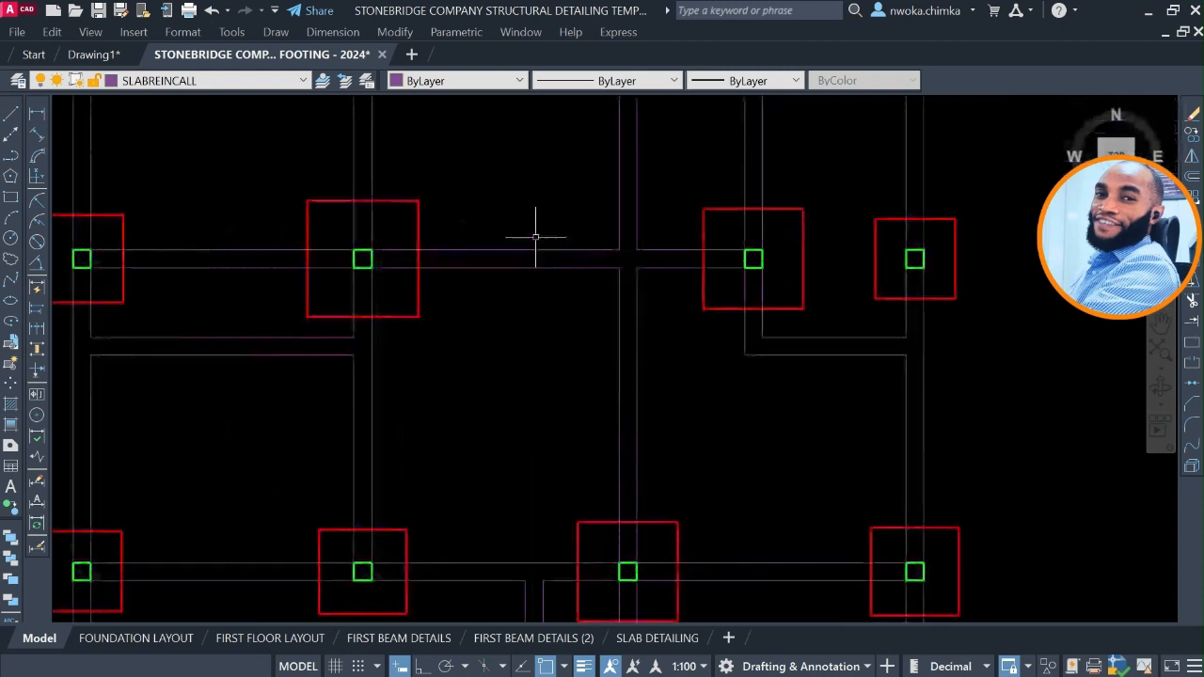
pyautogui.click(39, 118)
pyautogui.scroll(2, 530, 250)
pyautogui.click(528, 250)
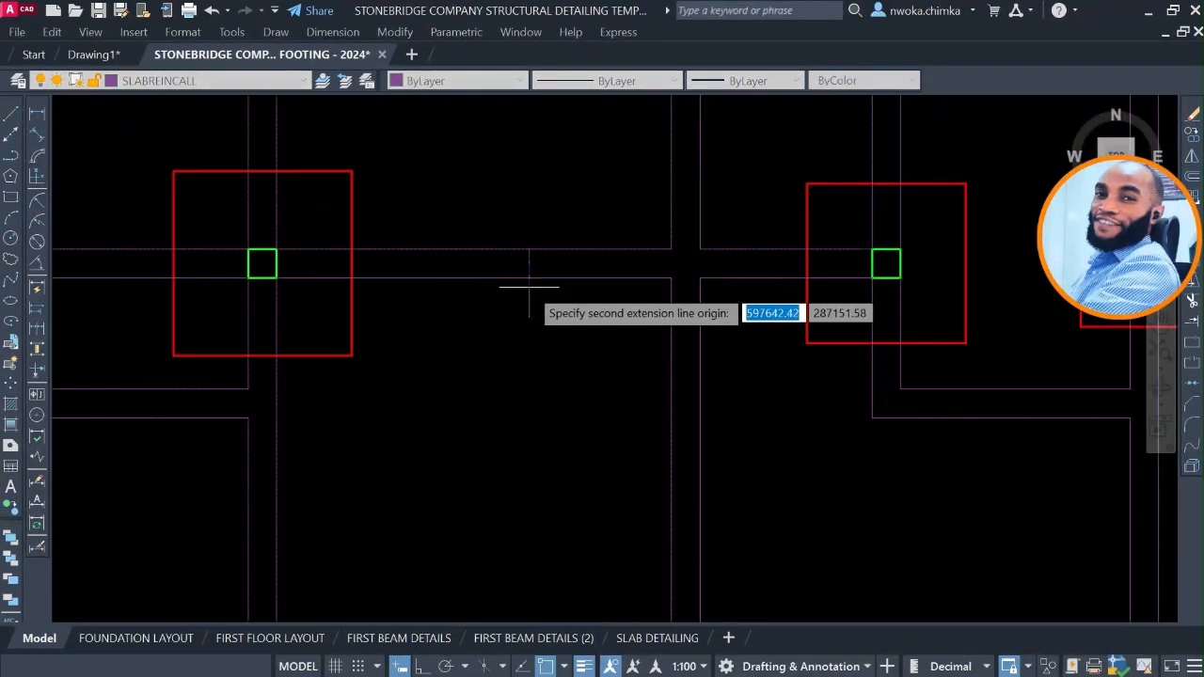
pyautogui.click(529, 280)
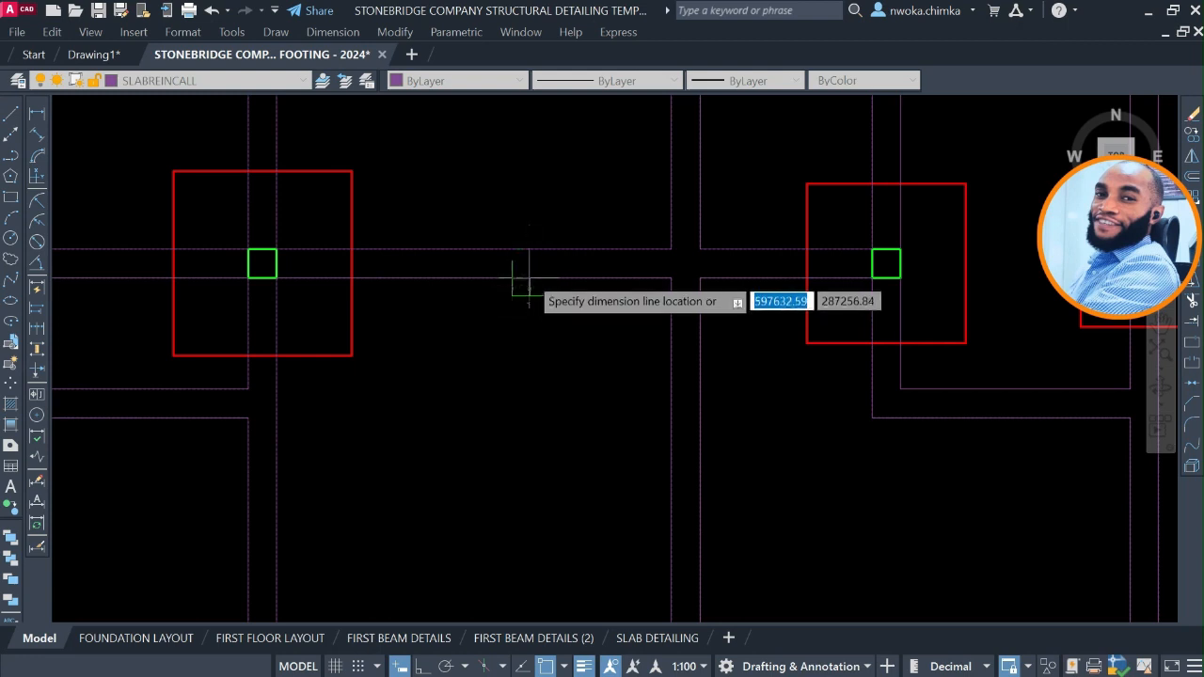
pyautogui.scroll(5, 529, 279)
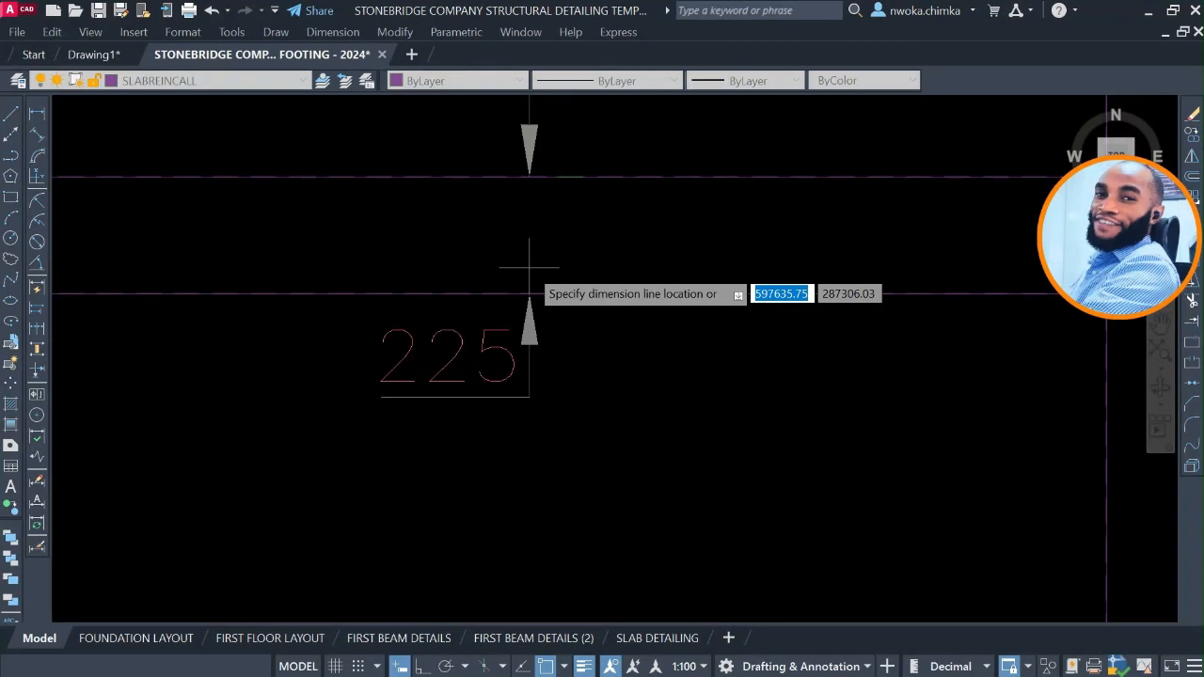
pyautogui.press('Escape')
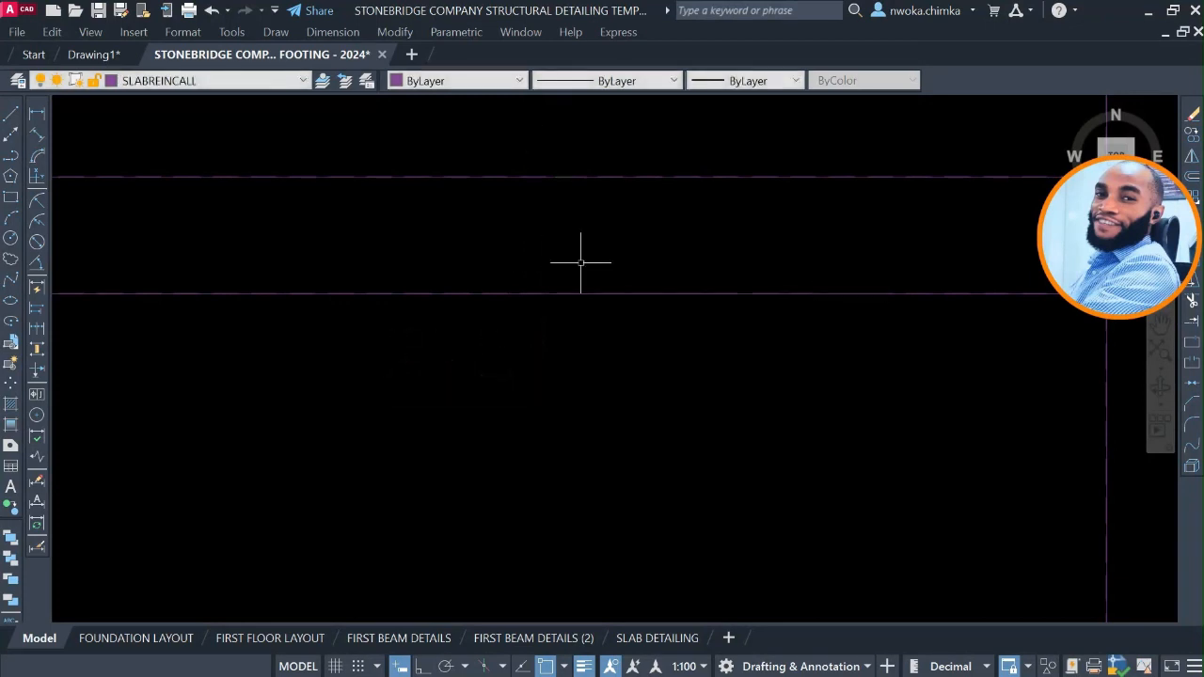
# Offset both lines of the second-row horizontal beam outward by 225, between the large footing and the vertical beam junction.
pyautogui.write('o')
pyautogui.press('Return')
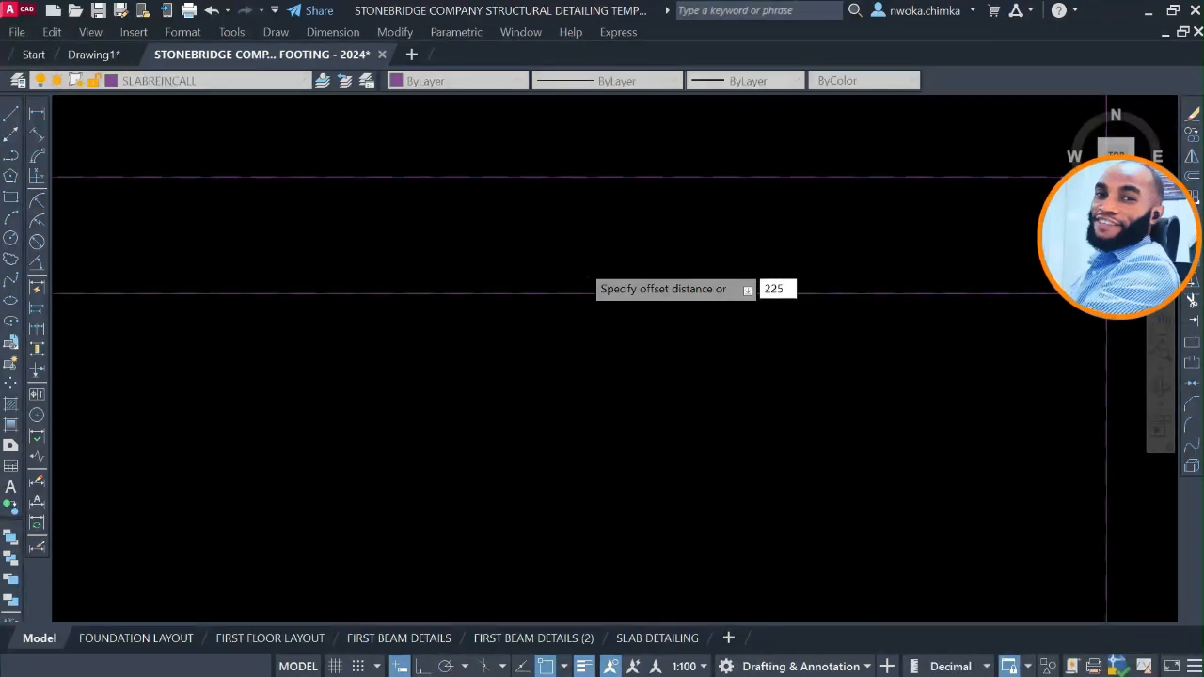
pyautogui.press('Return')
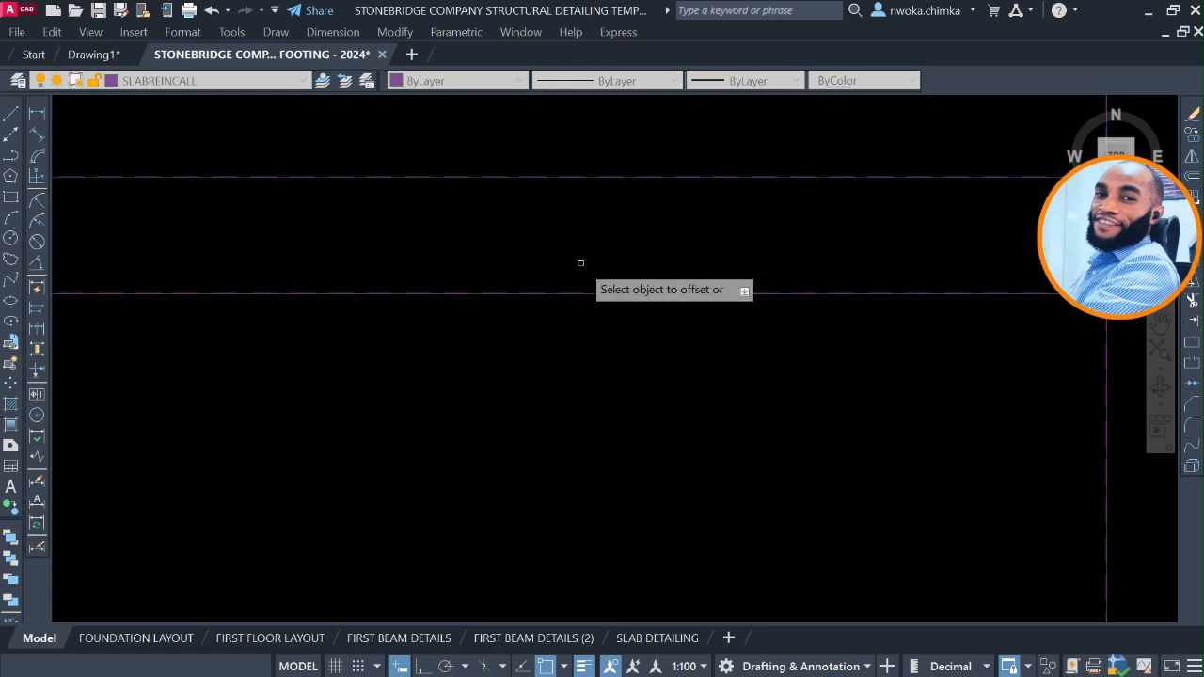
pyautogui.scroll(-5, 574, 316)
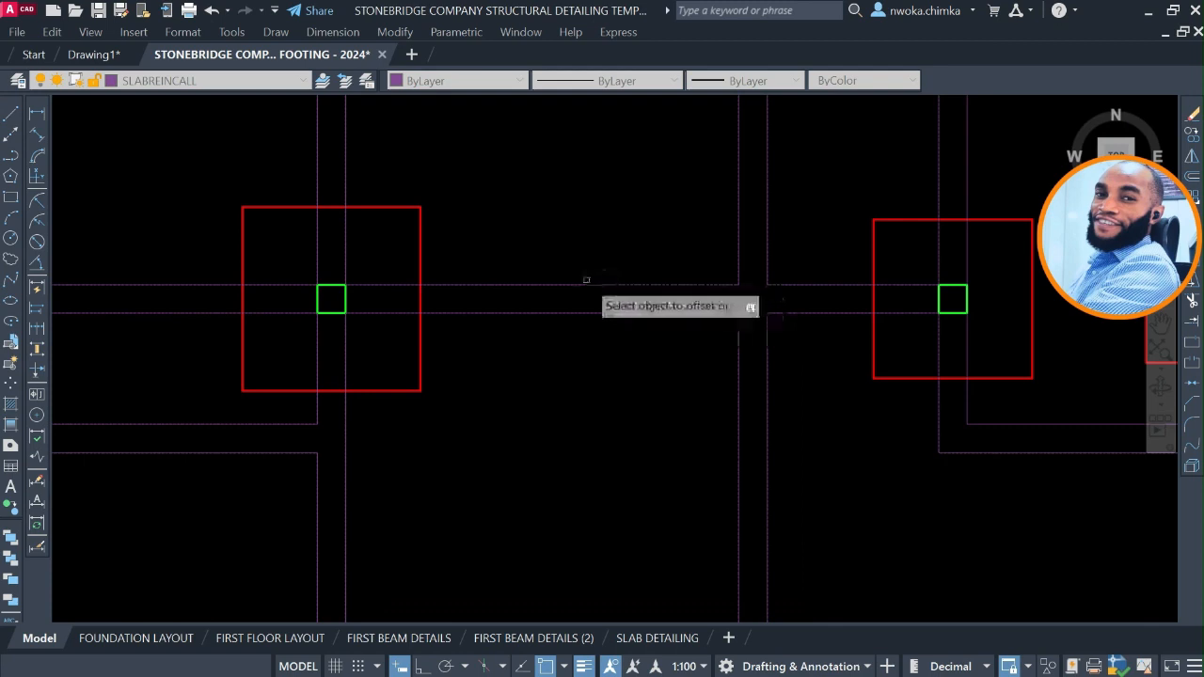
pyautogui.click(579, 285)
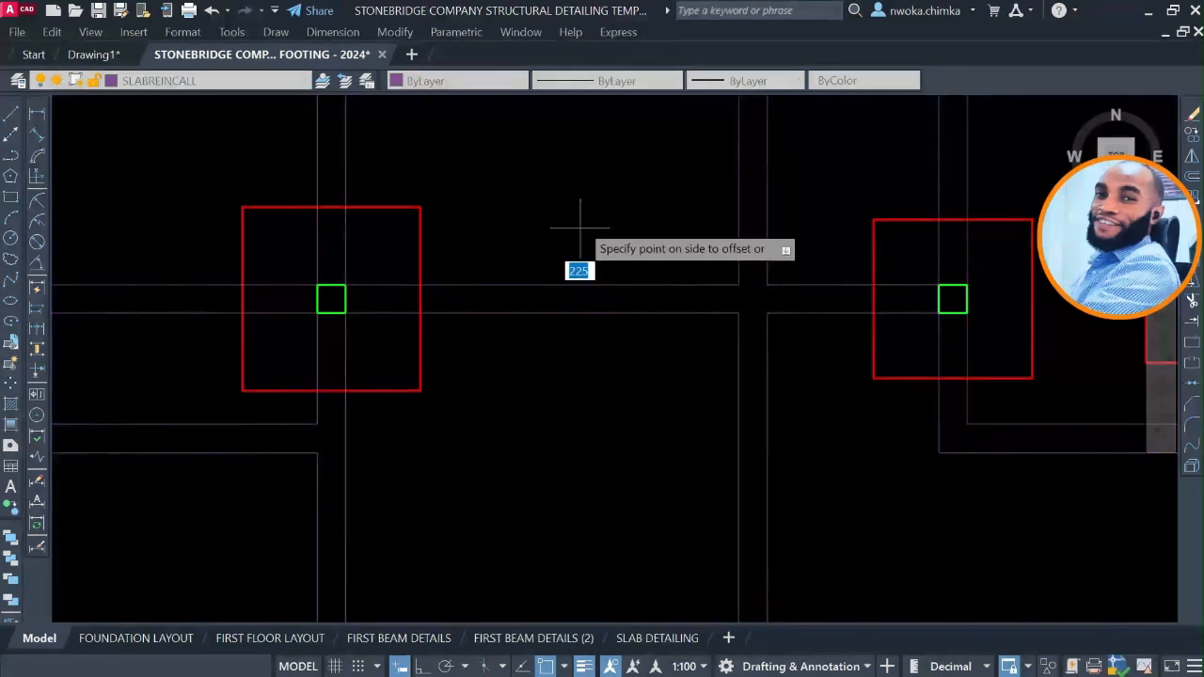
pyautogui.click(596, 237)
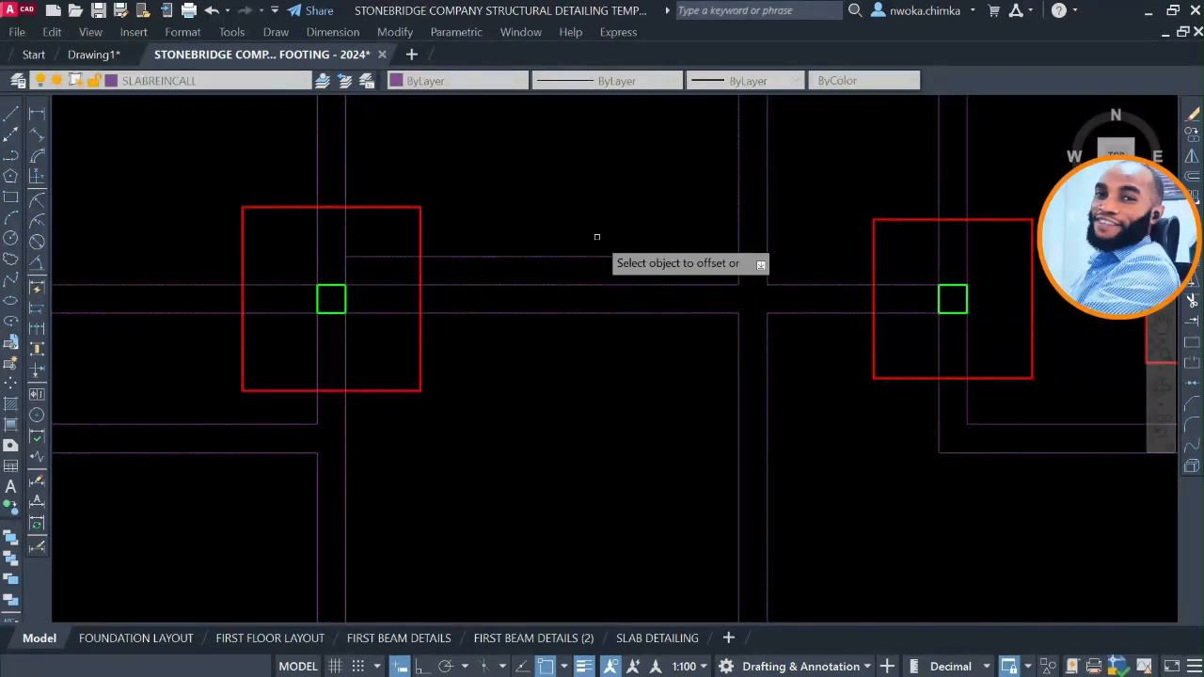
pyautogui.click(578, 313)
pyautogui.click(576, 418)
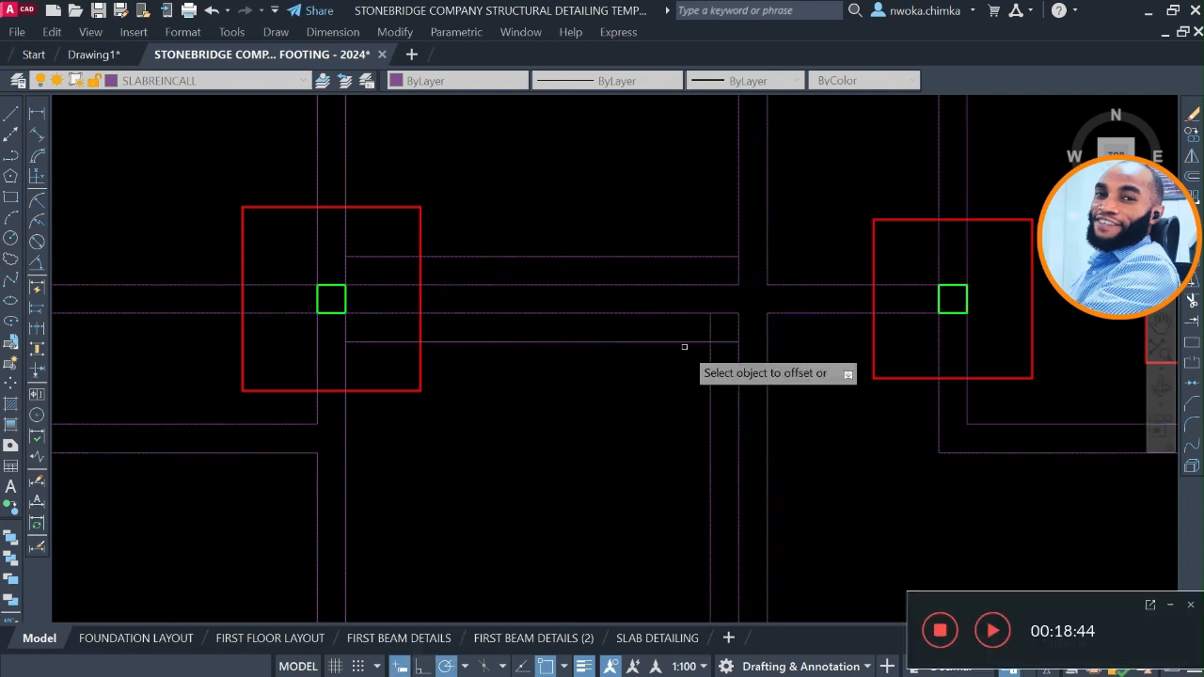
# Offset the remaining lines of the vertical beam through the second-row junction outward by 225, both above and below the junction.
pyautogui.scroll(-2, 694, 359)
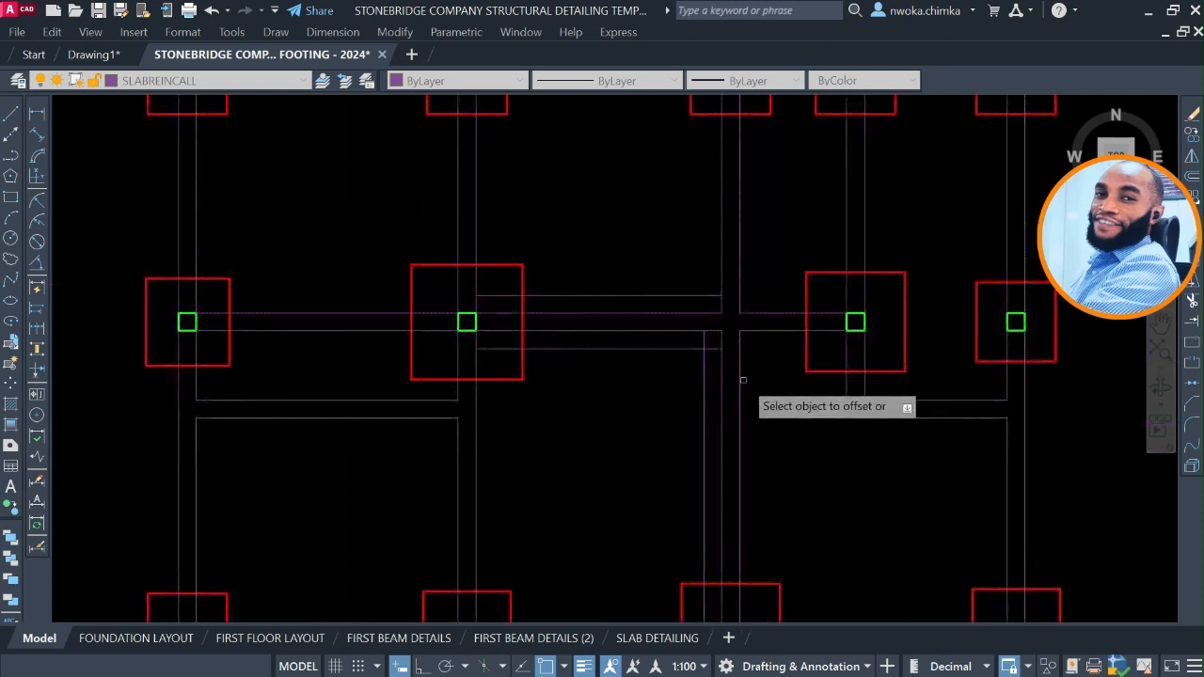
pyautogui.click(740, 389)
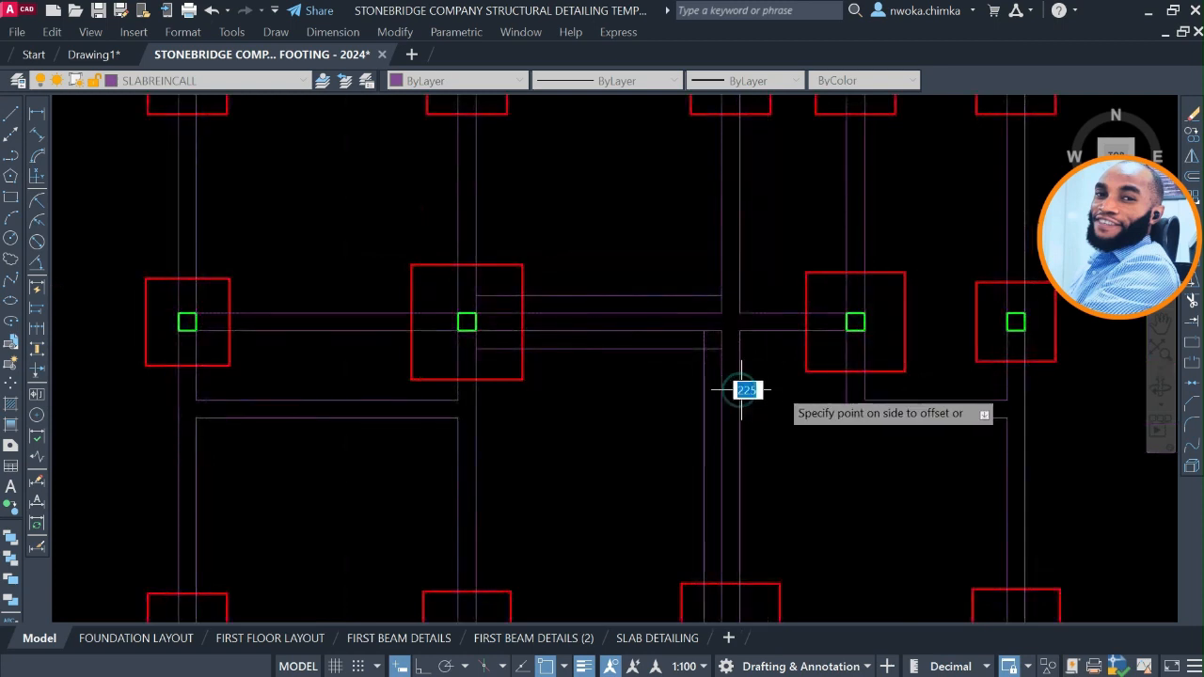
pyautogui.click(721, 239)
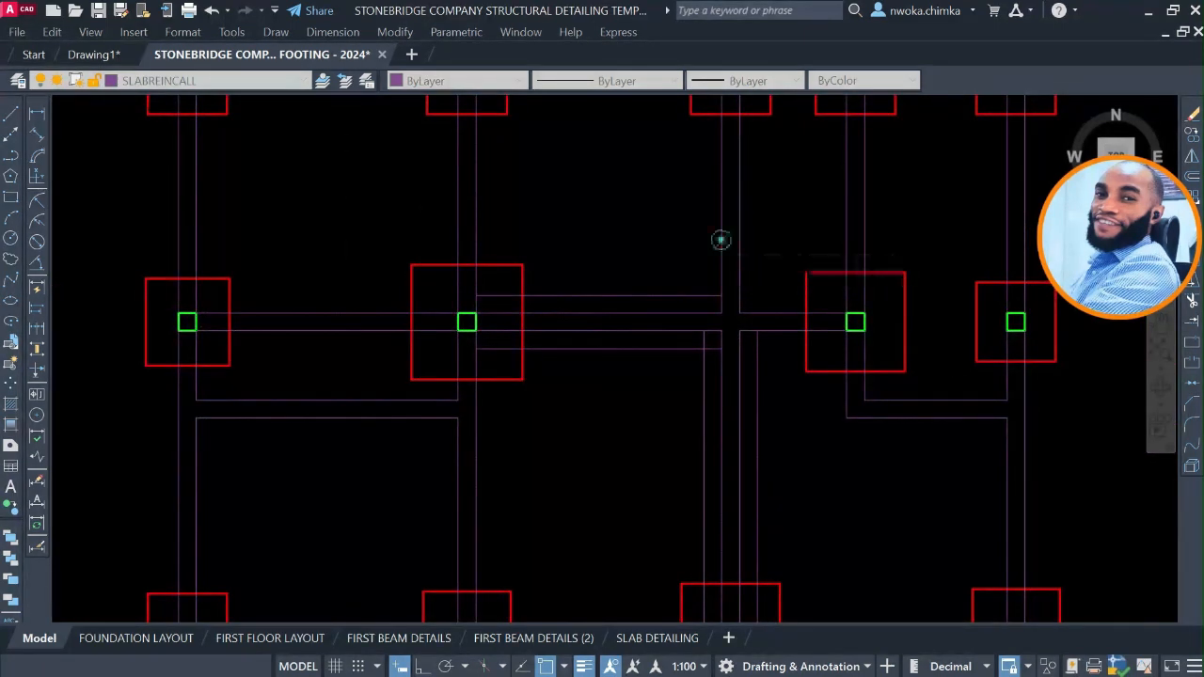
pyautogui.click(639, 240)
pyautogui.click(738, 202)
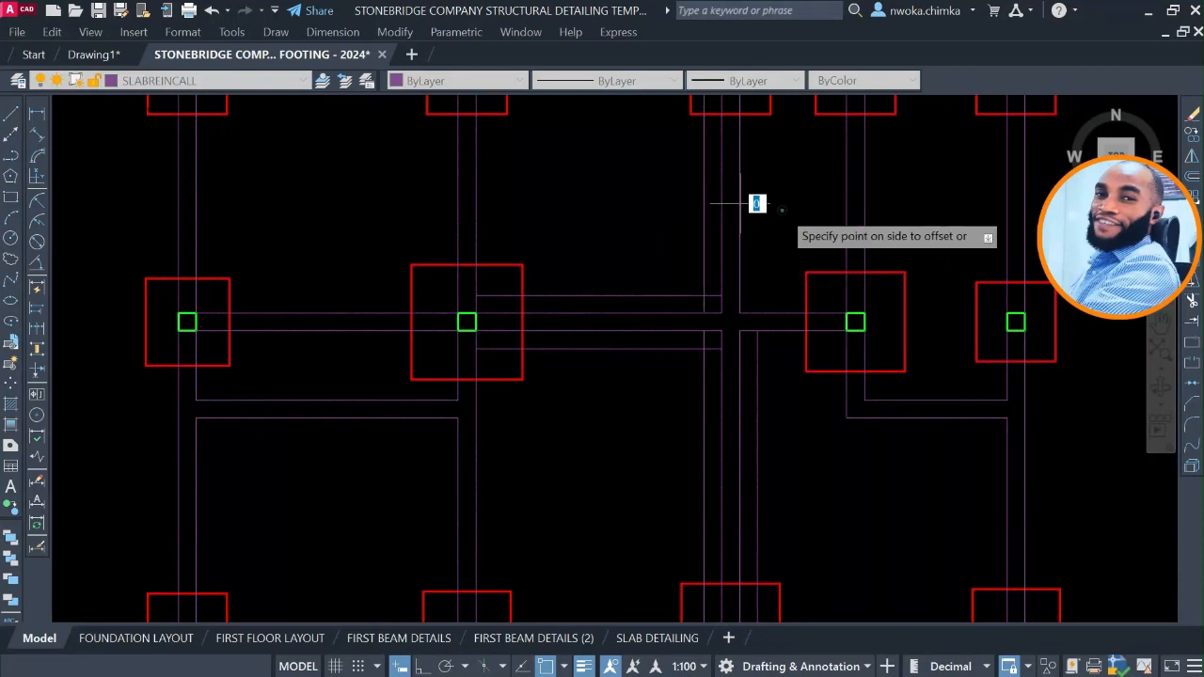
pyautogui.click(752, 229)
# Offset both lines of the top-row horizontal beam outward by 225, between the second and third footings.
pyautogui.moveTo(648, 244); pyautogui.dragTo(675, 331, button='middle')
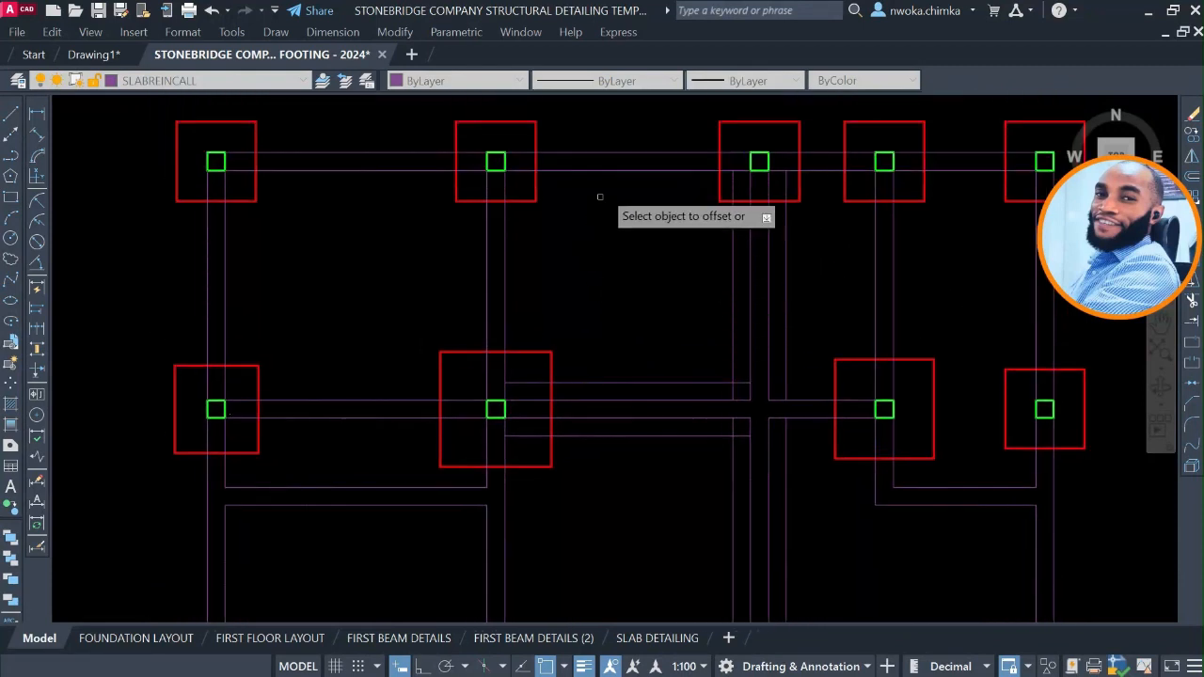
pyautogui.scroll(-2, 614, 181)
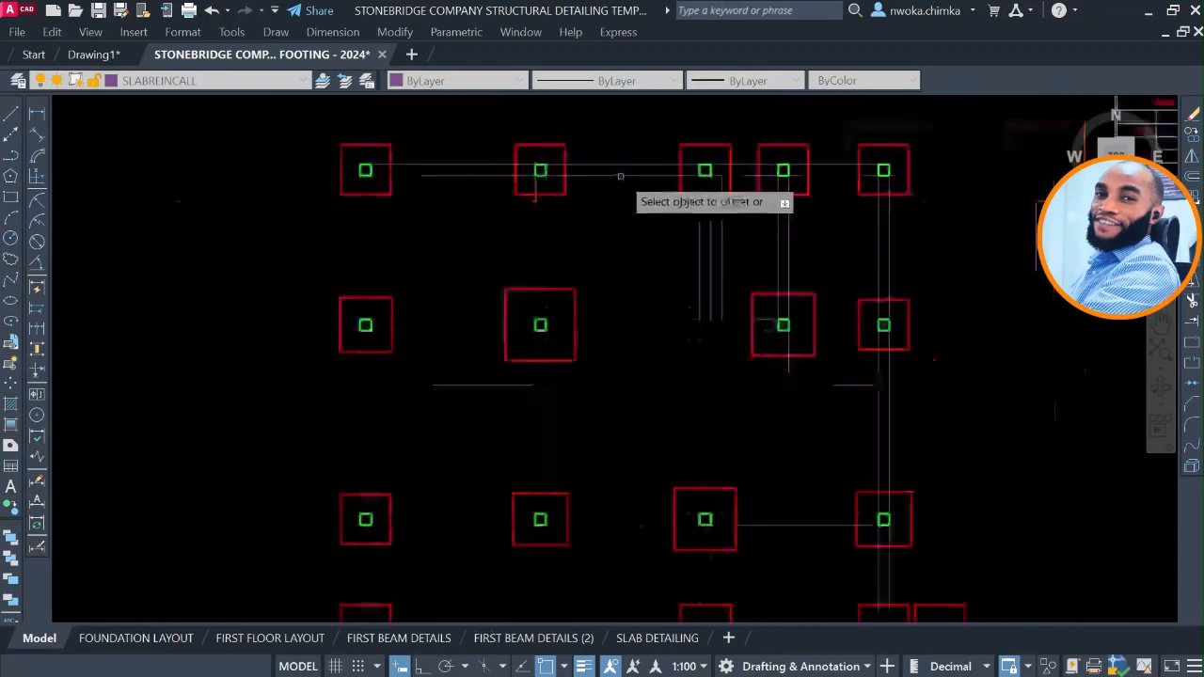
pyautogui.scroll(4, 604, 193)
pyautogui.click(602, 194)
pyautogui.click(613, 287)
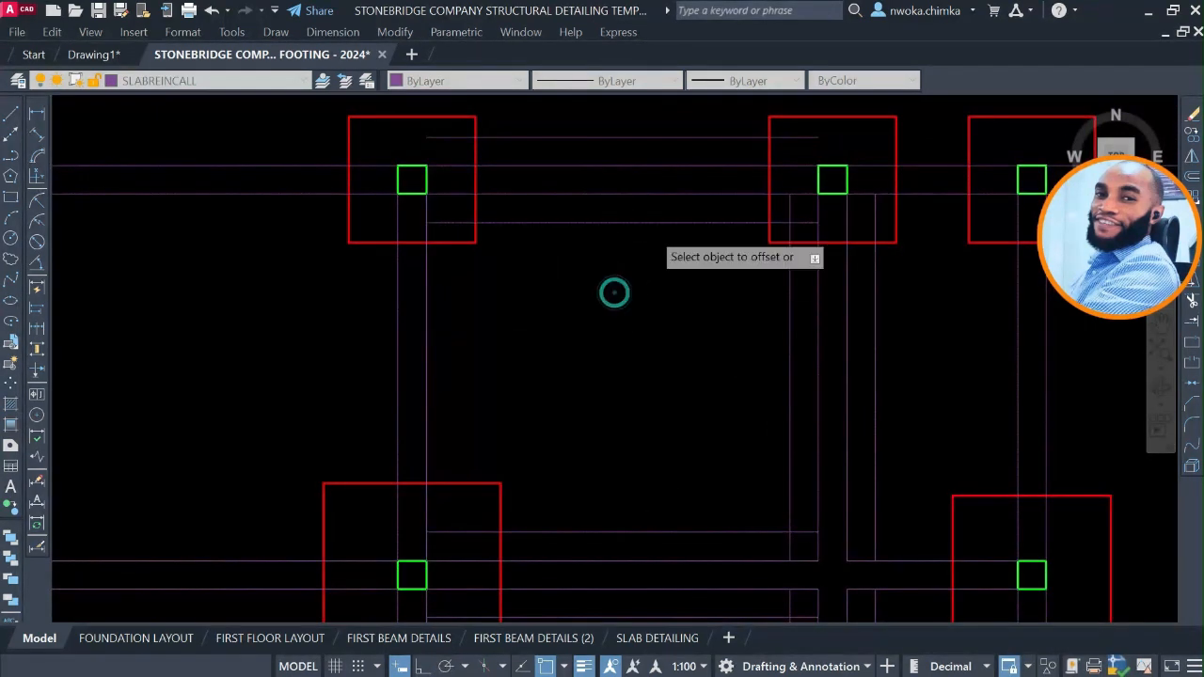
# Check how the finished foundation layout draws its strip lines along the beams, and return to the working plan.
pyautogui.scroll(-2, 612, 291)
pyautogui.scroll(-2, 615, 220)
pyautogui.moveTo(589, 220); pyautogui.dragTo(987, 218, button='middle')
pyautogui.scroll(-2, 983, 217)
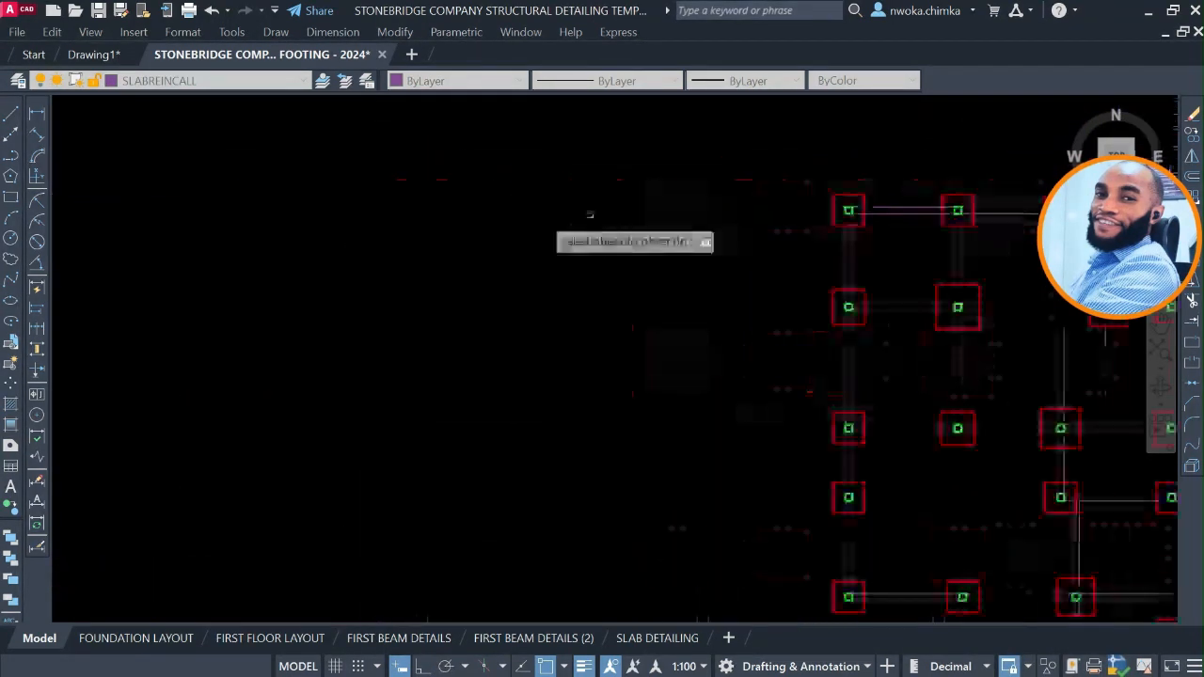
pyautogui.moveTo(410, 245); pyautogui.dragTo(868, 246, button='middle')
pyautogui.scroll(-2, 554, 250)
pyautogui.moveTo(487, 267); pyautogui.dragTo(929, 274, button='middle')
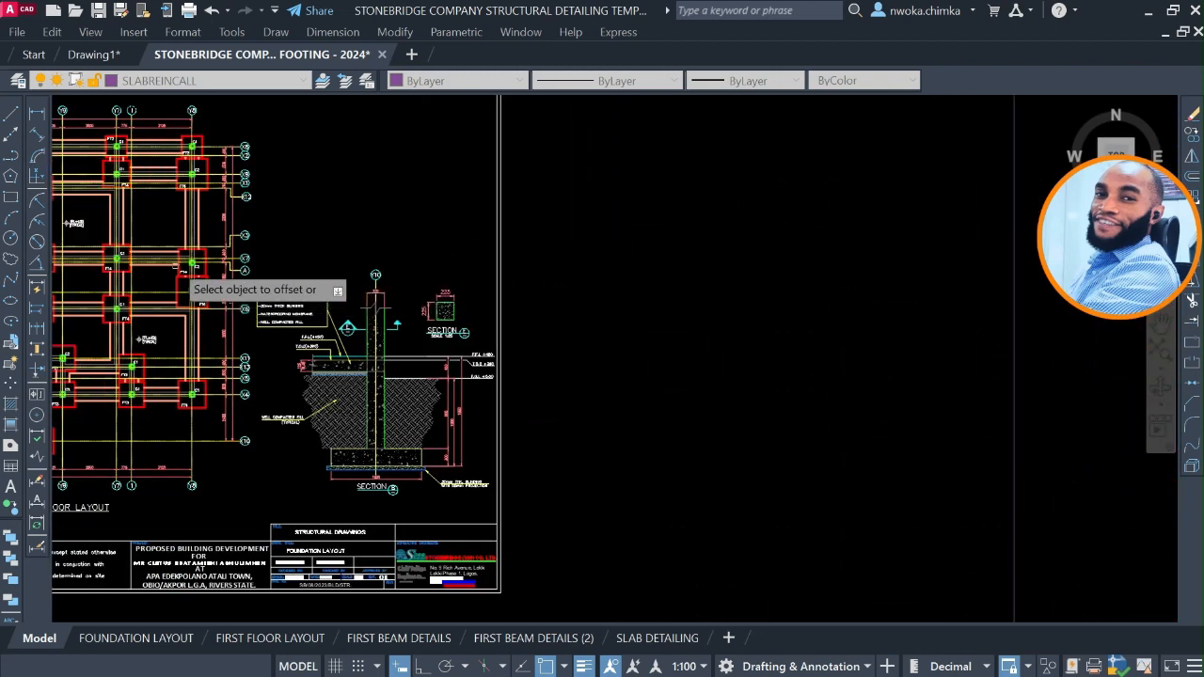
pyautogui.scroll(2, 170, 240)
pyautogui.scroll(-4, 159, 223)
# Offset the upper and lower lines of the fifth-row horizontal beam outward by 225, from the first footing to the third.
pyautogui.scroll(8, 1052, 341)
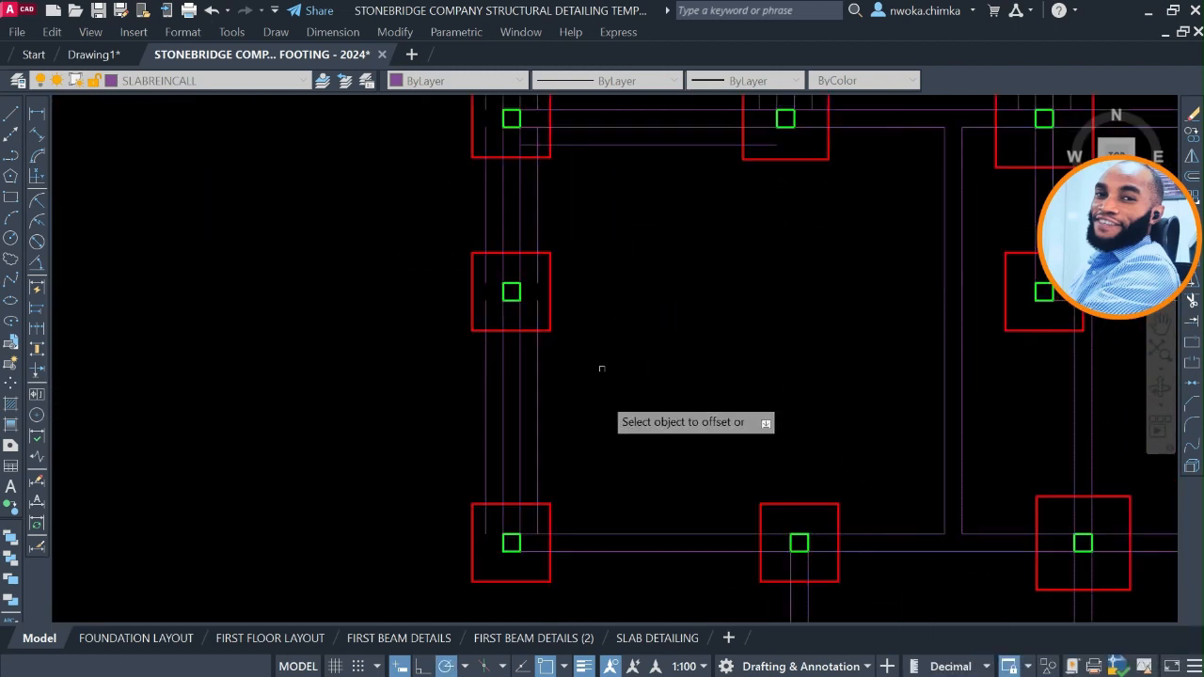
pyautogui.click(644, 534)
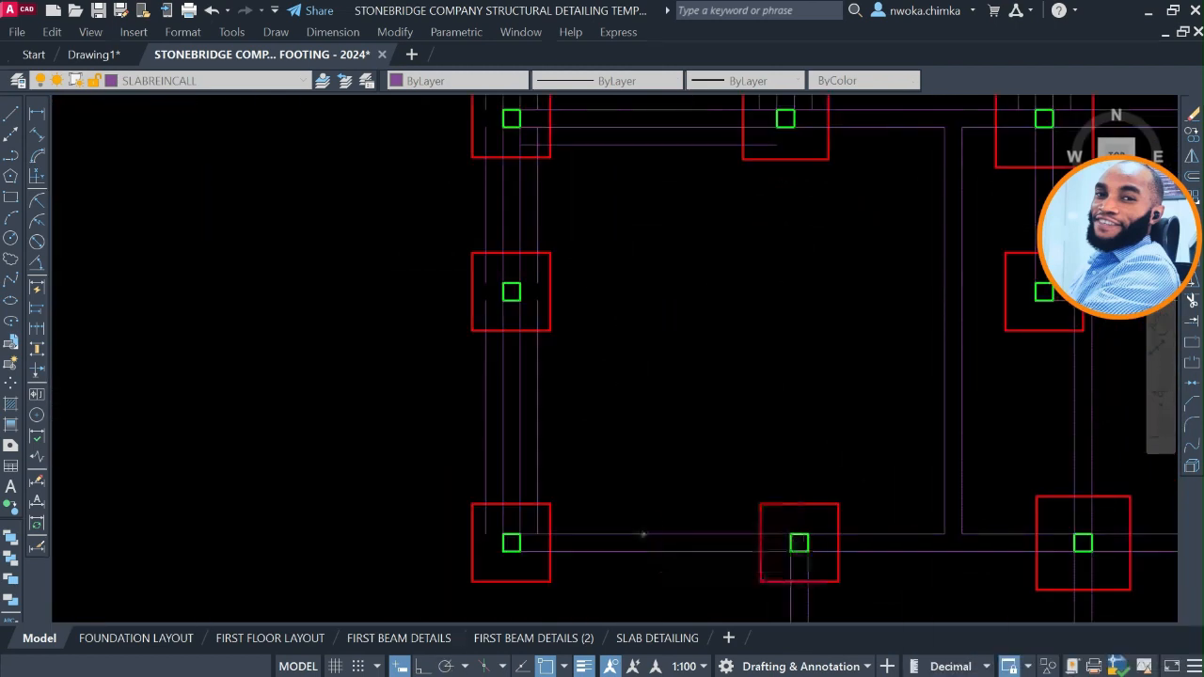
pyautogui.click(632, 398)
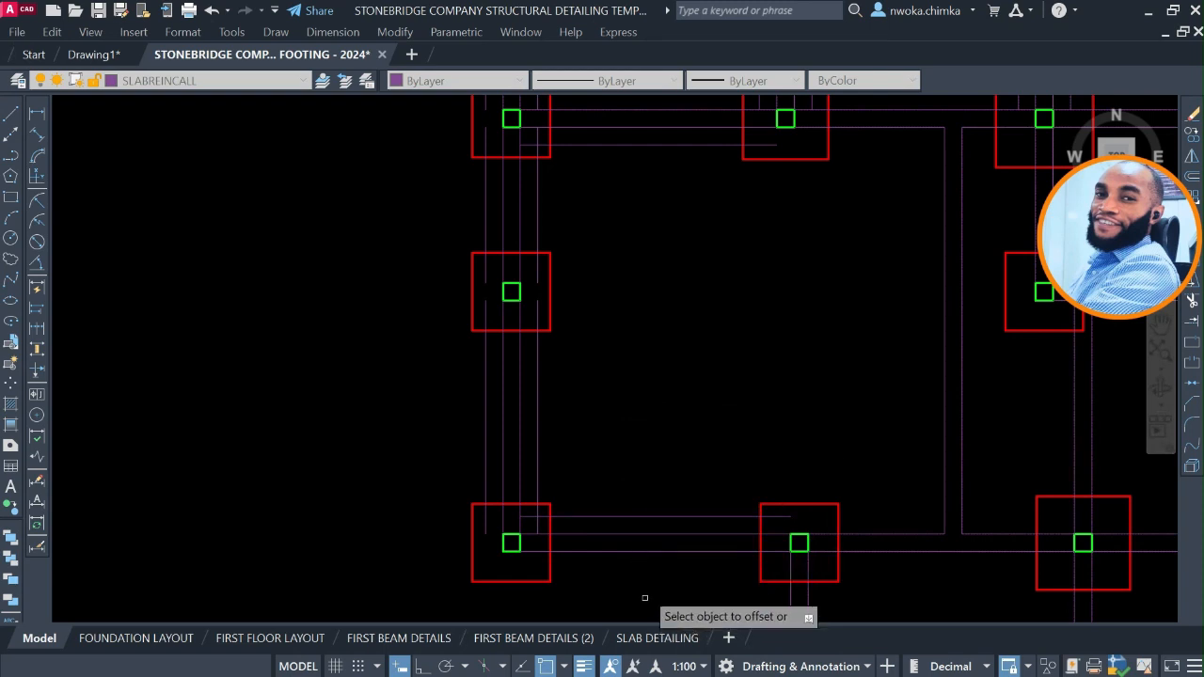
pyautogui.click(662, 552)
pyautogui.click(664, 588)
pyautogui.scroll(2, 564, 425)
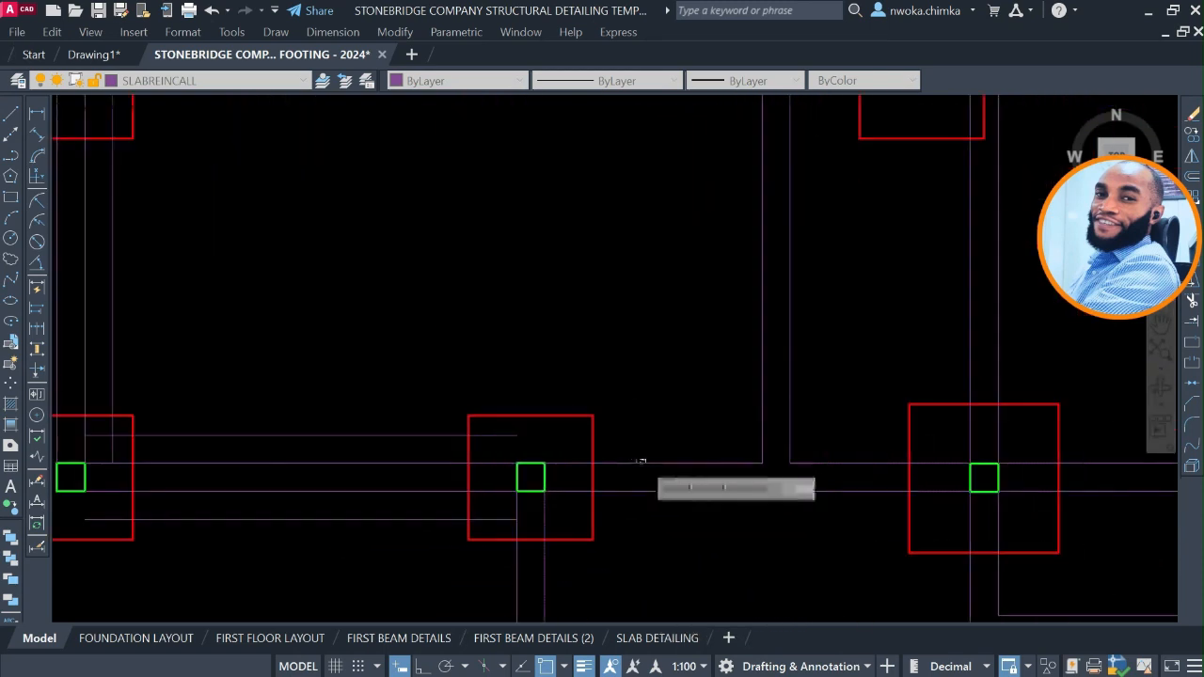
pyautogui.click(643, 461)
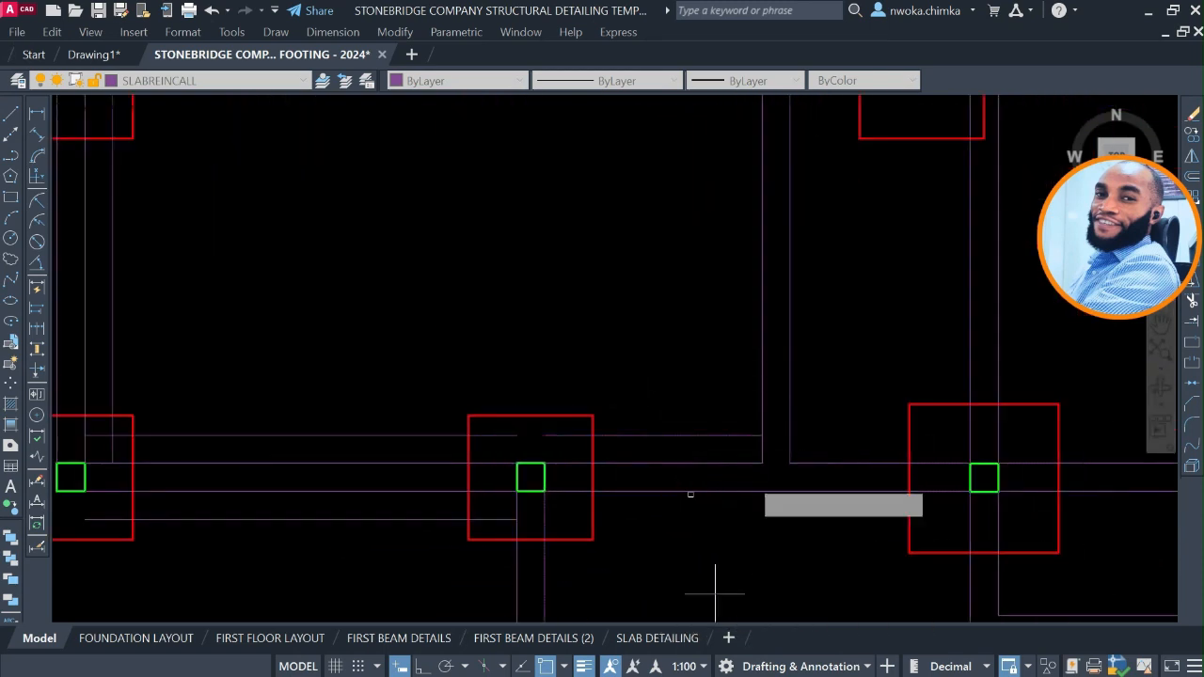
pyautogui.click(690, 494)
# Offset both lines of the vertical beam that meets the fifth row between its second and third footings outward by 225.
pyautogui.click(762, 374)
pyautogui.click(628, 376)
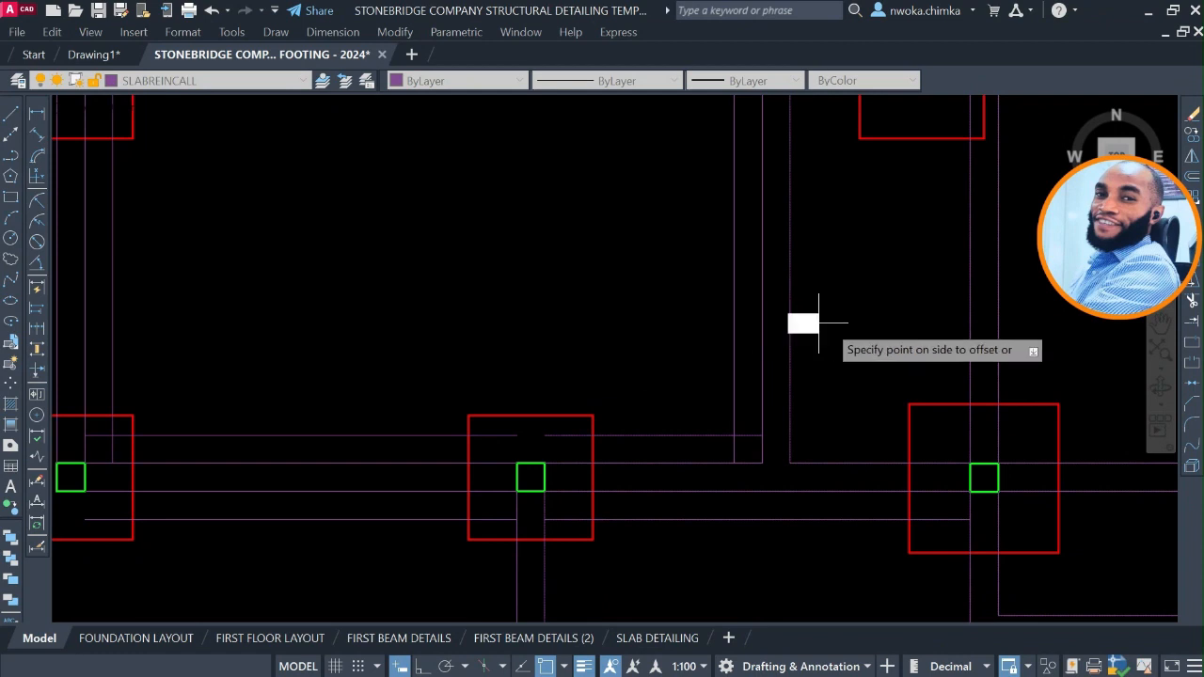
pyautogui.scroll(-2, 755, 292)
# Offset by 225 outward both lines of the vertical beam below the fifth row's second footing and of the lowest horizontal beam.
pyautogui.moveTo(686, 405)
pyautogui.mouseDown(button='middle')
pyautogui.moveTo(669, 258)
pyautogui.moveTo(678, 233)
pyautogui.mouseUp(button='middle')
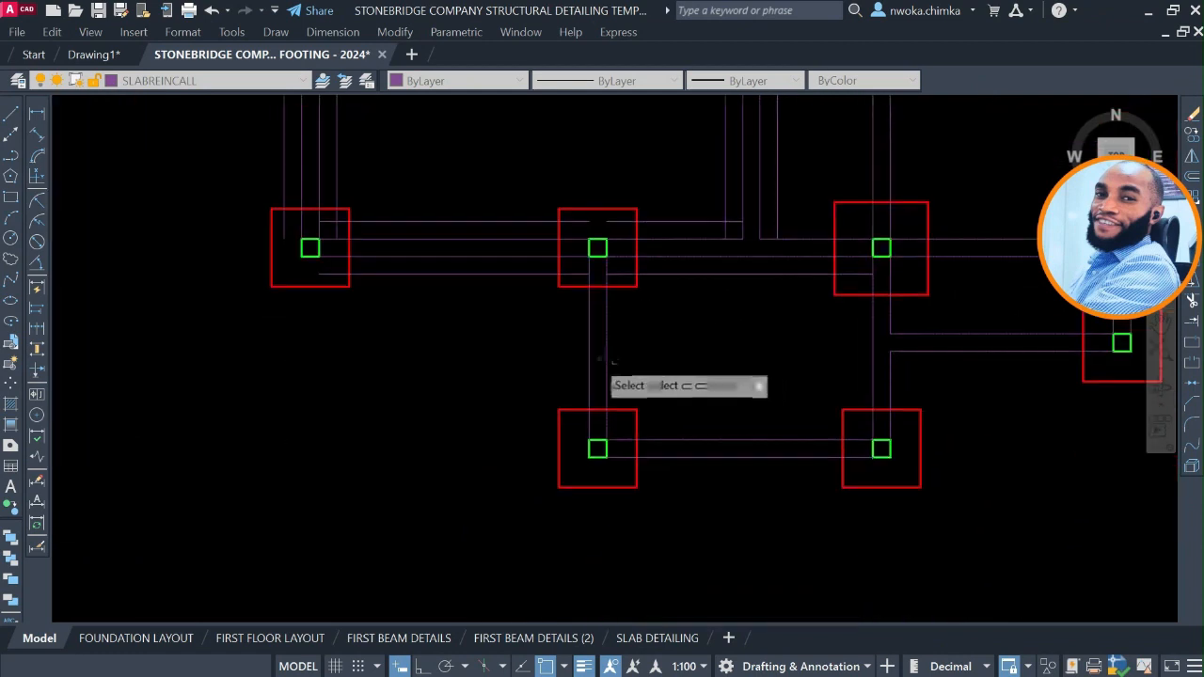
pyautogui.scroll(2, 593, 357)
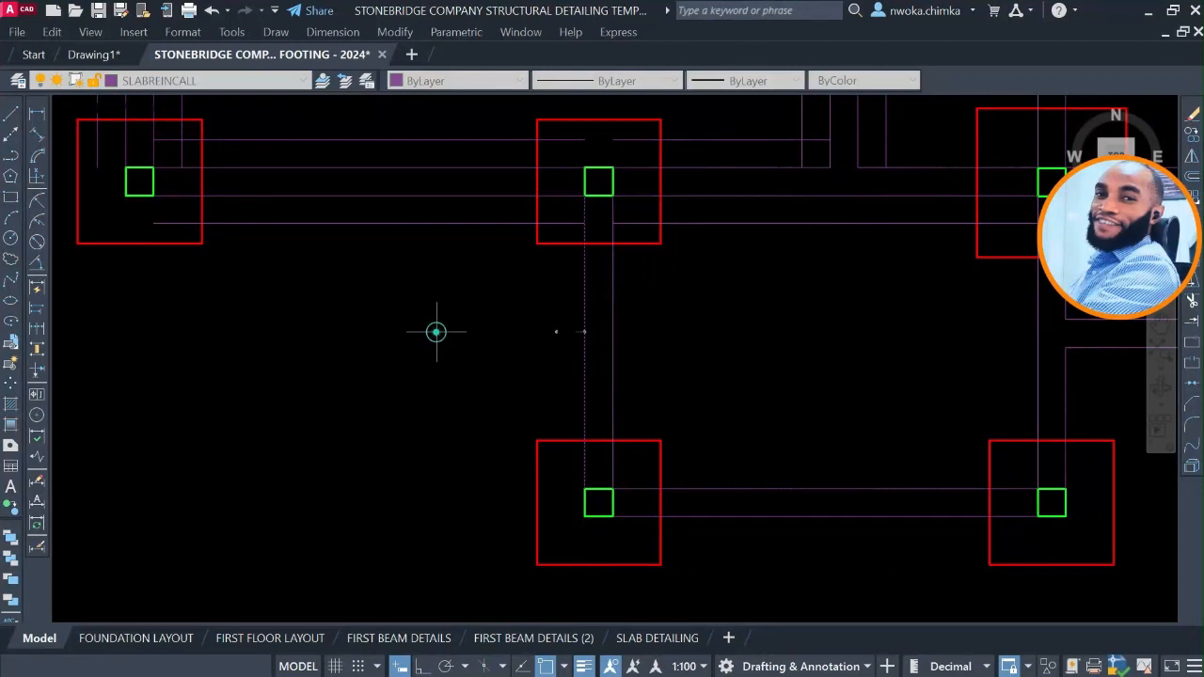
pyautogui.click(768, 329)
pyautogui.click(836, 331)
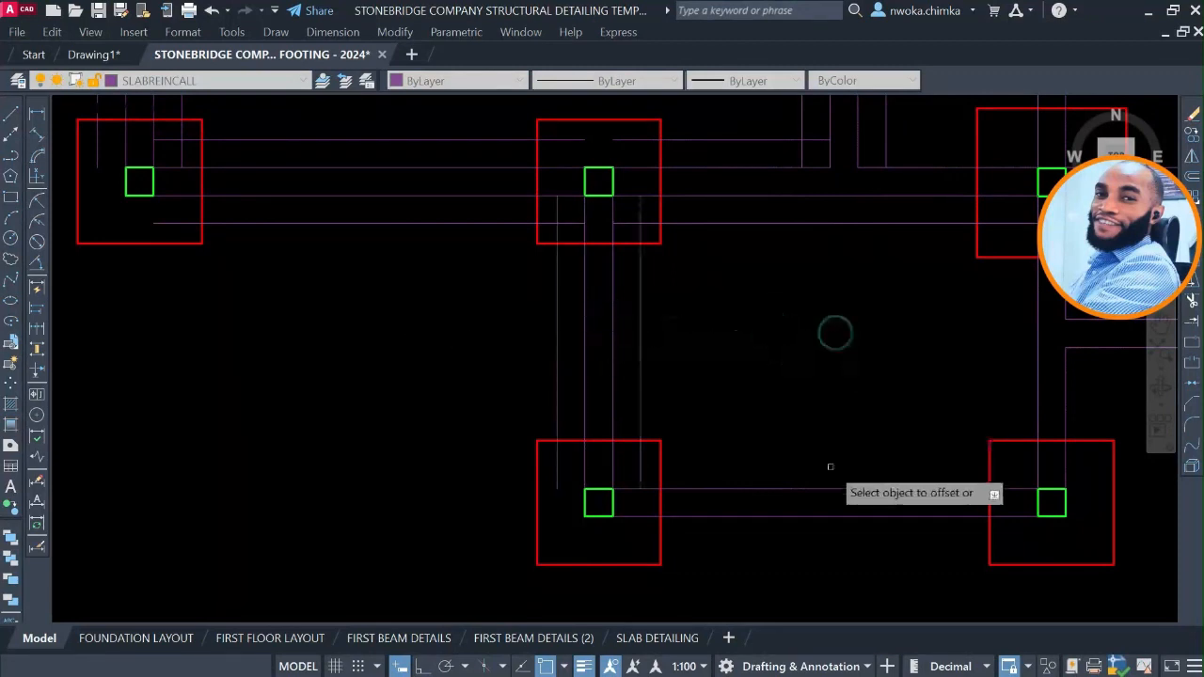
pyautogui.click(781, 349)
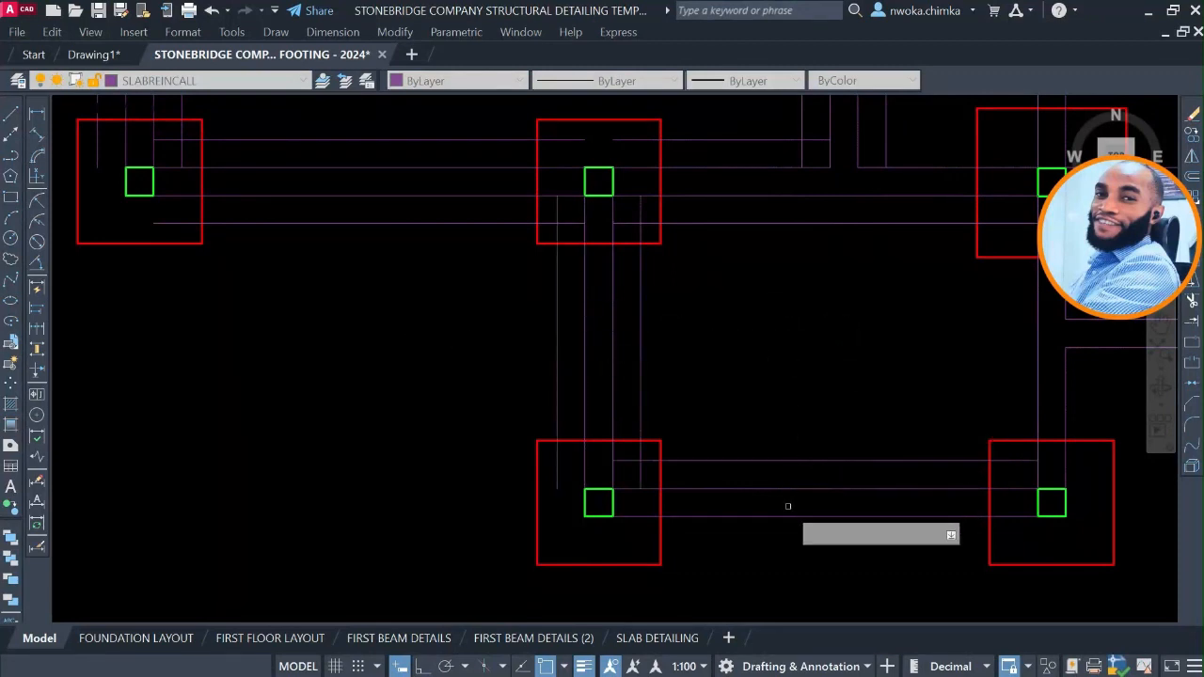
pyautogui.click(782, 515)
pyautogui.click(778, 576)
# Offset the lines of the vertical beam between the fifth row's large footing and the lowest-row footing outward by 225.
pyautogui.moveTo(854, 340); pyautogui.dragTo(576, 366, button='middle')
pyautogui.click(758, 352)
pyautogui.click(646, 376)
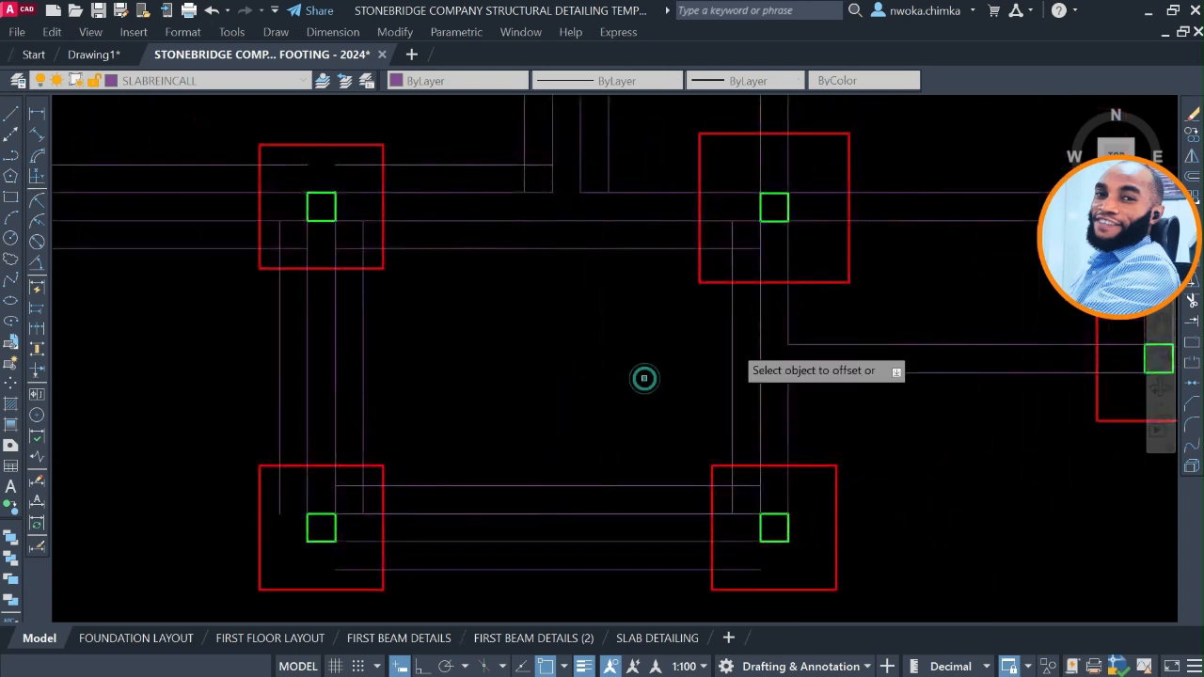
pyautogui.click(788, 305)
pyautogui.click(909, 304)
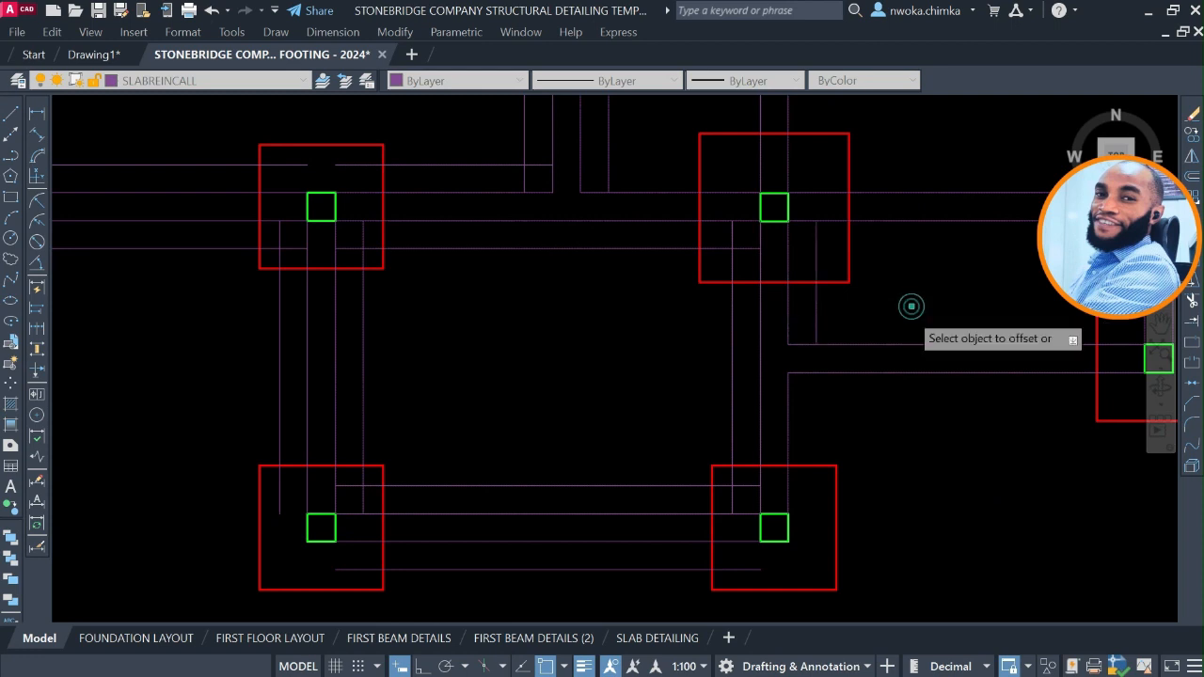
pyautogui.click(786, 406)
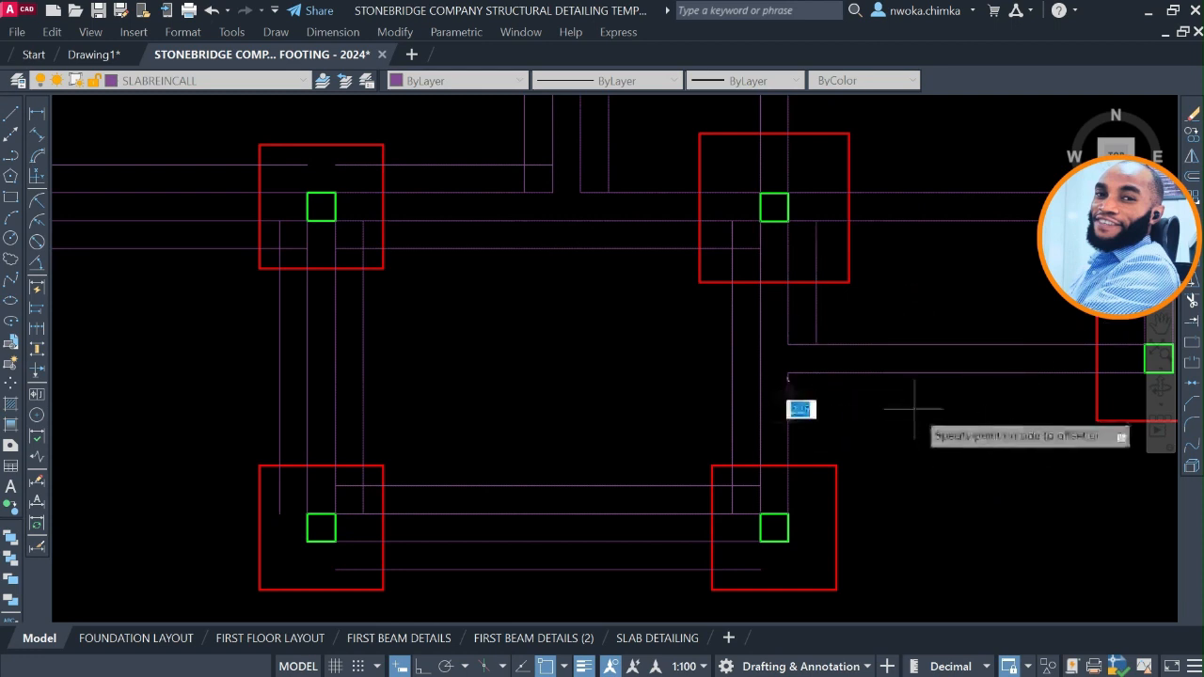
# Offset by 225 outward the lines of the horizontal and short vertical beams that meet at the single footing below the fifth row.
pyautogui.moveTo(946, 395); pyautogui.dragTo(633, 407, button='middle')
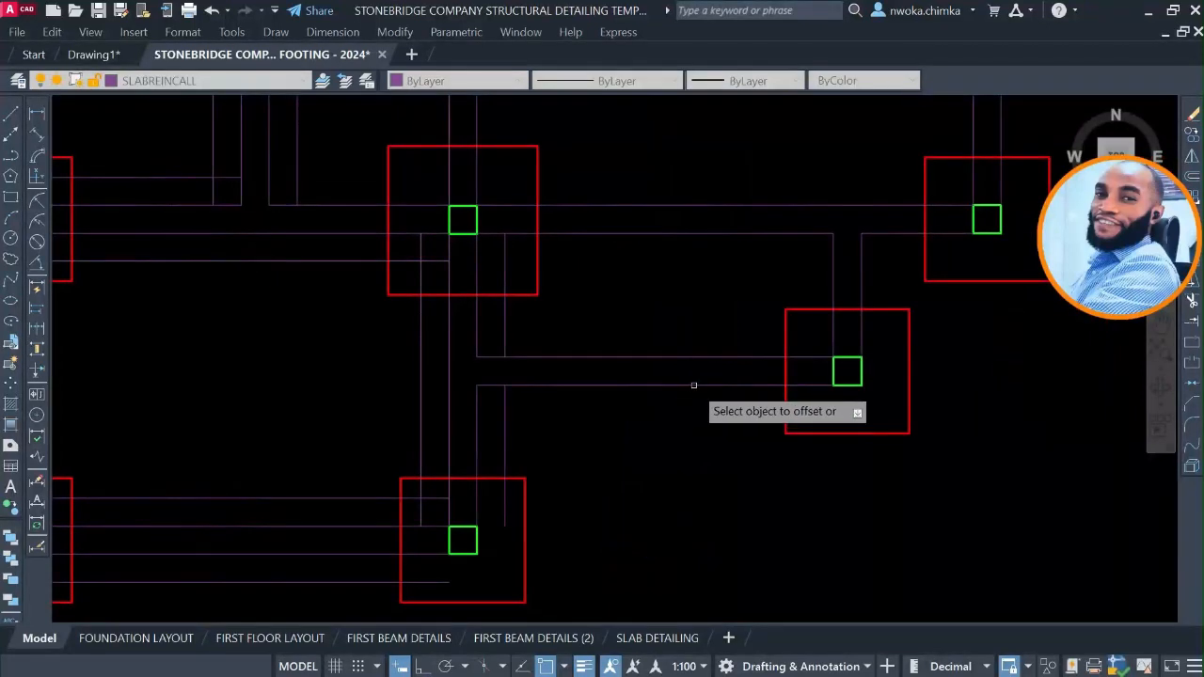
pyautogui.click(684, 467)
pyautogui.scroll(-5, 670, 414)
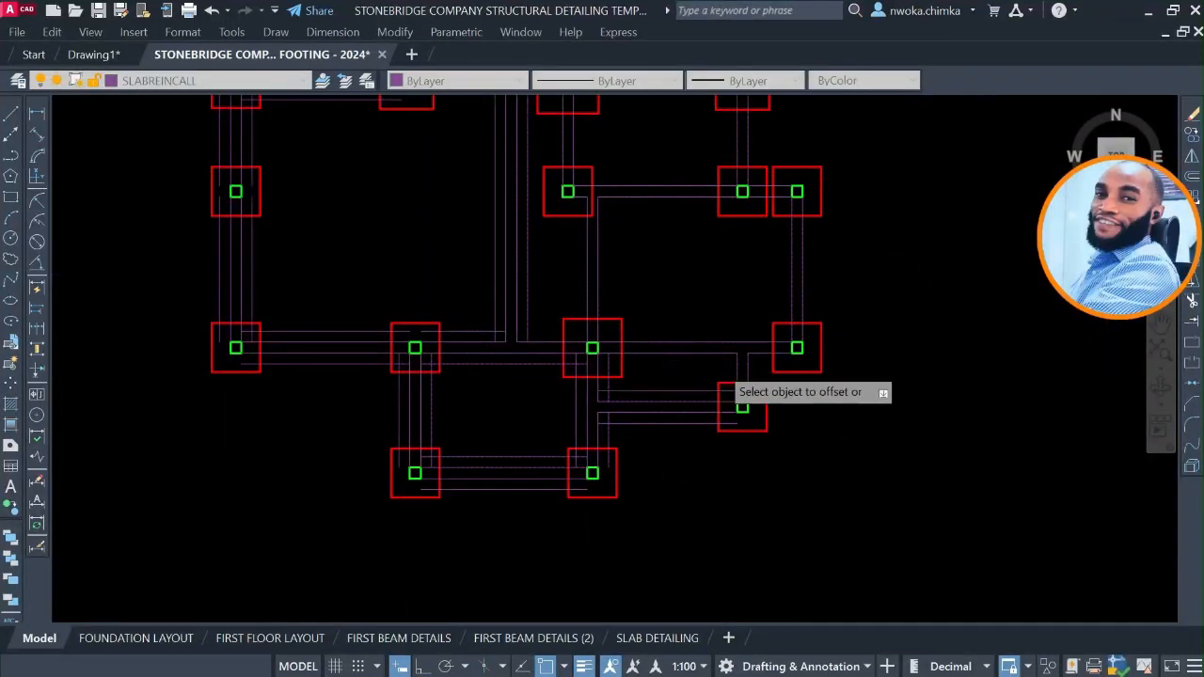
pyautogui.scroll(2, 719, 365)
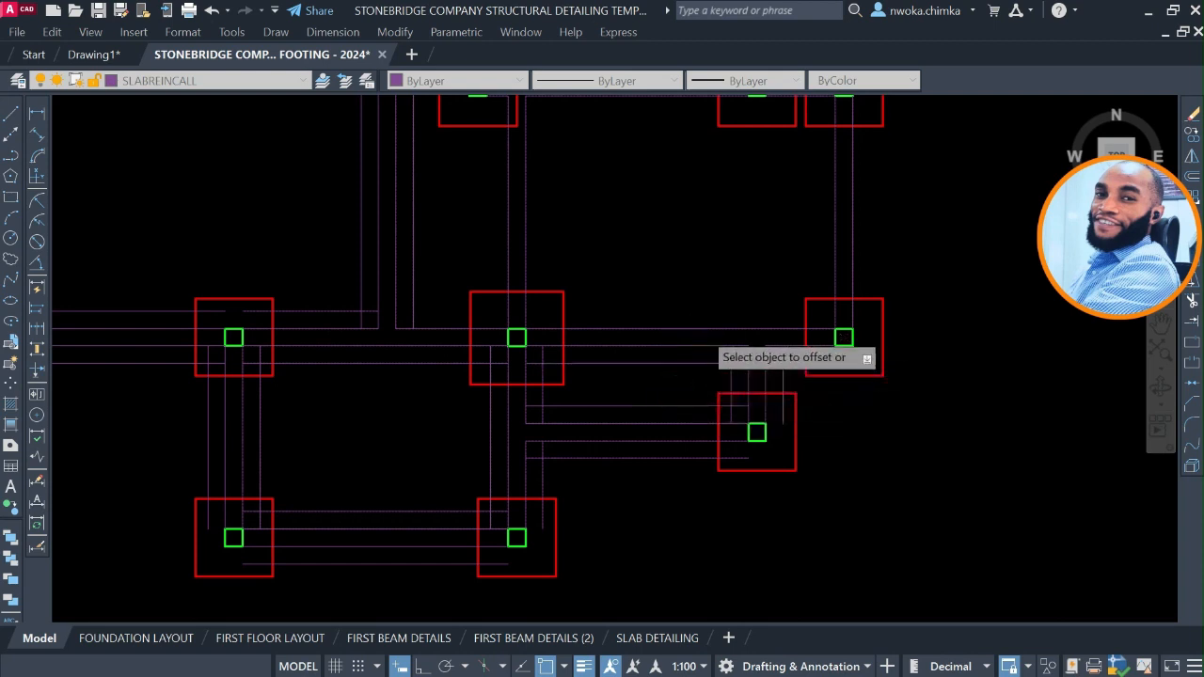
# Offset the upper line and the short lower segment of the fifth-row beam outward by 225, toward the rightmost footing.
pyautogui.click(704, 329)
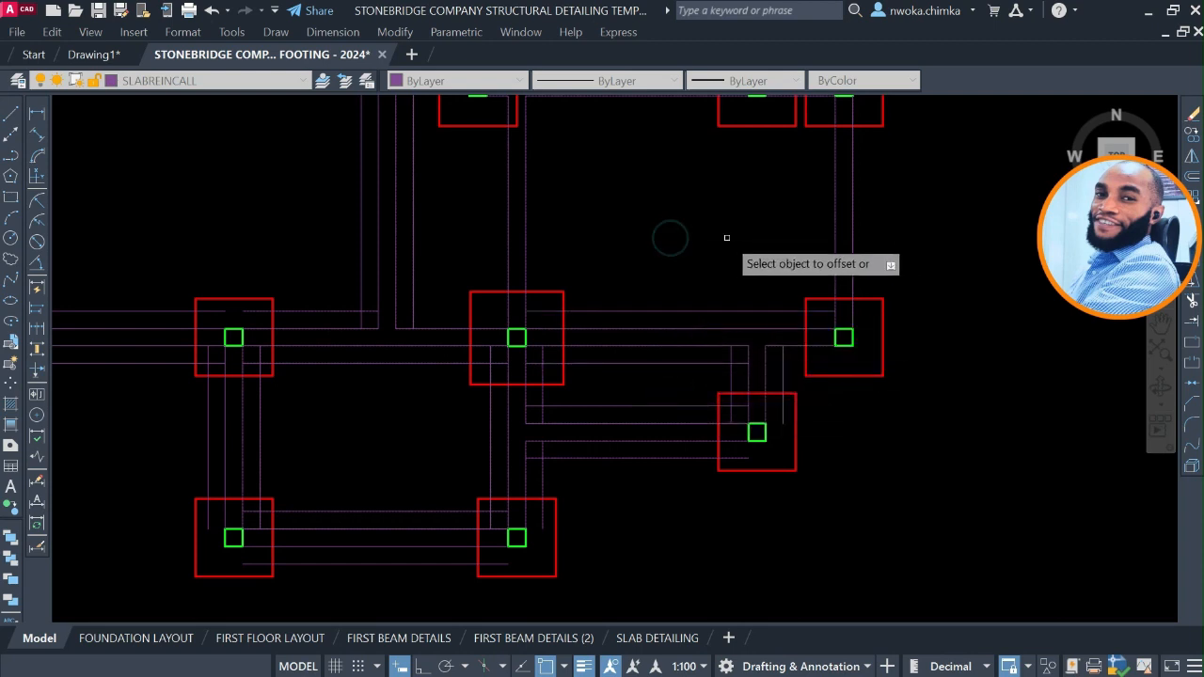
pyautogui.moveTo(809, 218); pyautogui.dragTo(743, 302, button='middle')
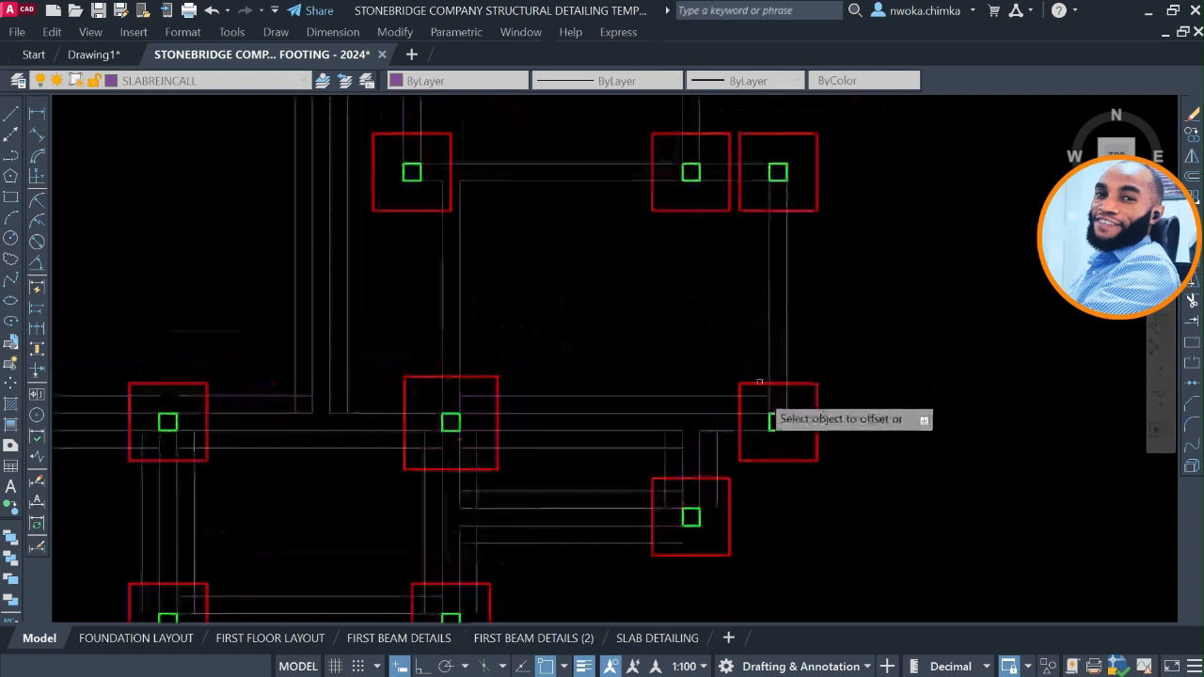
pyautogui.scroll(2, 729, 431)
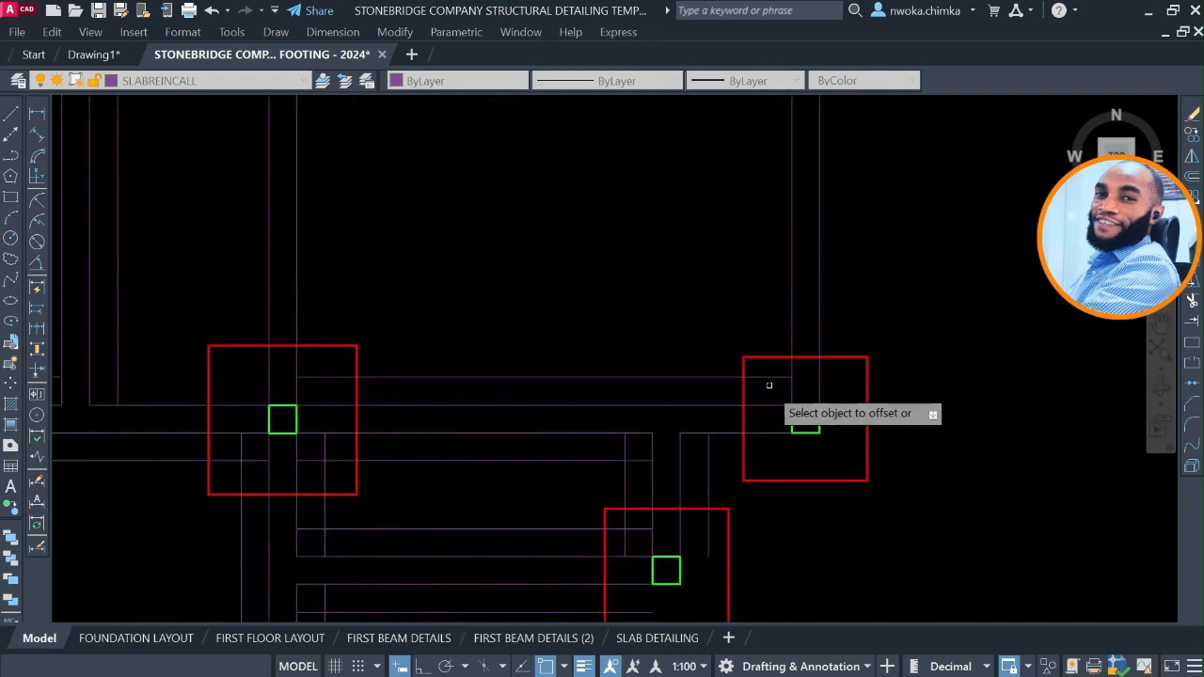
pyautogui.click(767, 433)
pyautogui.click(768, 474)
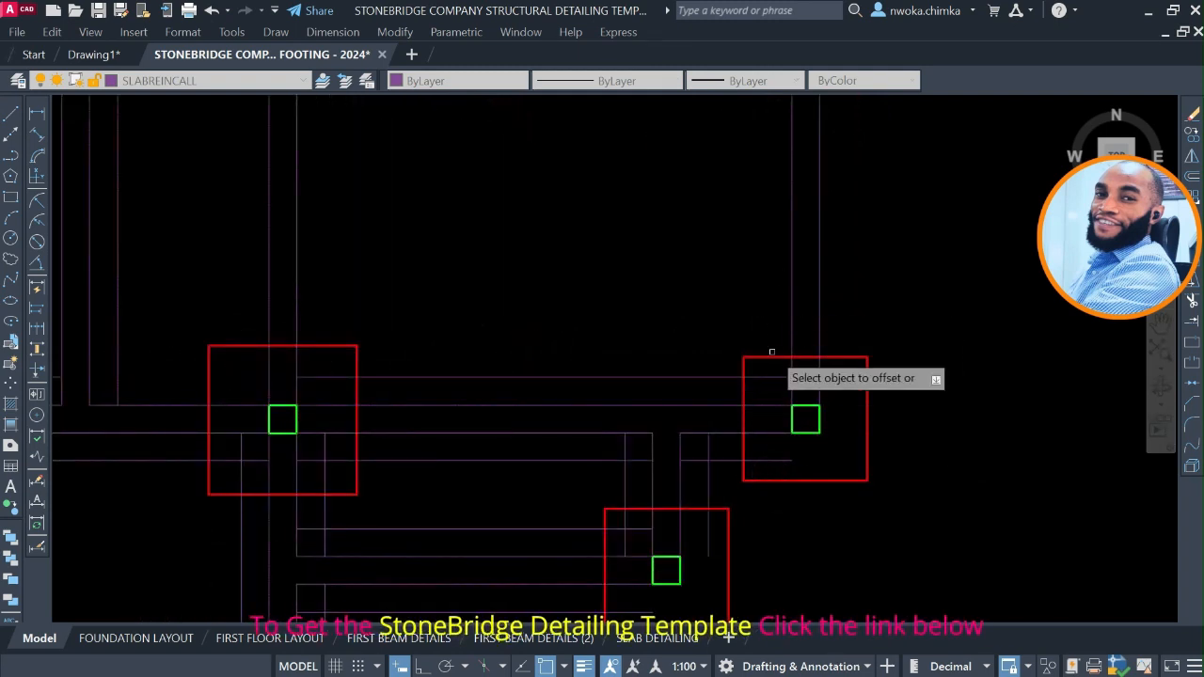
# Offset both lines of the rightmost vertical beam between the fourth-row and fifth-row footings outward by 225.
pyautogui.moveTo(800, 241); pyautogui.dragTo(795, 381, button='middle')
pyautogui.click(784, 372)
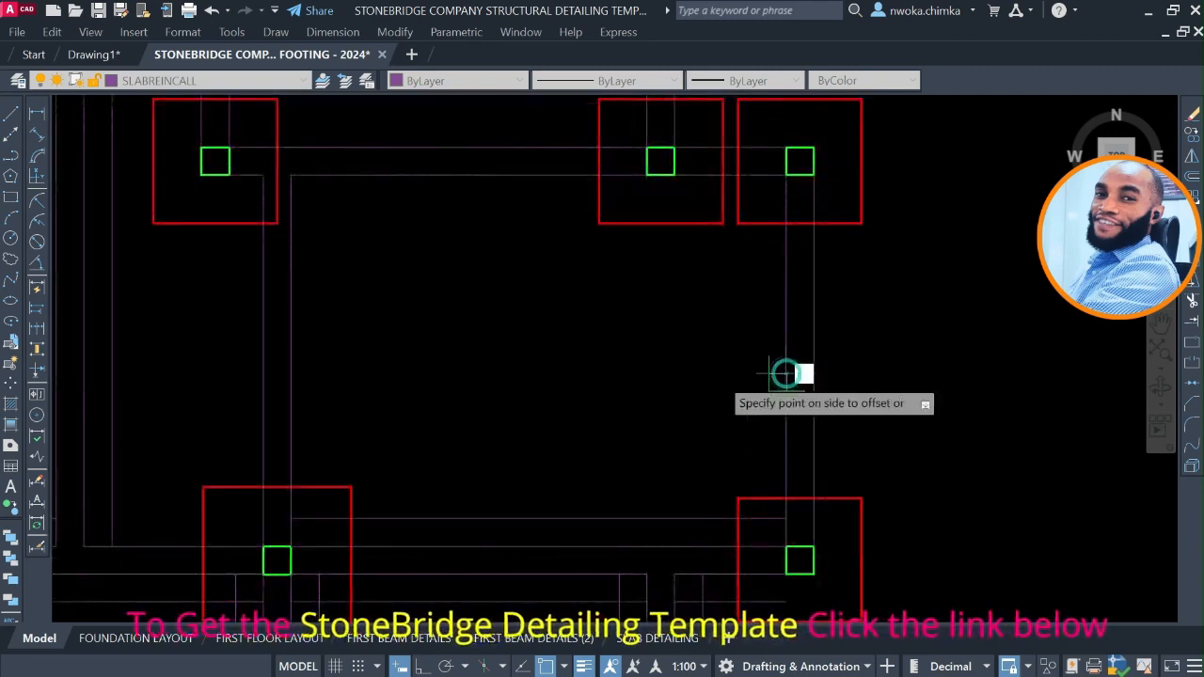
pyautogui.click(693, 385)
pyautogui.click(814, 349)
pyautogui.click(930, 367)
# Offset both lines of the fourth-row horizontal beam outward by 225, between its second and third footings.
pyautogui.moveTo(650, 311); pyautogui.dragTo(961, 464, button='middle')
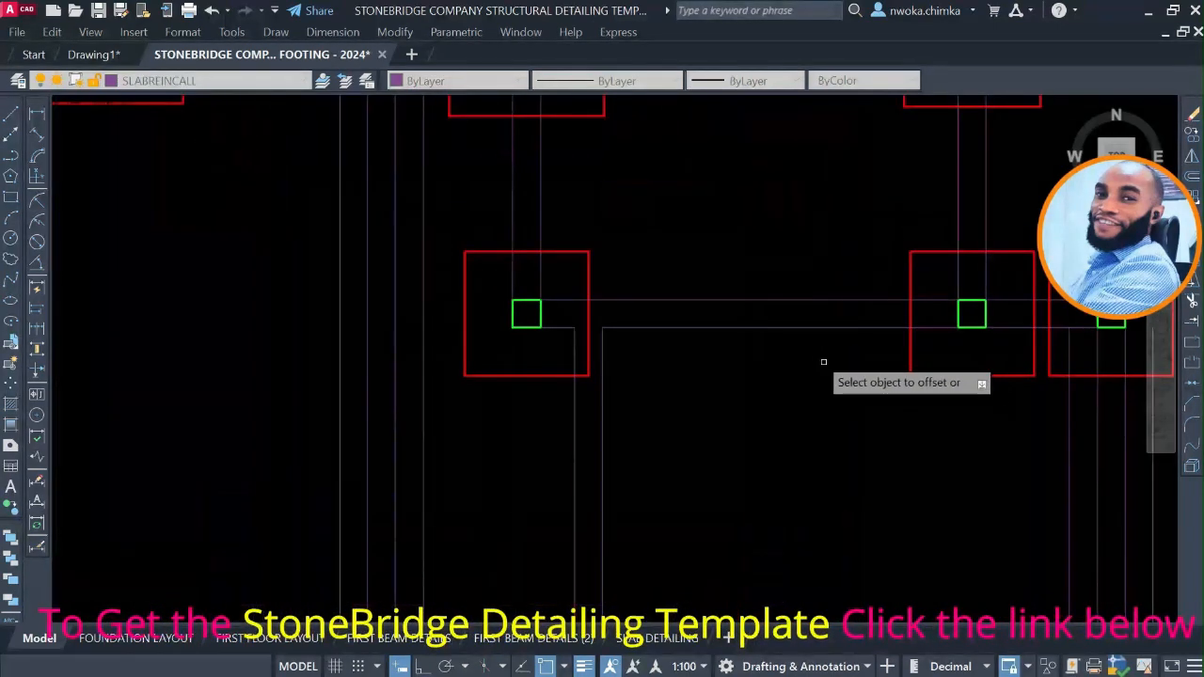
pyautogui.click(828, 435)
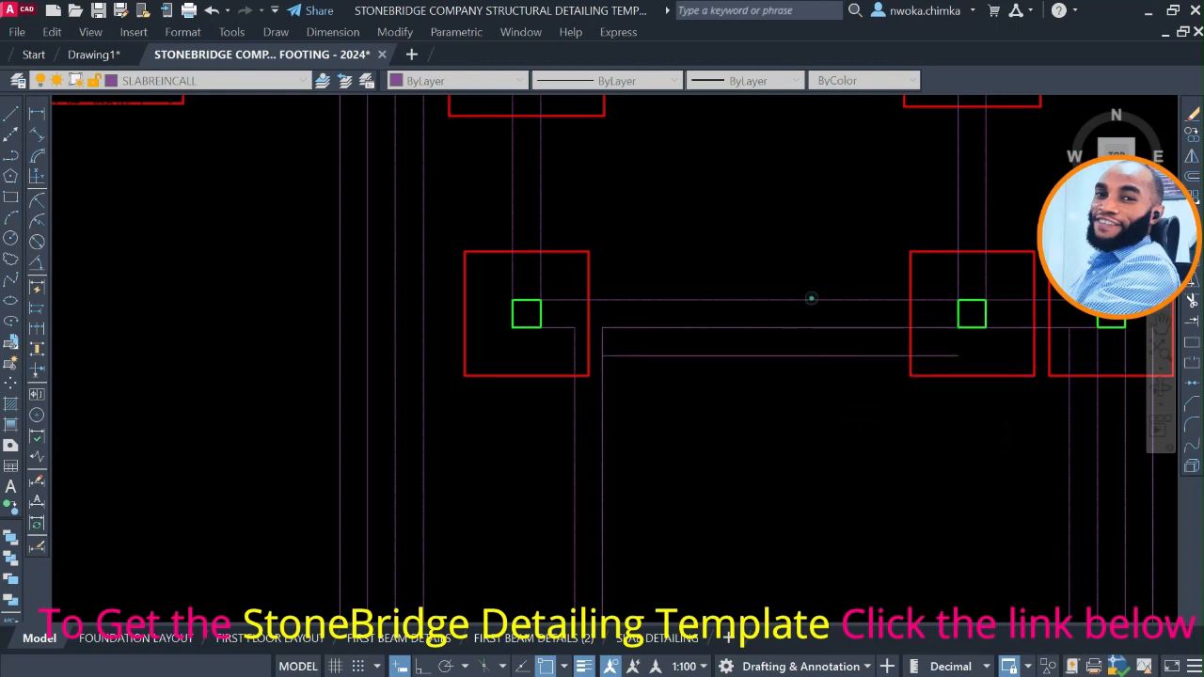
pyautogui.scroll(-4, 780, 329)
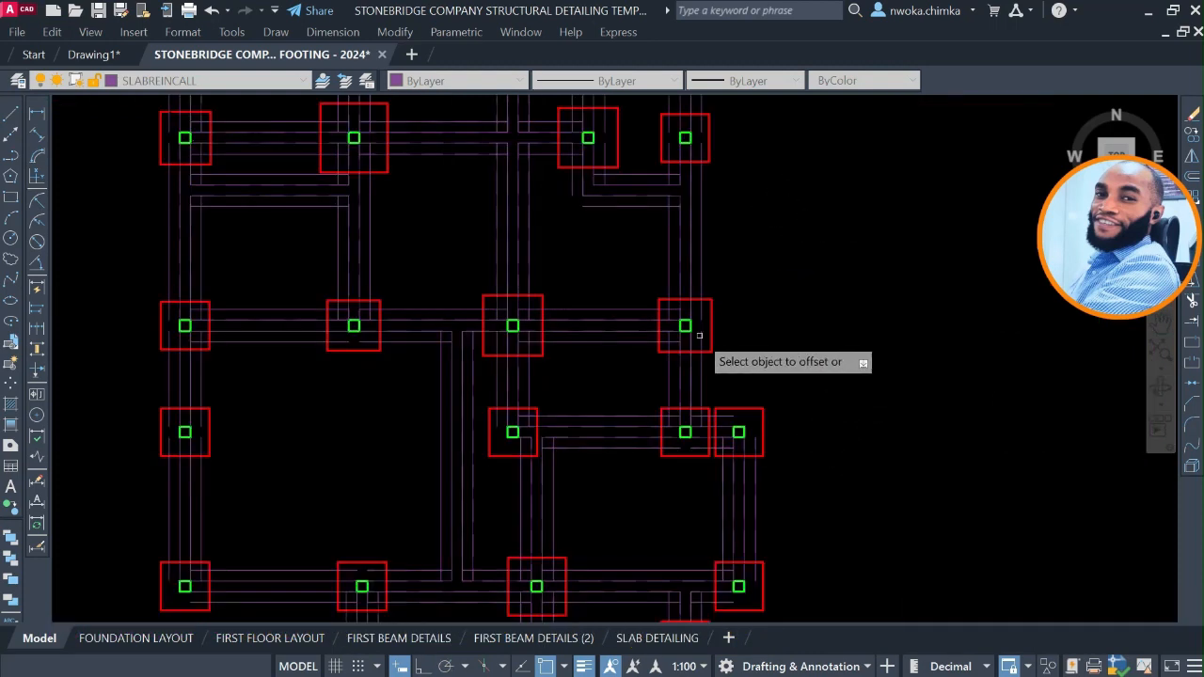
pyautogui.scroll(-2, 564, 322)
pyautogui.scroll(1, 542, 339)
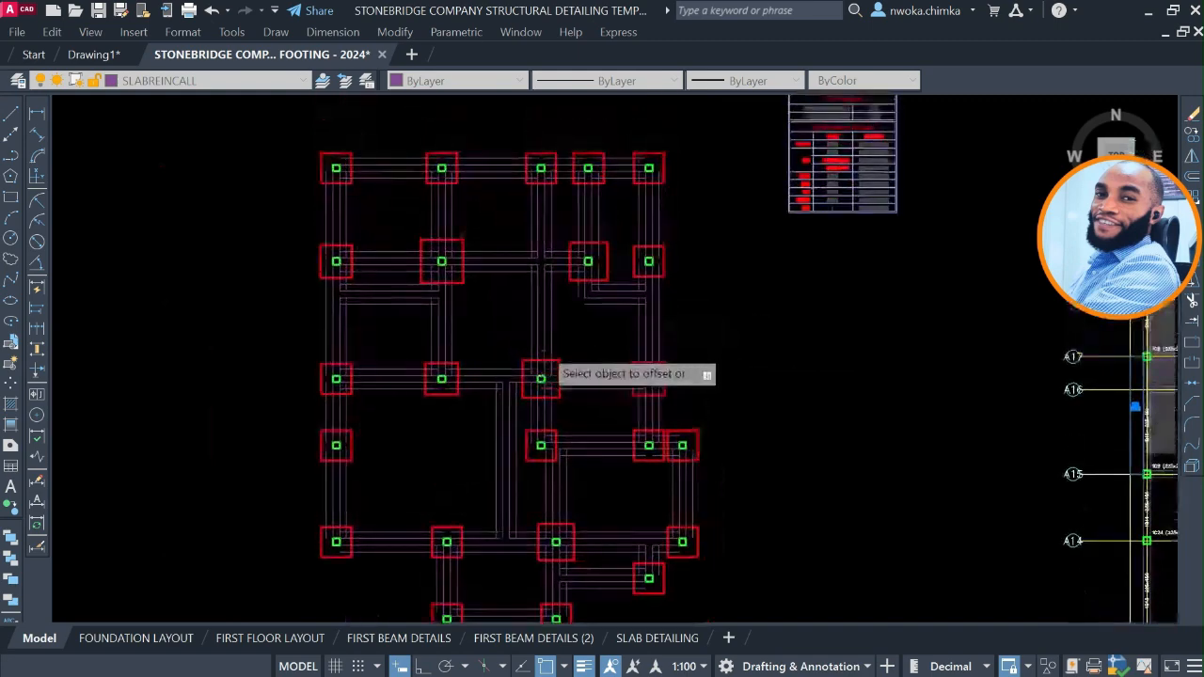
pyautogui.scroll(2, 460, 170)
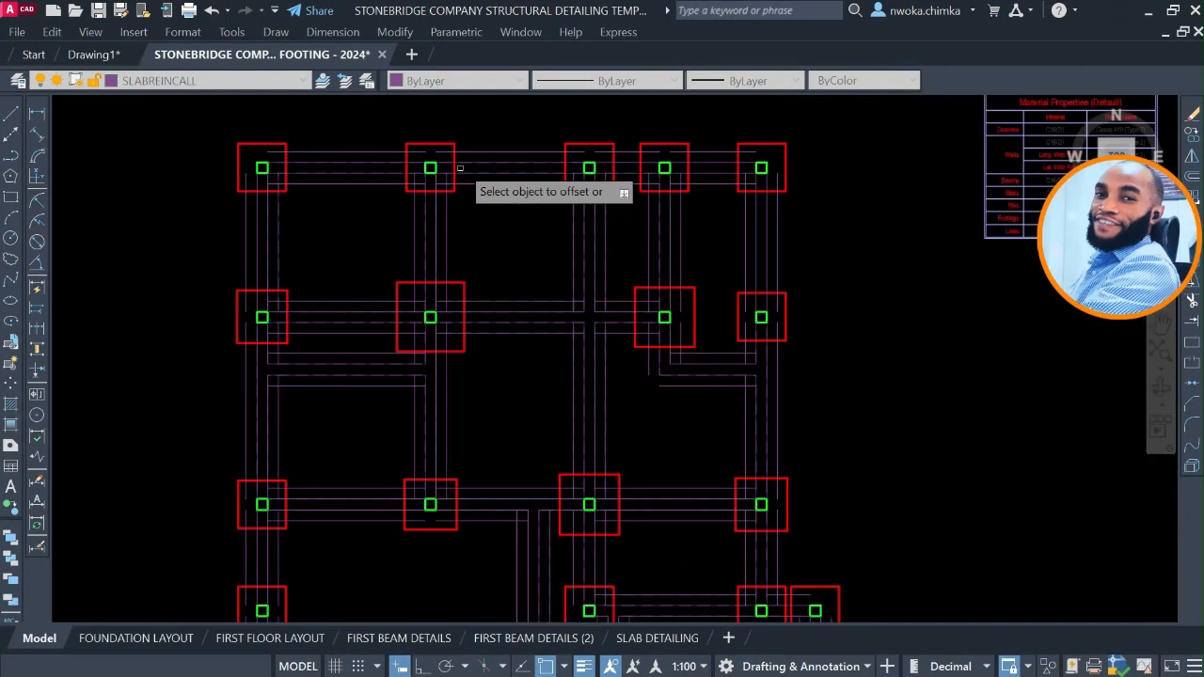
# End the offset and pick a strip foundation line above footing FT6 on the finished sheet as the Match Properties source.
pyautogui.scroll(-2, 539, 145)
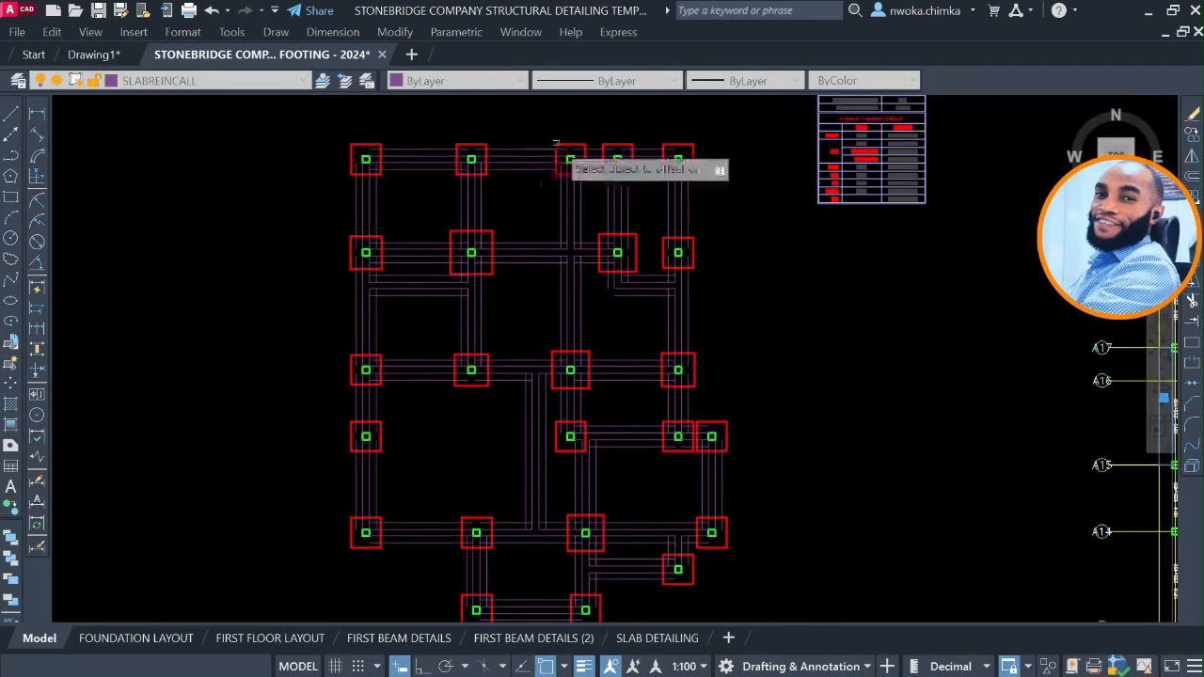
pyautogui.scroll(4, 483, 147)
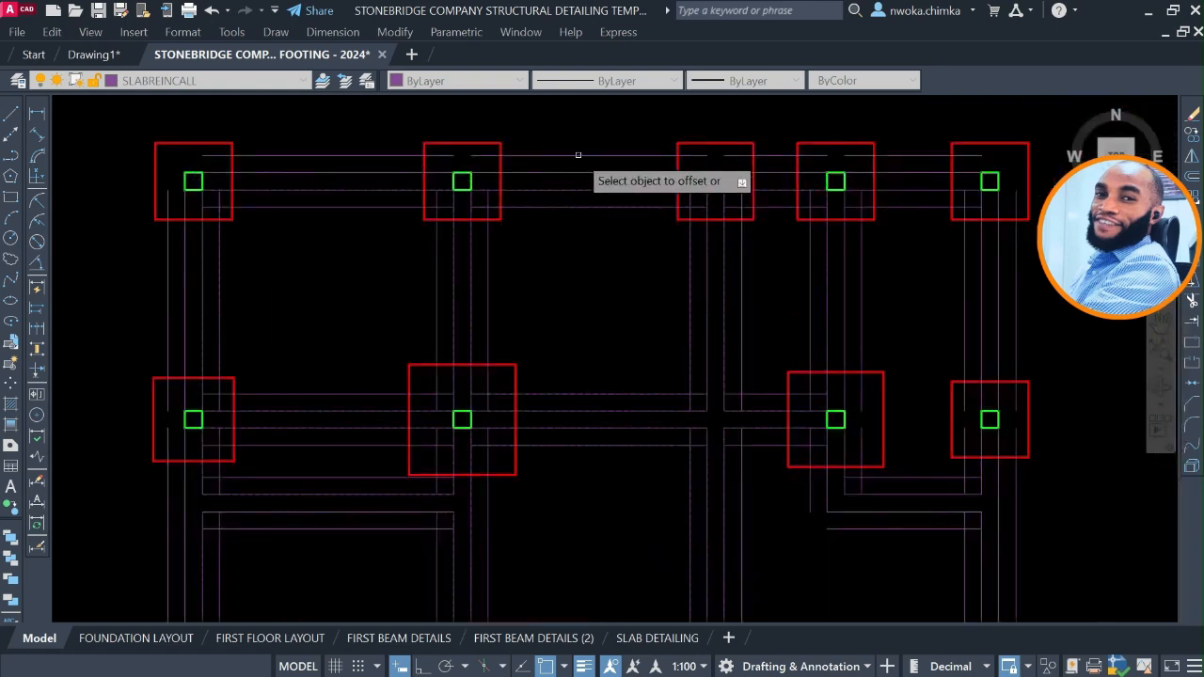
pyautogui.press('Escape')
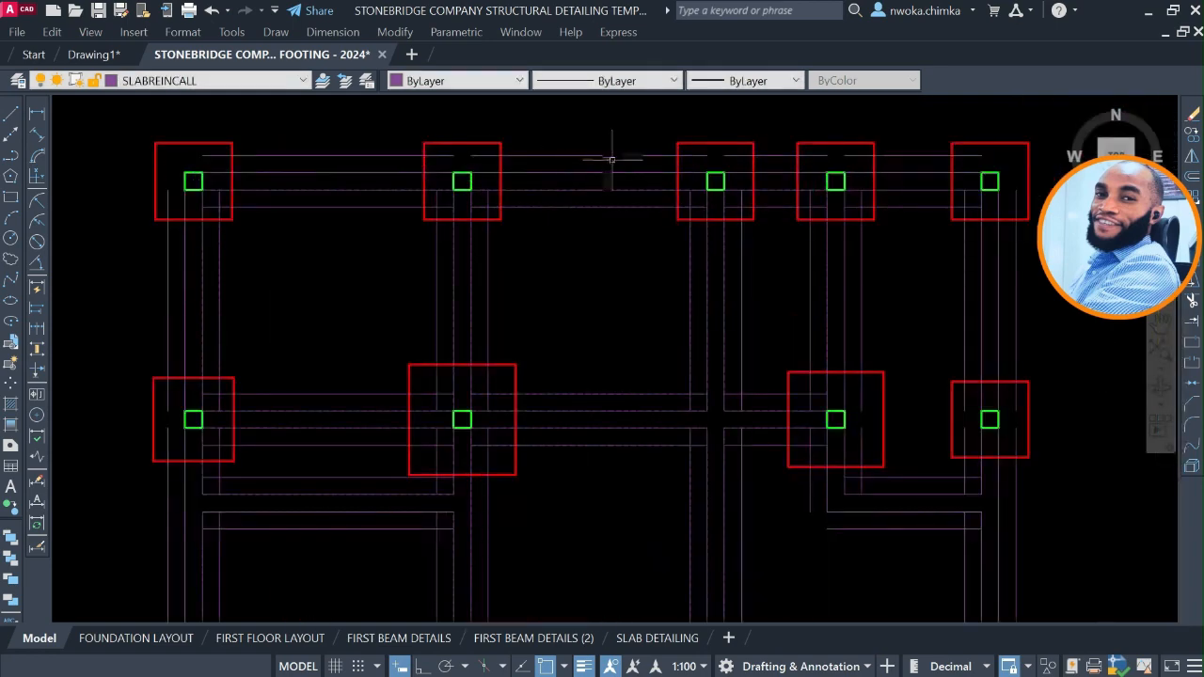
pyautogui.scroll(-6, 611, 159)
pyautogui.moveTo(368, 333); pyautogui.dragTo(711, 298, button='middle')
pyautogui.moveTo(550, 313)
pyautogui.mouseDown(button='middle')
pyautogui.moveTo(801, 314)
pyautogui.moveTo(939, 330)
pyautogui.moveTo(787, 299)
pyautogui.moveTo(1045, 296)
pyautogui.mouseUp(button='middle')
pyautogui.scroll(5, 202, 177)
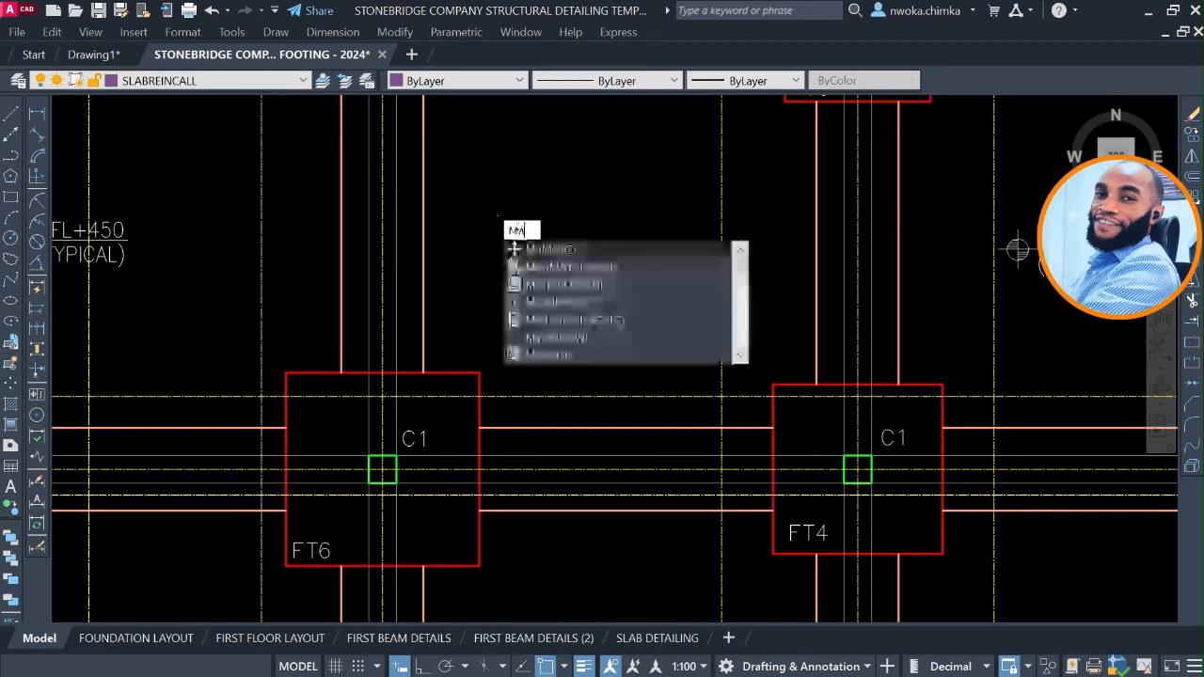
pyautogui.write('a')
pyautogui.press('Return')
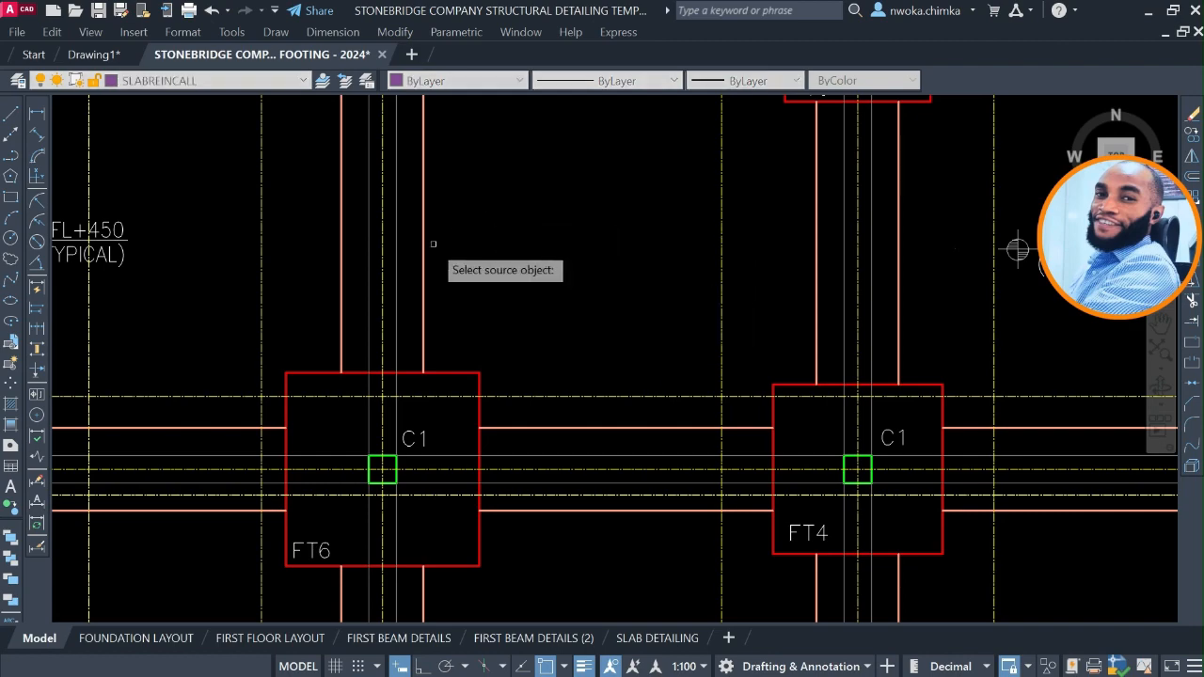
pyautogui.click(424, 233)
# Apply the matched properties to both outer lines of the top-row beam between its first and second footings.
pyautogui.scroll(-4, 428, 240)
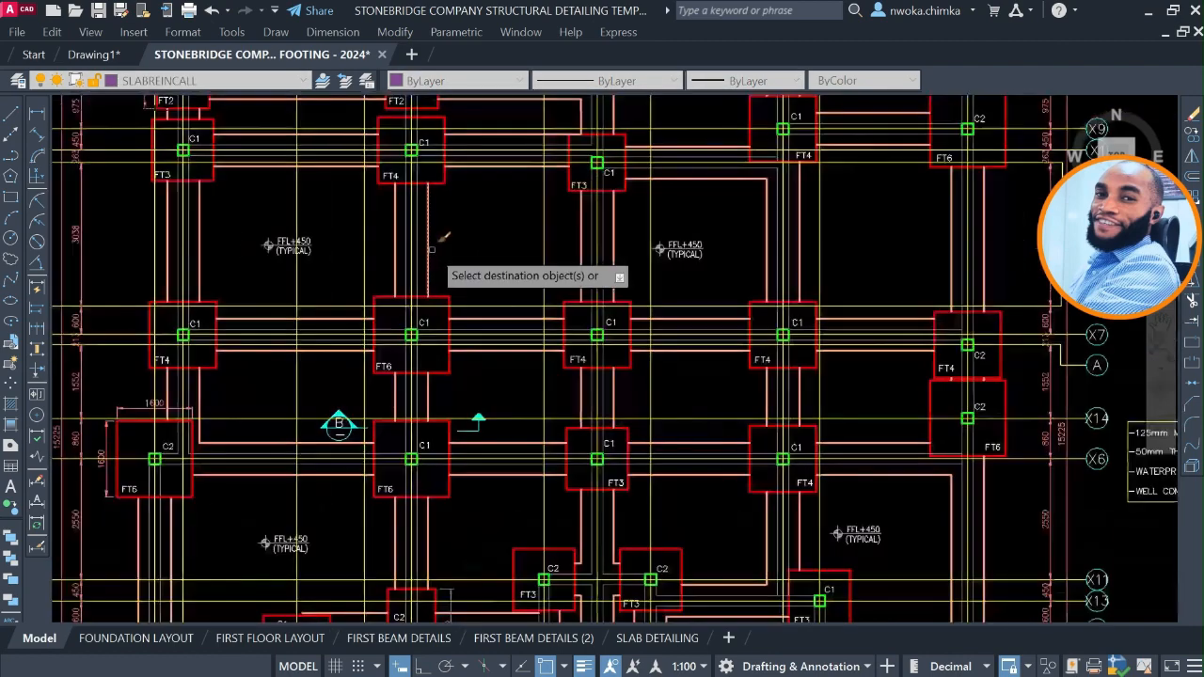
pyautogui.scroll(-6, 329, 251)
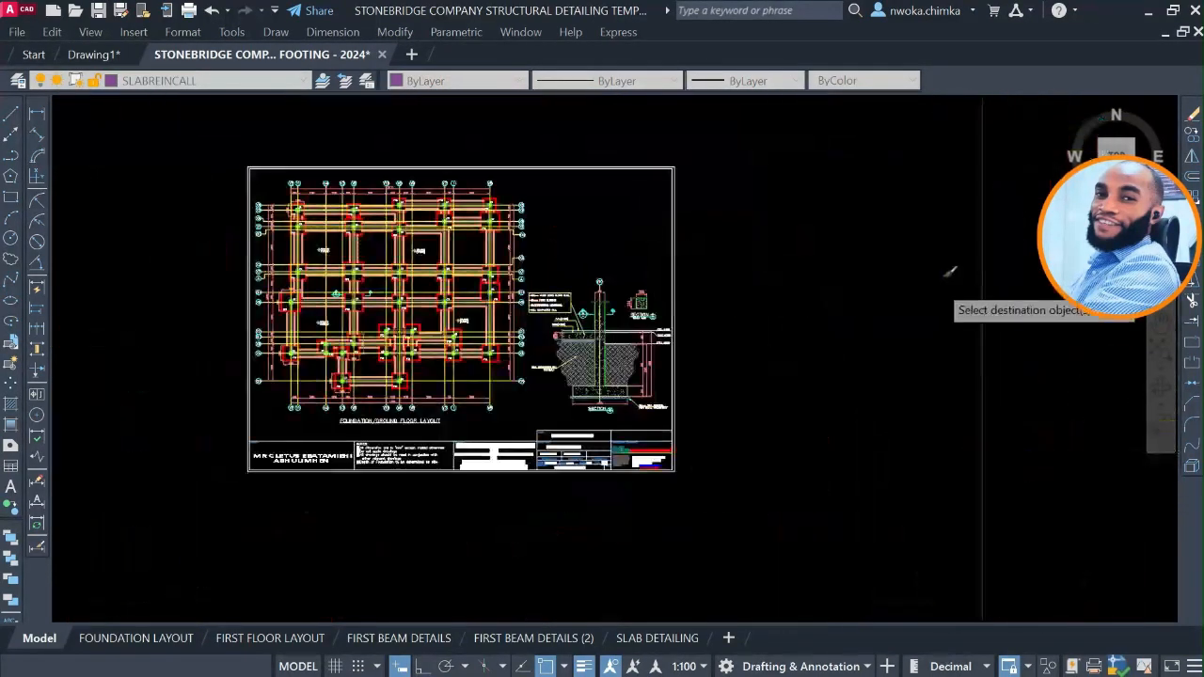
pyautogui.moveTo(679, 306); pyautogui.dragTo(287, 321, button='middle')
pyautogui.scroll(-2, 288, 322)
pyautogui.scroll(10, 659, 285)
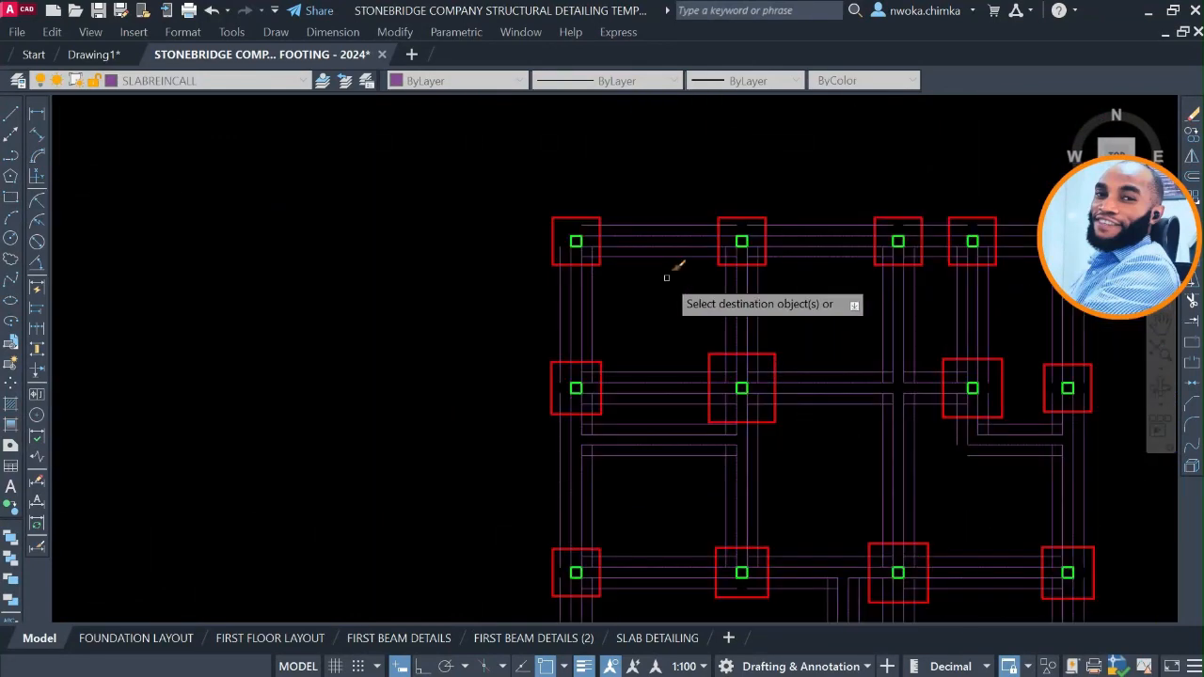
pyautogui.click(688, 220)
pyautogui.click(654, 265)
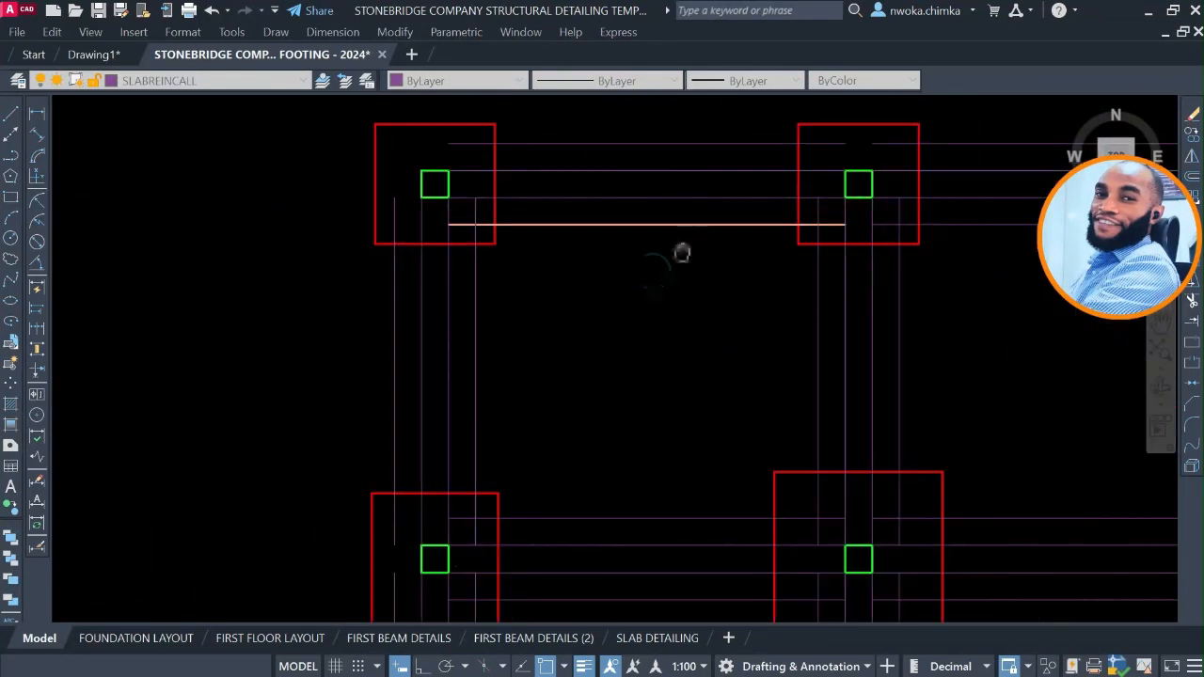
pyautogui.moveTo(683, 253); pyautogui.dragTo(634, 323, button='middle')
pyautogui.scroll(-3, 693, 261)
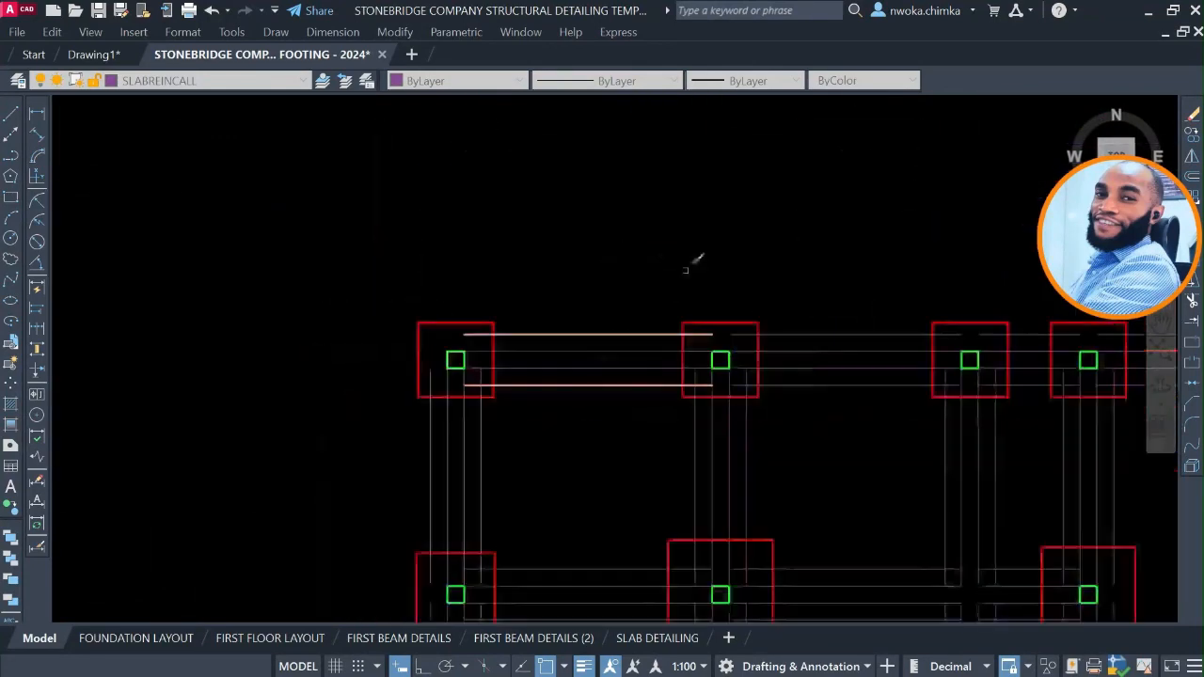
# Match the outer lines of the top row's second bay and of the vertical beam below its second footing.
pyautogui.scroll(3, 833, 317)
pyautogui.click(828, 321)
pyautogui.click(801, 341)
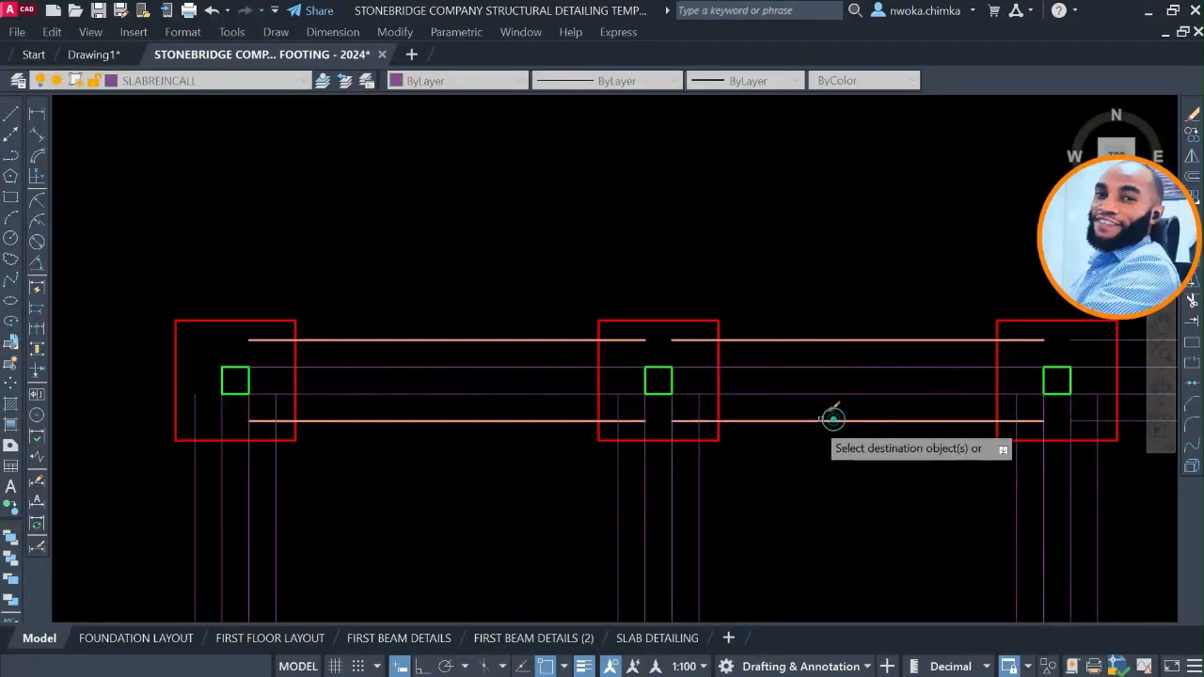
pyautogui.moveTo(777, 435); pyautogui.dragTo(701, 271, button='middle')
pyautogui.click(675, 343)
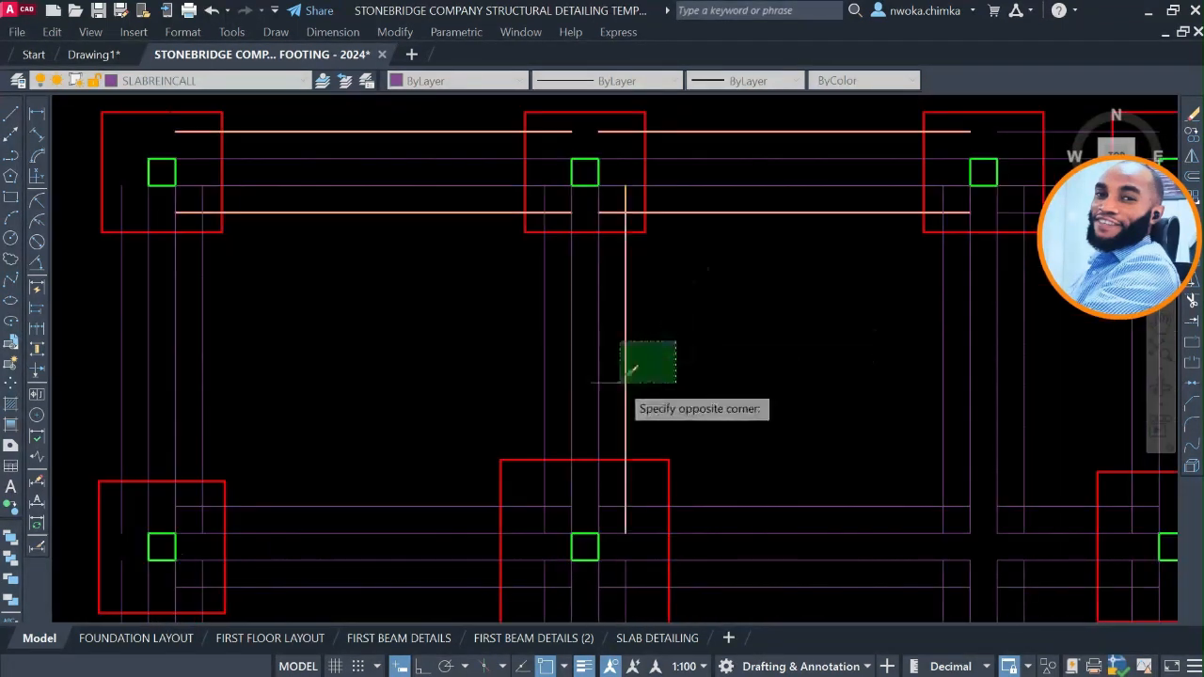
pyautogui.click(569, 368)
# Match both outer lines of the second-row beam between its first and second footings to the strip line.
pyautogui.moveTo(403, 465); pyautogui.dragTo(520, 304, button='middle')
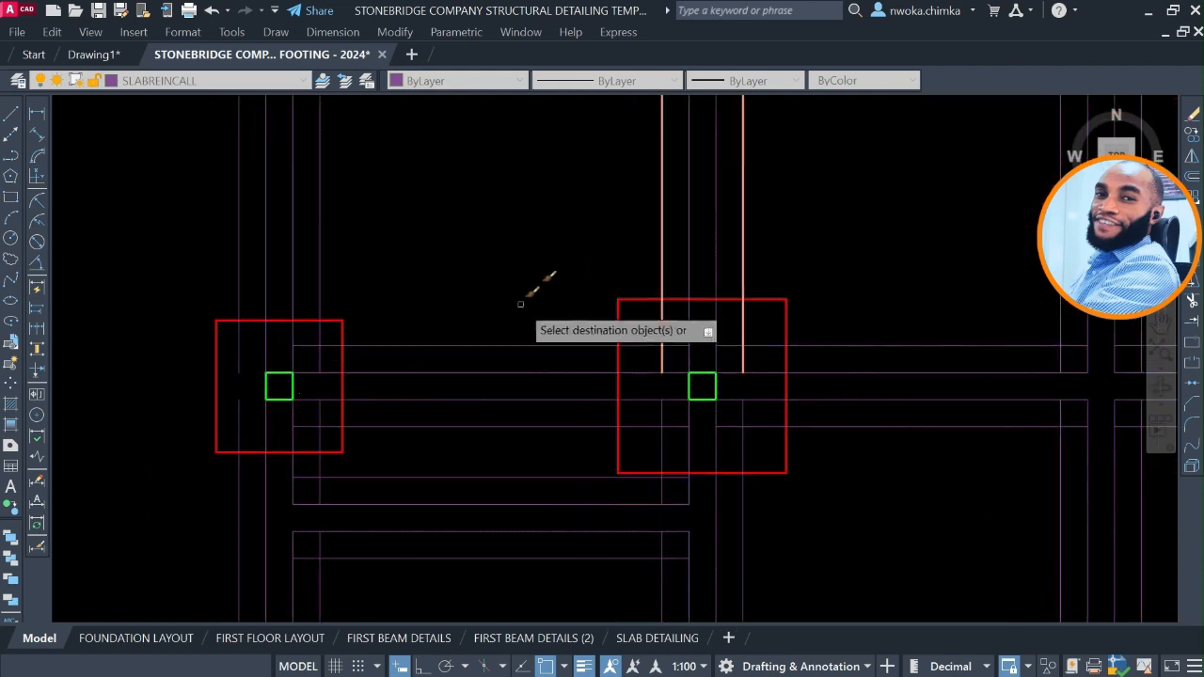
pyautogui.click(518, 307)
pyautogui.click(439, 407)
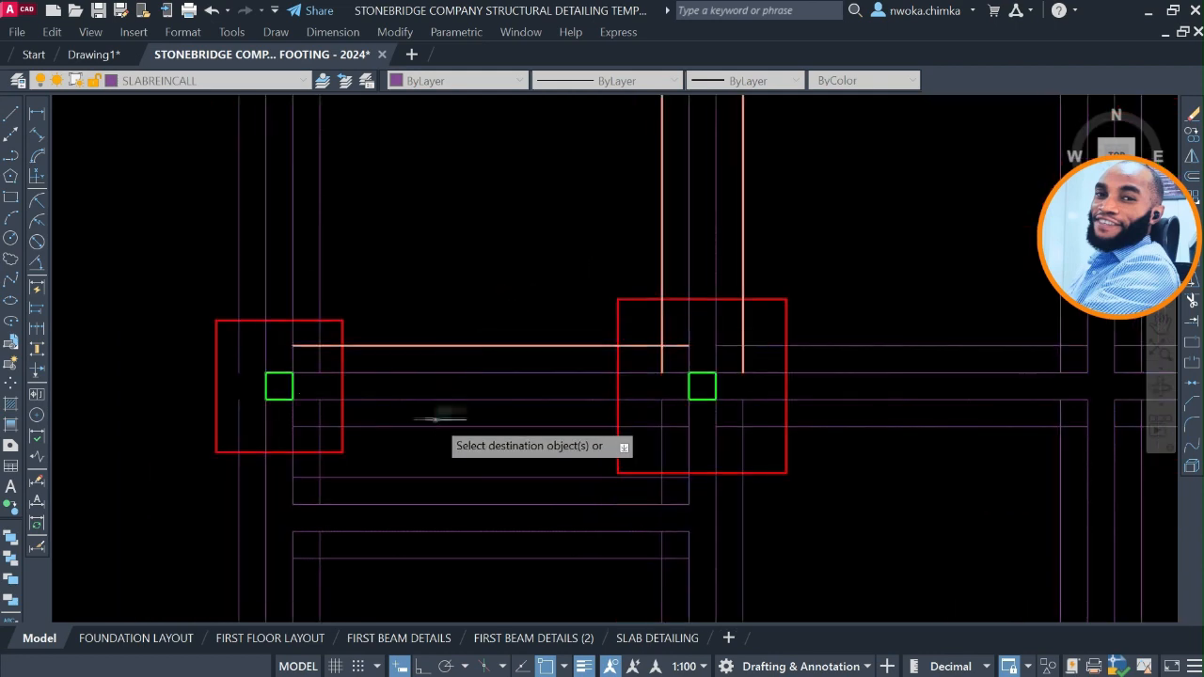
pyautogui.click(437, 418)
pyautogui.click(412, 443)
# Match both outer lines of the leftmost vertical beam between the first-row and second-row footings.
pyautogui.moveTo(414, 356); pyautogui.dragTo(521, 486, button='middle')
pyautogui.click(447, 280)
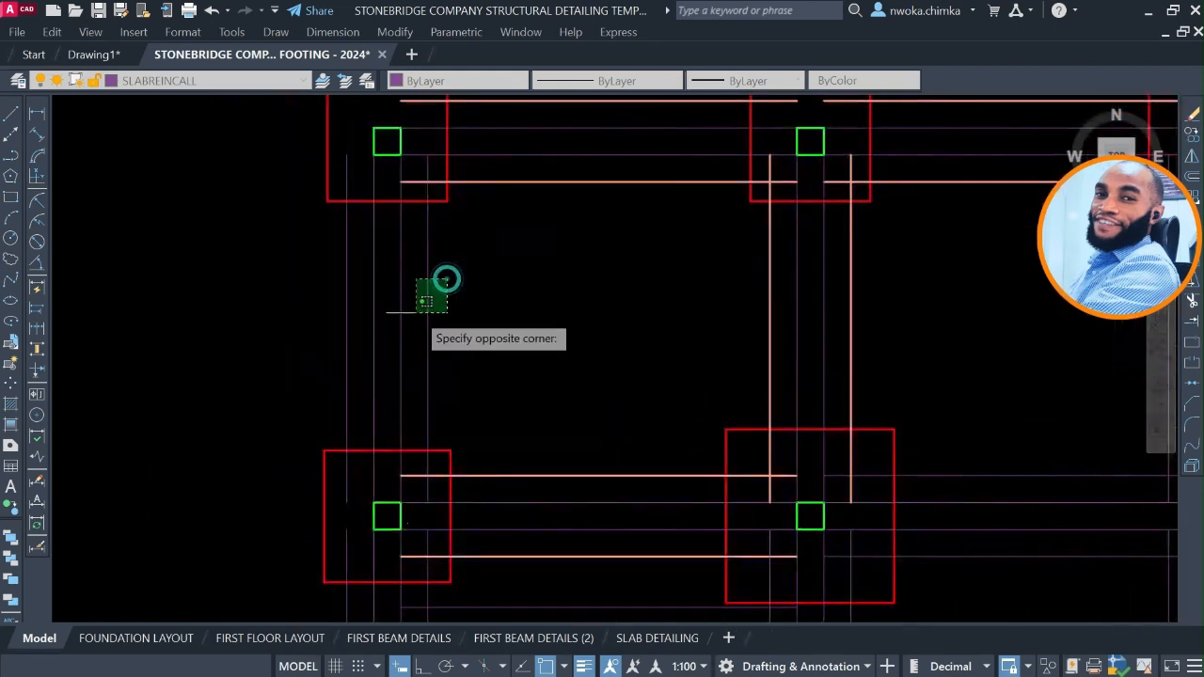
pyautogui.click(354, 298)
pyautogui.click(309, 320)
pyautogui.scroll(-3, 432, 237)
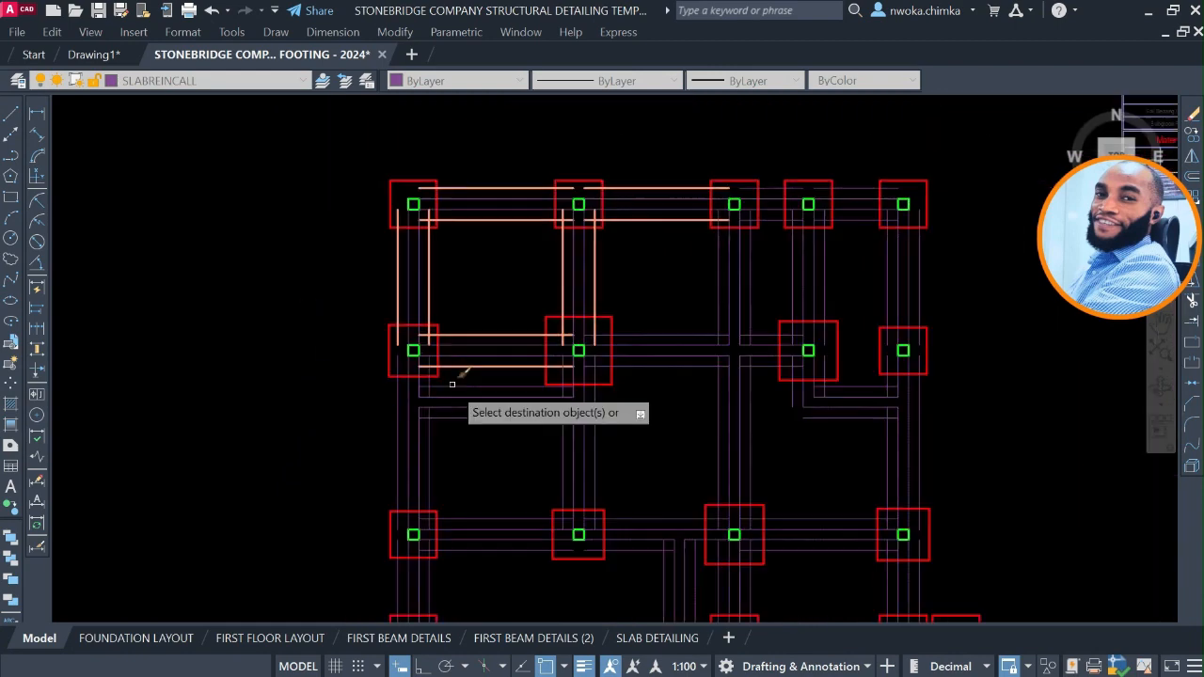
# Match the outer lines of the intermediate beam below the second row's first bay, with the adjoining inner vertical strip lines.
pyautogui.moveTo(456, 383); pyautogui.dragTo(460, 223, button='middle')
pyautogui.scroll(5, 460, 223)
pyautogui.click(456, 180)
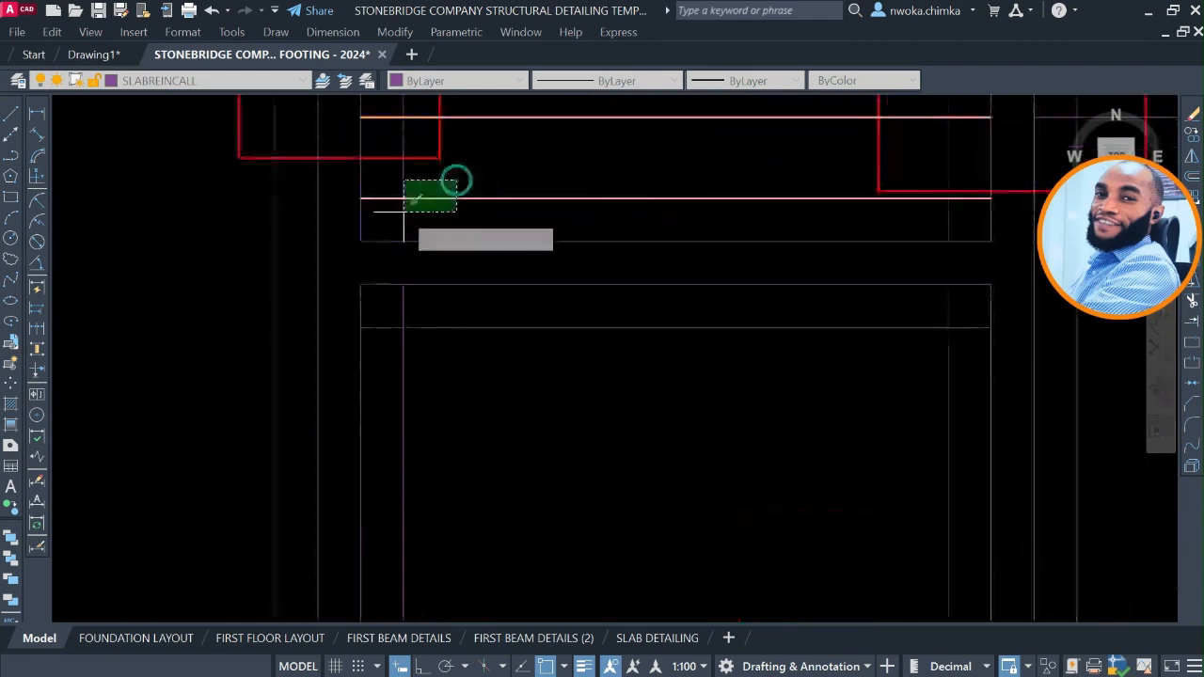
pyautogui.click(398, 213)
pyautogui.click(438, 317)
pyautogui.click(385, 348)
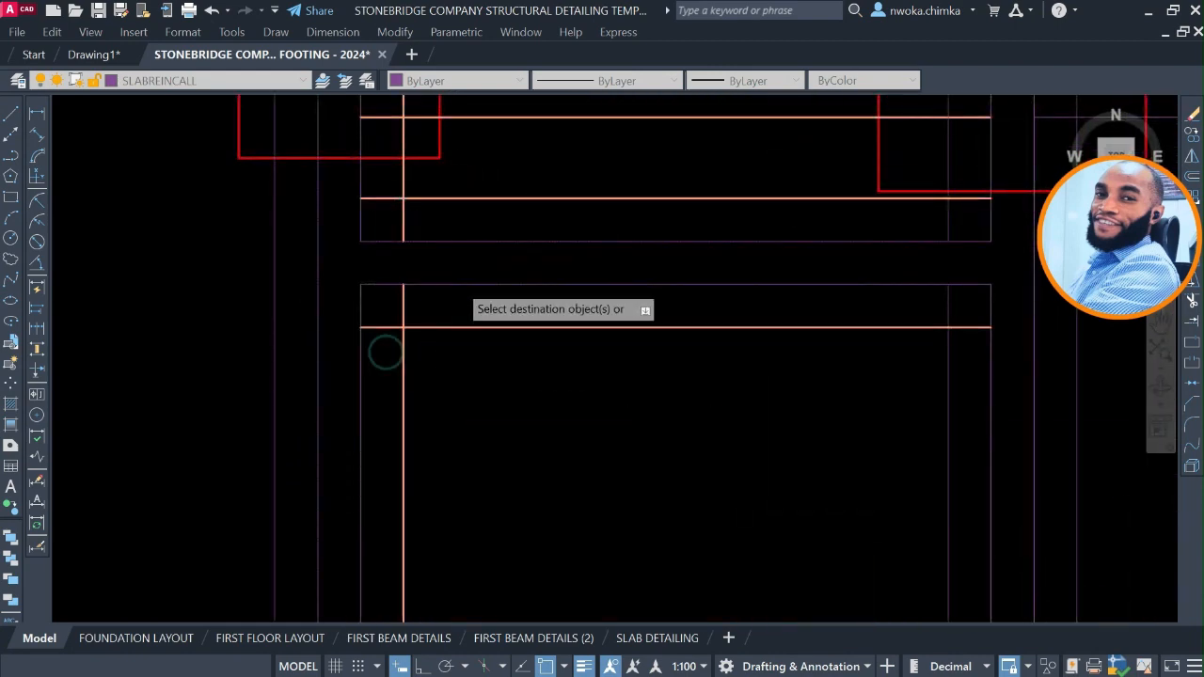
# Match the outer left line of the leftmost vertical beam between the second-row and third-row footings.
pyautogui.scroll(-5, 378, 347)
pyautogui.scroll(4, 378, 347)
pyautogui.click(403, 287)
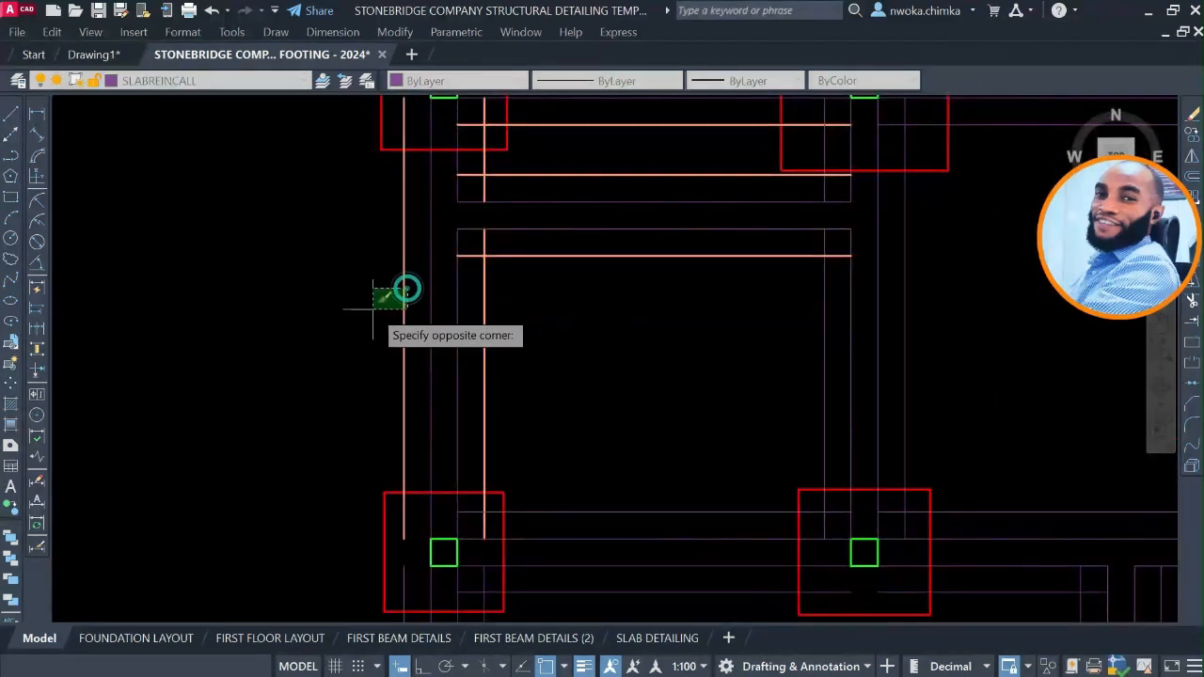
pyautogui.click(367, 313)
# Match the upper and lower outer lines of the fourth-row beam running toward the rightmost footing.
pyautogui.scroll(-2, 385, 226)
pyautogui.scroll(2, 805, 273)
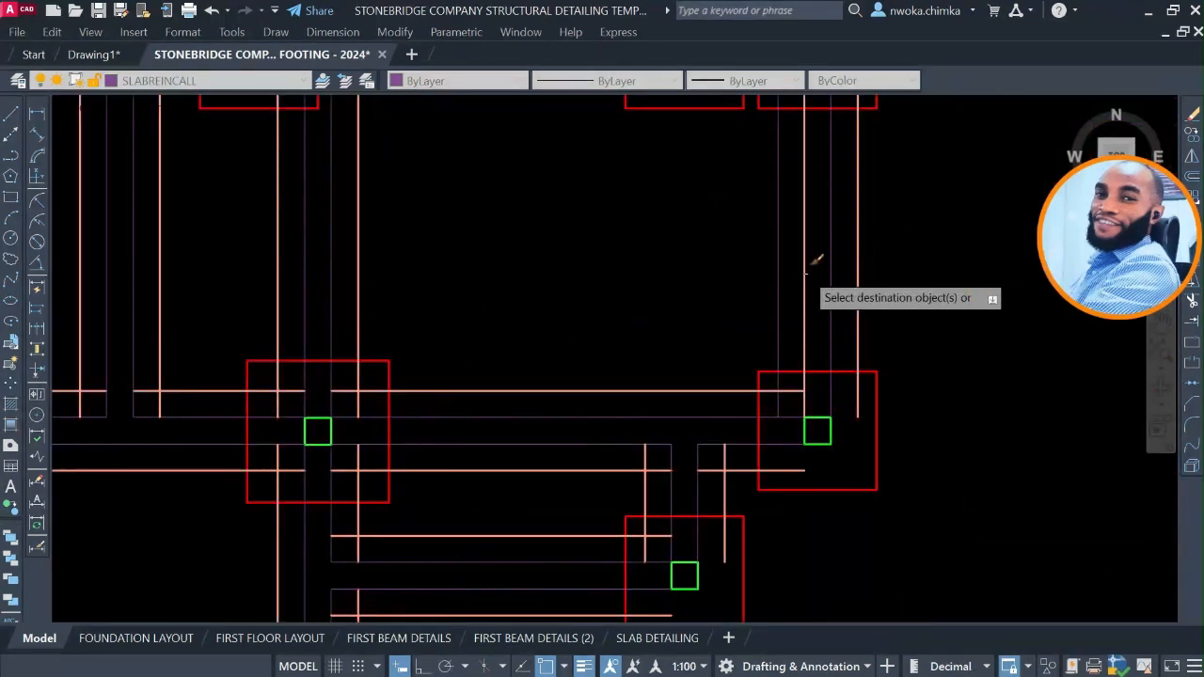
pyautogui.scroll(-2, 677, 449)
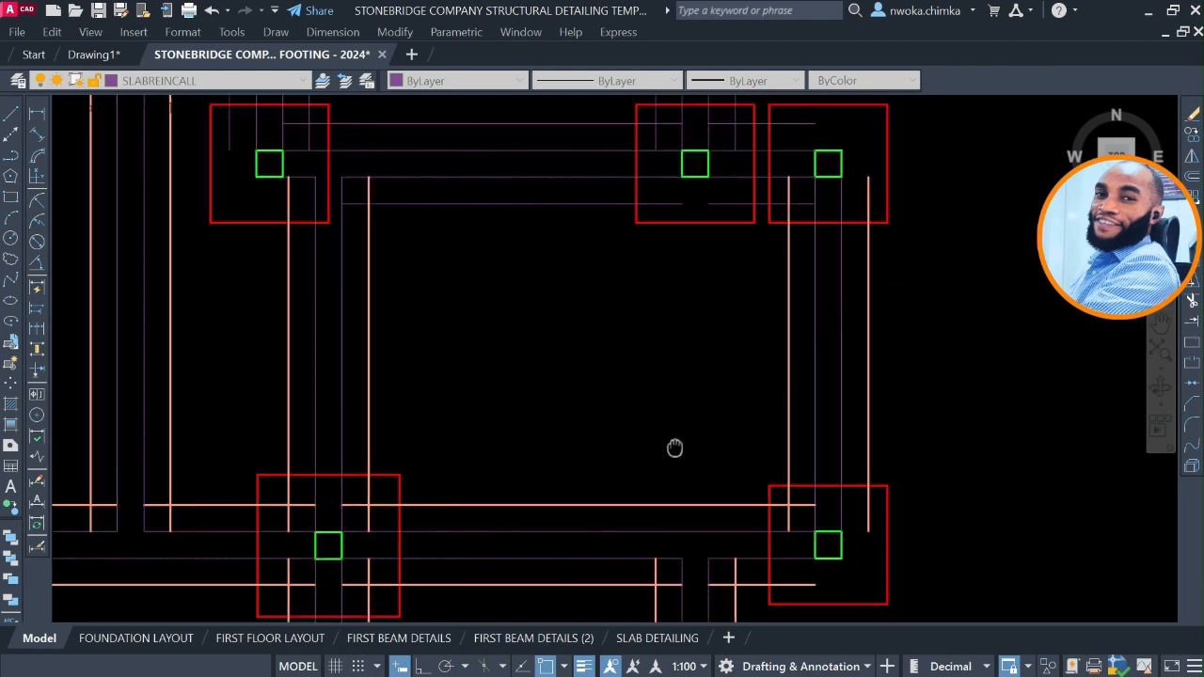
pyautogui.scroll(4, 607, 344)
pyautogui.click(536, 246)
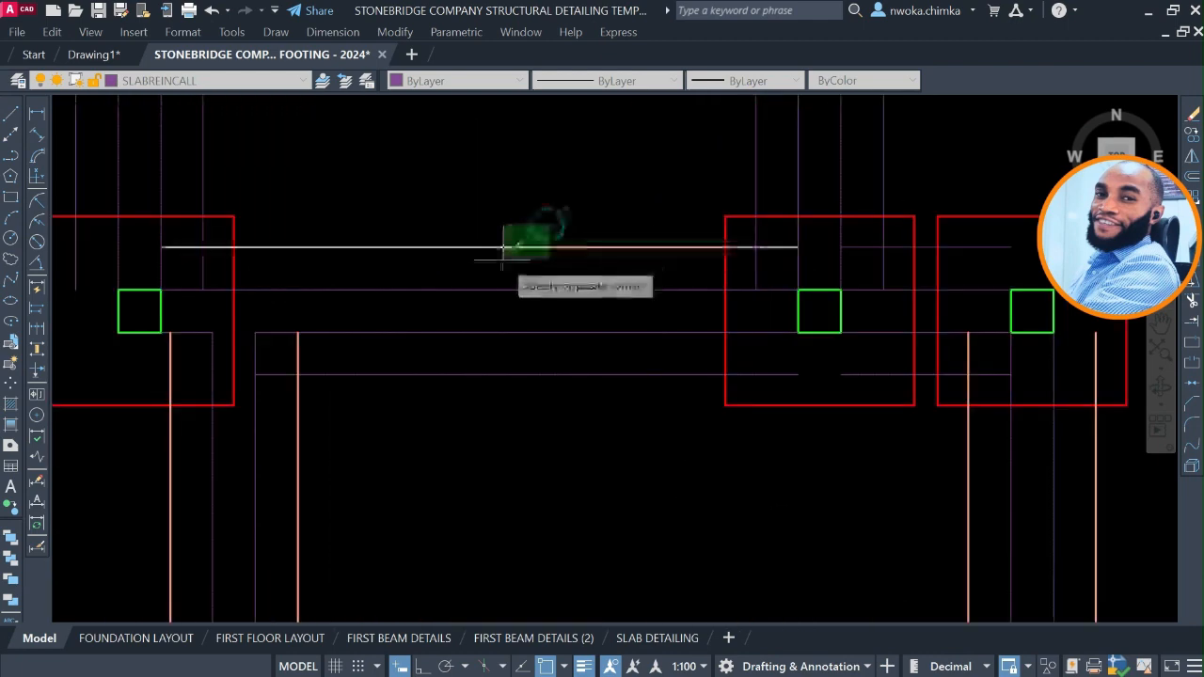
pyautogui.click(522, 375)
pyautogui.moveTo(834, 395); pyautogui.dragTo(734, 532, button='middle')
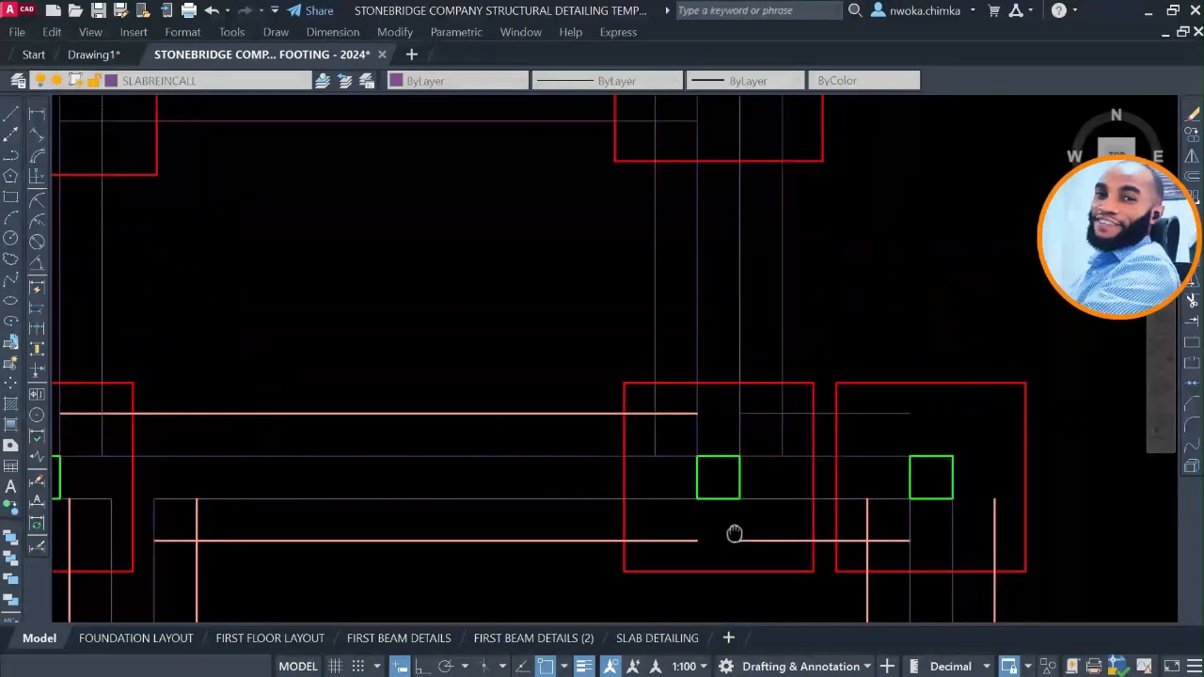
# Match both outer lines of the vertical beam joining the last third-row footing to the fourth row.
pyautogui.scroll(2, 841, 346)
pyautogui.click(806, 287)
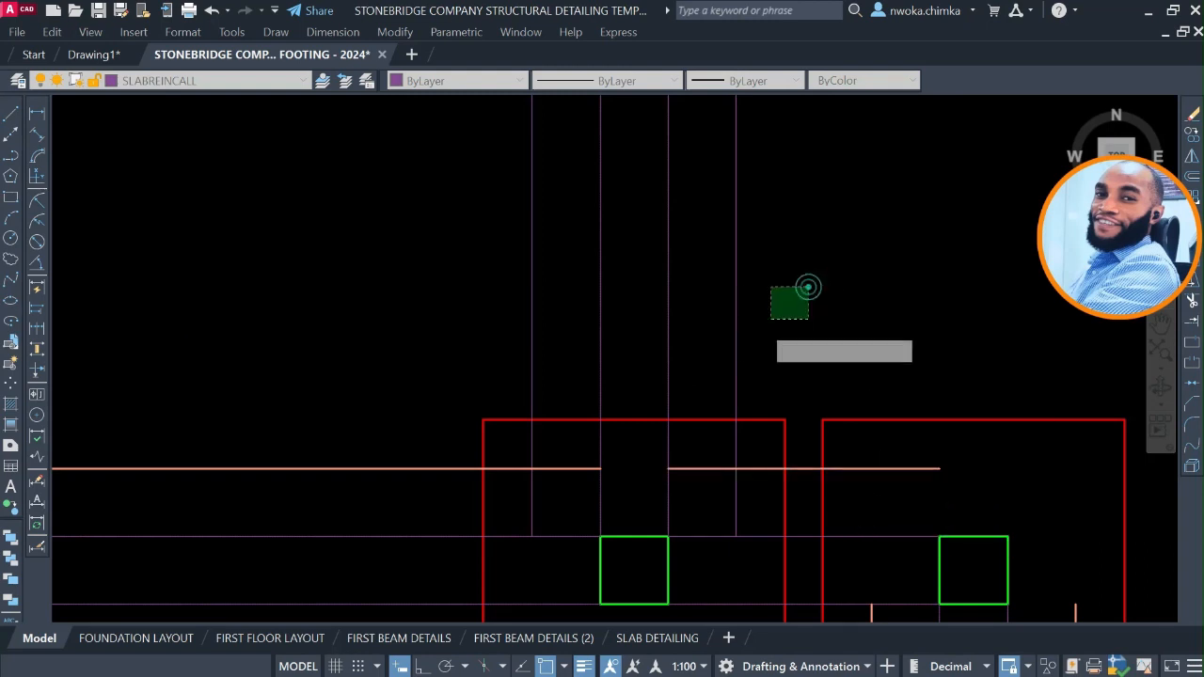
pyautogui.click(576, 255)
pyautogui.click(577, 254)
pyautogui.click(493, 295)
pyautogui.scroll(-4, 704, 289)
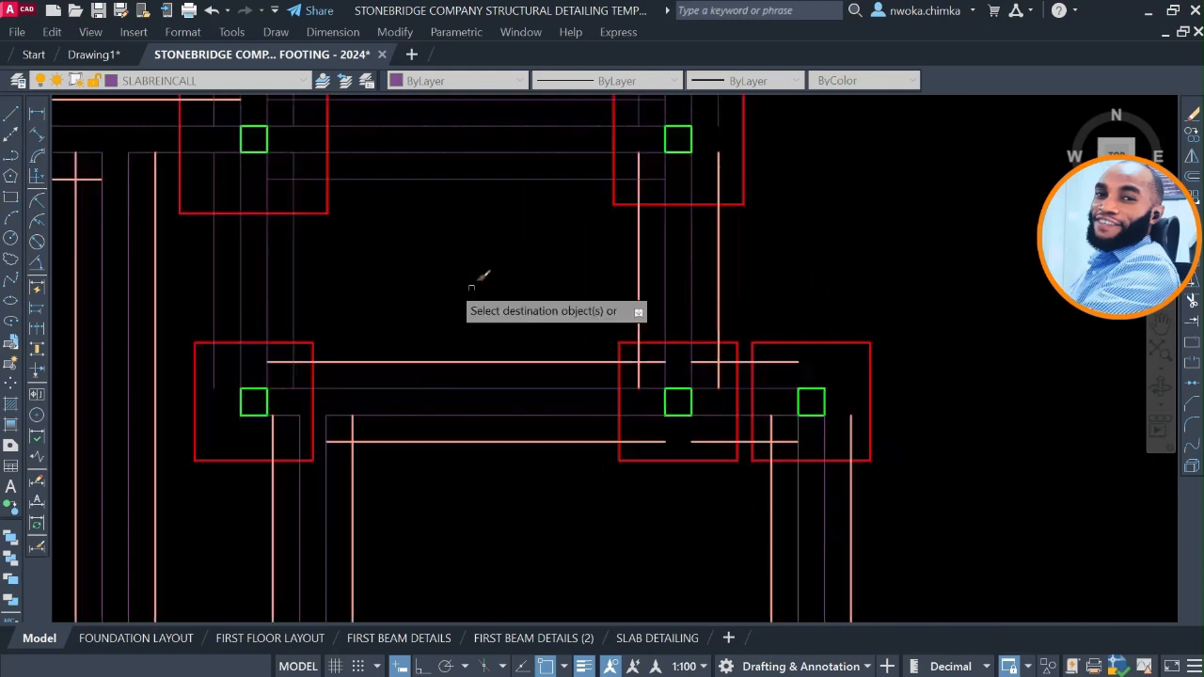
# Match the third-row beam's lower line in its last bay and the vertical beam's outer lines below the third footing.
pyautogui.moveTo(468, 285); pyautogui.dragTo(726, 411, button='middle')
pyautogui.scroll(2, 625, 314)
pyautogui.click(643, 295)
pyautogui.click(586, 398)
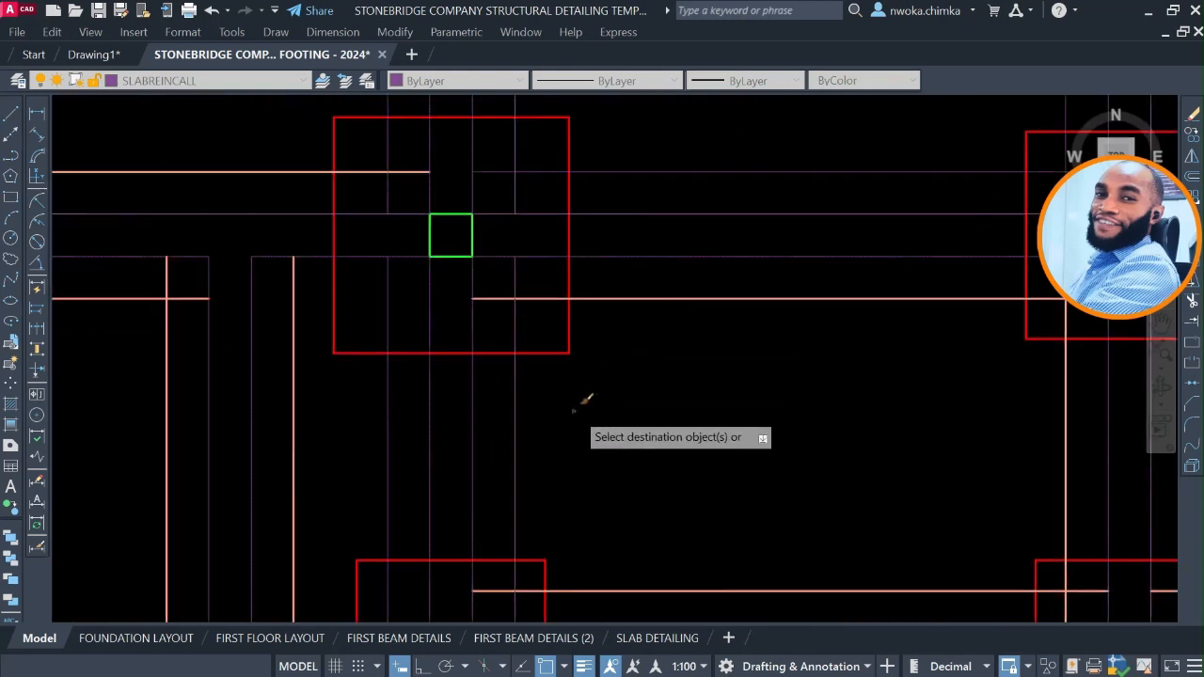
pyautogui.click(575, 412)
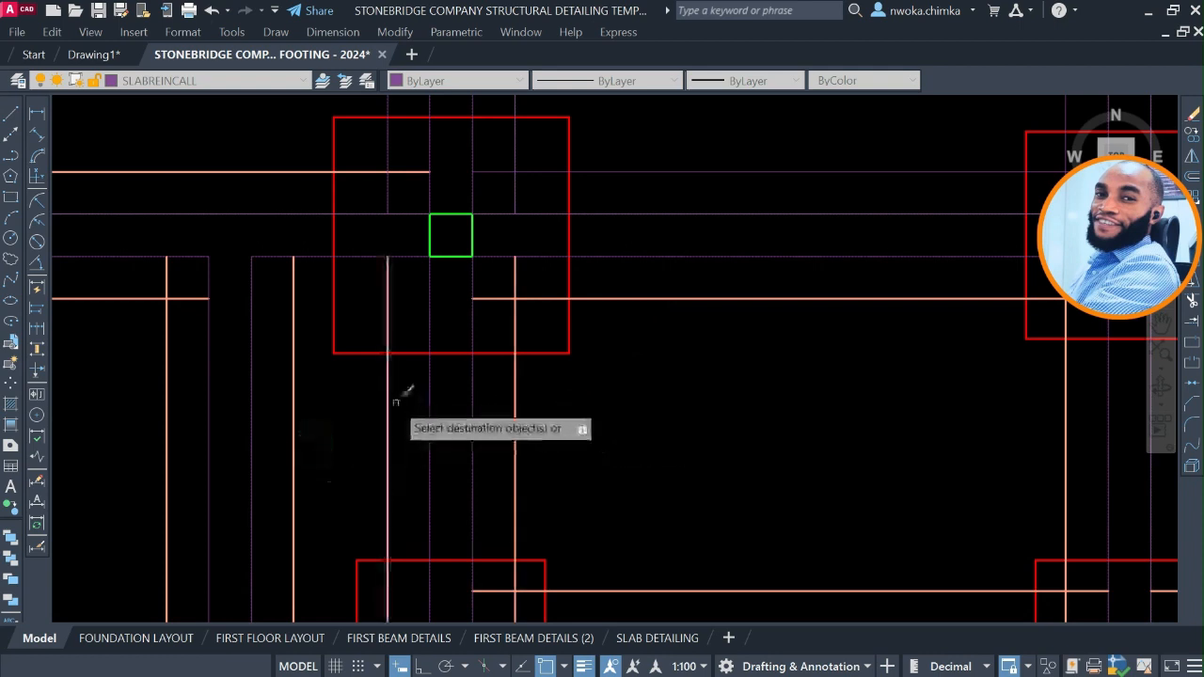
# Match both outer lines of the vertical beam above the third row's third footing and the last bay's upper line.
pyautogui.scroll(-4, 400, 391)
pyautogui.scroll(4, 461, 211)
pyautogui.click(492, 194)
pyautogui.click(443, 257)
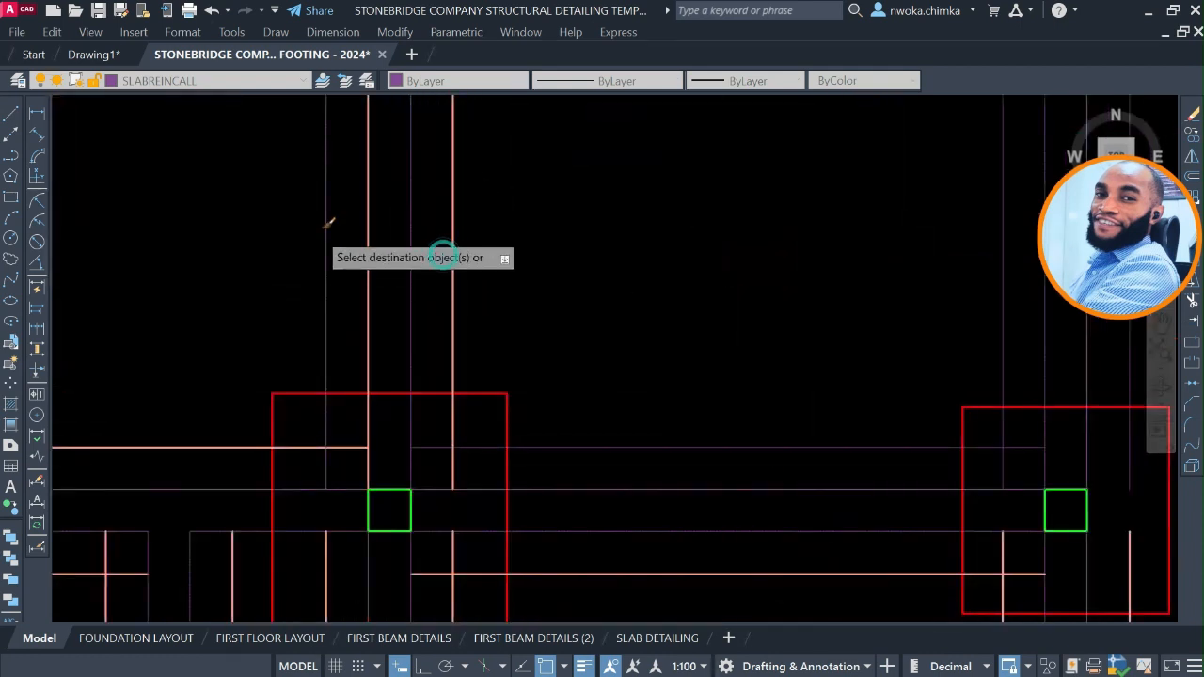
pyautogui.click(342, 201)
pyautogui.click(278, 245)
pyautogui.click(643, 363)
pyautogui.click(573, 464)
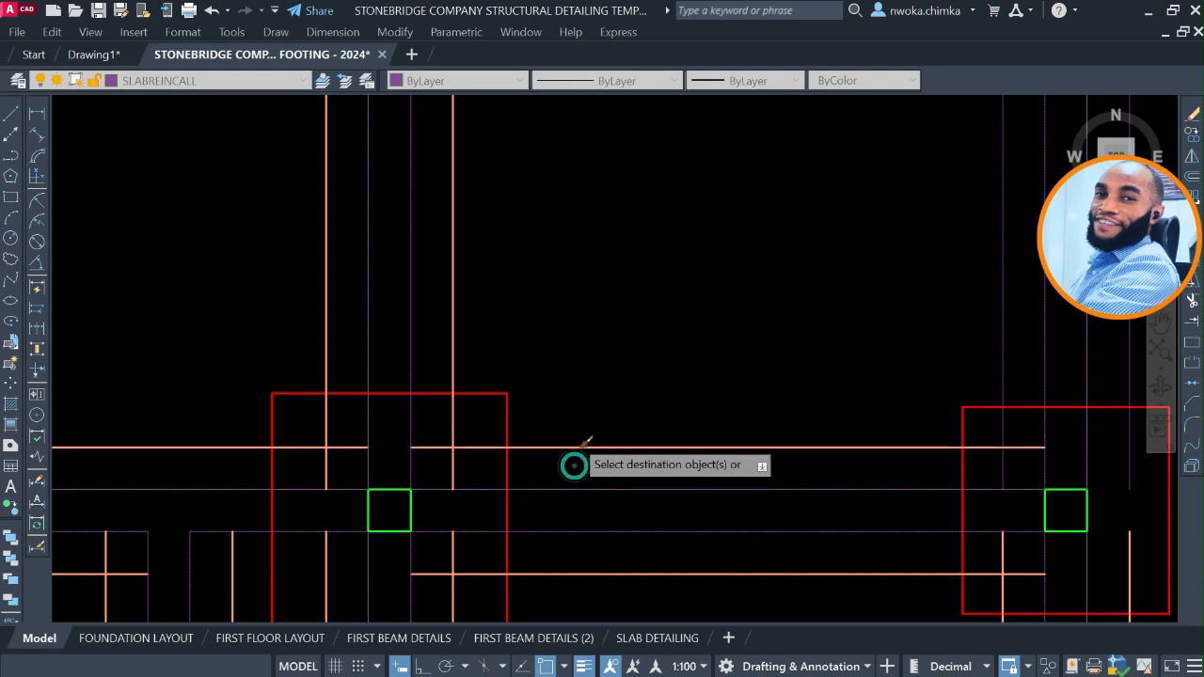
# Match the lower line of the right-hand intermediate beam and the outer lines of the rightmost vertical beam beside it.
pyautogui.scroll(-3, 780, 282)
pyautogui.scroll(6, 767, 241)
pyautogui.scroll(-5, 767, 242)
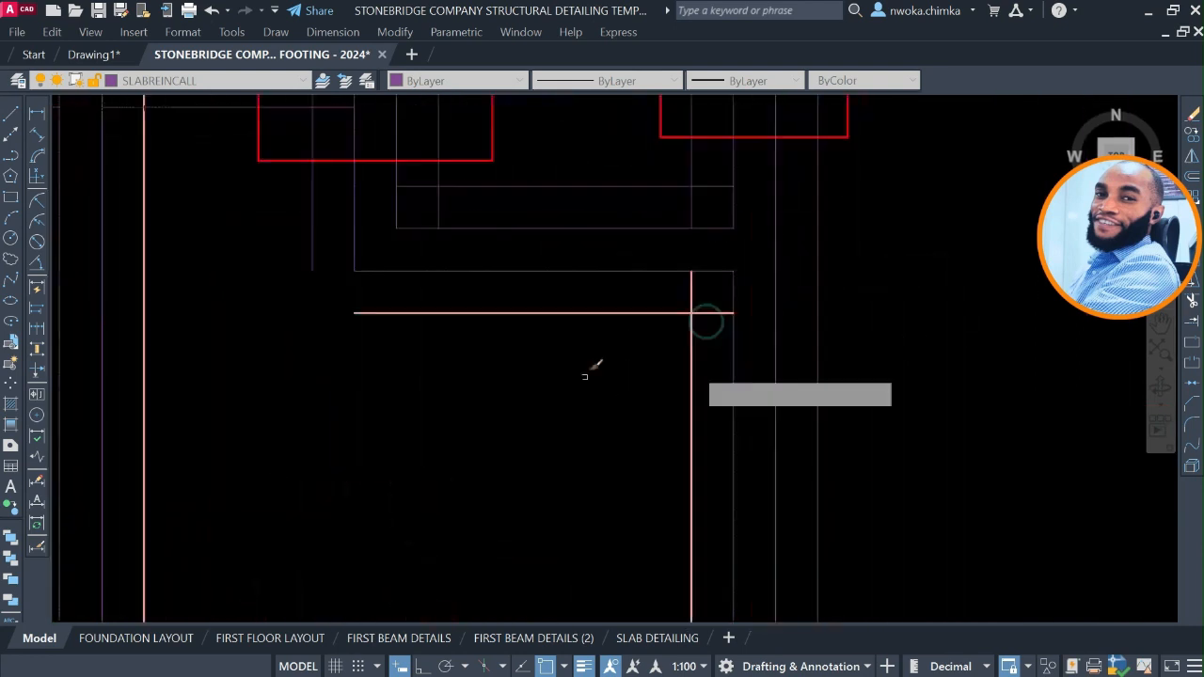
pyautogui.scroll(2, 726, 307)
pyautogui.click(726, 308)
pyautogui.click(632, 363)
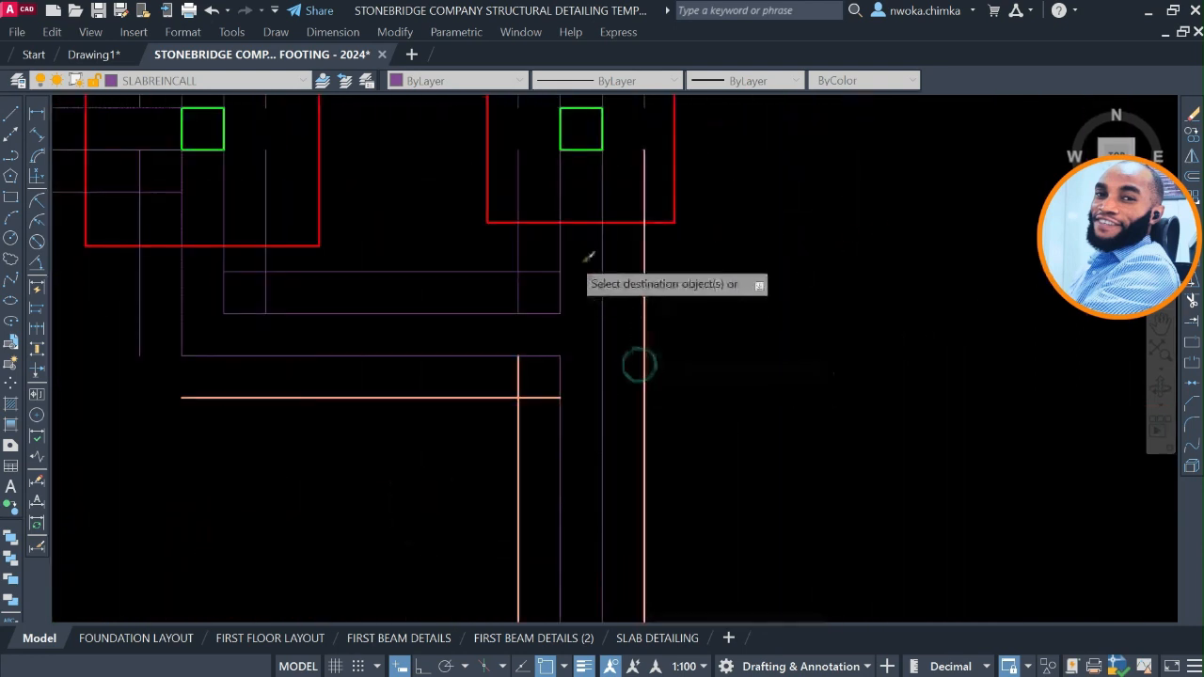
# Match the right-hand intermediate beam's upper line and the strip lines adjoining the second row's third footing below.
pyautogui.click(497, 272)
pyautogui.scroll(-2, 442, 282)
pyautogui.scroll(4, 405, 244)
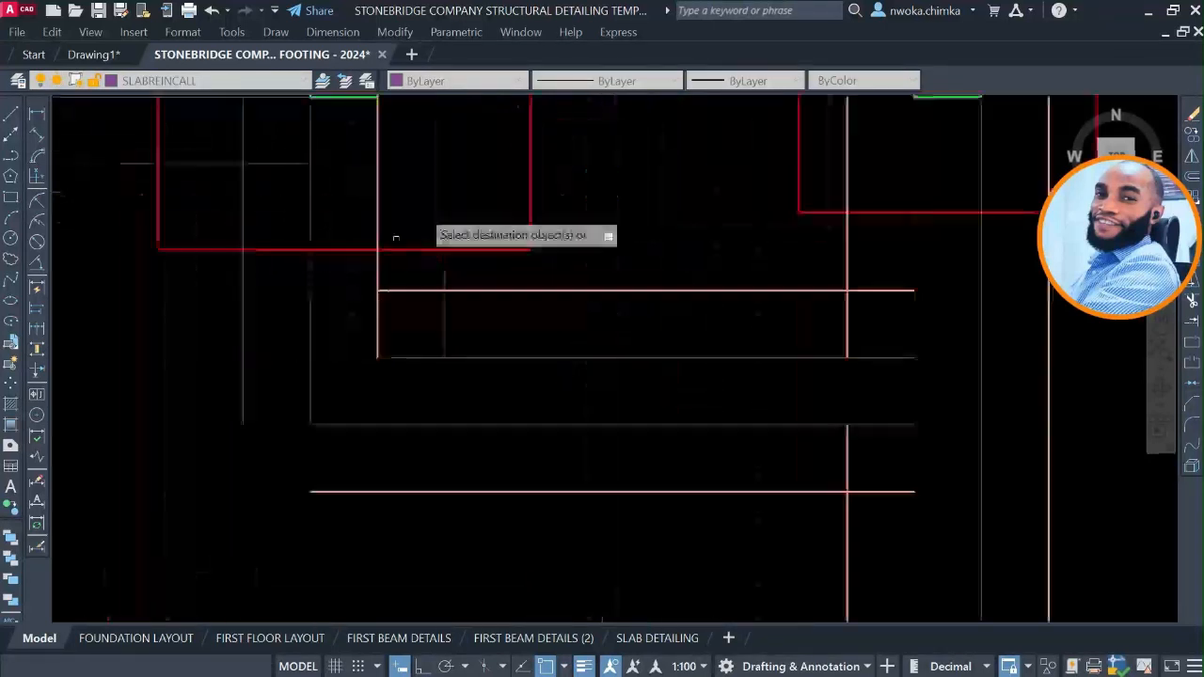
pyautogui.click(457, 173)
pyautogui.click(424, 197)
pyautogui.click(270, 141)
pyautogui.click(229, 200)
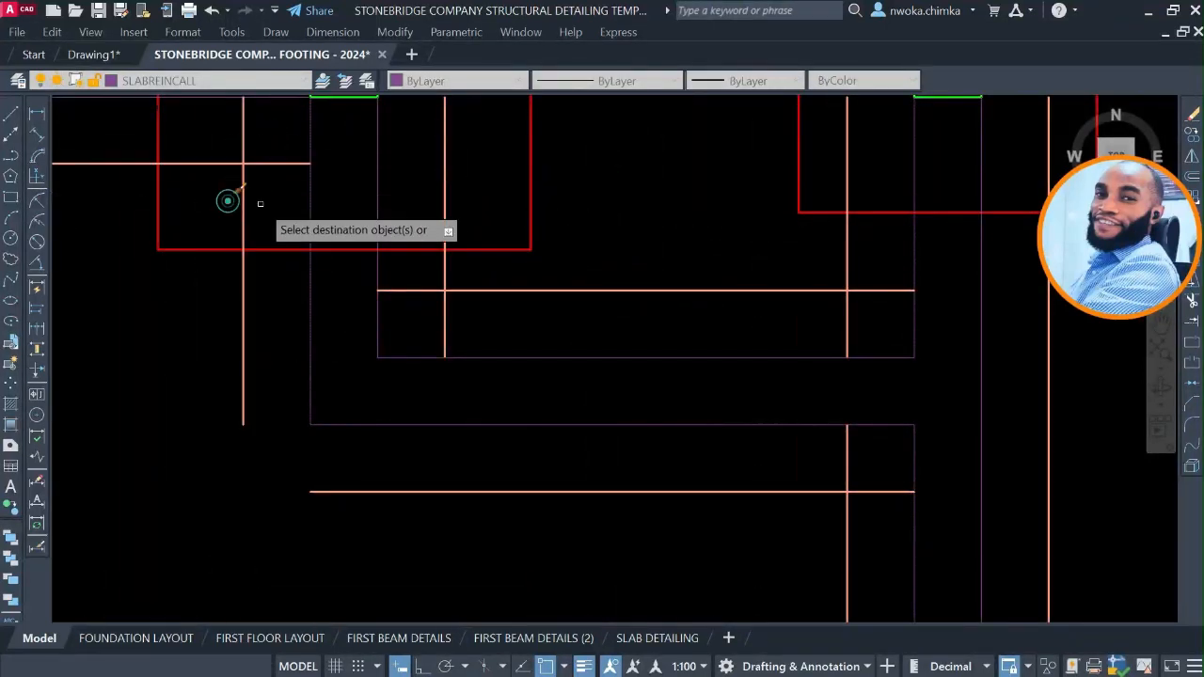
# Match the vertical and horizontal outer lines on the upper side of the second-row beam crossing.
pyautogui.scroll(-2, 513, 372)
pyautogui.scroll(-2, 398, 204)
pyautogui.scroll(4, 551, 258)
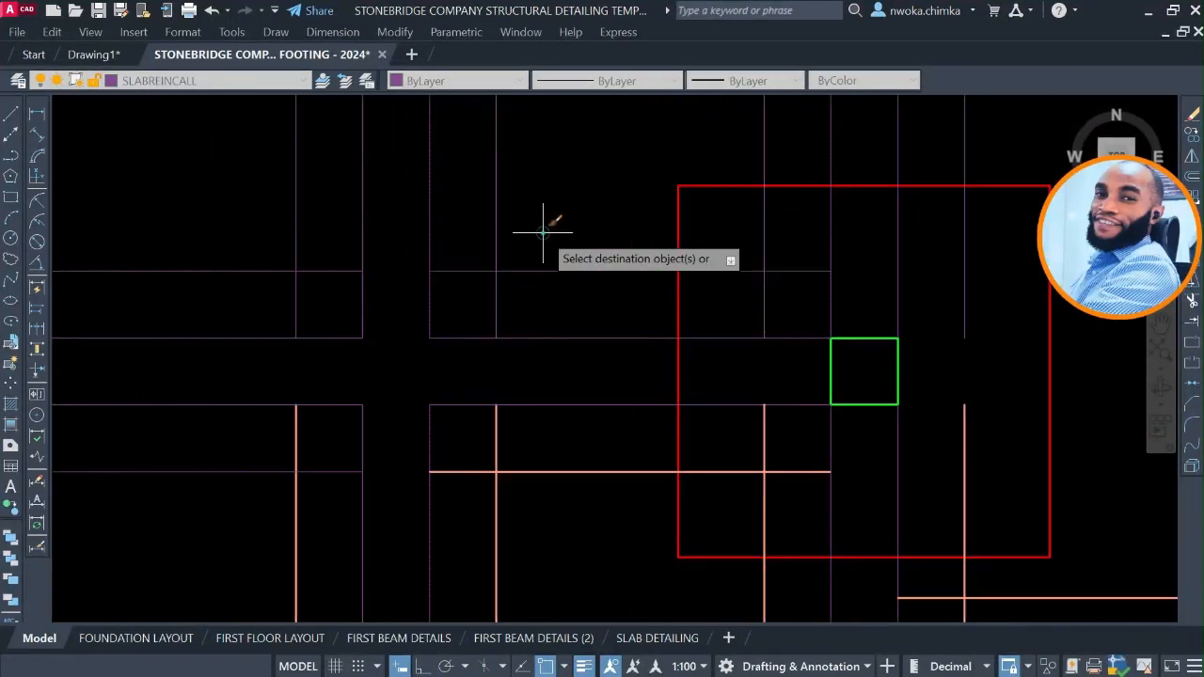
pyautogui.click(543, 232)
pyautogui.click(490, 279)
pyautogui.click(360, 237)
pyautogui.click(337, 241)
pyautogui.click(244, 289)
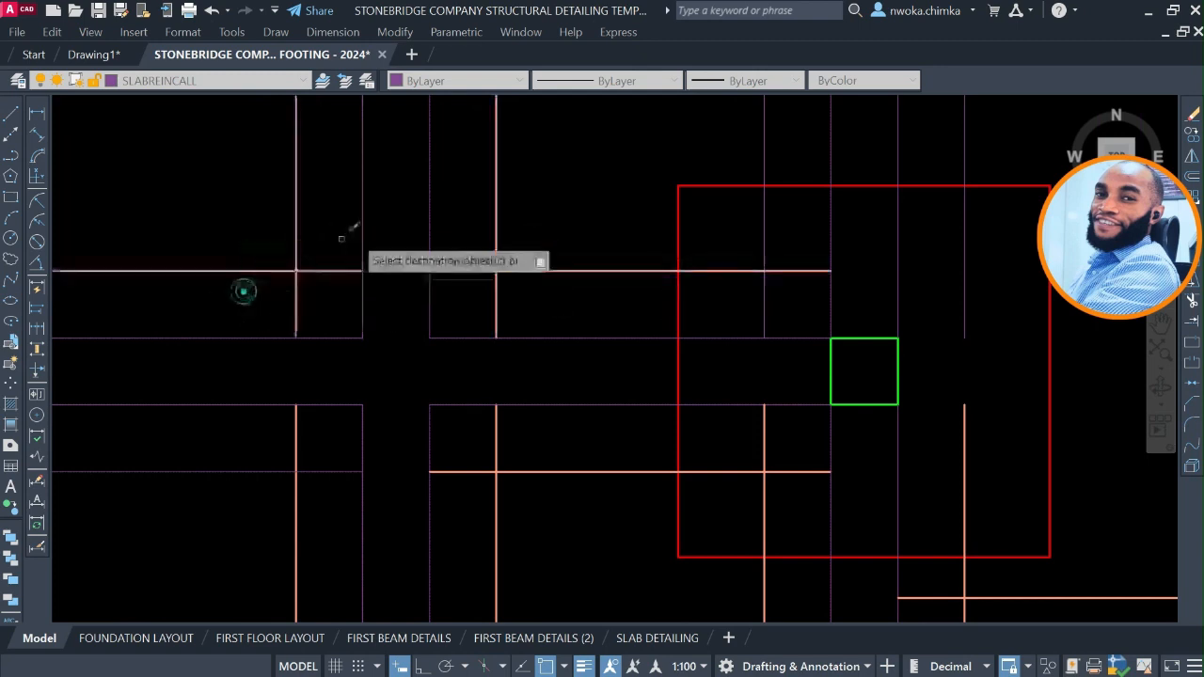
# Match the outer lines of the two rightmost vertical beams between the first and second rows of footings.
pyautogui.scroll(-4, 501, 245)
pyautogui.scroll(-2, 563, 352)
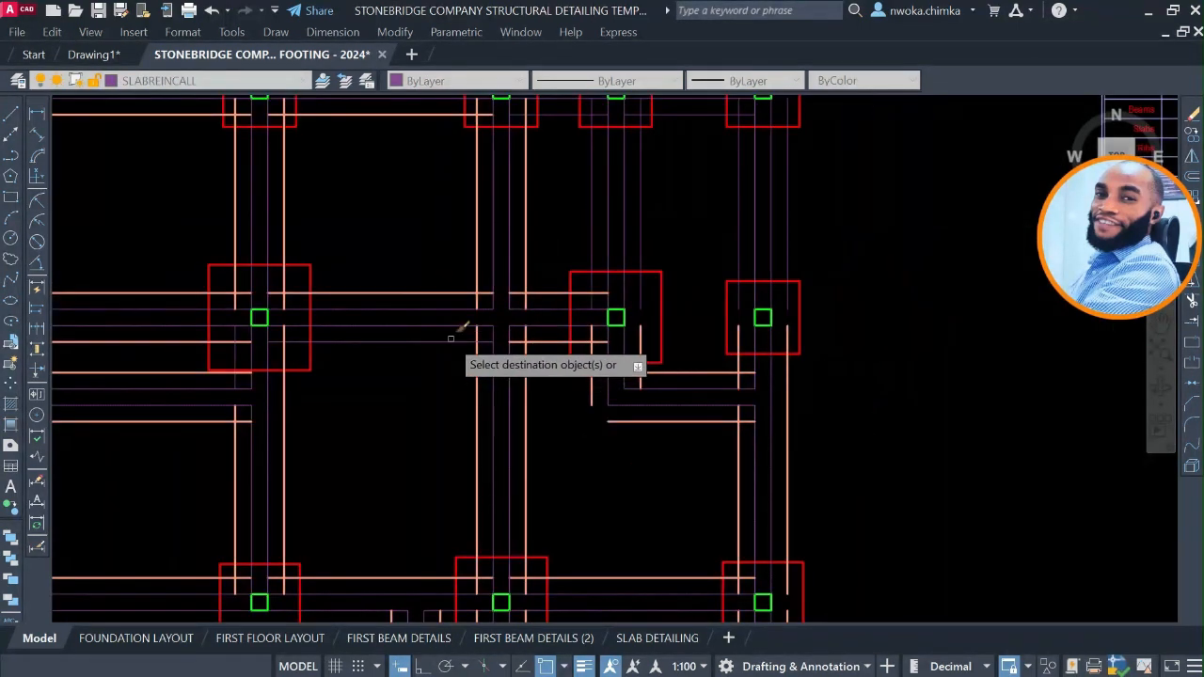
pyautogui.scroll(3, 461, 330)
pyautogui.scroll(-3, 593, 282)
pyautogui.moveTo(596, 277); pyautogui.dragTo(544, 421, button='middle')
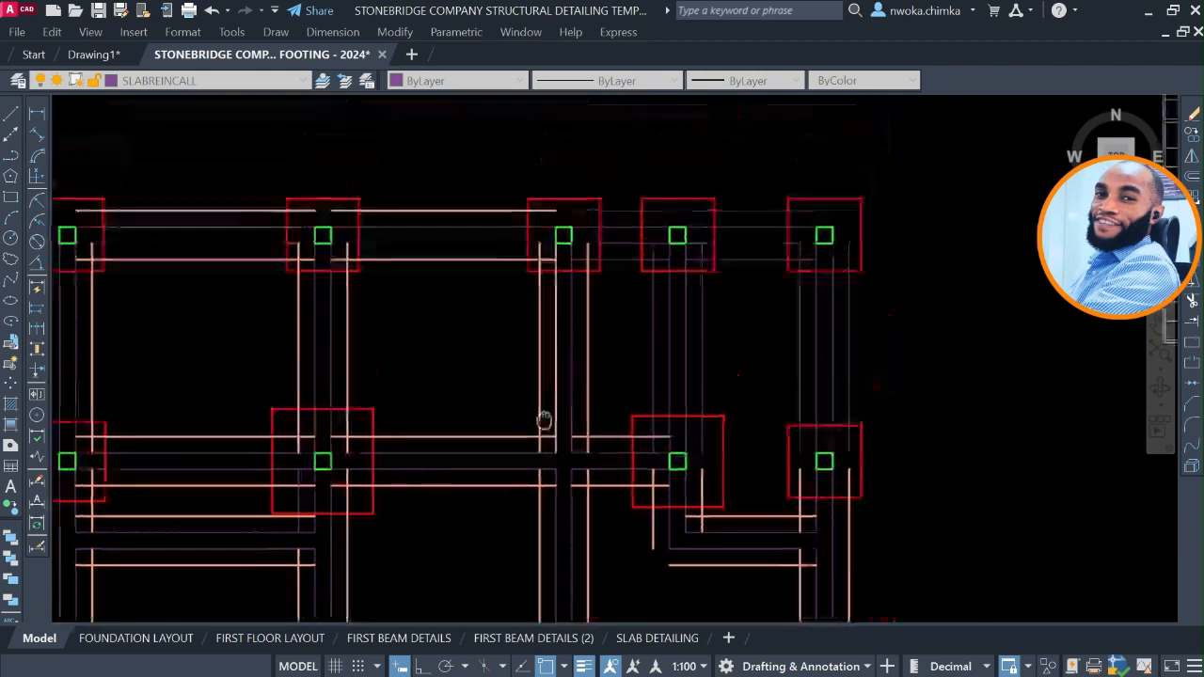
pyautogui.scroll(2, 282, 497)
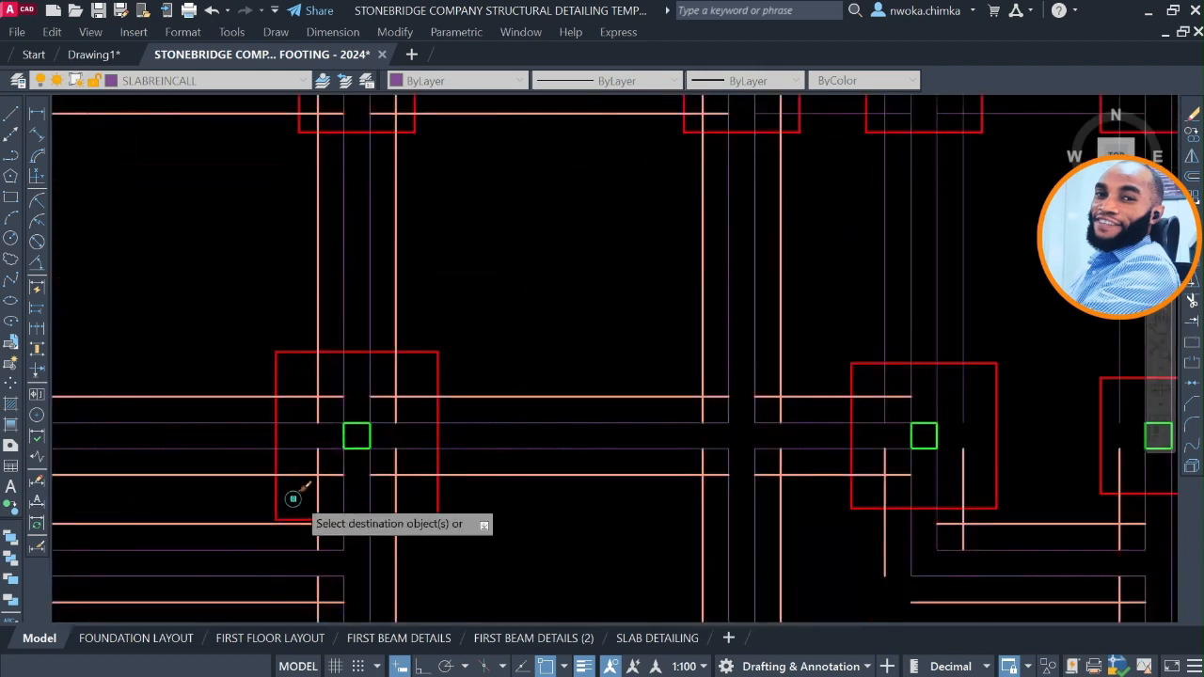
pyautogui.scroll(-5, 389, 438)
pyautogui.scroll(4, 677, 344)
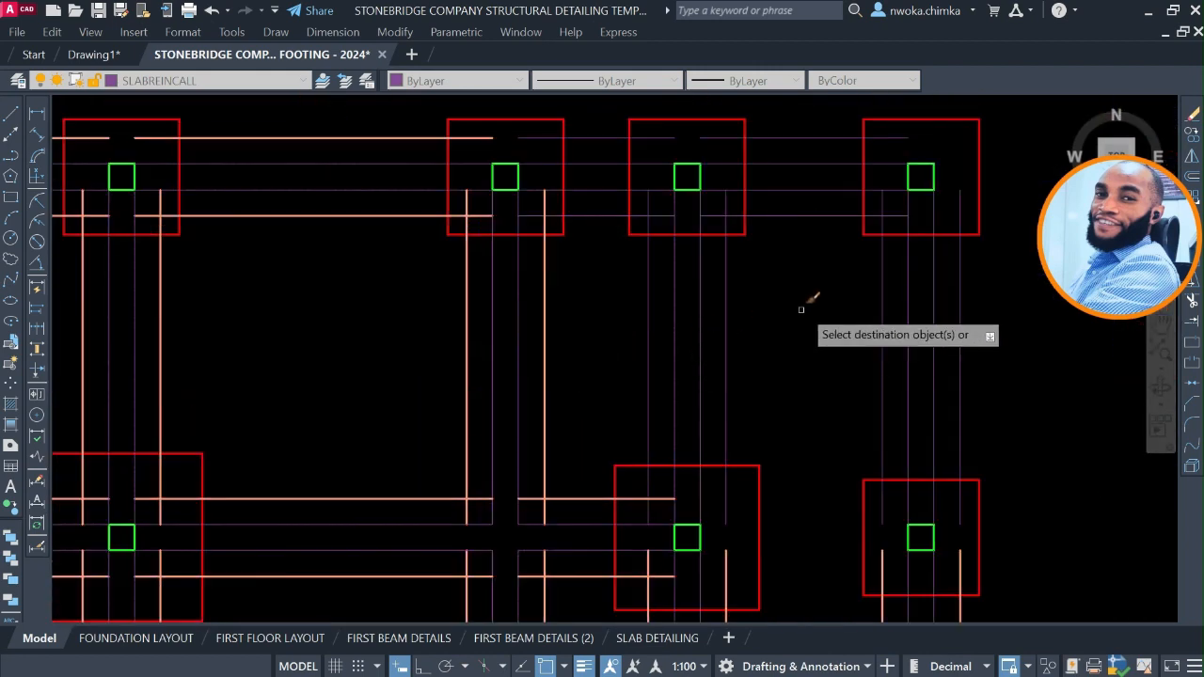
pyautogui.click(801, 309)
pyautogui.click(723, 356)
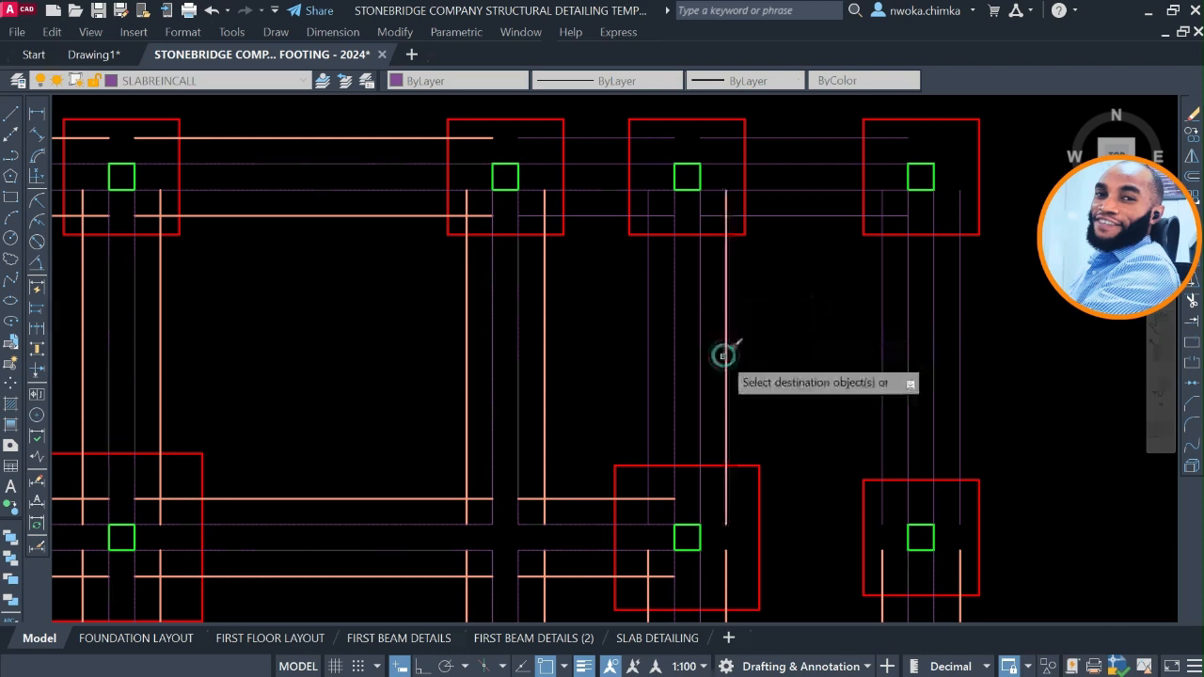
pyautogui.click(663, 328)
pyautogui.click(596, 352)
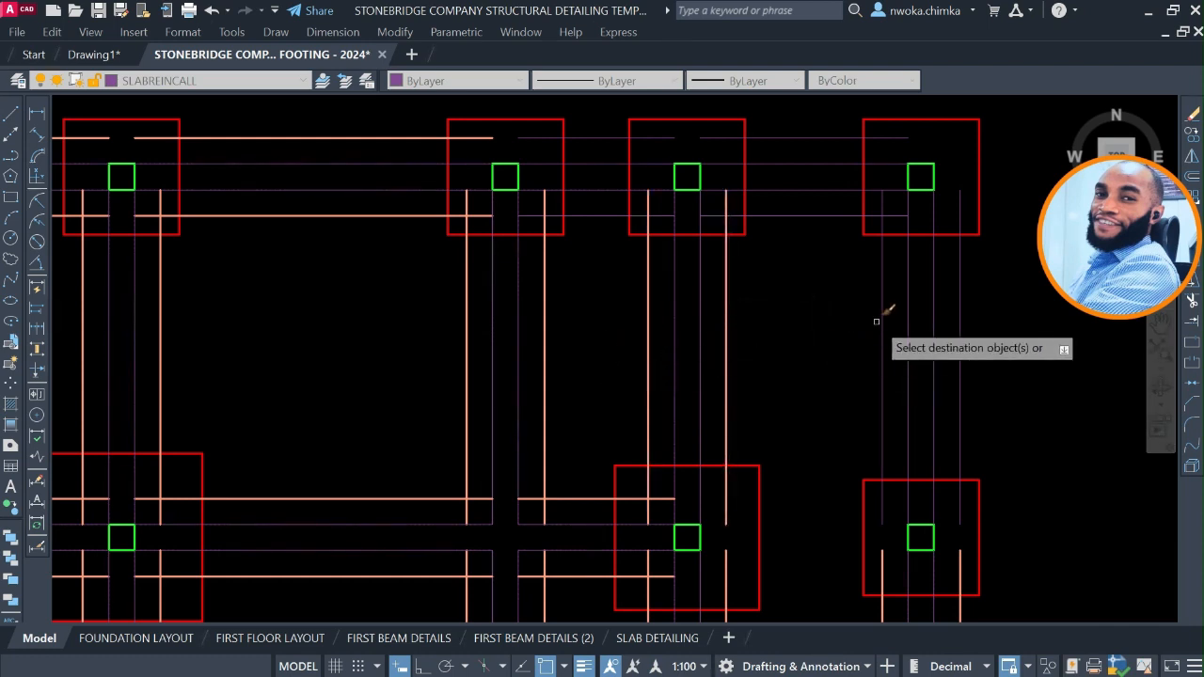
pyautogui.click(815, 344)
pyautogui.click(987, 320)
# Match the upper and lower outer lines of the top-row beam in its last two bays.
pyautogui.moveTo(789, 340); pyautogui.dragTo(786, 428, button='middle')
pyautogui.scroll(2, 777, 240)
pyautogui.click(797, 196)
pyautogui.click(773, 235)
pyautogui.click(785, 324)
pyautogui.click(747, 376)
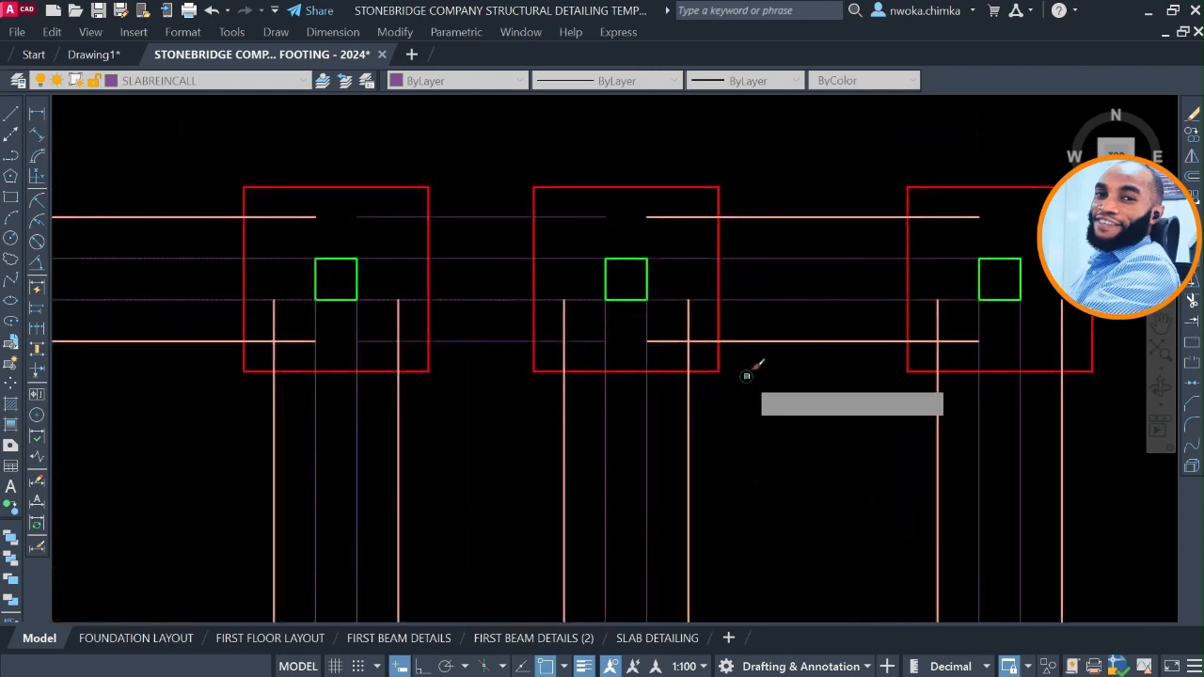
pyautogui.click(507, 323)
pyautogui.click(478, 410)
pyautogui.click(498, 246)
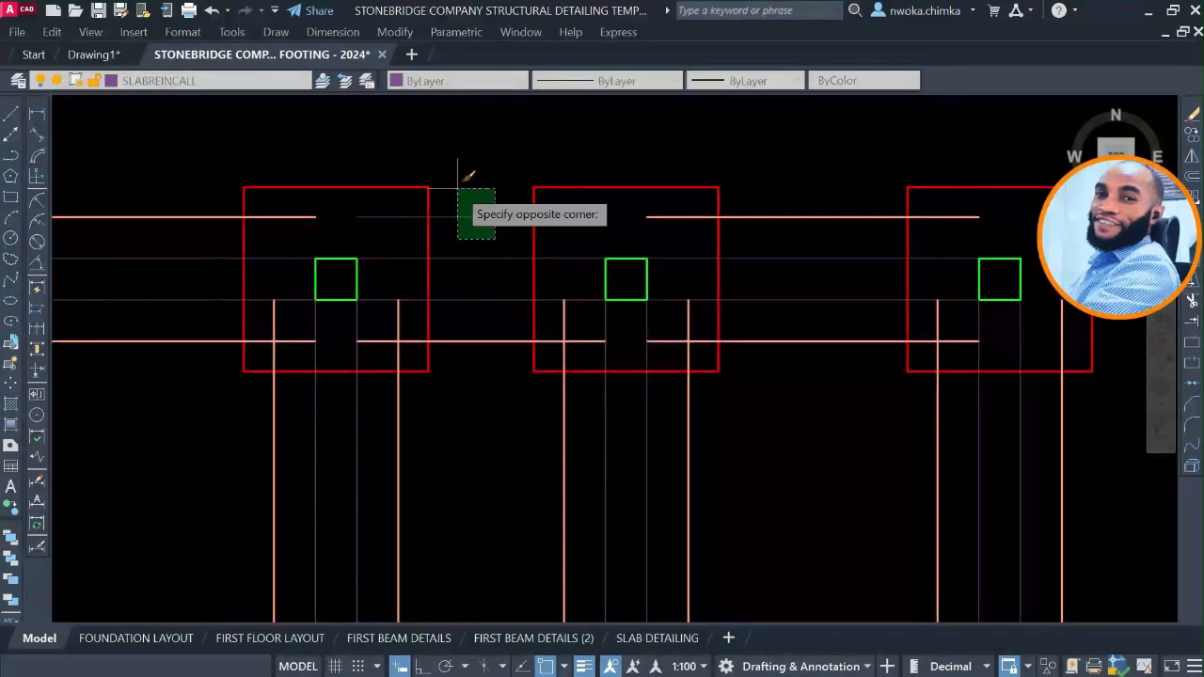
pyautogui.click(457, 188)
# Check the strip lines across the whole plan against the footing junctions on the finished foundation sheet and end property matching.
pyautogui.scroll(-5, 569, 254)
pyautogui.moveTo(569, 254); pyautogui.dragTo(613, 156, button='middle')
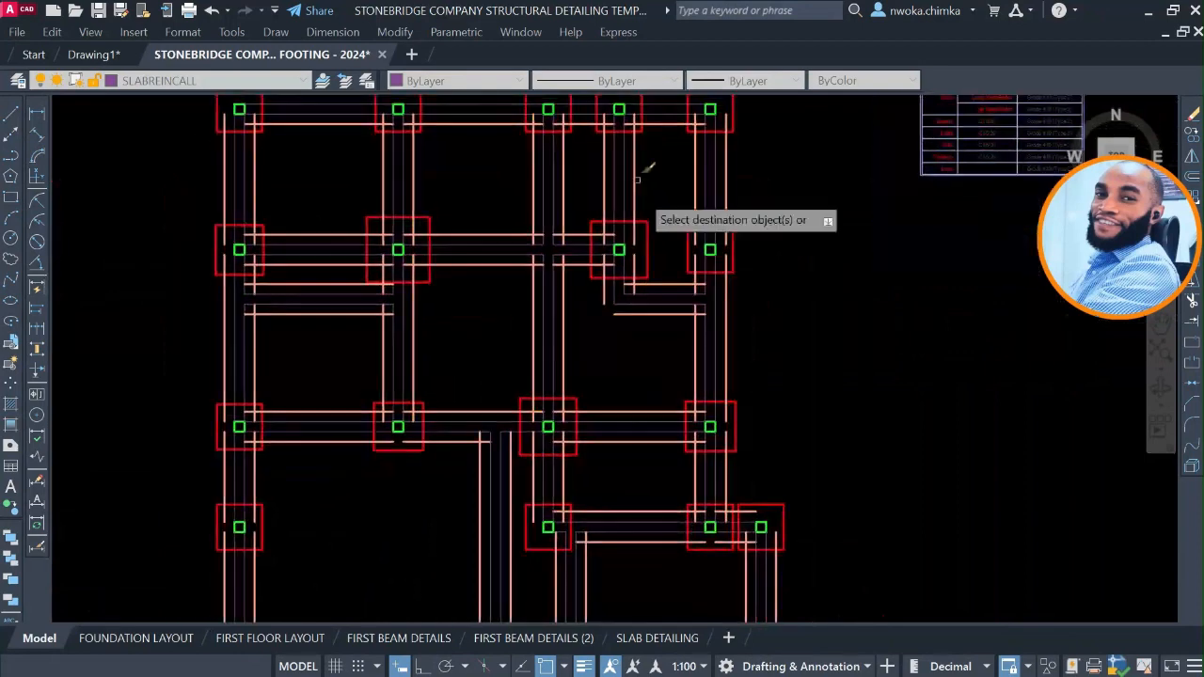
pyautogui.moveTo(631, 323); pyautogui.dragTo(653, 257, button='middle')
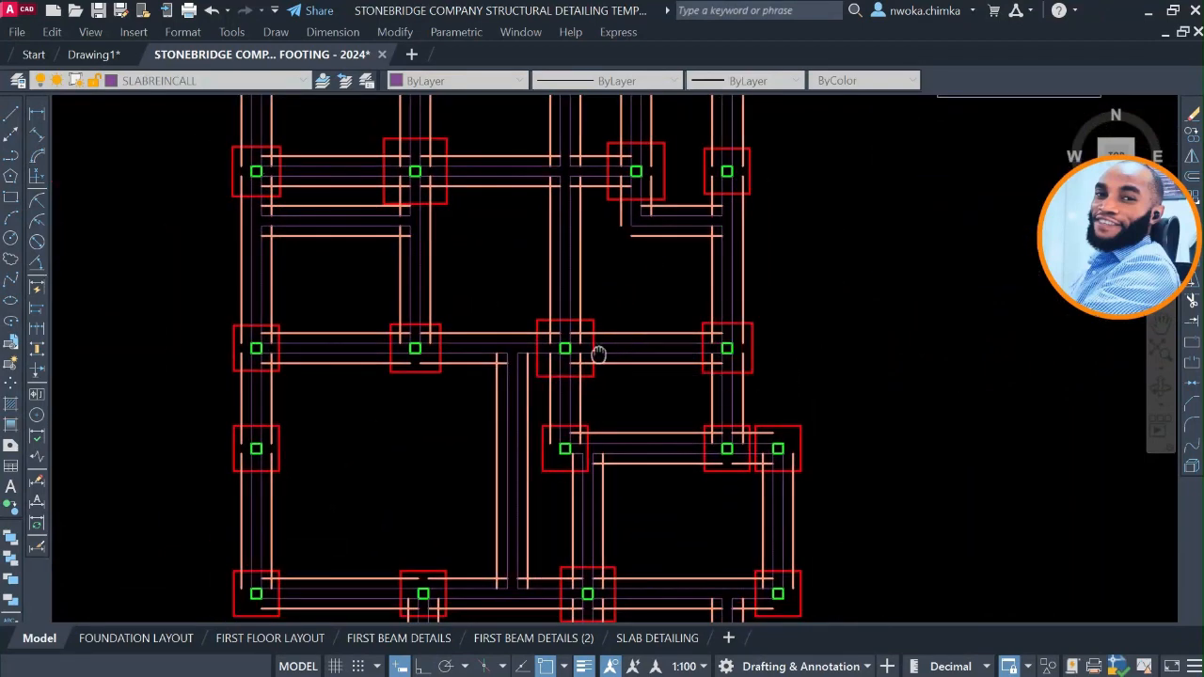
pyautogui.moveTo(598, 353); pyautogui.dragTo(651, 282, button='middle')
pyautogui.moveTo(681, 393); pyautogui.dragTo(672, 318, button='middle')
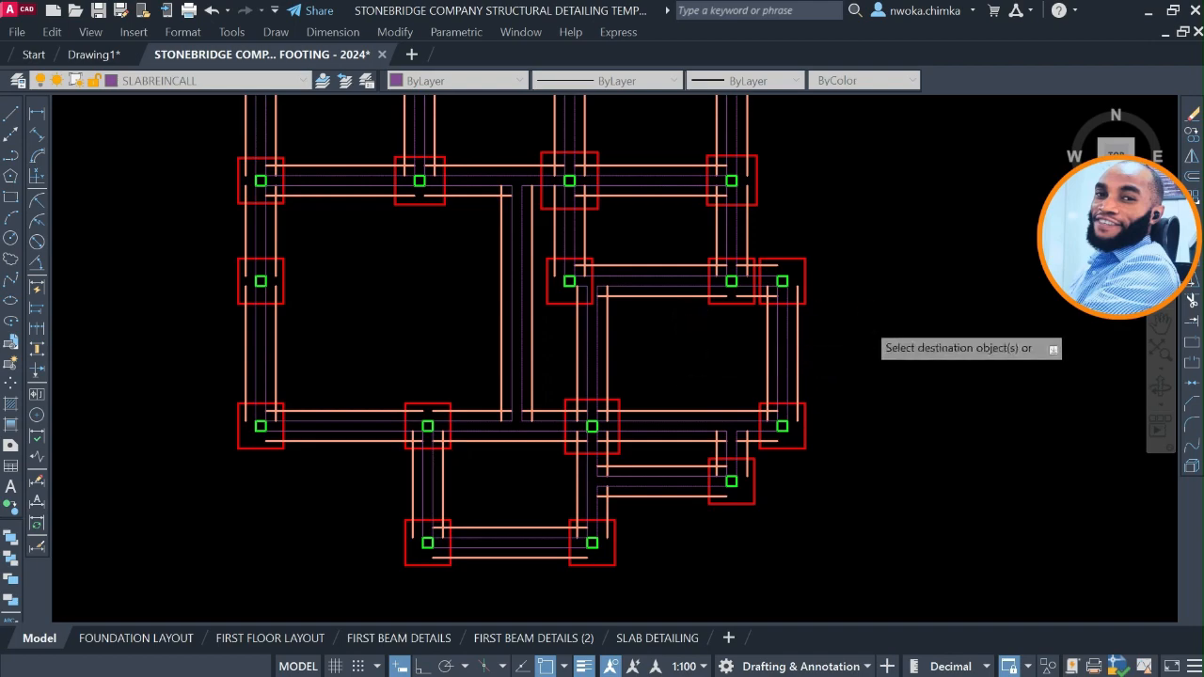
pyautogui.scroll(-4, 866, 322)
pyautogui.moveTo(505, 356); pyautogui.dragTo(978, 335, button='middle')
pyautogui.scroll(-2, 977, 335)
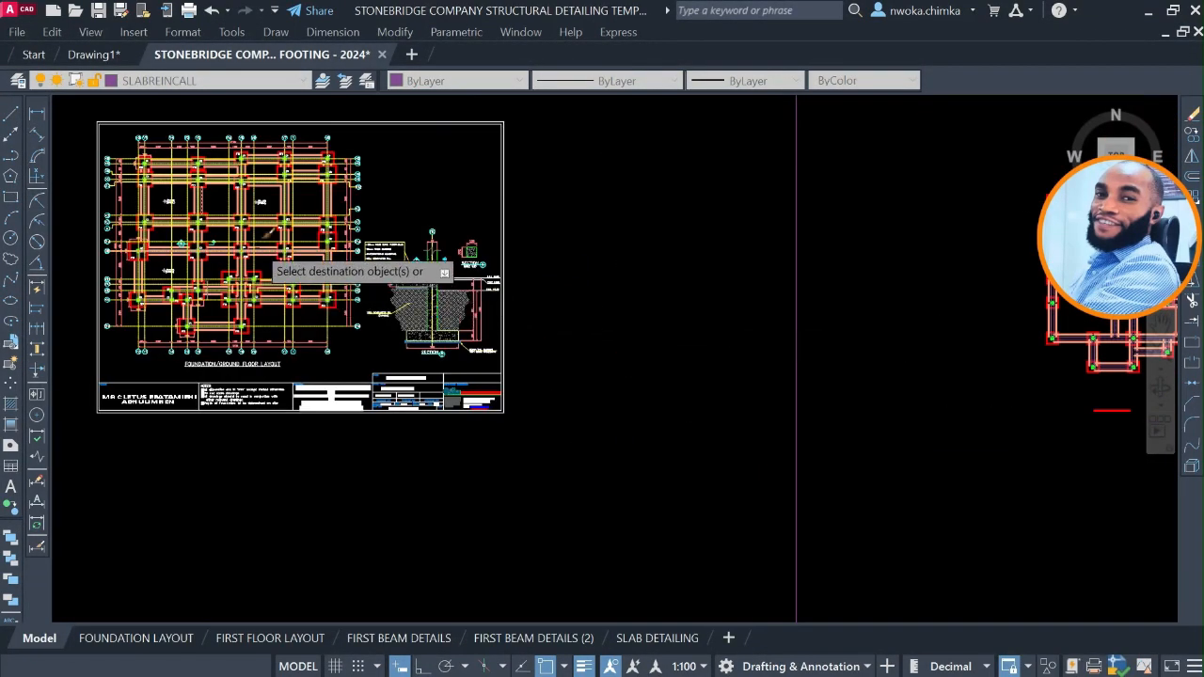
pyautogui.scroll(6, 315, 268)
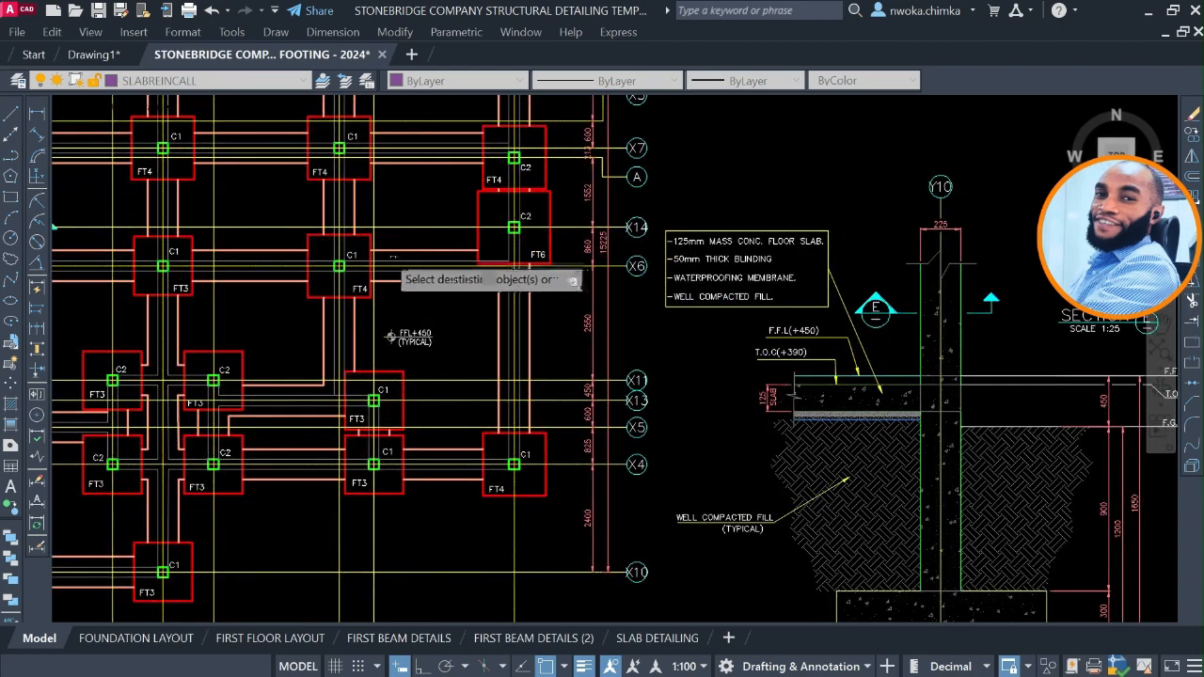
pyautogui.scroll(4, 391, 337)
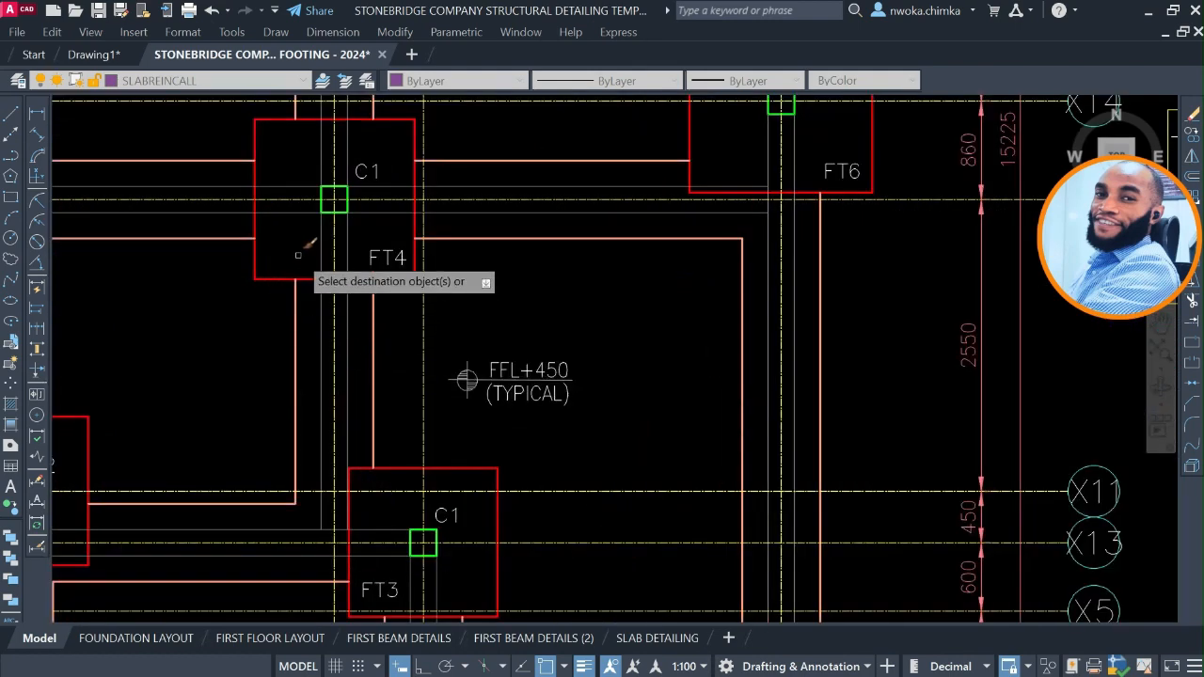
pyautogui.scroll(-5, 282, 340)
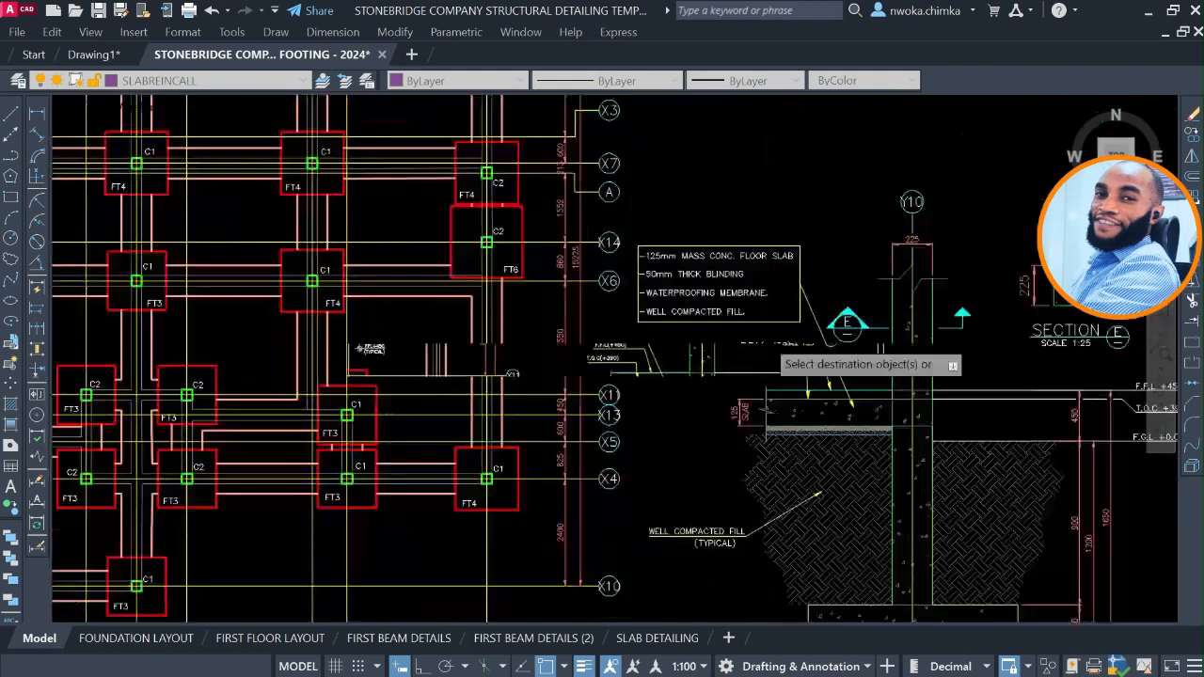
pyautogui.moveTo(579, 325); pyautogui.dragTo(452, 341, button='middle')
pyautogui.scroll(-2, 452, 340)
pyautogui.moveTo(747, 326); pyautogui.dragTo(347, 330, button='middle')
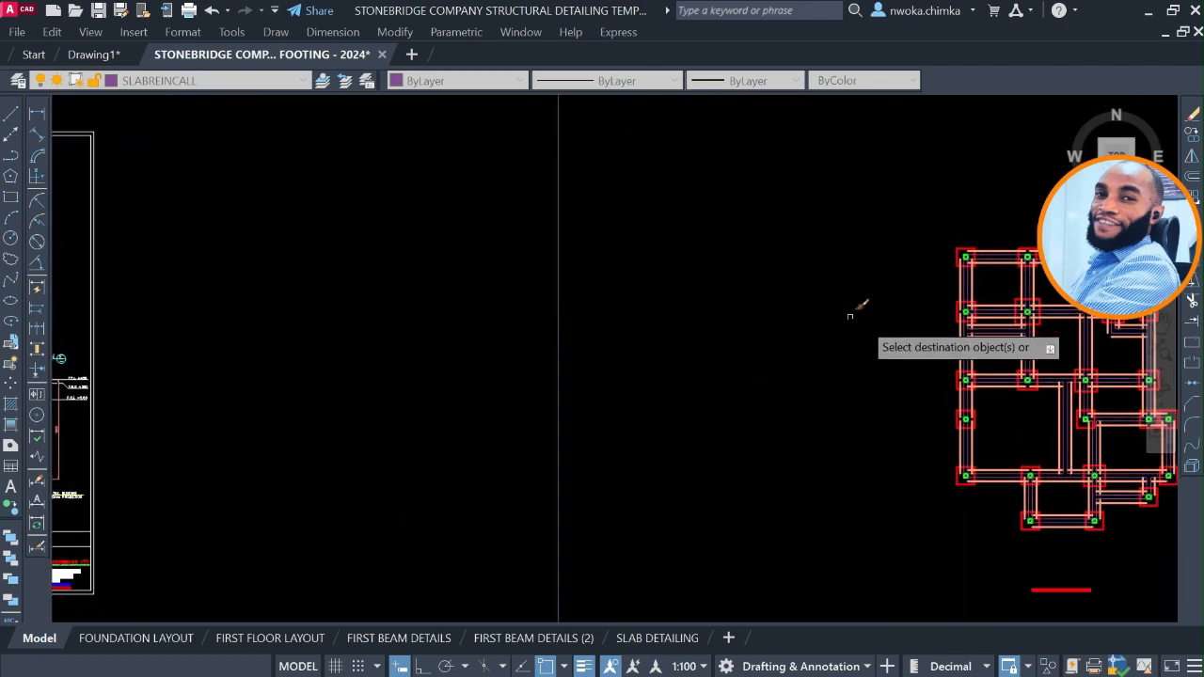
pyautogui.scroll(11, 1028, 328)
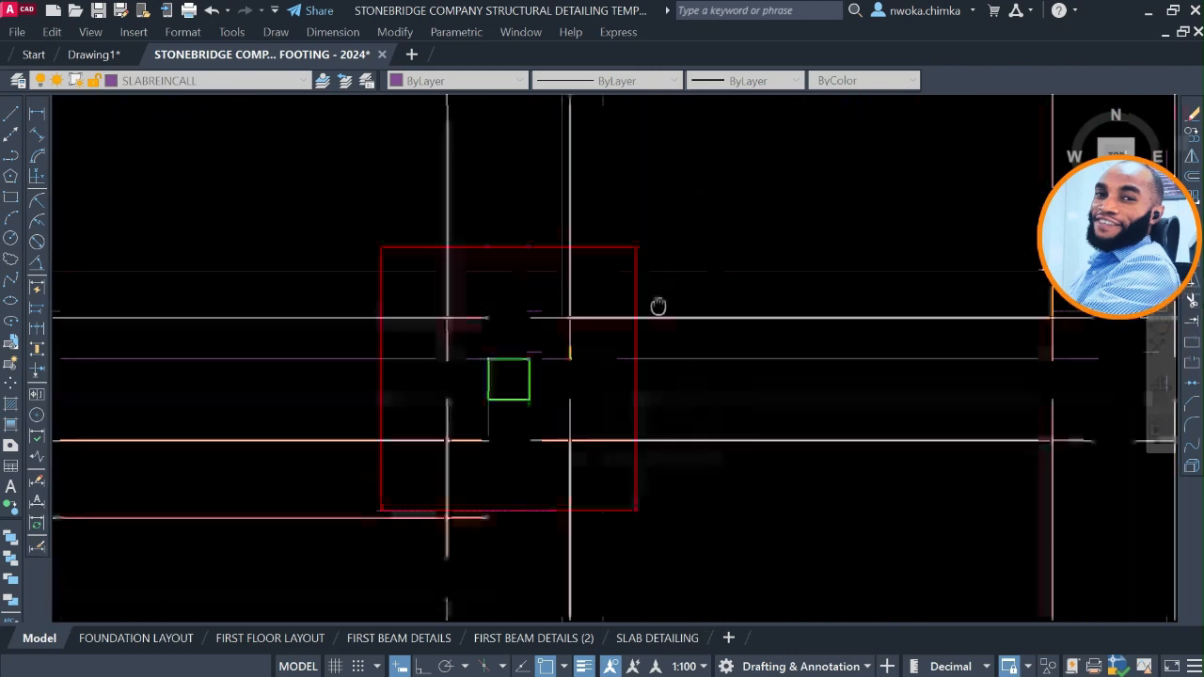
pyautogui.press('Escape')
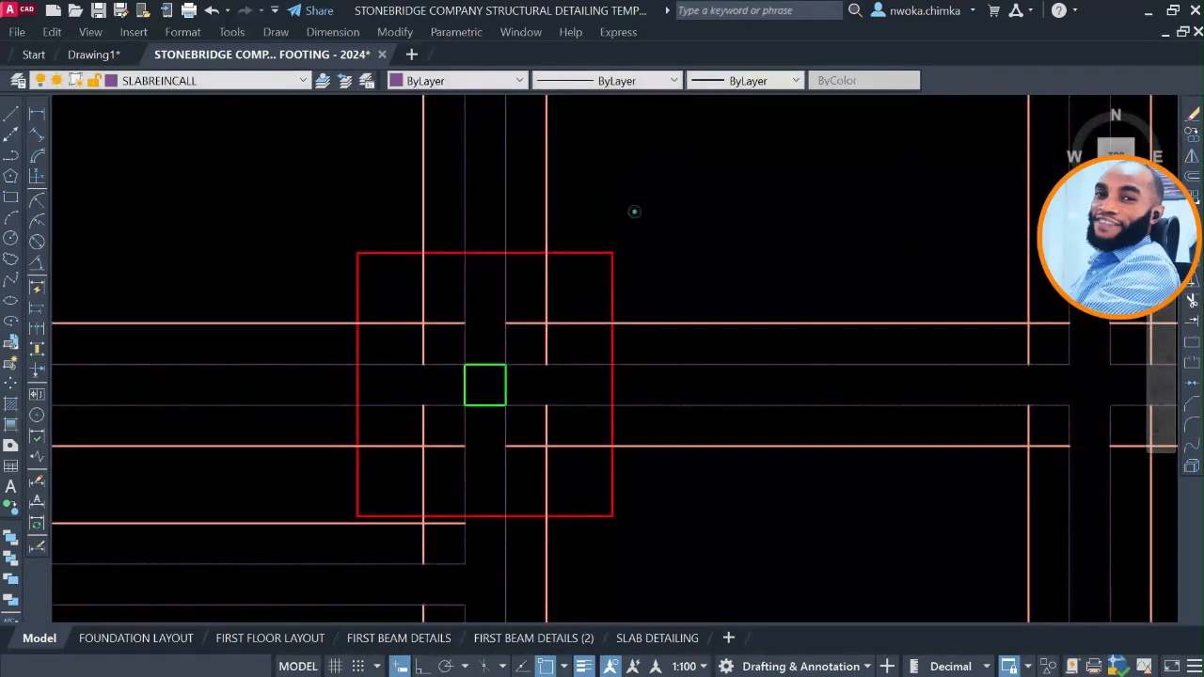
# Select all footing outlines similar to the second row's second footing.
pyautogui.click(634, 211)
pyautogui.click(585, 268)
pyautogui.scroll(-4, 602, 246)
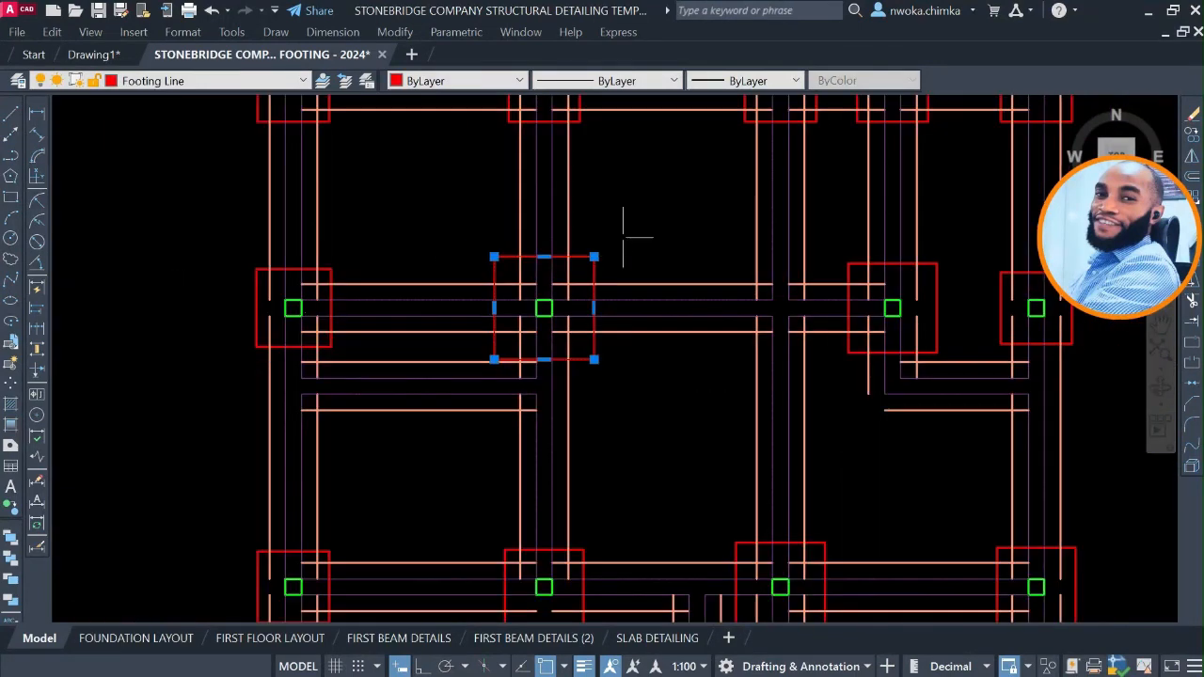
pyautogui.rightClick(646, 197)
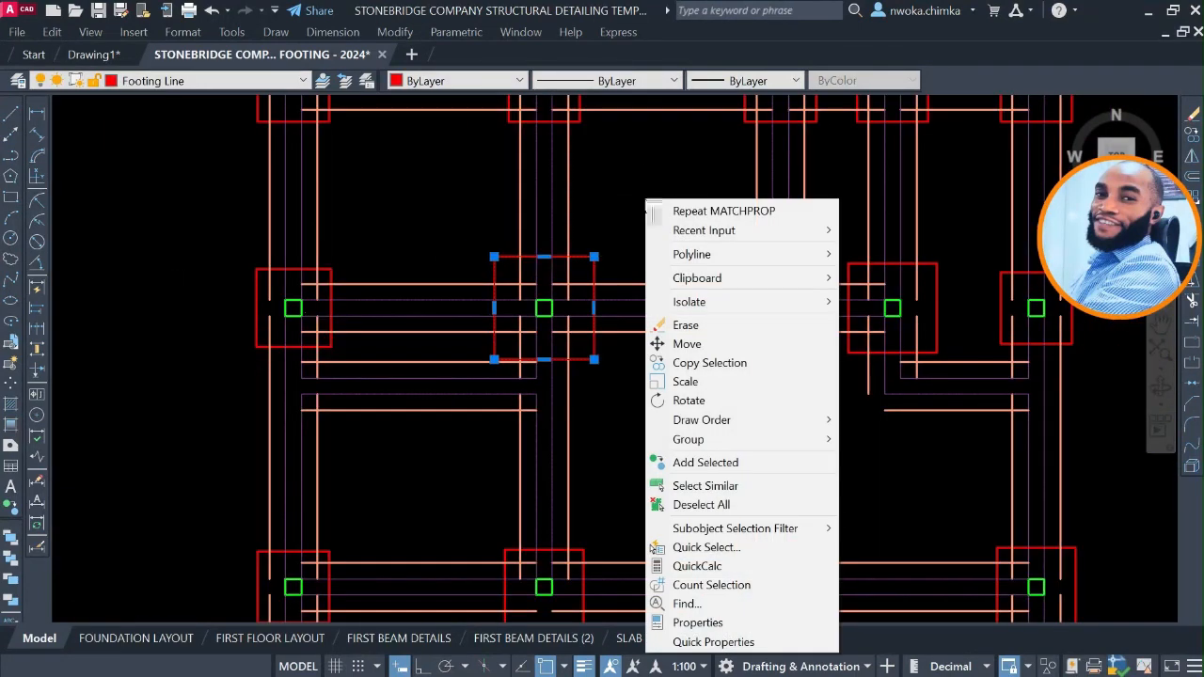
pyautogui.click(712, 486)
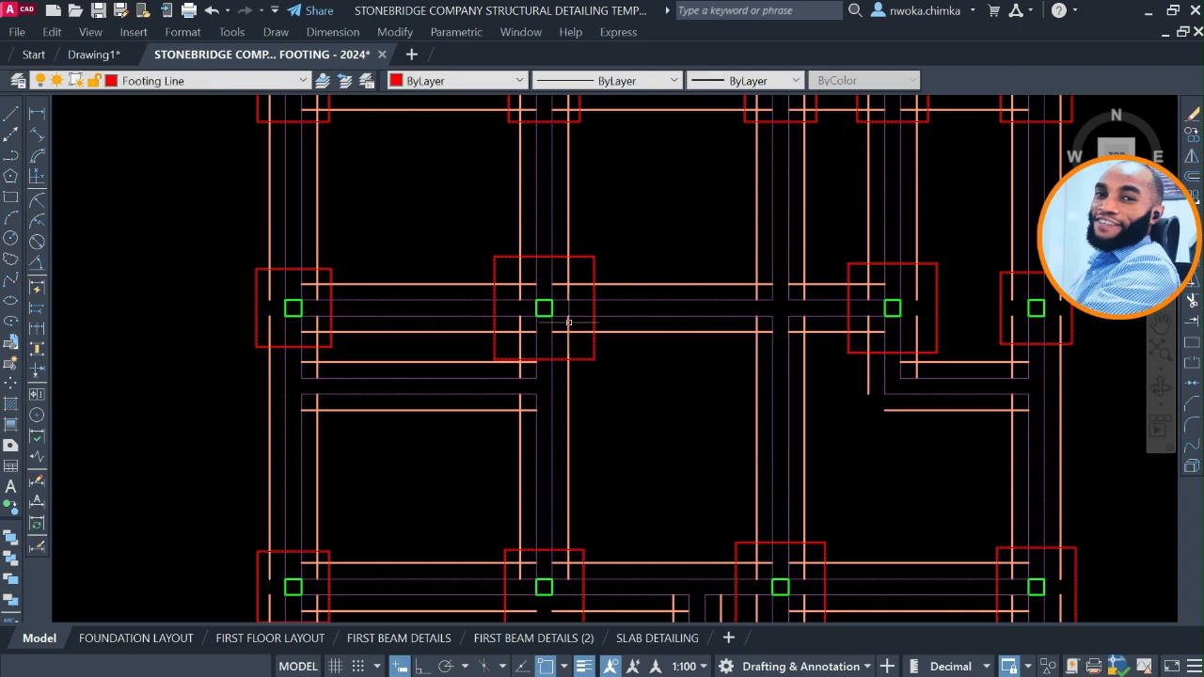
# Trim the strip lines inside the top row's second footing back to its outline.
pyautogui.scroll(-2, 569, 322)
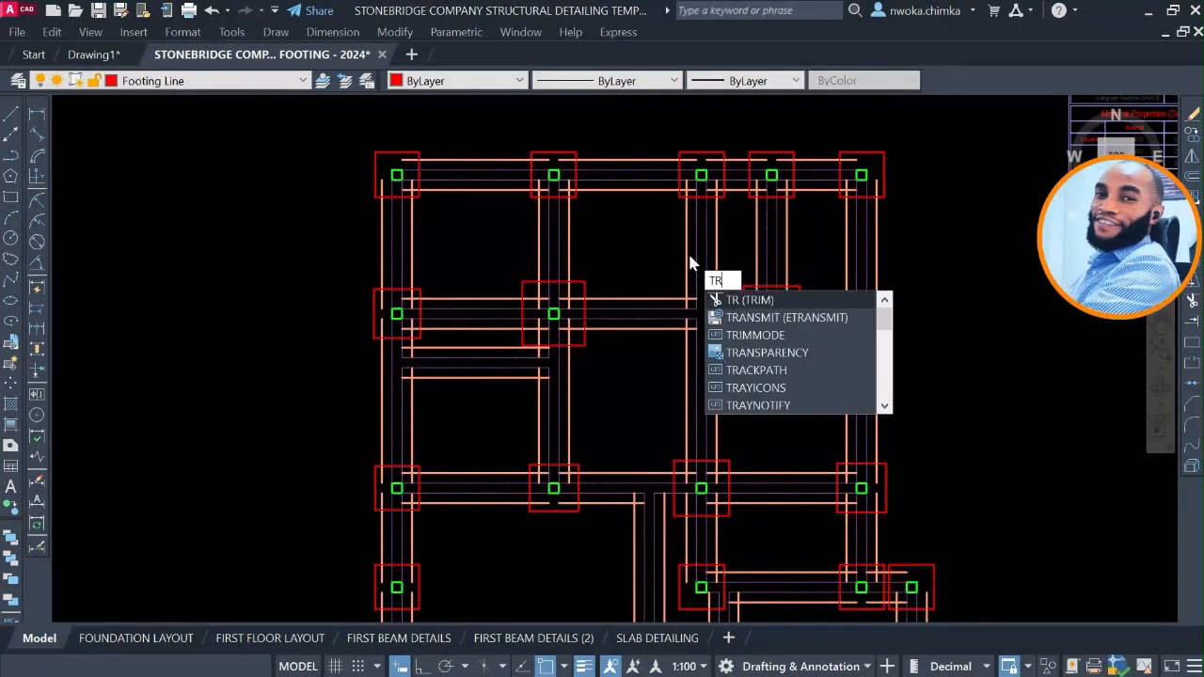
pyautogui.press('Return')
pyautogui.scroll(5, 569, 169)
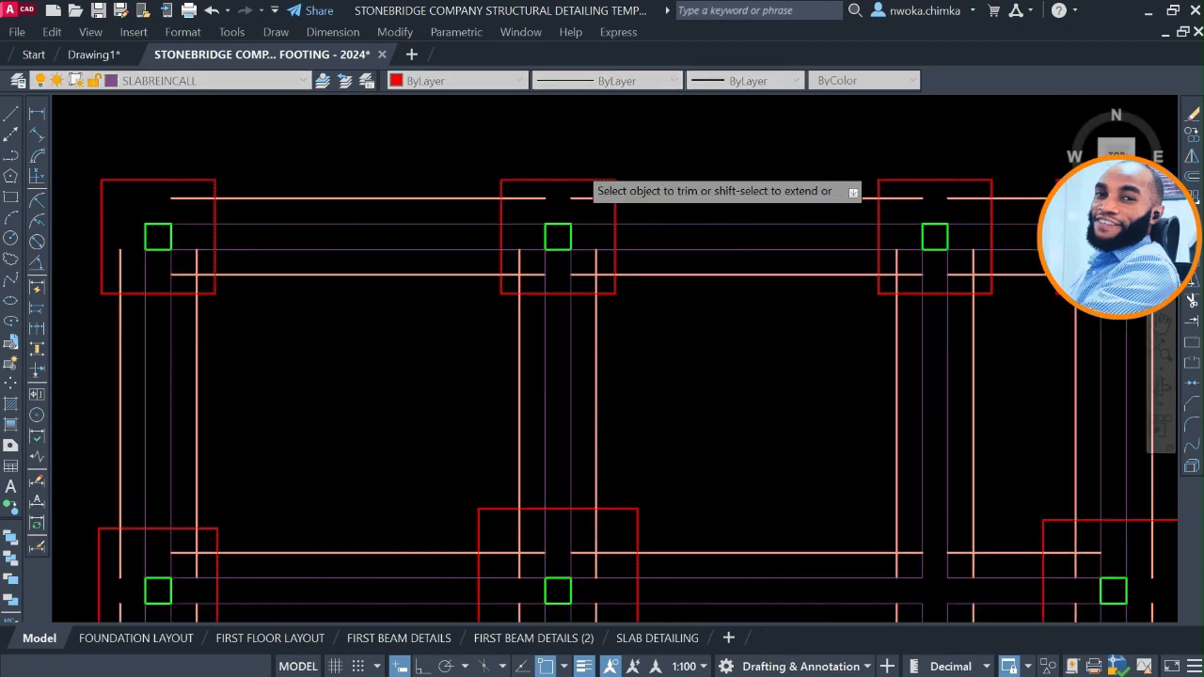
pyautogui.click(603, 214)
pyautogui.click(501, 219)
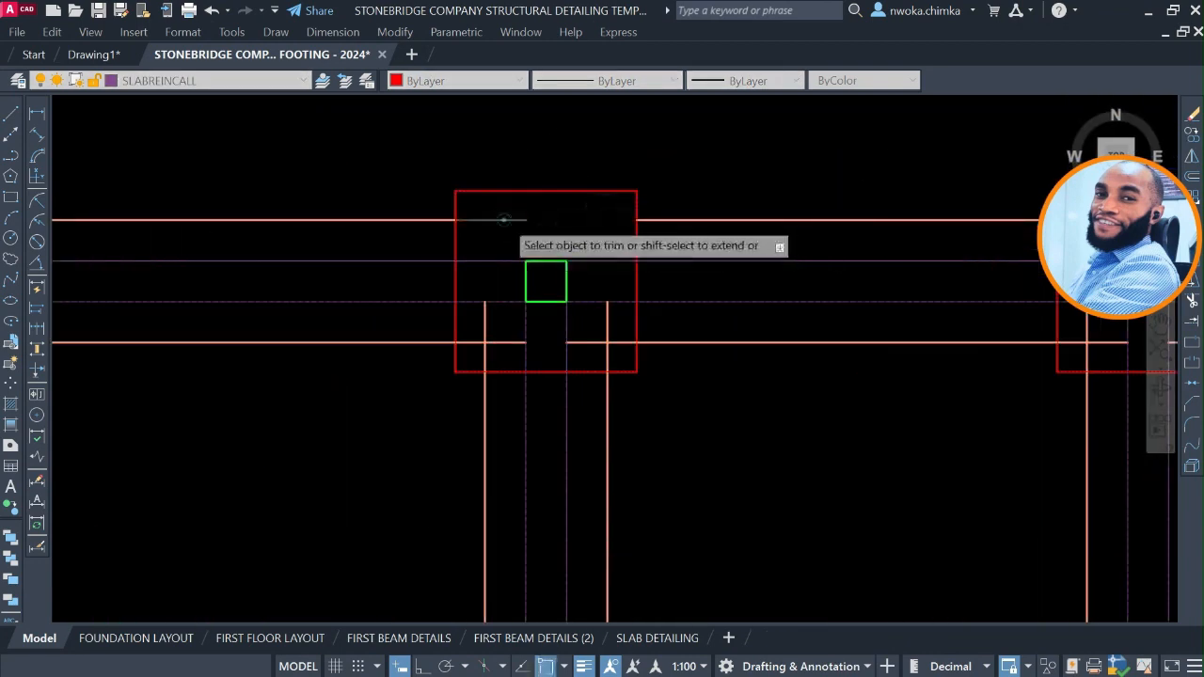
pyautogui.click(485, 331)
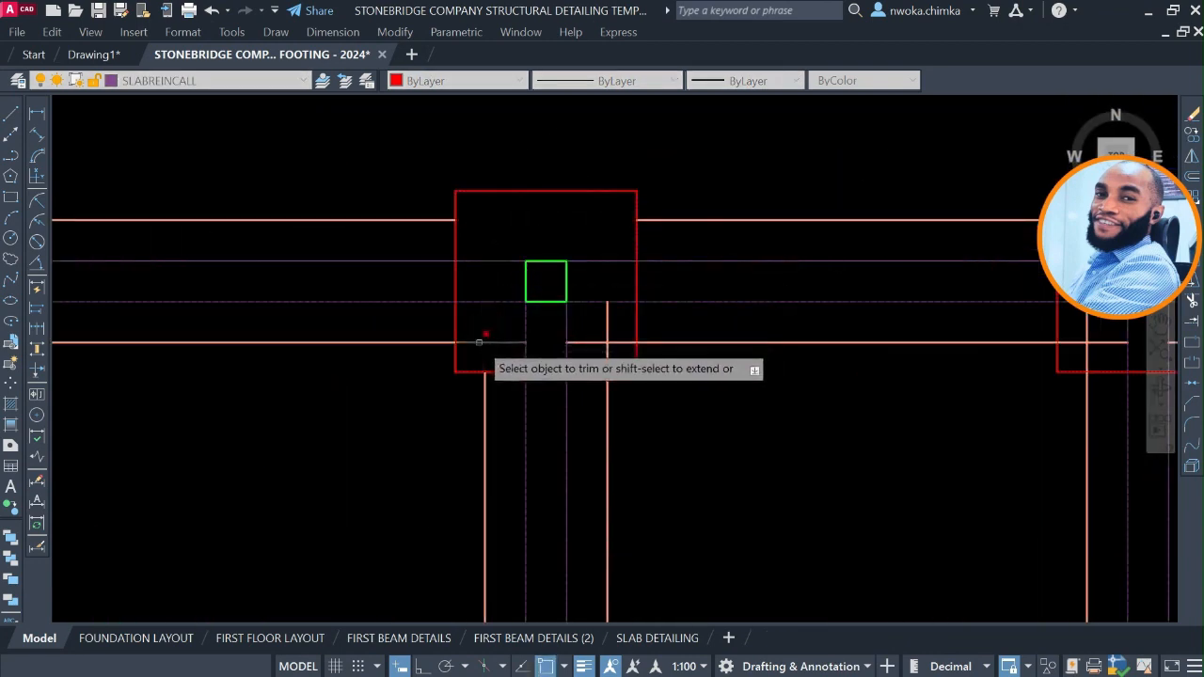
pyautogui.click(479, 341)
pyautogui.click(622, 321)
pyautogui.click(592, 350)
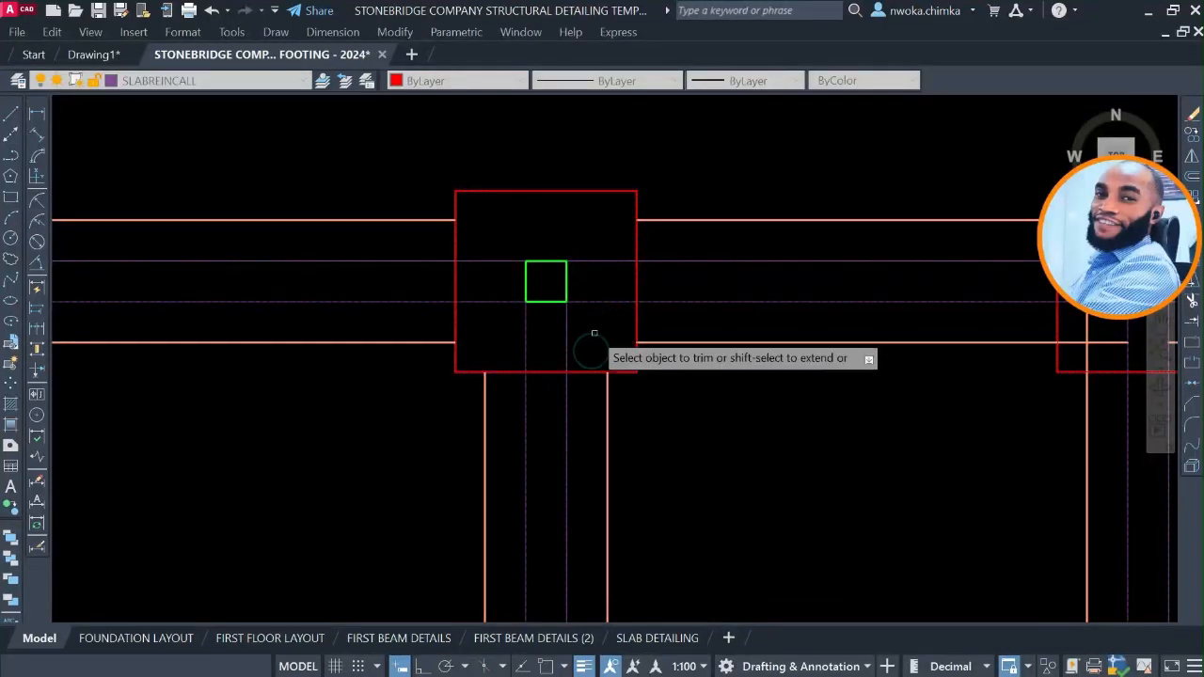
# Trim the horizontal and vertical strip lines inside the top row's third footing.
pyautogui.scroll(-2, 513, 308)
pyautogui.scroll(1, 799, 298)
pyautogui.scroll(1, 747, 262)
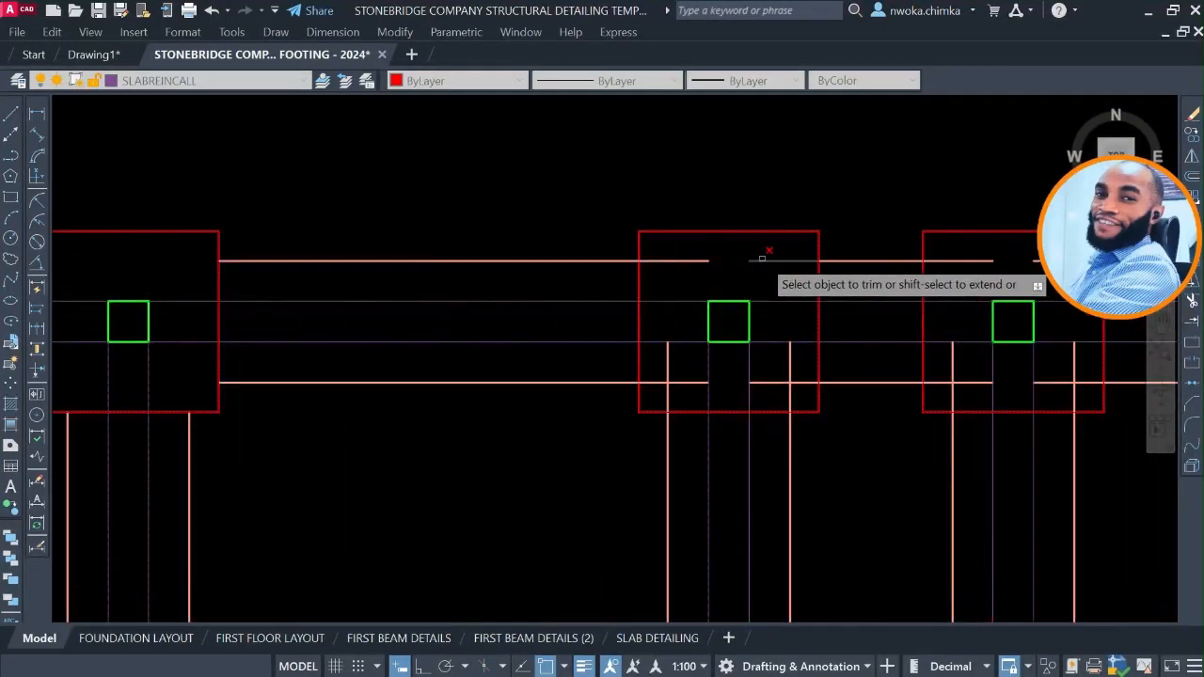
pyautogui.click(690, 259)
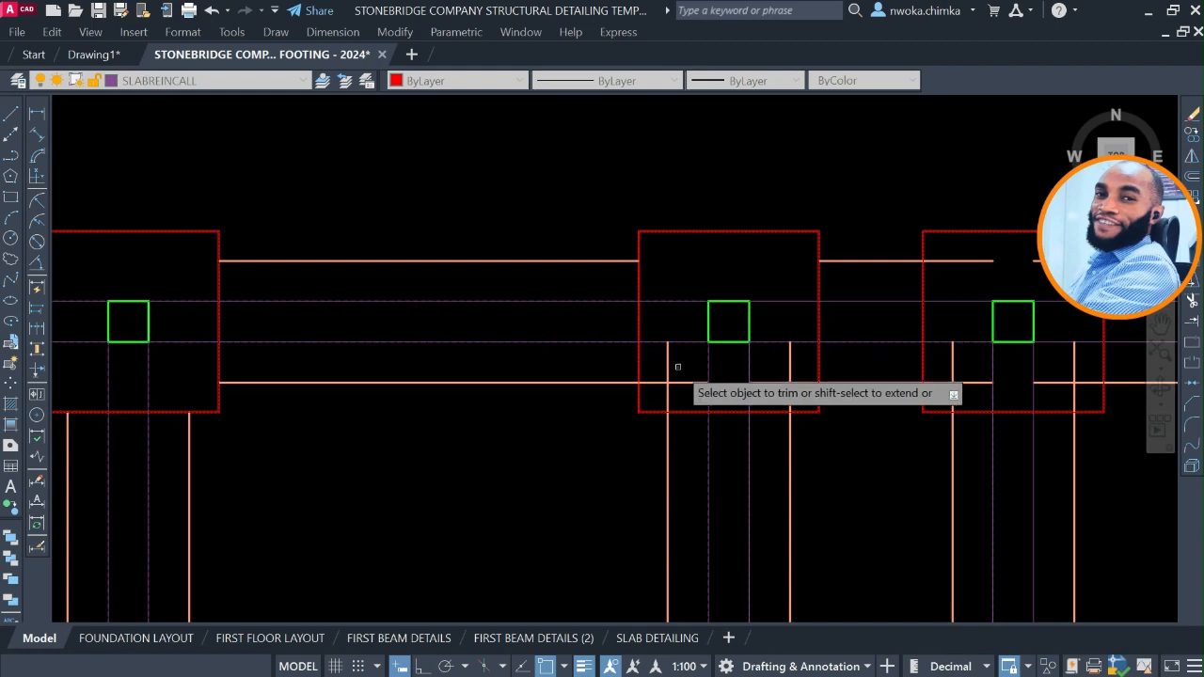
pyautogui.click(675, 370)
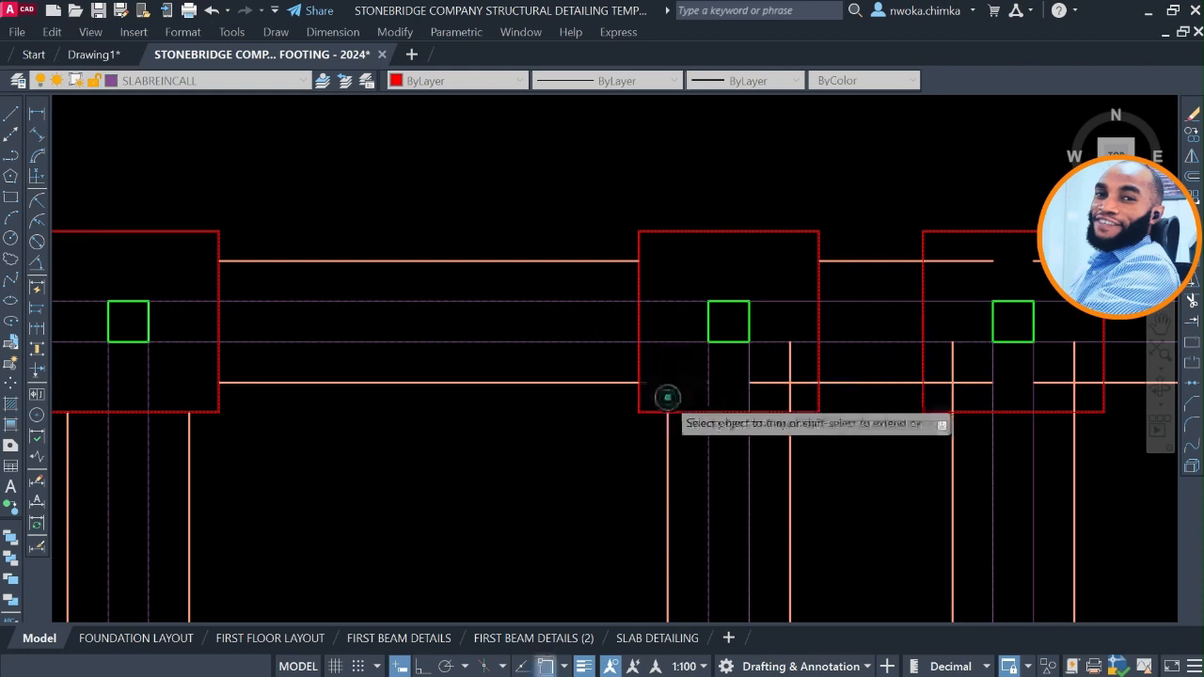
pyautogui.click(805, 375)
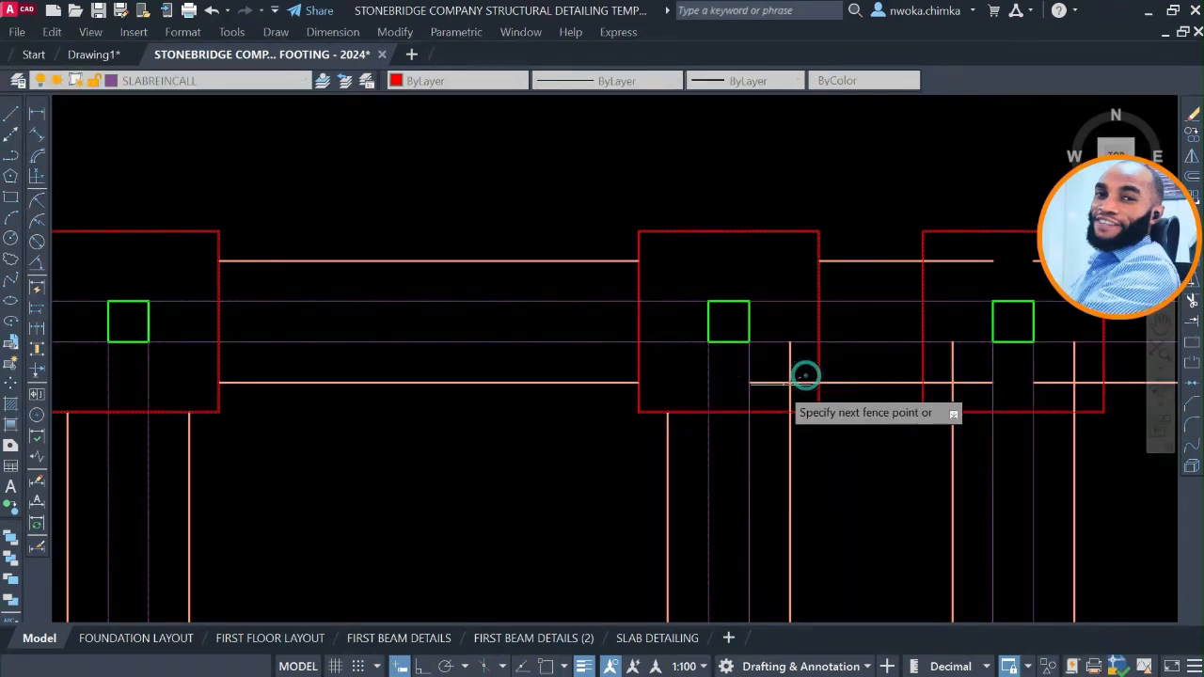
pyautogui.click(772, 389)
# Trim away the strip line ends within the outline of the top row's fourth footing.
pyautogui.scroll(-2, 534, 324)
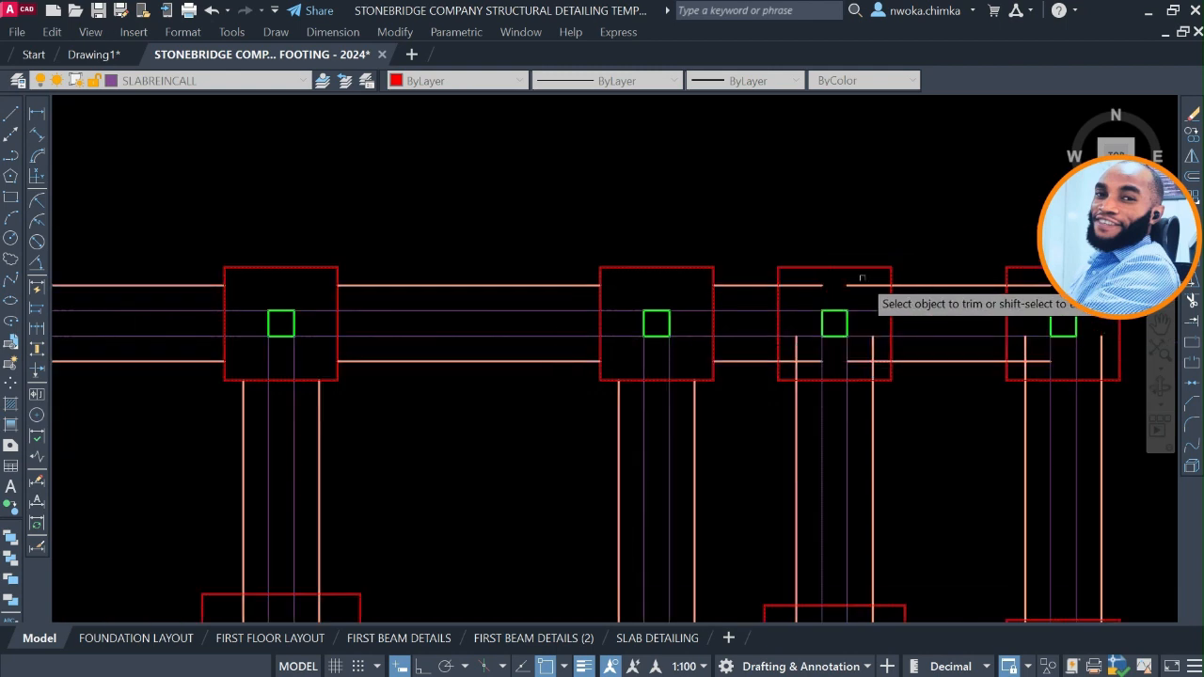
pyautogui.click(806, 285)
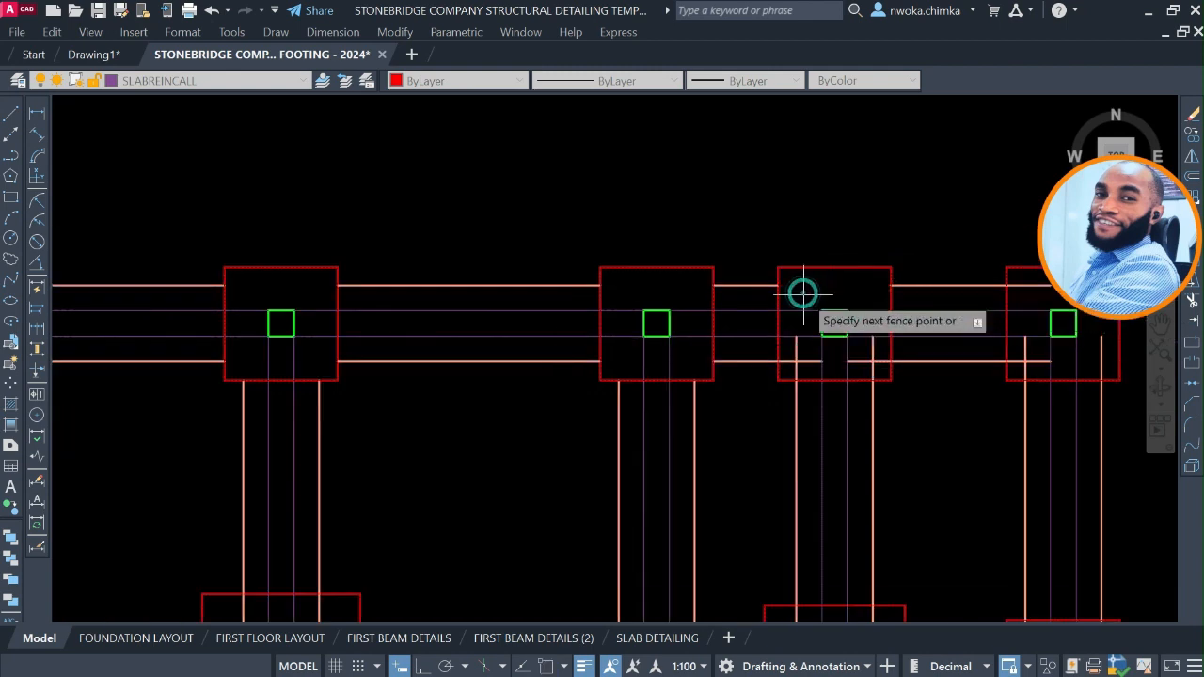
pyautogui.click(799, 355)
pyautogui.click(797, 359)
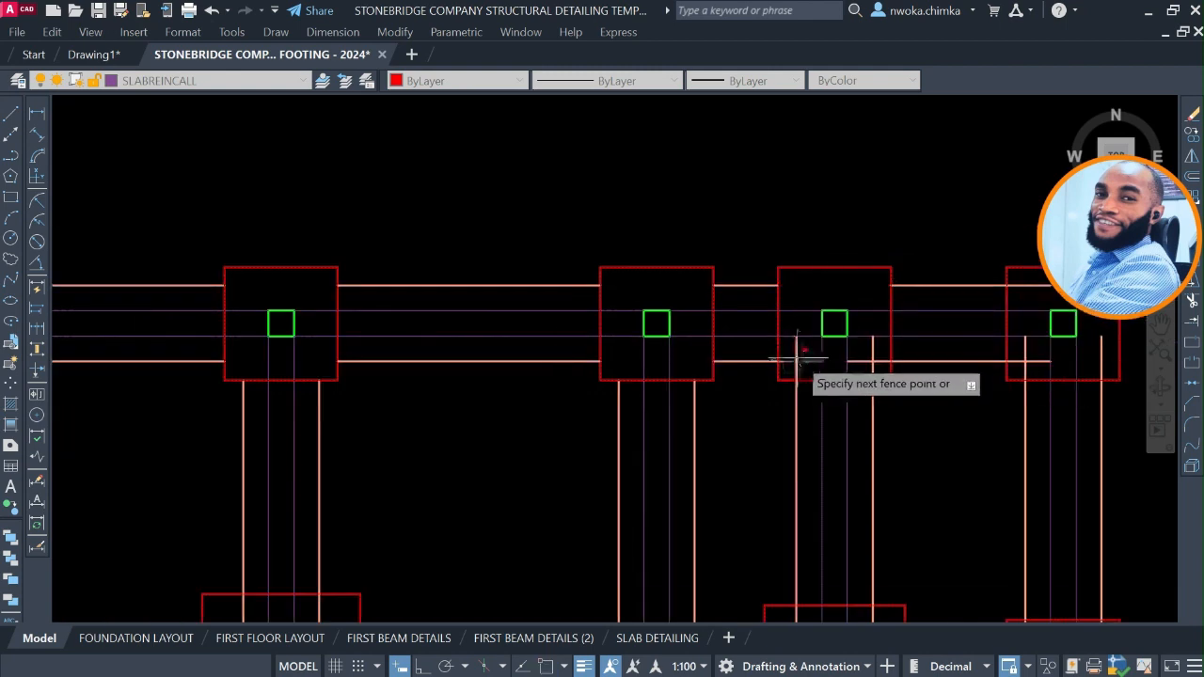
pyautogui.click(816, 353)
pyautogui.scroll(4, 873, 351)
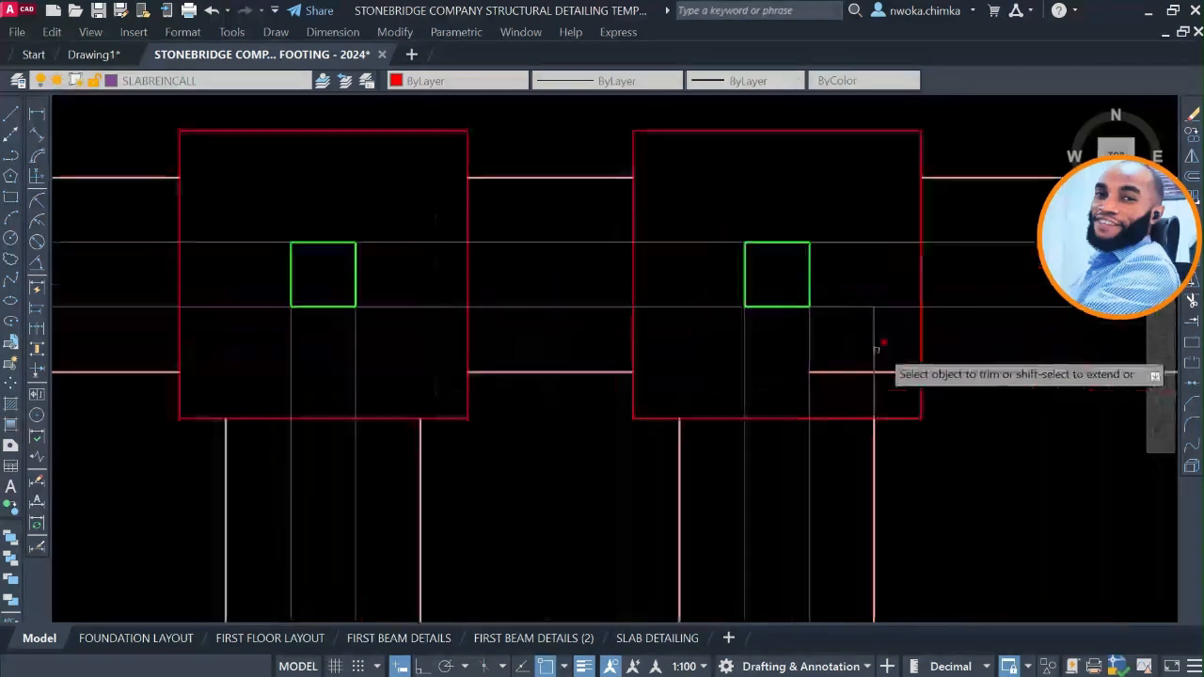
pyautogui.click(882, 349)
pyautogui.click(849, 382)
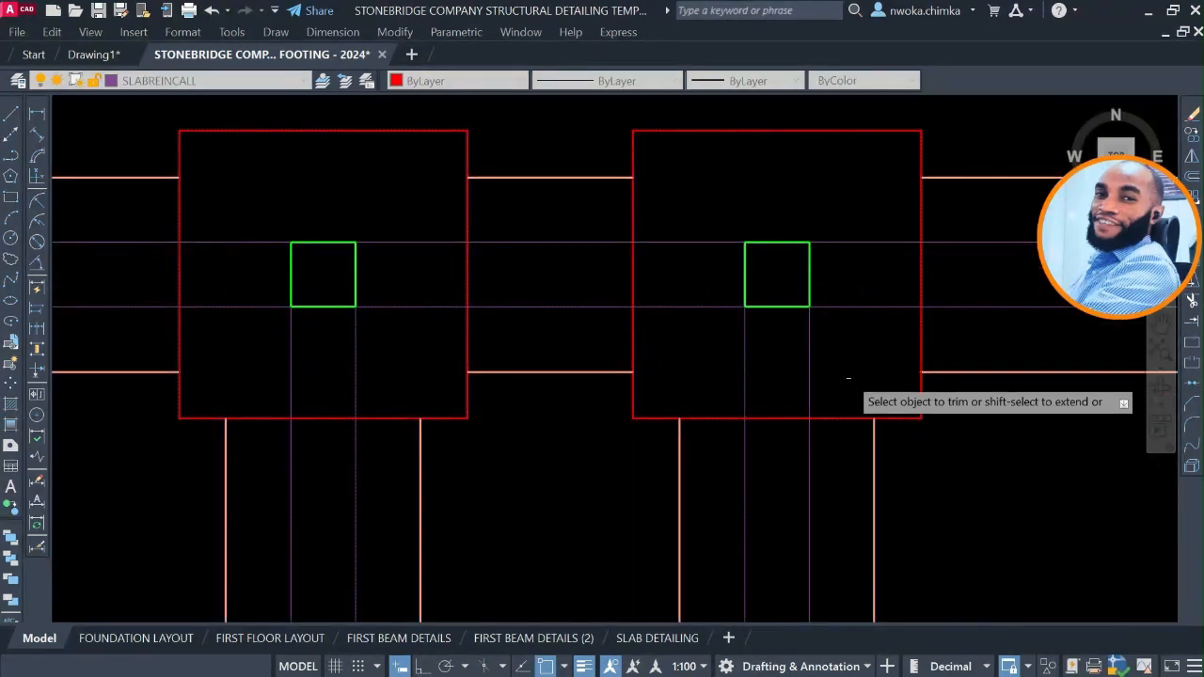
# Trim the overlapping strip line ends at the strip crossing between the second row's second and third footings.
pyautogui.scroll(-4, 849, 367)
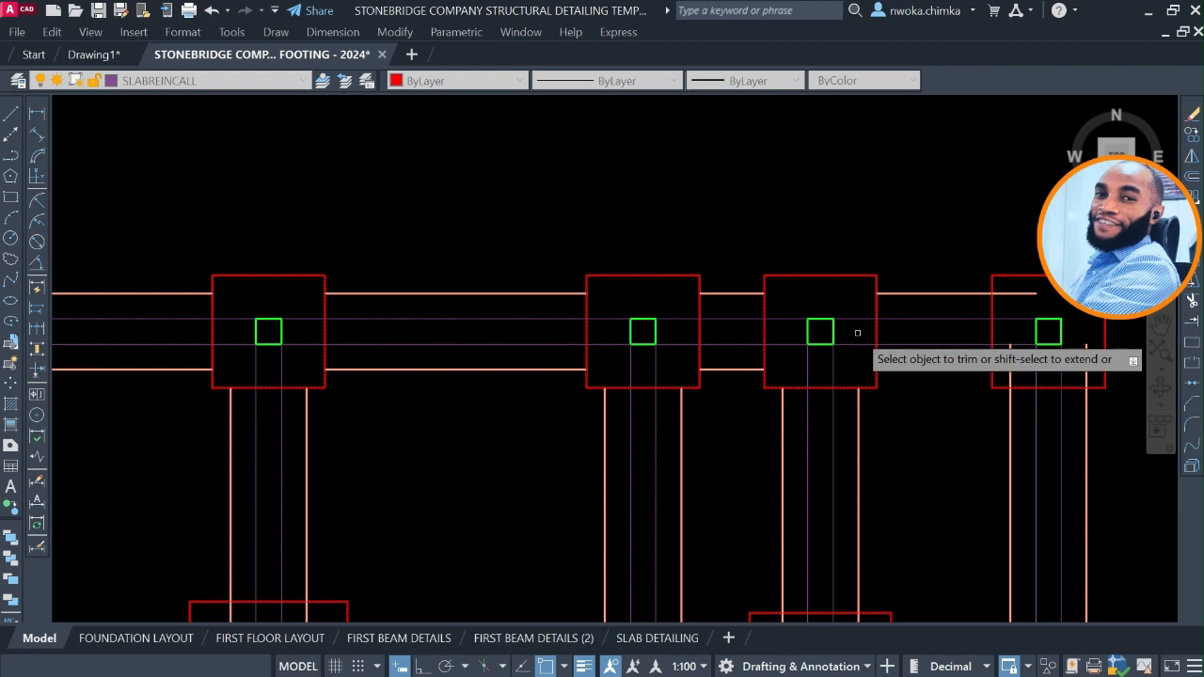
pyautogui.scroll(-5, 857, 332)
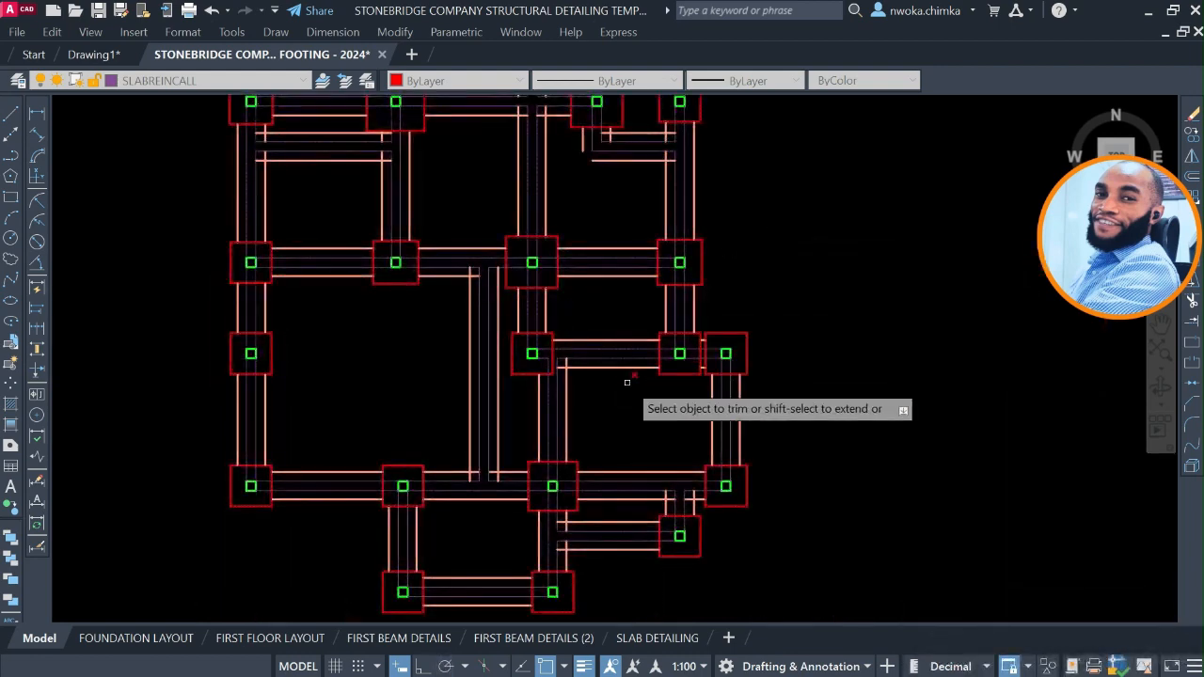
pyautogui.moveTo(435, 193); pyautogui.dragTo(502, 335, button='middle')
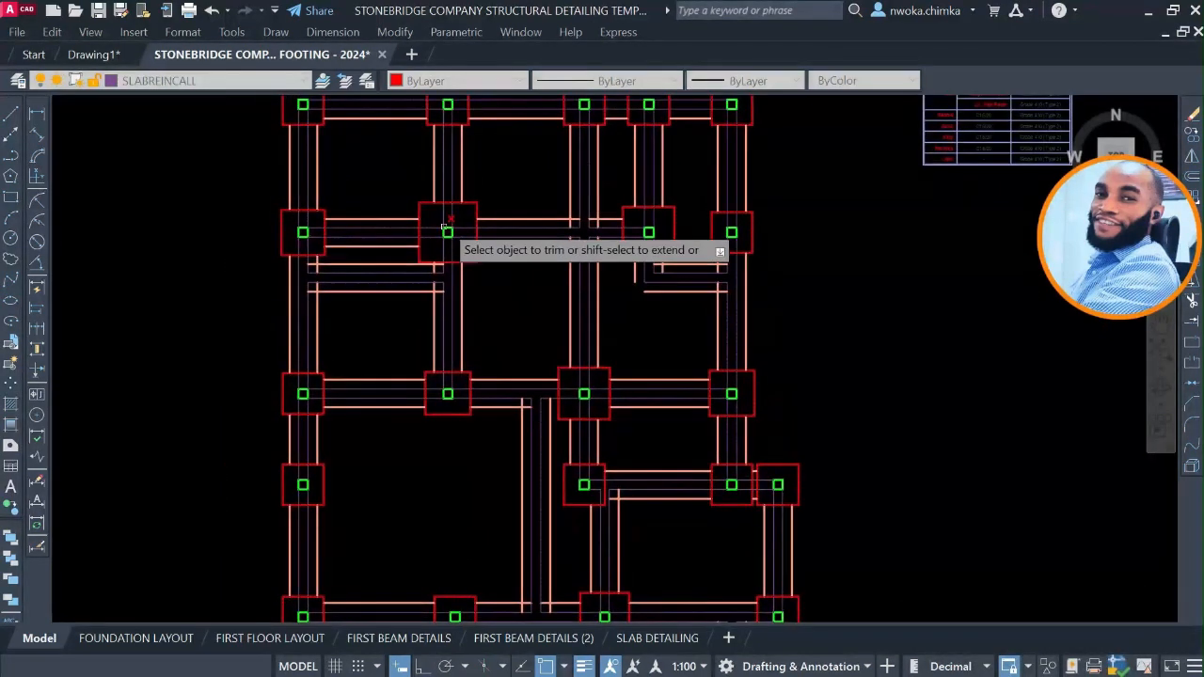
pyautogui.scroll(3, 447, 226)
pyautogui.scroll(3, 470, 212)
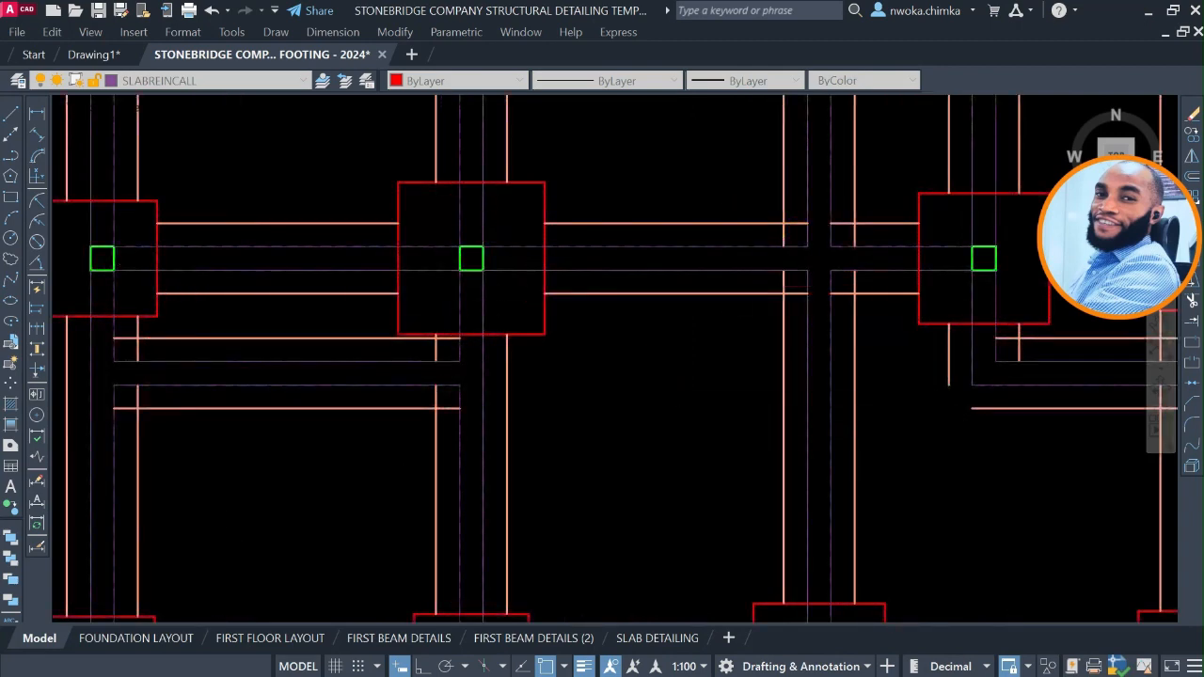
pyautogui.write('t')
pyautogui.press('Return')
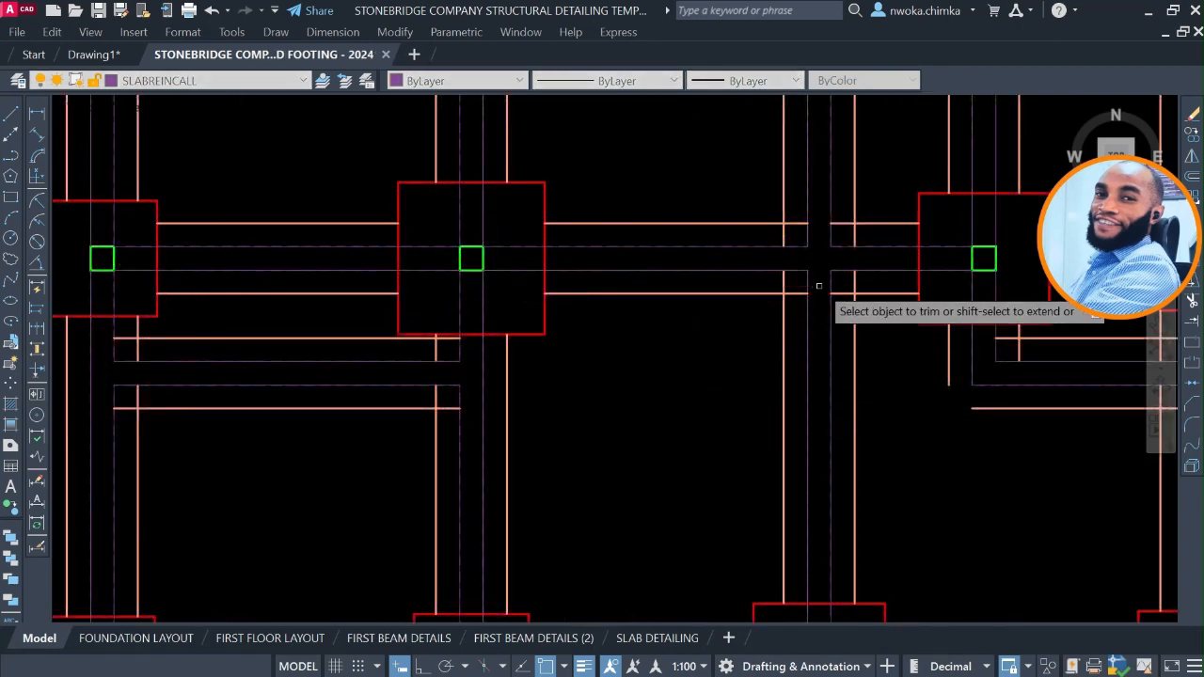
pyautogui.scroll(2, 785, 294)
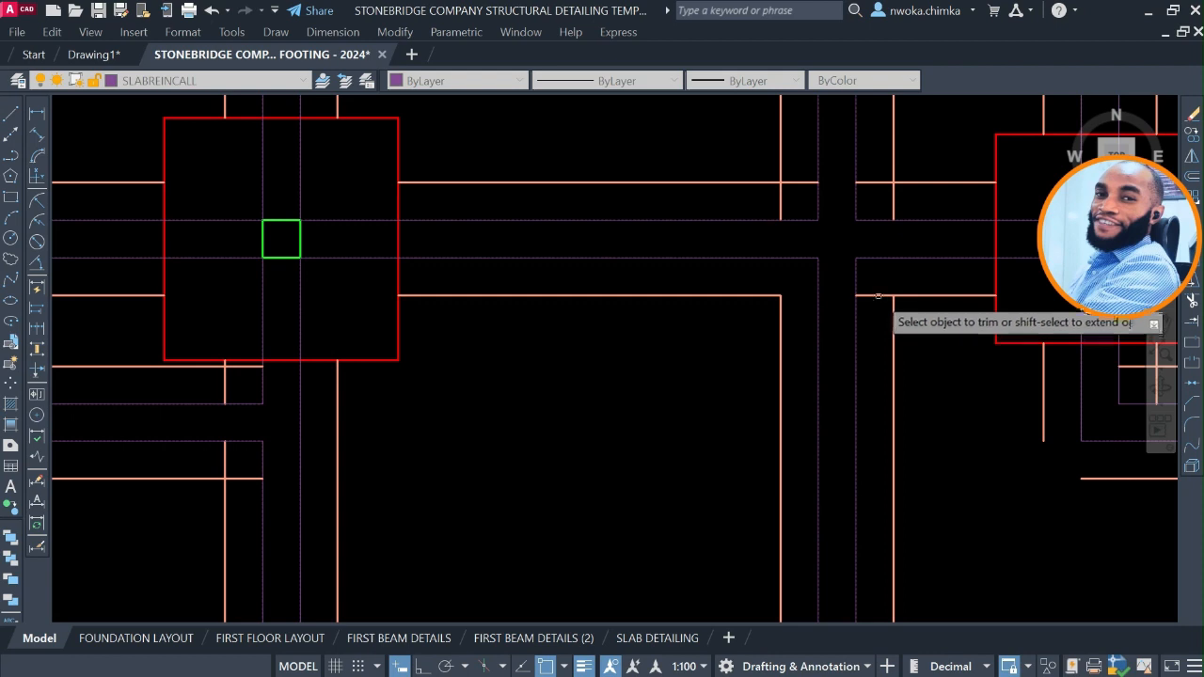
pyautogui.moveTo(856, 389); pyautogui.dragTo(790, 553, button='middle')
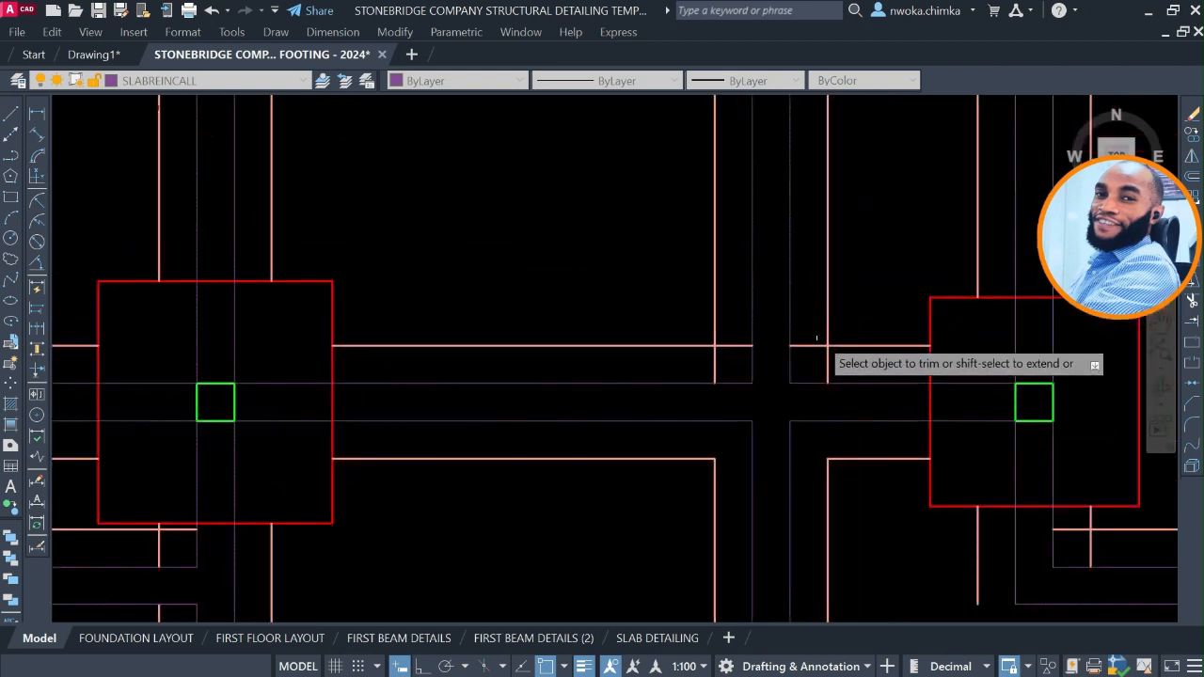
pyautogui.click(818, 342)
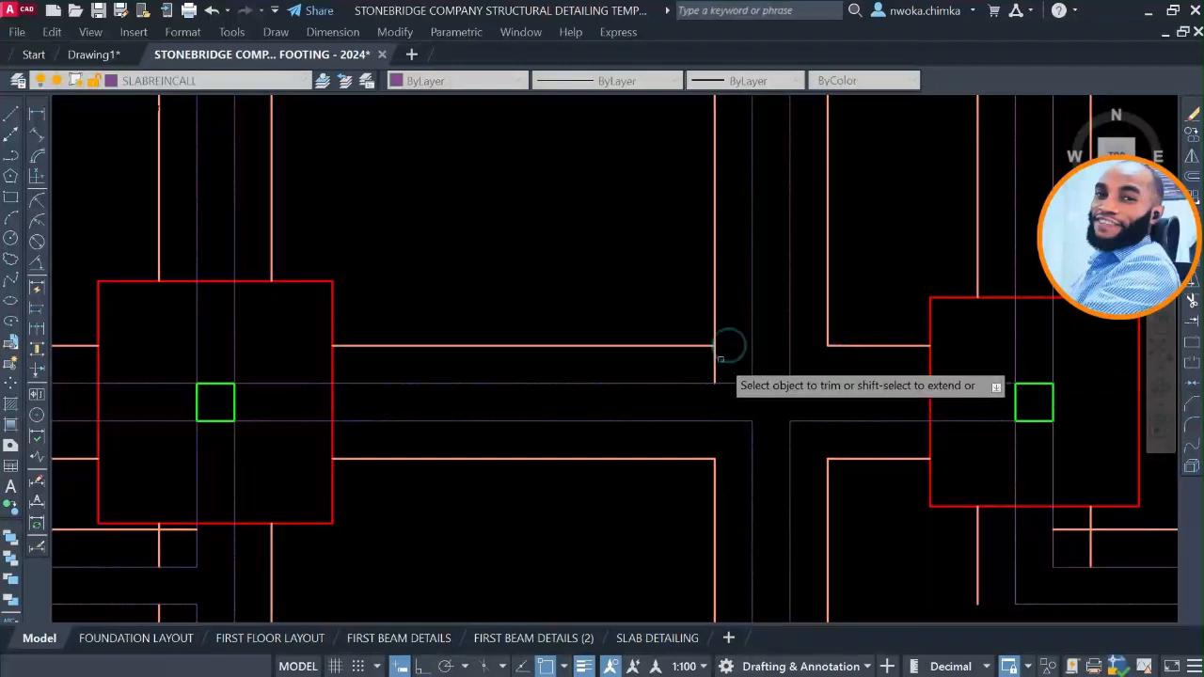
pyautogui.click(725, 345)
pyautogui.click(698, 355)
# Trim the outer and inner corners of the strip bend below the second row's third footing.
pyautogui.scroll(-3, 725, 338)
pyautogui.moveTo(725, 286)
pyautogui.mouseDown(button='middle')
pyautogui.moveTo(722, 310)
pyautogui.moveTo(670, 212)
pyautogui.mouseUp(button='middle')
pyautogui.scroll(3, 799, 388)
pyautogui.scroll(2, 783, 398)
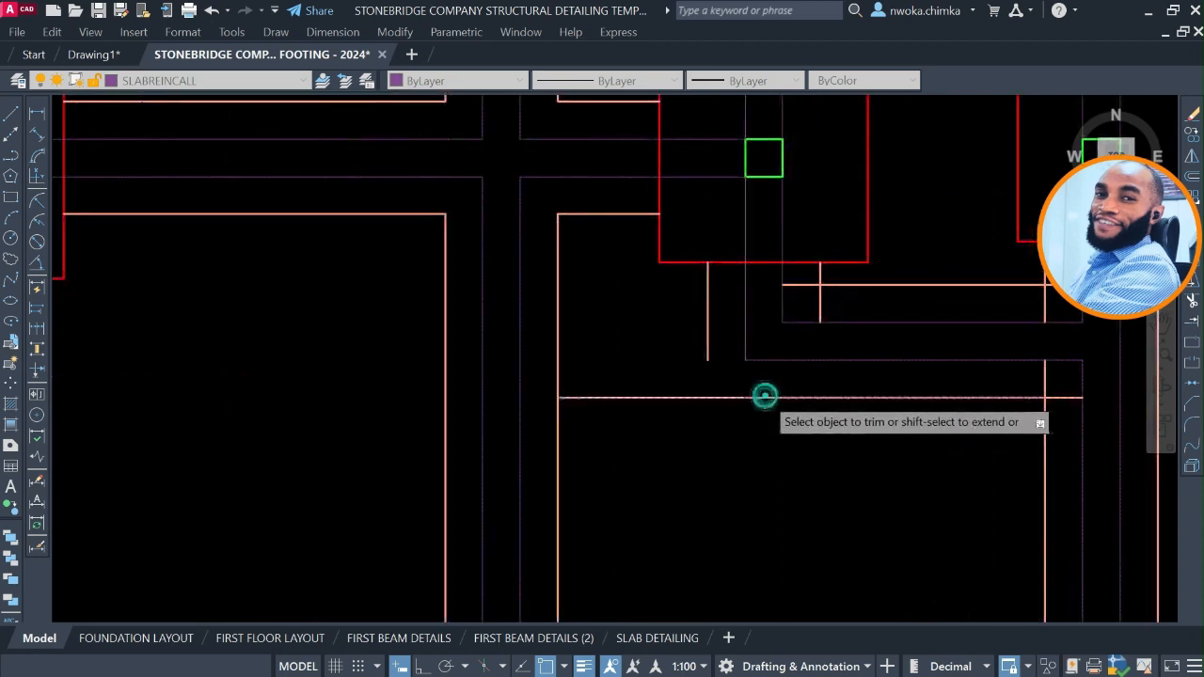
pyautogui.click(706, 346)
pyautogui.click(671, 395)
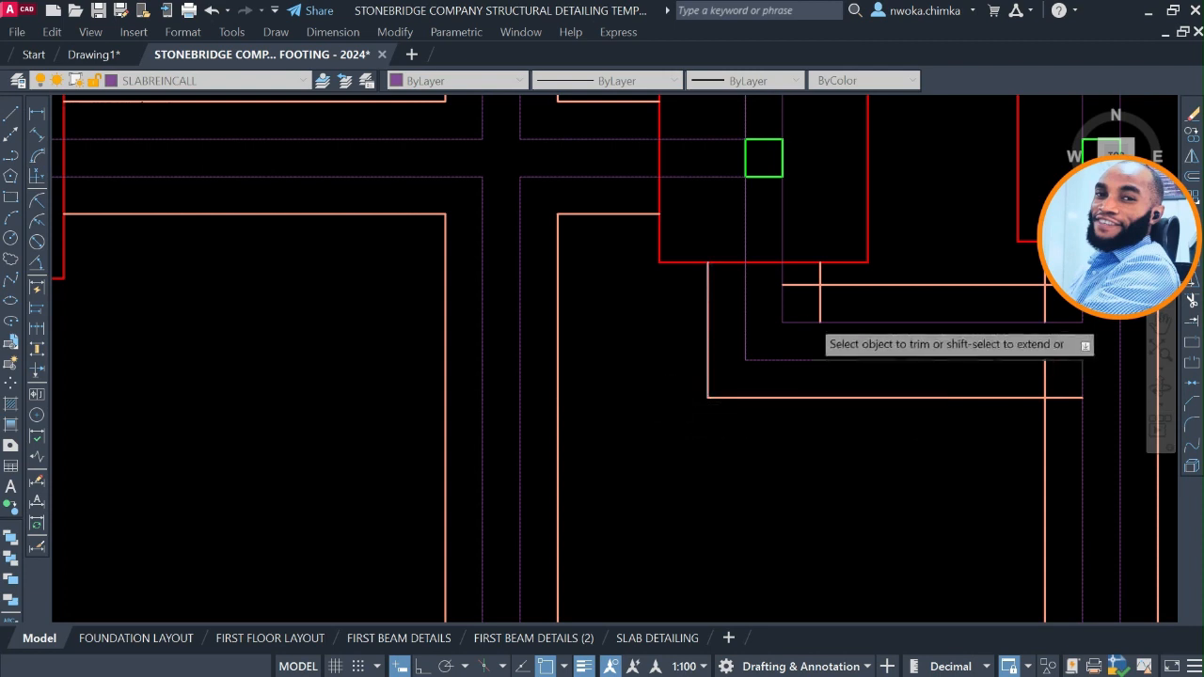
pyautogui.scroll(4, 804, 286)
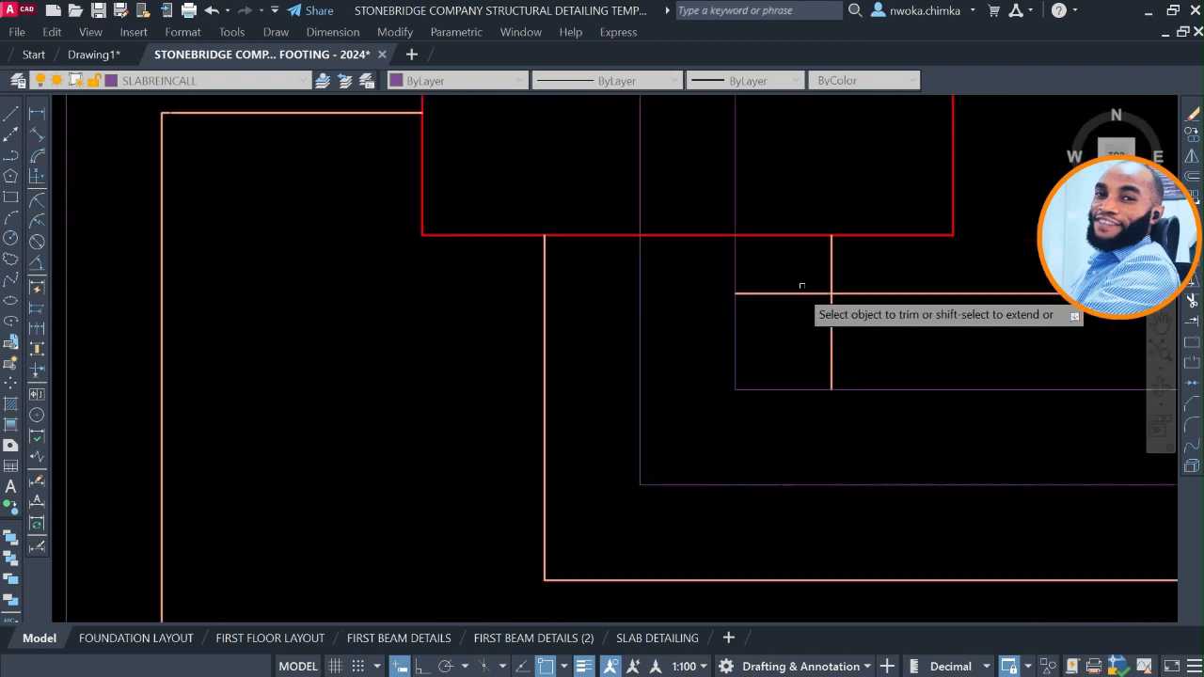
pyautogui.click(844, 336)
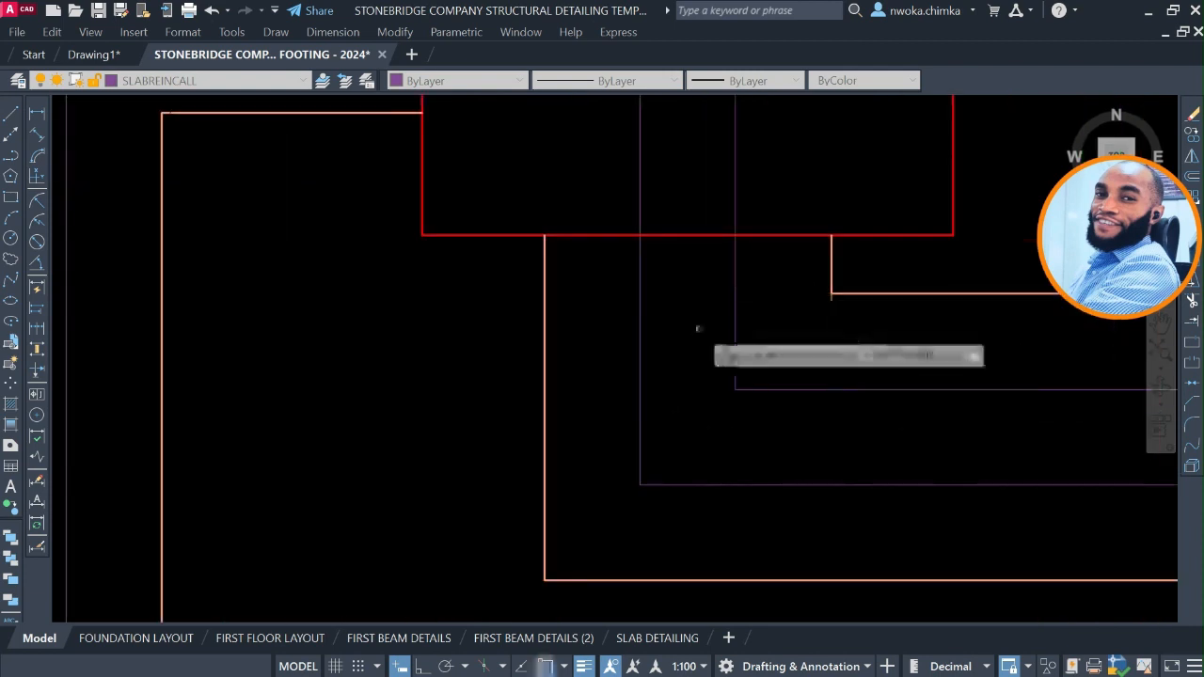
# Trim both corners where the bent strip joins the vertical strip below the second row's fourth footing.
pyautogui.scroll(-4, 698, 329)
pyautogui.moveTo(903, 328); pyautogui.dragTo(674, 308, button='middle')
pyautogui.scroll(4, 824, 306)
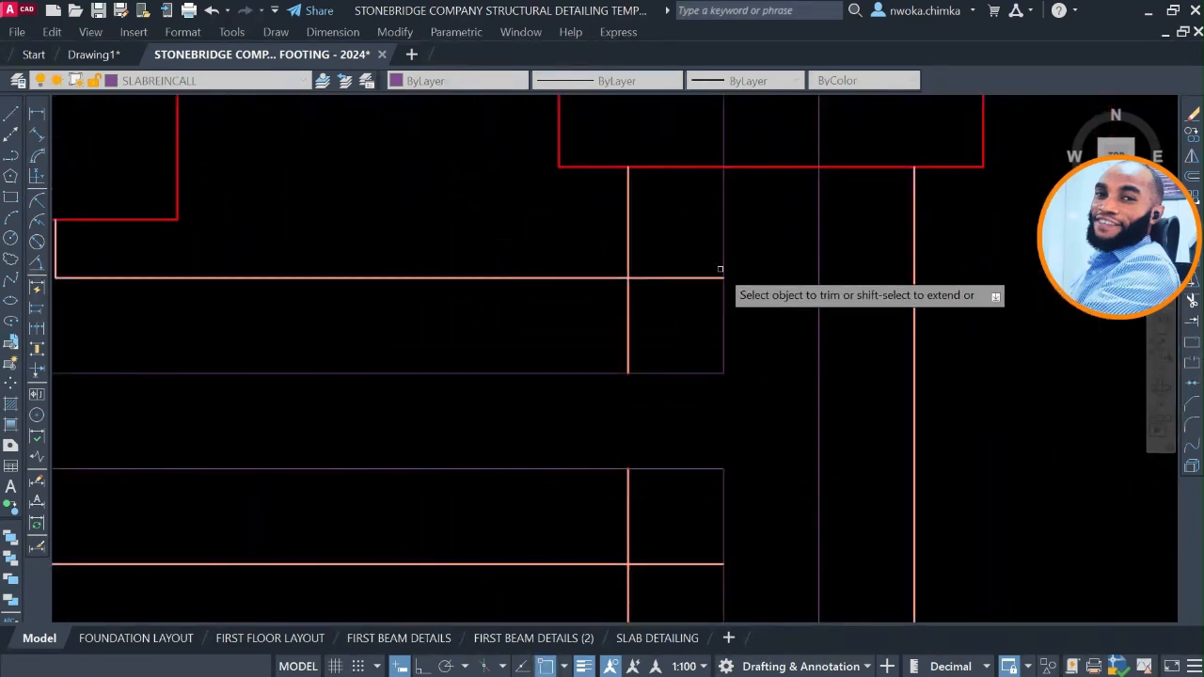
pyautogui.click(679, 311)
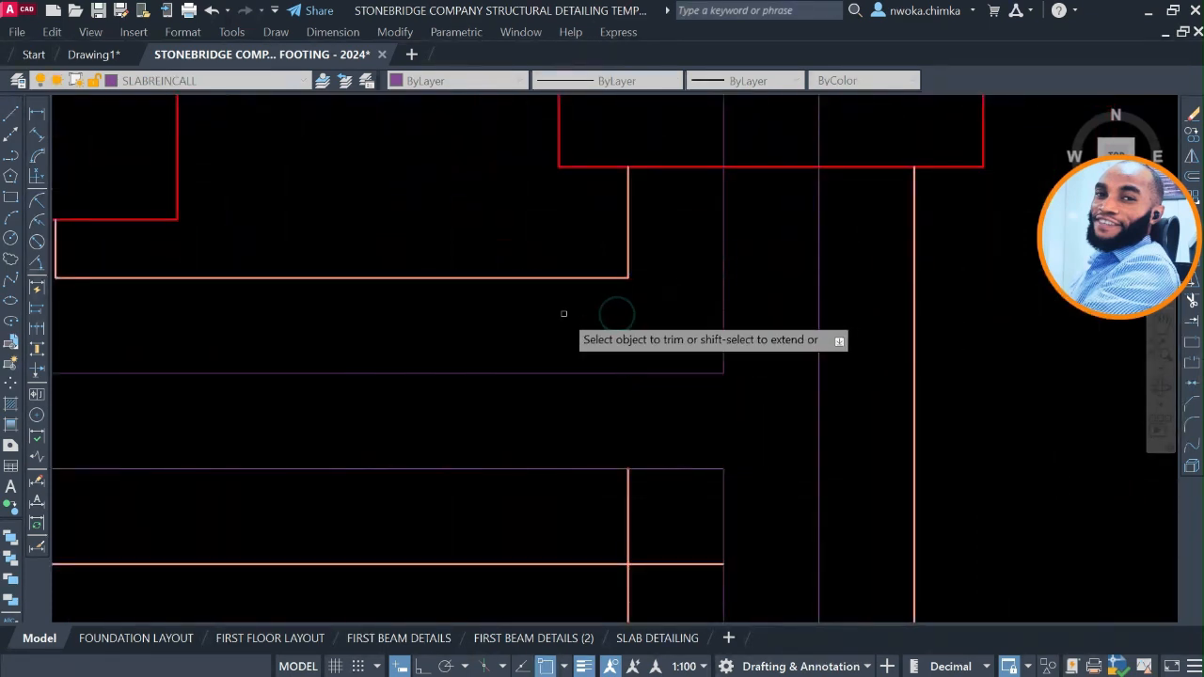
pyautogui.scroll(-4, 564, 313)
pyautogui.moveTo(602, 298); pyautogui.dragTo(611, 397, button='middle')
pyautogui.scroll(4, 613, 380)
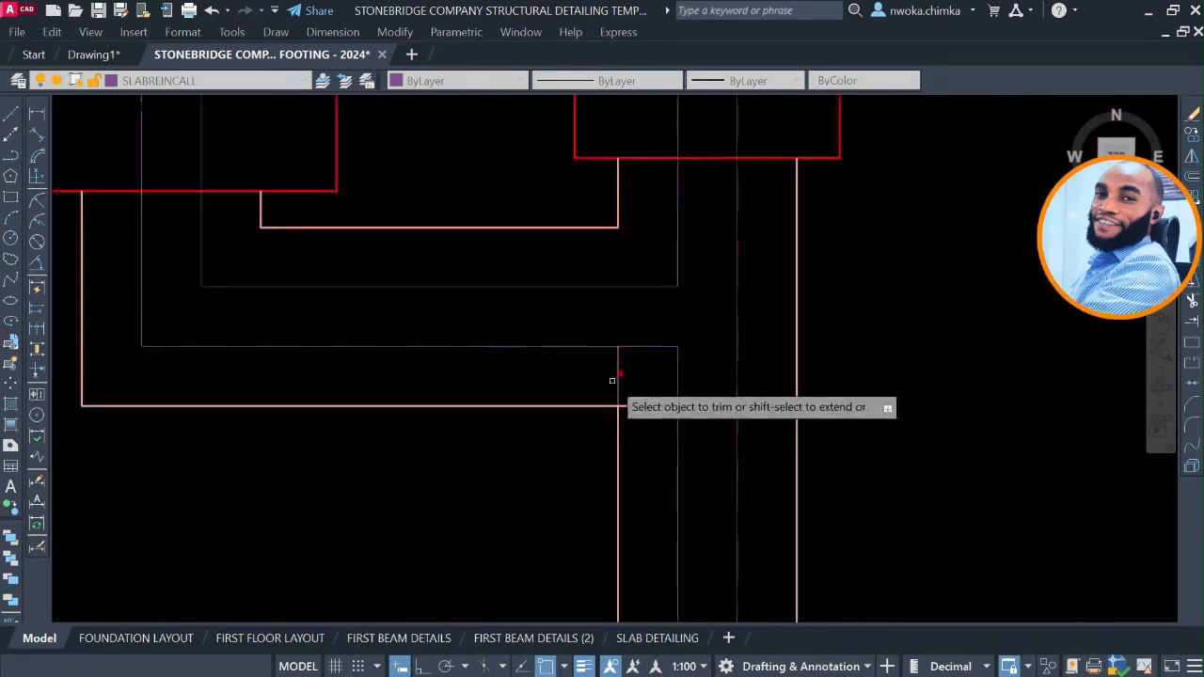
pyautogui.click(597, 378)
pyautogui.click(646, 386)
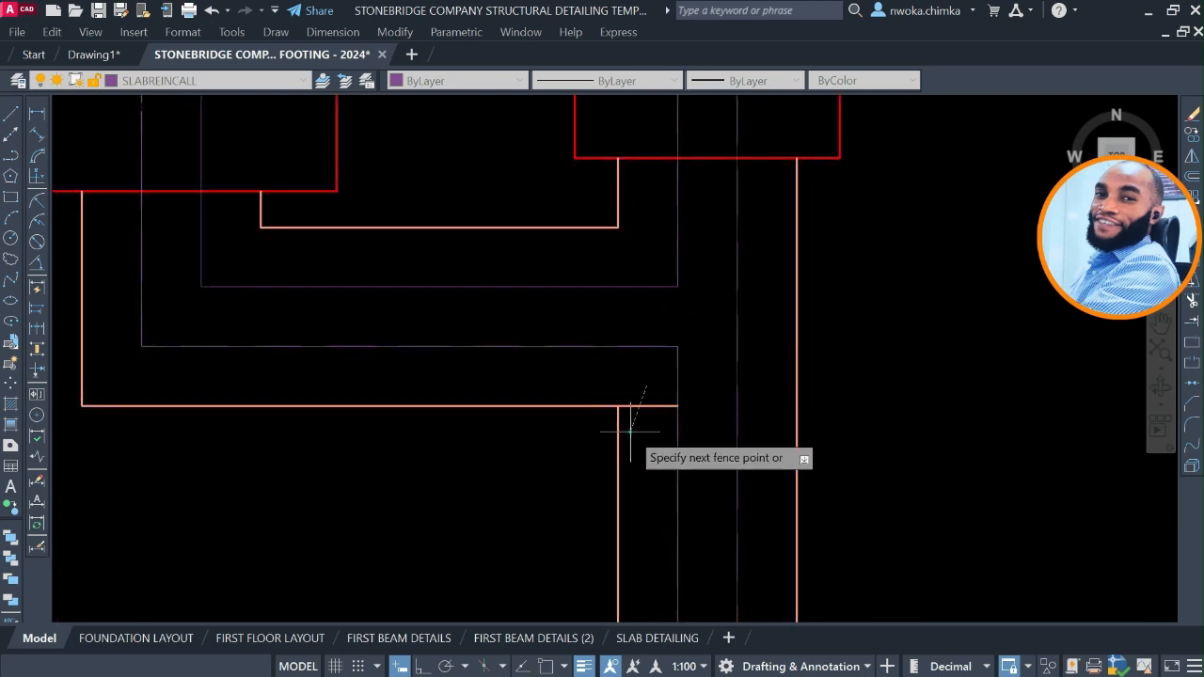
pyautogui.click(629, 434)
# Trim the west corner of the strip T-junction between the third row's second and third footings.
pyautogui.scroll(-6, 672, 378)
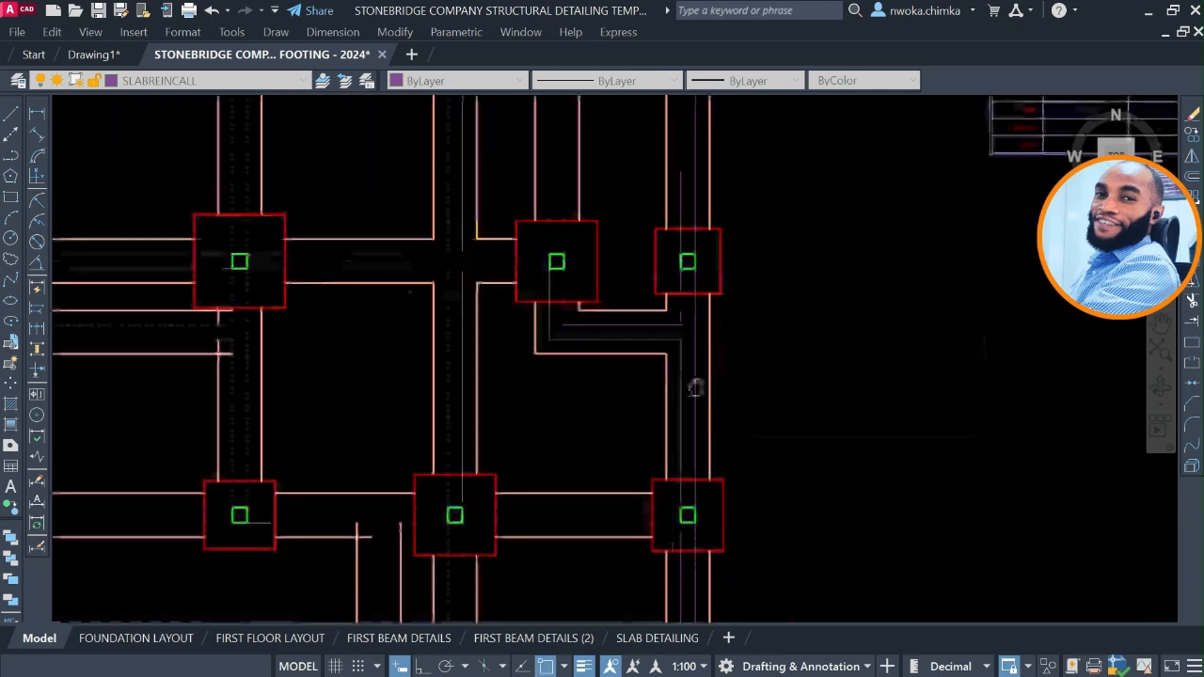
pyautogui.scroll(-2, 724, 311)
pyautogui.scroll(2, 428, 362)
pyautogui.scroll(3, 428, 356)
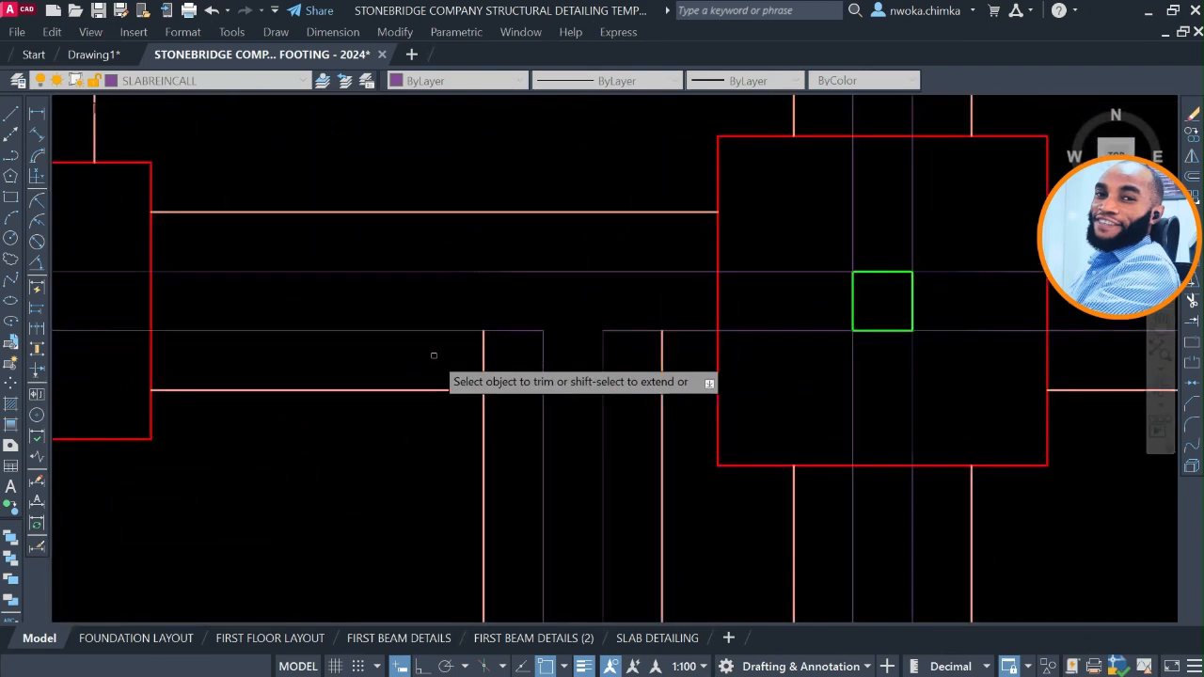
pyautogui.click(434, 355)
pyautogui.click(510, 376)
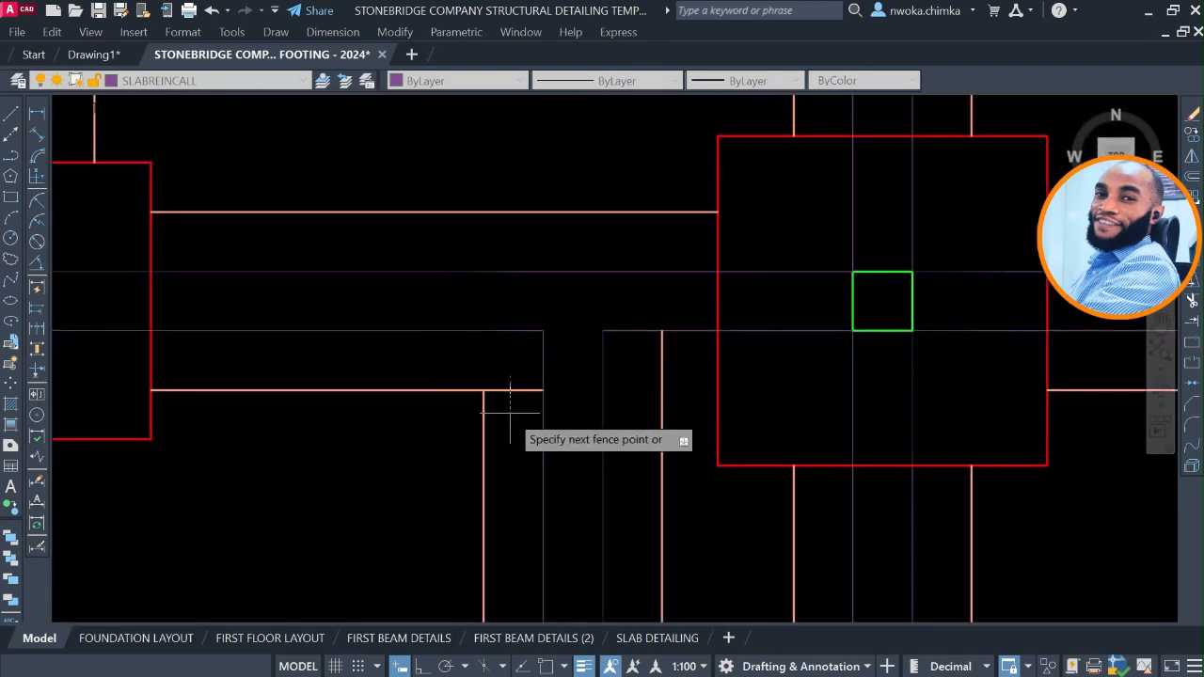
pyautogui.click(510, 419)
pyautogui.press('Return')
# Trim the crossing strip lines into a clean inner corner just east of the fourth row's second footing.
pyautogui.scroll(-4, 589, 288)
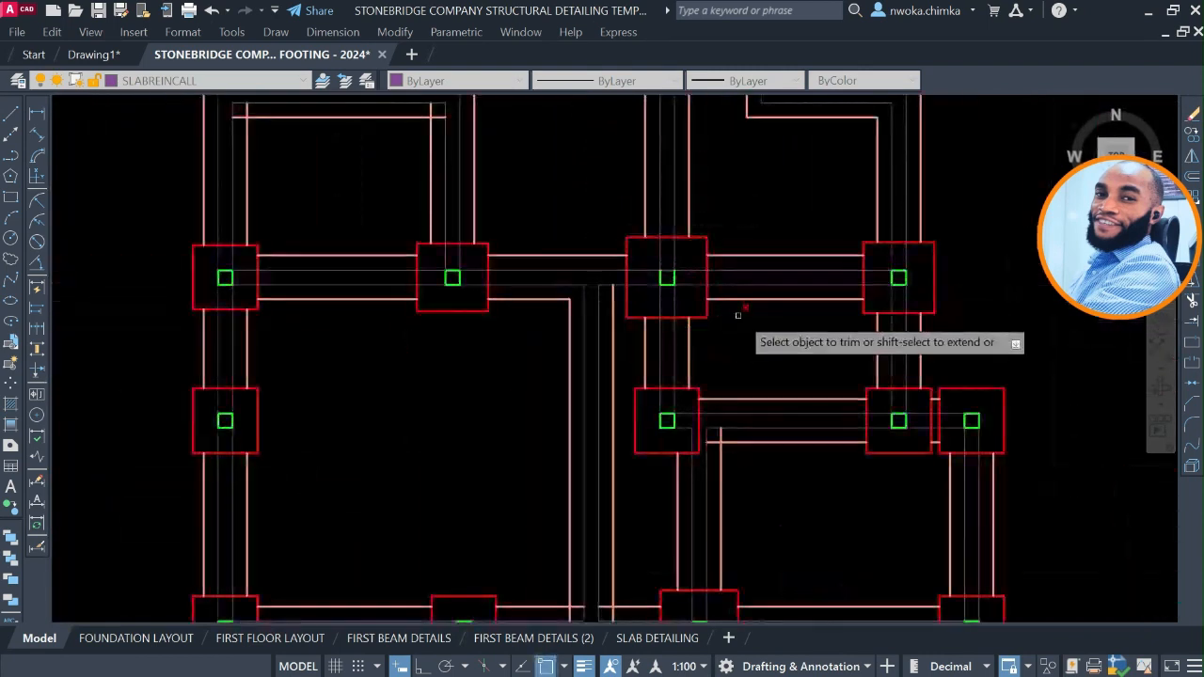
pyautogui.scroll(4, 718, 431)
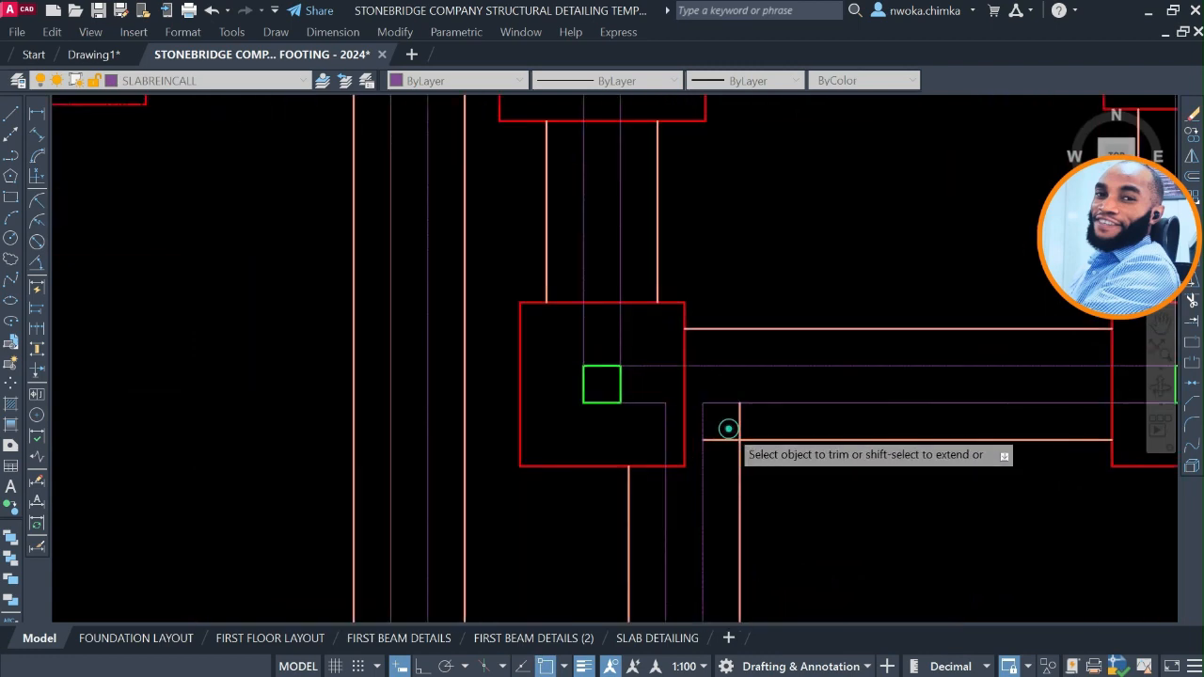
pyautogui.click(719, 432)
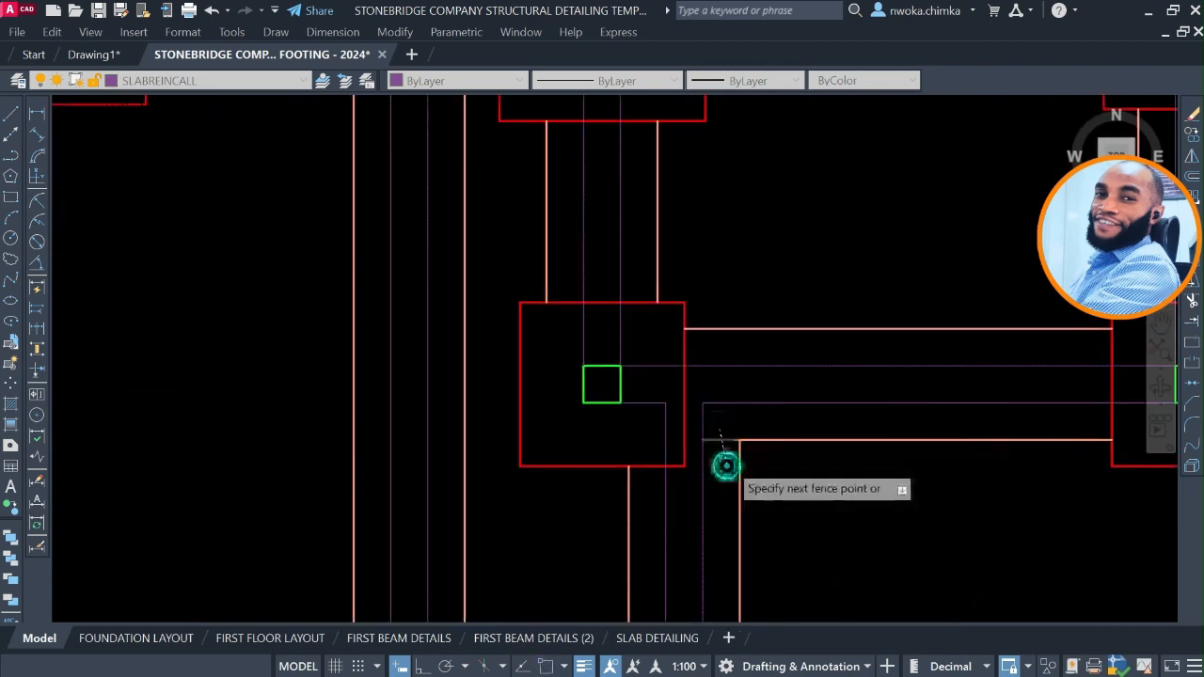
pyautogui.press('Return')
# Trim both corners of the strip junction directly above the small southeast footing.
pyautogui.scroll(-6, 698, 299)
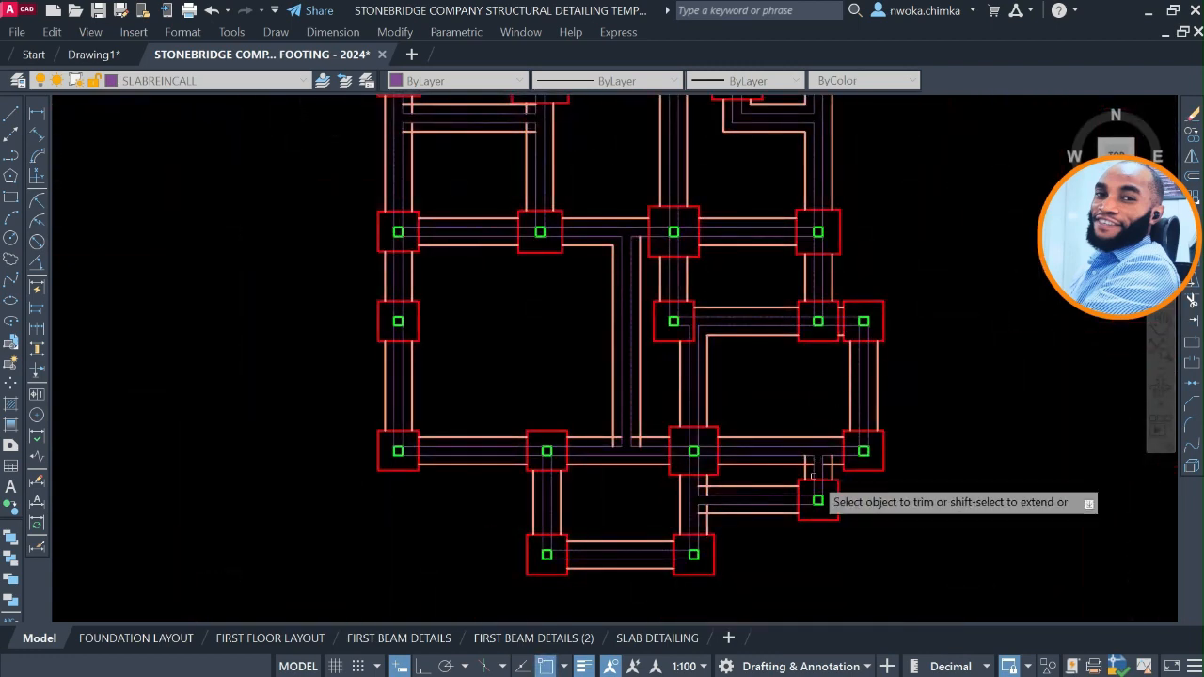
pyautogui.scroll(6, 813, 477)
pyautogui.moveTo(783, 446)
pyautogui.mouseDown()
pyautogui.moveTo(781, 397)
pyautogui.moveTo(721, 396)
pyautogui.mouseUp()
pyautogui.moveTo(962, 391); pyautogui.dragTo(916, 396)
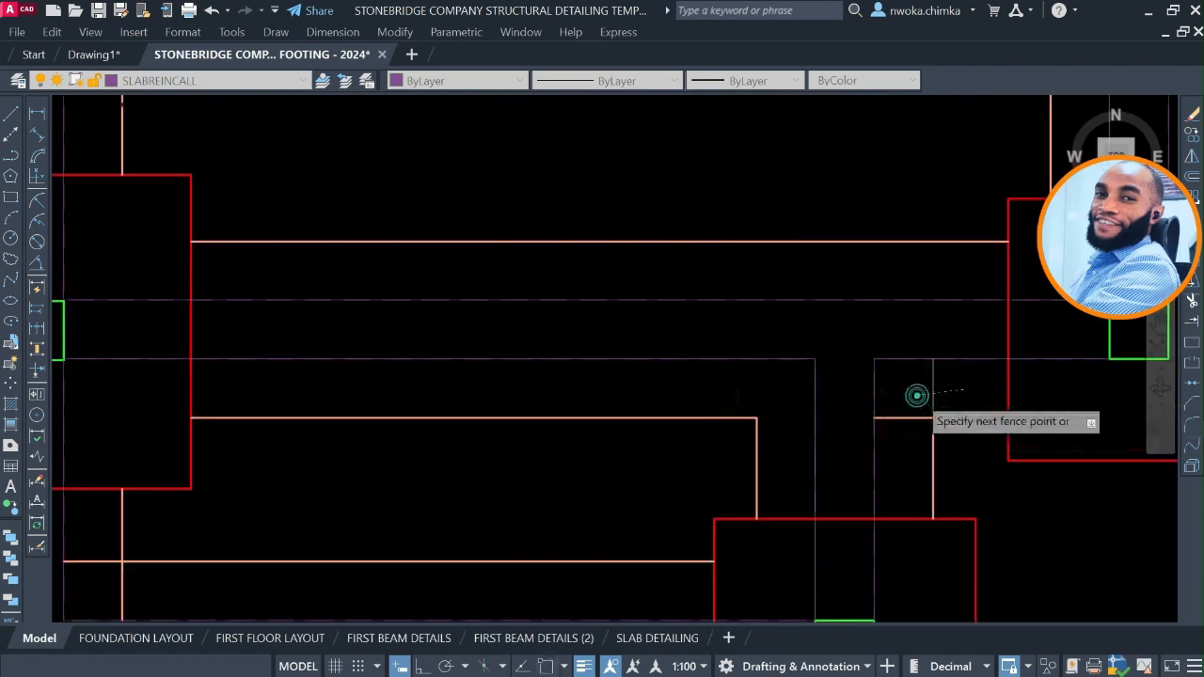
pyautogui.moveTo(898, 447); pyautogui.dragTo(902, 415)
pyautogui.scroll(-4, 901, 429)
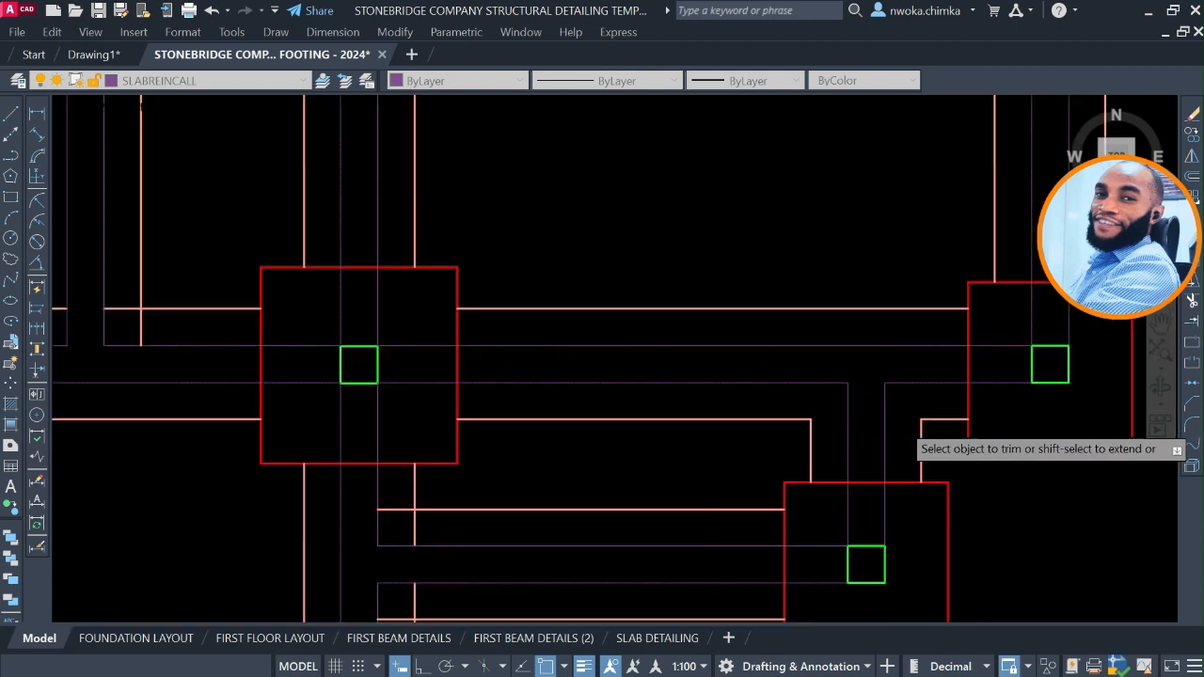
# Trim both corners where the southeast footing's horizontal strip meets the vertical strip below the fifth row's third footing.
pyautogui.scroll(1, 699, 424)
pyautogui.scroll(4, 665, 391)
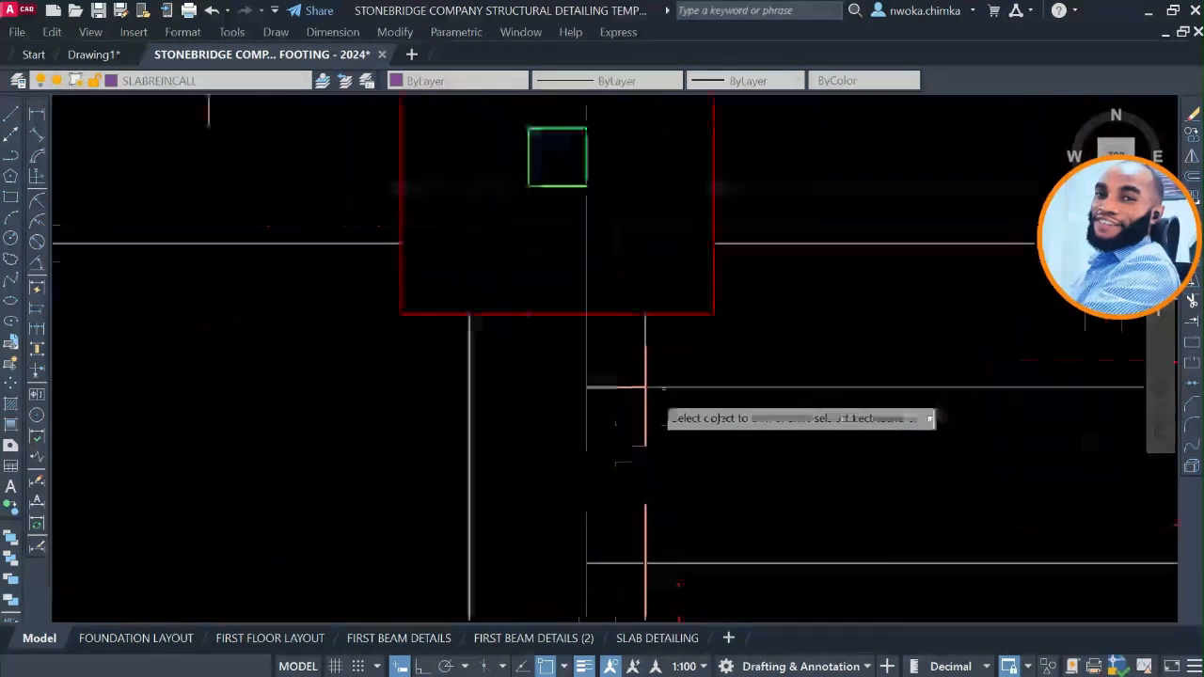
pyautogui.moveTo(612, 382)
pyautogui.mouseDown()
pyautogui.moveTo(615, 407)
pyautogui.moveTo(666, 426)
pyautogui.mouseUp()
pyautogui.scroll(-2, 666, 425)
pyautogui.scroll(2, 666, 475)
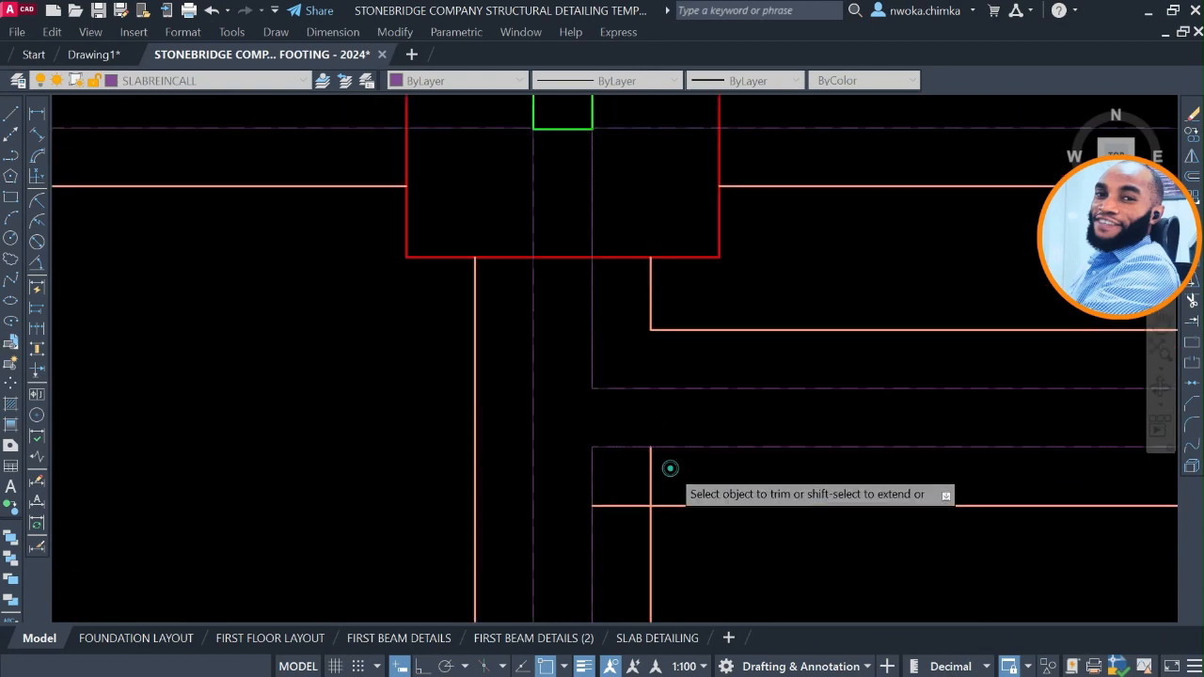
pyautogui.moveTo(669, 467)
pyautogui.mouseDown()
pyautogui.moveTo(628, 468)
pyautogui.moveTo(627, 513)
pyautogui.moveTo(636, 460)
pyautogui.mouseUp()
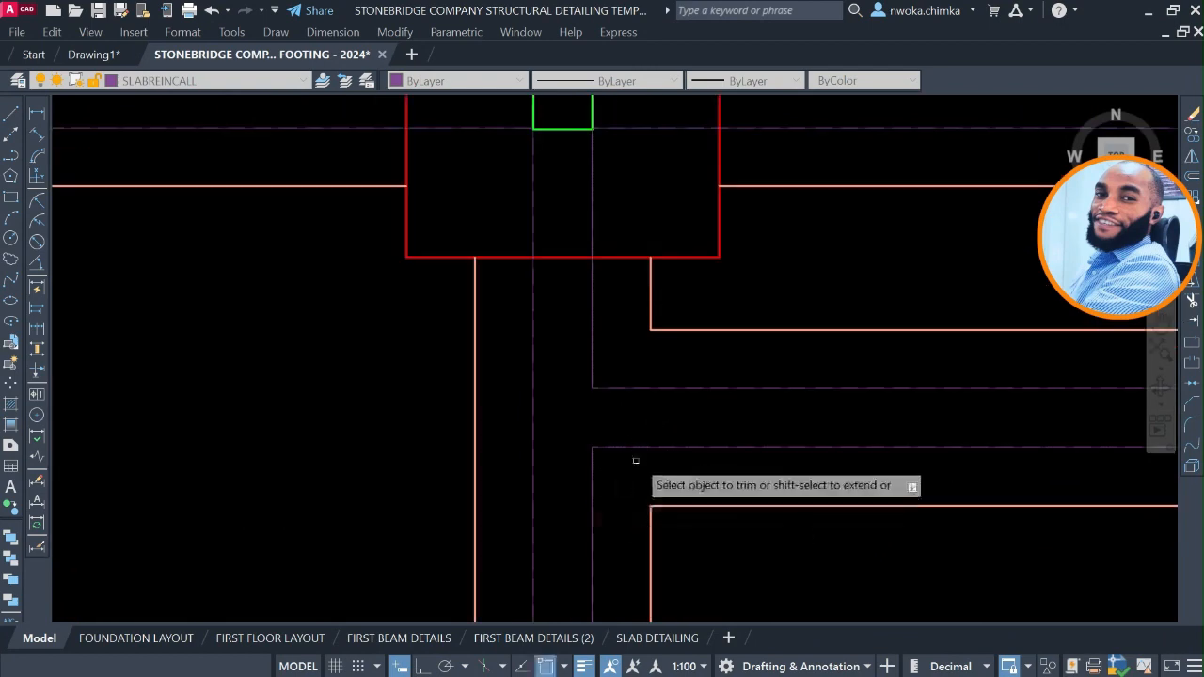
# Trim both corners where the long vertical strip meets the horizontal strip between the fifth row's second and third footings.
pyautogui.scroll(-4, 687, 367)
pyautogui.moveTo(502, 384); pyautogui.dragTo(658, 409, button='middle')
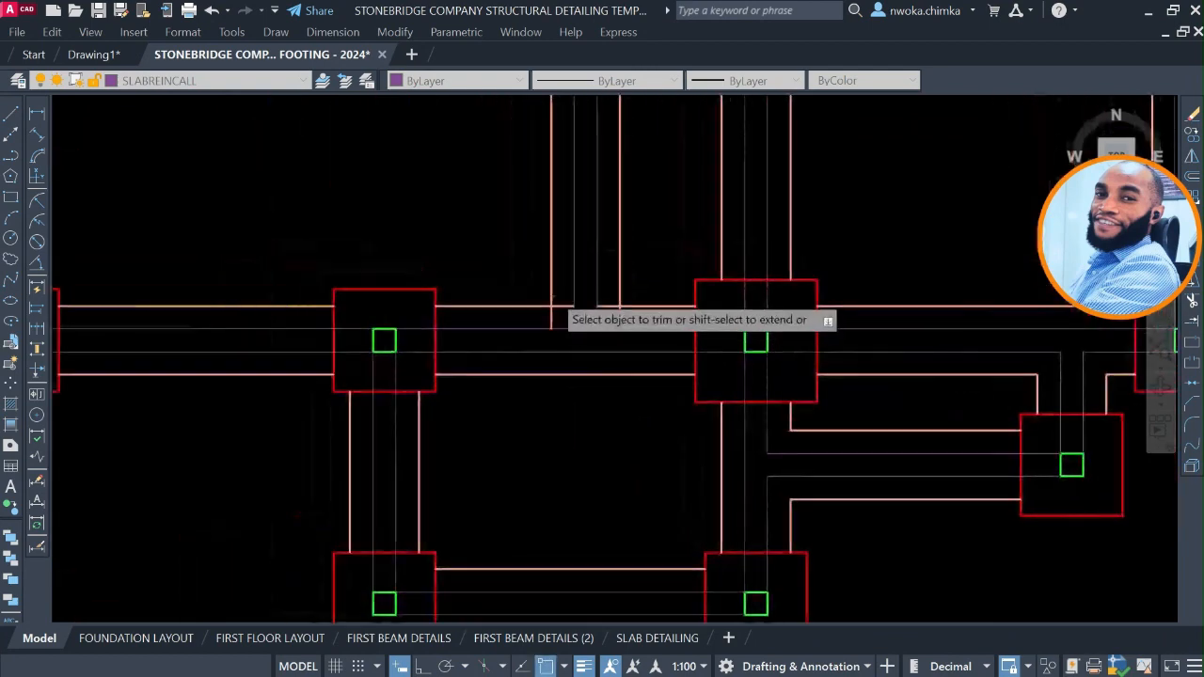
pyautogui.scroll(4, 553, 293)
pyautogui.moveTo(565, 295)
pyautogui.mouseDown()
pyautogui.moveTo(562, 346)
pyautogui.moveTo(523, 345)
pyautogui.mouseUp()
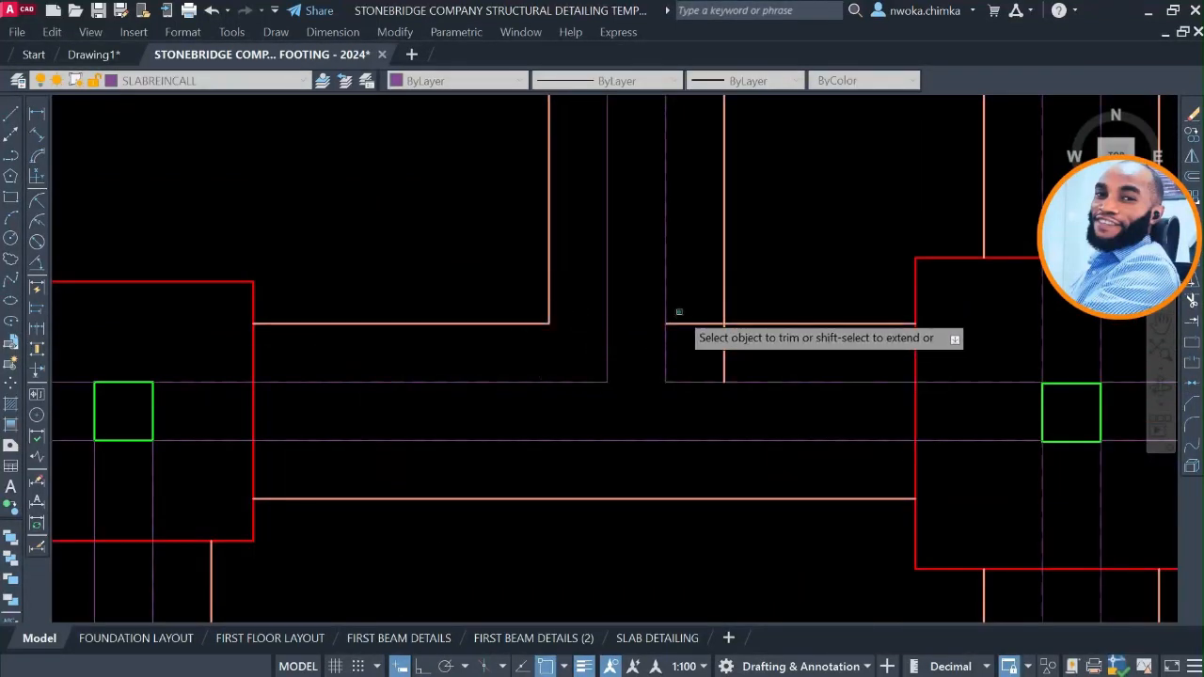
pyautogui.moveTo(680, 313)
pyautogui.mouseDown()
pyautogui.moveTo(700, 354)
pyautogui.moveTo(764, 356)
pyautogui.mouseUp()
# Trim the overlapping line ends of the short horizontal strip linking the vertical strips below the second row's first two footings, and end trimming.
pyautogui.scroll(-5, 764, 356)
pyautogui.moveTo(655, 481); pyautogui.dragTo(681, 607, button='middle')
pyautogui.moveTo(691, 328); pyautogui.dragTo(685, 500, button='middle')
pyautogui.moveTo(609, 352); pyautogui.dragTo(622, 524, button='middle')
pyautogui.scroll(5, 438, 395)
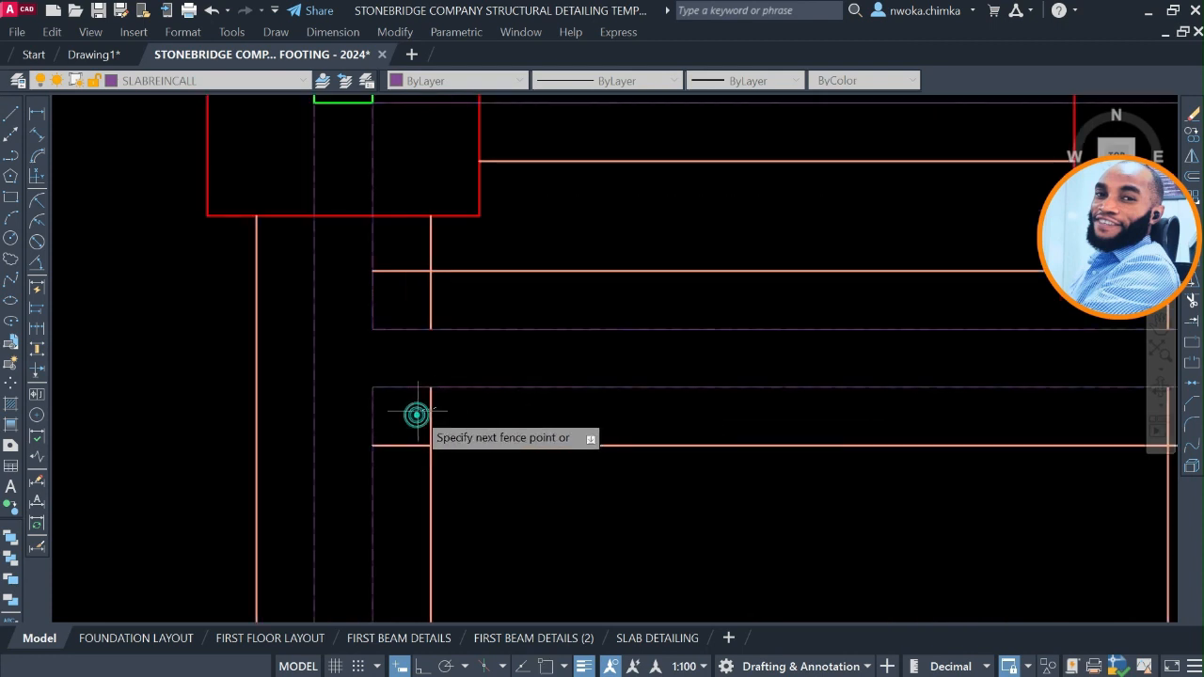
pyautogui.moveTo(417, 414); pyautogui.dragTo(410, 470)
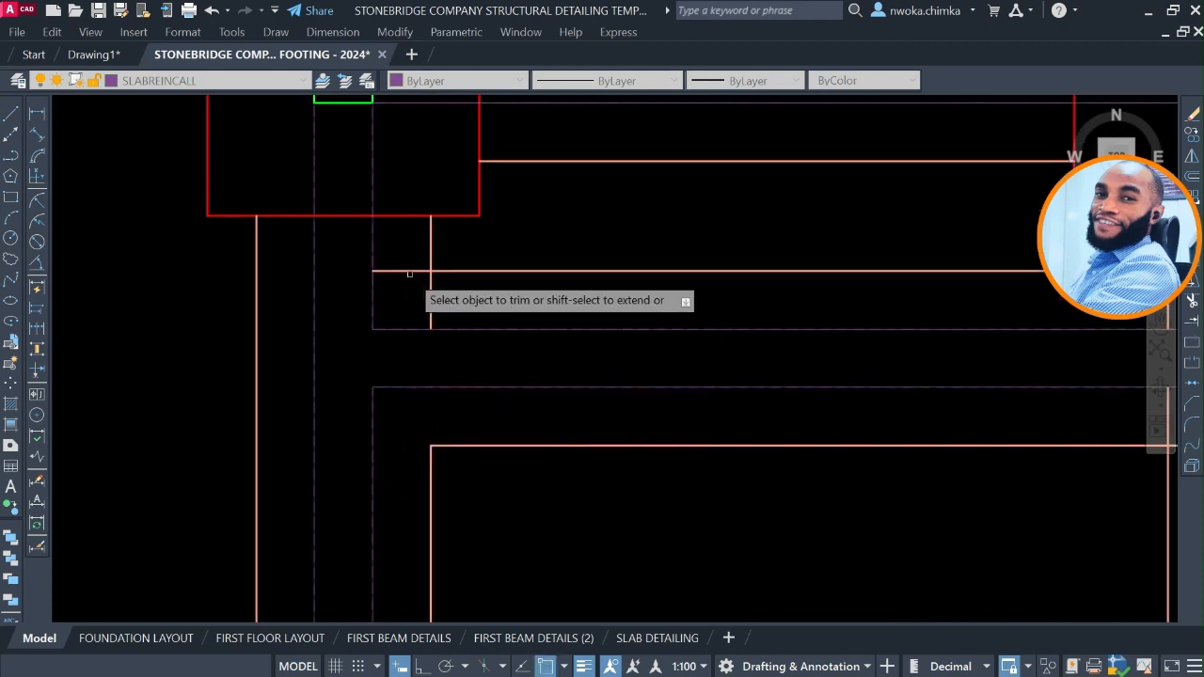
pyautogui.moveTo(409, 274); pyautogui.dragTo(402, 243)
pyautogui.moveTo(421, 295)
pyautogui.mouseDown()
pyautogui.moveTo(468, 303)
pyautogui.moveTo(505, 280)
pyautogui.mouseUp()
pyautogui.scroll(-6, 548, 262)
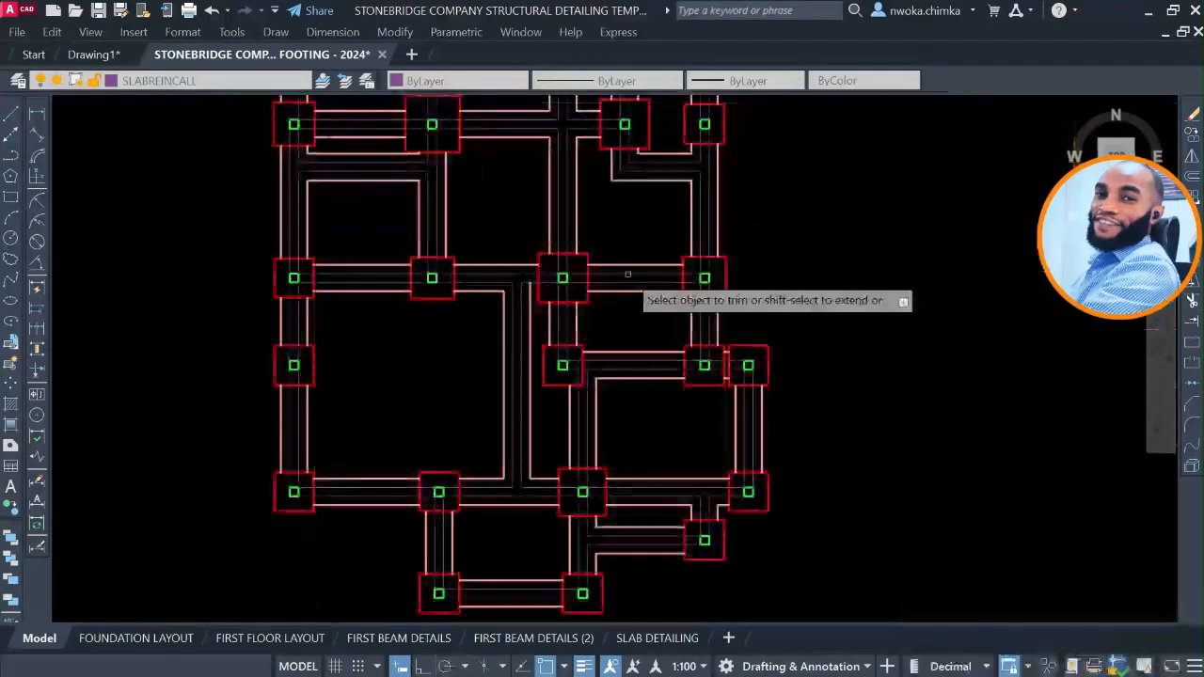
pyautogui.moveTo(605, 261); pyautogui.dragTo(622, 366, button='middle')
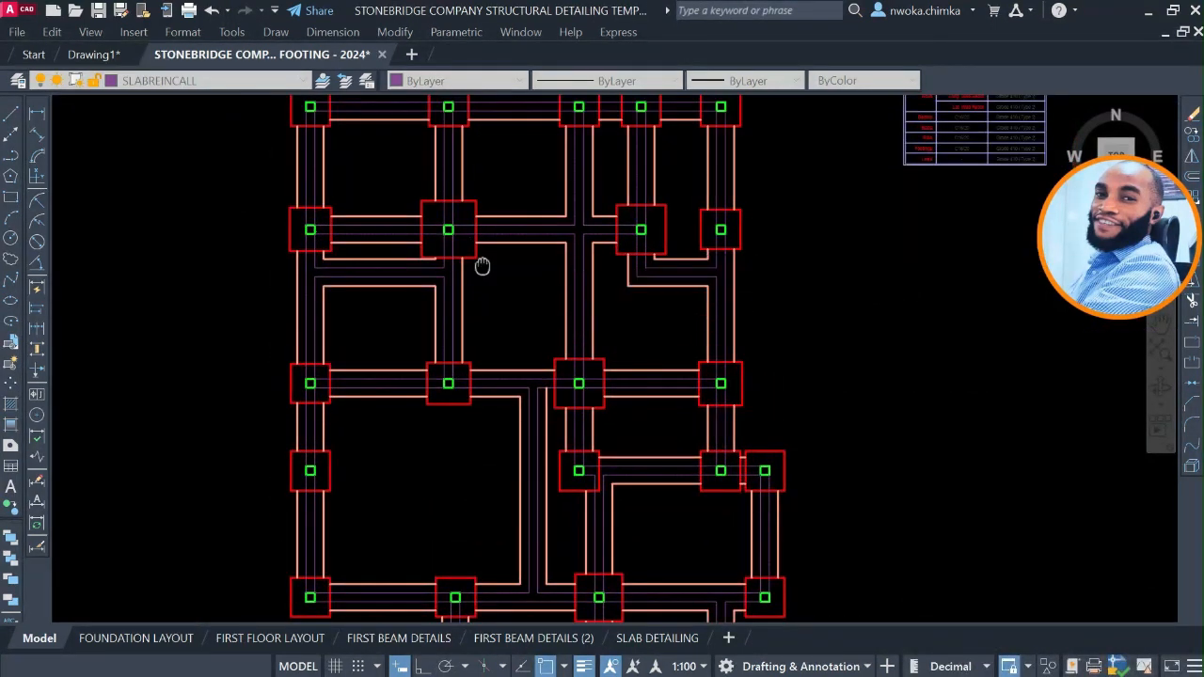
pyautogui.moveTo(482, 266); pyautogui.dragTo(502, 329, button='middle')
pyautogui.scroll(-2, 534, 236)
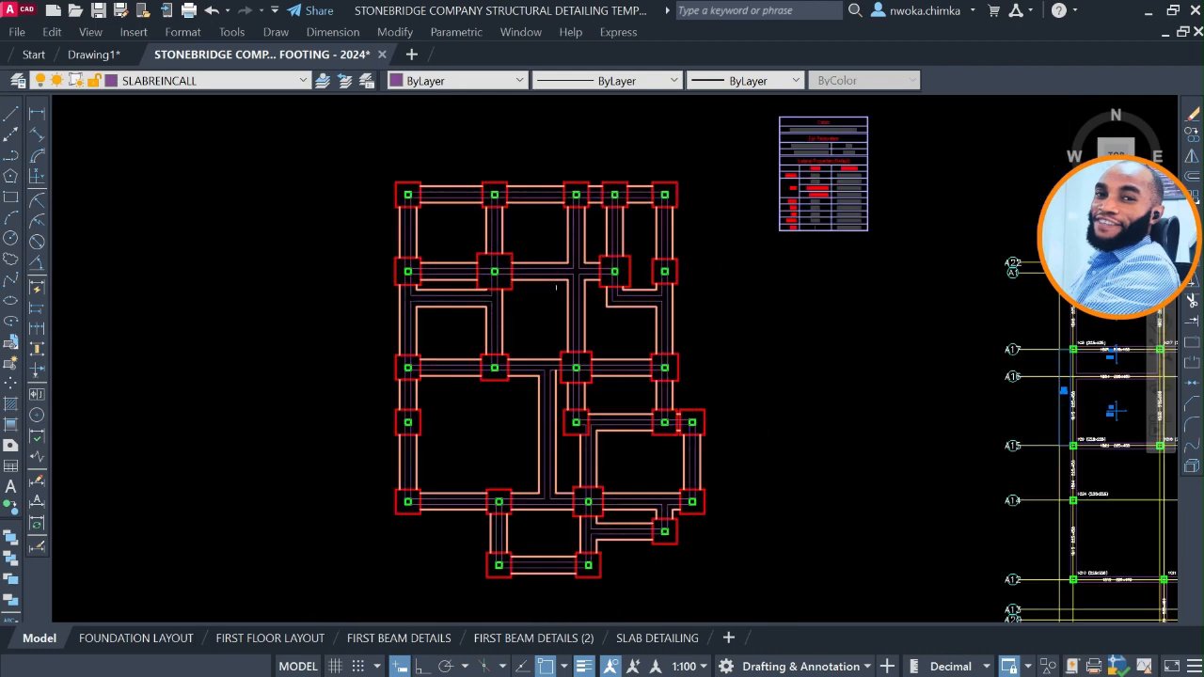
# Compare the trimmed foundation plan with the original footing plan in Drawing1.
pyautogui.scroll(2, 542, 416)
pyautogui.scroll(-2, 549, 383)
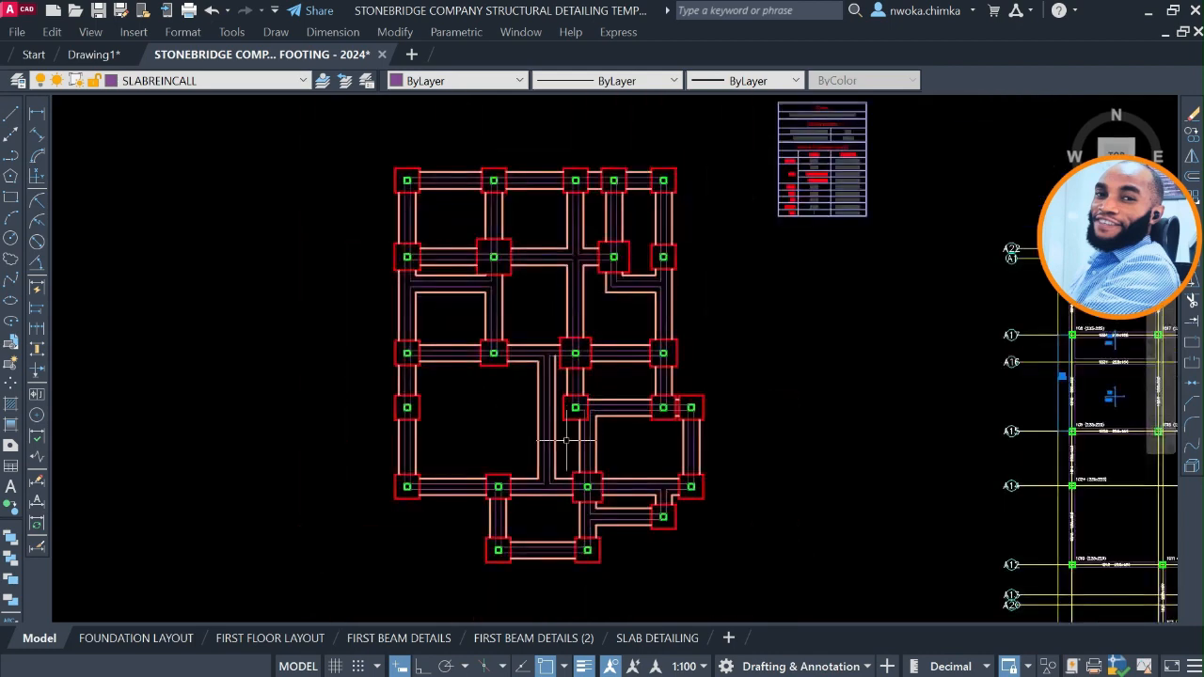
pyautogui.scroll(-2, 583, 444)
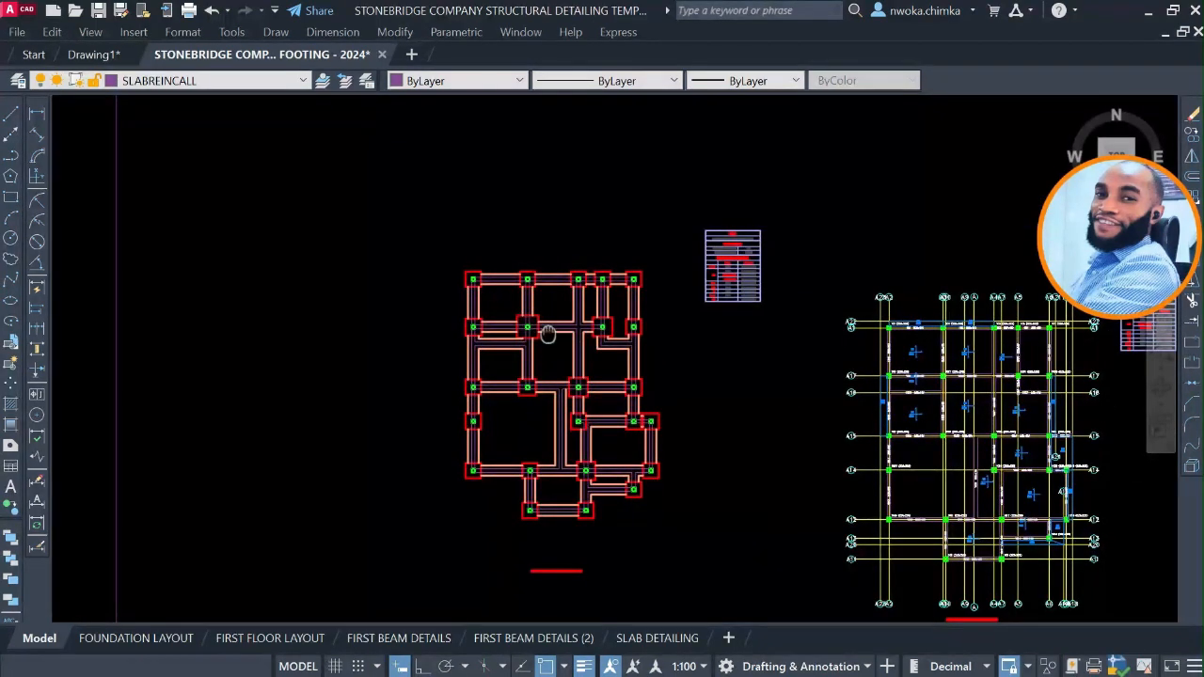
pyautogui.moveTo(548, 334); pyautogui.dragTo(645, 573, button='middle')
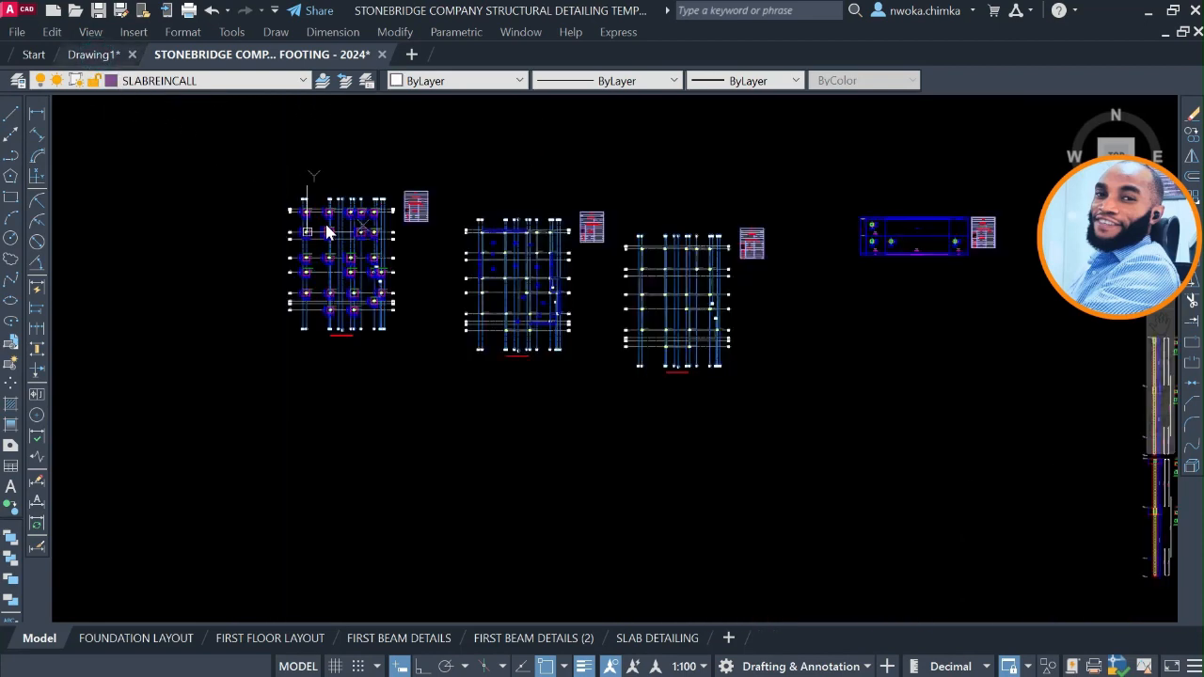
pyautogui.scroll(8, 377, 282)
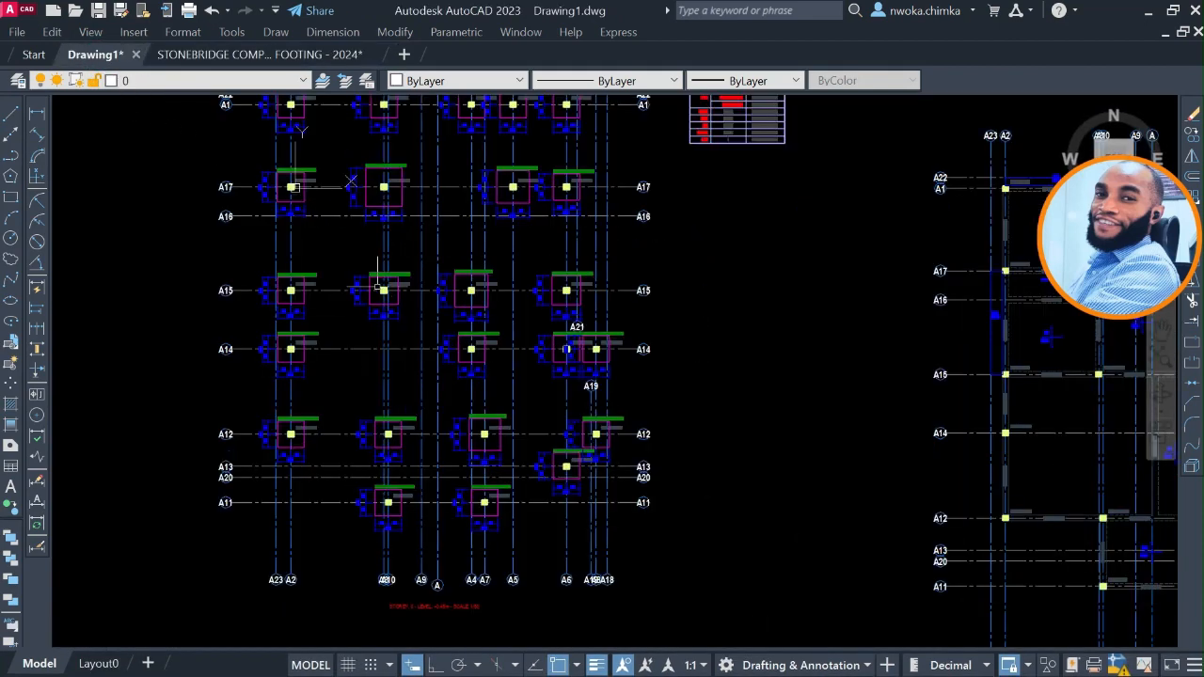
pyautogui.moveTo(378, 288); pyautogui.dragTo(449, 327, button='middle')
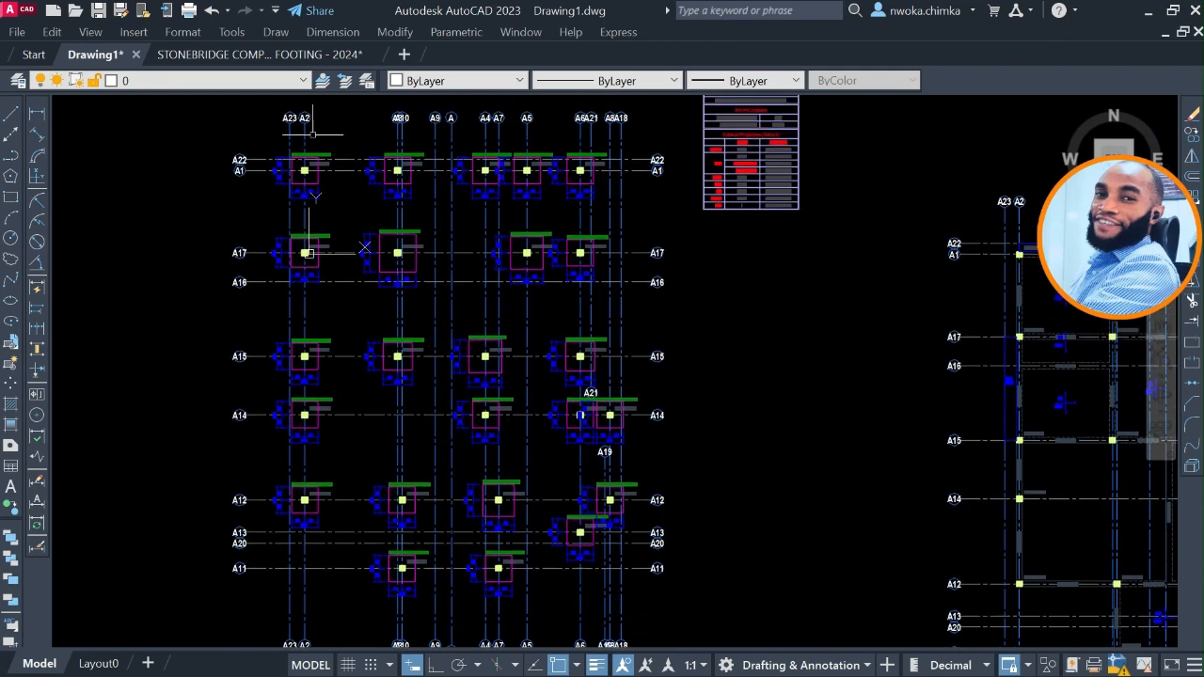
pyautogui.click(275, 54)
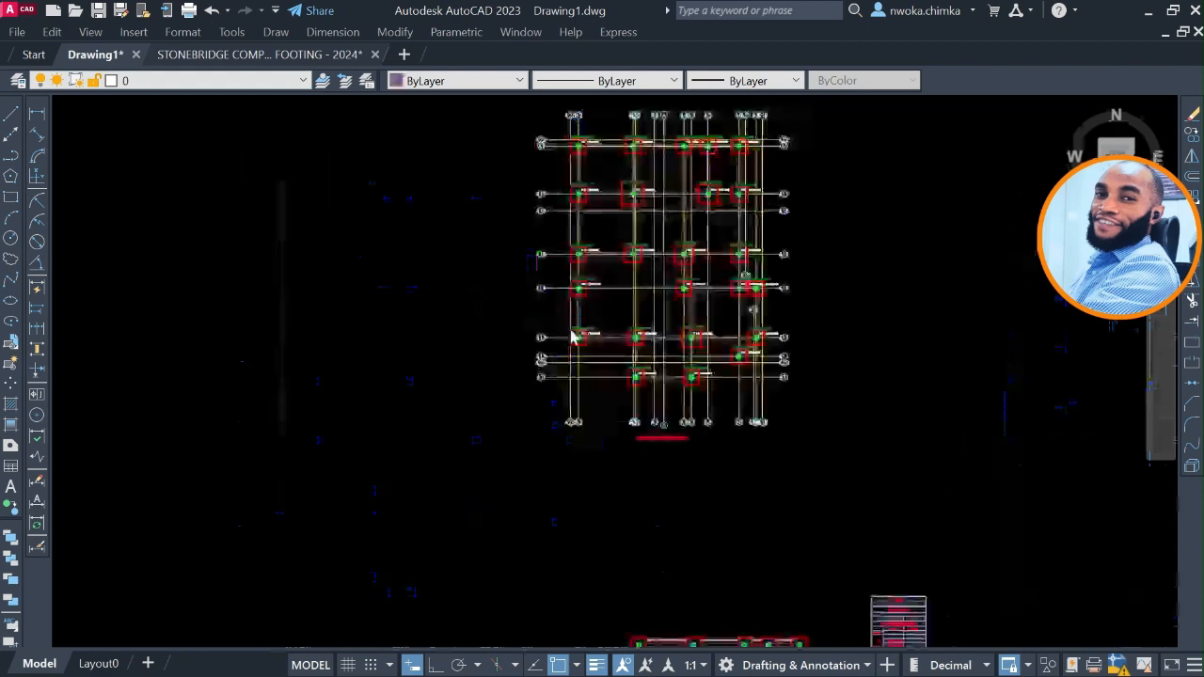
pyautogui.scroll(-2, 847, 400)
pyautogui.moveTo(847, 413); pyautogui.dragTo(774, 207, button='middle')
pyautogui.scroll(4, 686, 352)
pyautogui.scroll(2, 729, 307)
pyautogui.moveTo(738, 263); pyautogui.dragTo(659, 363, button='middle')
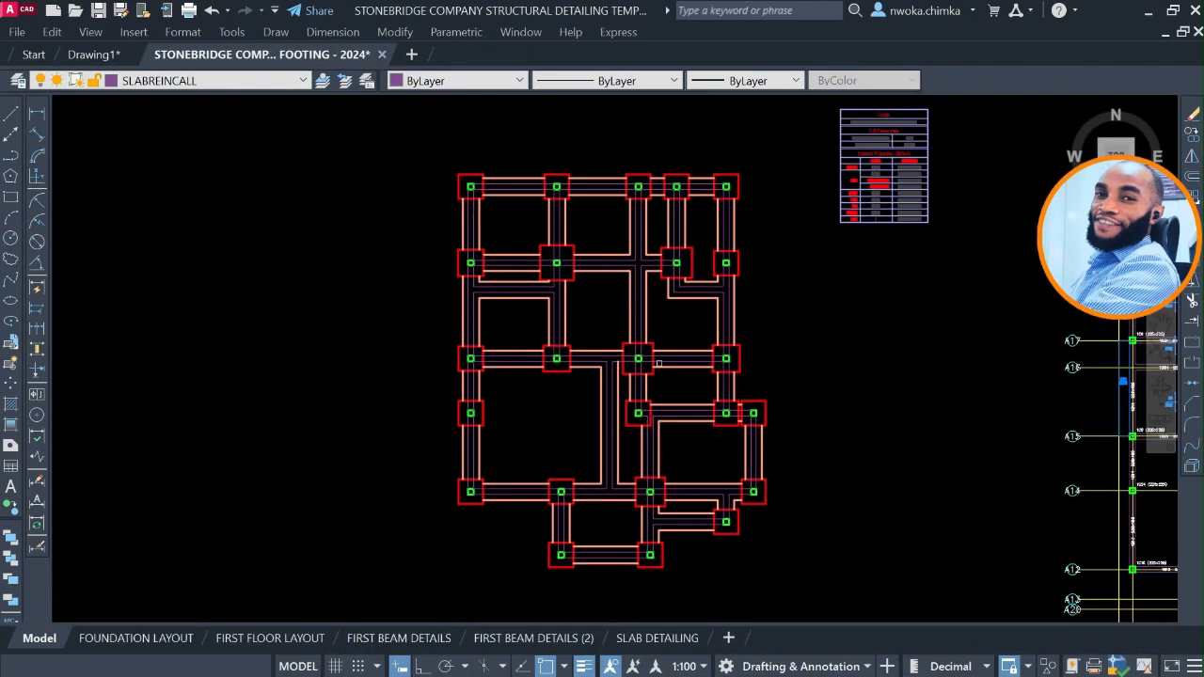
pyautogui.scroll(2, 662, 286)
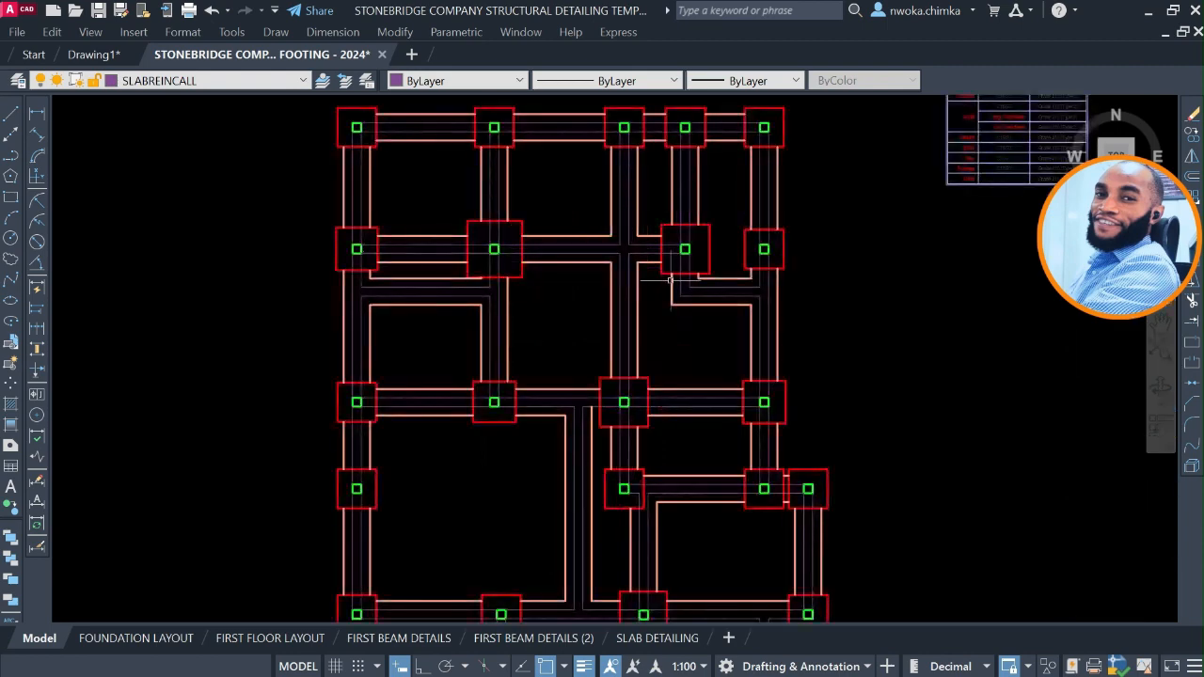
pyautogui.scroll(-5, 673, 279)
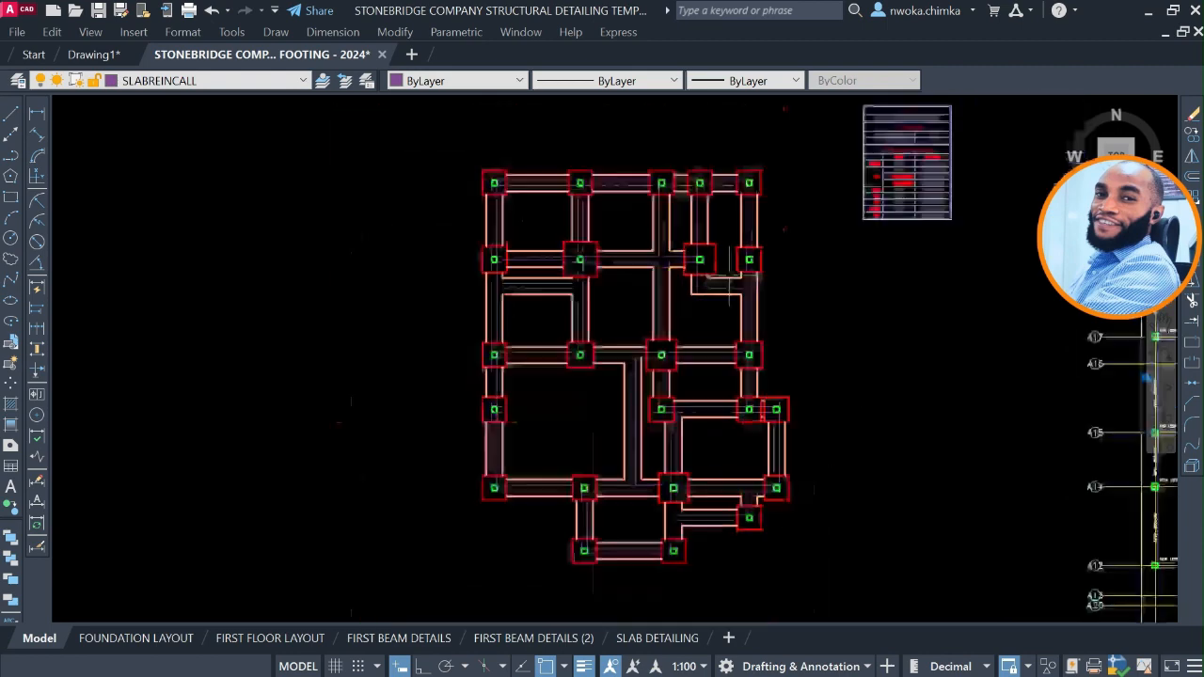
# Examine the grid lines, axis bubbles and dimensions on the finished sample foundation layout sheet.
pyautogui.moveTo(684, 286)
pyautogui.mouseDown(button='middle')
pyautogui.moveTo(707, 303)
pyautogui.moveTo(949, 262)
pyautogui.mouseUp(button='middle')
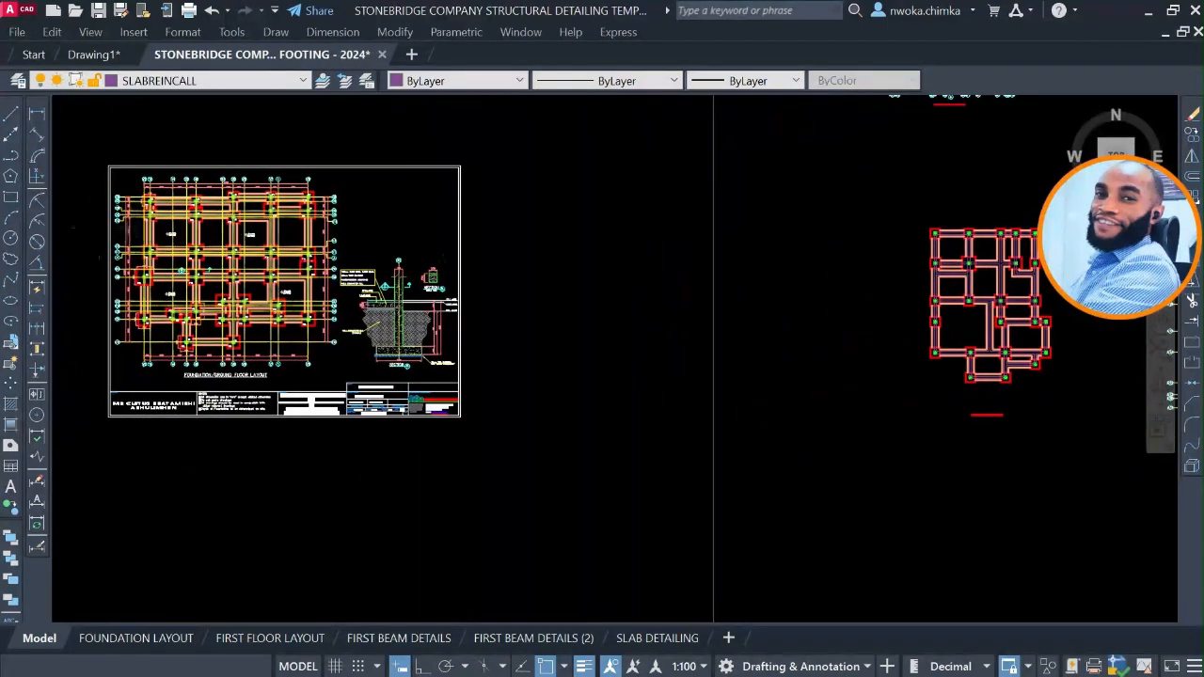
pyautogui.scroll(5, 132, 233)
pyautogui.moveTo(330, 213); pyautogui.dragTo(352, 321, button='middle')
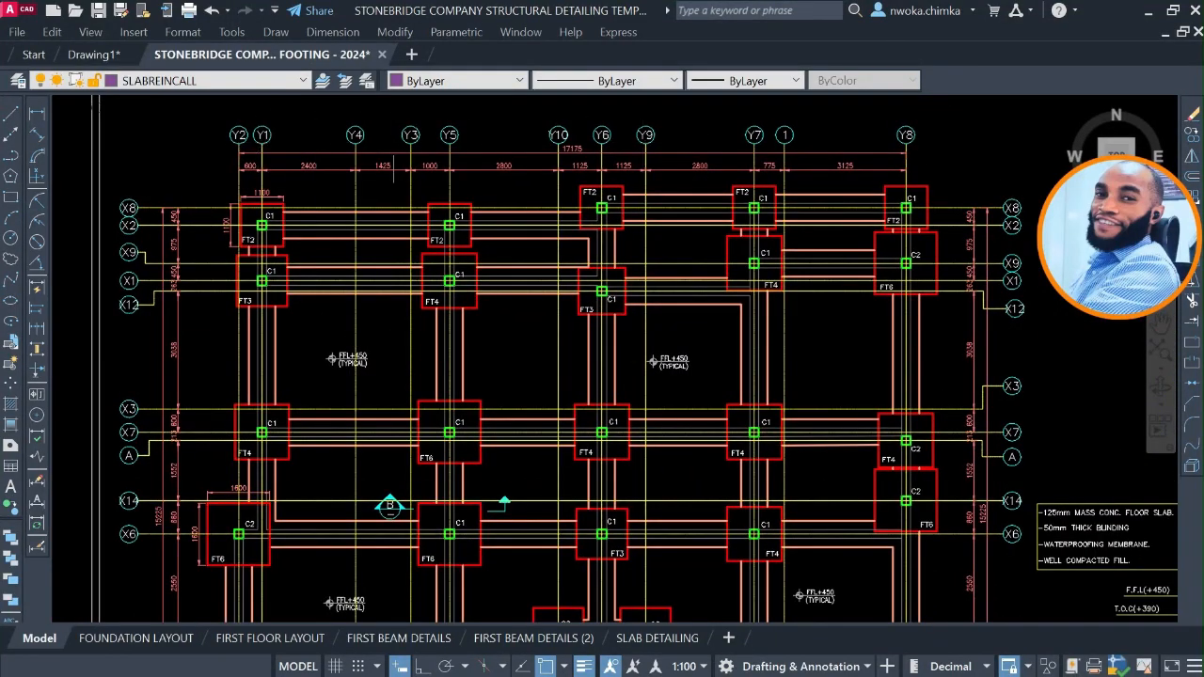
pyautogui.scroll(2, 260, 152)
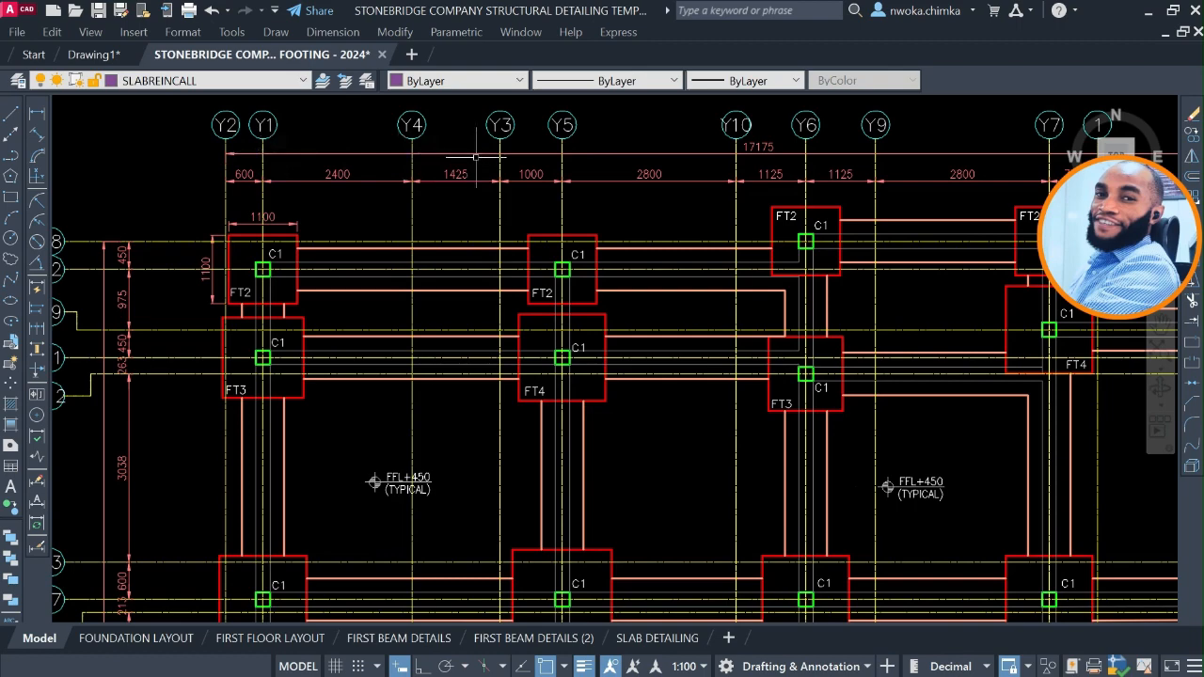
pyautogui.scroll(-4, 340, 223)
pyautogui.scroll(-4, 434, 270)
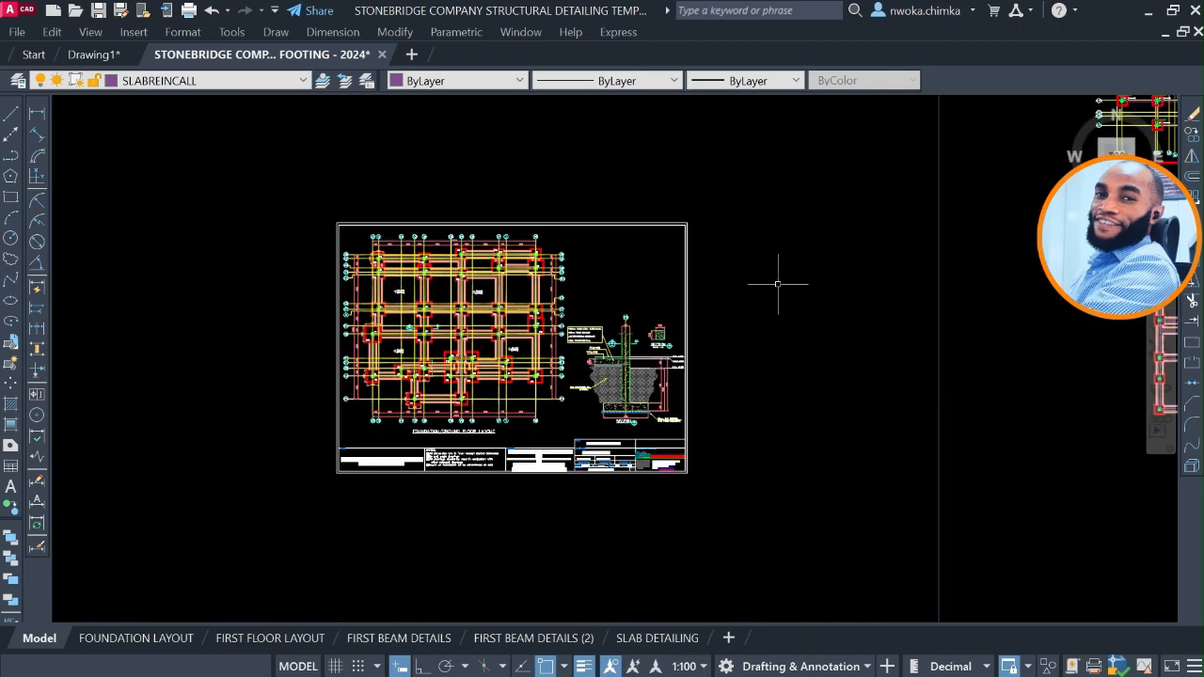
# Select the horizontal and vertical axis lines with their west and south bubbles on the untrimmed footing plan.
pyautogui.moveTo(776, 287); pyautogui.dragTo(373, 425, button='middle')
pyautogui.moveTo(693, 216); pyautogui.dragTo(624, 325, button='middle')
pyautogui.scroll(5, 752, 197)
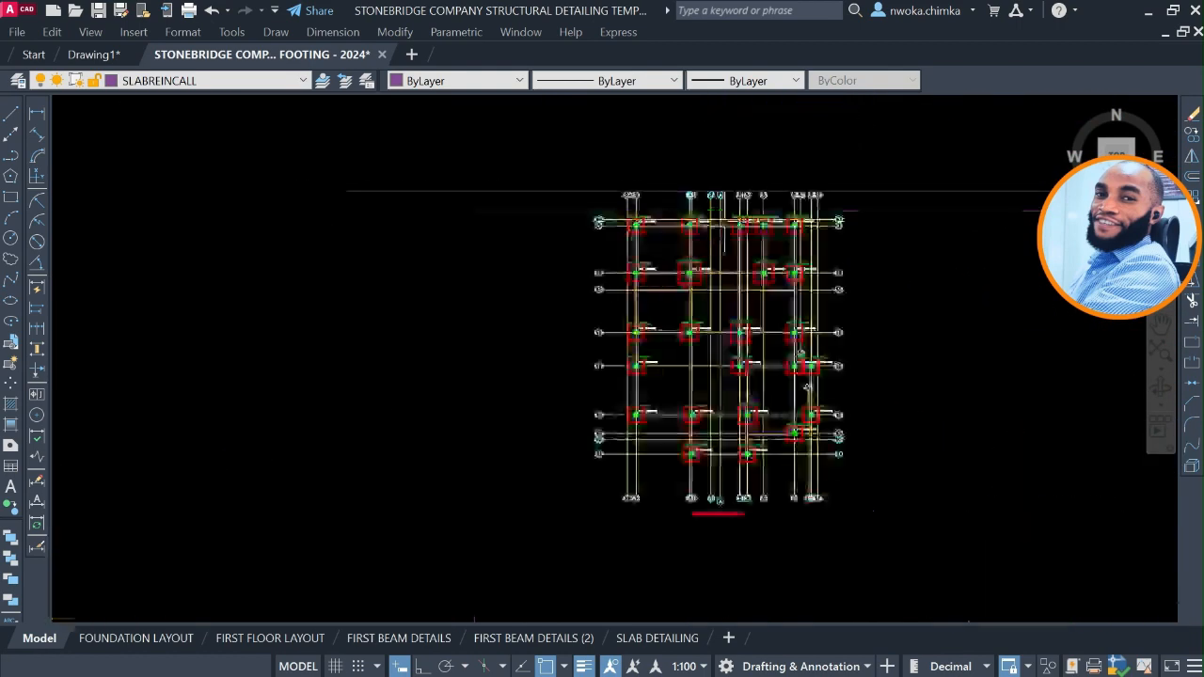
pyautogui.scroll(-2, 515, 174)
pyautogui.scroll(4, 483, 160)
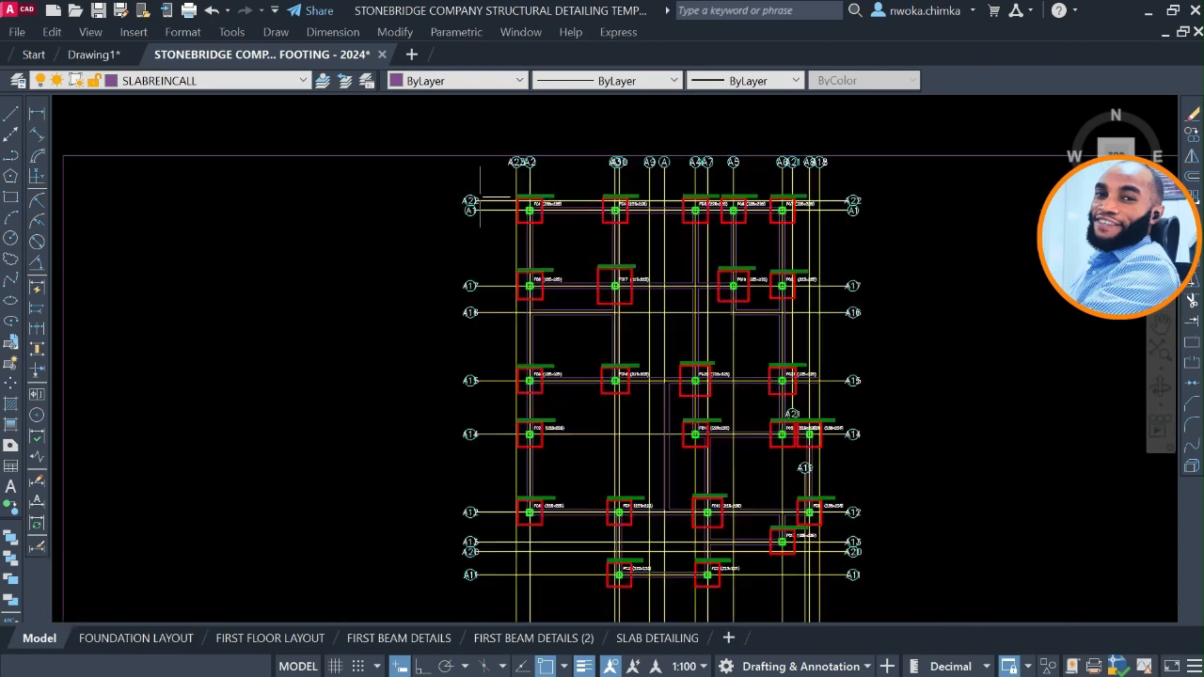
pyautogui.click(499, 179)
pyautogui.scroll(-3, 498, 178)
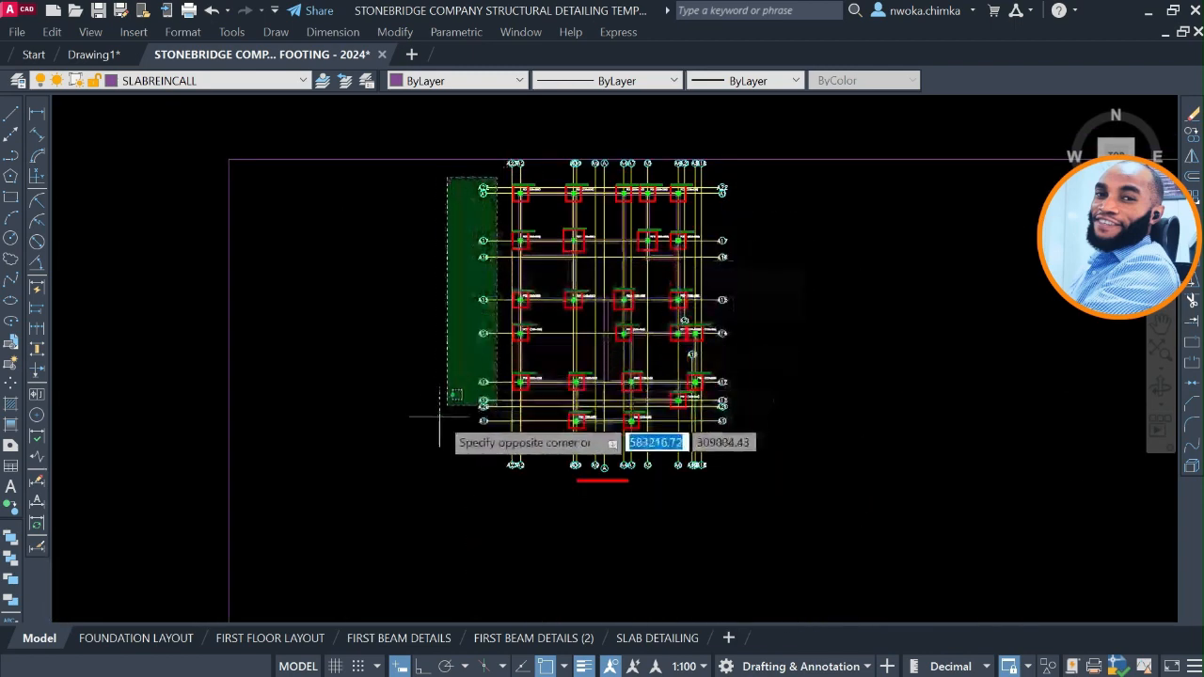
pyautogui.click(411, 444)
pyautogui.scroll(2, 568, 461)
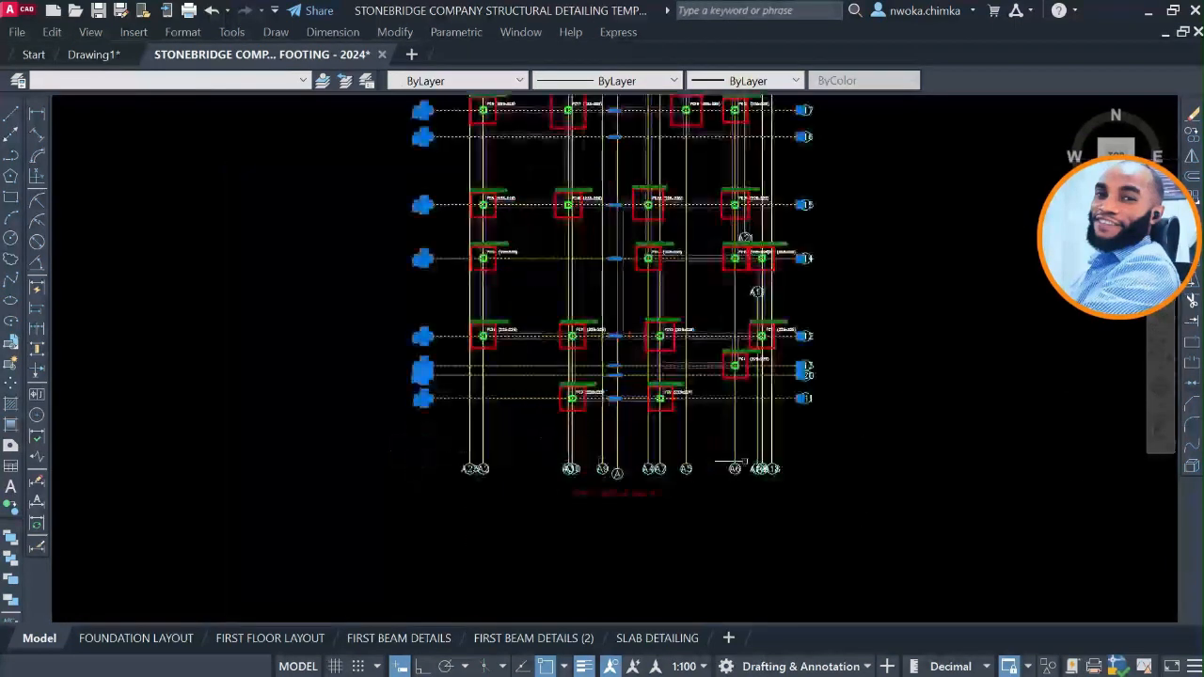
pyautogui.click(807, 449)
pyautogui.click(386, 485)
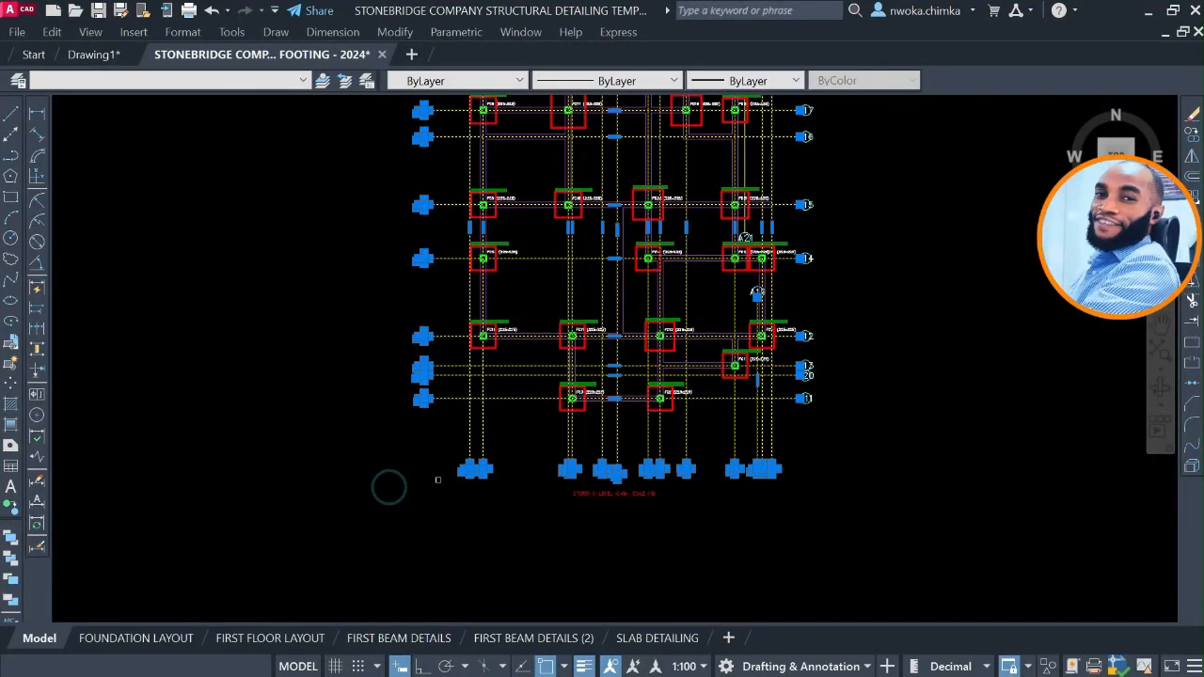
# Extend the axis selection to the bubbles along the east and north sides of the untrimmed footing plan.
pyautogui.scroll(-3, 484, 508)
pyautogui.scroll(5, 635, 364)
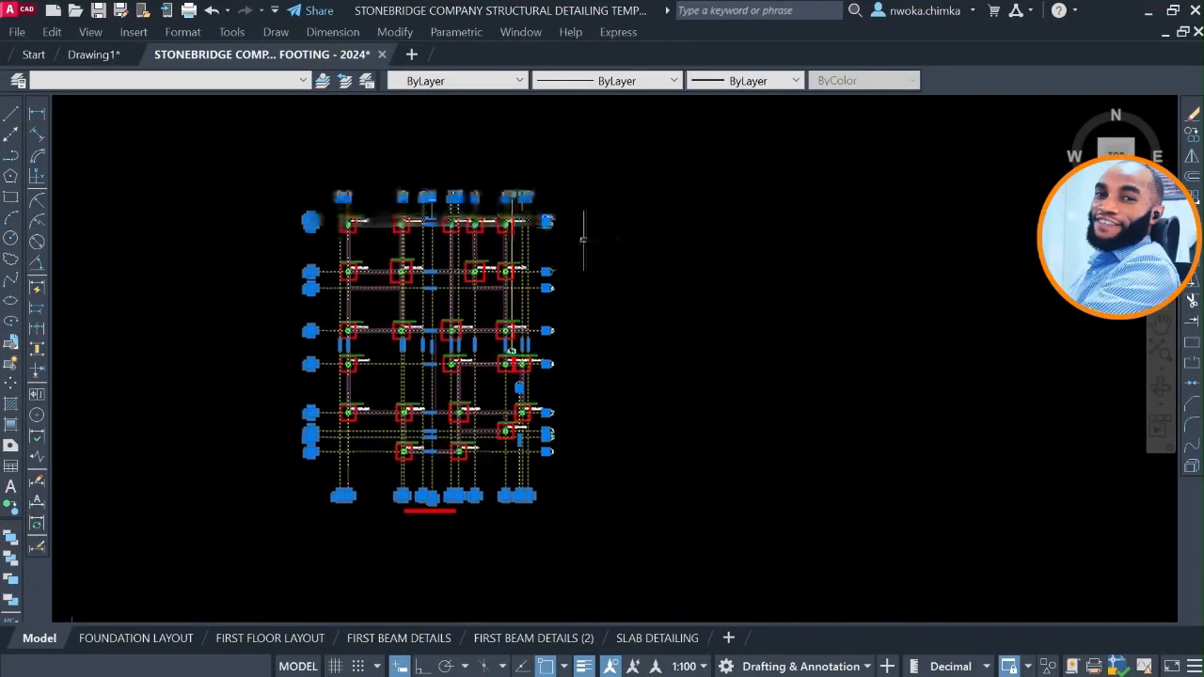
pyautogui.click(565, 186)
pyautogui.scroll(-3, 557, 296)
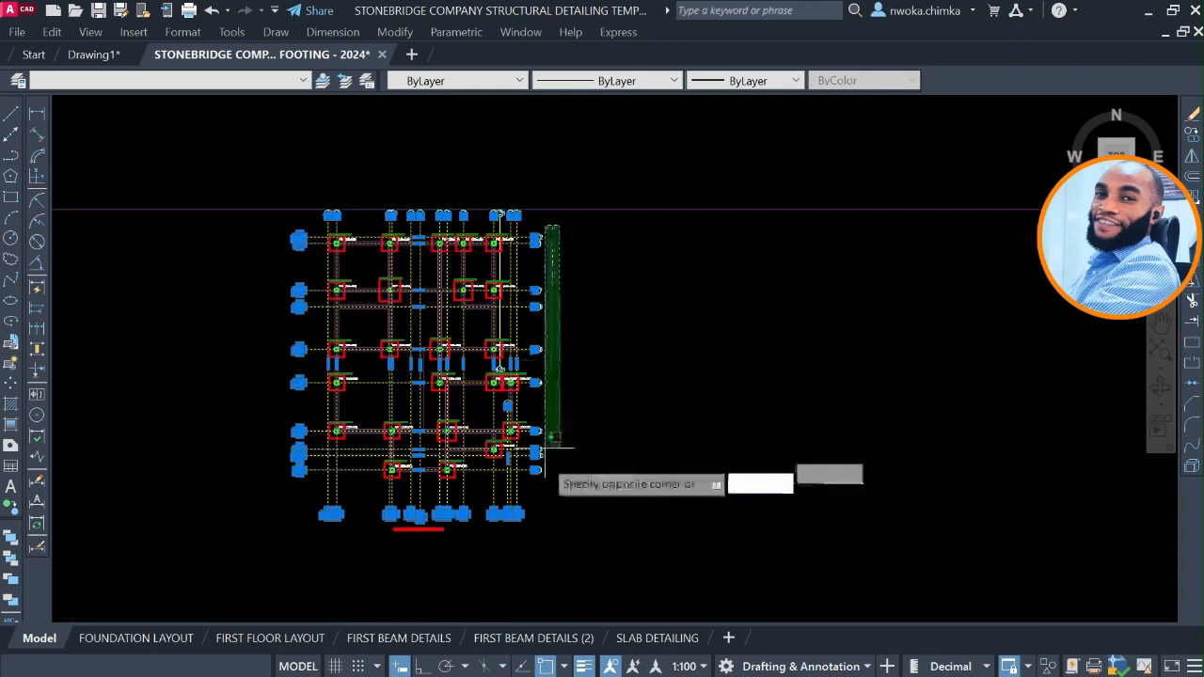
pyautogui.click(533, 487)
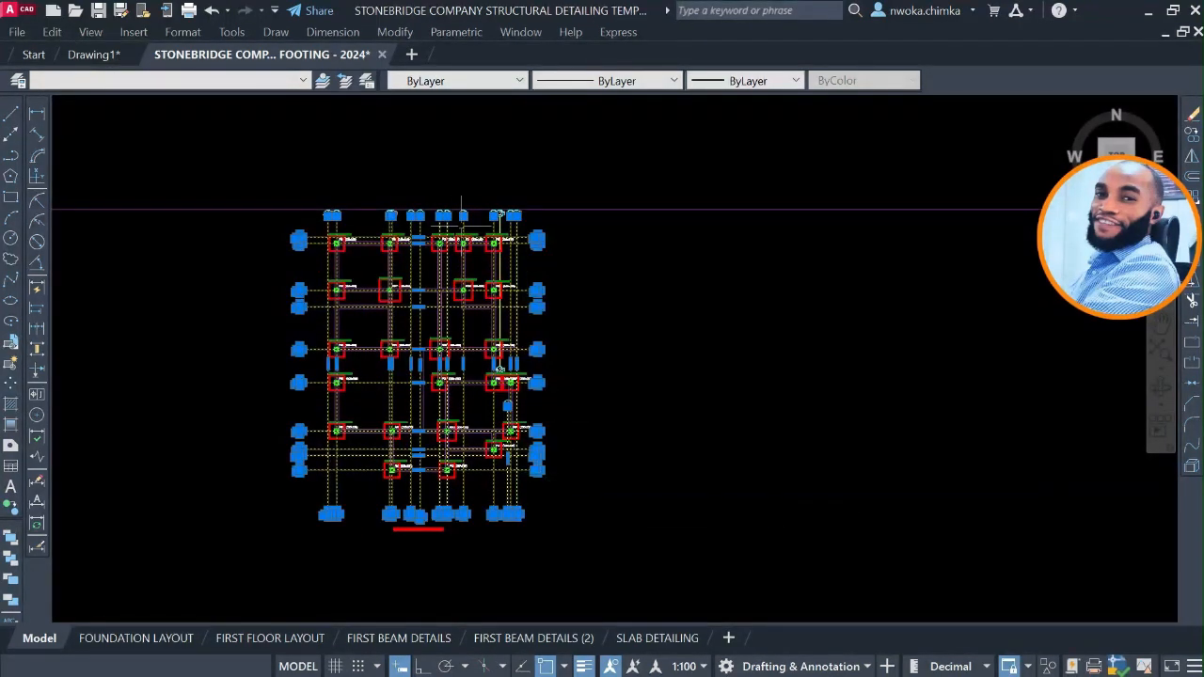
pyautogui.scroll(-5, 461, 208)
pyautogui.scroll(2, 439, 387)
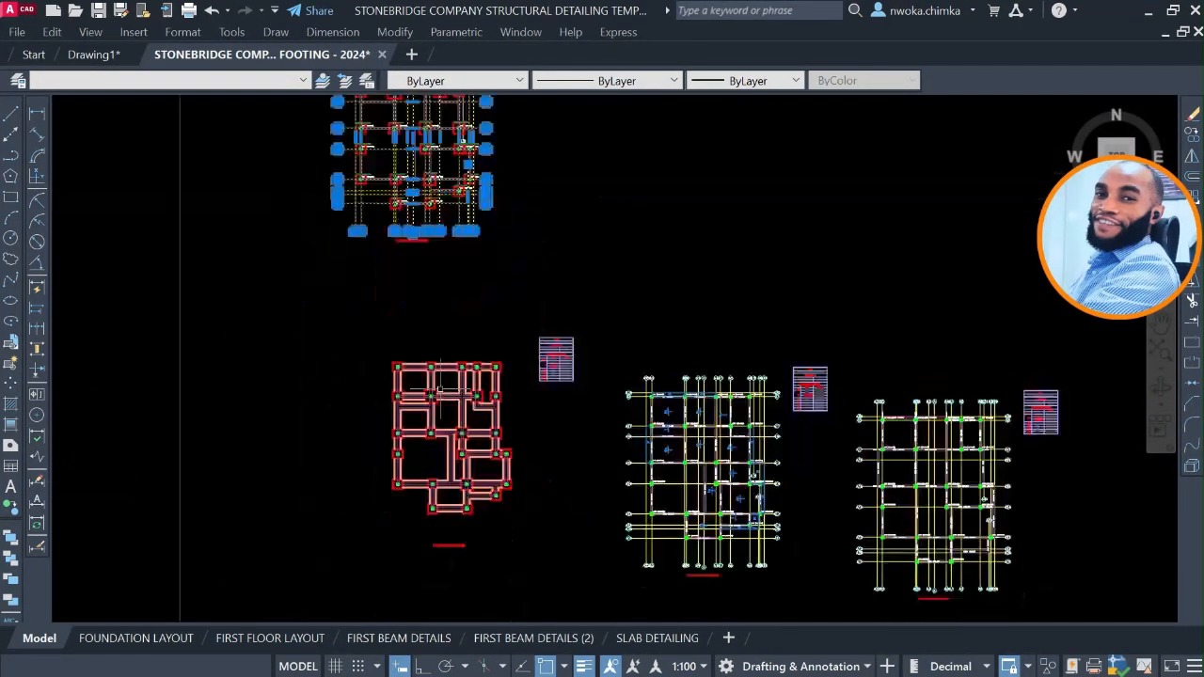
pyautogui.scroll(2, 438, 388)
pyautogui.scroll(-2, 469, 330)
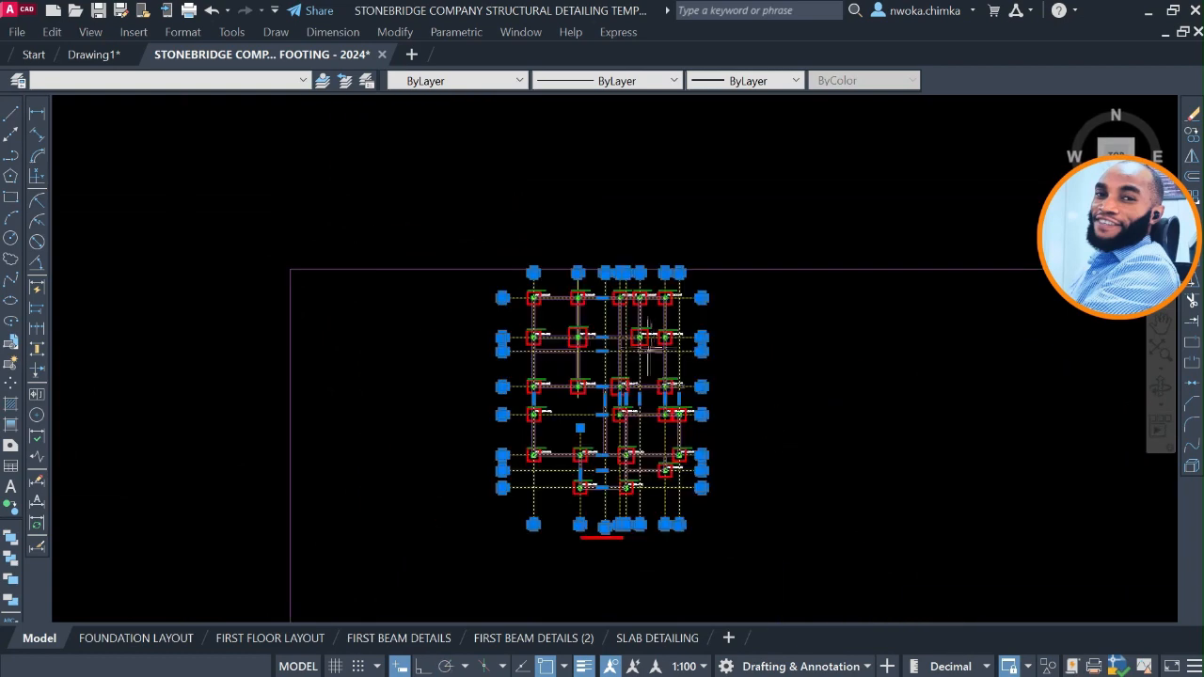
pyautogui.scroll(2, 578, 299)
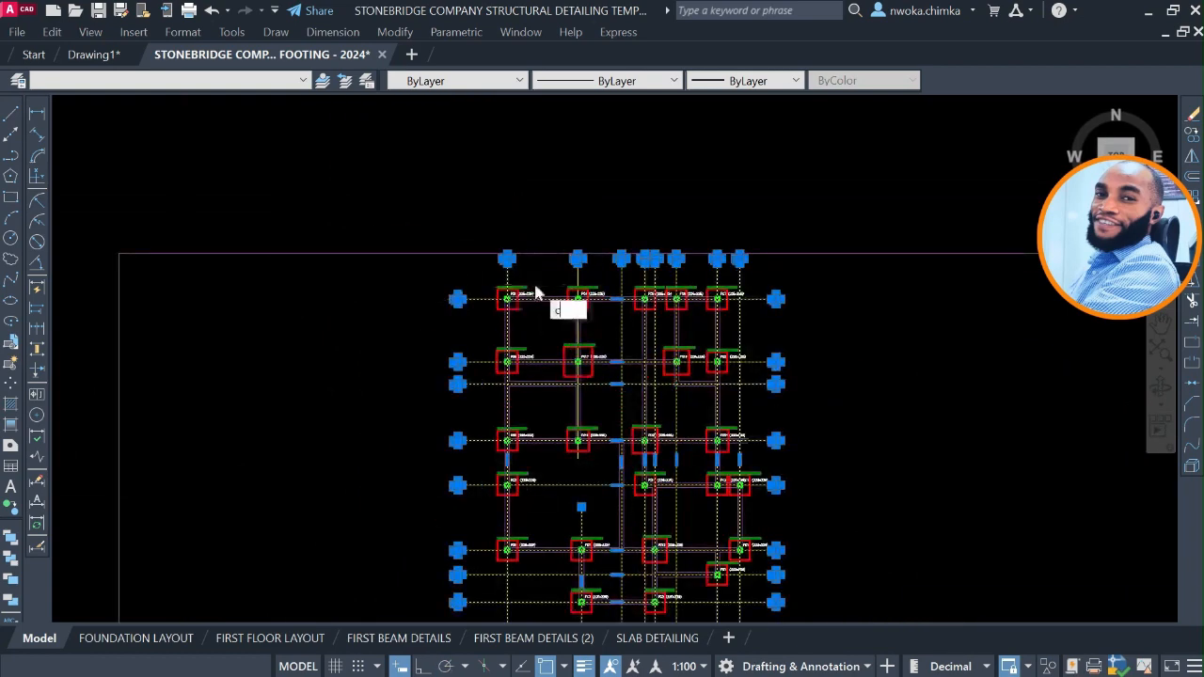
# Copy the selected axis grid from column FC1's northwest corner to the matching corner column of the trimmed foundation plan.
pyautogui.write('o')
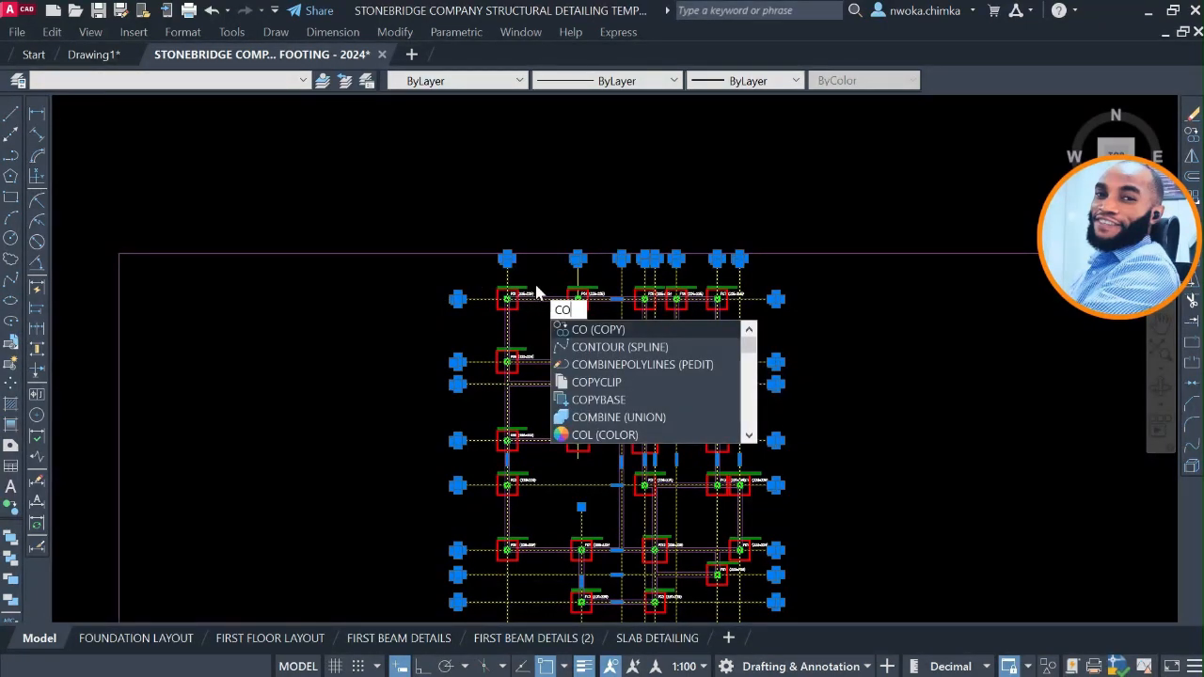
pyautogui.press('Return')
pyautogui.scroll(8, 534, 268)
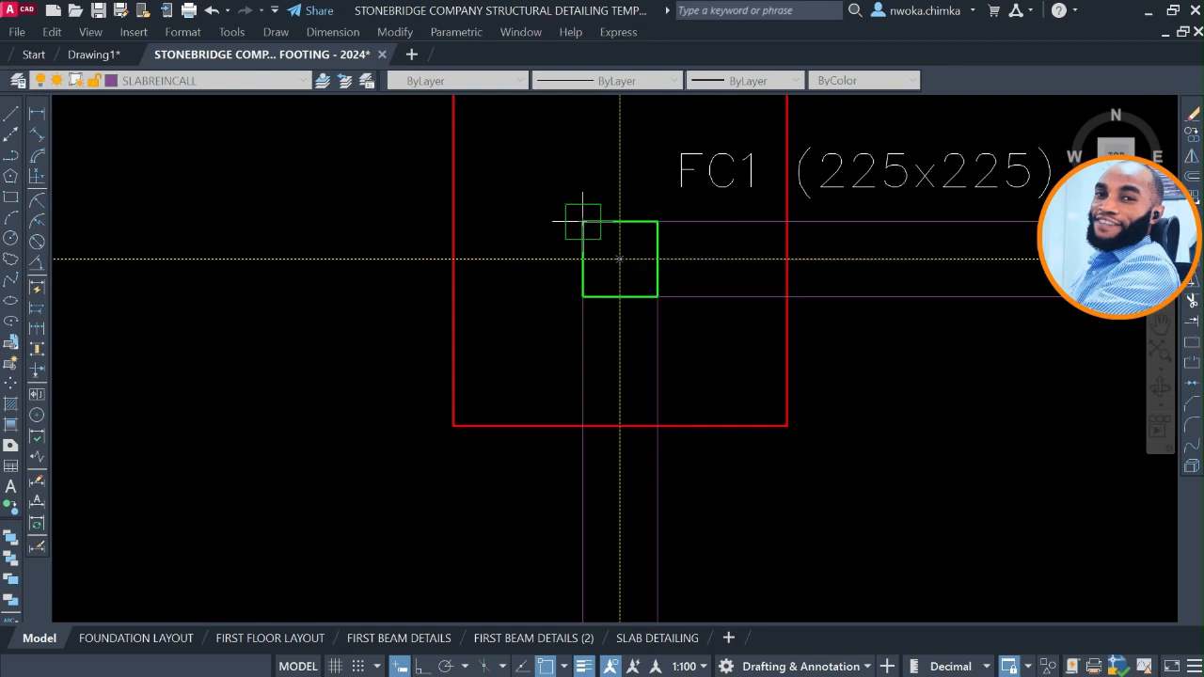
pyautogui.click(579, 224)
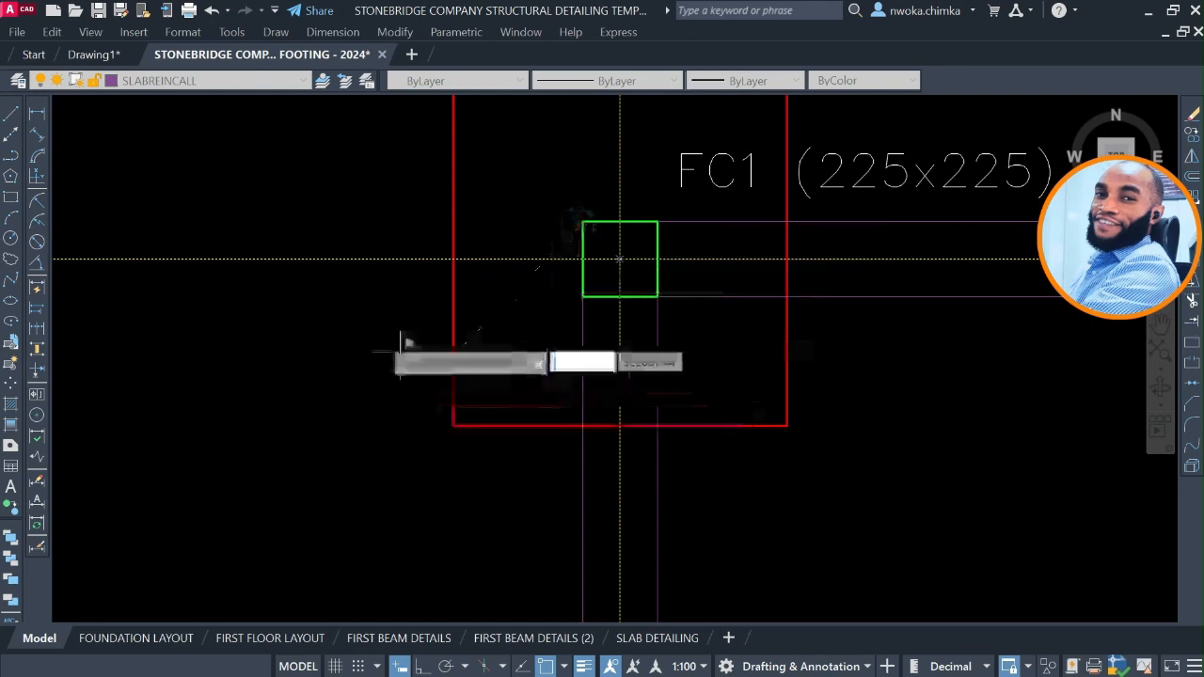
pyautogui.scroll(-8, 410, 263)
pyautogui.scroll(-6, 411, 252)
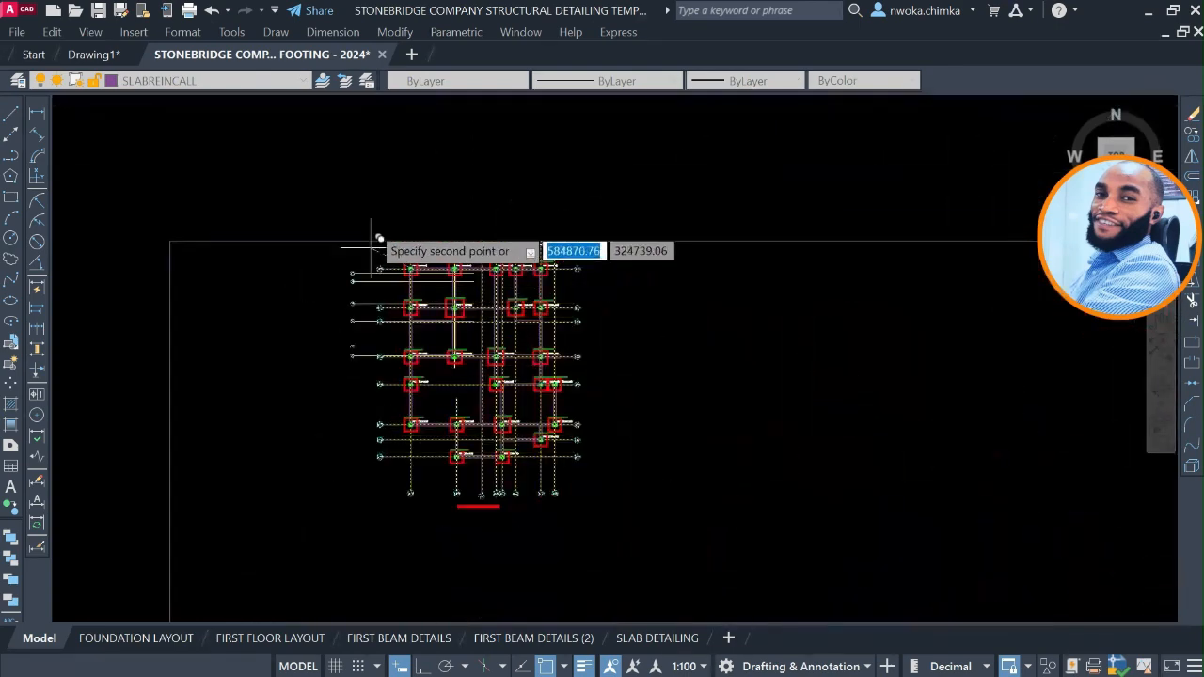
pyautogui.scroll(3, 468, 387)
pyautogui.scroll(6, 467, 388)
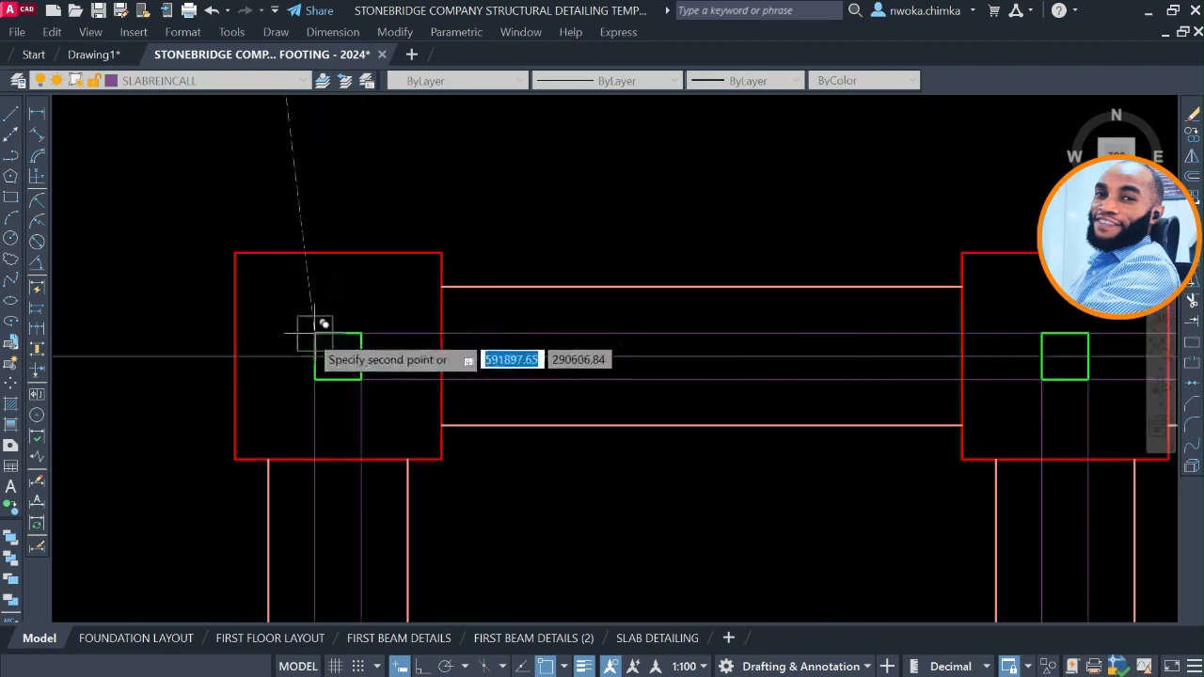
pyautogui.click(314, 333)
pyautogui.scroll(-4, 372, 286)
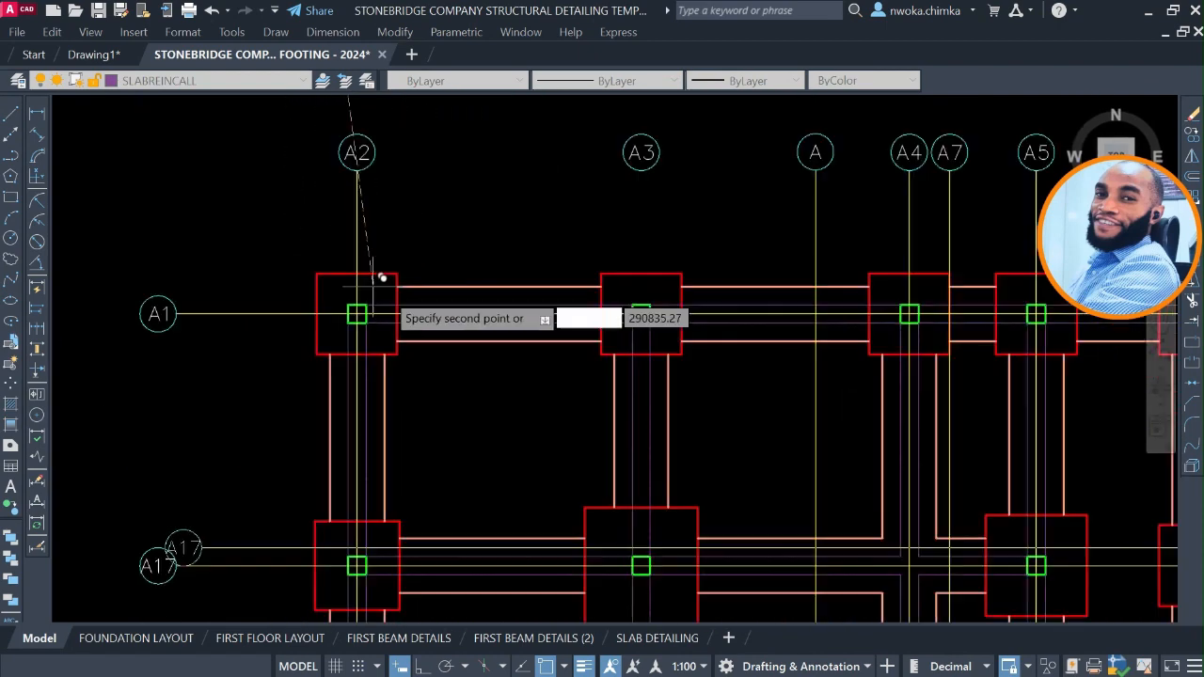
pyautogui.press('Escape')
# Check the copied axis grid on the trimmed foundation plan against the untrimmed footing plan for missing axis lines.
pyautogui.scroll(-2, 455, 268)
pyautogui.scroll(-4, 559, 229)
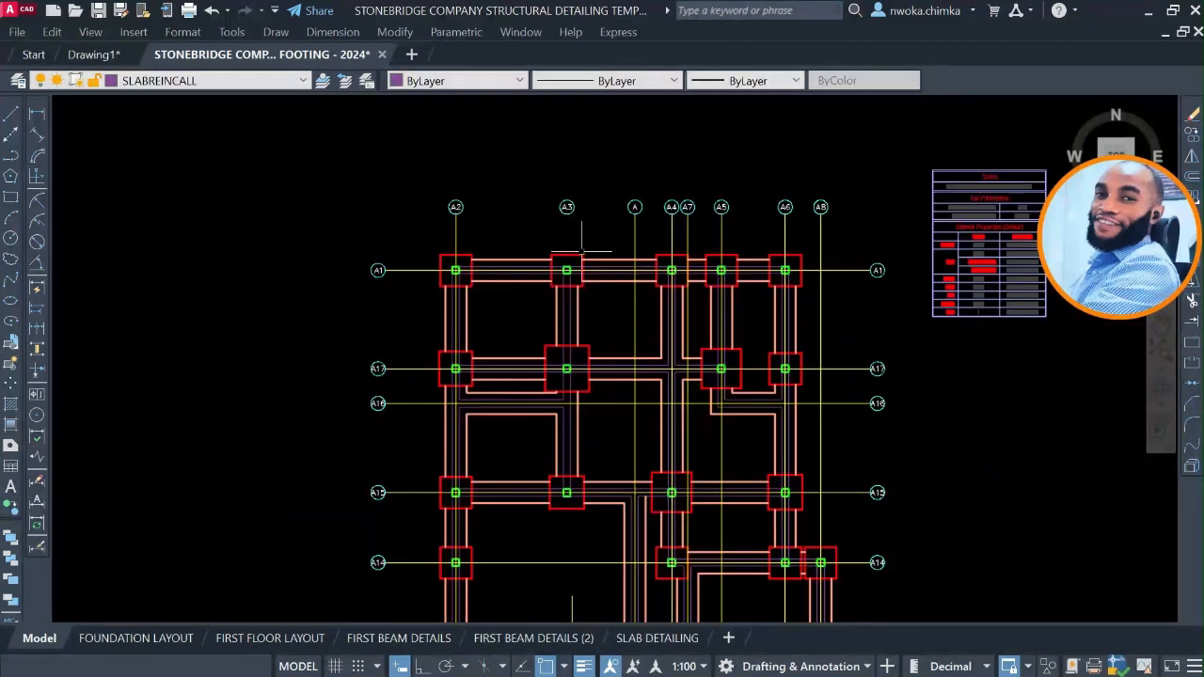
pyautogui.scroll(2, 565, 426)
pyautogui.scroll(-5, 574, 432)
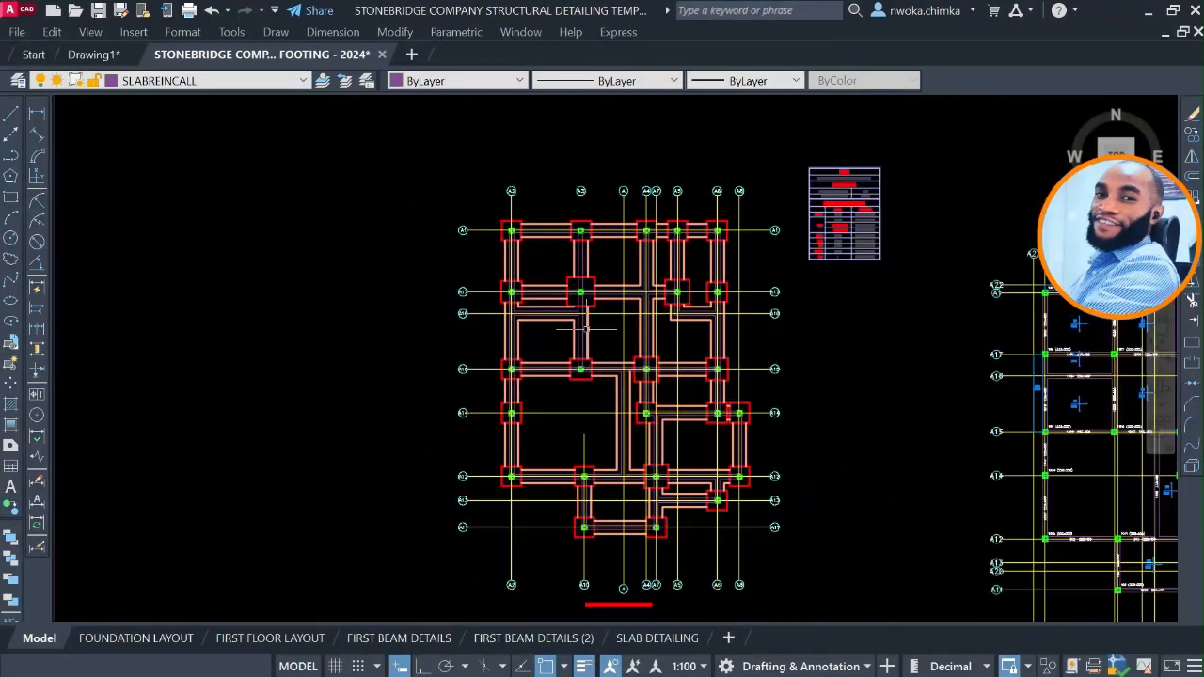
pyautogui.scroll(3, 584, 346)
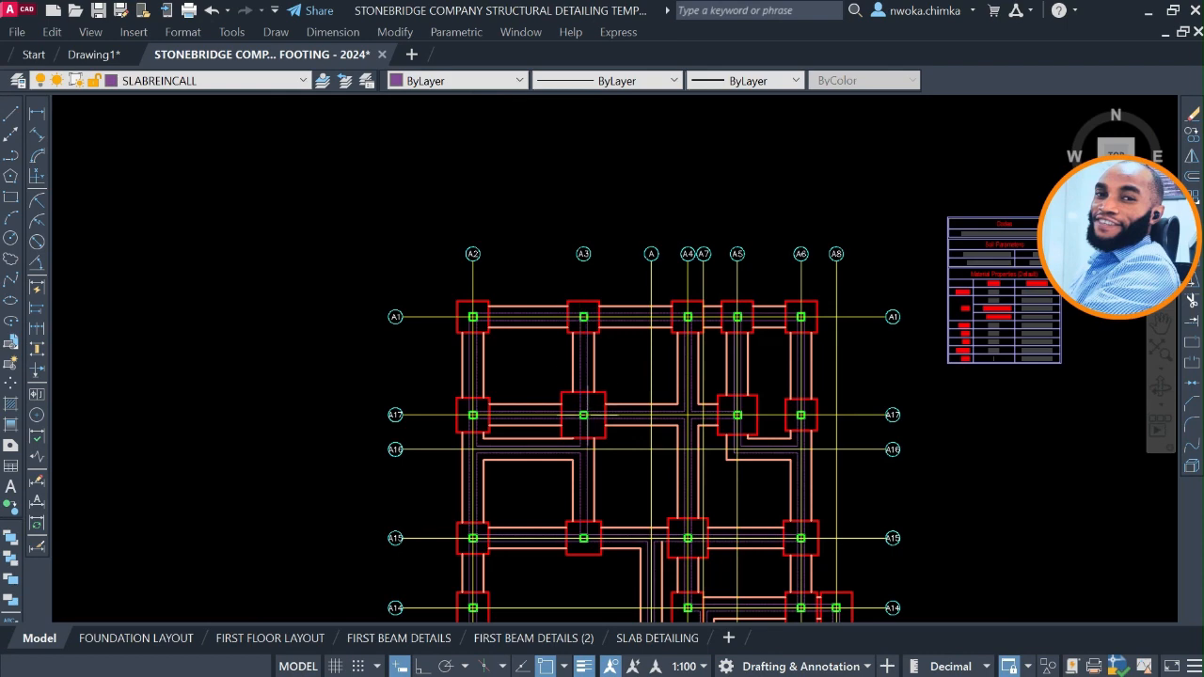
pyautogui.scroll(-2, 591, 365)
pyautogui.moveTo(573, 279); pyautogui.dragTo(586, 548, button='middle')
pyautogui.moveTo(551, 328); pyautogui.dragTo(569, 561, button='middle')
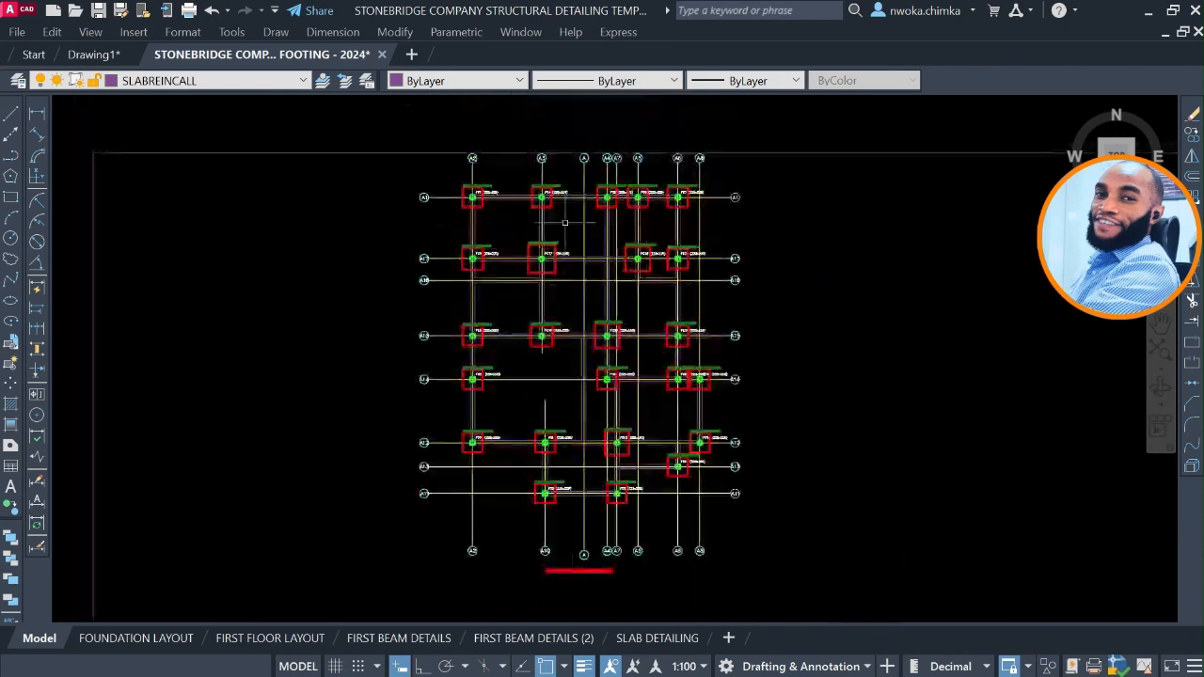
# Copy the A3 axis line from column FC1's northwest corner on the untrimmed plan to the matching column corner of the trimmed foundation plan.
pyautogui.scroll(4, 557, 193)
pyautogui.click(508, 140)
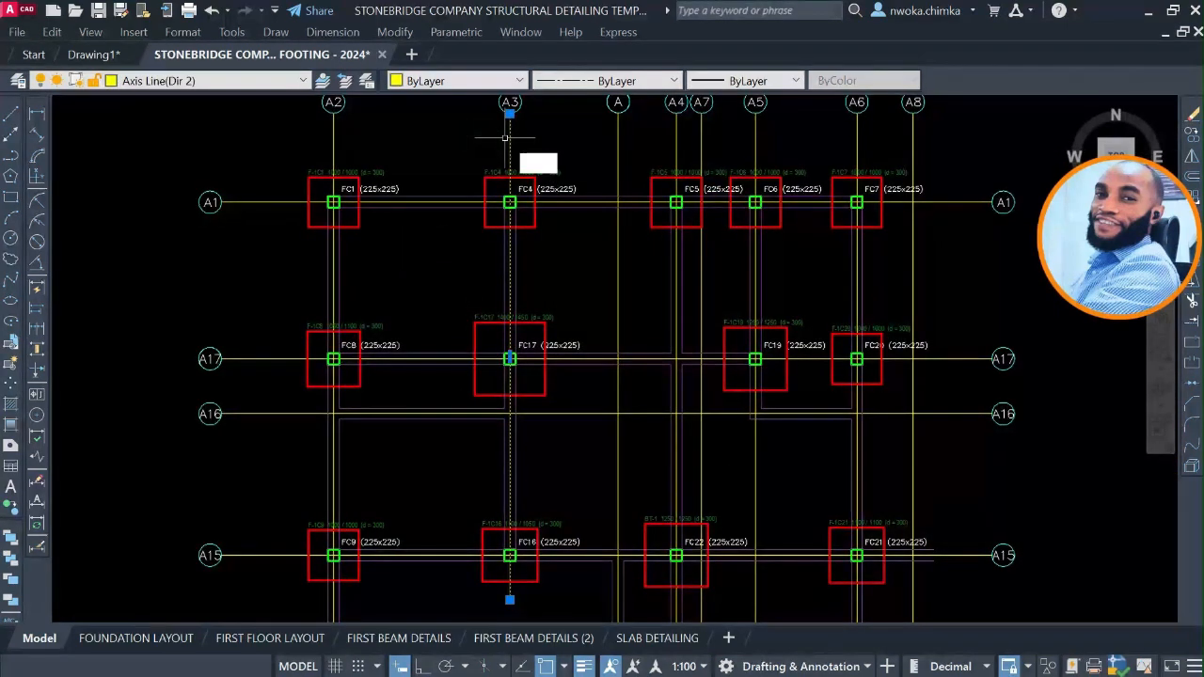
pyautogui.write('co')
pyautogui.press('Return')
pyautogui.scroll(6, 350, 186)
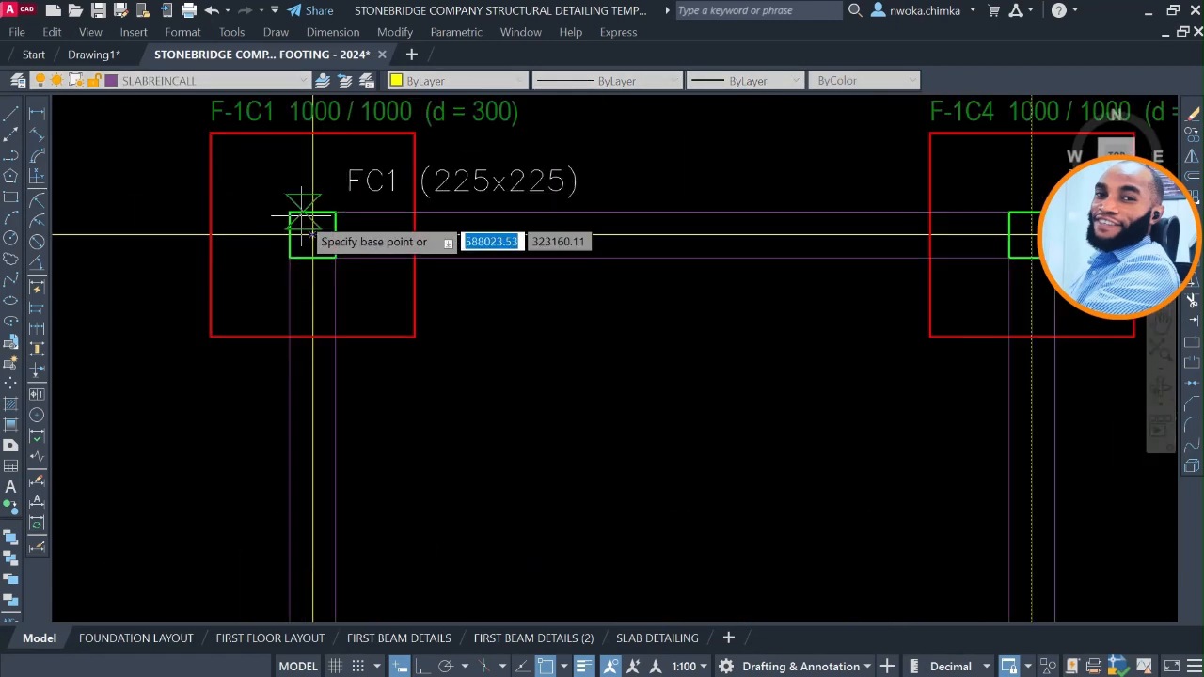
pyautogui.click(290, 214)
pyautogui.scroll(-8, 498, 226)
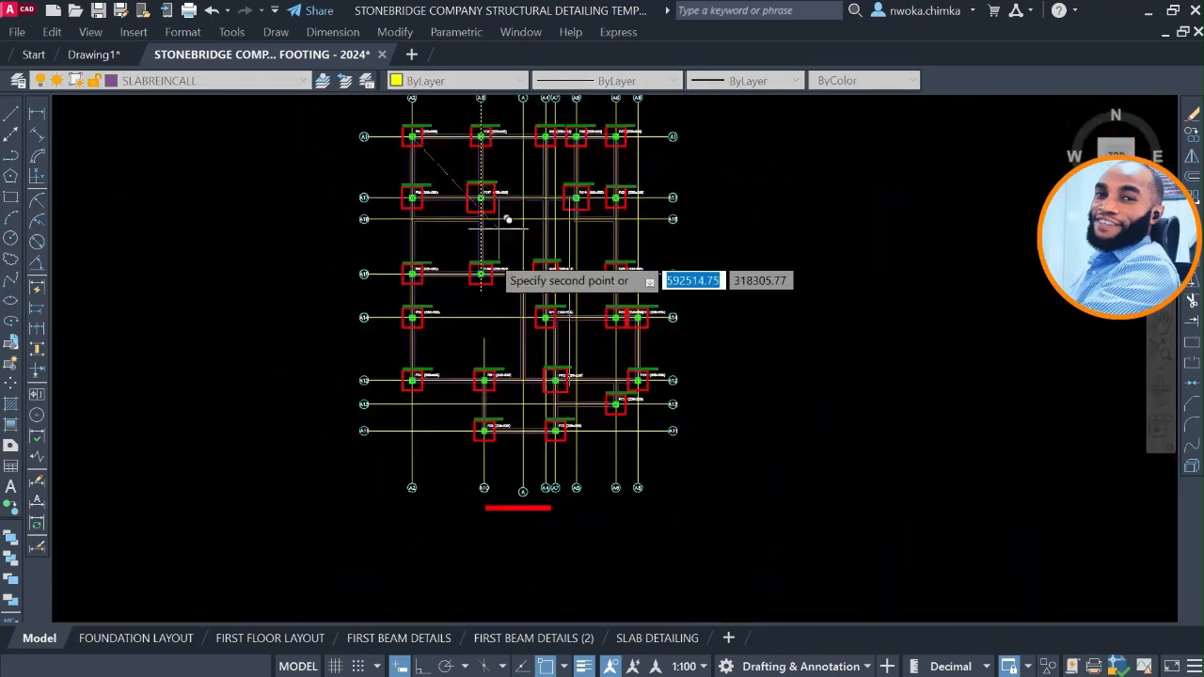
pyautogui.moveTo(484, 424); pyautogui.dragTo(484, 94, button='middle')
pyautogui.scroll(4, 535, 476)
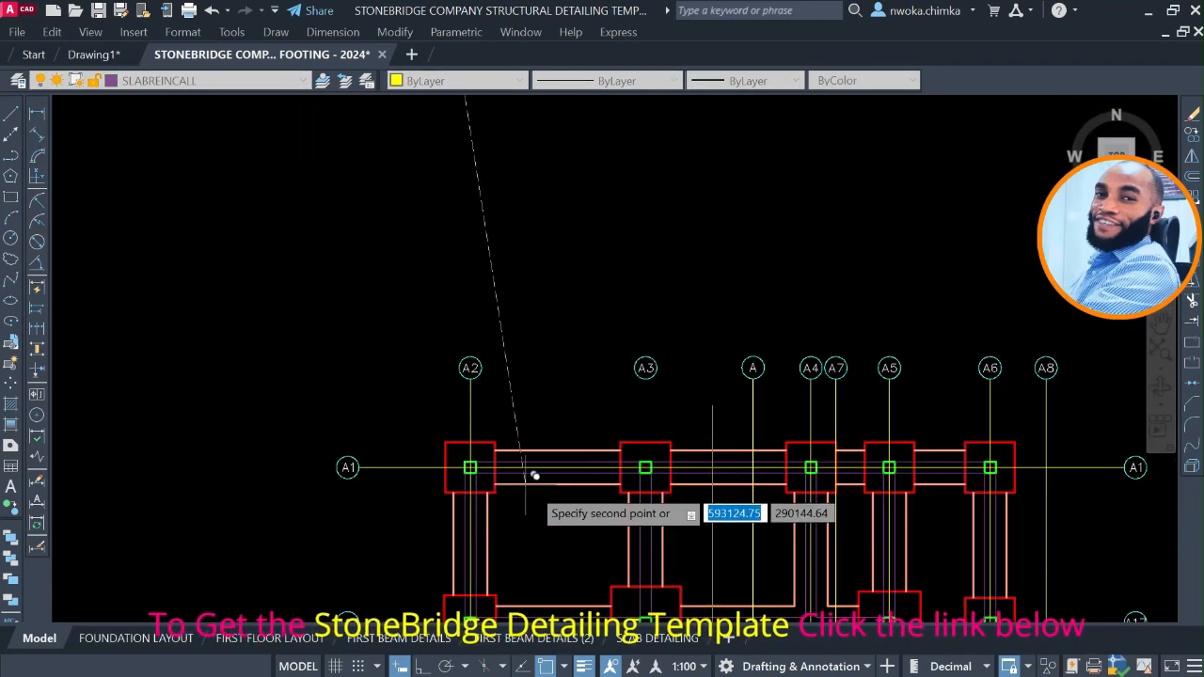
pyautogui.scroll(6, 472, 458)
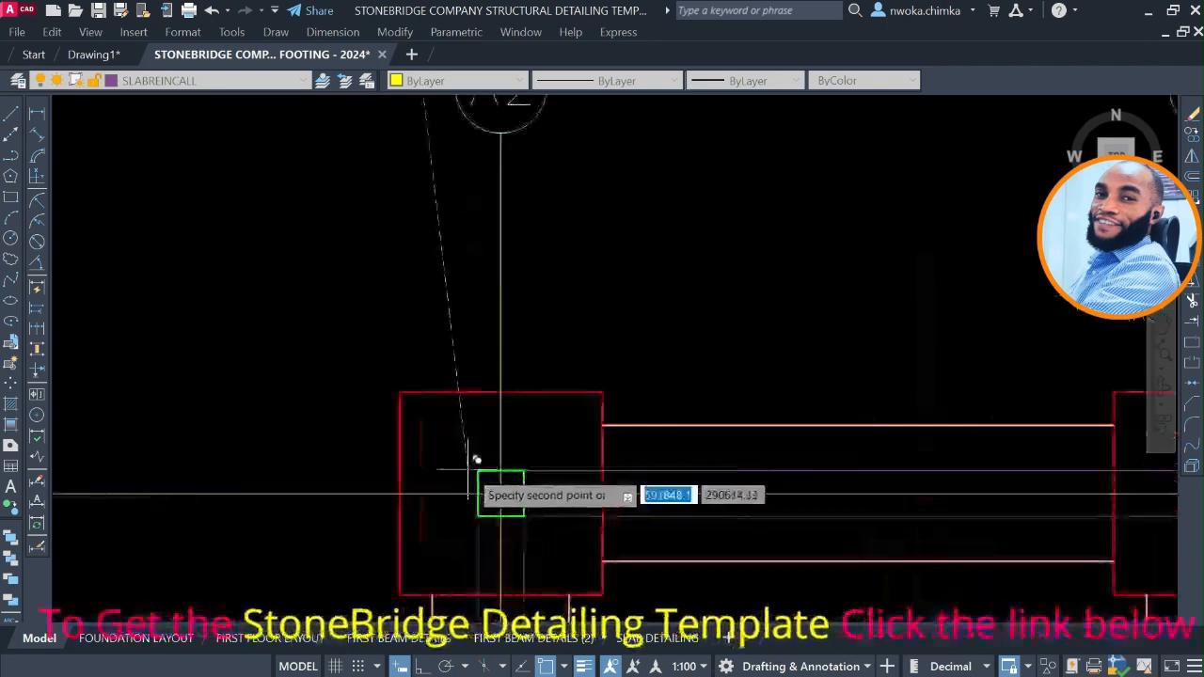
pyautogui.scroll(-2, 470, 480)
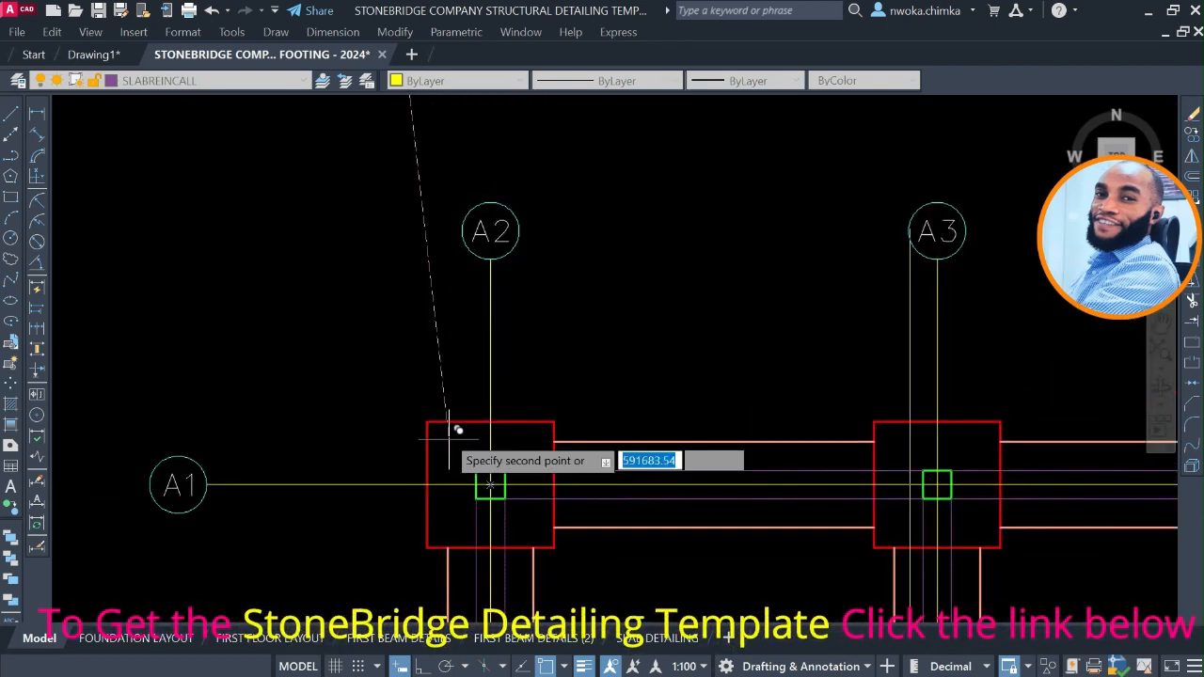
pyautogui.scroll(-5, 452, 414)
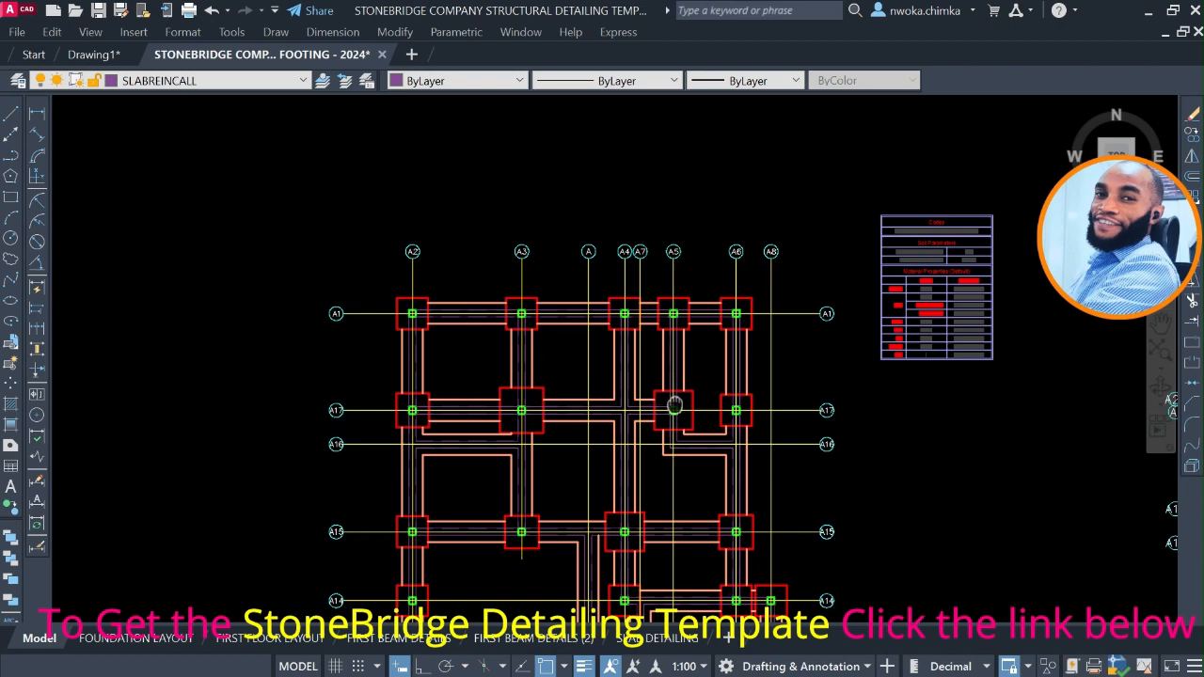
# Review the axis lines and bubbles of the trimmed foundation plan down to its south side.
pyautogui.moveTo(674, 404); pyautogui.dragTo(580, 244, button='middle')
pyautogui.moveTo(530, 405); pyautogui.dragTo(543, 336, button='middle')
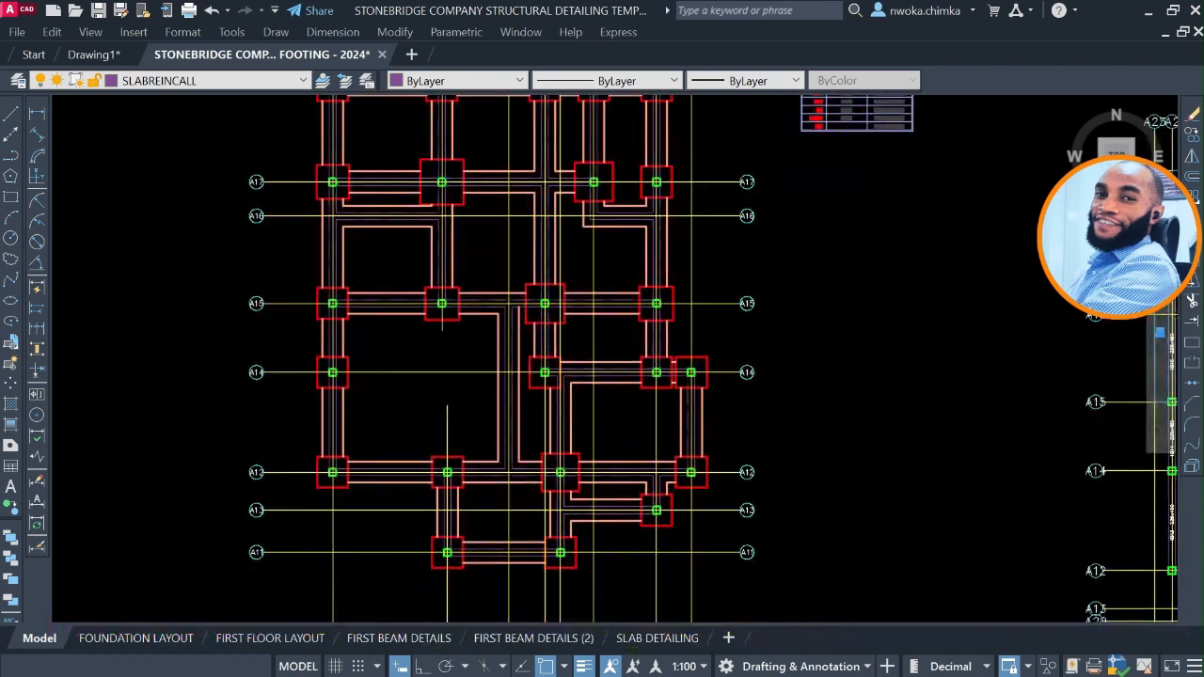
pyautogui.moveTo(500, 405); pyautogui.dragTo(524, 333, button='middle')
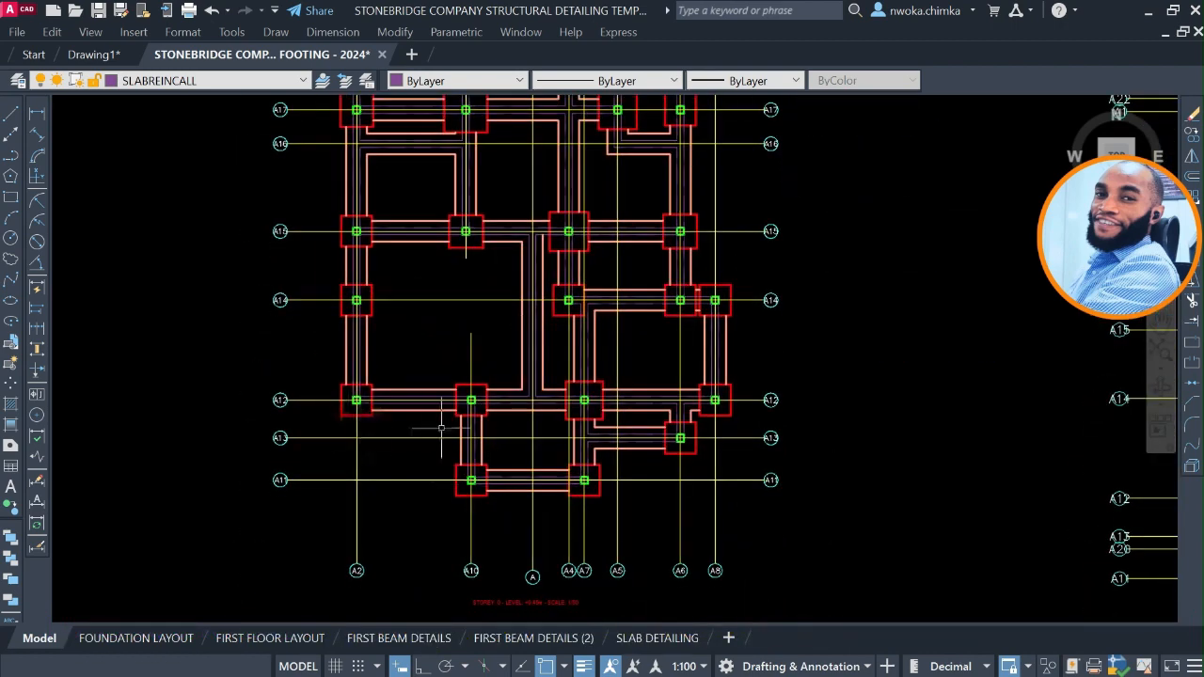
pyautogui.moveTo(567, 405); pyautogui.dragTo(636, 496, button='middle')
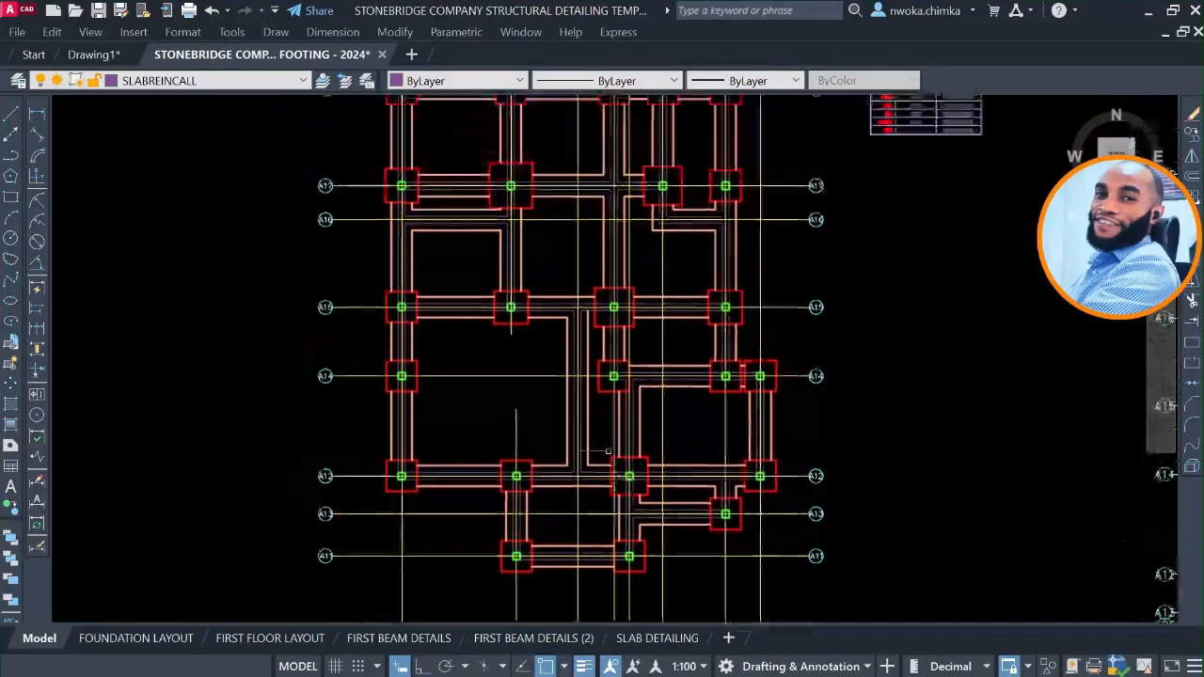
pyautogui.scroll(-2, 567, 378)
# Select the dimension between axes Y1 and Y4 on the finished sample foundation layout sheet.
pyautogui.moveTo(568, 379); pyautogui.dragTo(784, 401, button='middle')
pyautogui.scroll(-4, 784, 399)
pyautogui.moveTo(441, 363); pyautogui.dragTo(378, 493, button='middle')
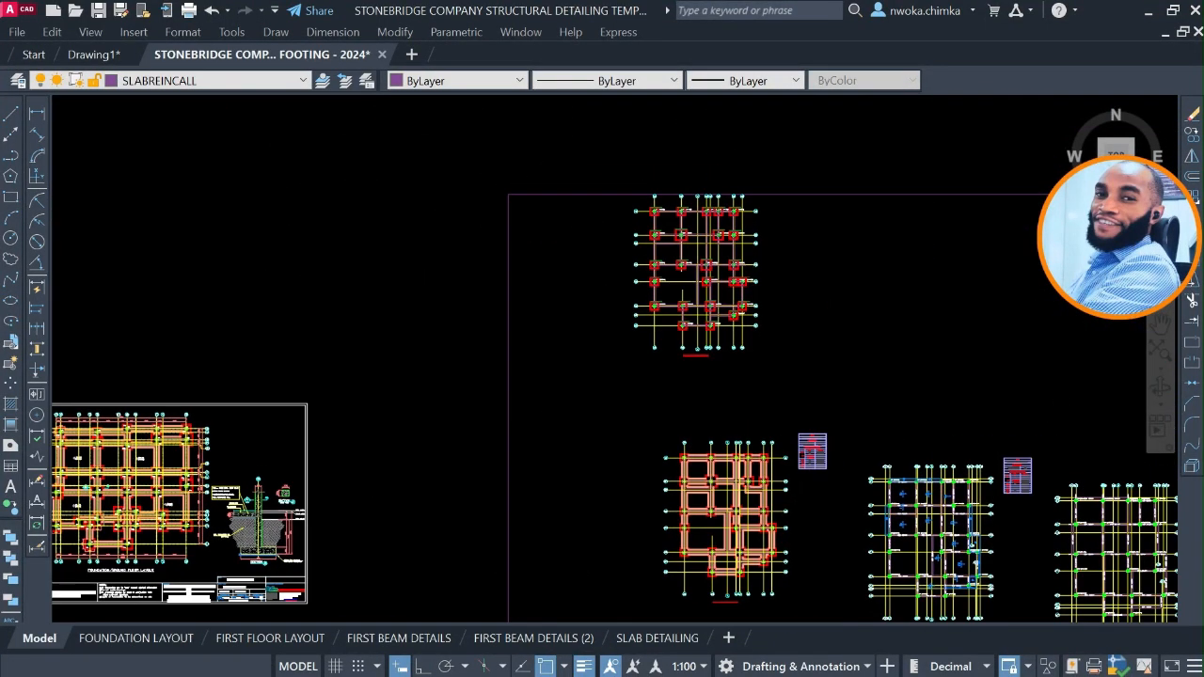
pyautogui.moveTo(615, 351); pyautogui.dragTo(904, 280, button='middle')
pyautogui.scroll(4, 334, 362)
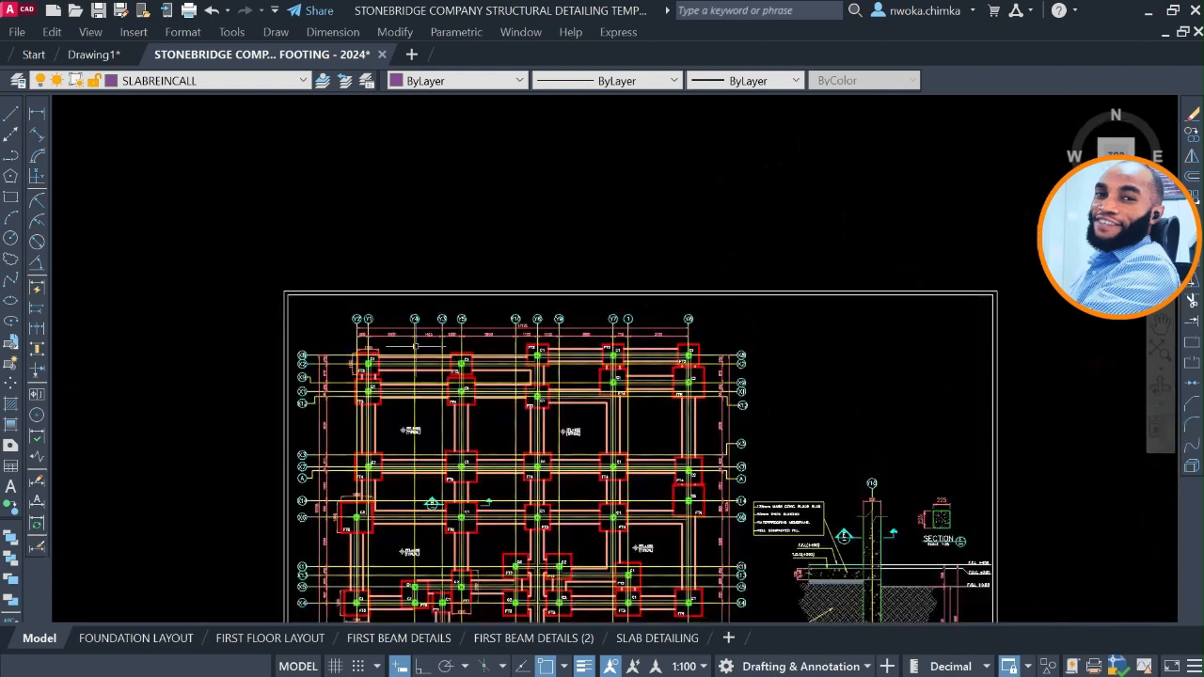
pyautogui.scroll(6, 416, 346)
pyautogui.scroll(2, 409, 330)
pyautogui.click(330, 260)
pyautogui.click(271, 312)
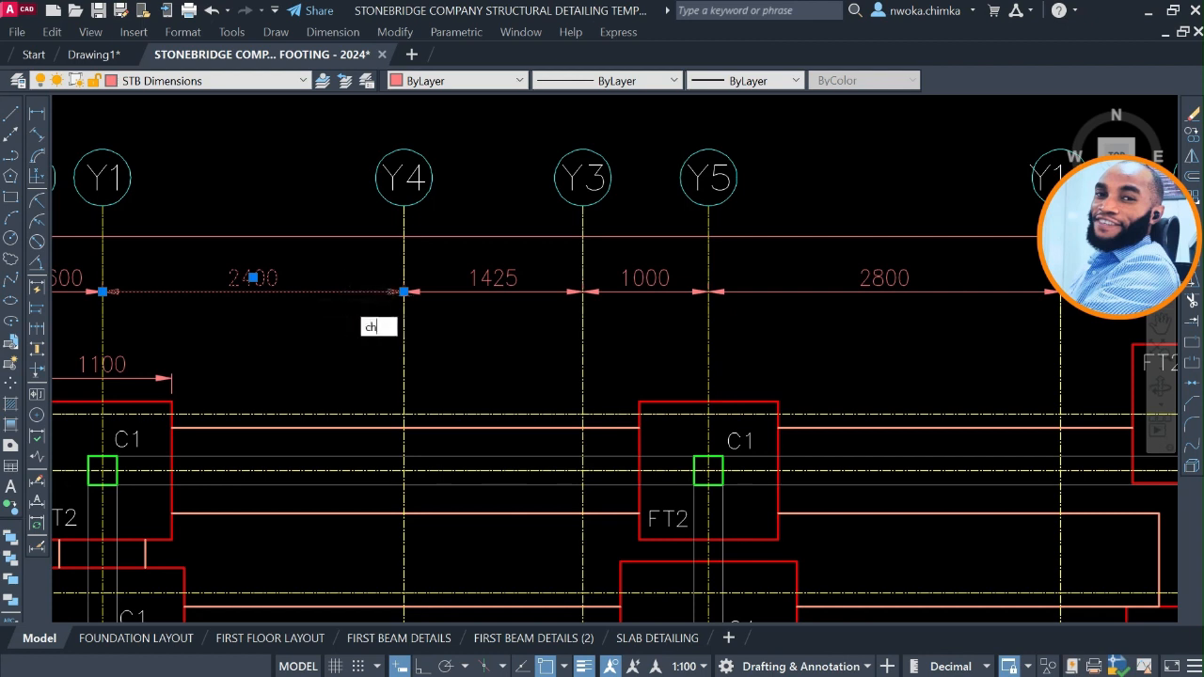
# Examine the selected sample dimension's properties for its dimension style, text settings and overall scale.
pyautogui.hotkey('ctrl', '1')
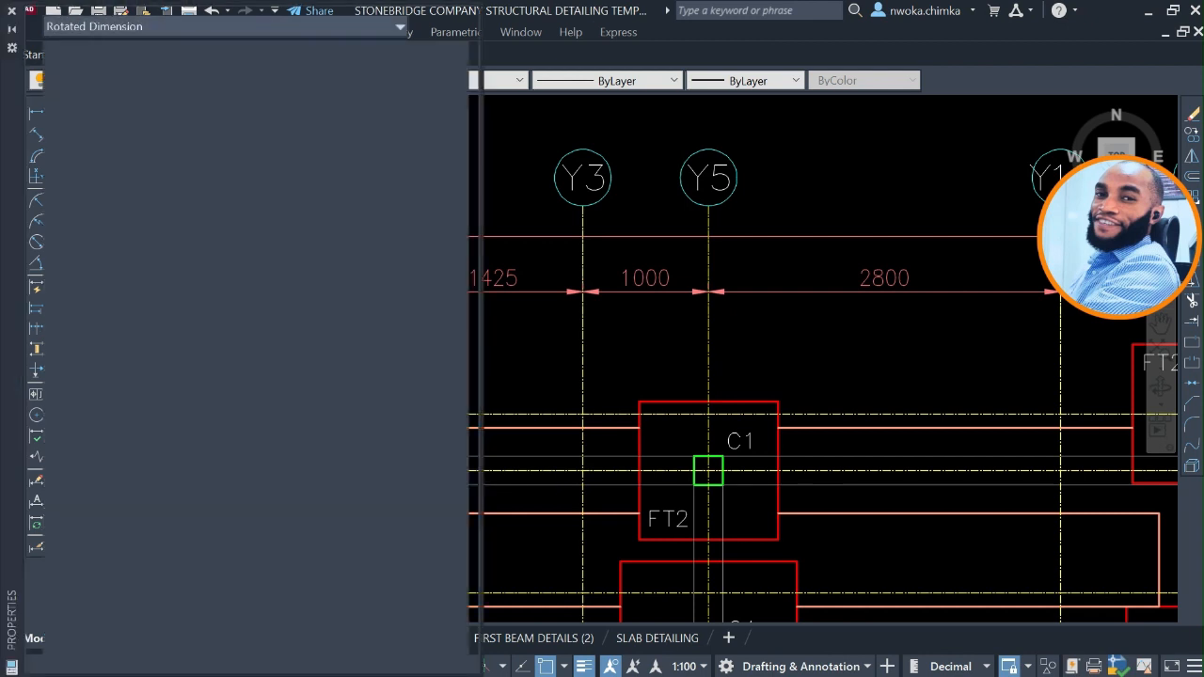
pyautogui.scroll(-4, 308, 494)
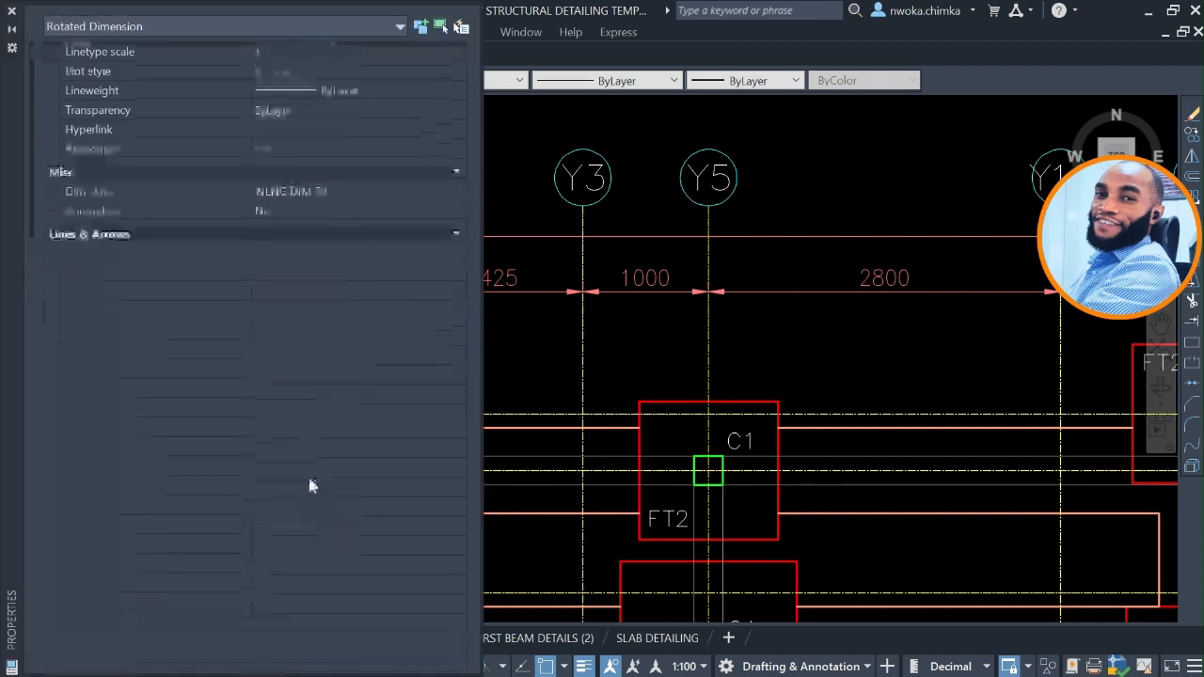
pyautogui.scroll(-2, 273, 528)
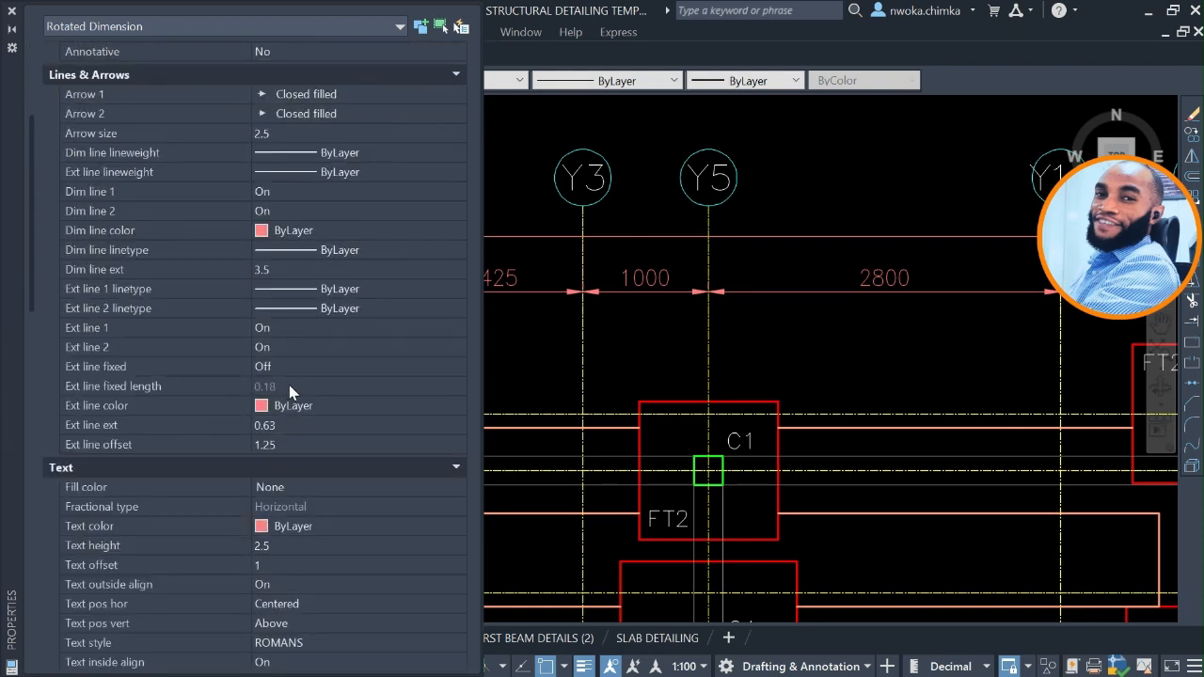
pyautogui.scroll(2, 289, 384)
pyautogui.scroll(-9, 299, 380)
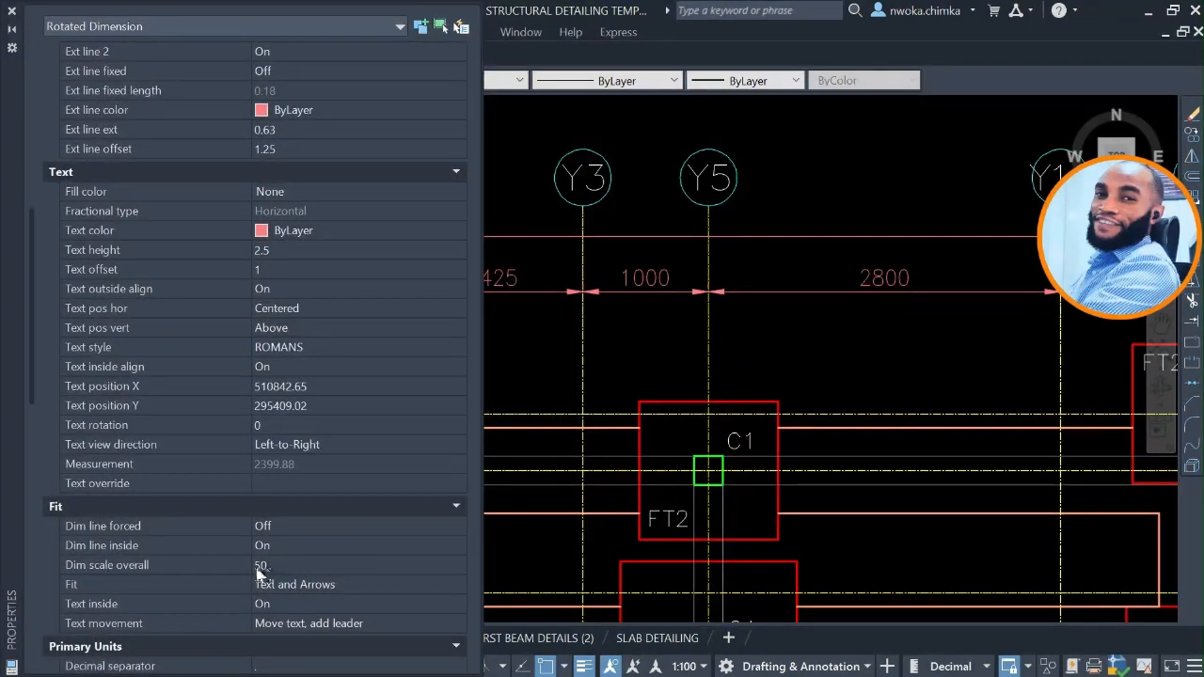
pyautogui.moveTo(79, 566)
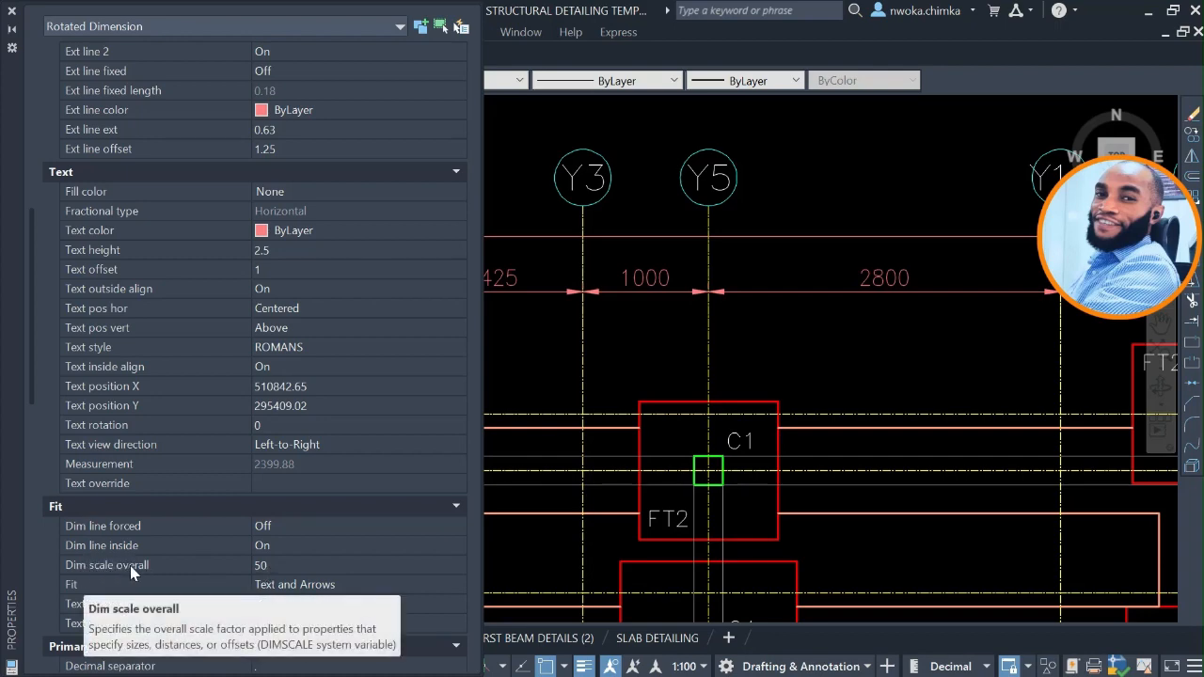
pyautogui.click(13, 17)
# Make STB Dimensions the current layer.
pyautogui.scroll(-12, 372, 250)
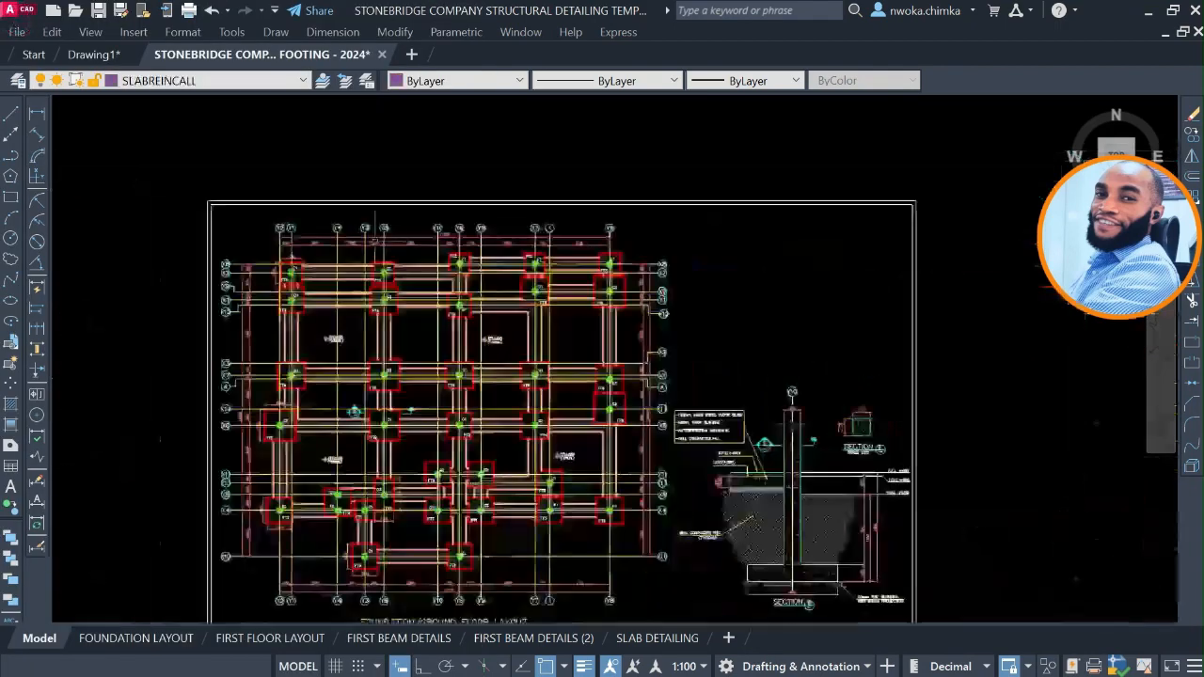
pyautogui.moveTo(693, 313); pyautogui.dragTo(372, 315, button='middle')
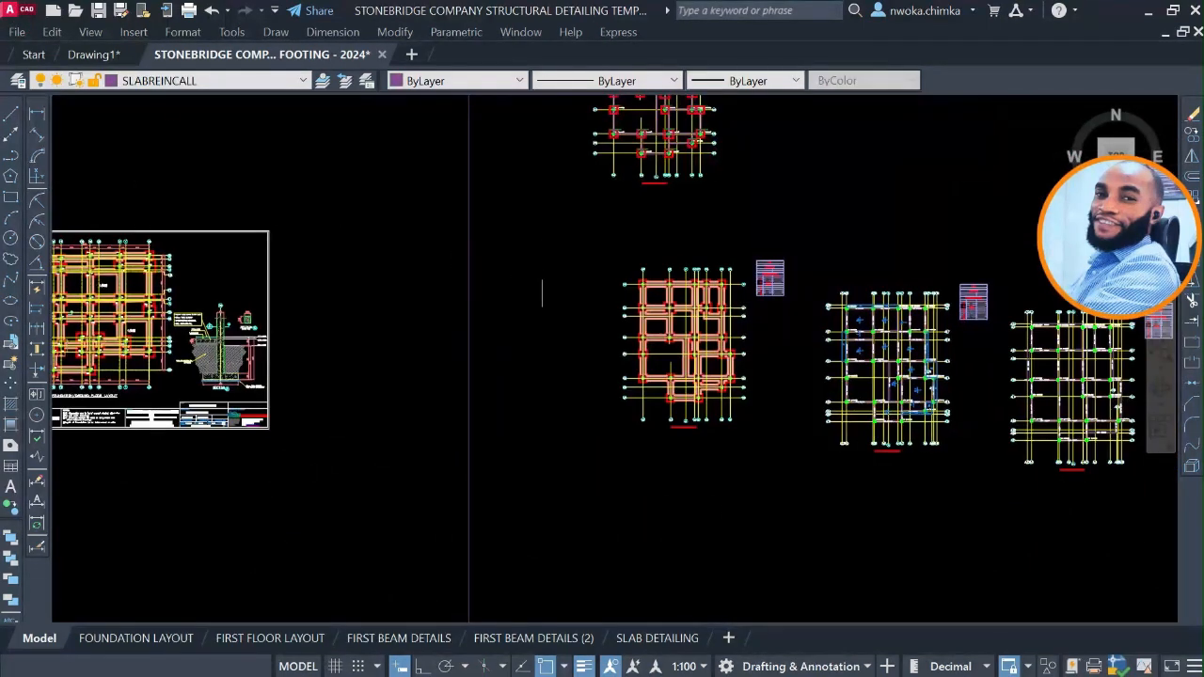
pyautogui.click(195, 81)
pyautogui.scroll(-1, 169, 150)
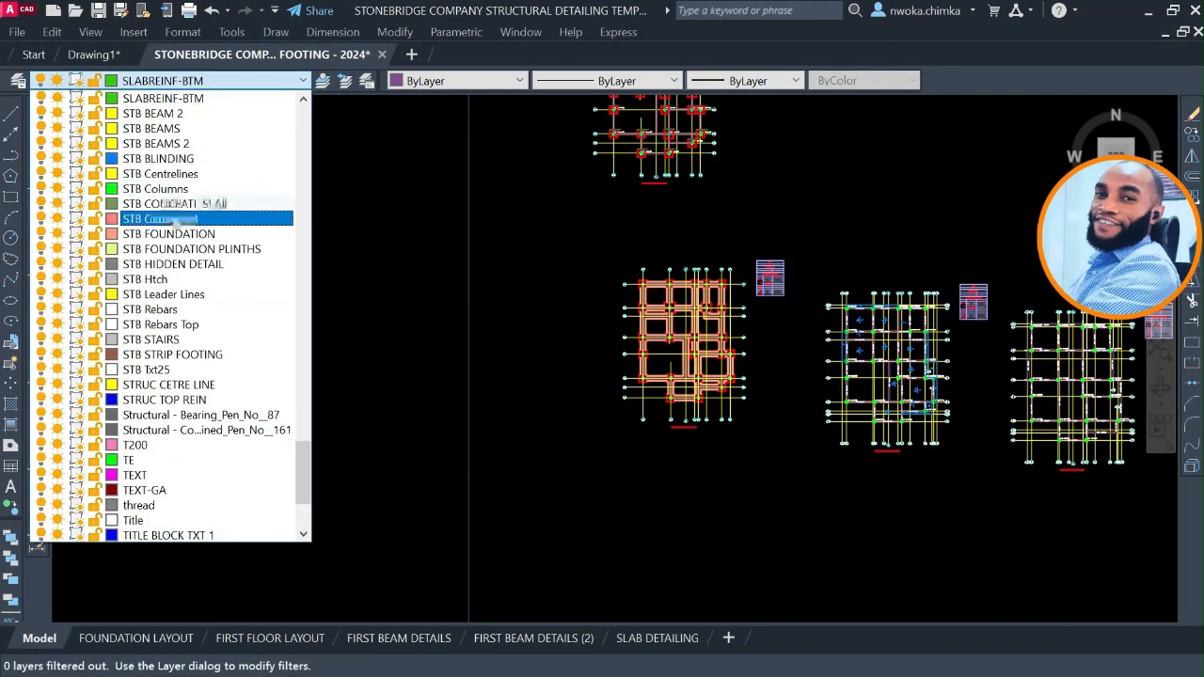
pyautogui.click(174, 222)
# Set NLNG DIM 50 as the current dimension style, discarding the existing style overrides.
pyautogui.scroll(6, 710, 240)
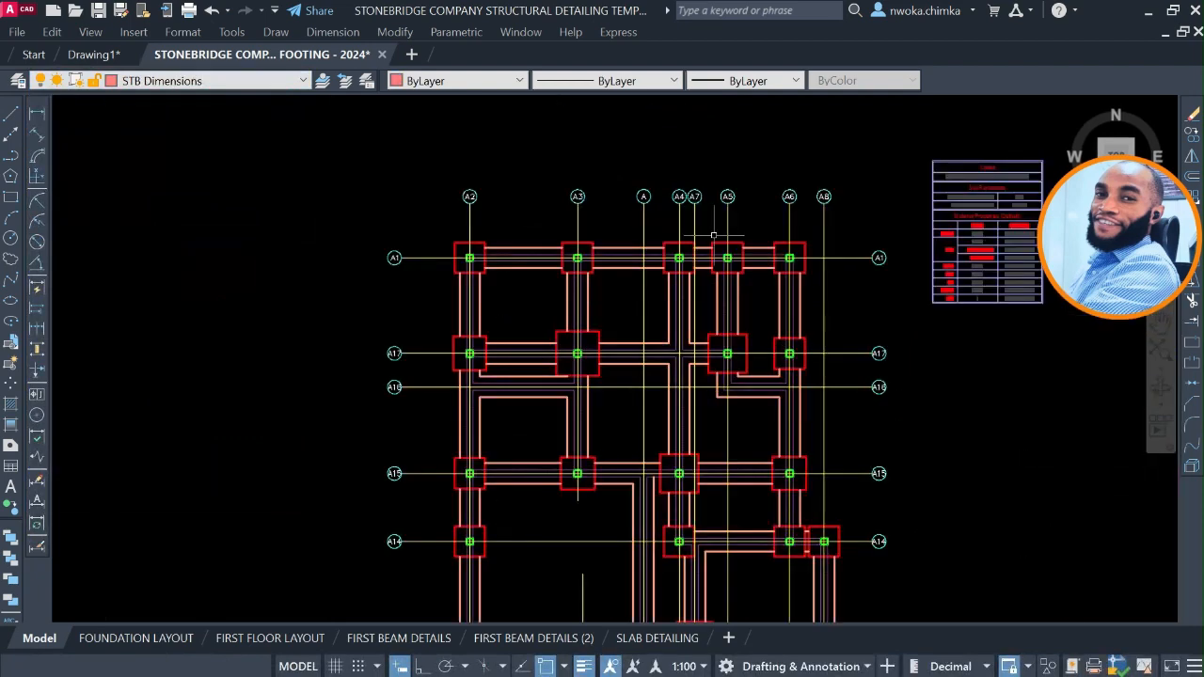
pyautogui.moveTo(713, 236)
pyautogui.mouseDown(button='middle')
pyautogui.moveTo(634, 263)
pyautogui.moveTo(640, 243)
pyautogui.mouseUp(button='middle')
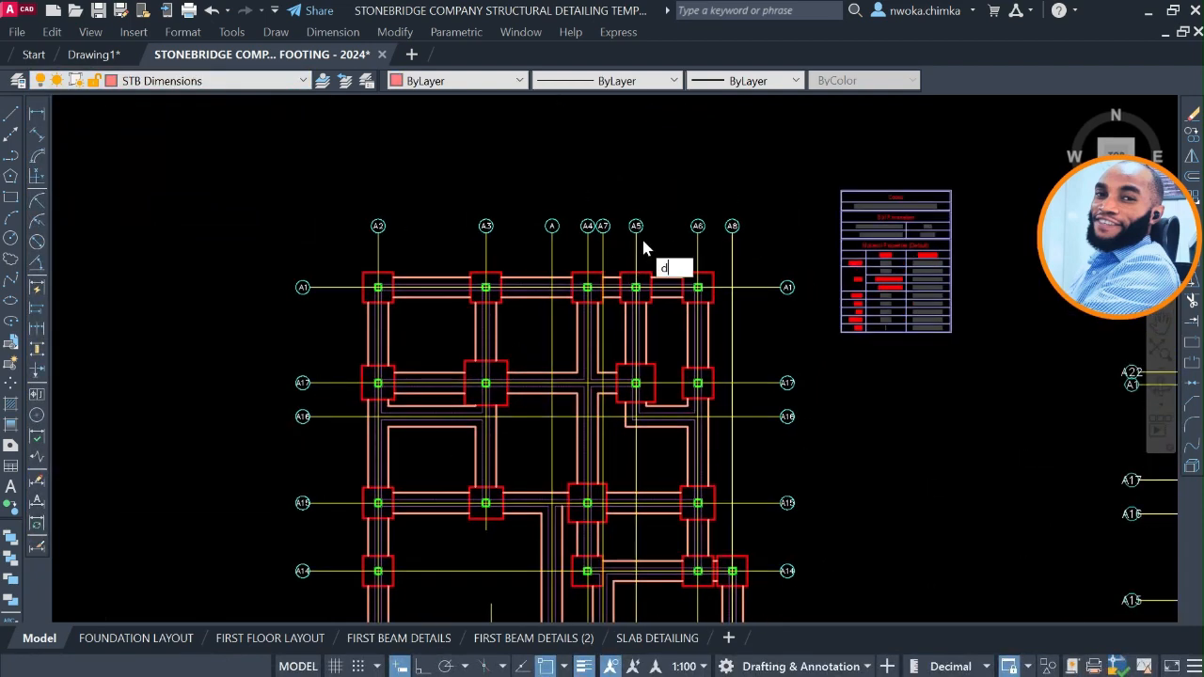
pyautogui.press('Return')
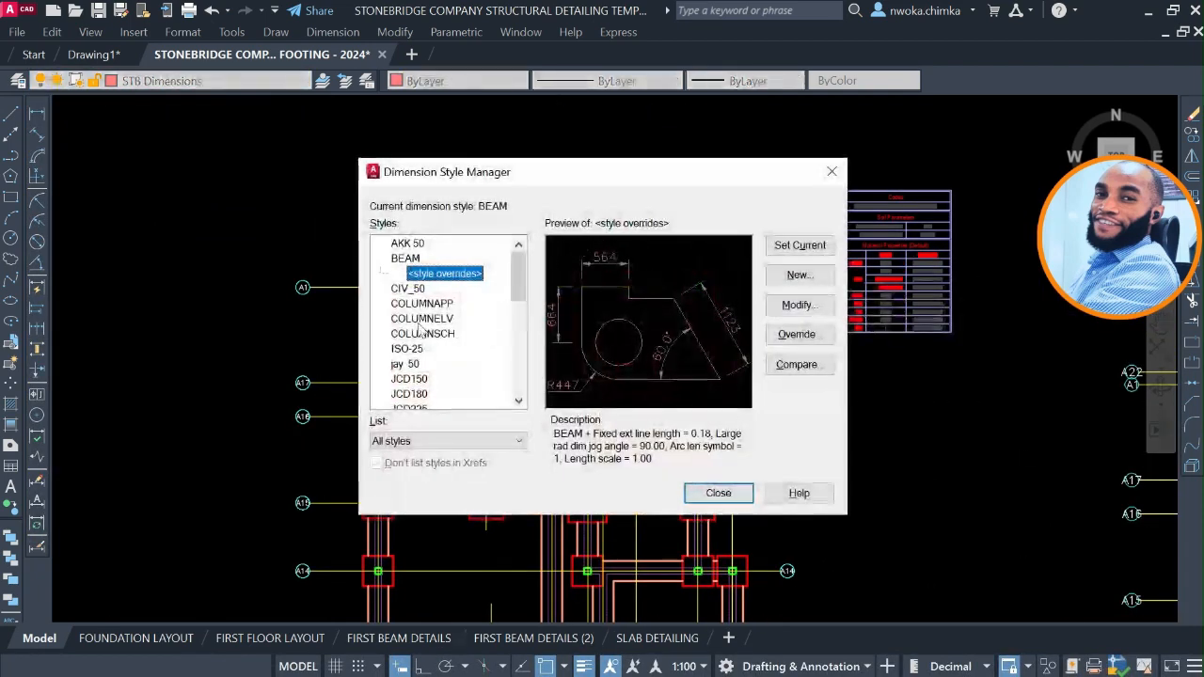
pyautogui.scroll(-5, 420, 329)
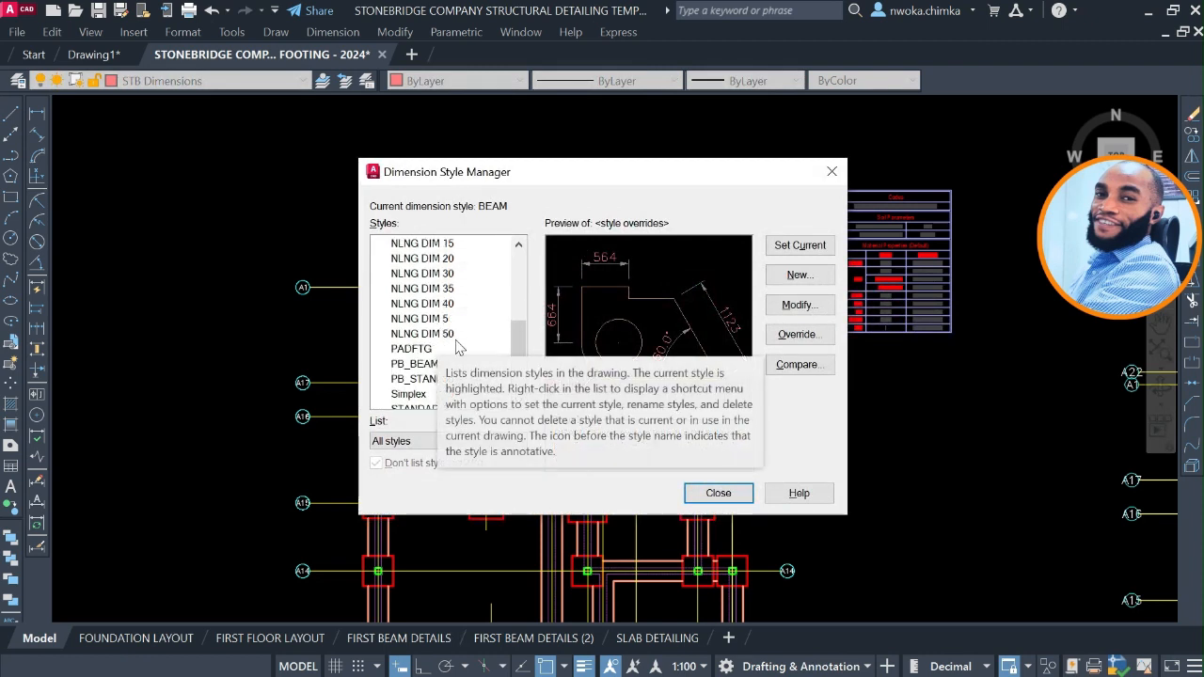
pyautogui.click(452, 335)
pyautogui.click(779, 249)
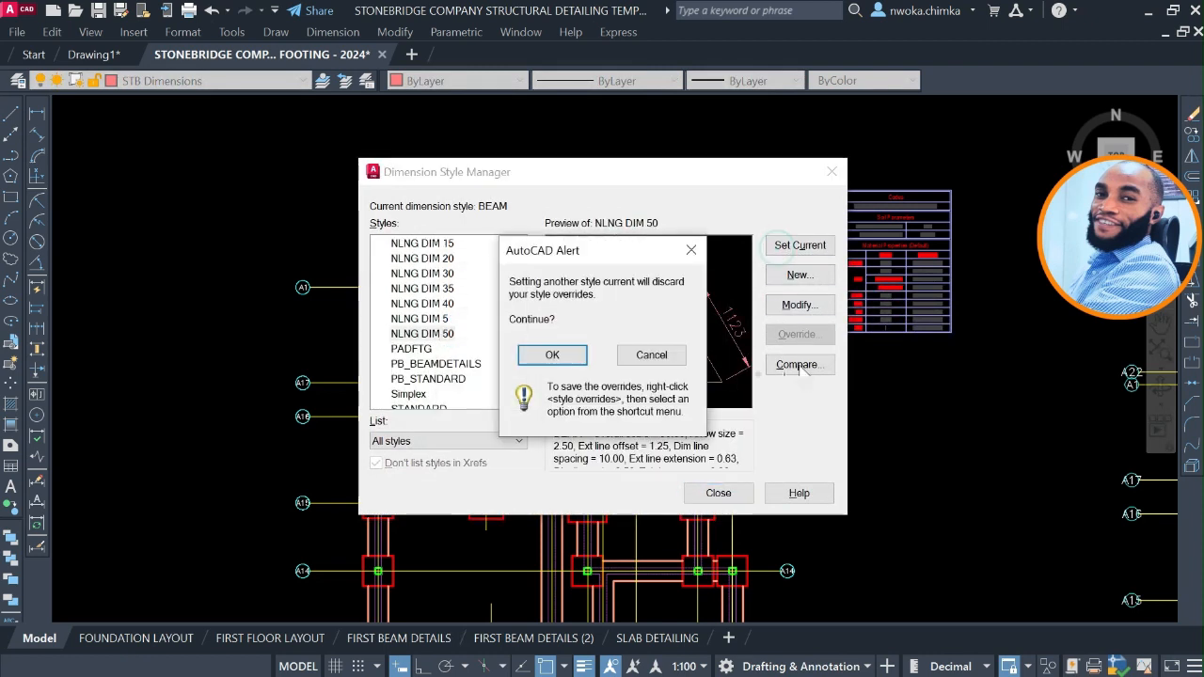
pyautogui.click(558, 357)
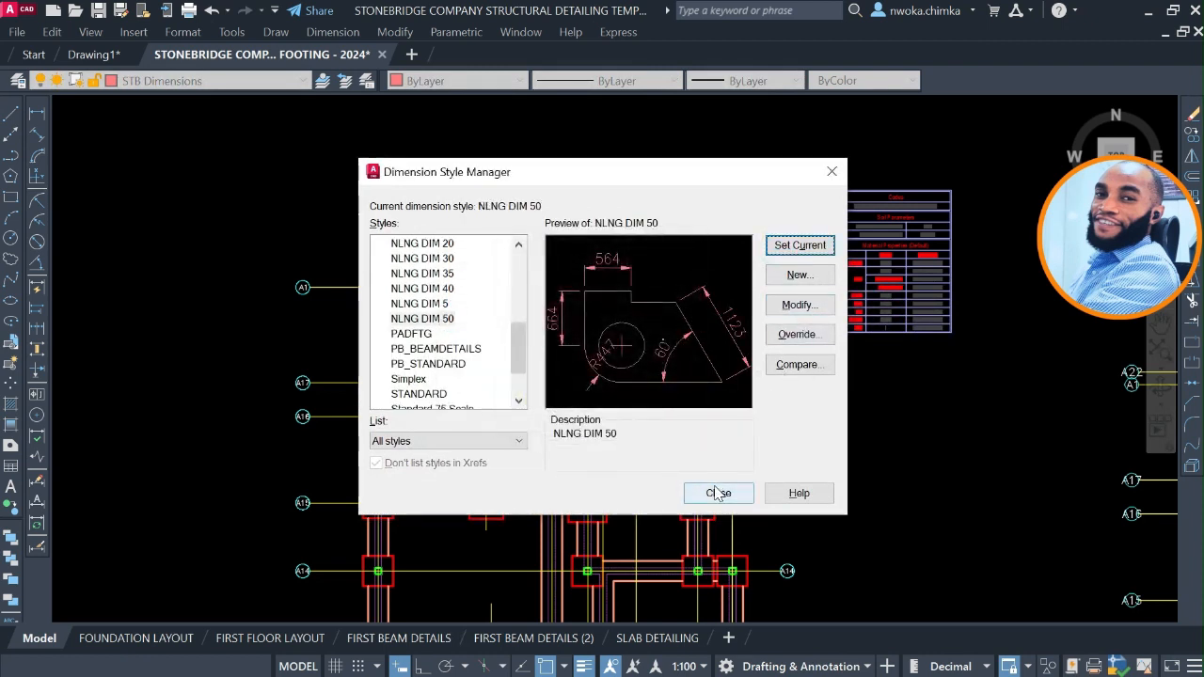
pyautogui.click(717, 493)
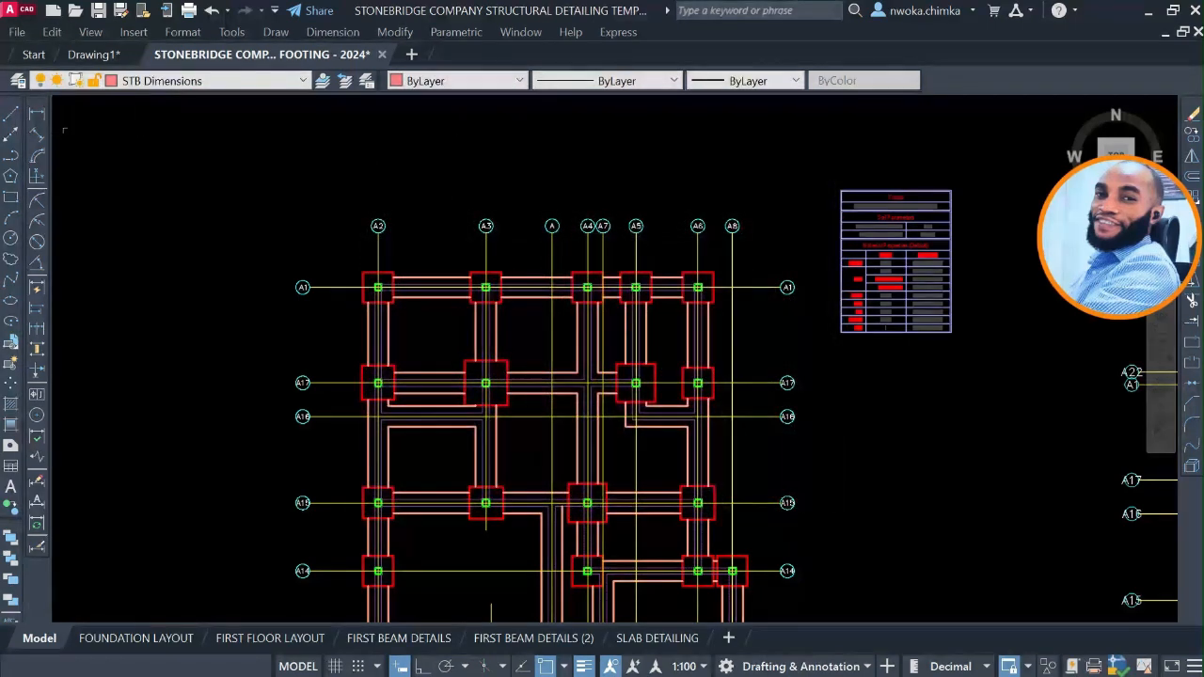
# Add a linear dimension between axes A2 and A3, placed between their north bubbles and the footings of the trimmed plan.
pyautogui.click(34, 114)
pyautogui.scroll(6, 426, 244)
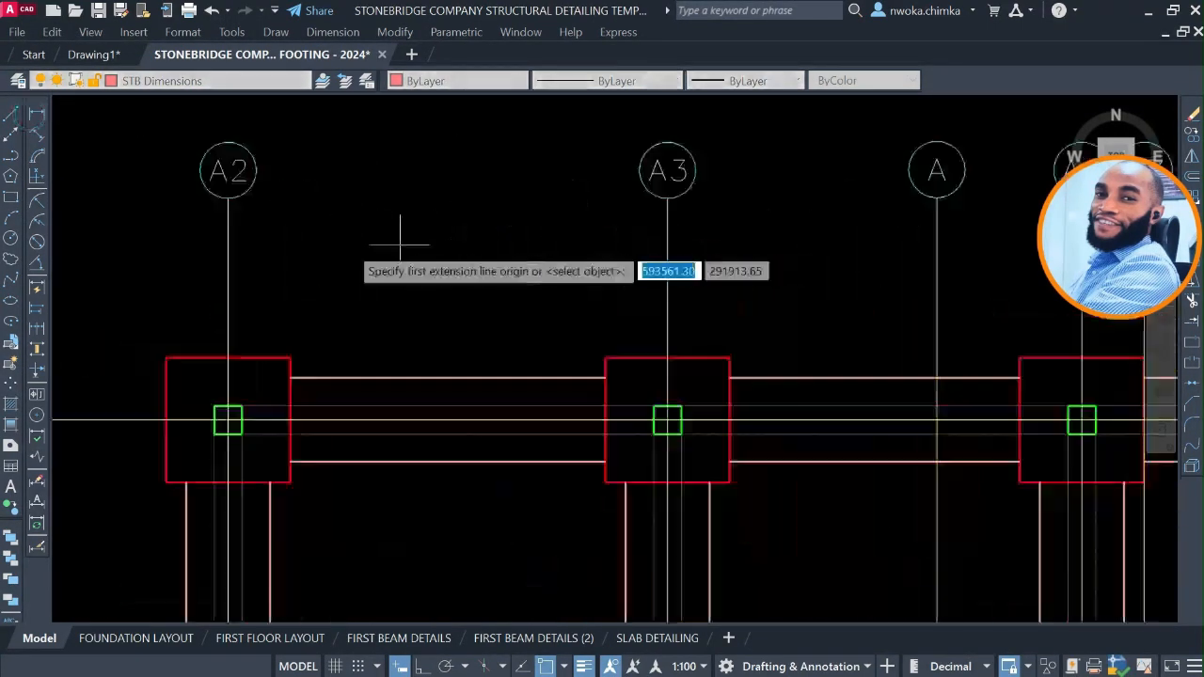
pyautogui.click(228, 251)
pyautogui.scroll(-2, 404, 250)
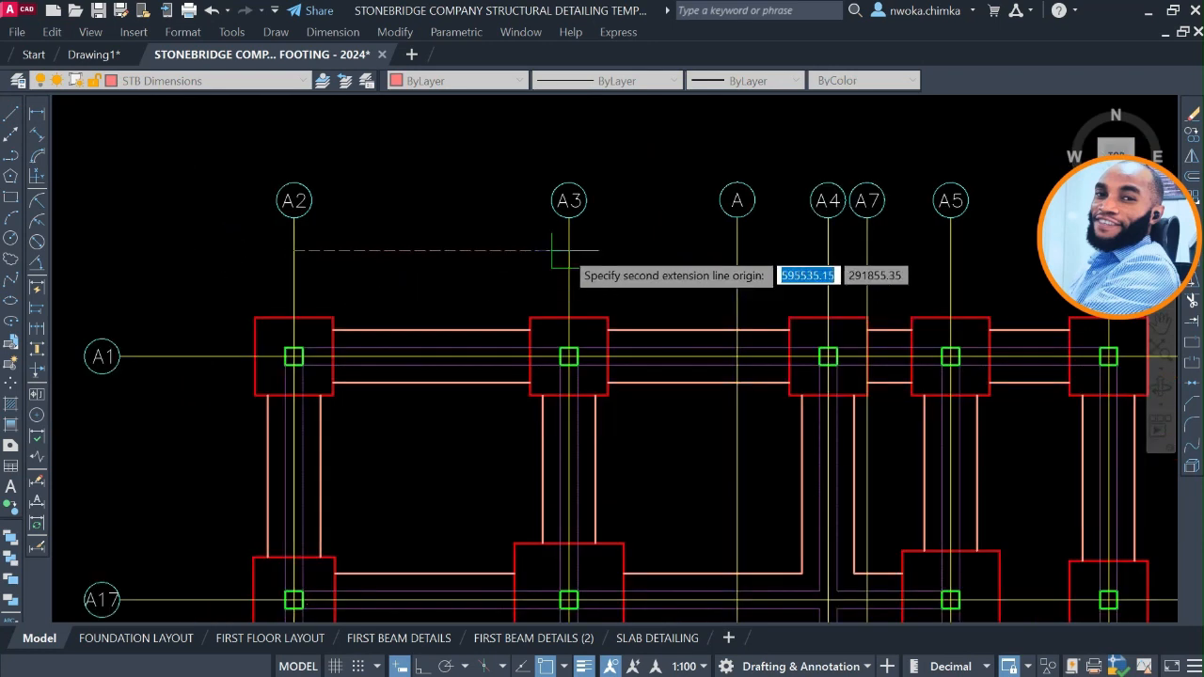
pyautogui.click(431, 274)
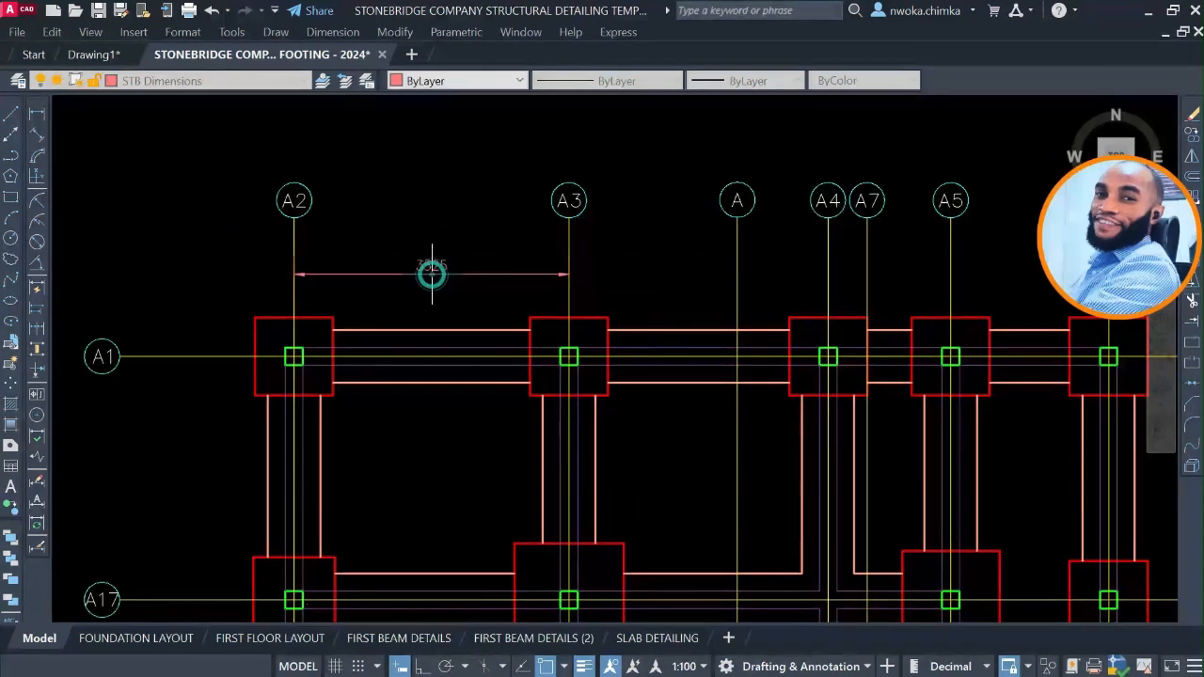
# Continue the north dimension chain from axis A3 to axis A on the trimmed foundation plan.
pyautogui.click(35, 334)
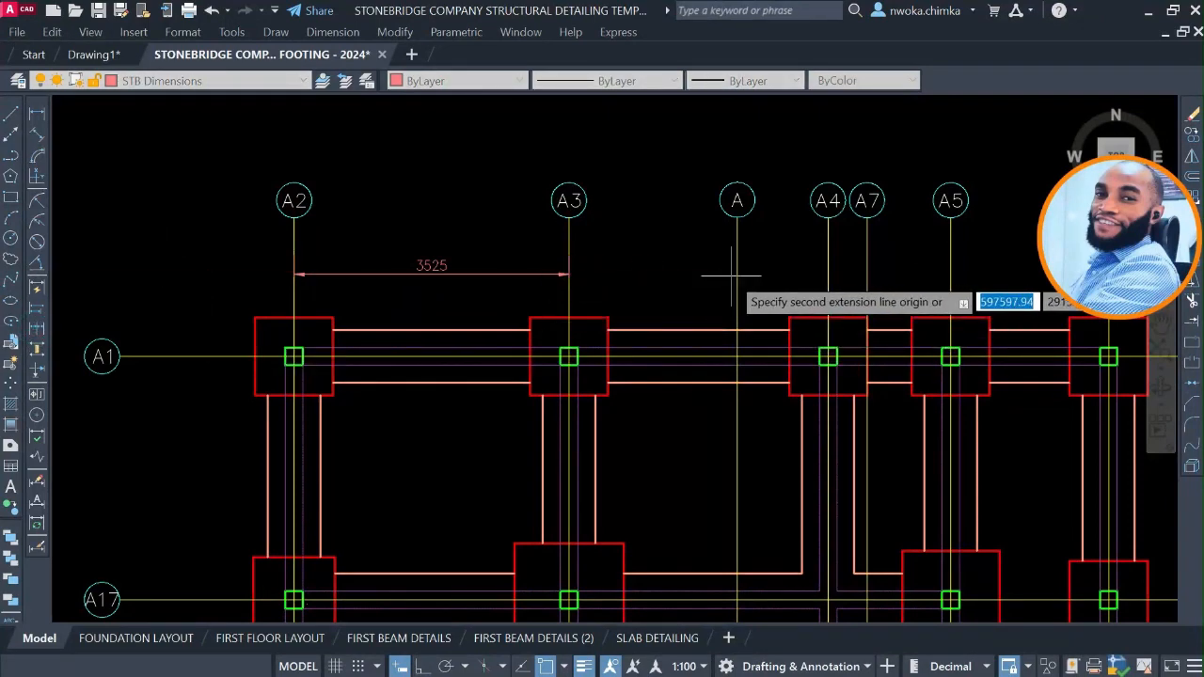
pyautogui.scroll(2, 691, 277)
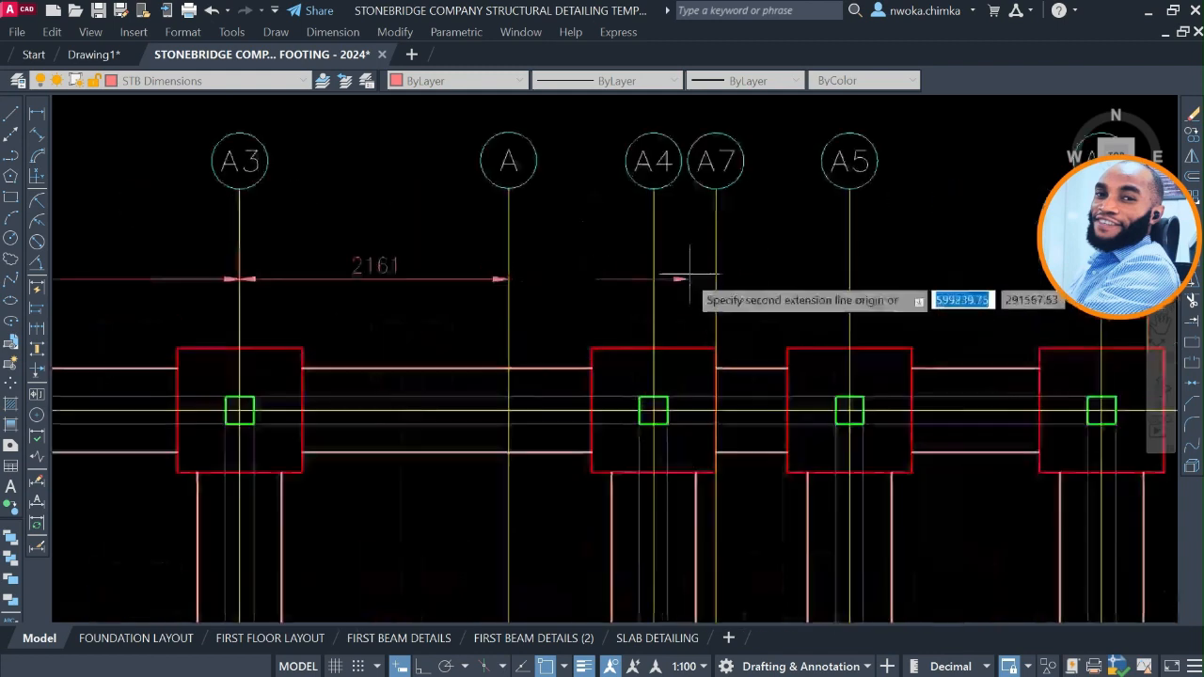
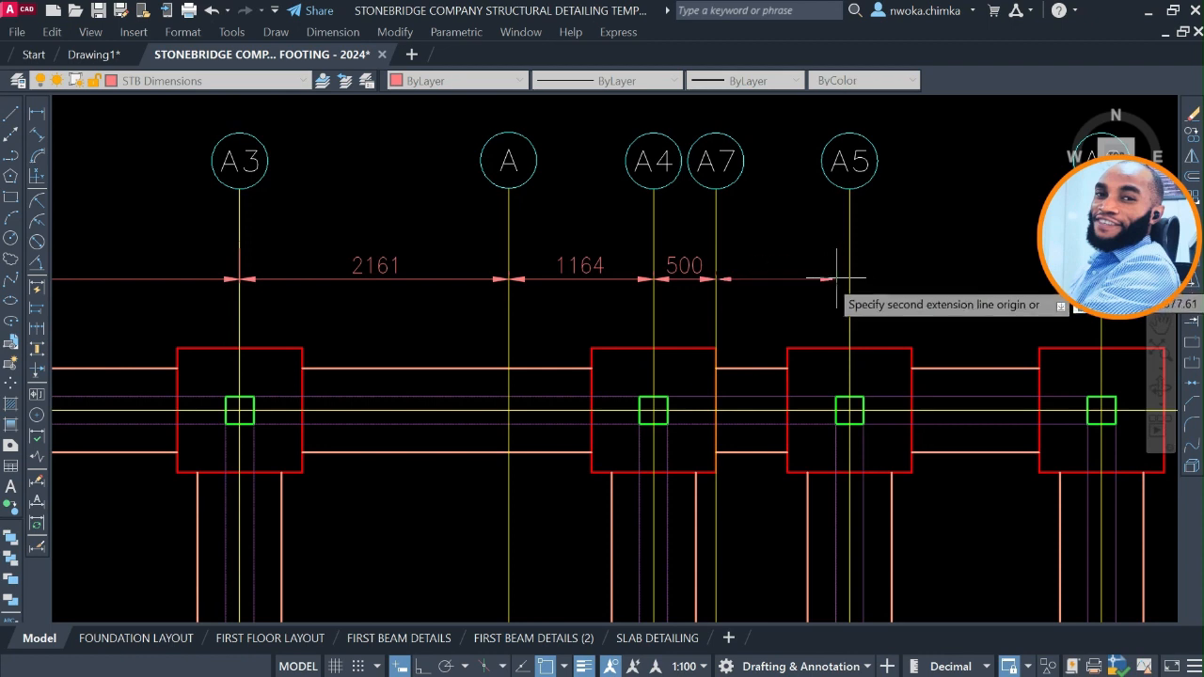
# Continue the north dimension chain from axis A7 through A5 and A6 to A8, and end the chain.
pyautogui.moveTo(841, 281); pyautogui.dragTo(424, 281, button='middle')
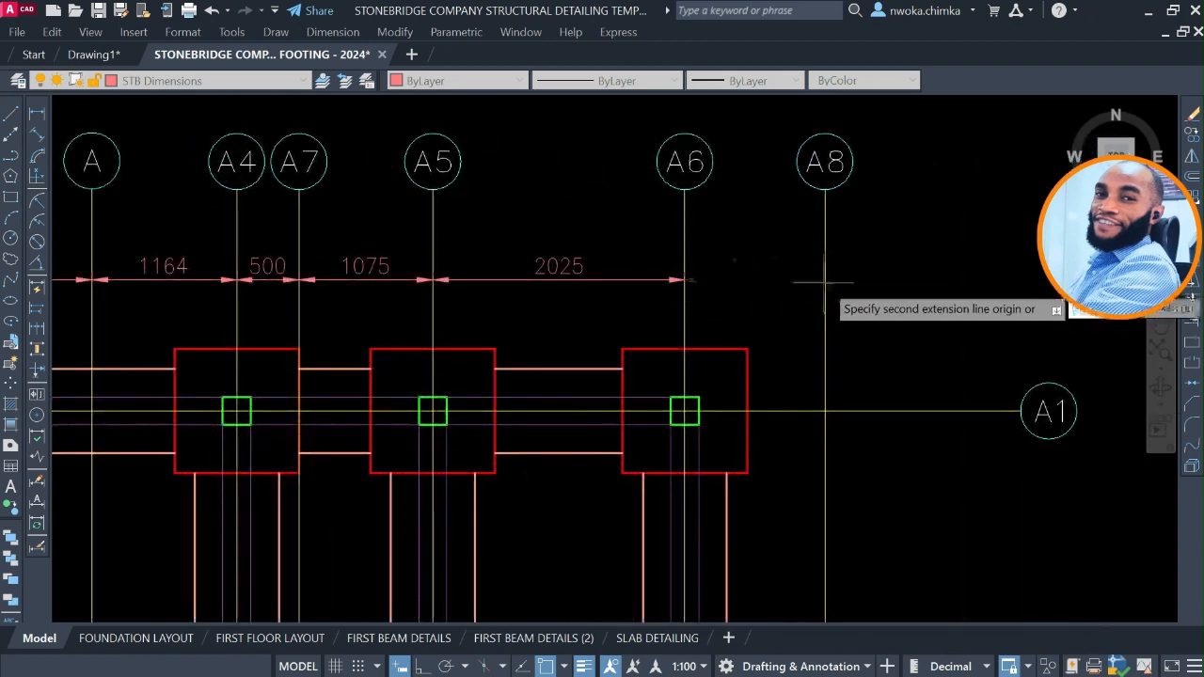
pyautogui.scroll(-4, 917, 276)
pyautogui.press('Escape')
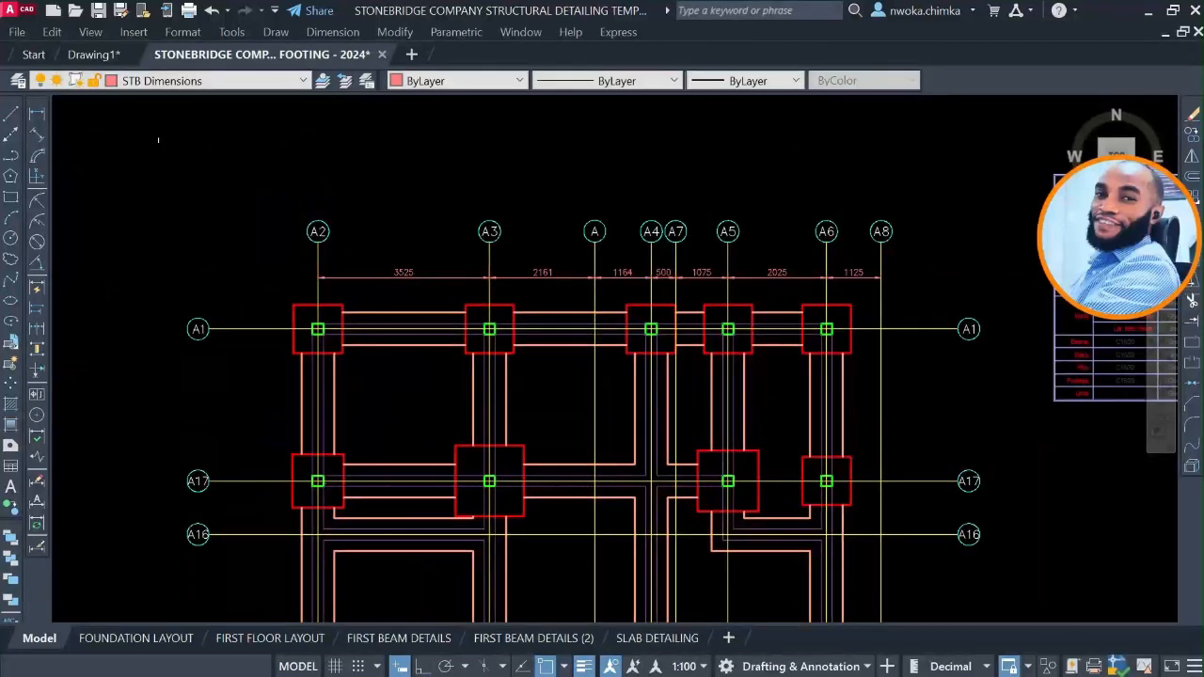
# Add an overall linear dimension from axis A2 to A8, placed between the north axis bubbles and the dimension chain.
pyautogui.click(37, 114)
pyautogui.scroll(2, 348, 272)
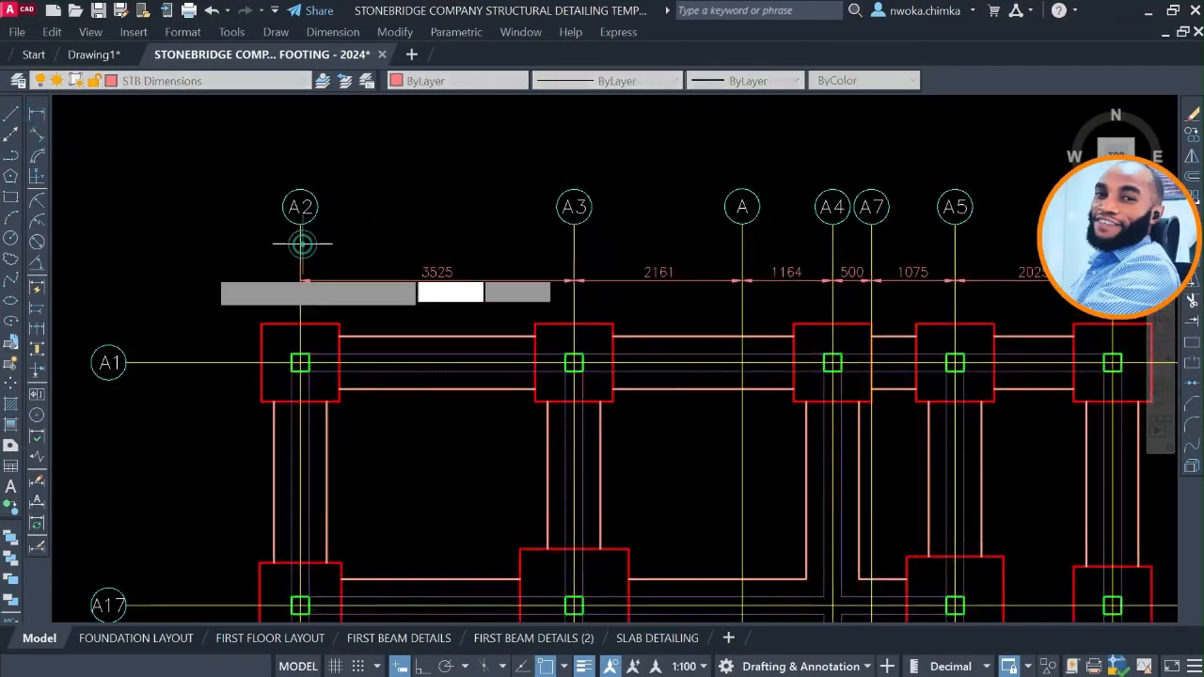
pyautogui.click(302, 244)
pyautogui.scroll(-6, 324, 262)
pyautogui.scroll(6, 912, 269)
pyautogui.moveTo(336, 240); pyautogui.dragTo(816, 277, button='middle')
pyautogui.scroll(2, 614, 278)
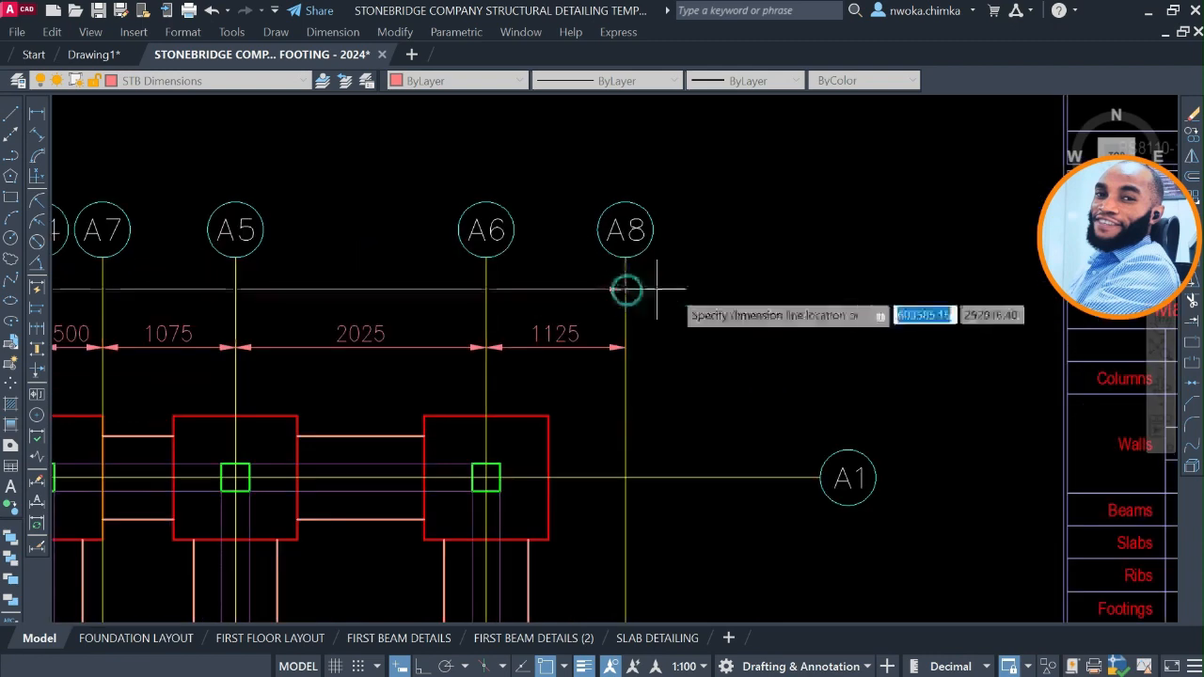
pyautogui.click(627, 287)
pyautogui.scroll(-3, 672, 291)
pyautogui.moveTo(225, 294); pyautogui.dragTo(508, 294, button='middle')
pyautogui.scroll(2, 496, 294)
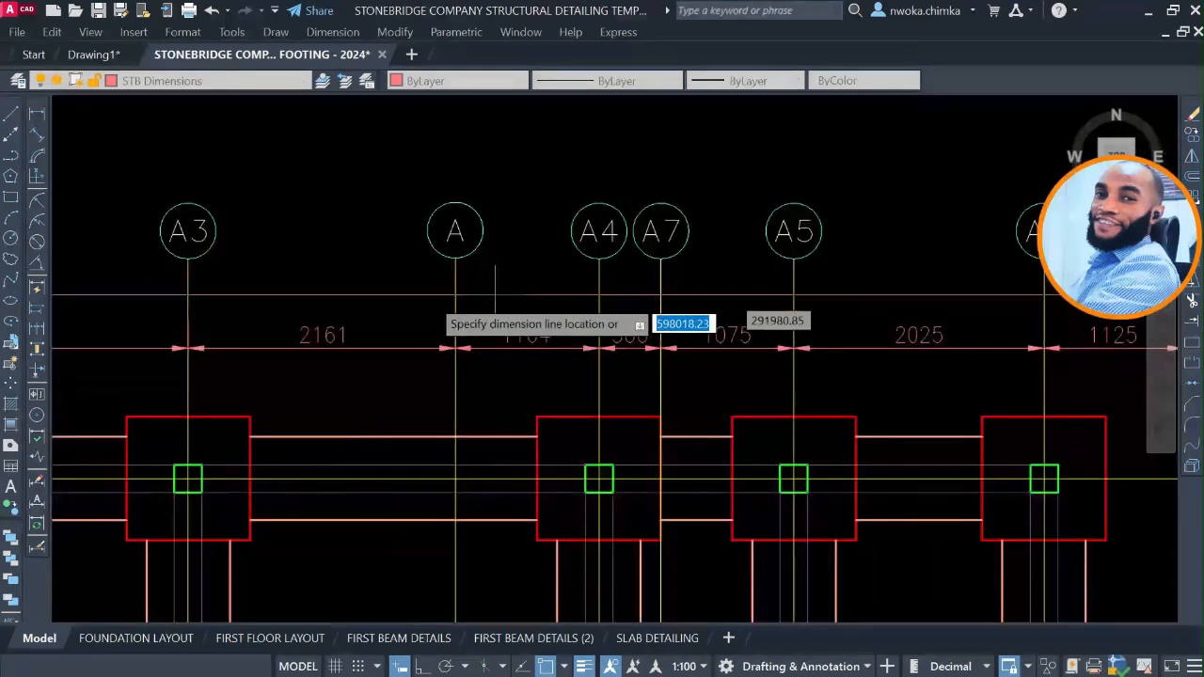
pyautogui.click(411, 306)
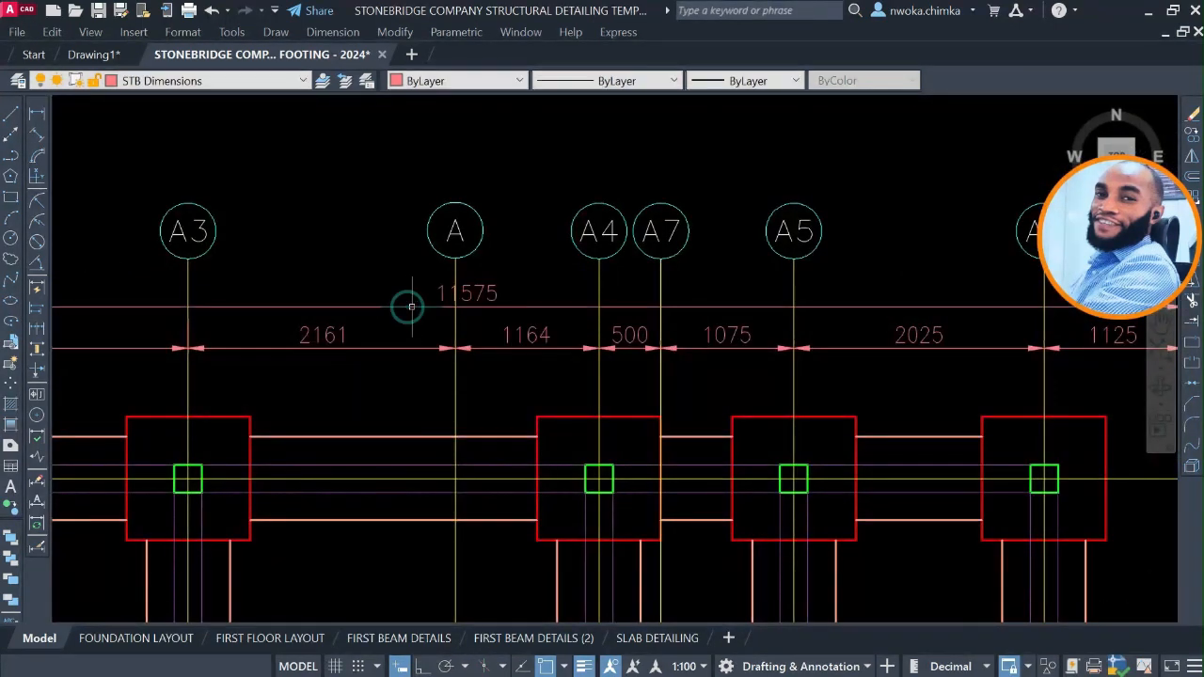
# Shift the overall north dimension's text off the axis A line, into the space between axes A3 and A.
pyautogui.click(468, 292)
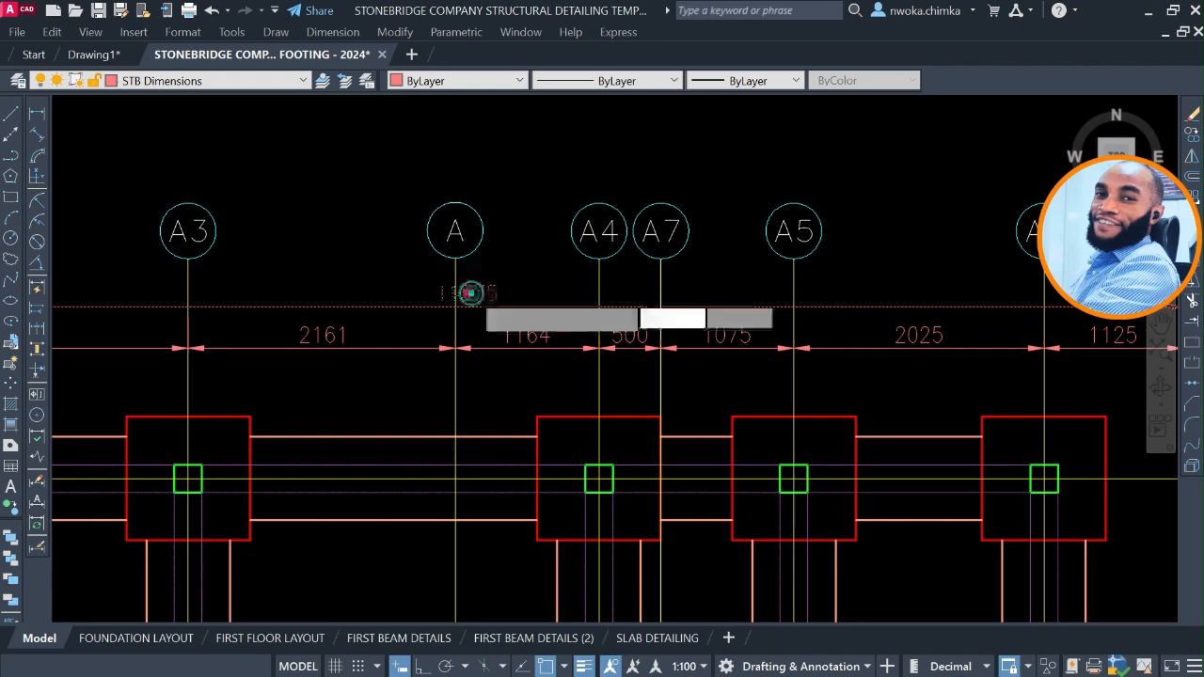
pyautogui.click(358, 301)
pyautogui.scroll(-2, 473, 267)
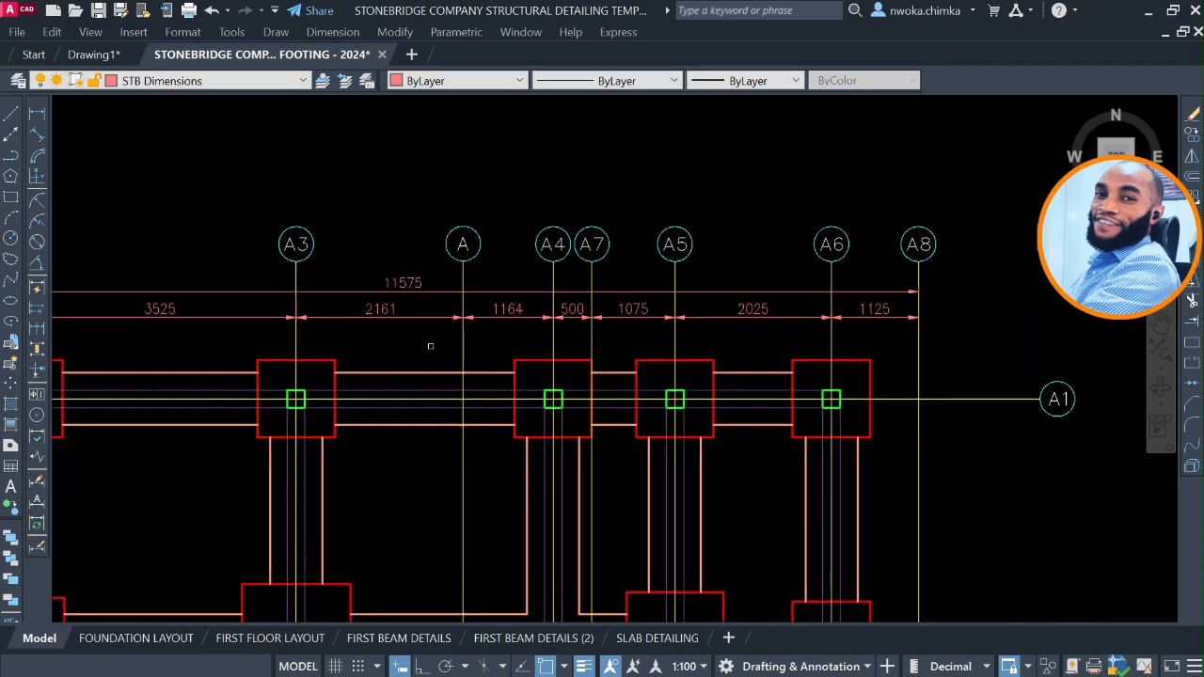
# Add a vertical linear dimension between axes A1 and A17, placed between the west bubbles and the footings.
pyautogui.scroll(-3, 430, 346)
pyautogui.click(37, 113)
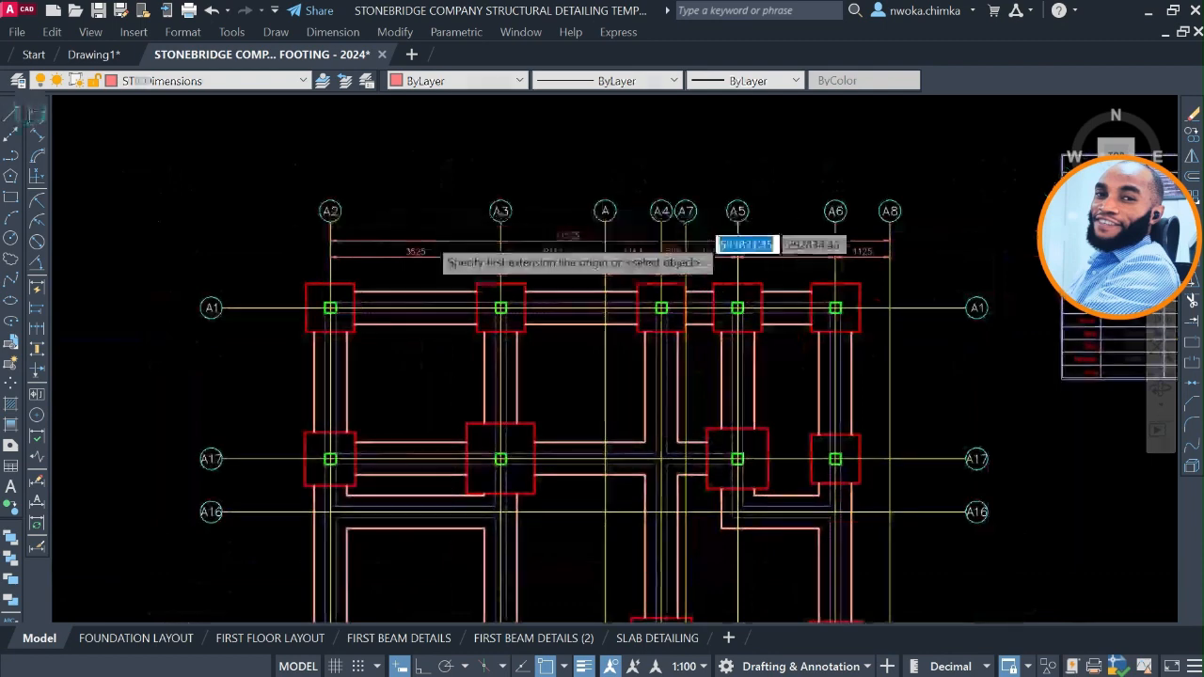
pyautogui.scroll(-2, 426, 228)
pyautogui.scroll(2, 294, 309)
pyautogui.click(358, 251)
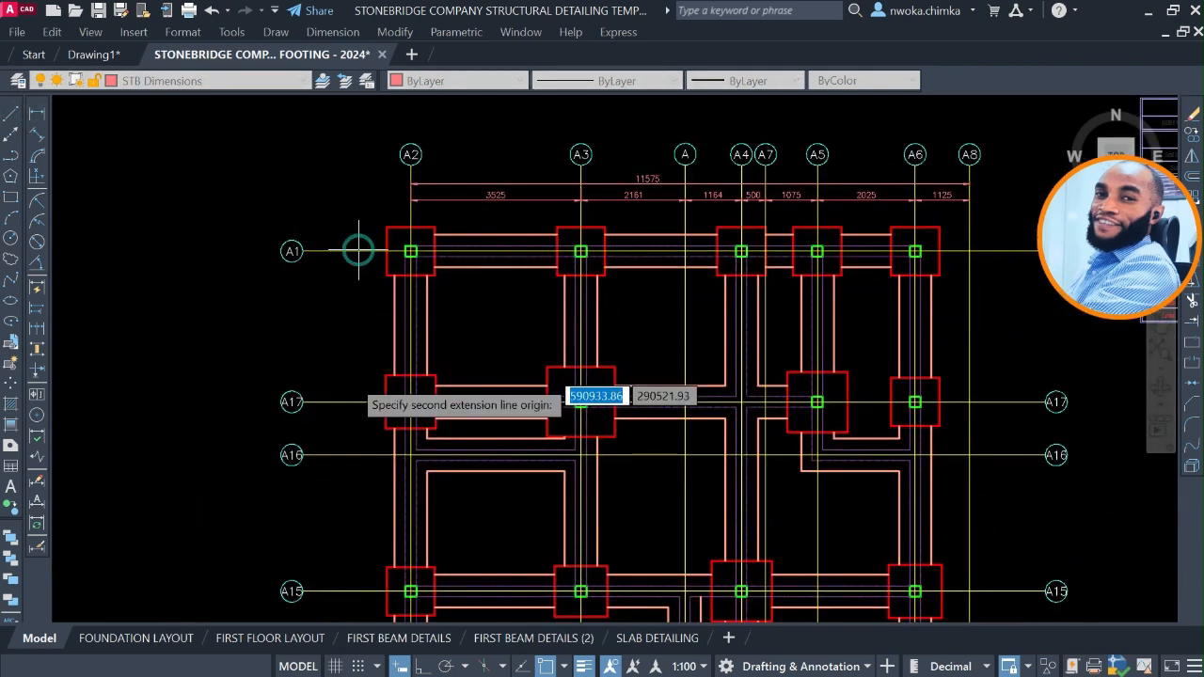
pyautogui.click(358, 402)
pyautogui.click(359, 368)
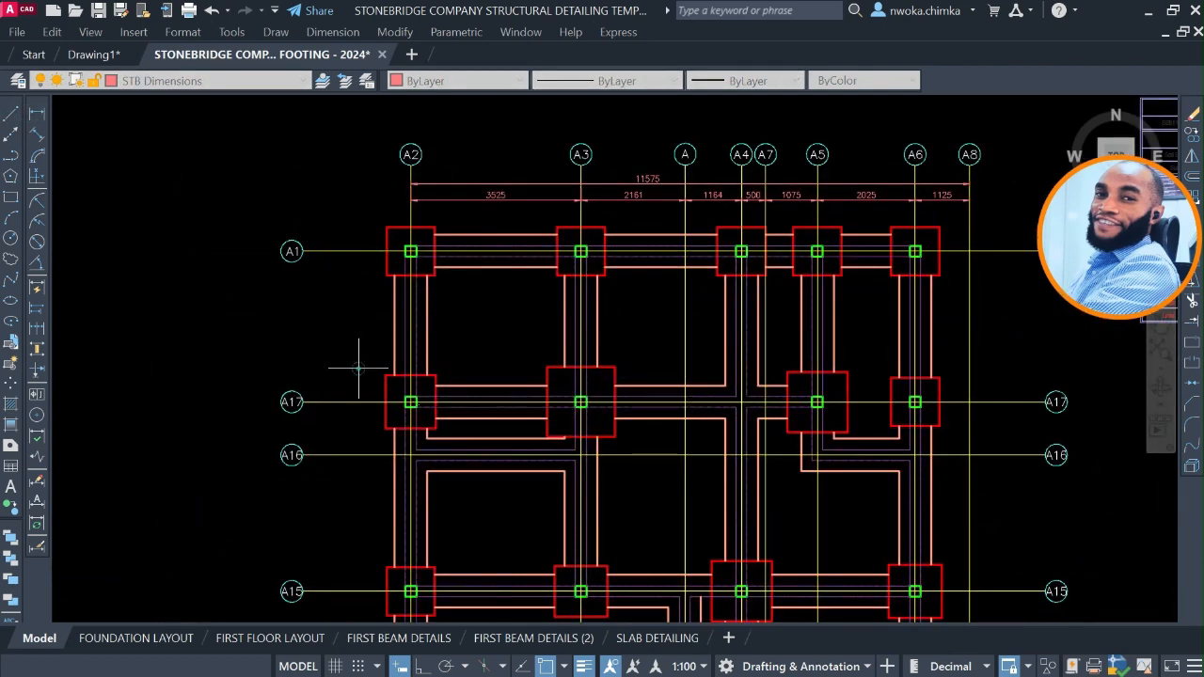
# Continue the west dimension chain from axis A17 through A16, A15, A14 and A12 to A11.
pyautogui.click(40, 331)
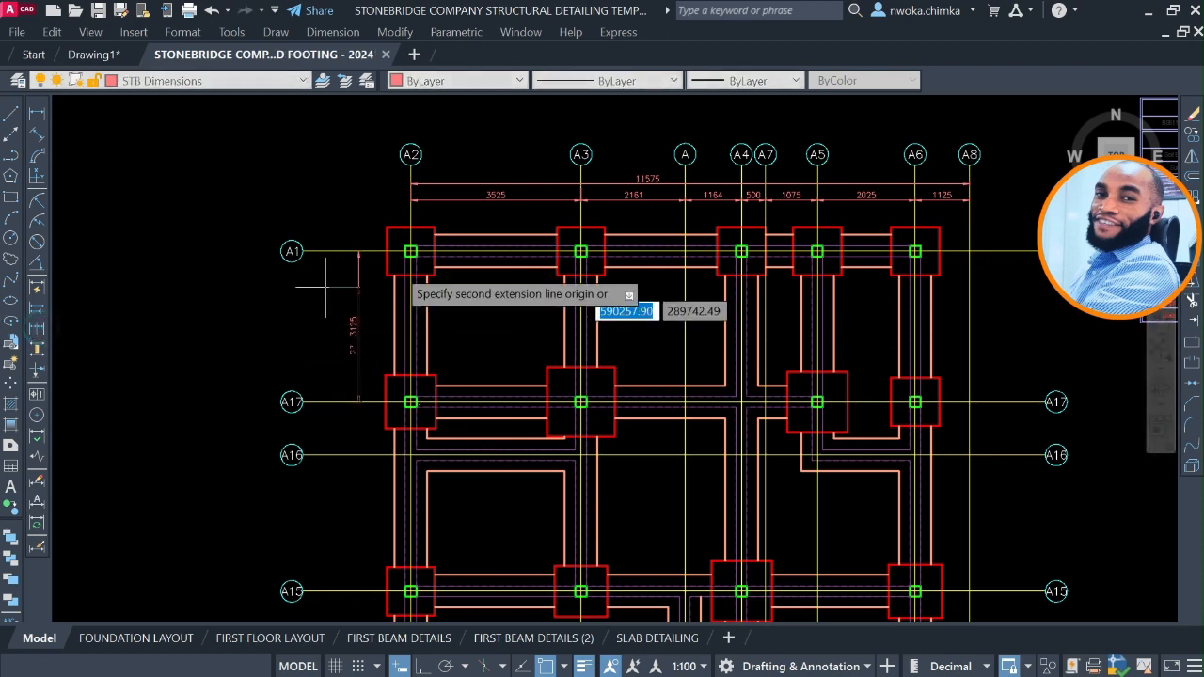
pyautogui.click(355, 452)
pyautogui.click(356, 590)
pyautogui.moveTo(380, 511); pyautogui.dragTo(367, 188, button='middle')
pyautogui.click(350, 386)
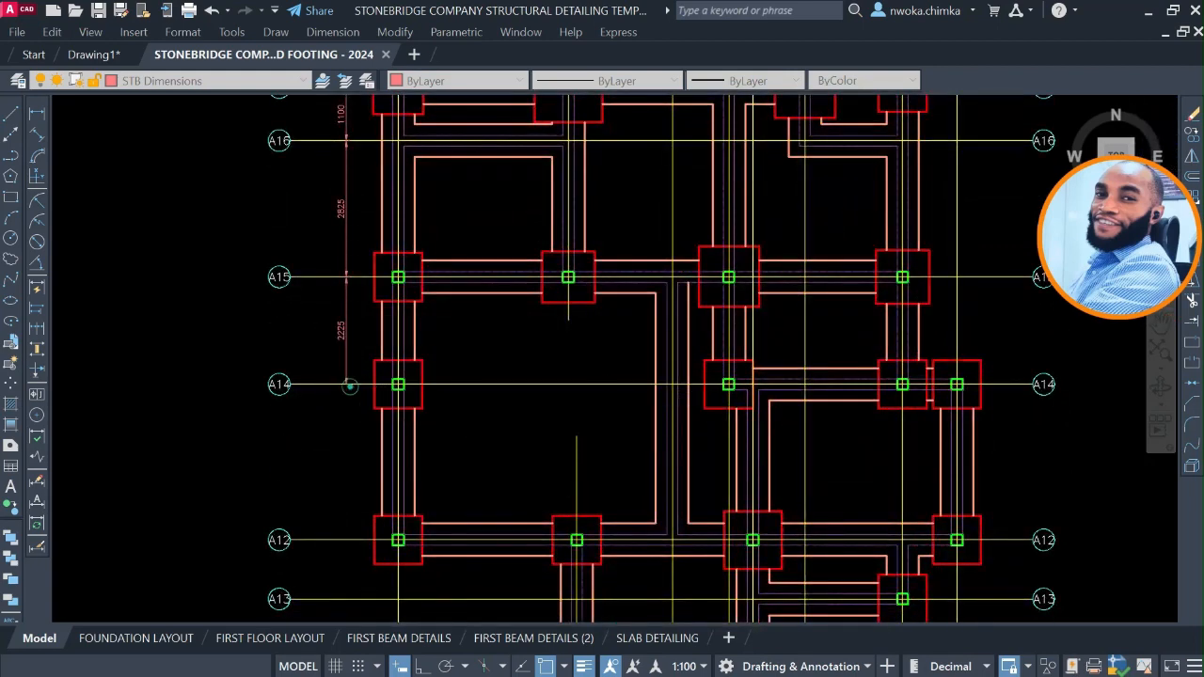
pyautogui.click(349, 540)
pyautogui.moveTo(354, 357); pyautogui.dragTo(370, 201, button='middle')
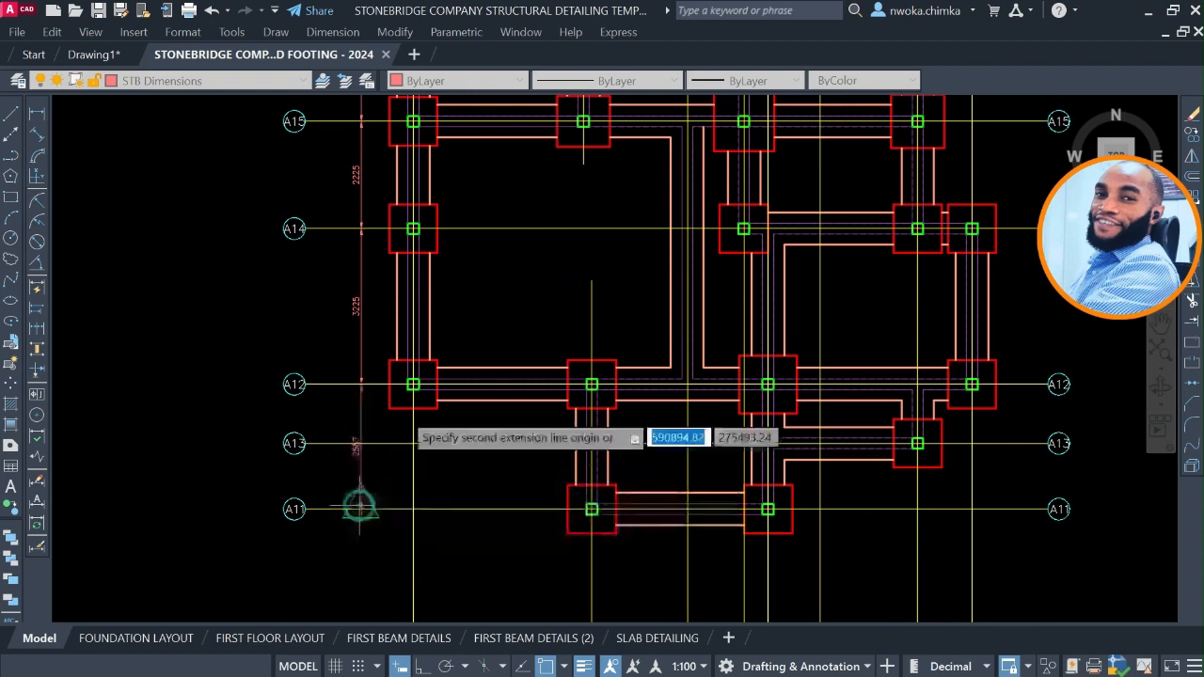
pyautogui.click(359, 506)
pyautogui.press('Escape')
# Add an overall vertical dimension from axis A11 to A1, placed between the west chain and its axis bubbles.
pyautogui.moveTo(355, 336); pyautogui.dragTo(396, 487, button='middle')
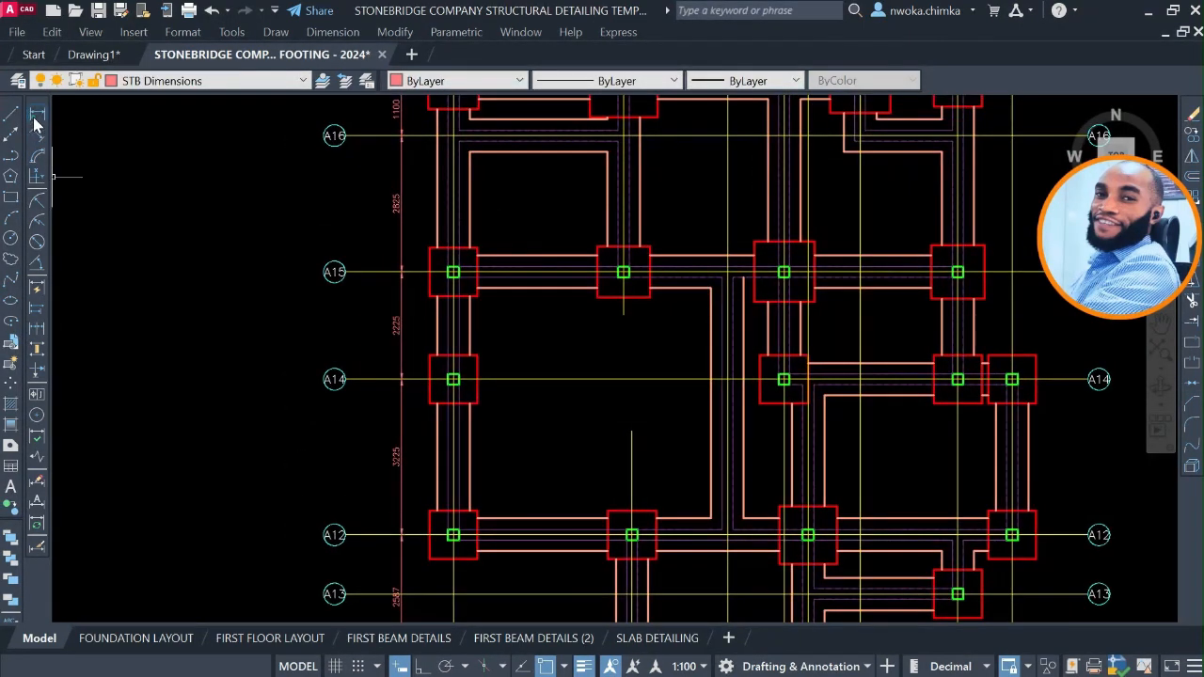
pyautogui.click(36, 114)
pyautogui.scroll(-3, 402, 570)
pyautogui.scroll(3, 414, 564)
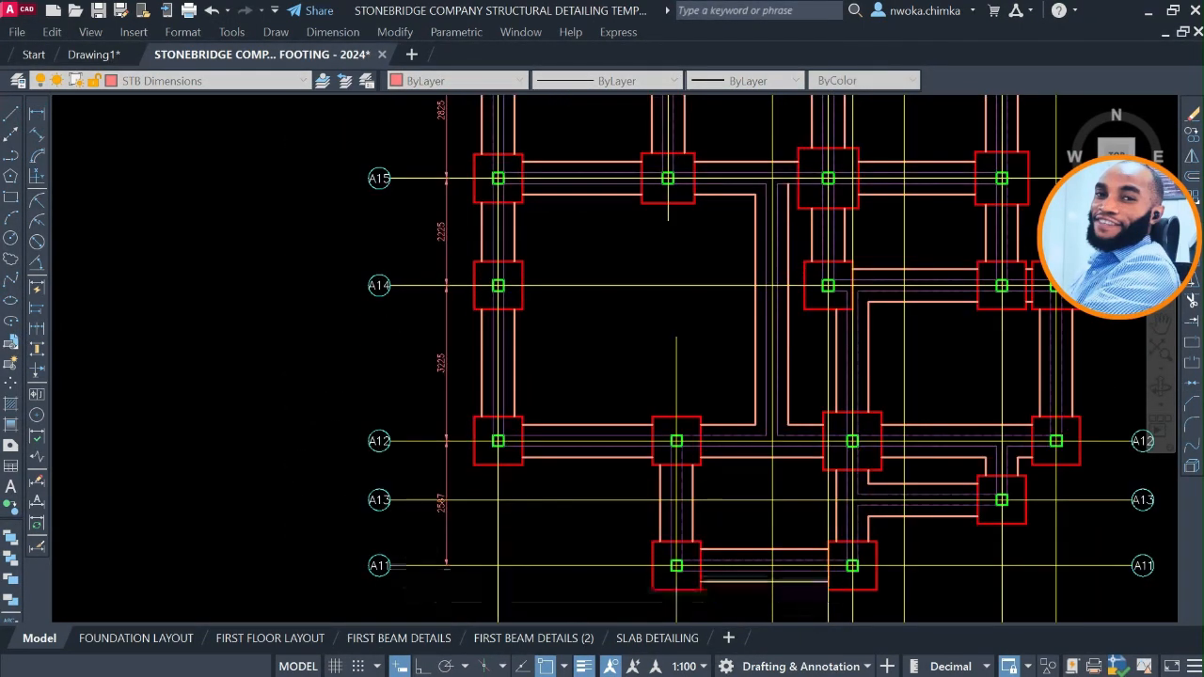
pyautogui.click(422, 566)
pyautogui.scroll(-2, 414, 498)
pyautogui.moveTo(421, 377); pyautogui.dragTo(419, 335, button='middle')
pyautogui.scroll(2, 429, 336)
pyautogui.click(426, 287)
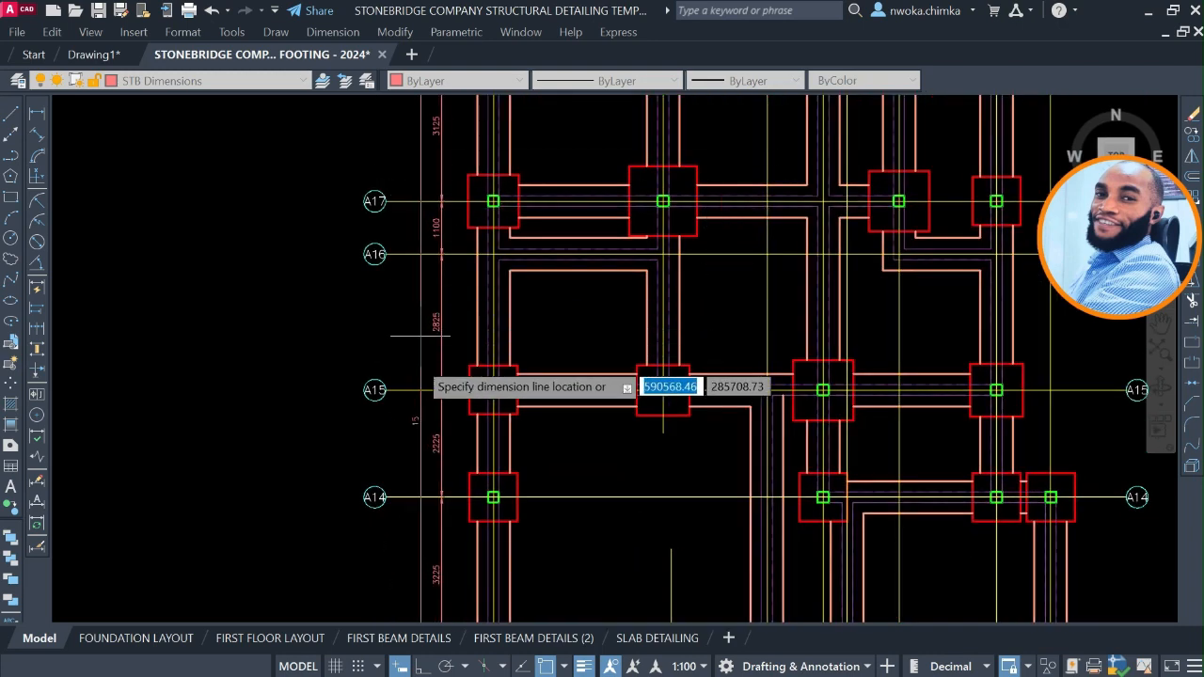
pyautogui.scroll(2, 414, 386)
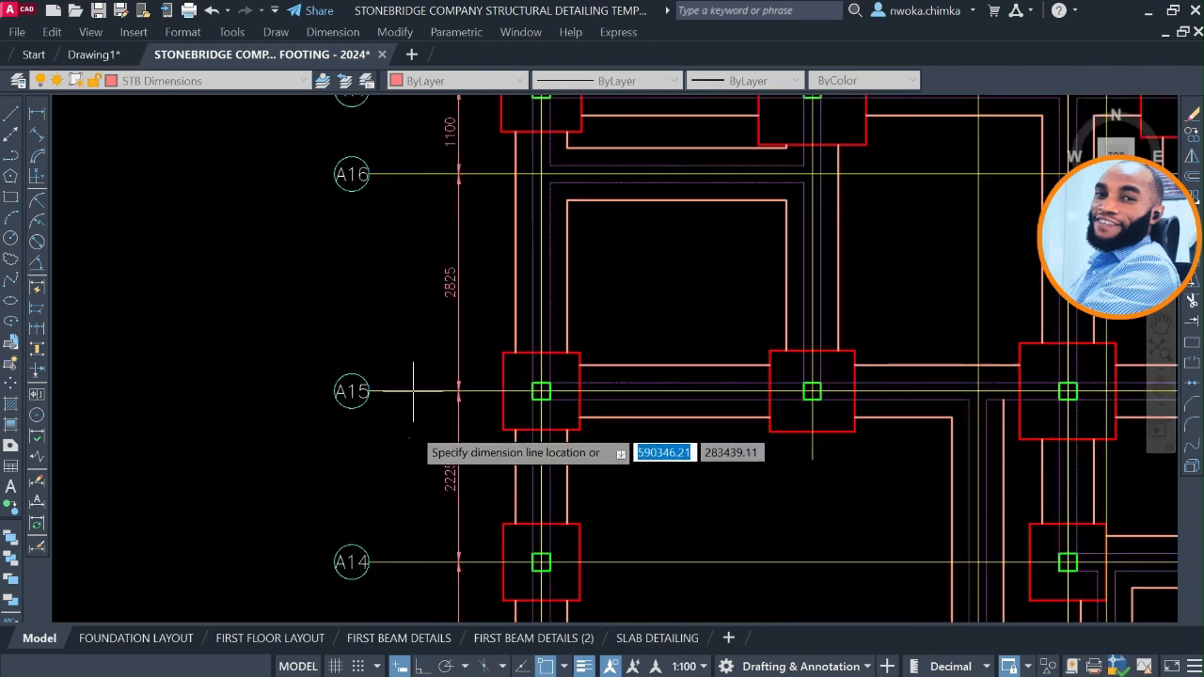
pyautogui.click(452, 342)
pyautogui.scroll(-2, 449, 341)
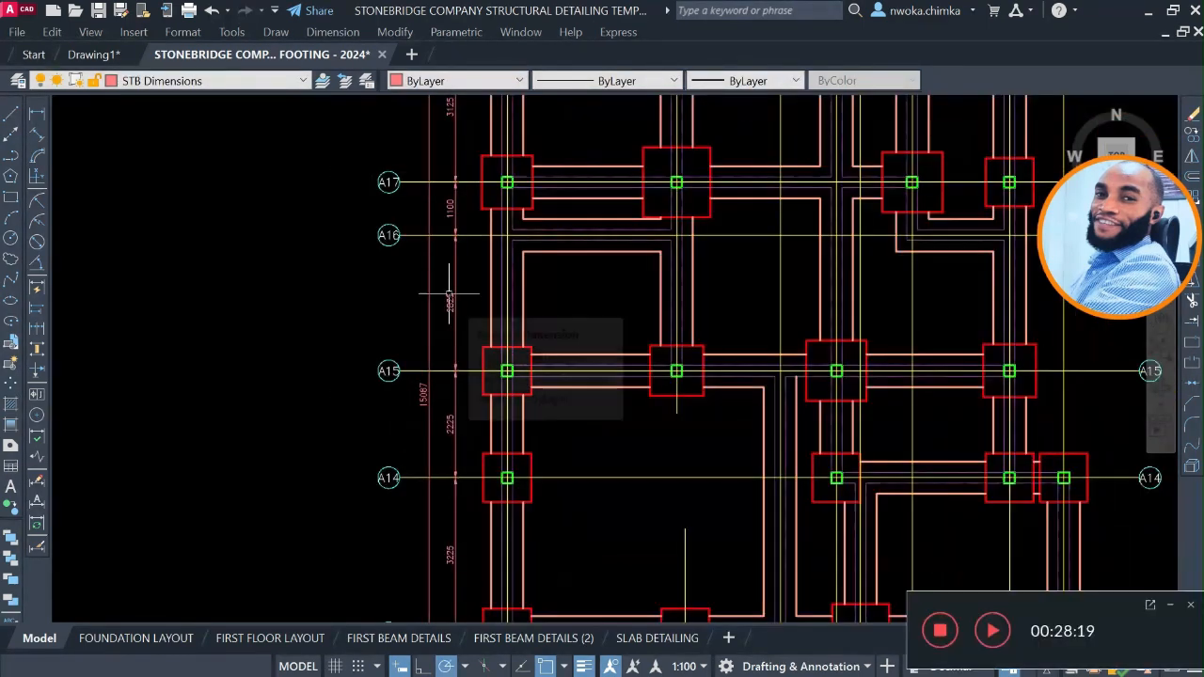
# Dimension the axes along the east and south sides of the plan, with a chain and an overall dimension on each side.
pyautogui.click(37, 112)
pyautogui.scroll(-5, 235, 141)
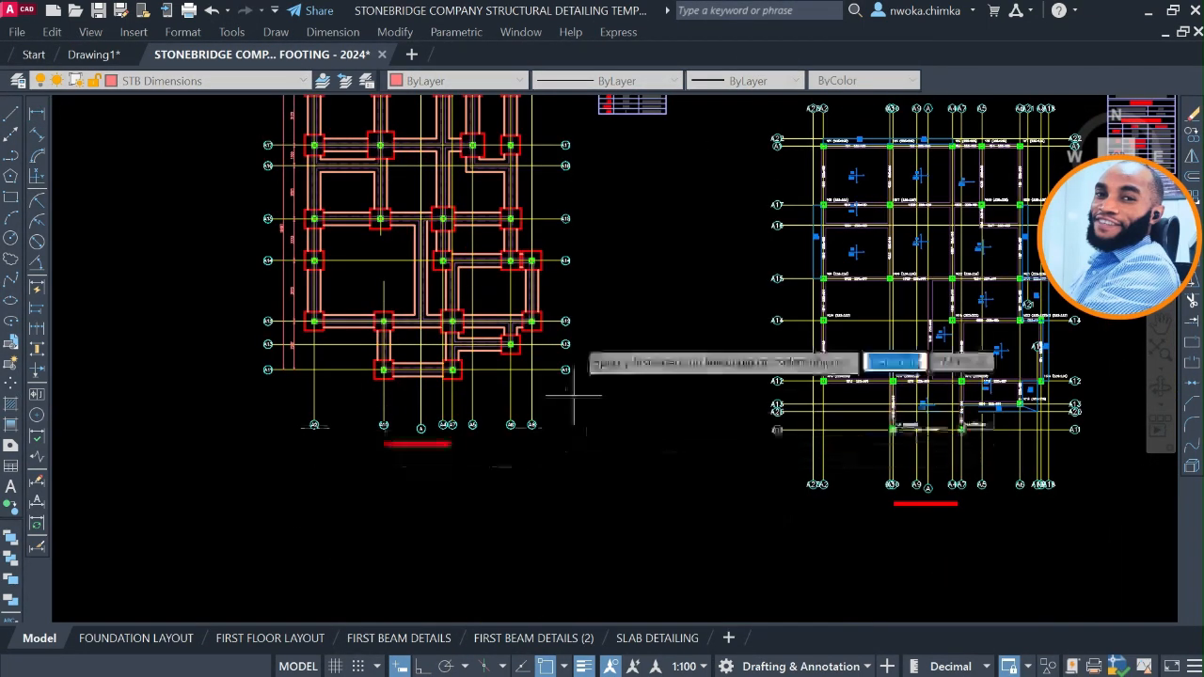
pyautogui.scroll(2, 564, 226)
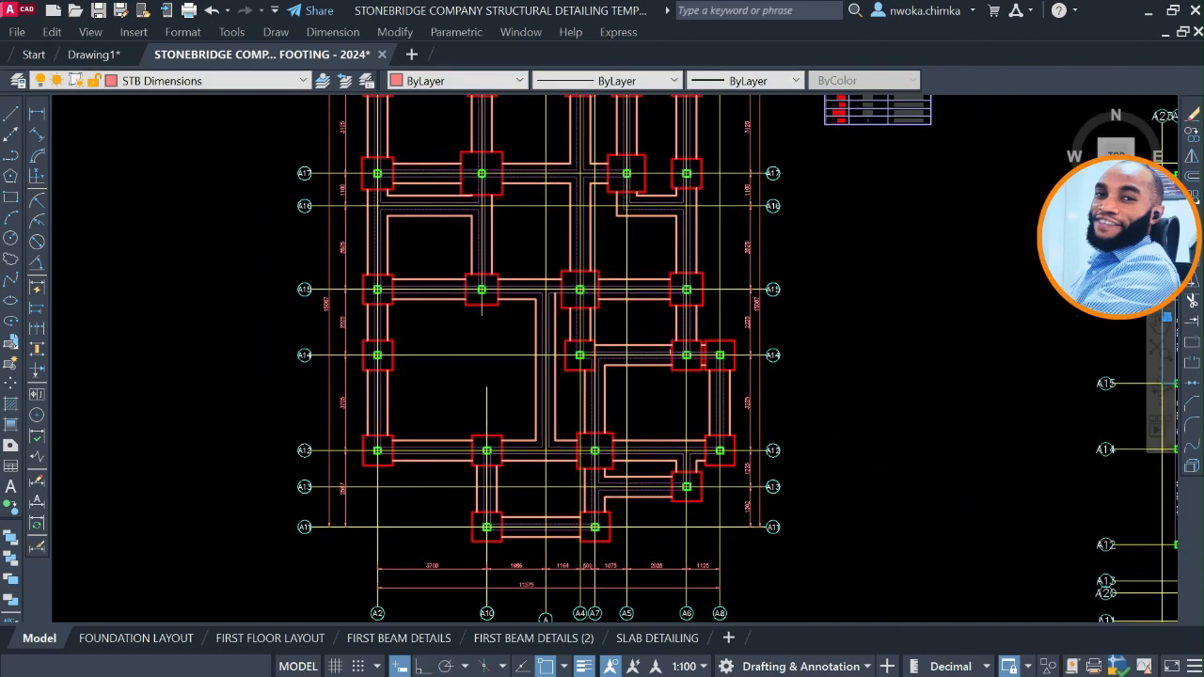
# Check the axis dimensions on all sides of the trimmed foundation plan.
pyautogui.scroll(-2, 674, 351)
pyautogui.scroll(3, 707, 457)
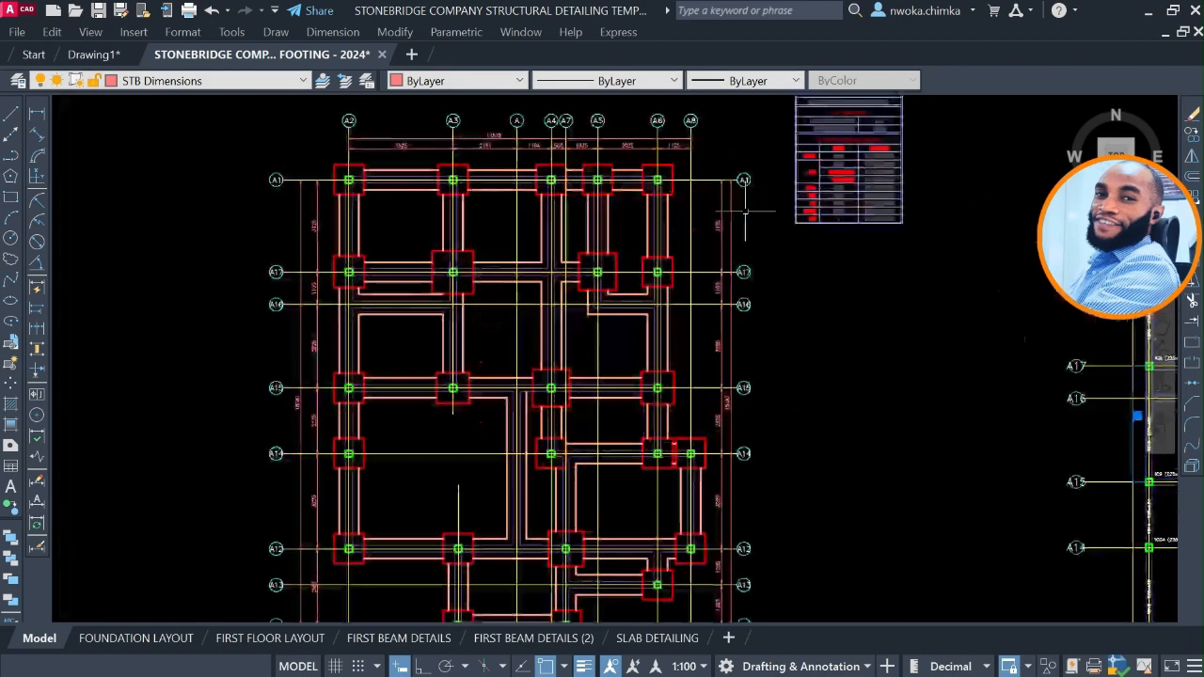
pyautogui.moveTo(705, 458); pyautogui.dragTo(711, 433, button='middle')
pyautogui.scroll(2, 588, 529)
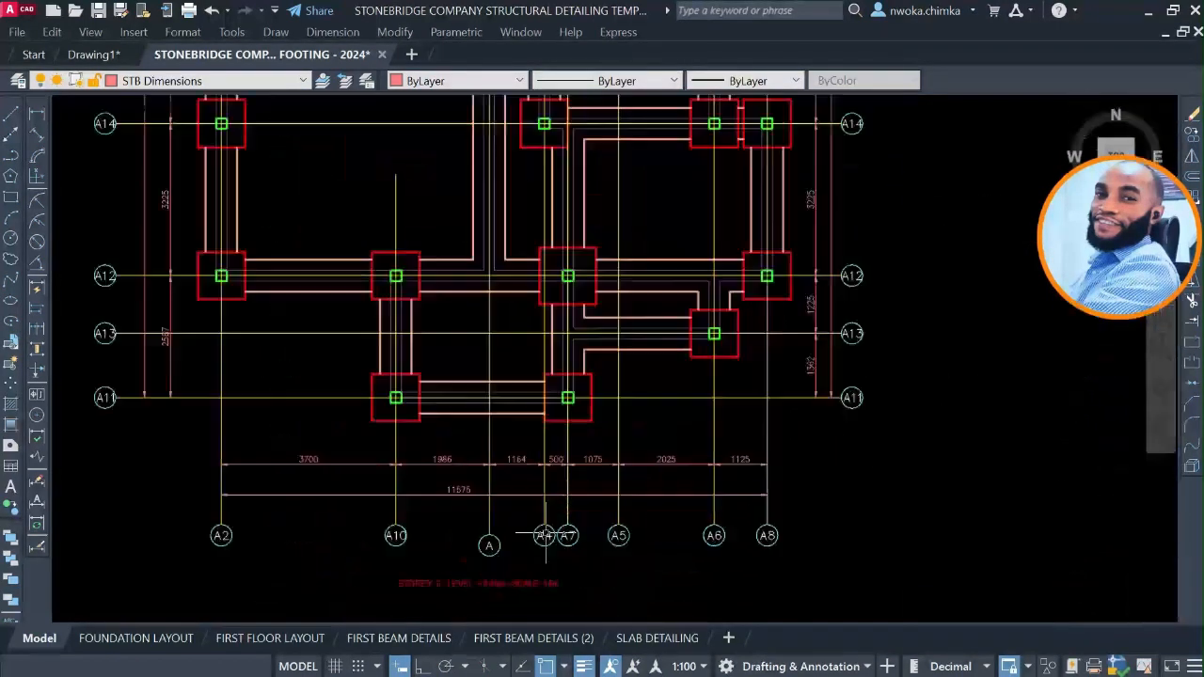
pyautogui.moveTo(571, 499); pyautogui.dragTo(685, 515, button='middle')
pyautogui.scroll(-2, 635, 485)
# Examine how the sample foundation sheet labels its footings and columns and dimensions the pad footings.
pyautogui.moveTo(483, 441); pyautogui.dragTo(822, 439, button='middle')
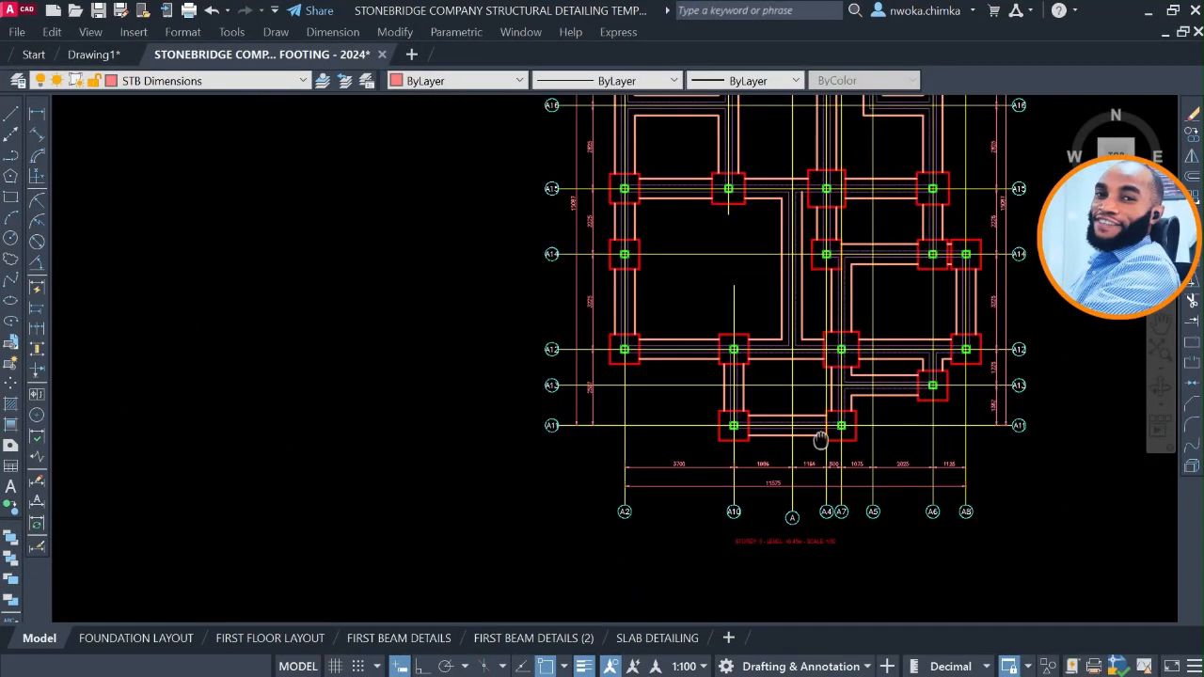
pyautogui.scroll(-2, 822, 438)
pyautogui.moveTo(436, 400); pyautogui.dragTo(900, 431, button='middle')
pyautogui.scroll(-2, 414, 363)
pyautogui.scroll(2, 300, 348)
pyautogui.moveTo(300, 348); pyautogui.dragTo(723, 381, button='middle')
pyautogui.scroll(2, 317, 295)
pyautogui.scroll(7, 323, 332)
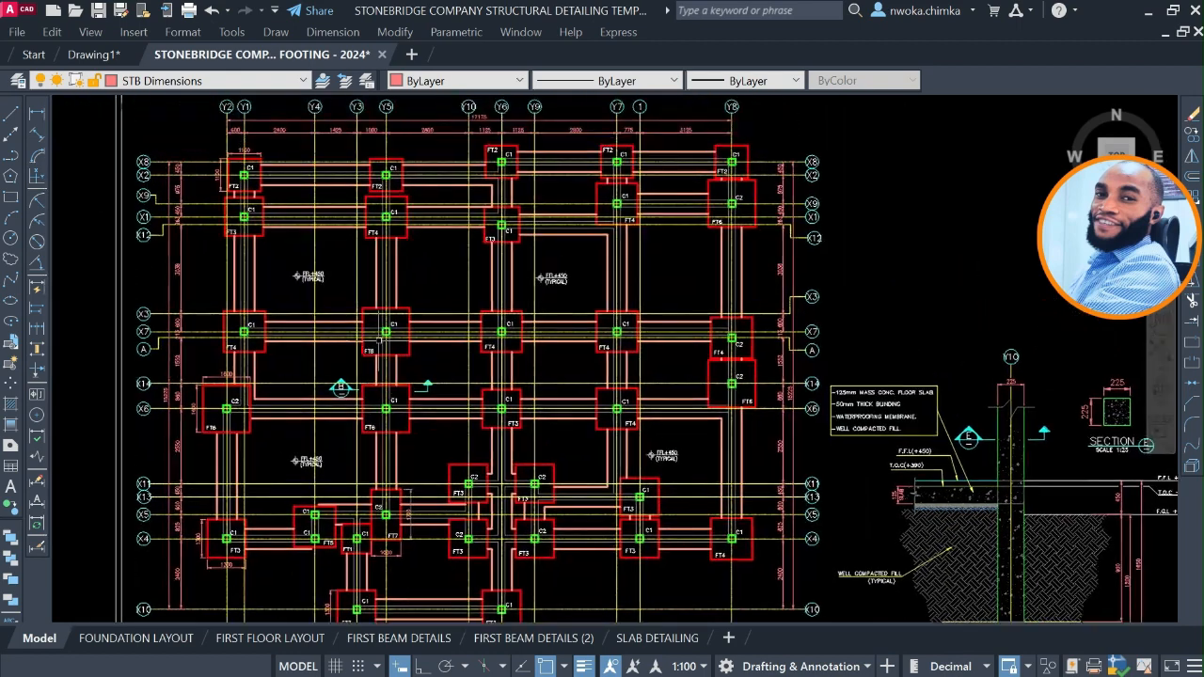
pyautogui.scroll(2, 362, 374)
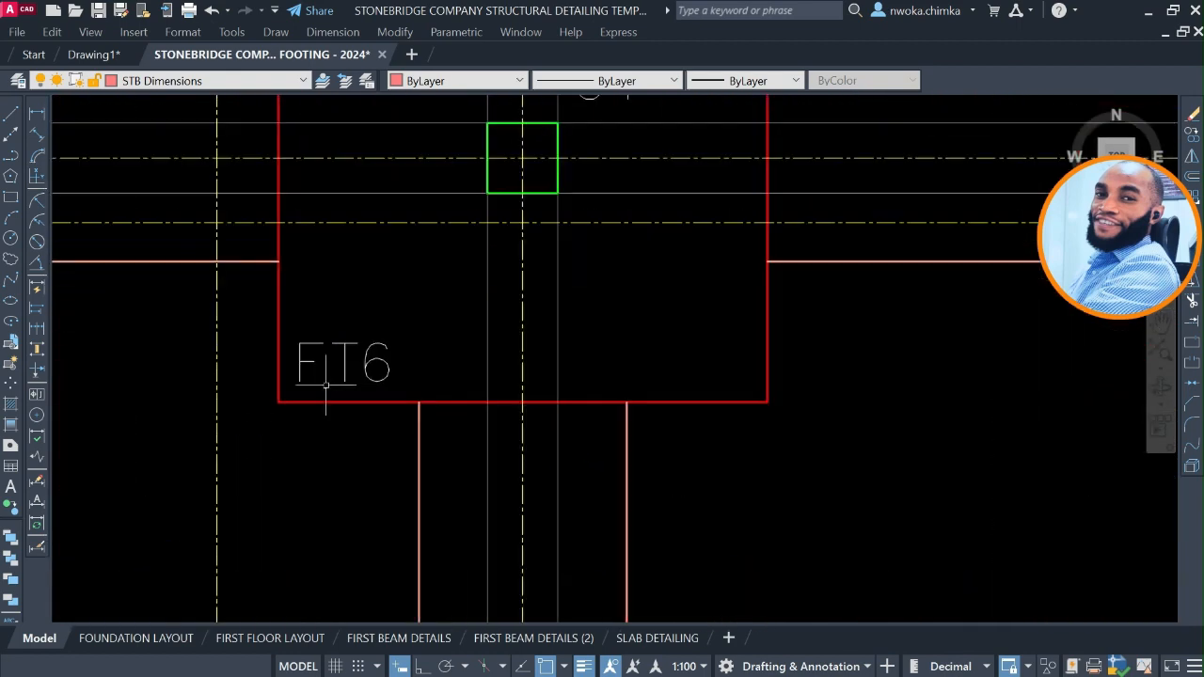
pyautogui.scroll(-4, 307, 367)
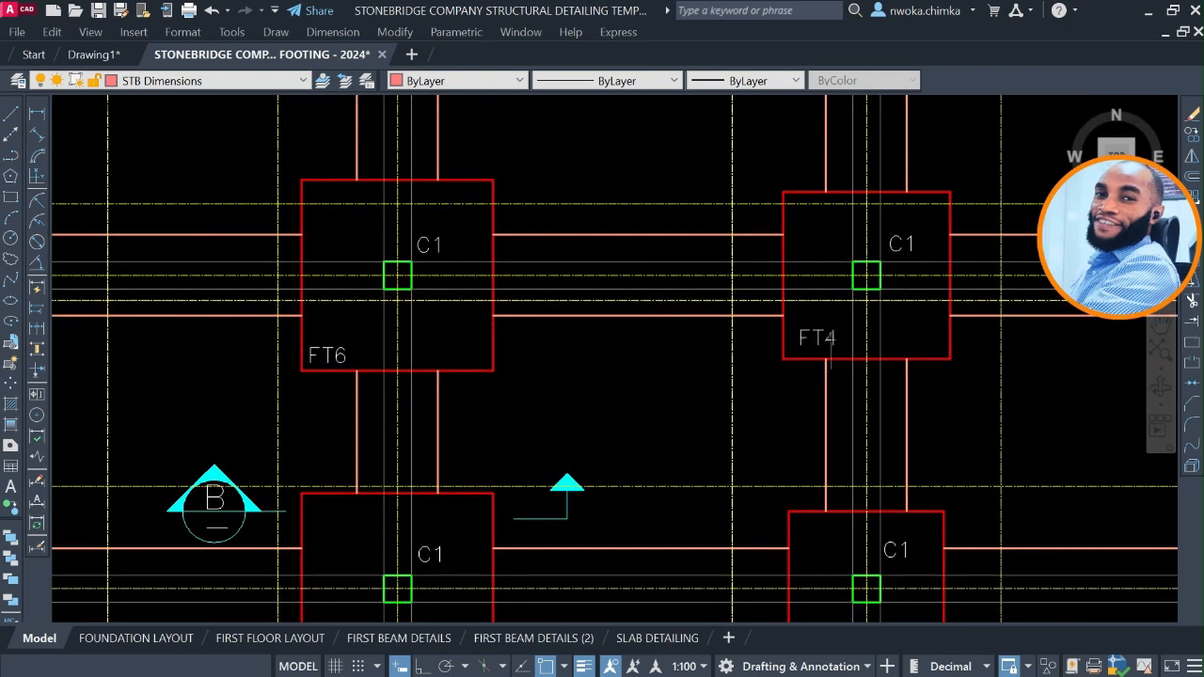
pyautogui.scroll(5, 831, 352)
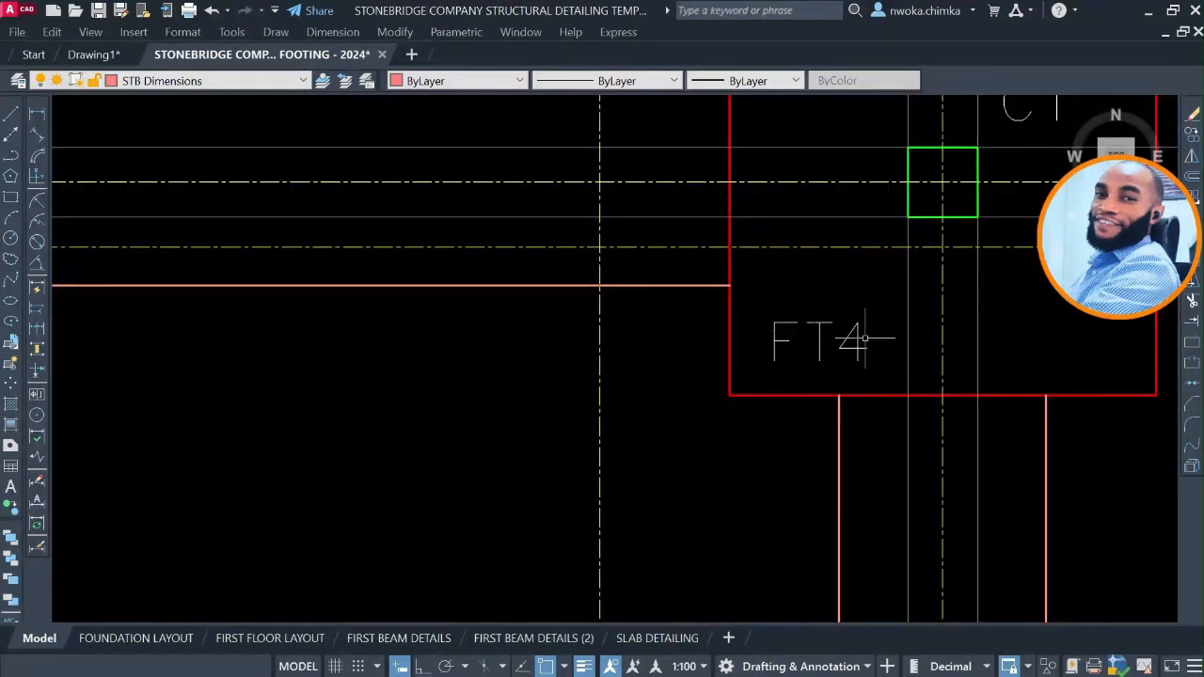
pyautogui.scroll(-4, 863, 337)
pyautogui.scroll(2, 384, 356)
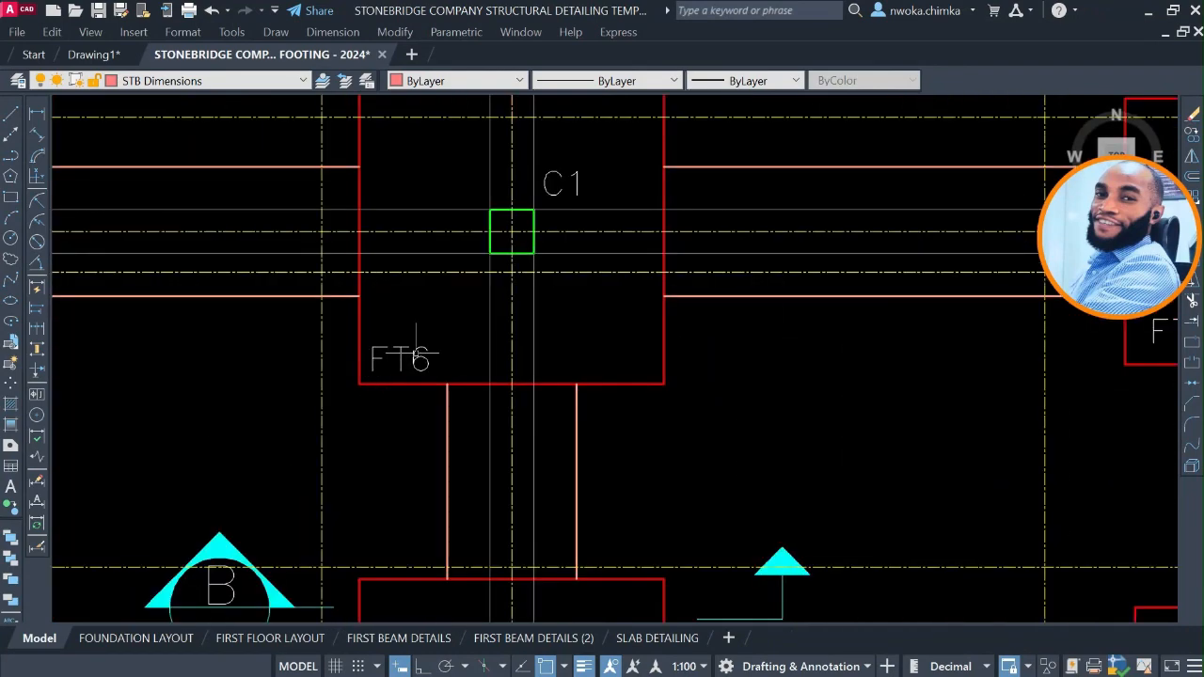
pyautogui.scroll(-2, 416, 354)
pyautogui.scroll(-2, 423, 352)
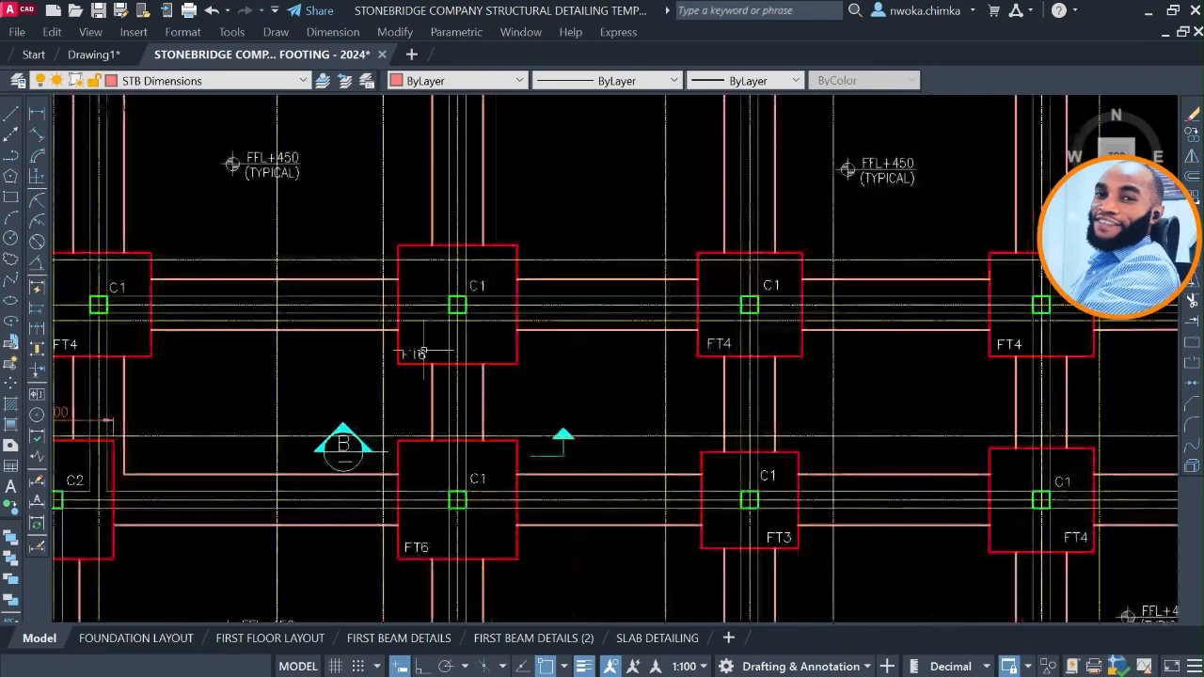
pyautogui.scroll(-6, 423, 351)
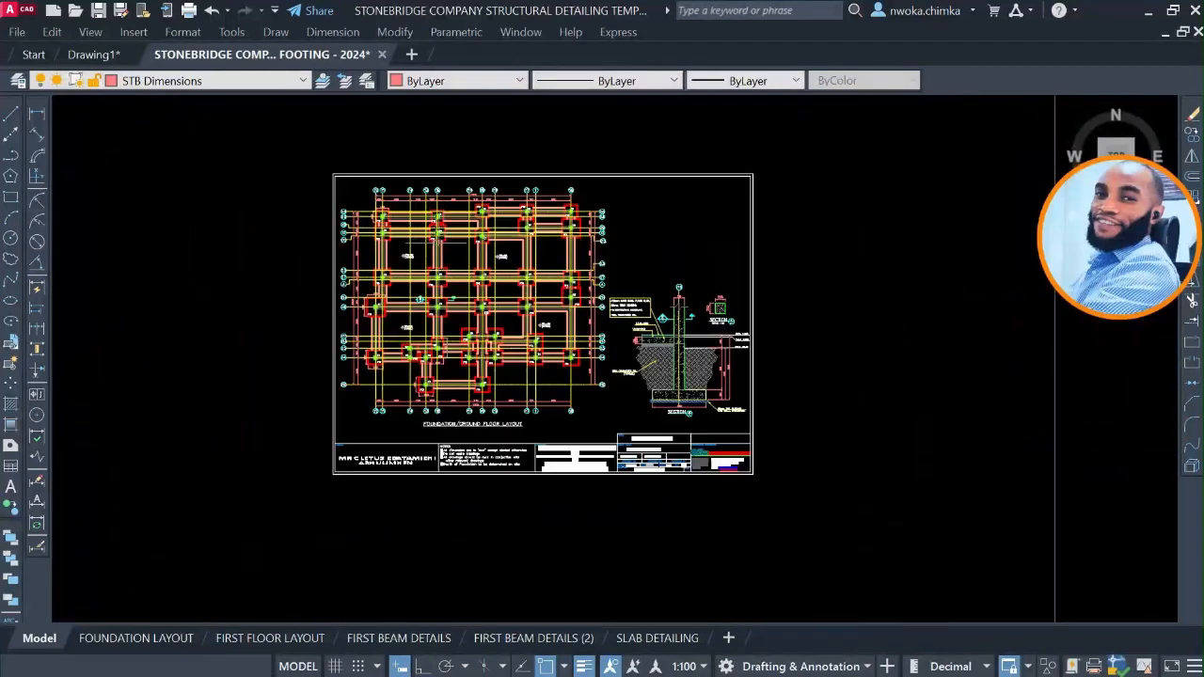
pyautogui.scroll(6, 434, 287)
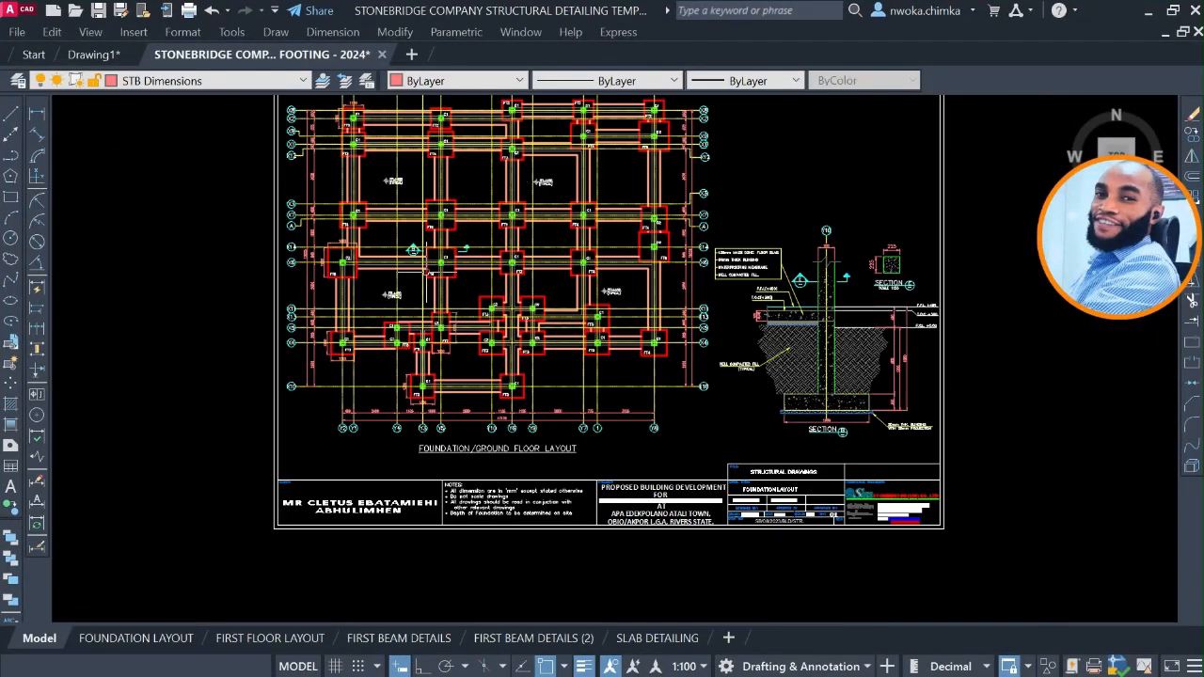
pyautogui.scroll(2, 428, 273)
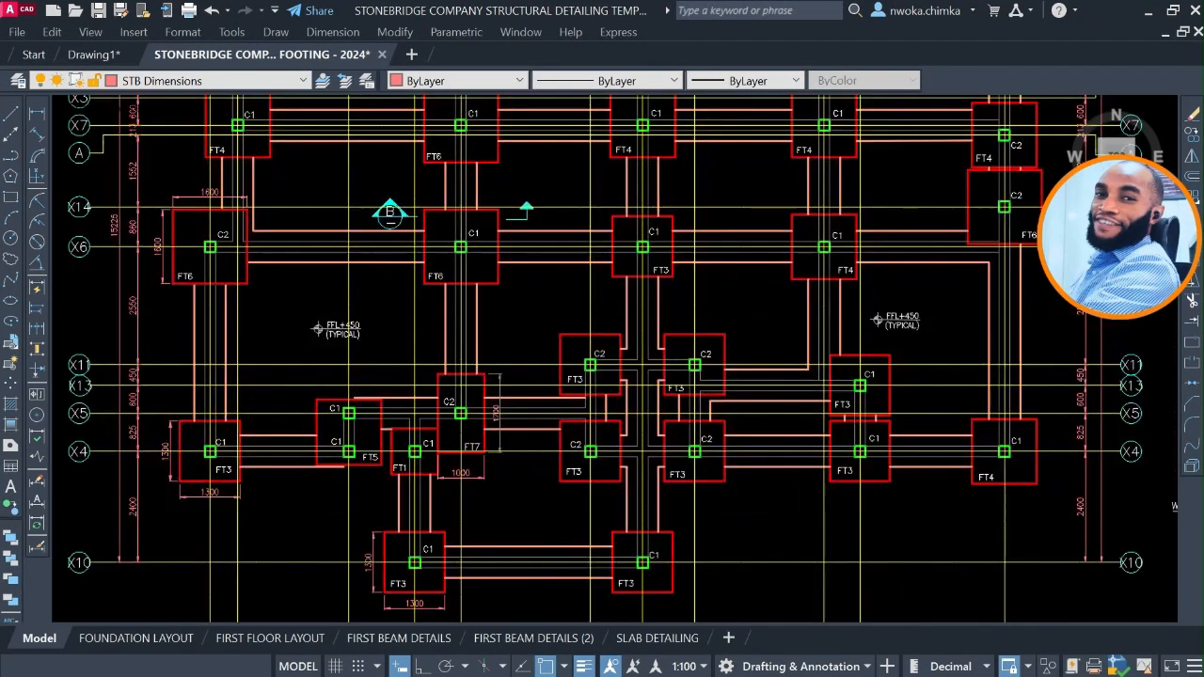
# Examine the sample pad footing details BASE 1 to BASE 7 for their sizes, reinforcement and numbering.
pyautogui.scroll(-12, 436, 271)
pyautogui.moveTo(744, 441); pyautogui.dragTo(455, 178, button='middle')
pyautogui.scroll(-6, 544, 228)
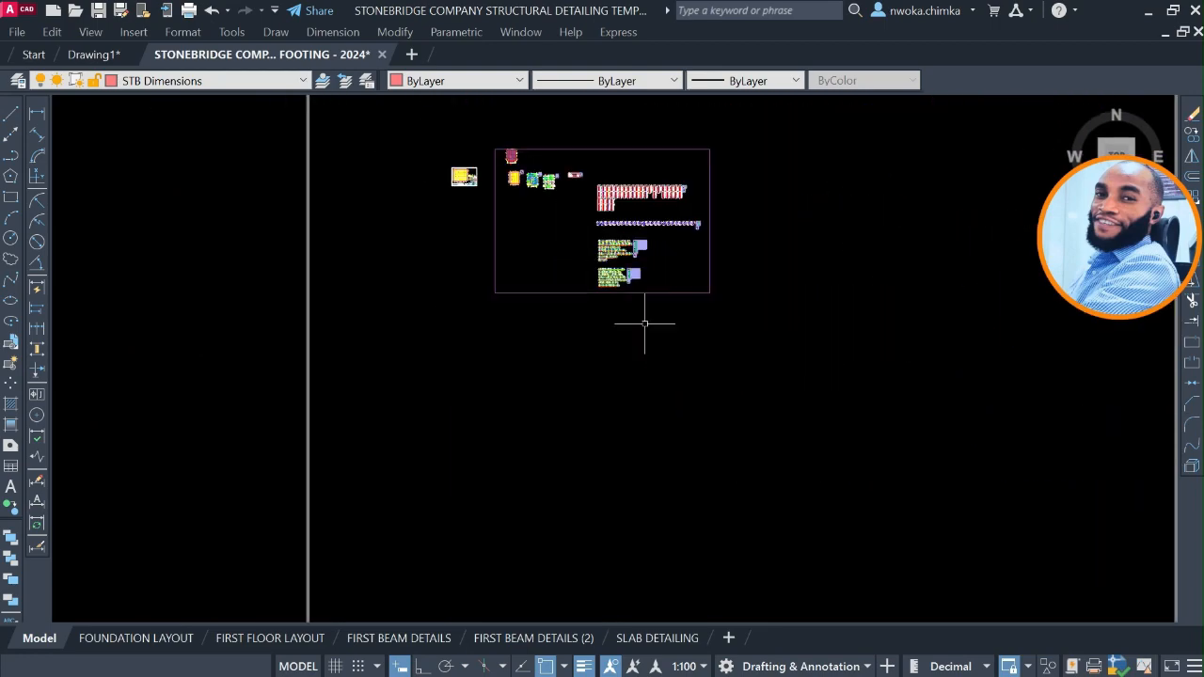
pyautogui.scroll(2, 644, 324)
pyautogui.moveTo(644, 323); pyautogui.dragTo(553, 164, button='middle')
pyautogui.scroll(-2, 553, 163)
pyautogui.moveTo(617, 472); pyautogui.dragTo(608, 226, button='middle')
pyautogui.scroll(2, 457, 404)
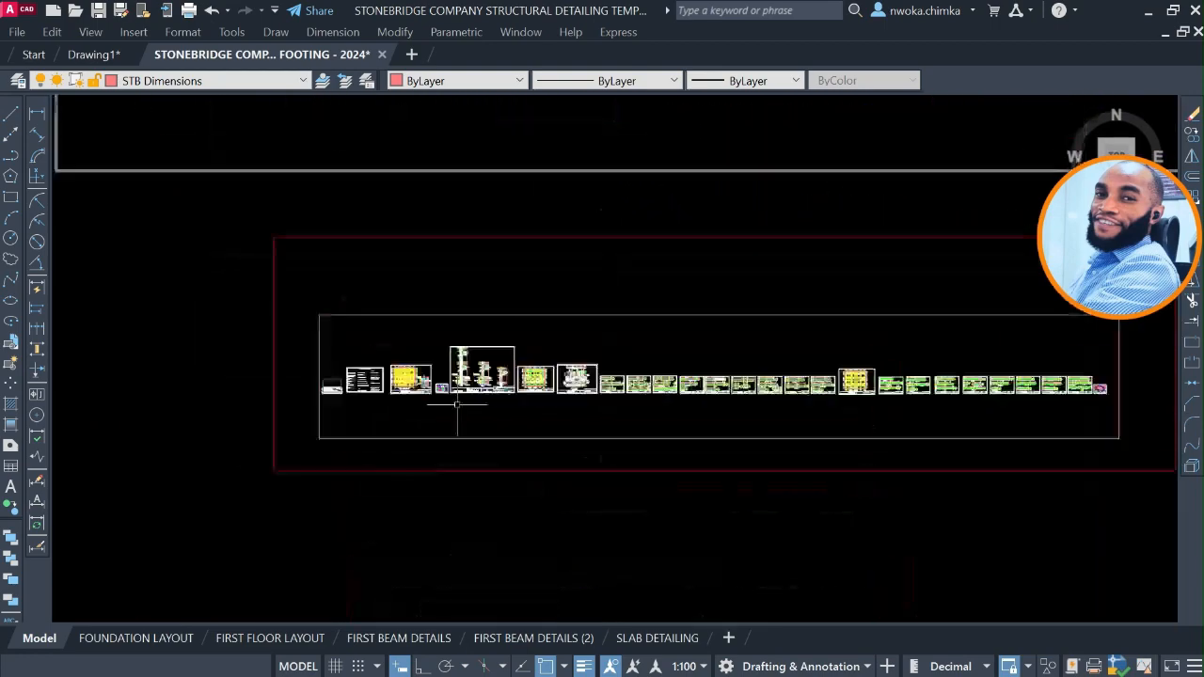
pyautogui.scroll(15, 457, 404)
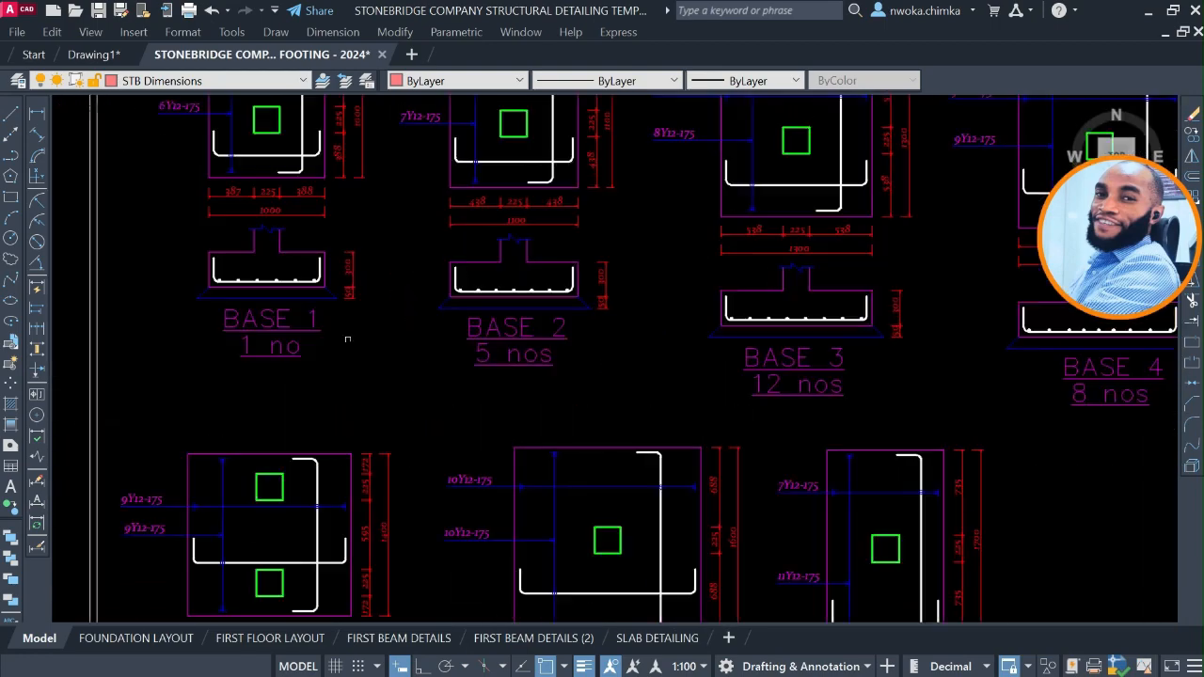
pyautogui.scroll(2, 243, 323)
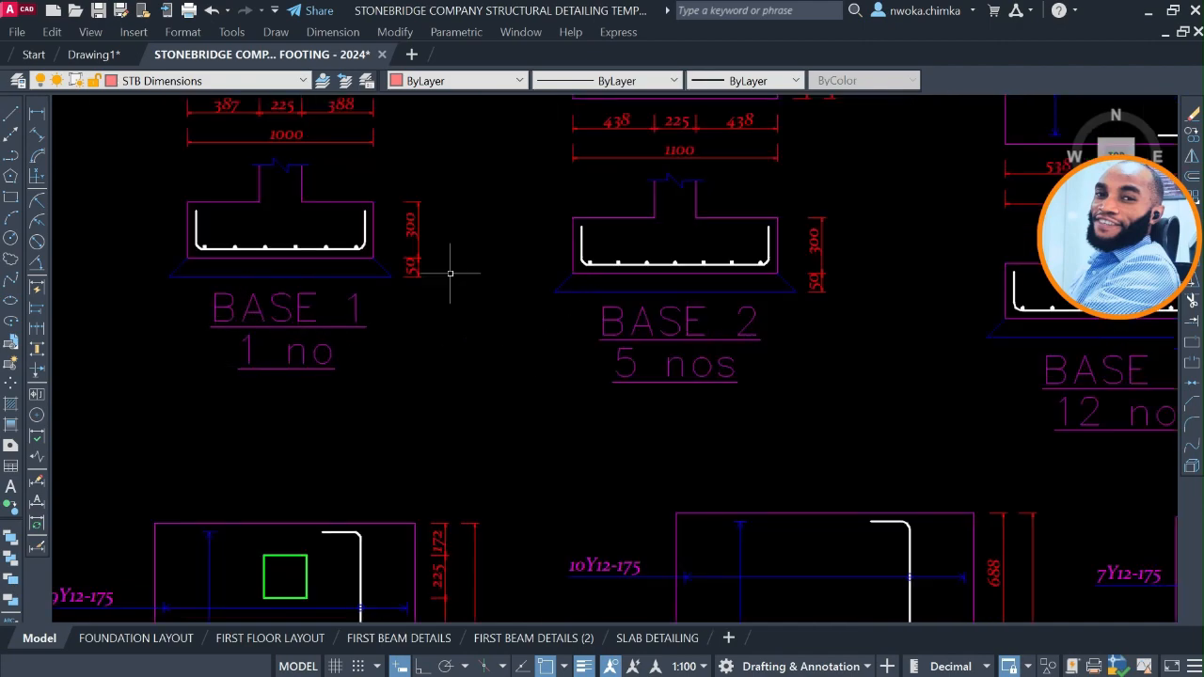
pyautogui.scroll(-4, 449, 273)
pyautogui.scroll(4, 584, 508)
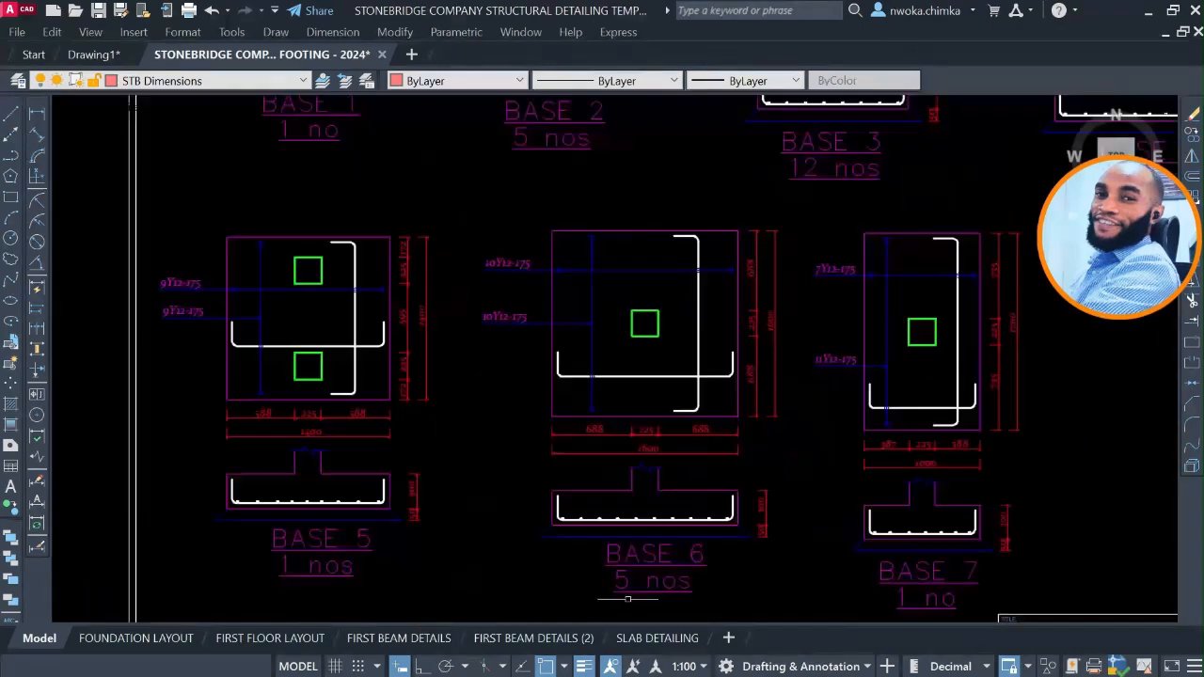
pyautogui.scroll(-8, 590, 408)
pyautogui.scroll(-6, 772, 443)
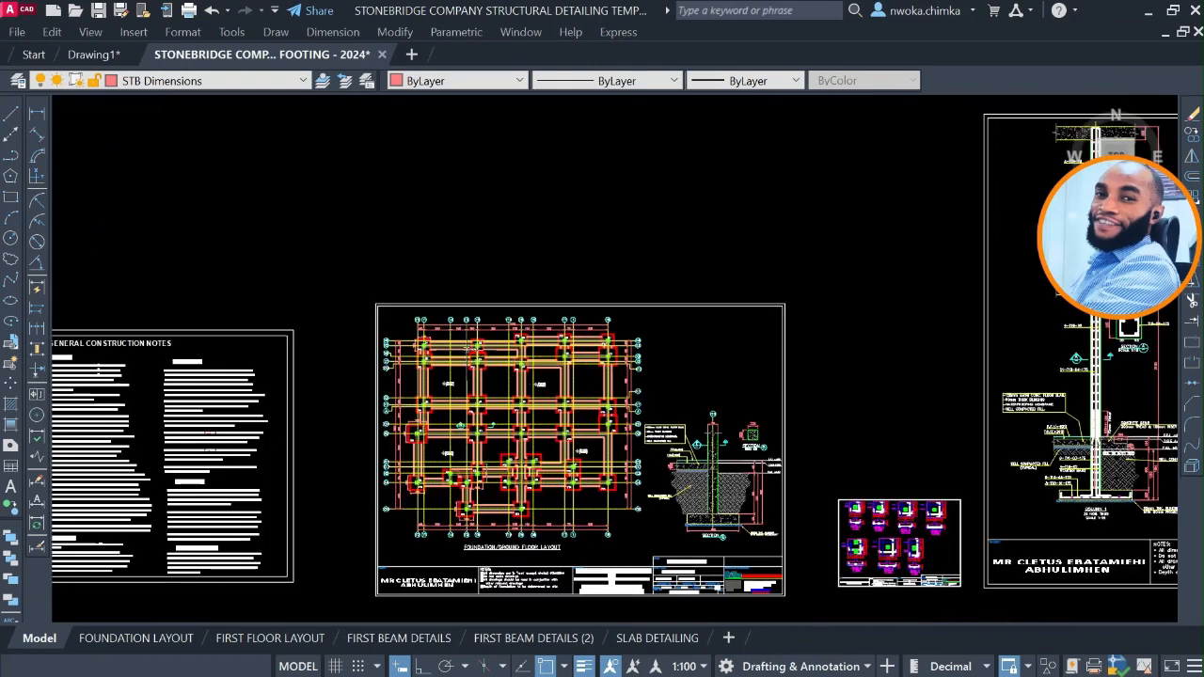
# Examine the footing size and column labels on the source footing plan, at the F-1C1 footing on axis A1.
pyautogui.scroll(5, 514, 324)
pyautogui.scroll(-5, 646, 457)
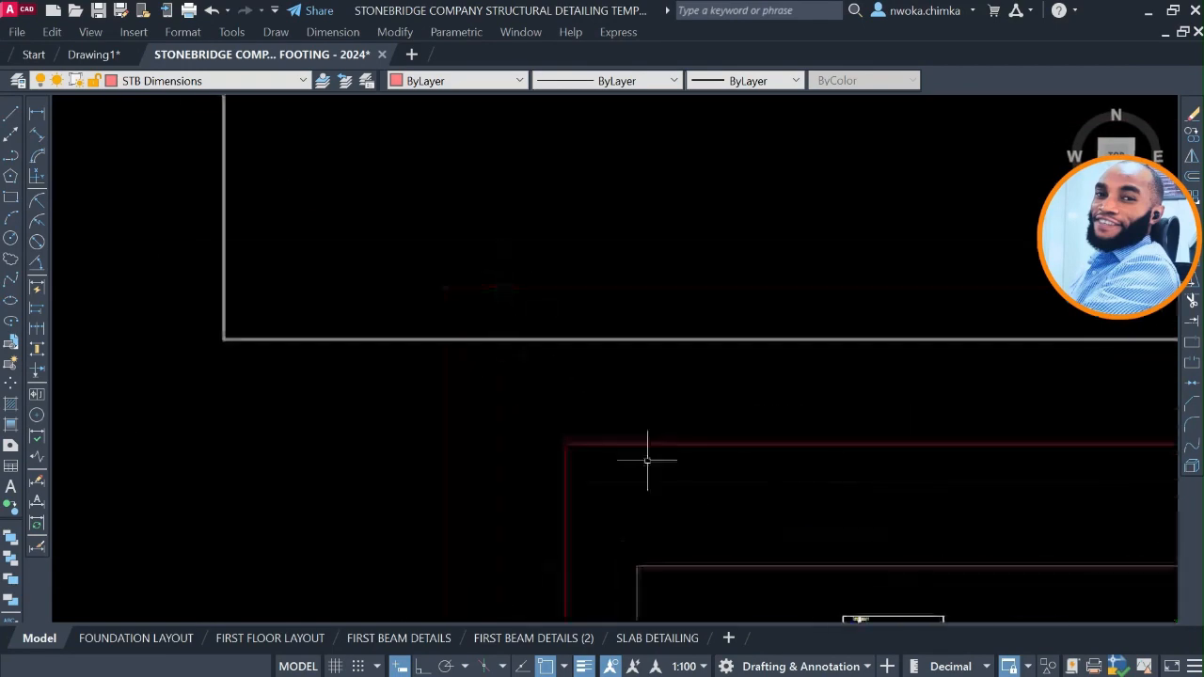
pyautogui.scroll(4, 645, 371)
pyautogui.scroll(-2, 646, 418)
pyautogui.scroll(6, 663, 358)
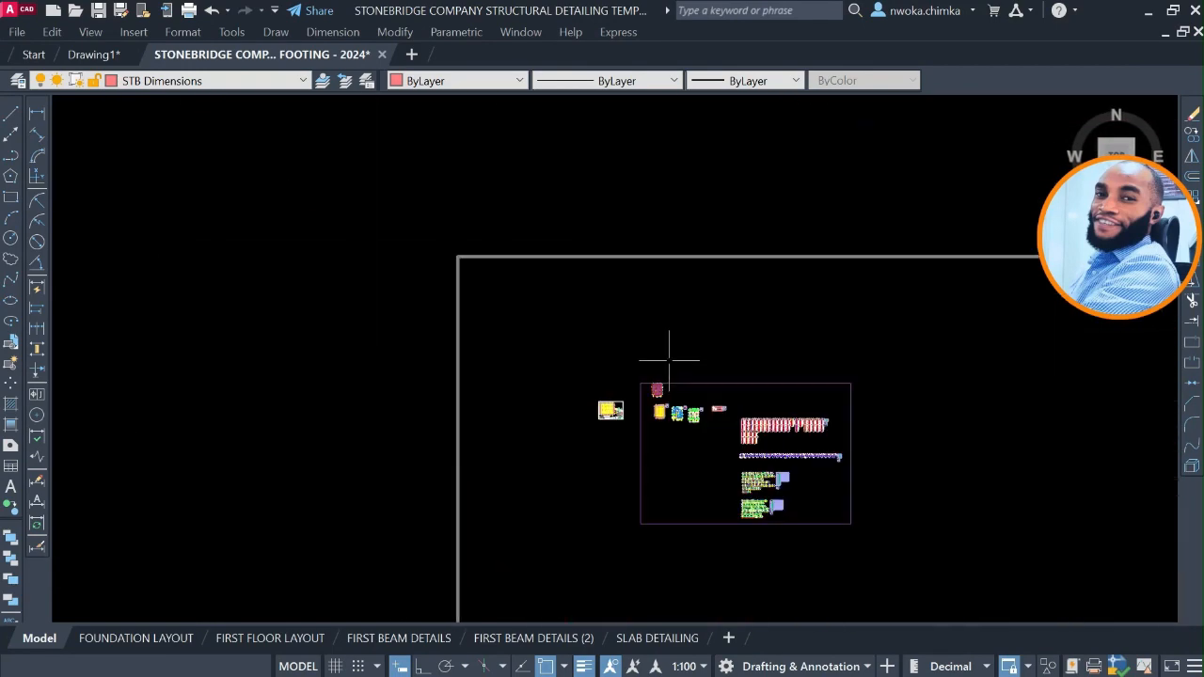
pyautogui.scroll(2, 630, 291)
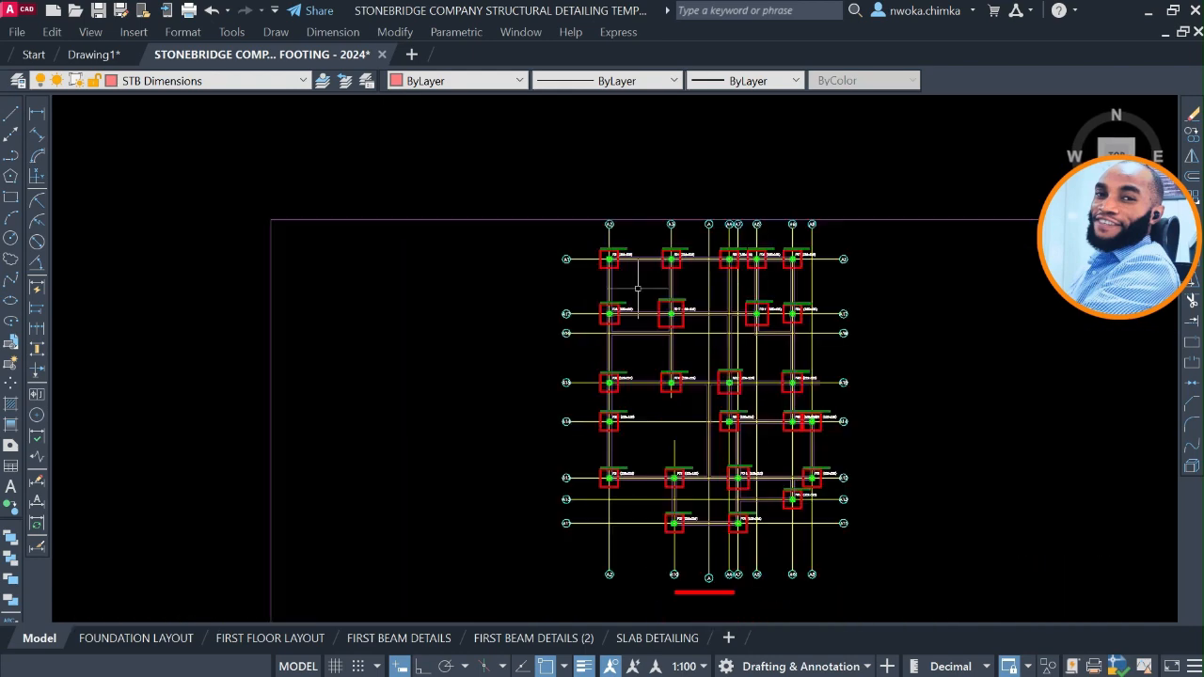
pyautogui.scroll(8, 624, 250)
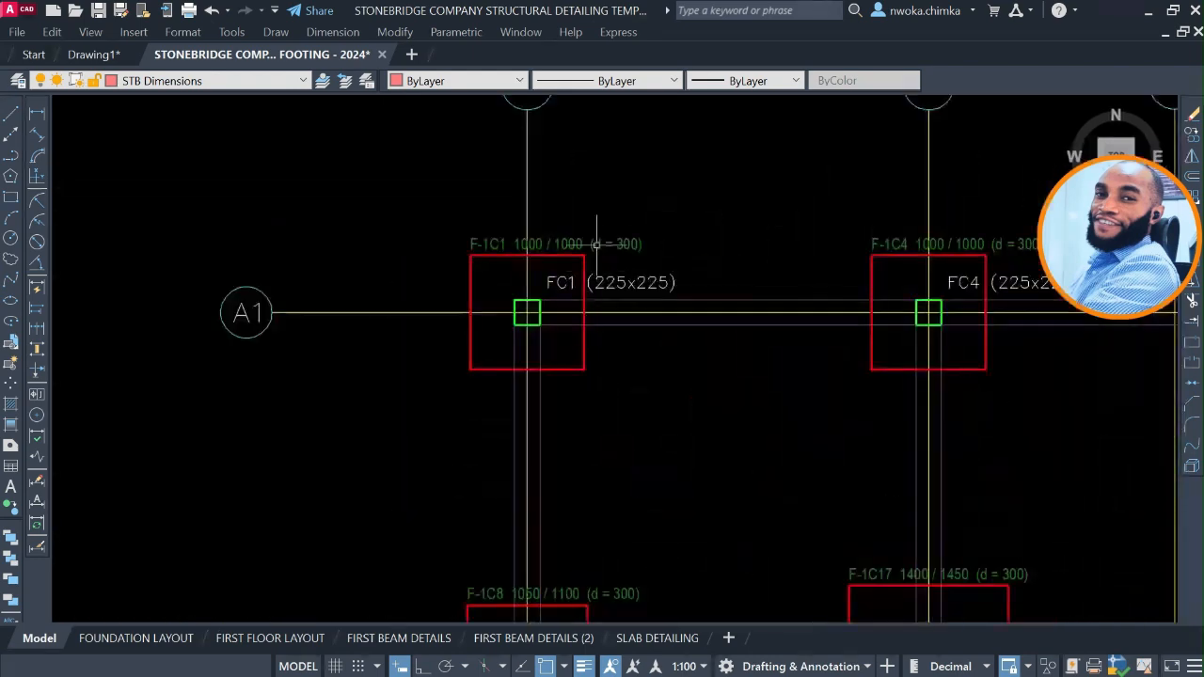
pyautogui.moveTo(597, 244); pyautogui.dragTo(568, 257, button='middle')
pyautogui.scroll(4, 547, 280)
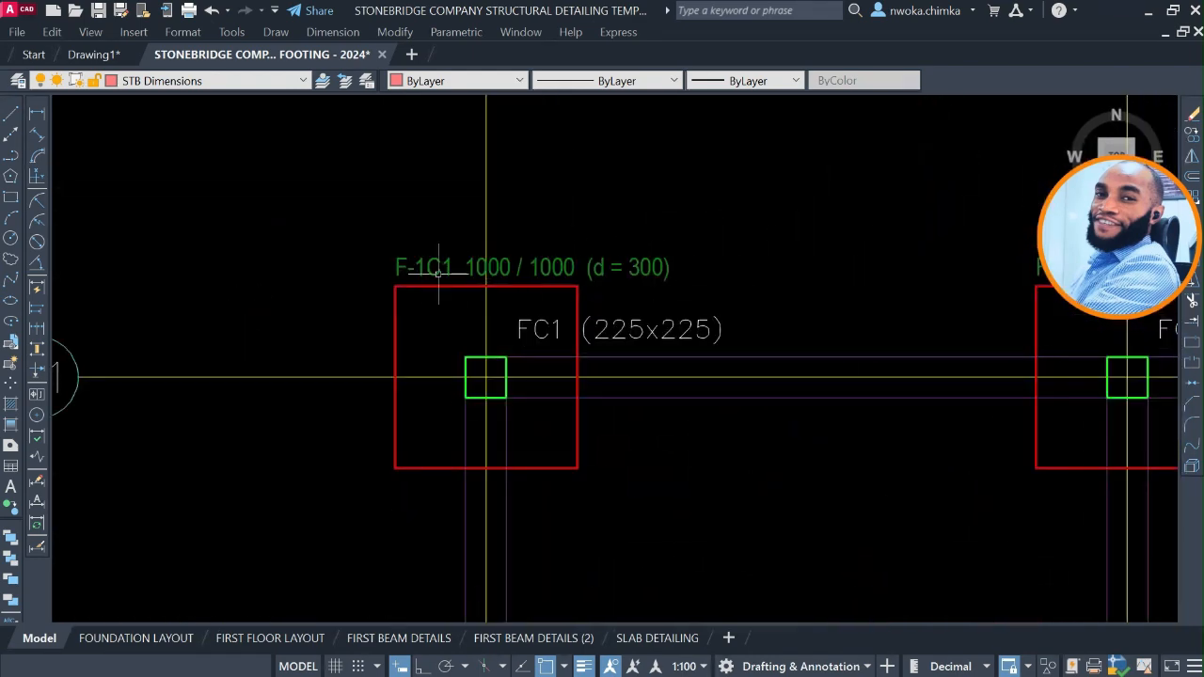
pyautogui.scroll(-2, 483, 478)
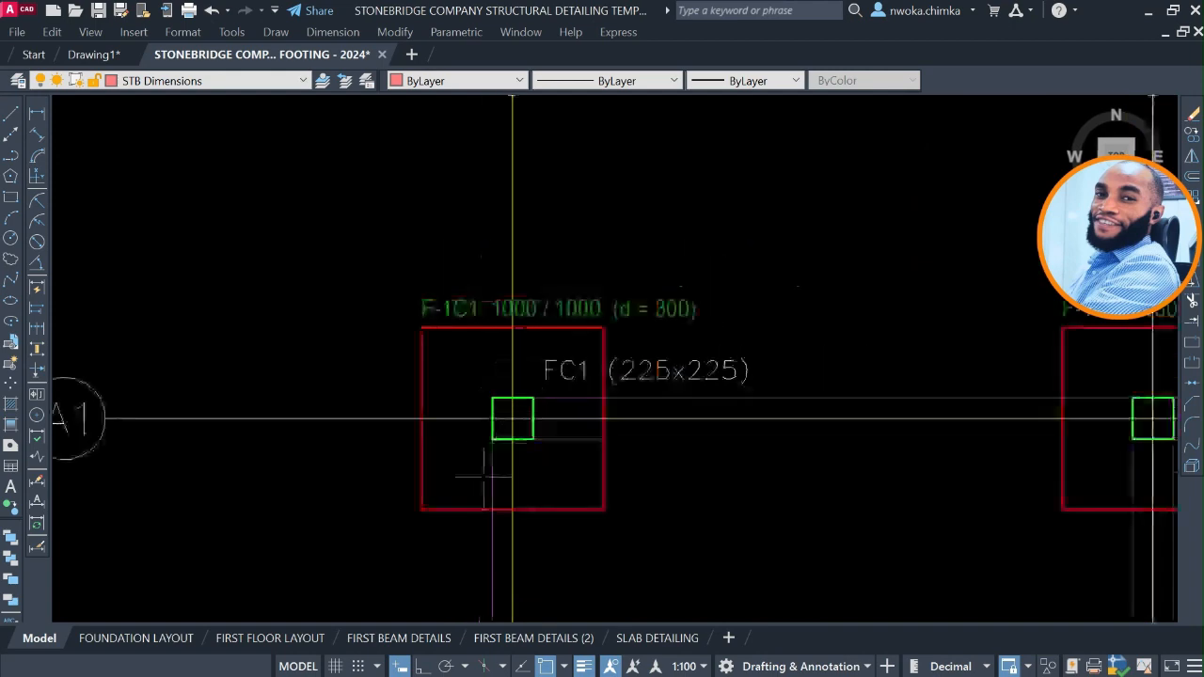
pyautogui.scroll(2, 458, 505)
pyautogui.scroll(-8, 439, 456)
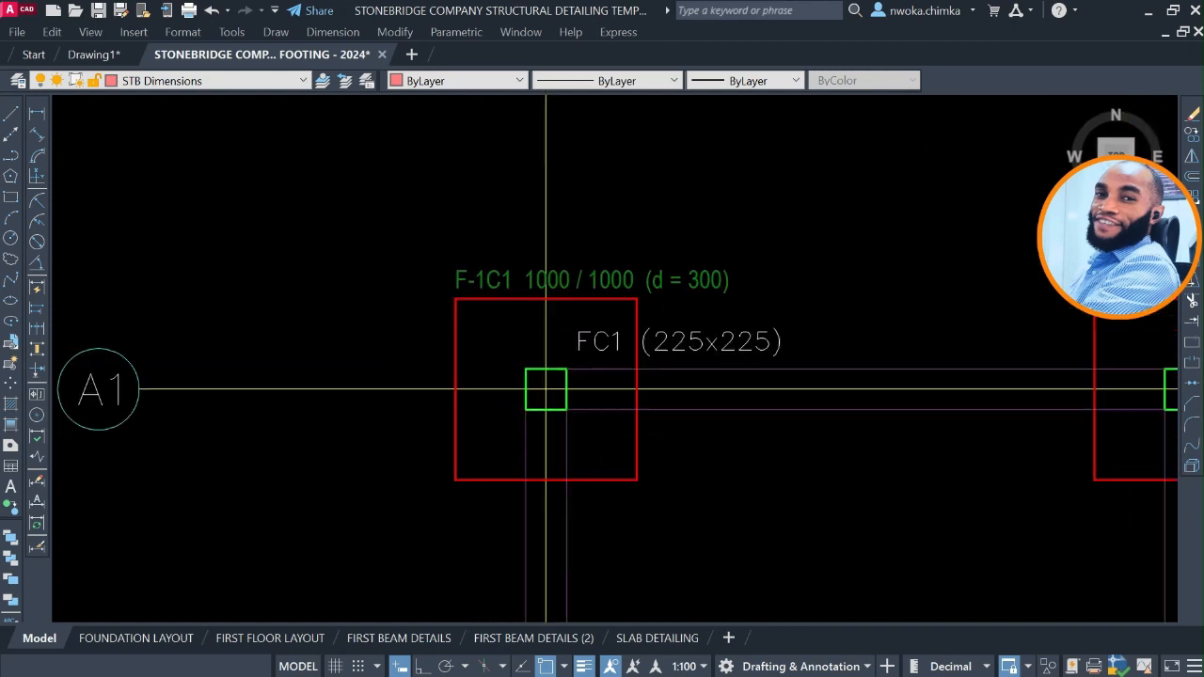
# Copy the FT2 footing label from the sample sheet into footing F-1C1 at axes A1 and A2, with object snap off.
pyautogui.moveTo(398, 365); pyautogui.dragTo(586, 232, button='middle')
pyautogui.scroll(10, 352, 389)
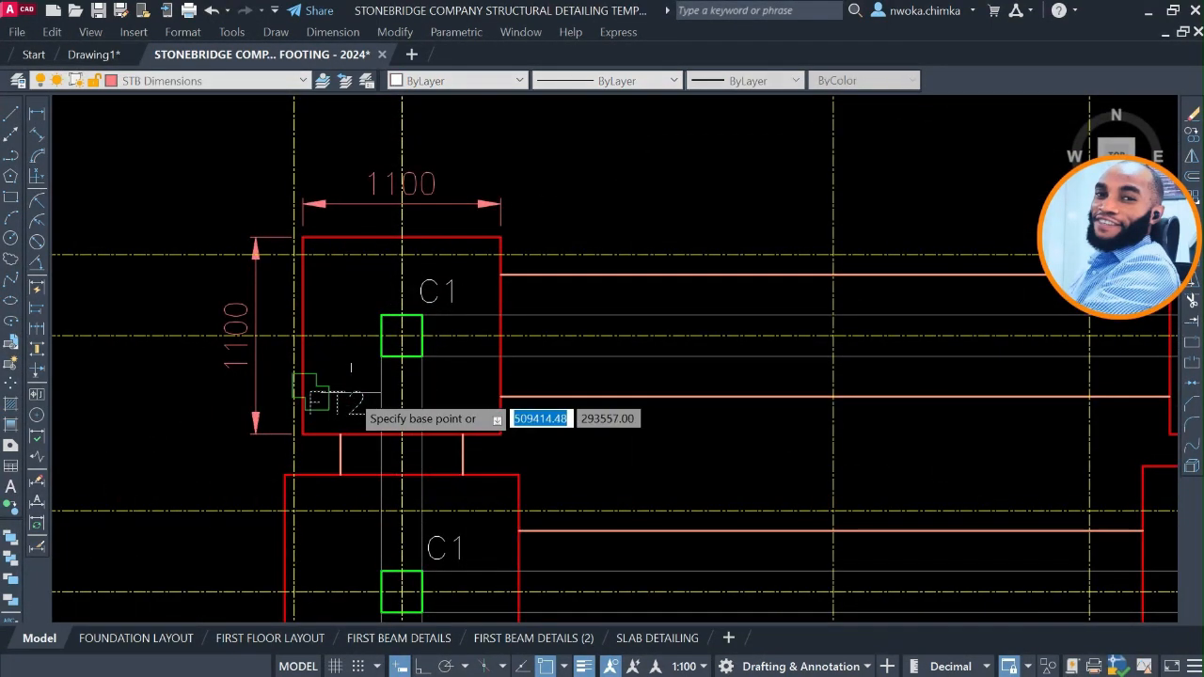
pyautogui.click(341, 398)
pyautogui.scroll(-10, 416, 320)
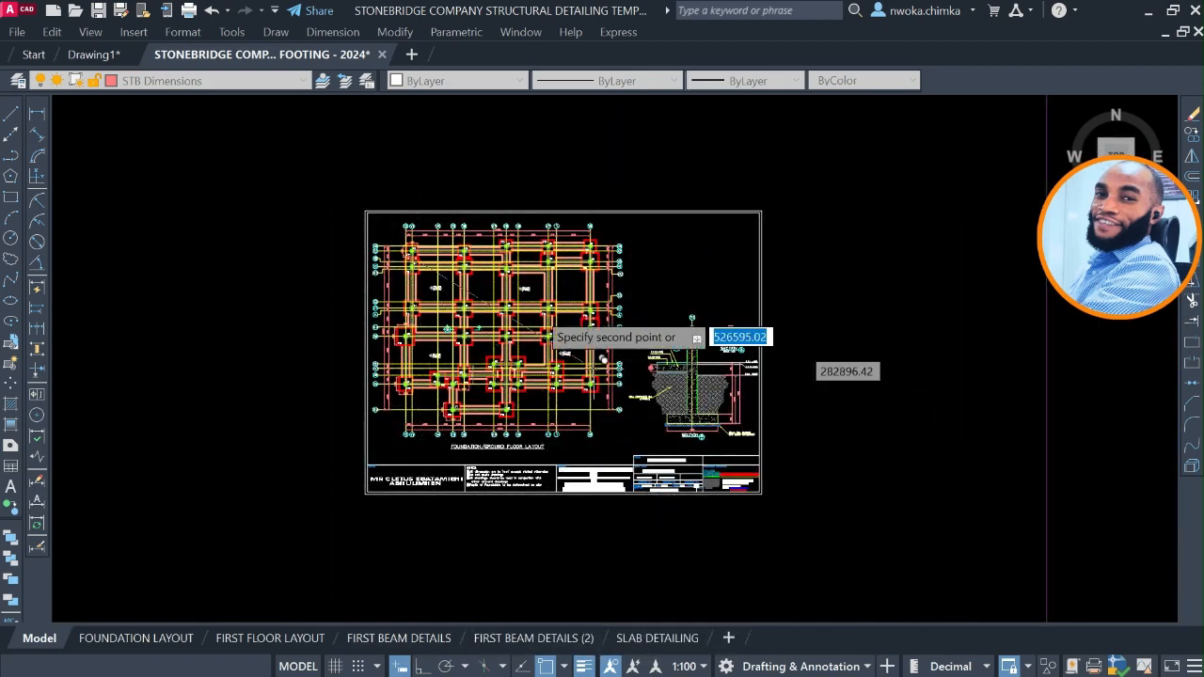
pyautogui.scroll(-4, 518, 301)
pyautogui.click(547, 669)
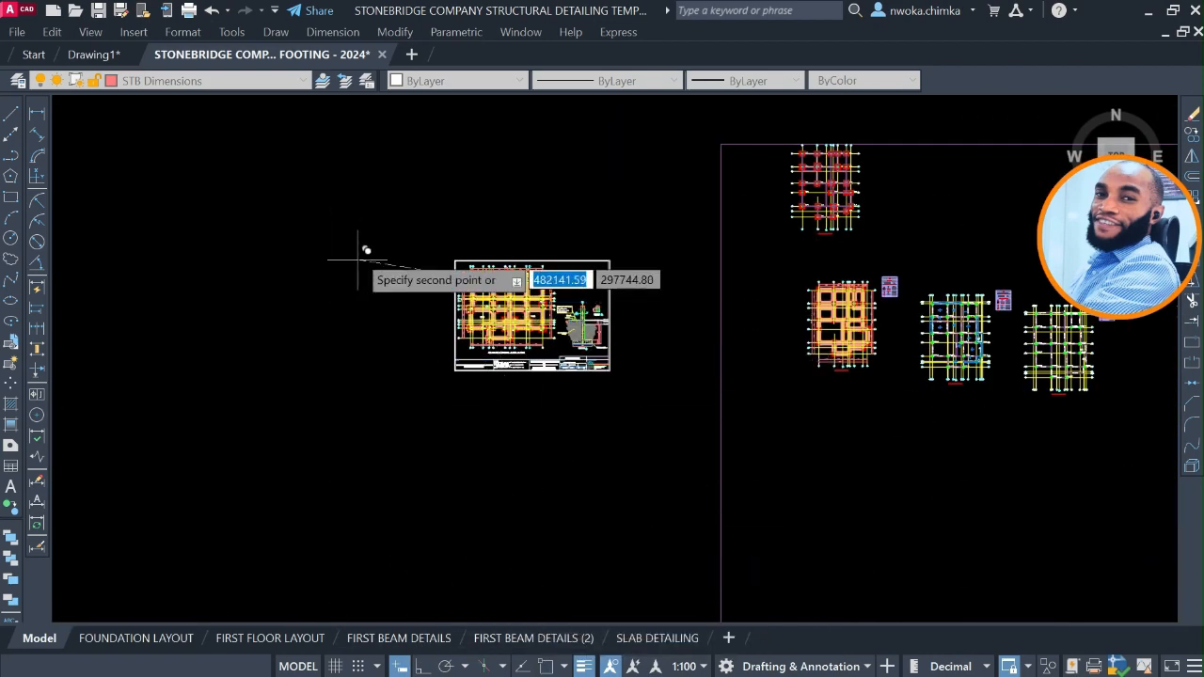
pyautogui.scroll(-8, 417, 261)
pyautogui.scroll(4, 554, 324)
pyautogui.scroll(10, 390, 160)
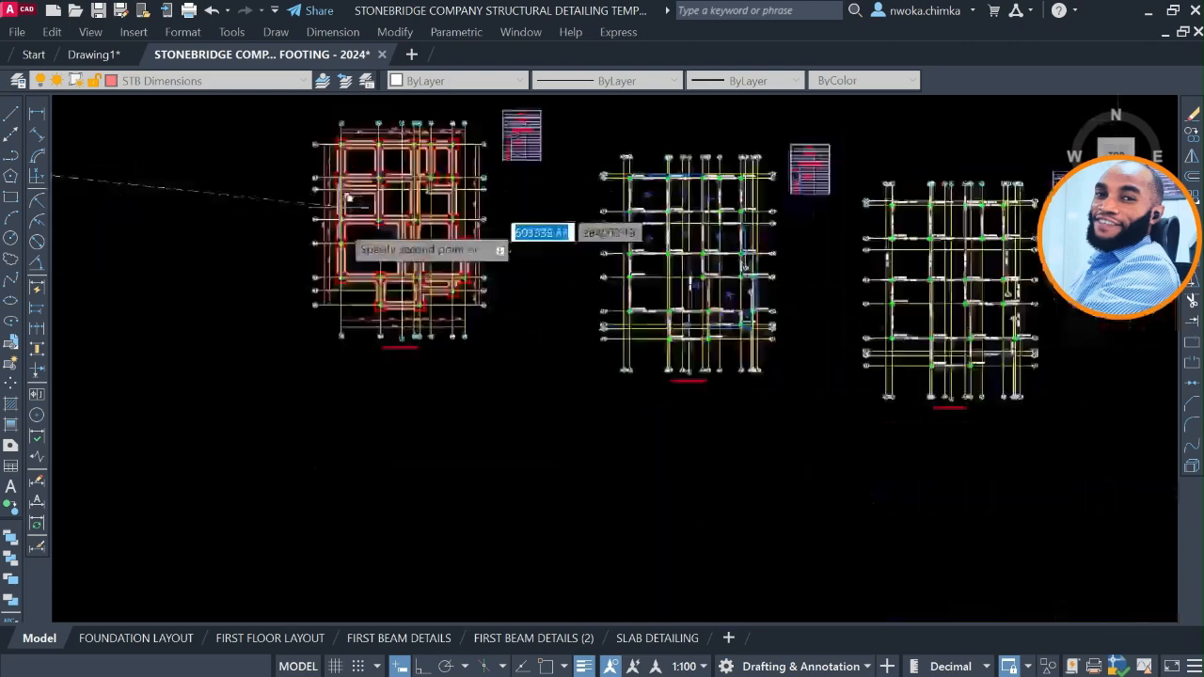
pyautogui.moveTo(369, 333); pyautogui.dragTo(419, 455, button='middle')
pyautogui.scroll(-6, 470, 403)
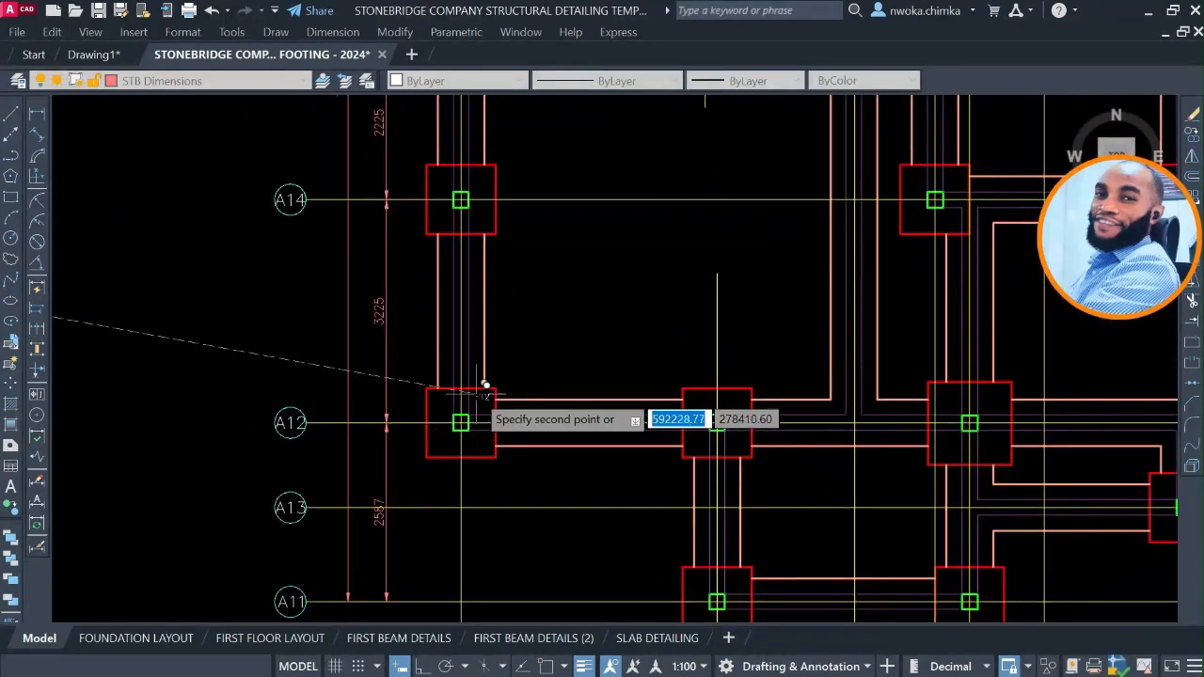
pyautogui.moveTo(474, 246); pyautogui.dragTo(553, 559, button='middle')
pyautogui.scroll(-2, 550, 365)
pyautogui.moveTo(520, 102); pyautogui.dragTo(564, 462, button='middle')
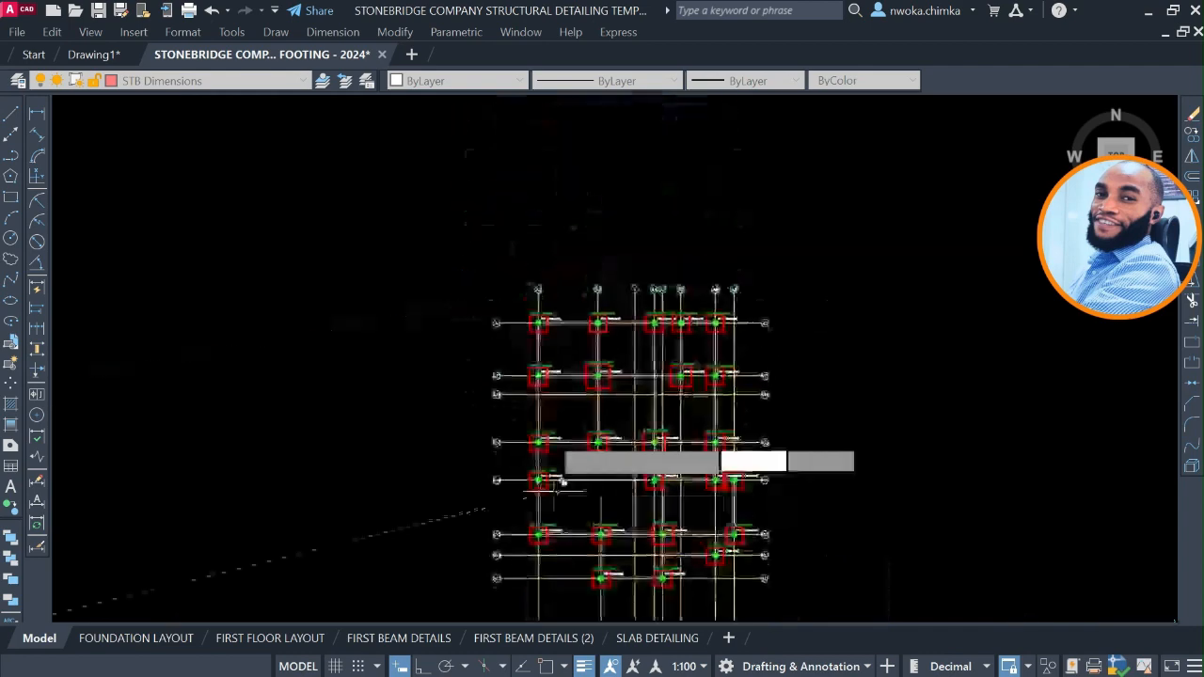
pyautogui.scroll(3, 564, 462)
pyautogui.scroll(4, 537, 374)
pyautogui.scroll(2, 505, 387)
pyautogui.scroll(2, 475, 405)
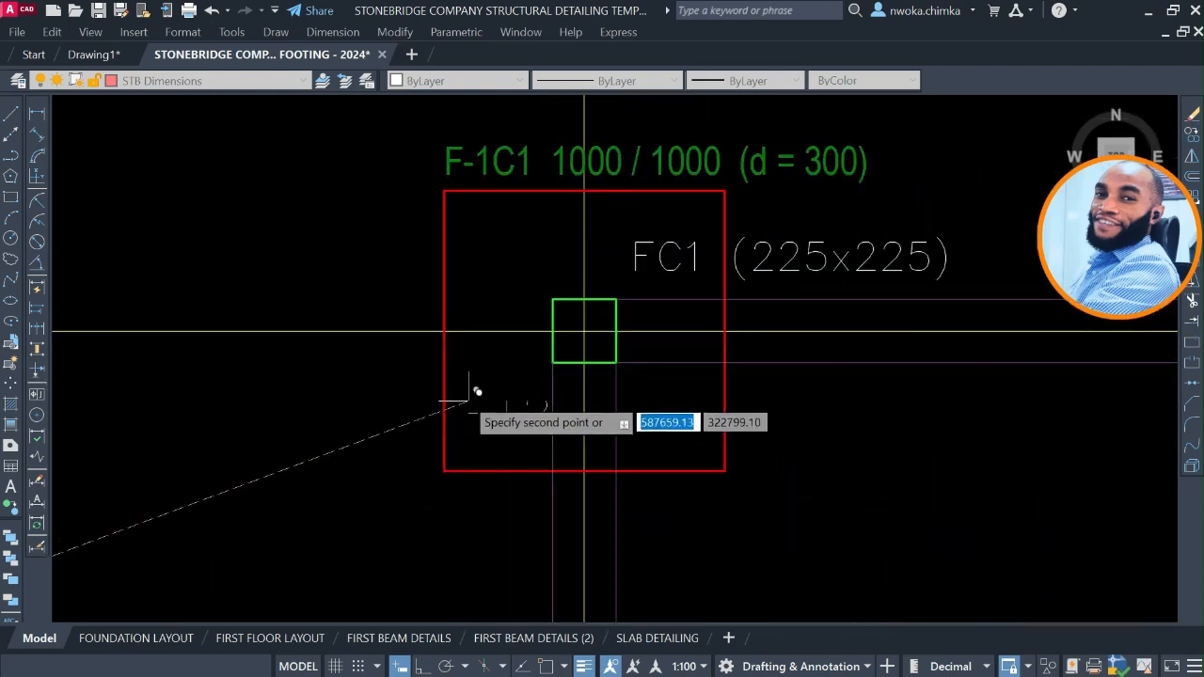
pyautogui.press('Escape')
# Change the copied label inside footing F-1C1 to FT1.
pyautogui.click(494, 409)
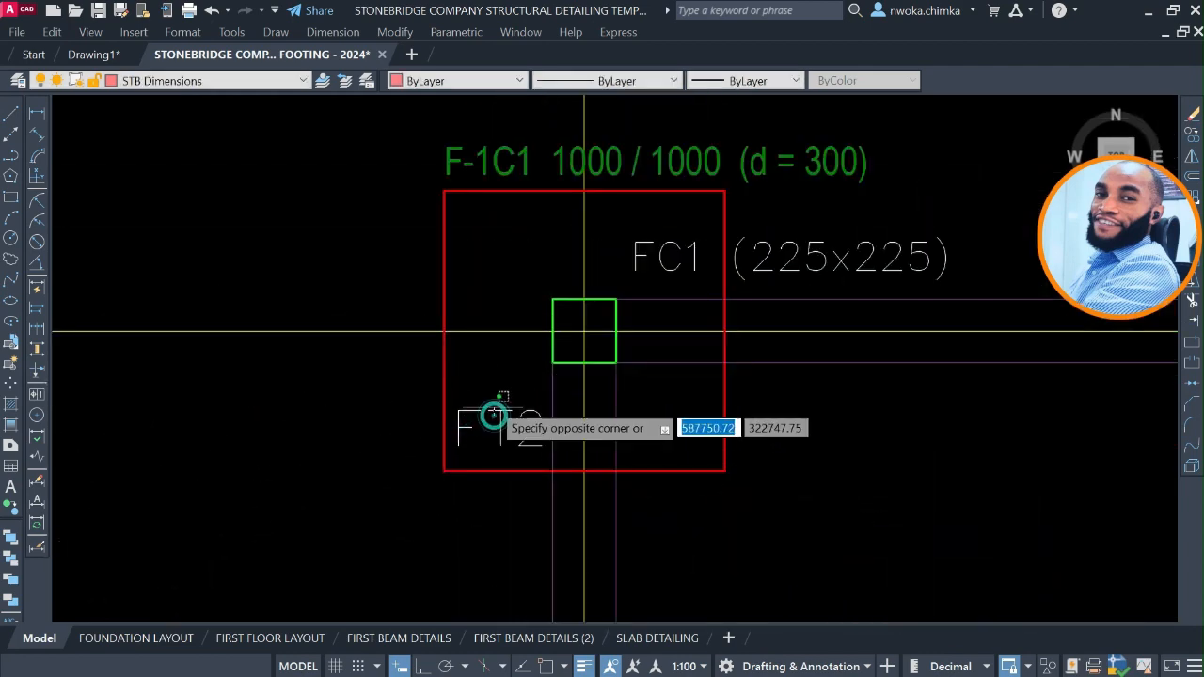
pyautogui.scroll(-2, 498, 409)
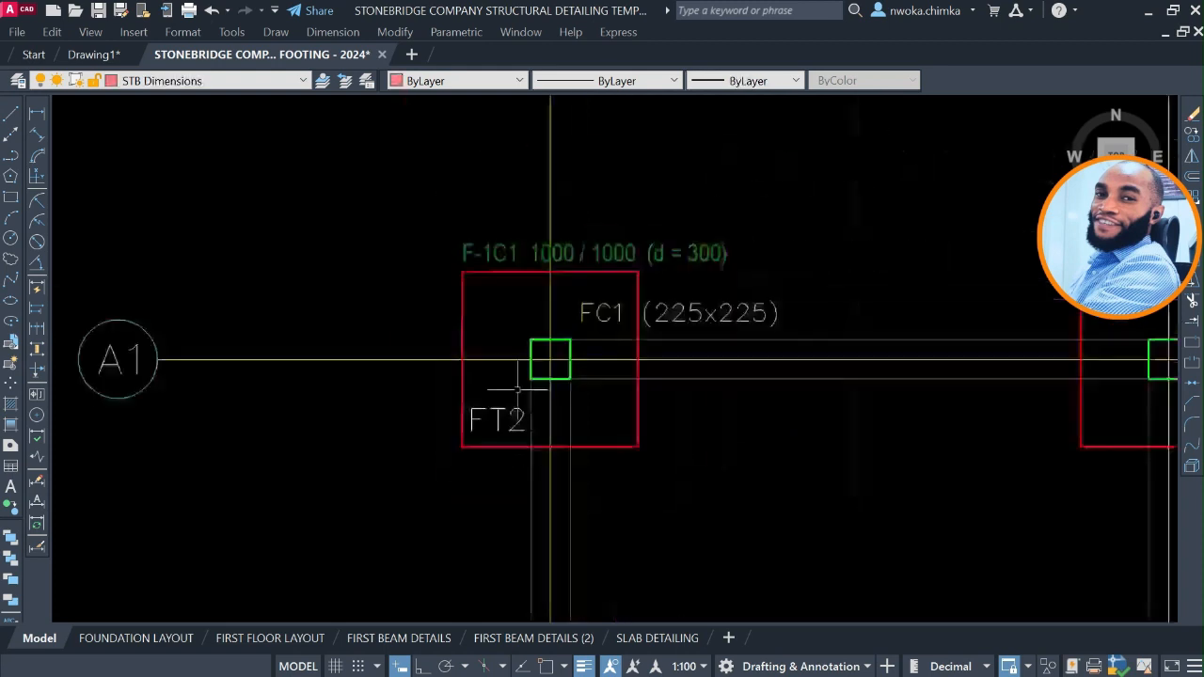
pyautogui.scroll(2, 580, 254)
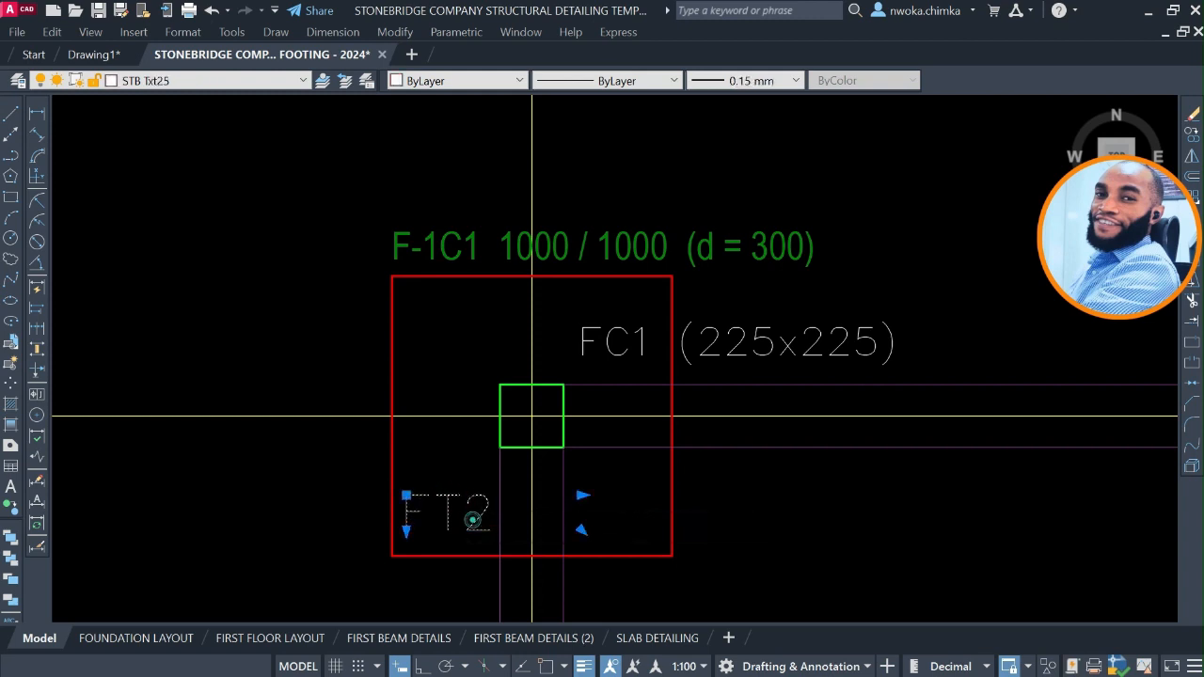
pyautogui.doubleClick(473, 519)
pyautogui.moveTo(497, 515); pyautogui.dragTo(474, 511)
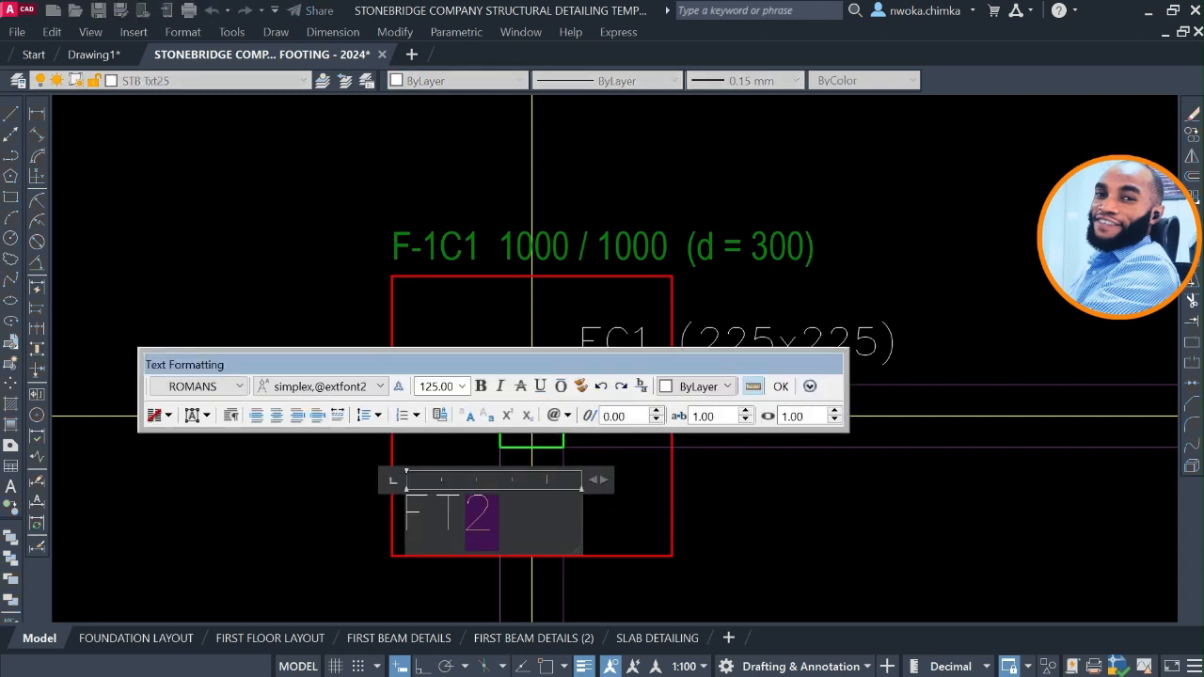
pyautogui.write('1')
pyautogui.click(595, 541)
# Copy the FT1 label from footing F-1C1 into the lower-left corner of footing F-1C4 on axis A1.
pyautogui.click(438, 487)
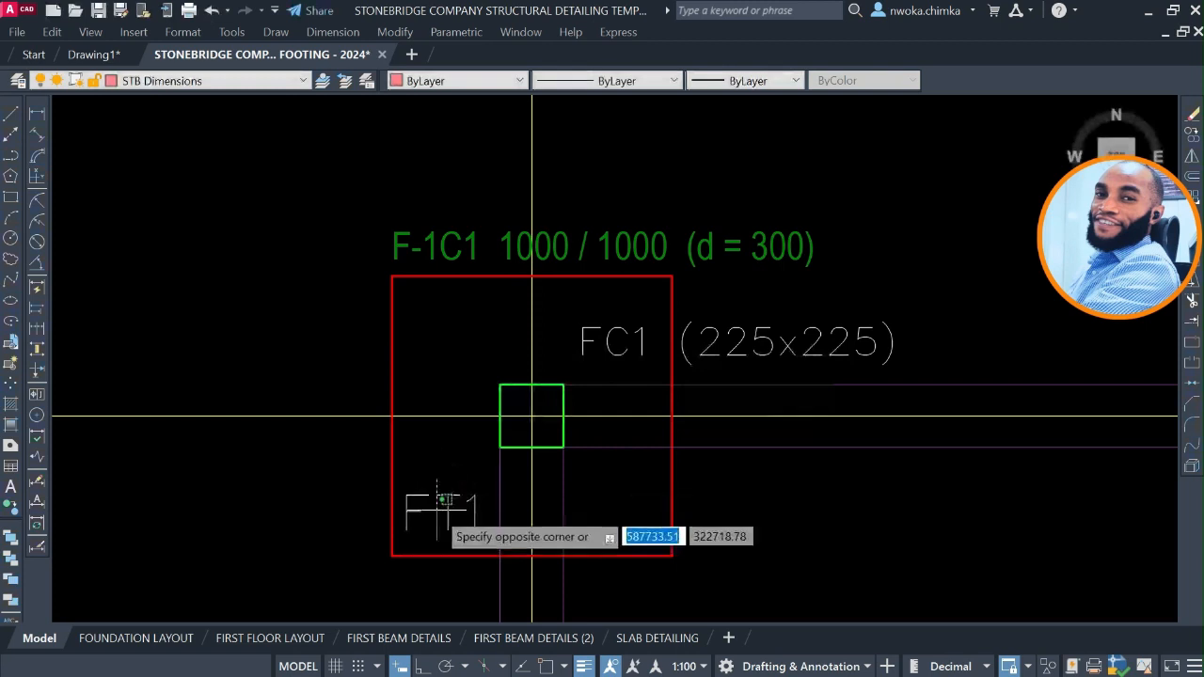
pyautogui.click(436, 510)
pyautogui.write('co')
pyautogui.press('Return')
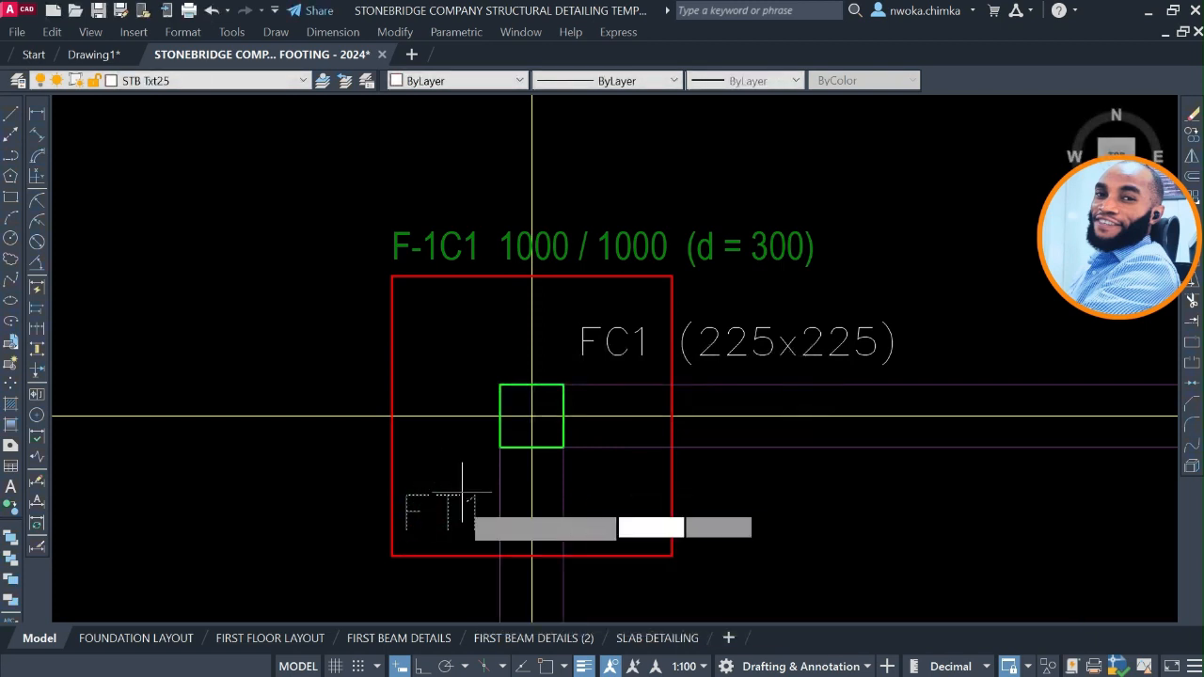
pyautogui.click(450, 508)
pyautogui.scroll(-6, 403, 483)
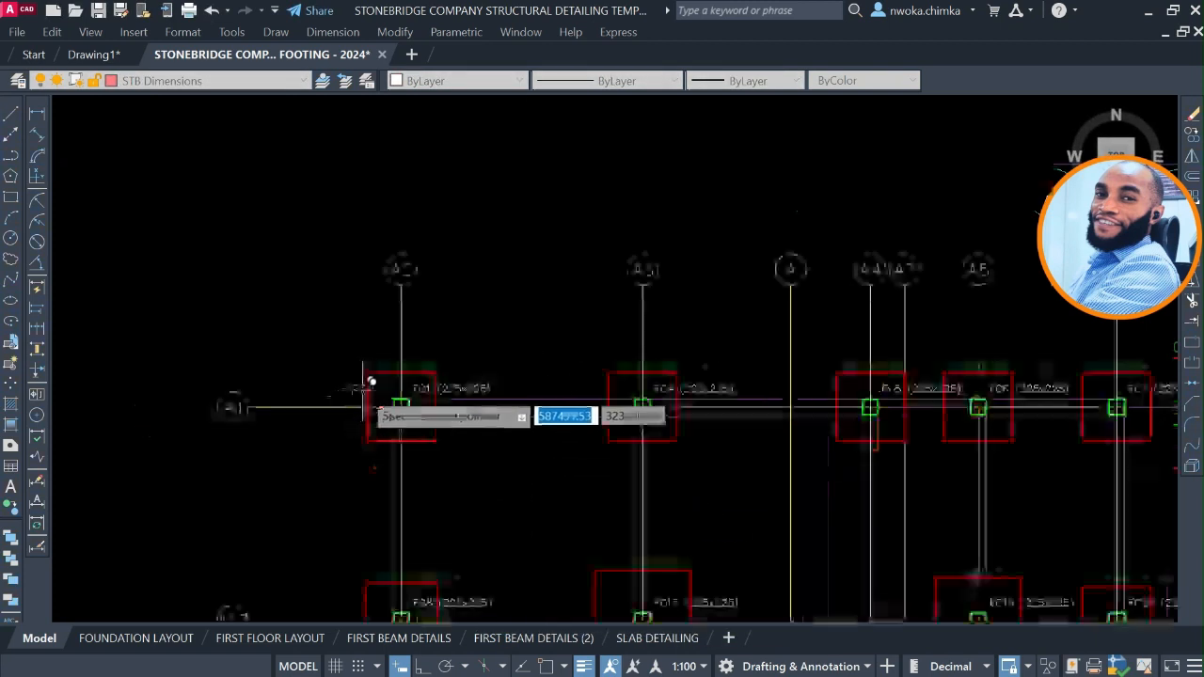
pyautogui.scroll(6, 376, 395)
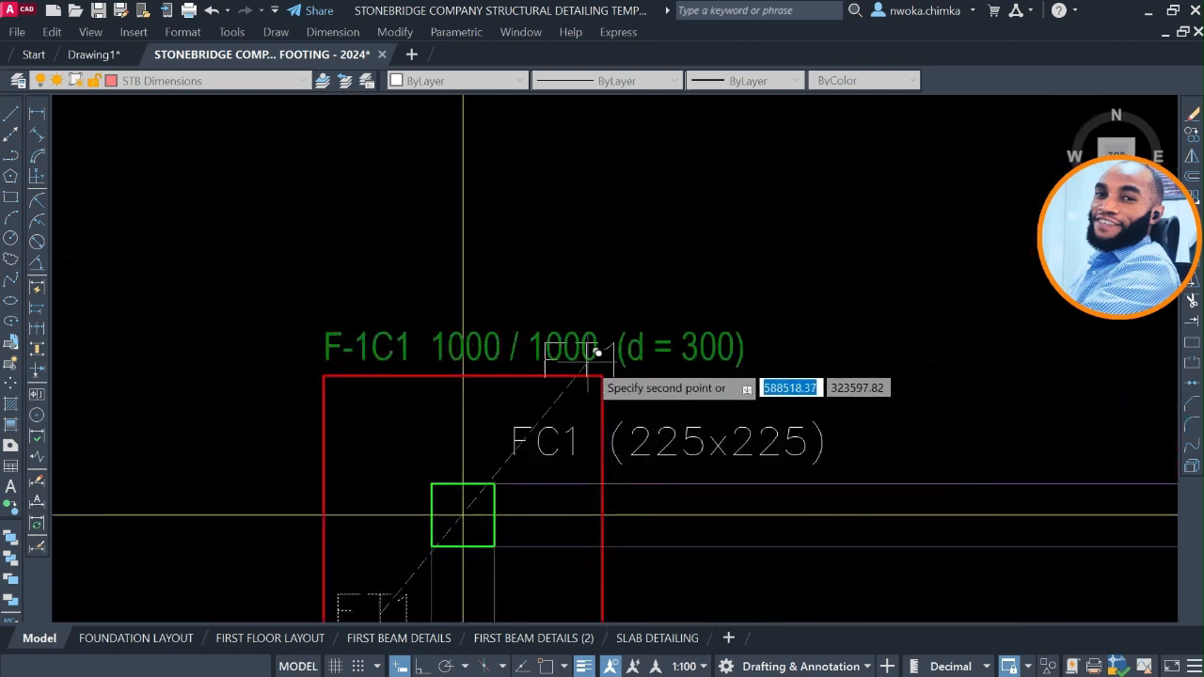
pyautogui.scroll(-4, 339, 344)
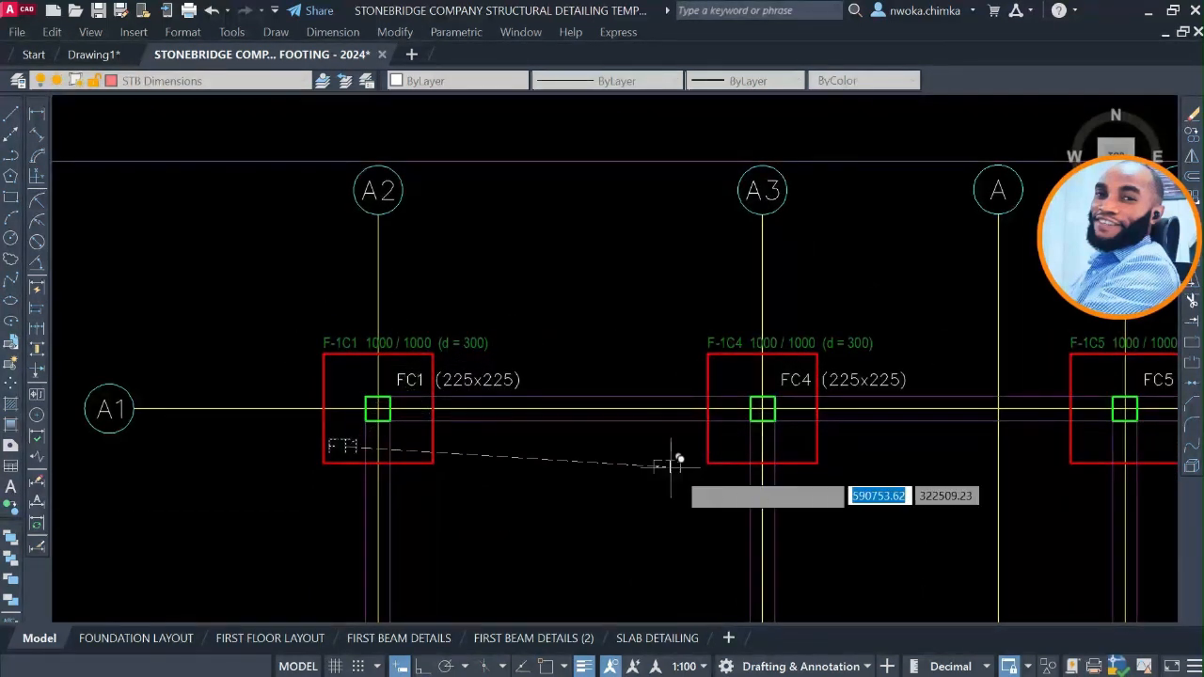
pyautogui.scroll(5, 676, 465)
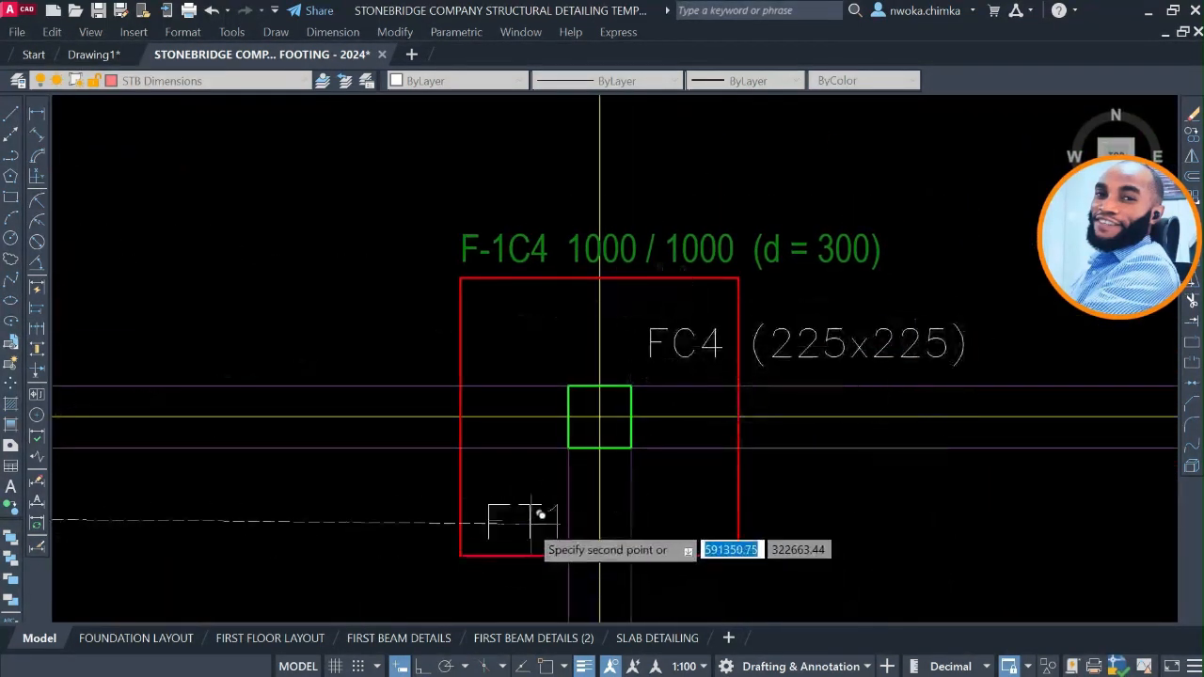
# Place further copies of the FT1 label in footings F-1C5, F-1C6 and F-1C7 along axis A1.
pyautogui.scroll(-5, 384, 357)
pyautogui.scroll(4, 664, 398)
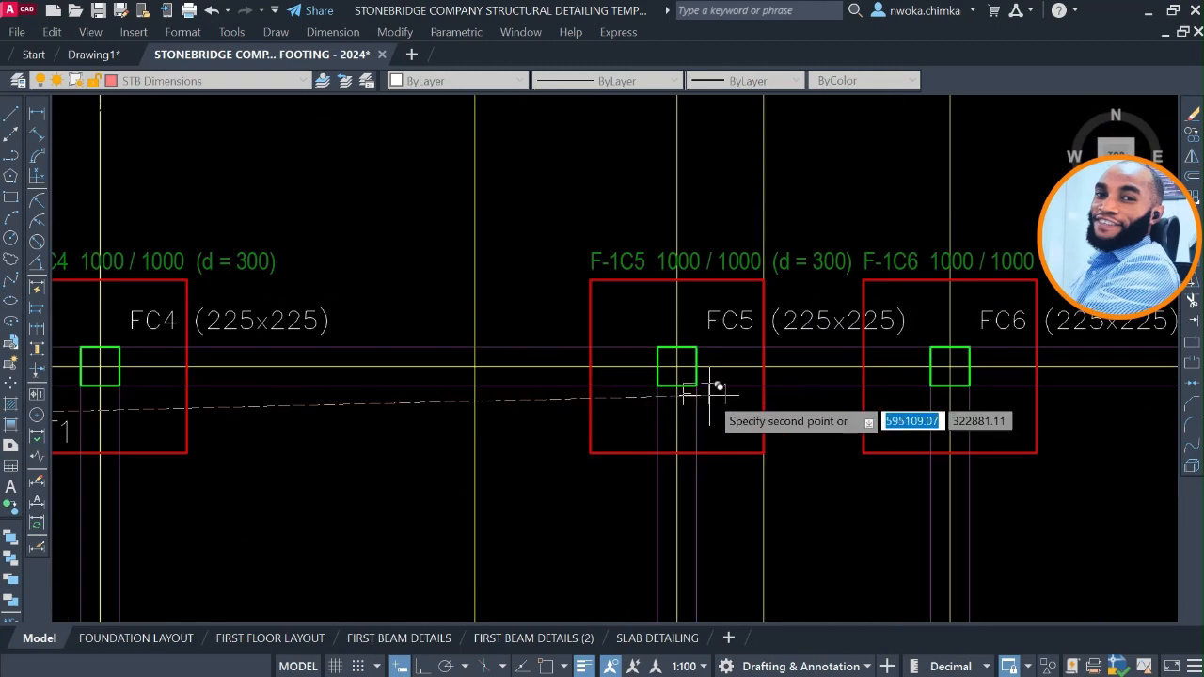
pyautogui.scroll(2, 564, 418)
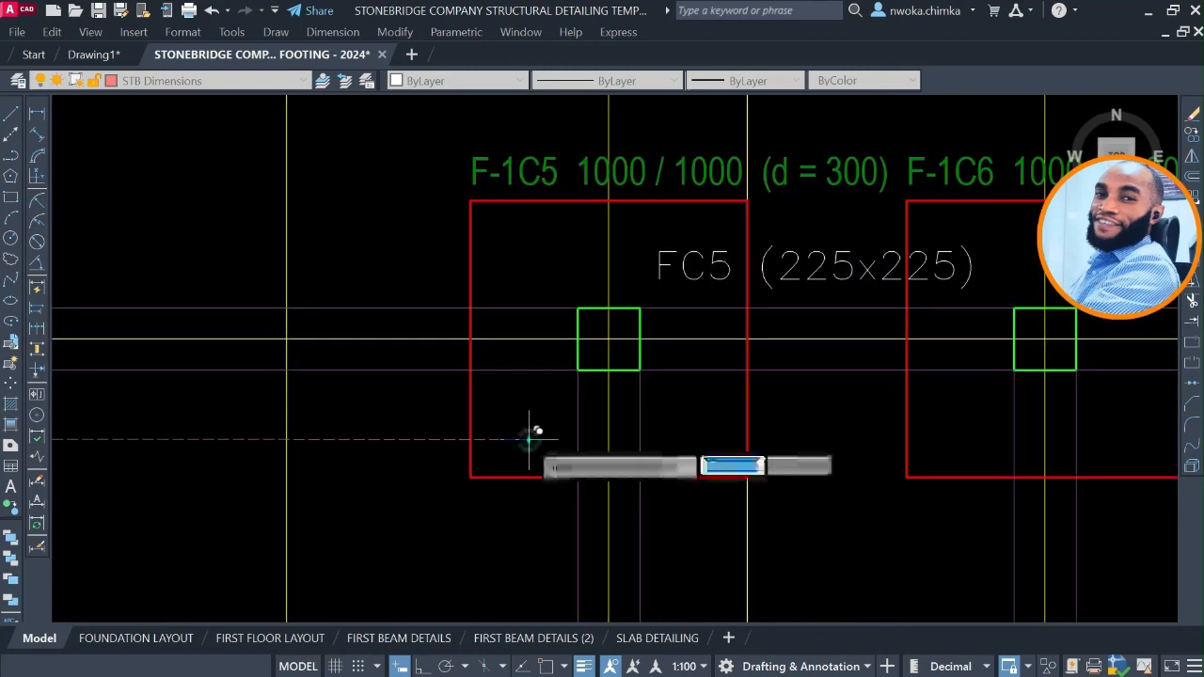
pyautogui.click(530, 438)
pyautogui.scroll(-4, 602, 423)
pyautogui.scroll(5, 677, 411)
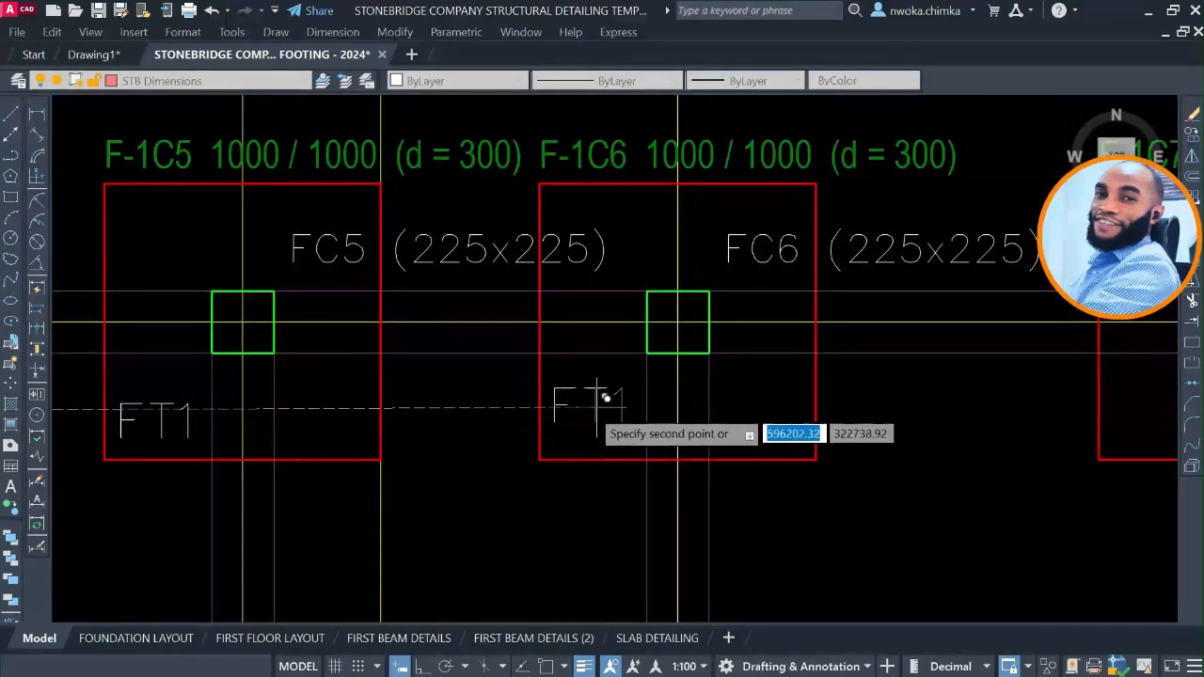
pyautogui.click(600, 417)
pyautogui.scroll(-4, 602, 418)
pyautogui.scroll(6, 706, 417)
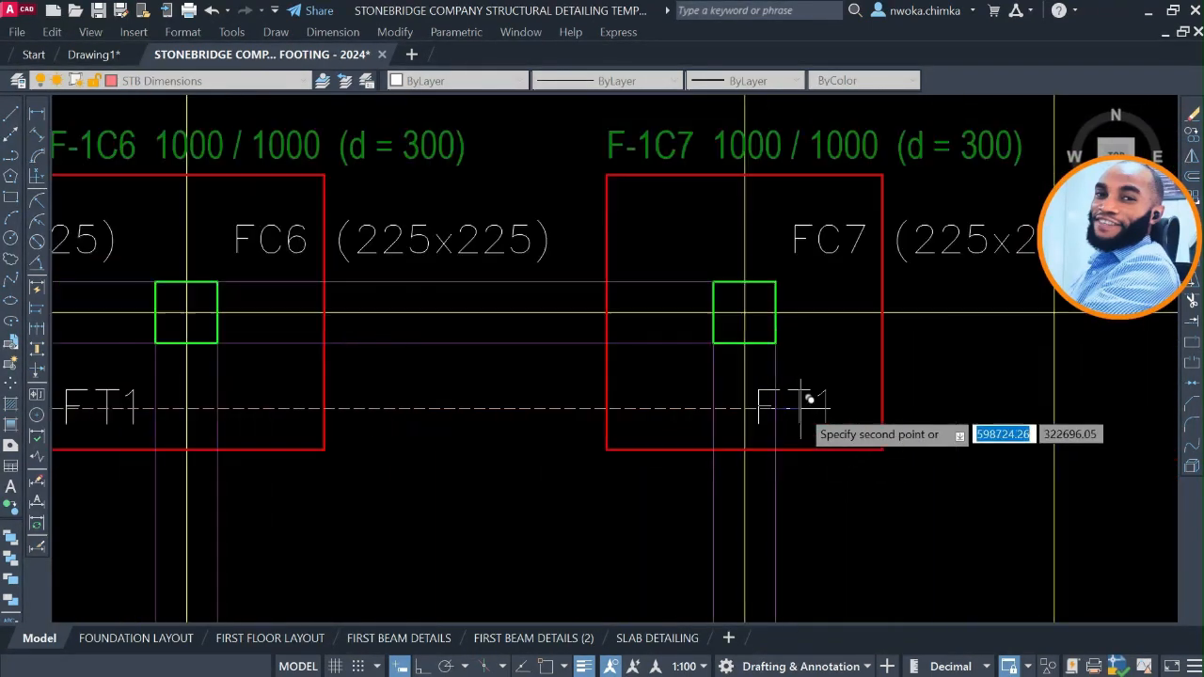
pyautogui.click(625, 411)
pyautogui.scroll(-6, 692, 295)
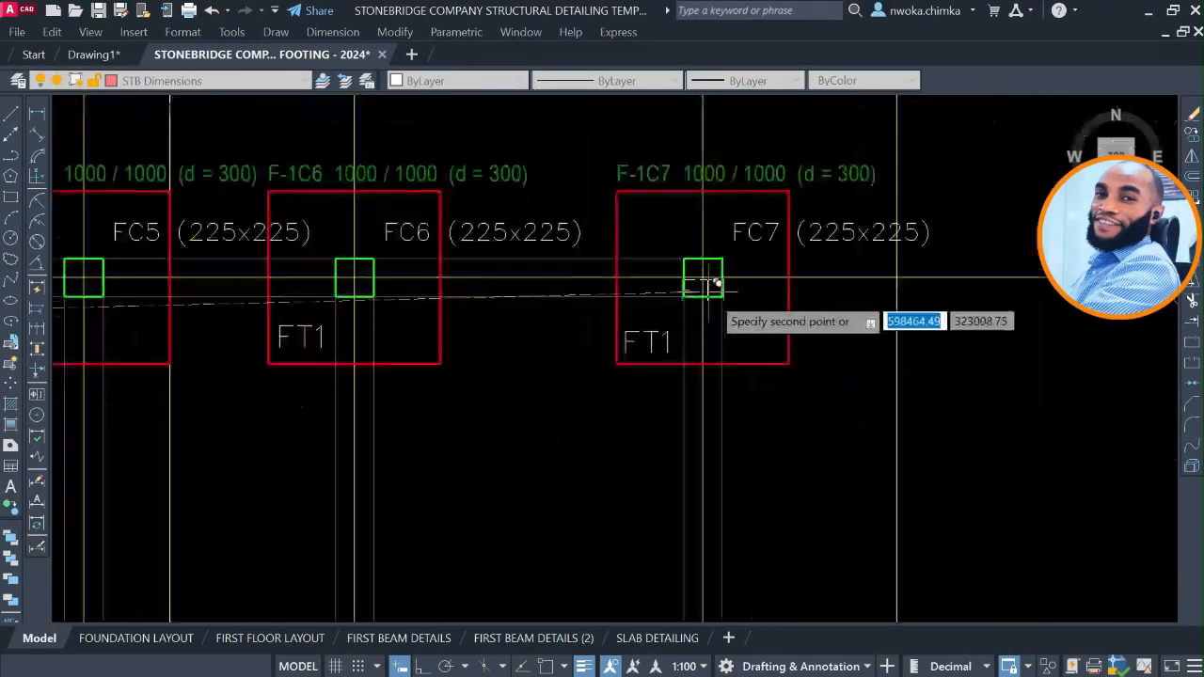
# Place a copy of the FT1 label in the lower-left corner of footing F-1C20 on axis A17.
pyautogui.moveTo(639, 454); pyautogui.dragTo(696, 256, button='middle')
pyautogui.moveTo(595, 445); pyautogui.dragTo(564, 355, button='middle')
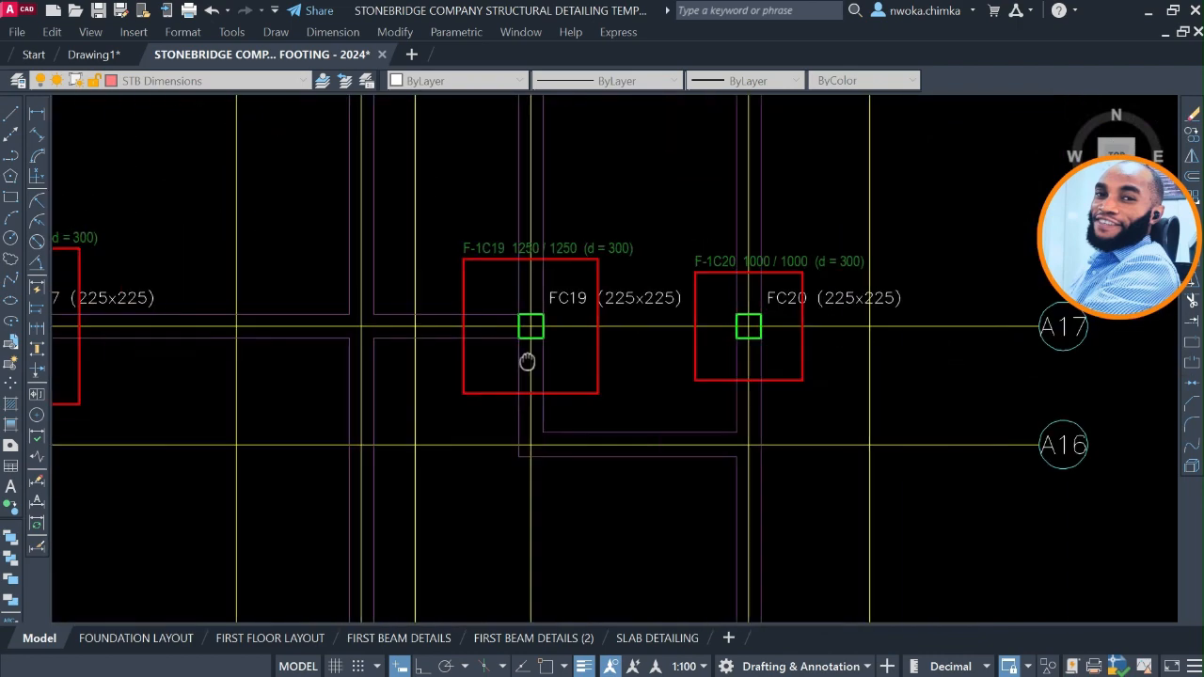
pyautogui.scroll(6, 696, 348)
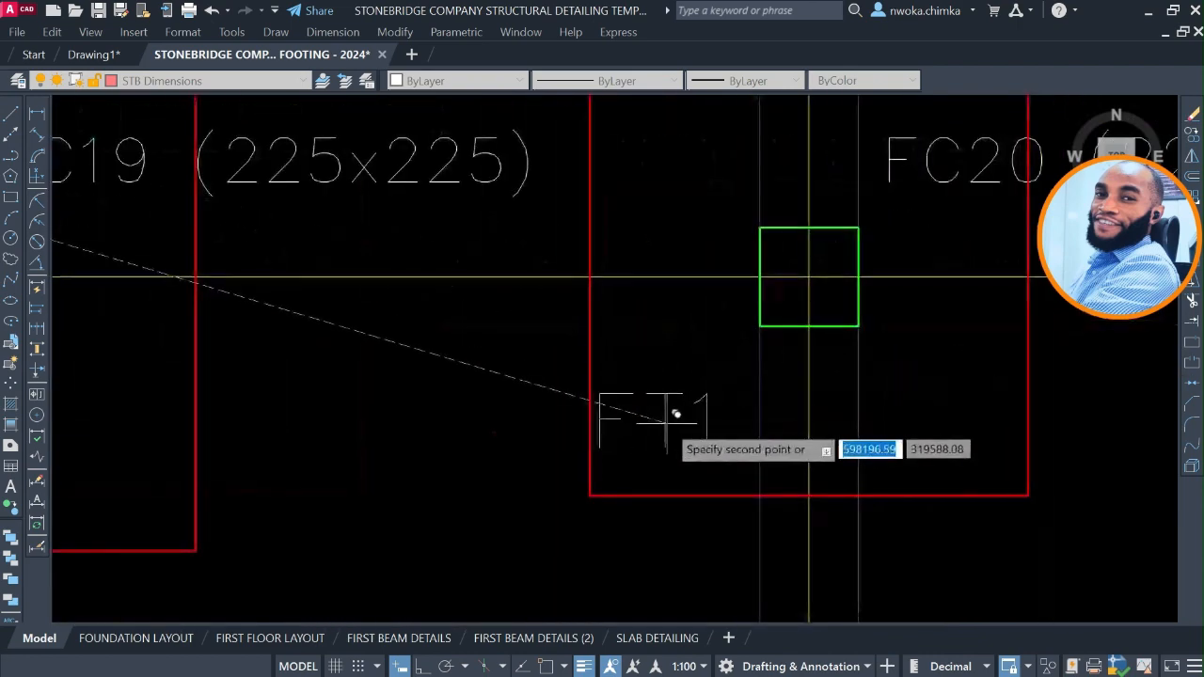
pyautogui.scroll(-8, 734, 418)
# Place copies of the FT1 label in the 1000 / 1000 footings F-1C9 on axis A15 and F-1C24 on axis A14.
pyautogui.scroll(6, 376, 422)
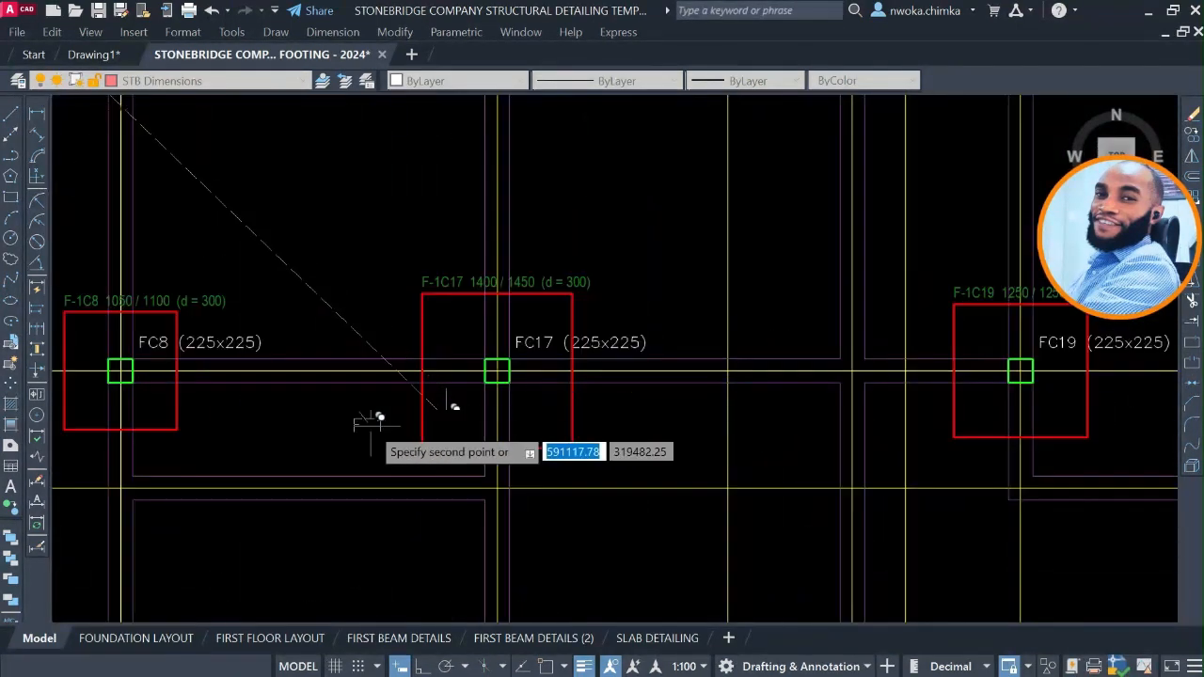
pyautogui.moveTo(376, 422); pyautogui.dragTo(553, 409, button='middle')
pyautogui.scroll(4, 304, 349)
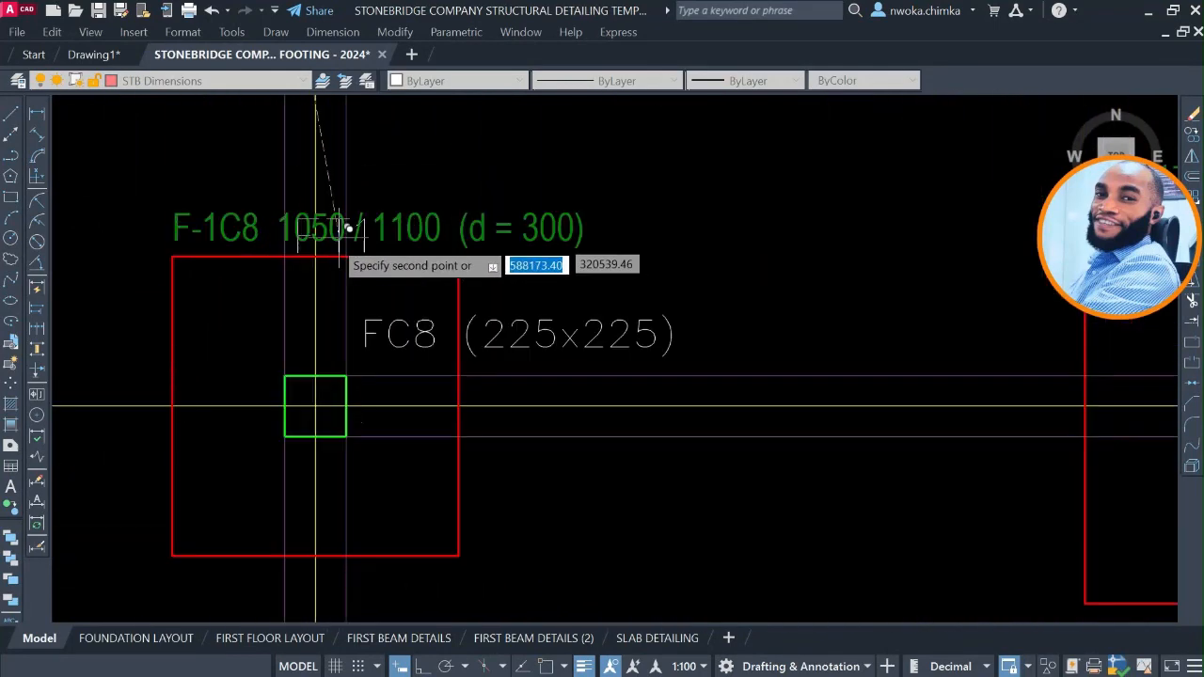
pyautogui.scroll(-7, 442, 217)
pyautogui.scroll(6, 450, 395)
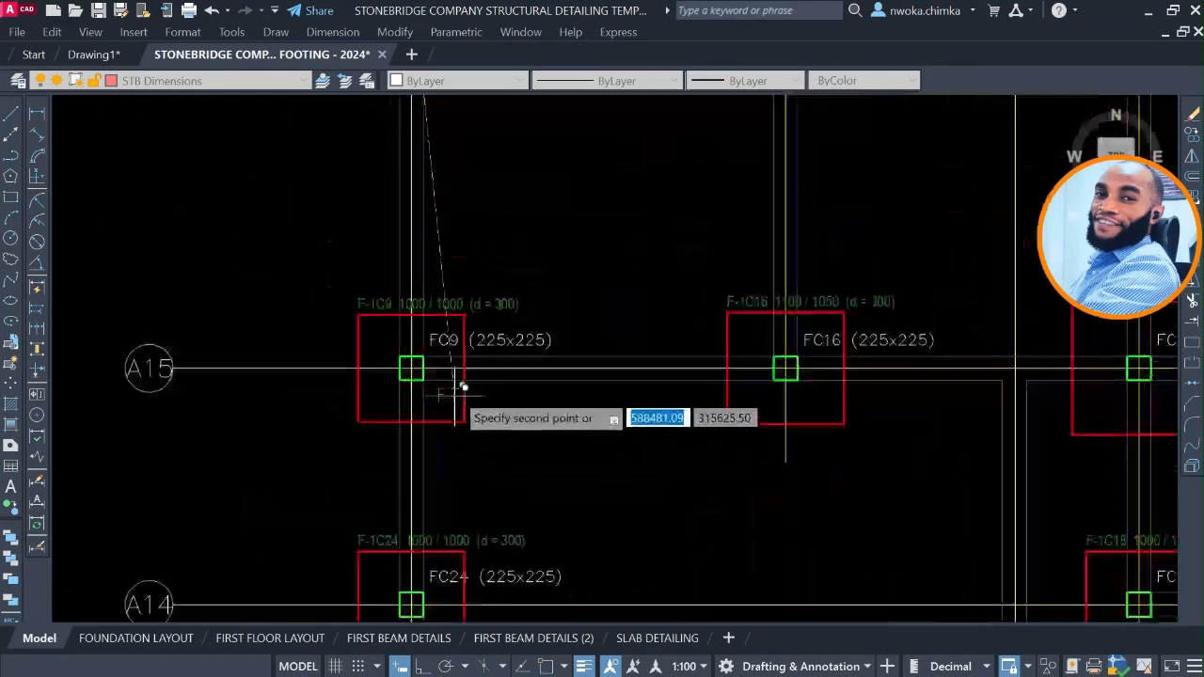
pyautogui.scroll(3, 349, 414)
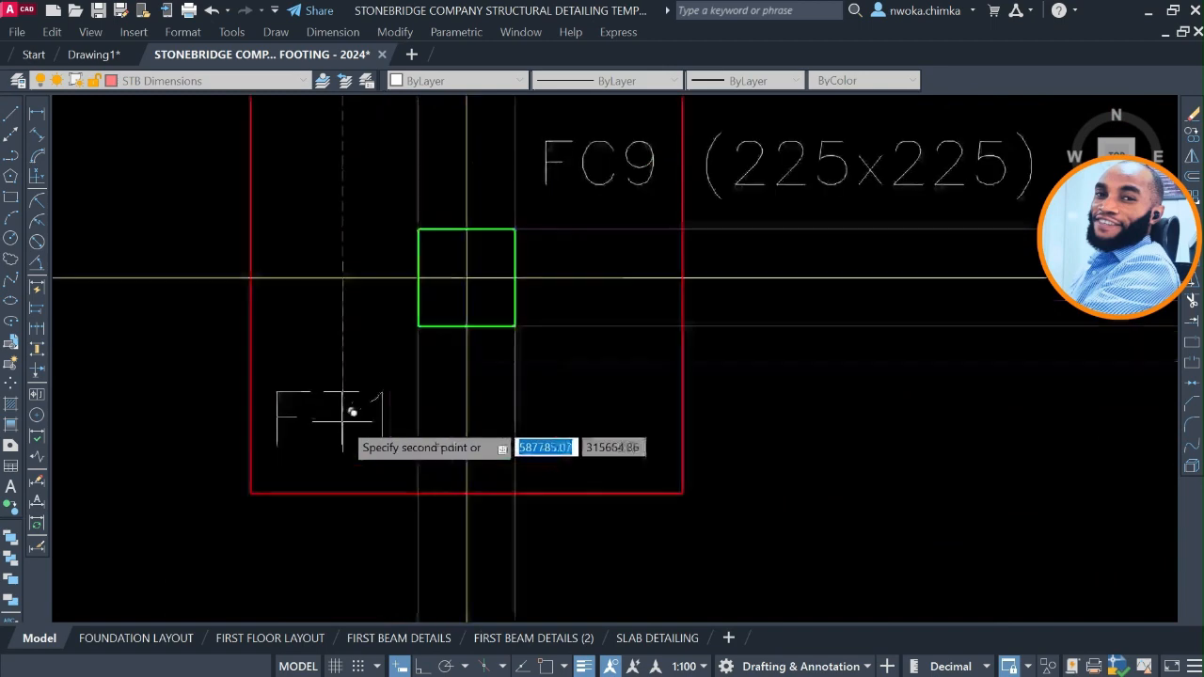
pyautogui.scroll(-4, 348, 414)
pyautogui.moveTo(732, 421); pyautogui.dragTo(654, 313, button='middle')
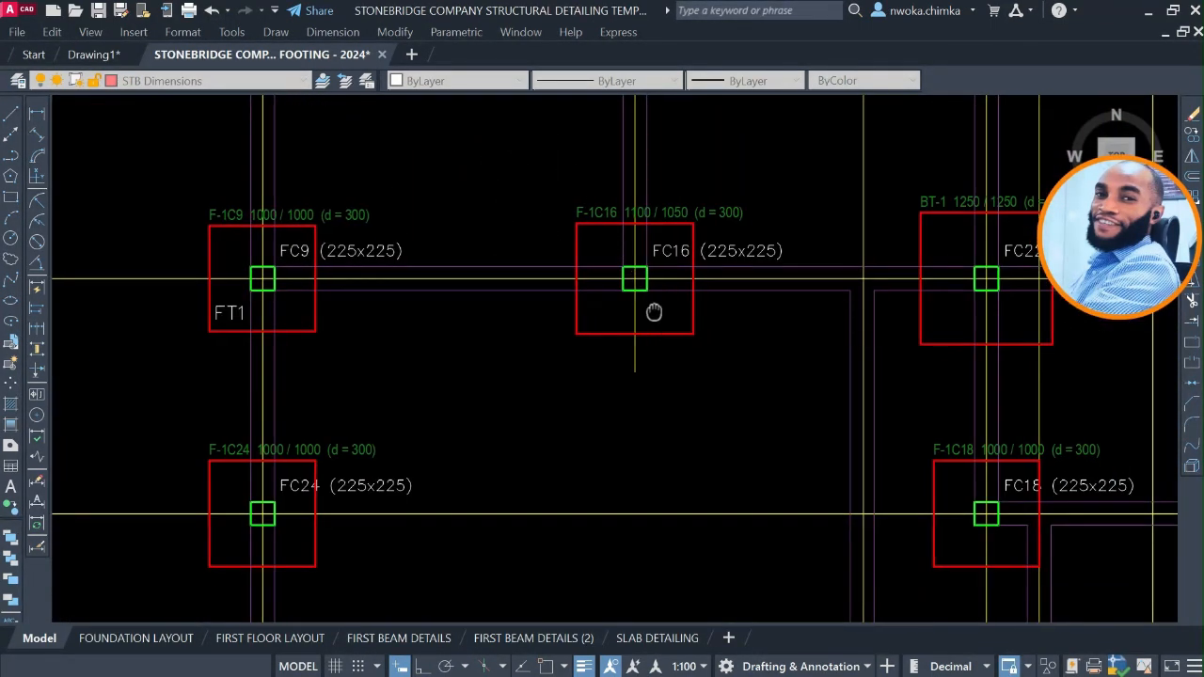
pyautogui.scroll(6, 261, 535)
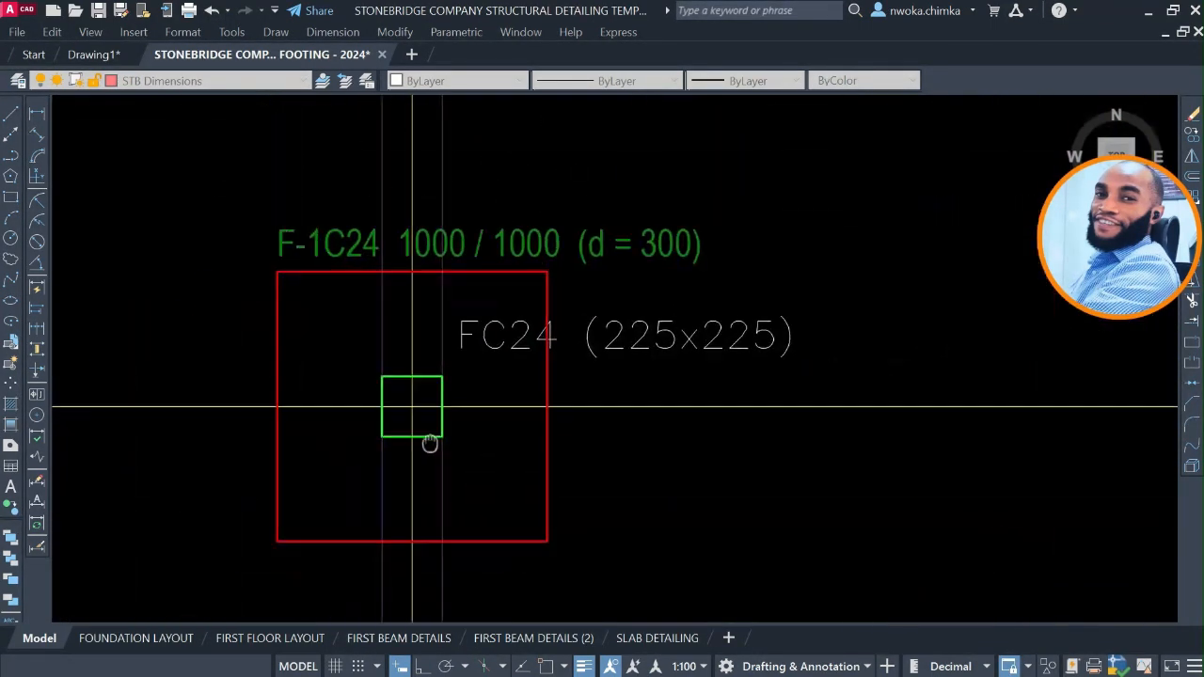
pyautogui.scroll(-5, 334, 501)
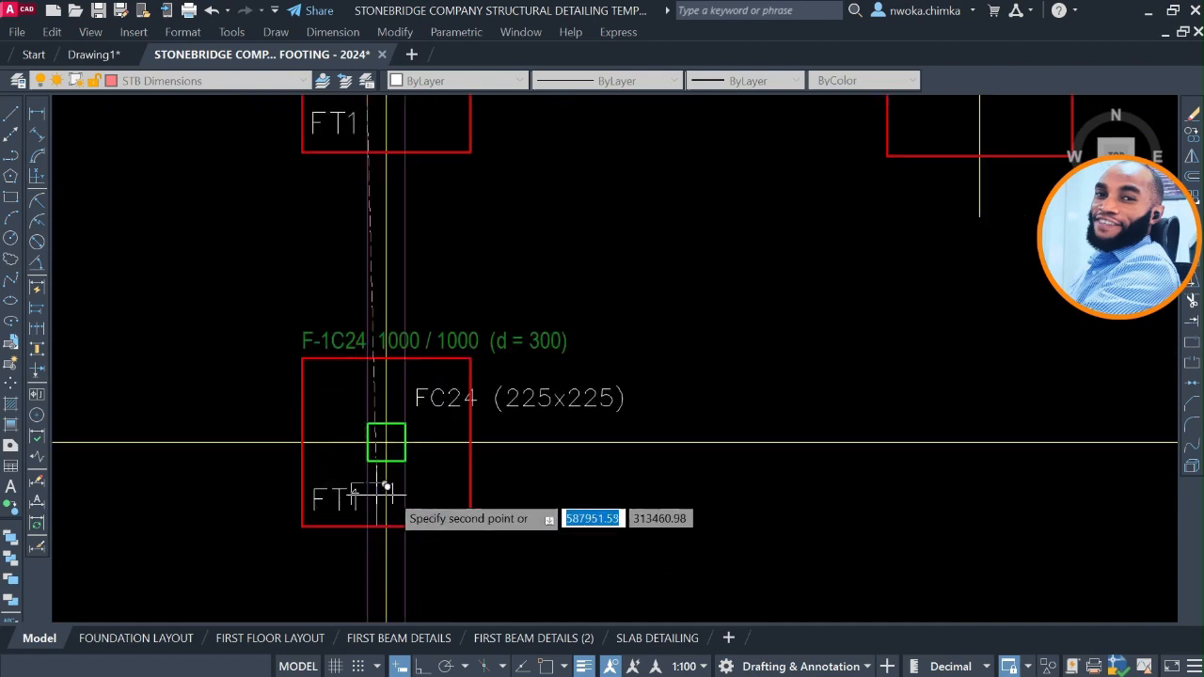
# Place copies of the FT1 label in footings F-1C18, F-1C15 and F-1C23 along axis A14.
pyautogui.moveTo(536, 403)
pyautogui.mouseDown(button='middle')
pyautogui.moveTo(361, 331)
pyautogui.moveTo(583, 396)
pyautogui.mouseUp(button='middle')
pyautogui.scroll(4, 583, 396)
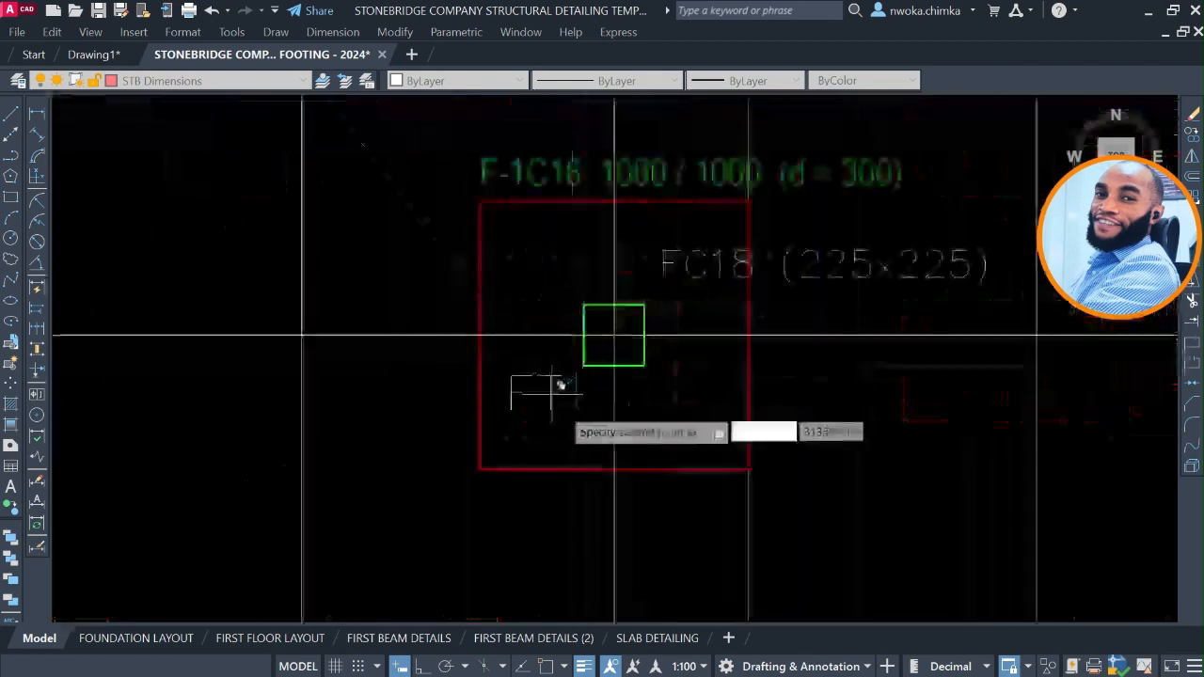
pyautogui.click(541, 449)
pyautogui.scroll(-6, 508, 428)
pyautogui.moveTo(793, 424); pyautogui.dragTo(495, 392, button='middle')
pyautogui.scroll(4, 707, 390)
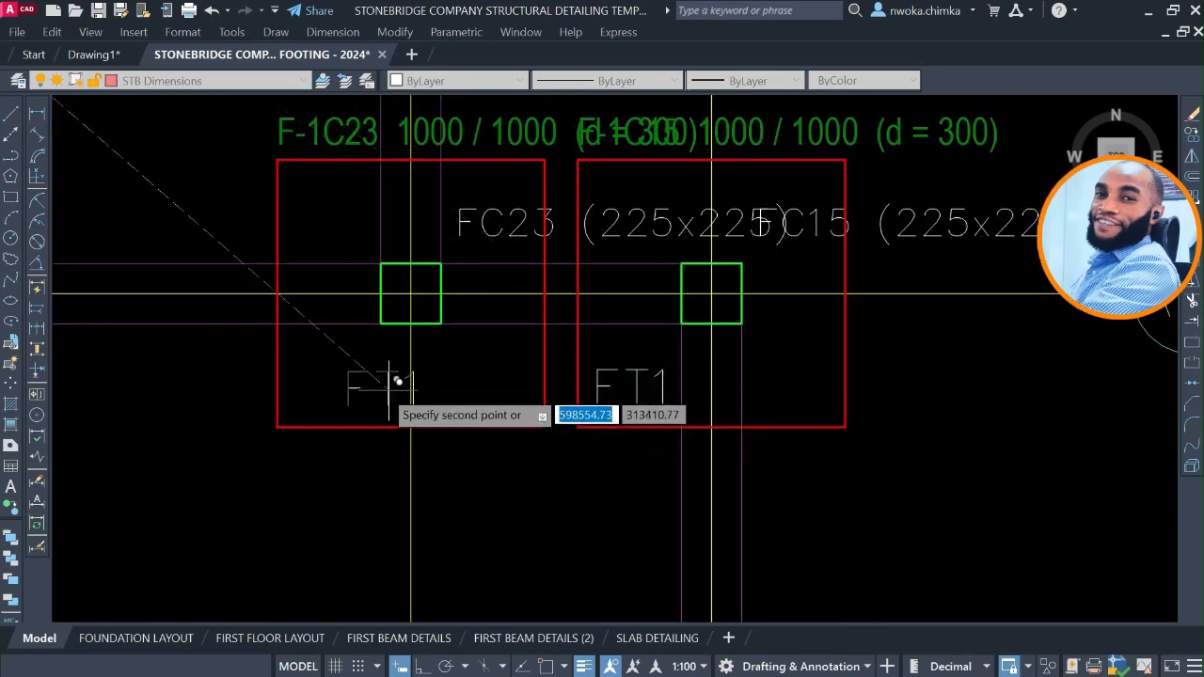
pyautogui.scroll(-3, 565, 367)
# Place copies of the FT1 label in footing F-1C14 on axis A12 and footing F-1C13 on axis A13.
pyautogui.moveTo(620, 423); pyautogui.dragTo(649, 178, button='middle')
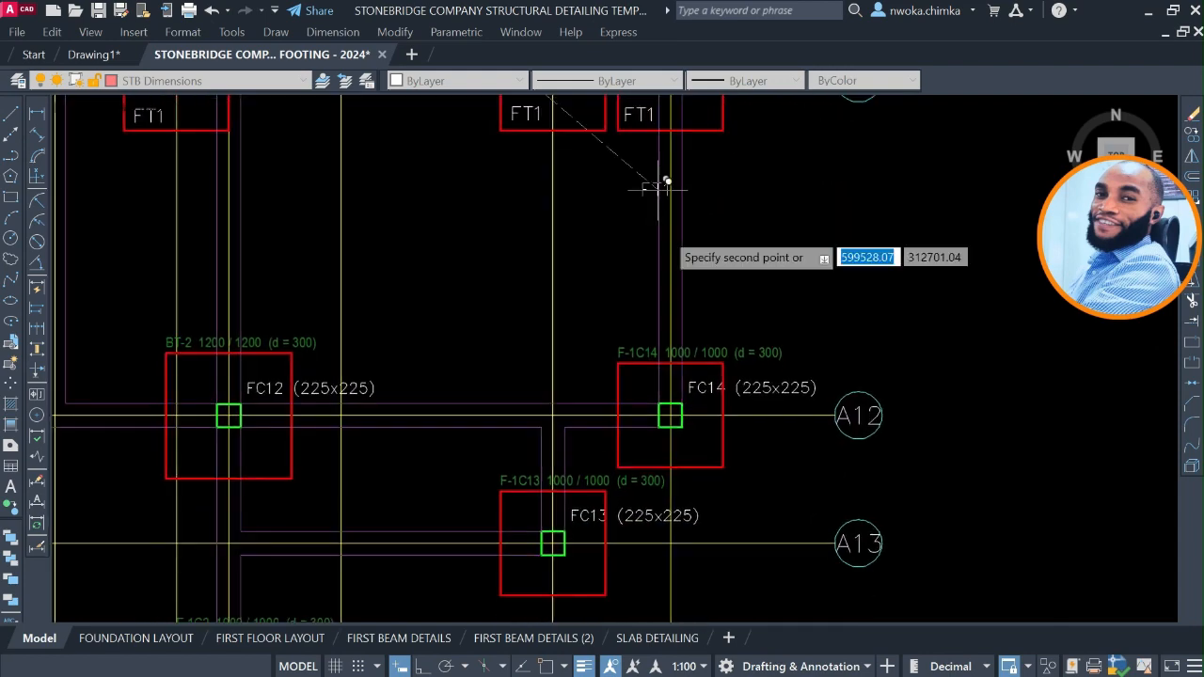
pyautogui.scroll(3, 649, 442)
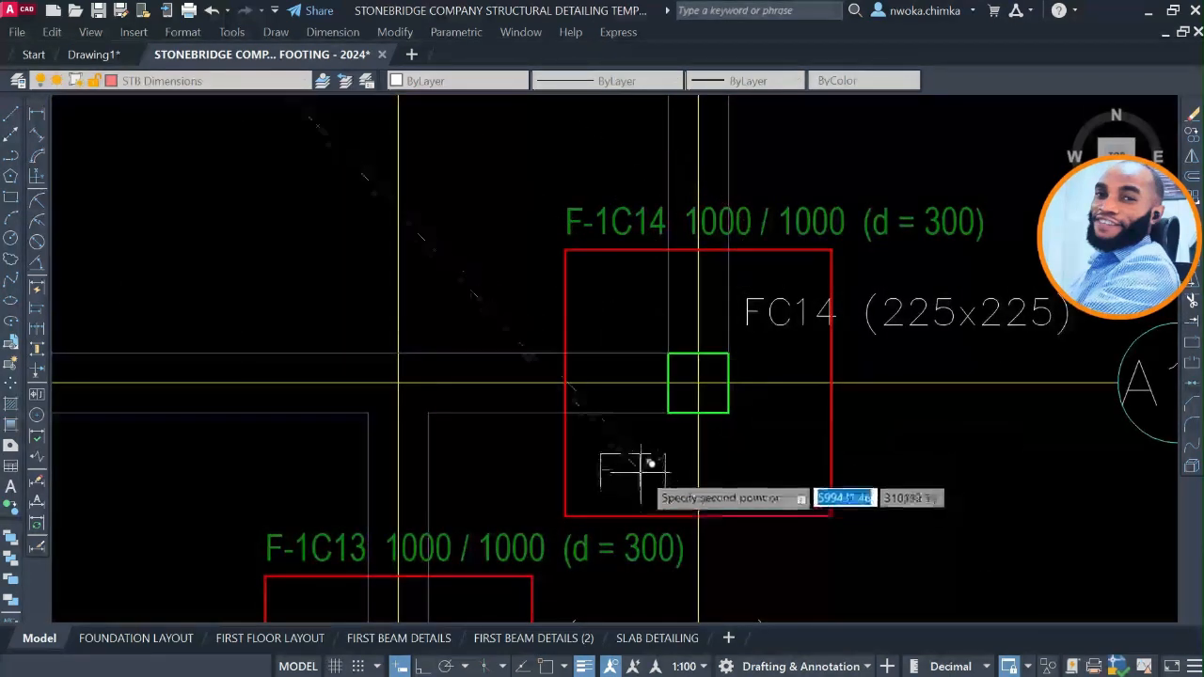
pyautogui.scroll(-4, 650, 462)
pyautogui.scroll(4, 612, 435)
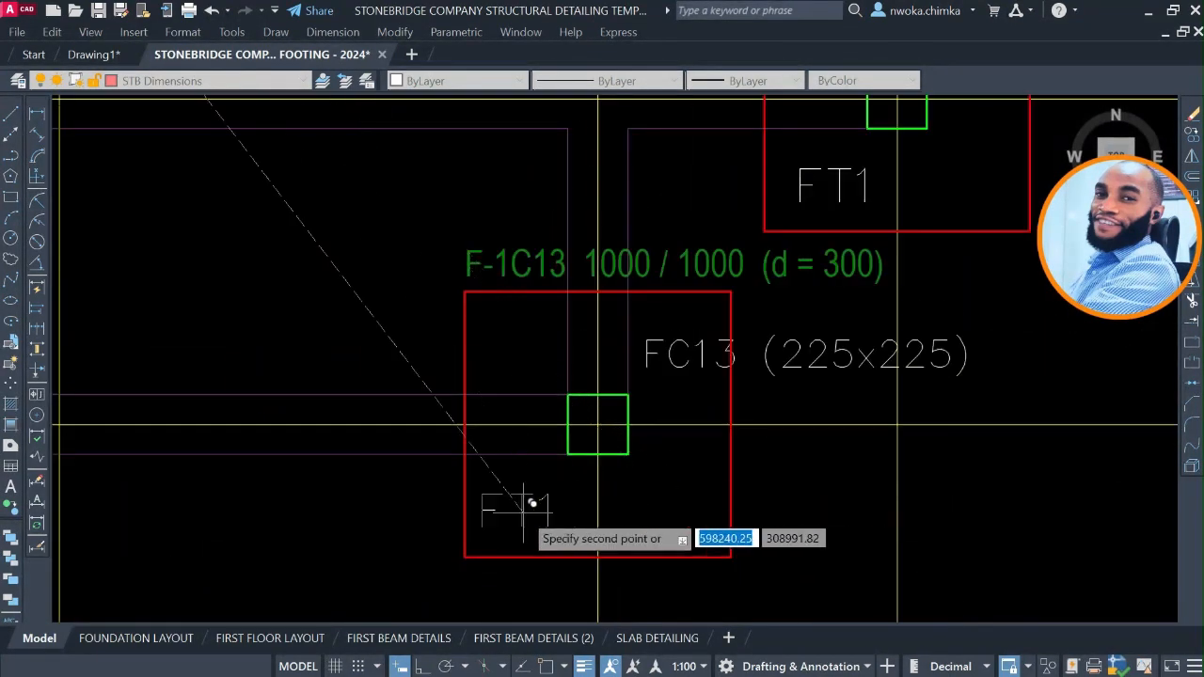
pyautogui.scroll(-4, 774, 355)
# Place copies of the FT1 label in footings F-1C2 and F-1C3 along axis A11.
pyautogui.moveTo(463, 449); pyautogui.dragTo(629, 318, button='middle')
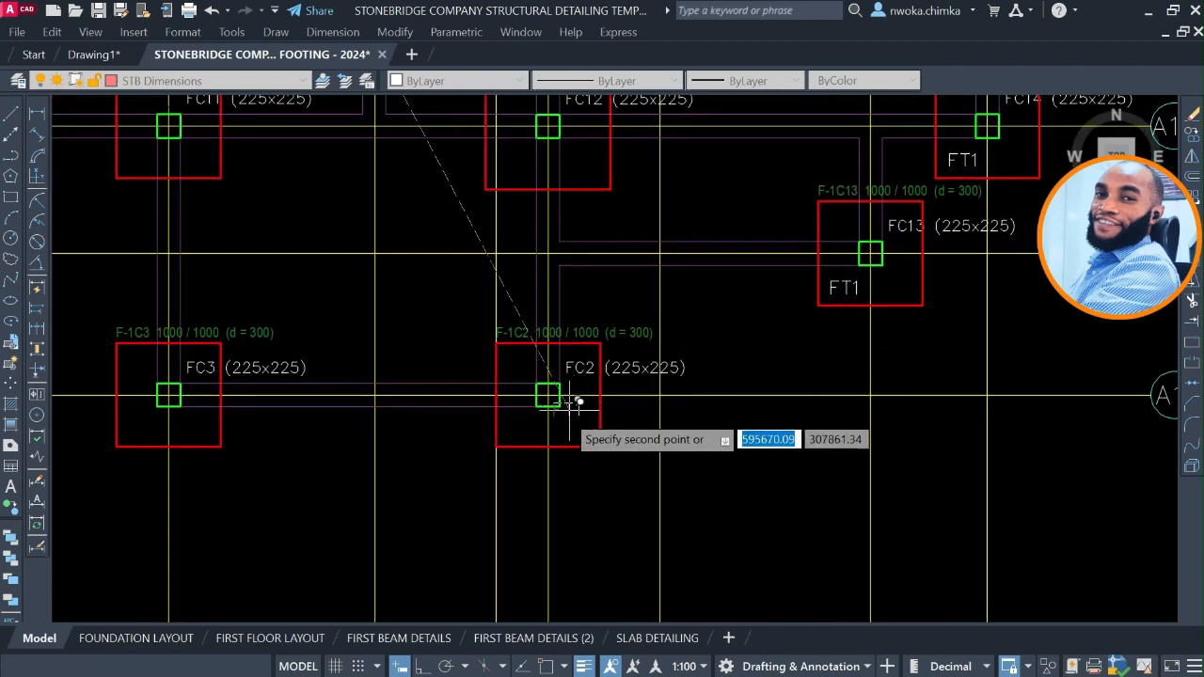
pyautogui.scroll(4, 552, 416)
pyautogui.scroll(-4, 485, 437)
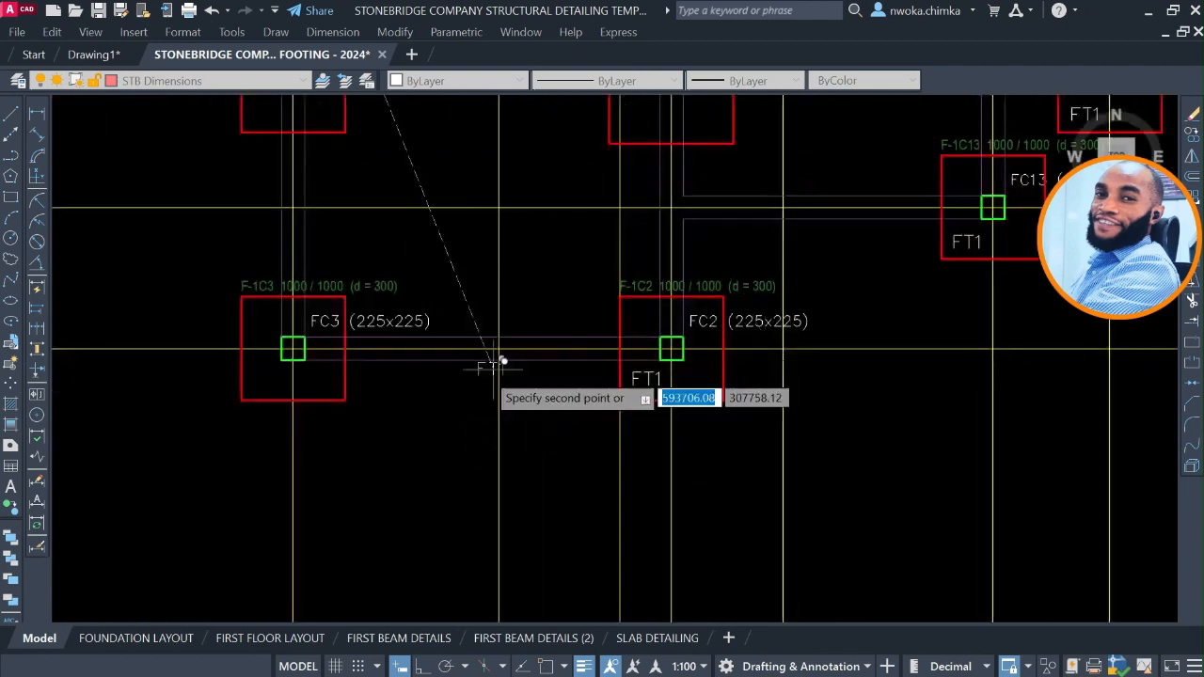
pyautogui.moveTo(483, 358); pyautogui.dragTo(731, 382, button='middle')
pyautogui.scroll(4, 508, 353)
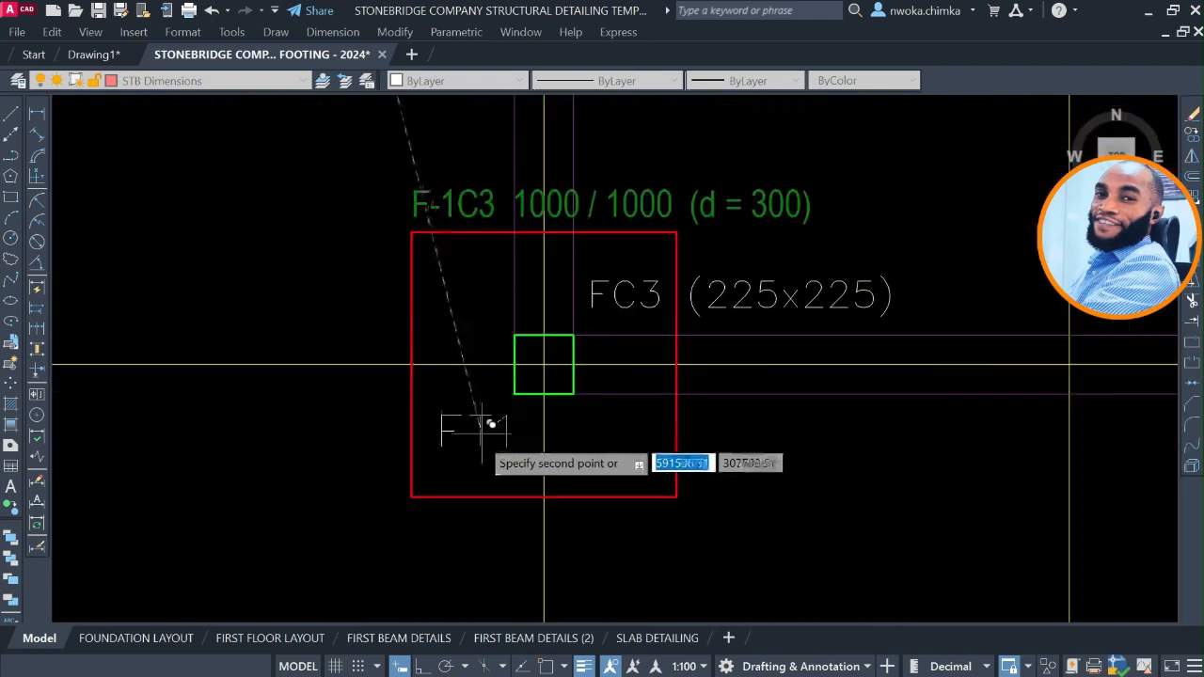
pyautogui.scroll(-4, 744, 398)
# Place copies of the FT1 label in footings F-1C10 and F-1C11 along axis A12.
pyautogui.moveTo(645, 341); pyautogui.dragTo(813, 539, button='middle')
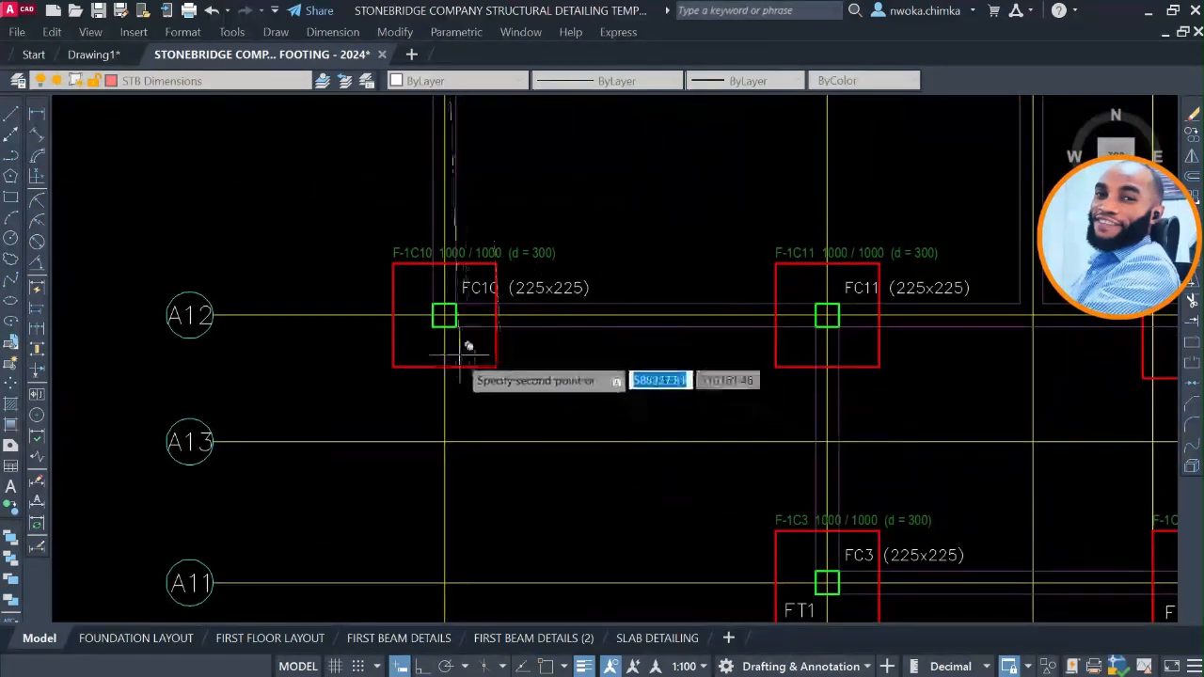
pyautogui.scroll(3, 467, 347)
pyautogui.scroll(-4, 432, 353)
pyautogui.scroll(4, 645, 358)
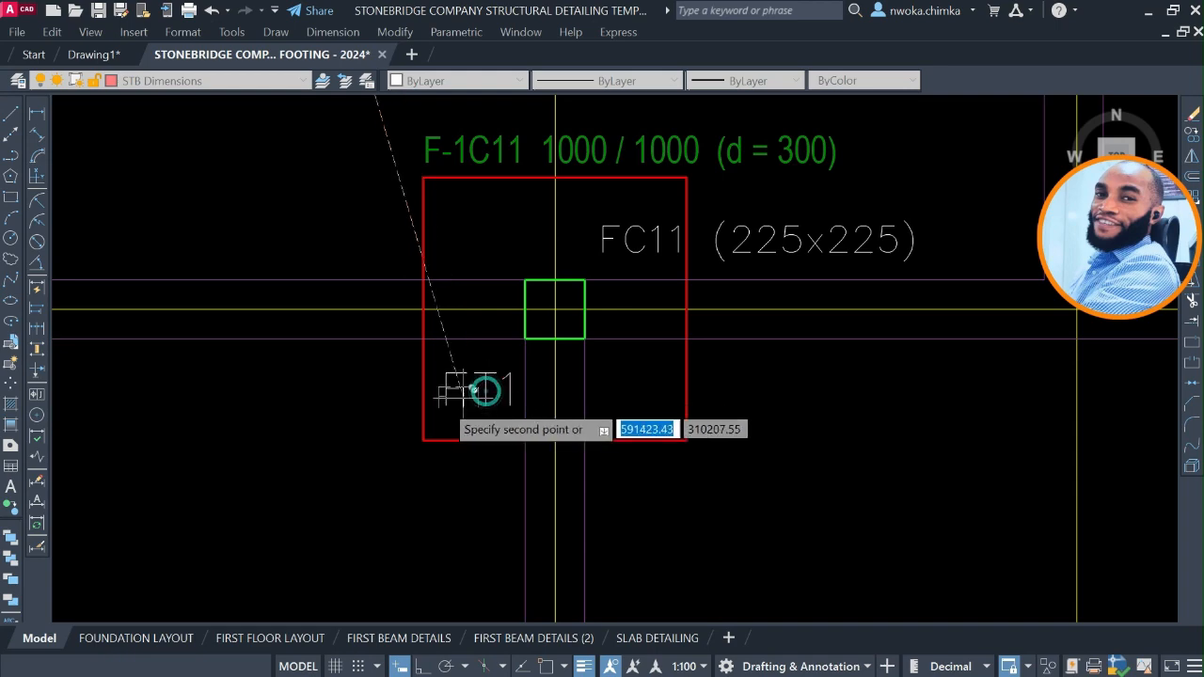
pyautogui.scroll(-4, 473, 388)
# Review the sizes of the unlabelled footings across the plan for any remaining 1000 / 1000 pads, and end the copying.
pyautogui.scroll(4, 705, 428)
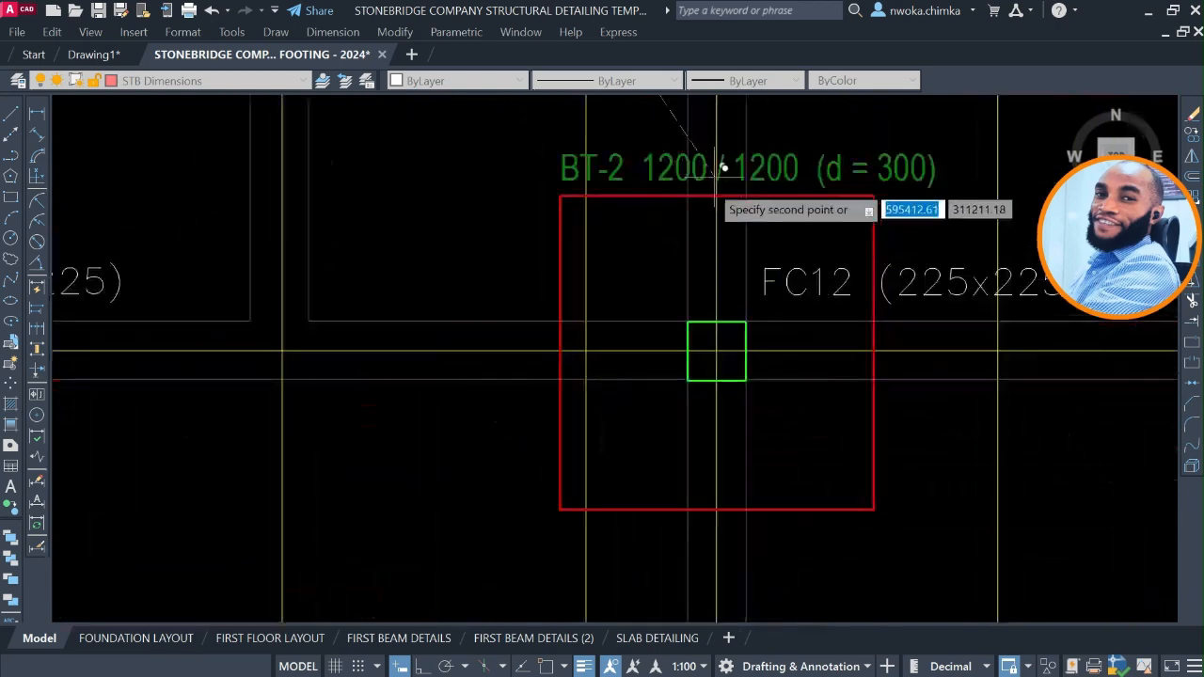
pyautogui.scroll(-3, 634, 342)
pyautogui.moveTo(680, 346); pyautogui.dragTo(664, 432, button='middle')
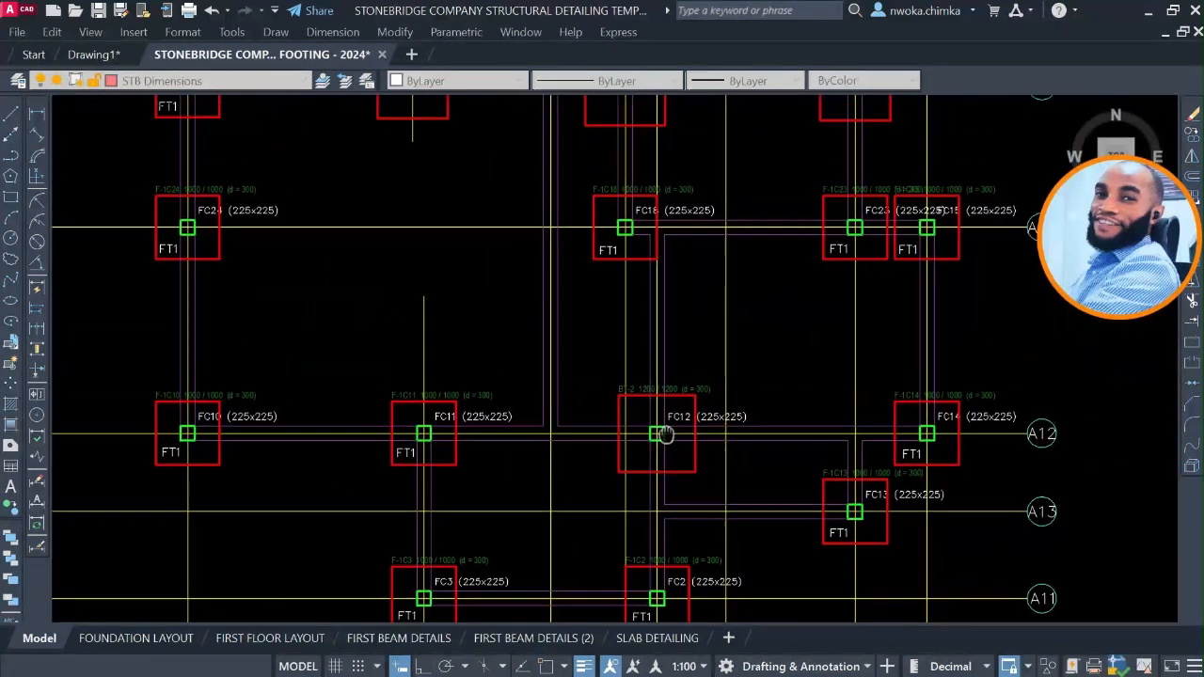
pyautogui.moveTo(889, 300); pyautogui.dragTo(805, 382, button='middle')
pyautogui.moveTo(665, 289); pyautogui.dragTo(688, 441, button='middle')
pyautogui.scroll(4, 764, 319)
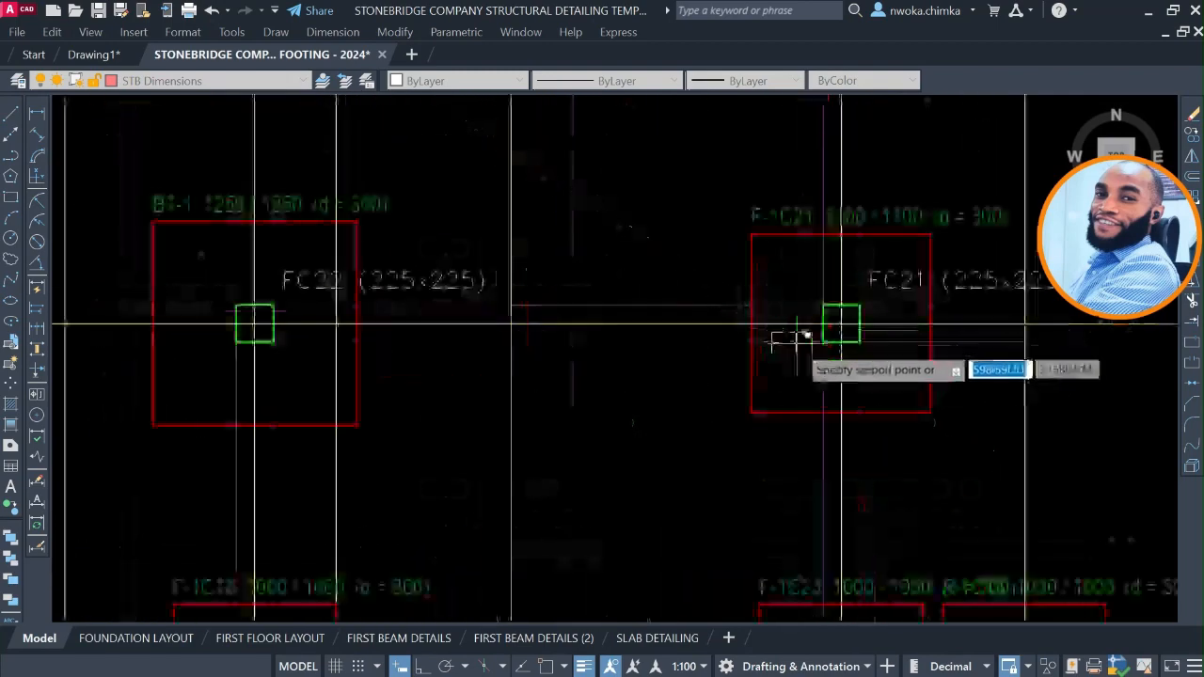
pyautogui.moveTo(706, 295); pyautogui.dragTo(1147, 409, button='middle')
pyautogui.scroll(-2, 659, 372)
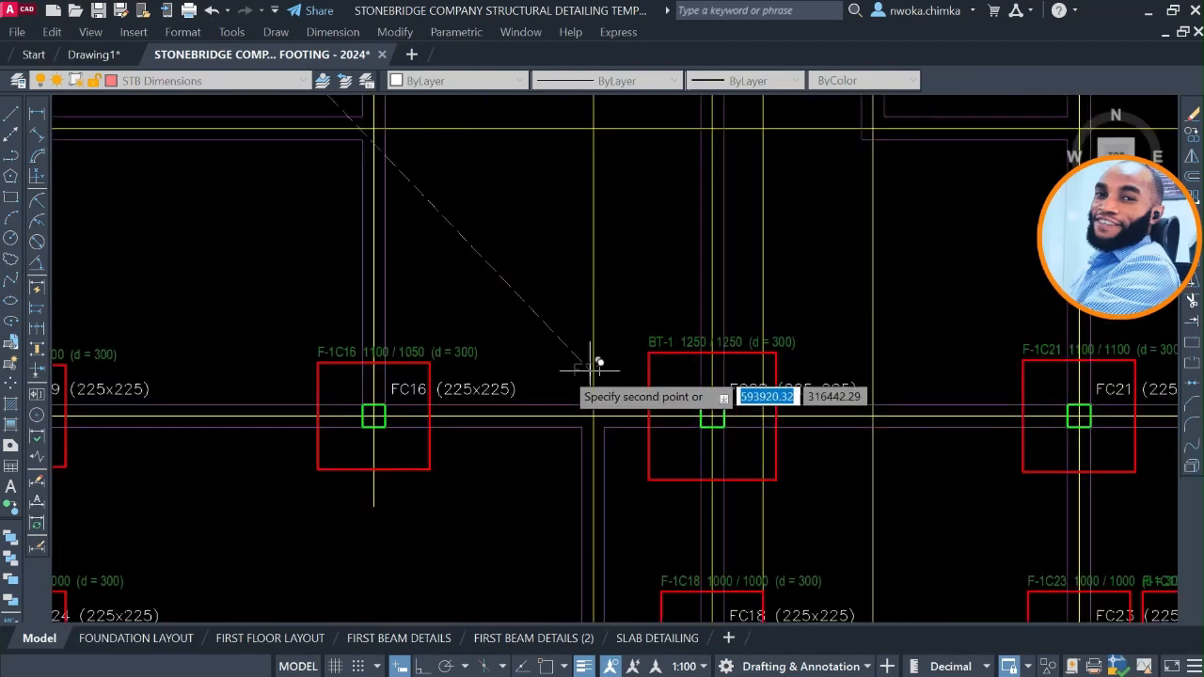
pyautogui.scroll(-2, 574, 360)
pyautogui.moveTo(742, 297); pyautogui.dragTo(715, 398, button='middle')
pyautogui.scroll(4, 790, 212)
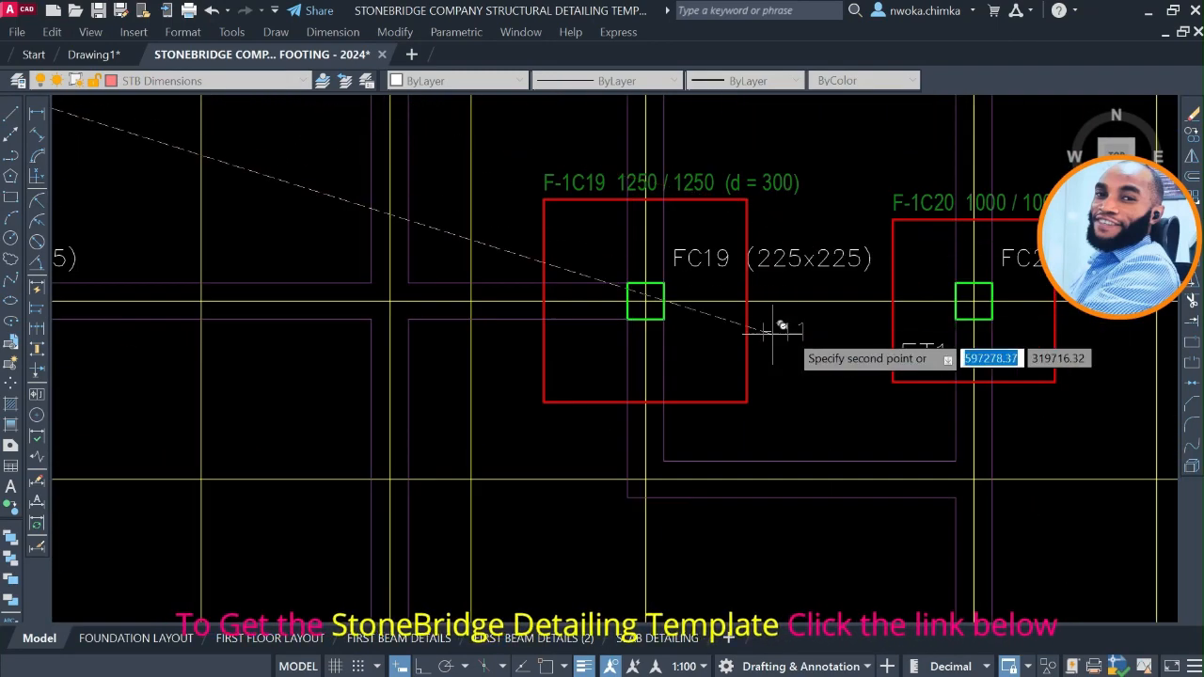
pyautogui.click(948, 329)
pyautogui.moveTo(948, 329); pyautogui.dragTo(753, 345, button='middle')
pyautogui.scroll(-4, 914, 367)
pyautogui.moveTo(610, 343); pyautogui.dragTo(640, 403, button='middle')
pyautogui.scroll(6, 263, 376)
pyautogui.scroll(-7, 273, 432)
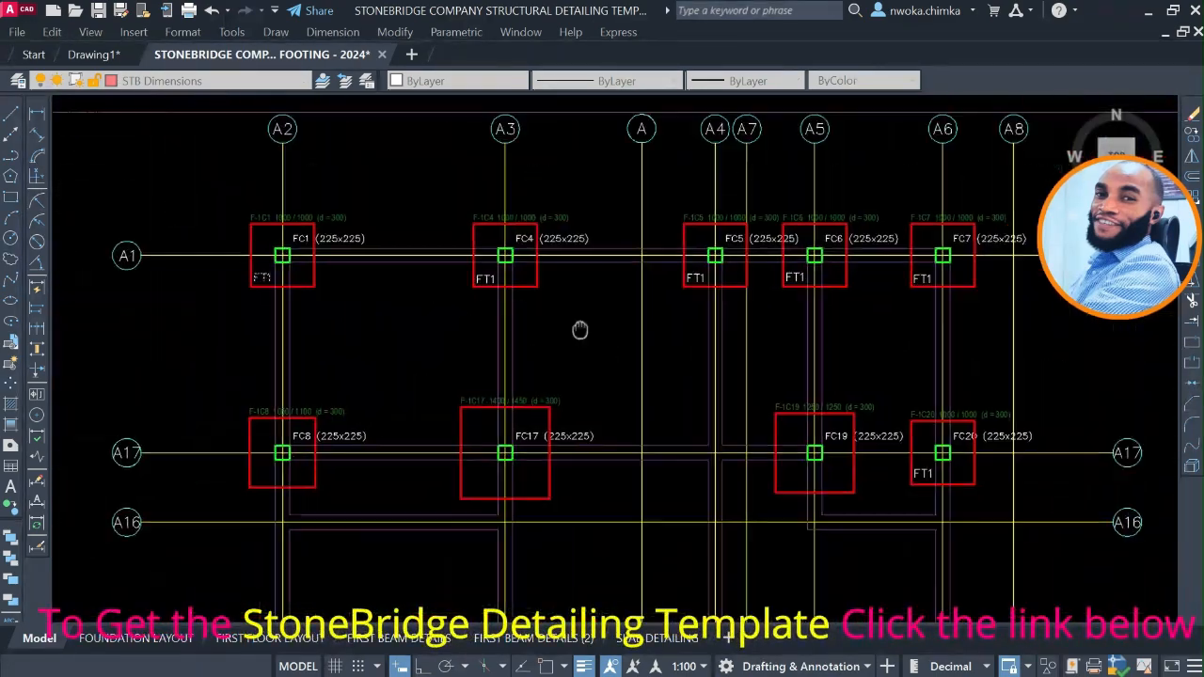
pyautogui.scroll(3, 880, 299)
pyautogui.scroll(-6, 880, 300)
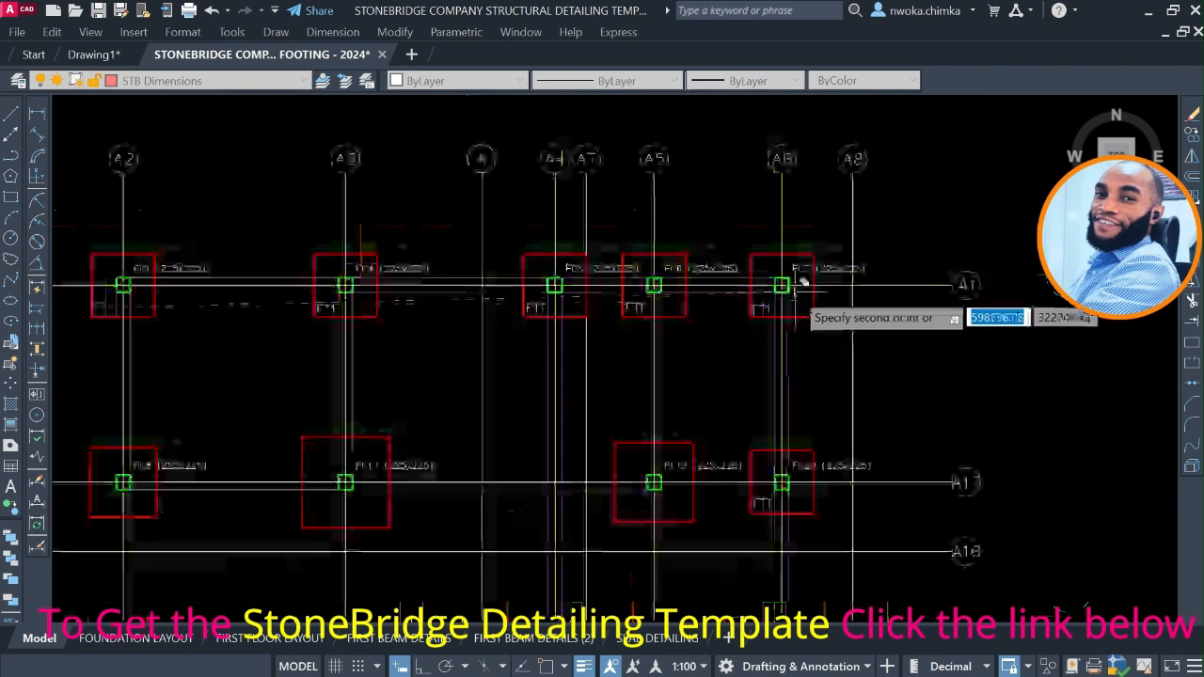
pyautogui.press('Escape')
# Select the FT1 label in footing F-1C1 to check which layer it is on.
pyautogui.moveTo(143, 286); pyautogui.dragTo(250, 278, button='middle')
pyautogui.scroll(4, 280, 291)
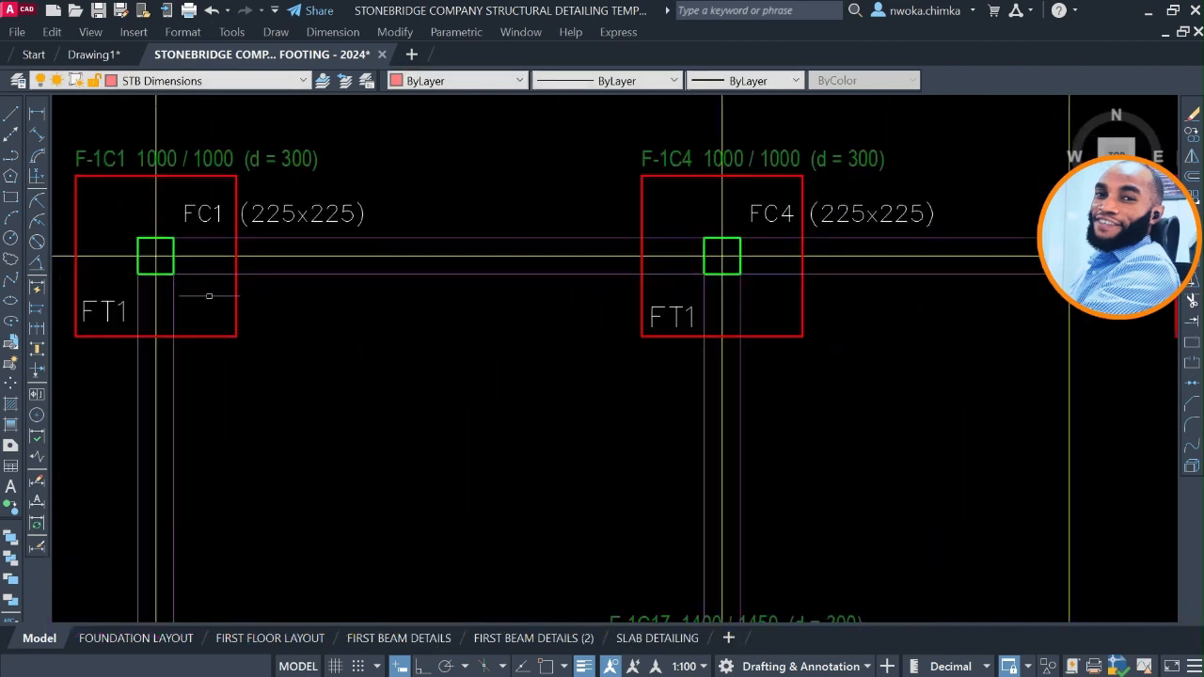
pyautogui.moveTo(193, 303); pyautogui.dragTo(251, 285, button='middle')
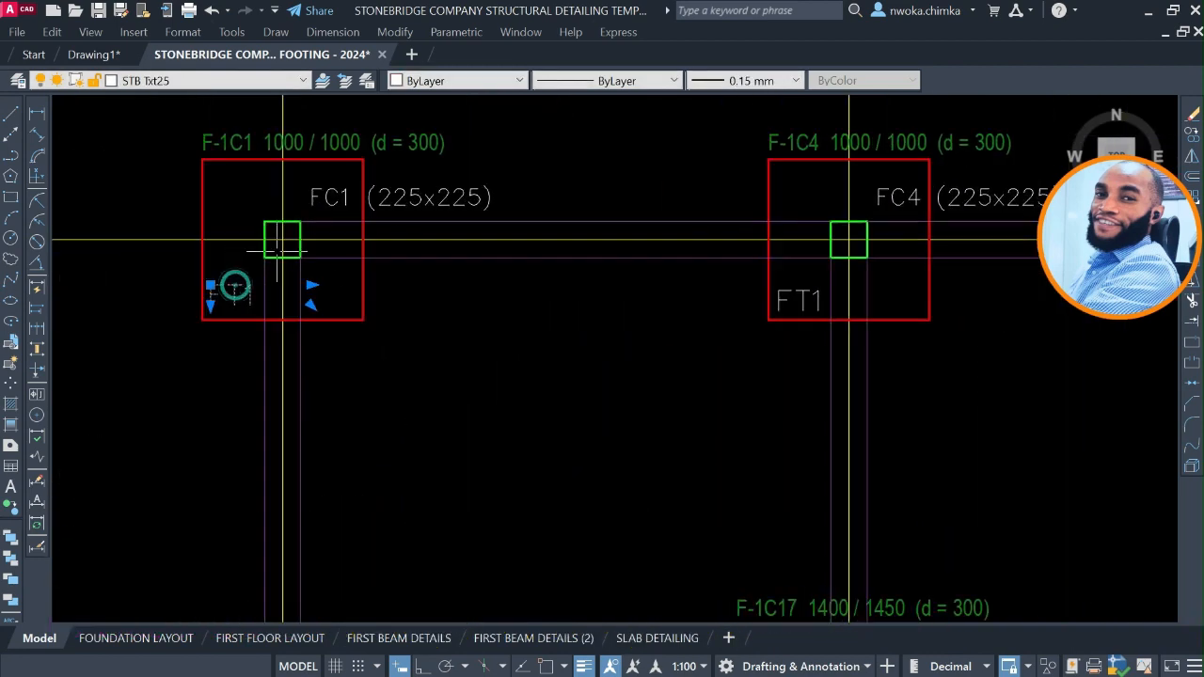
# Quick-select all objects in the foundation plan whose layer equals STB Txt25.
pyautogui.scroll(-8, 277, 251)
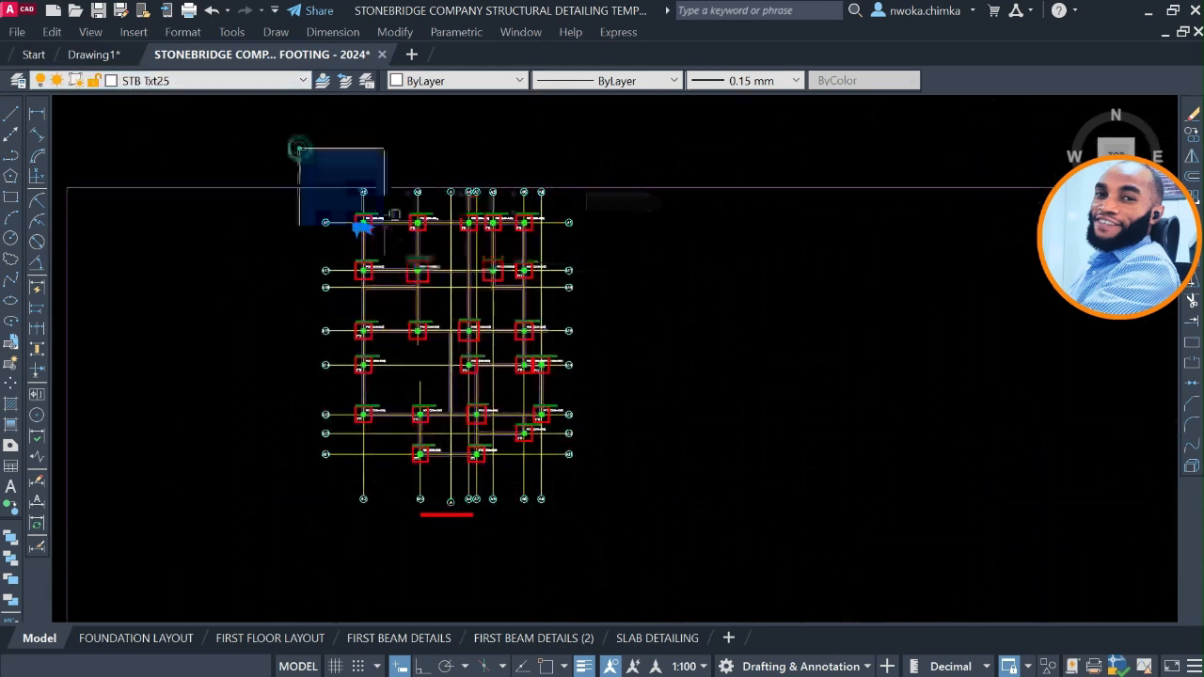
pyautogui.click(596, 484)
pyautogui.rightClick(611, 484)
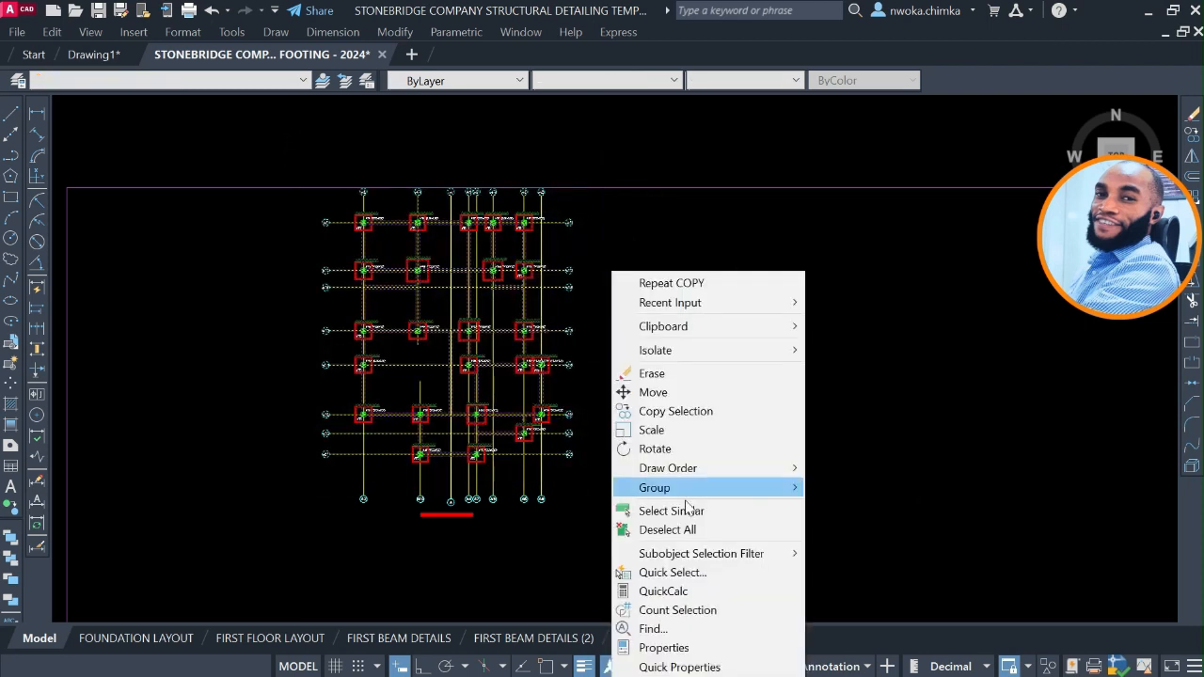
pyautogui.click(690, 574)
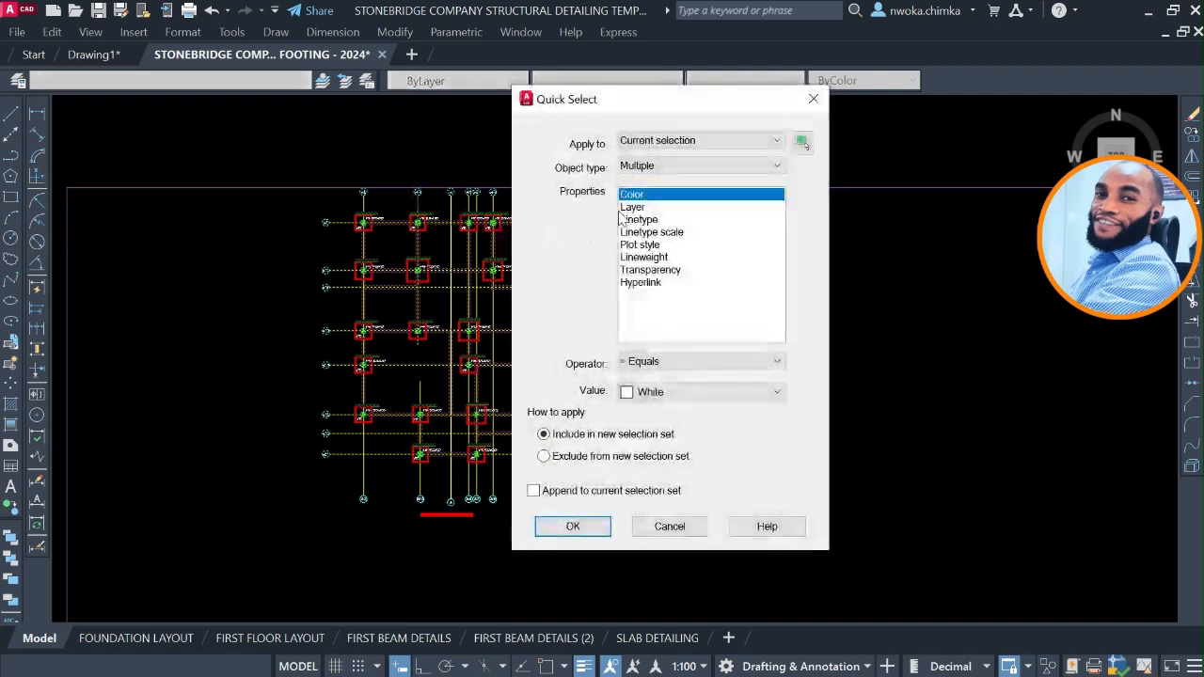
pyautogui.click(660, 392)
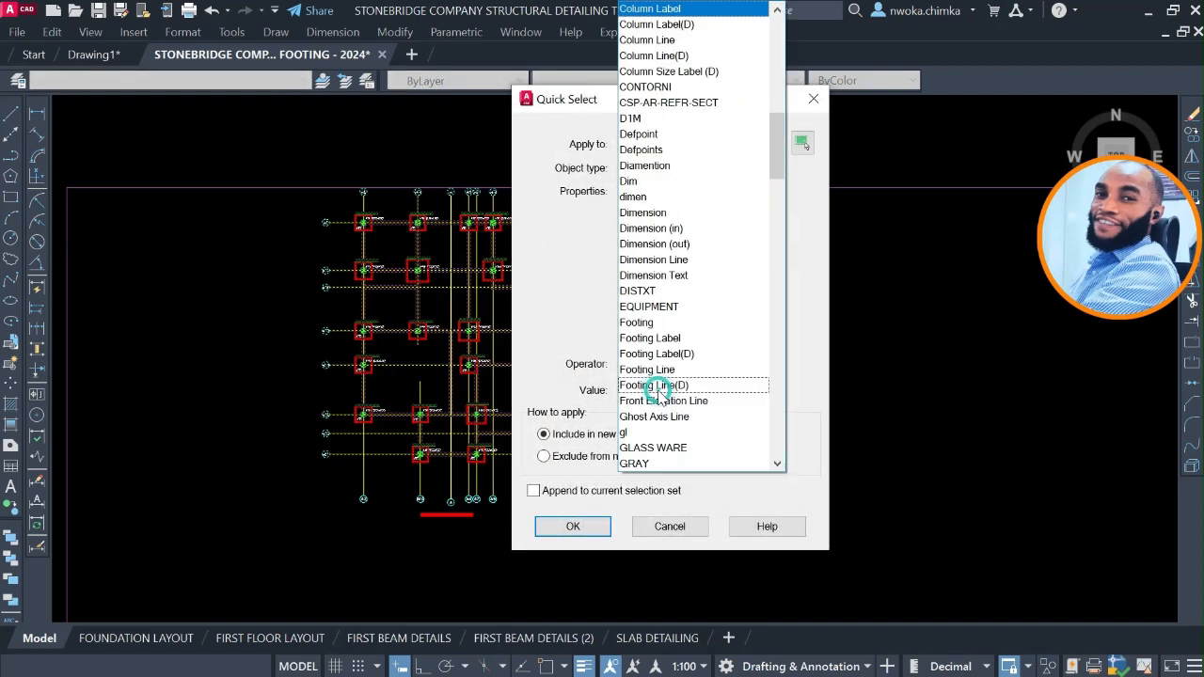
pyautogui.scroll(-20, 661, 395)
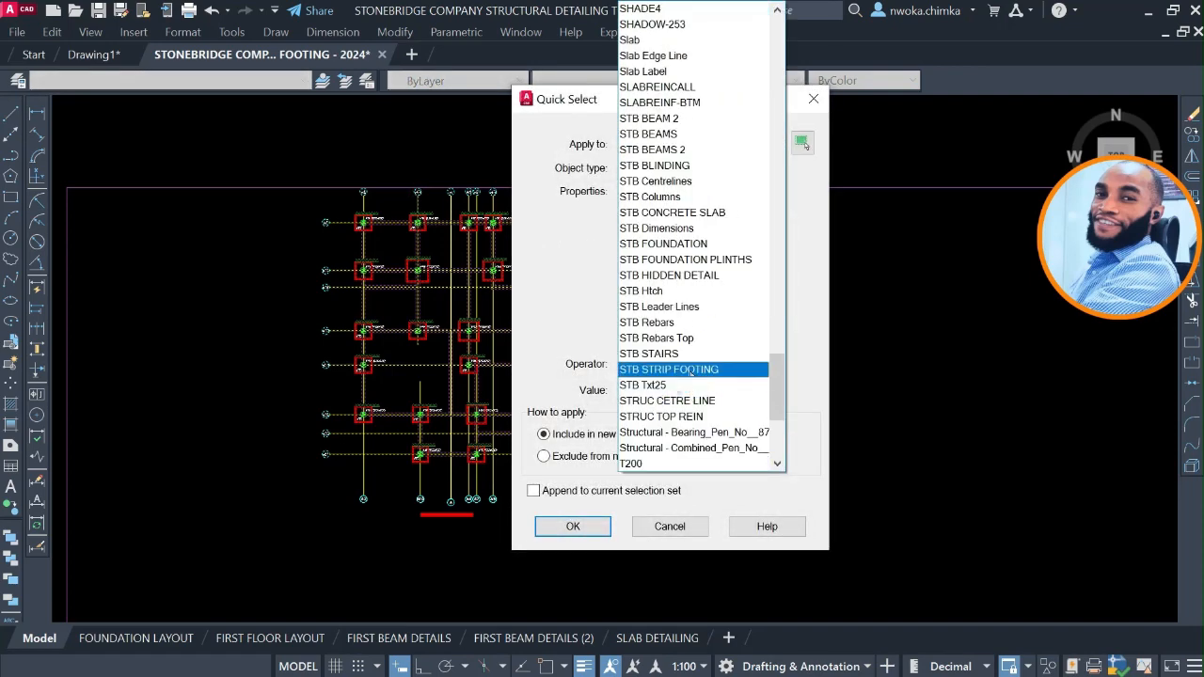
pyautogui.click(675, 338)
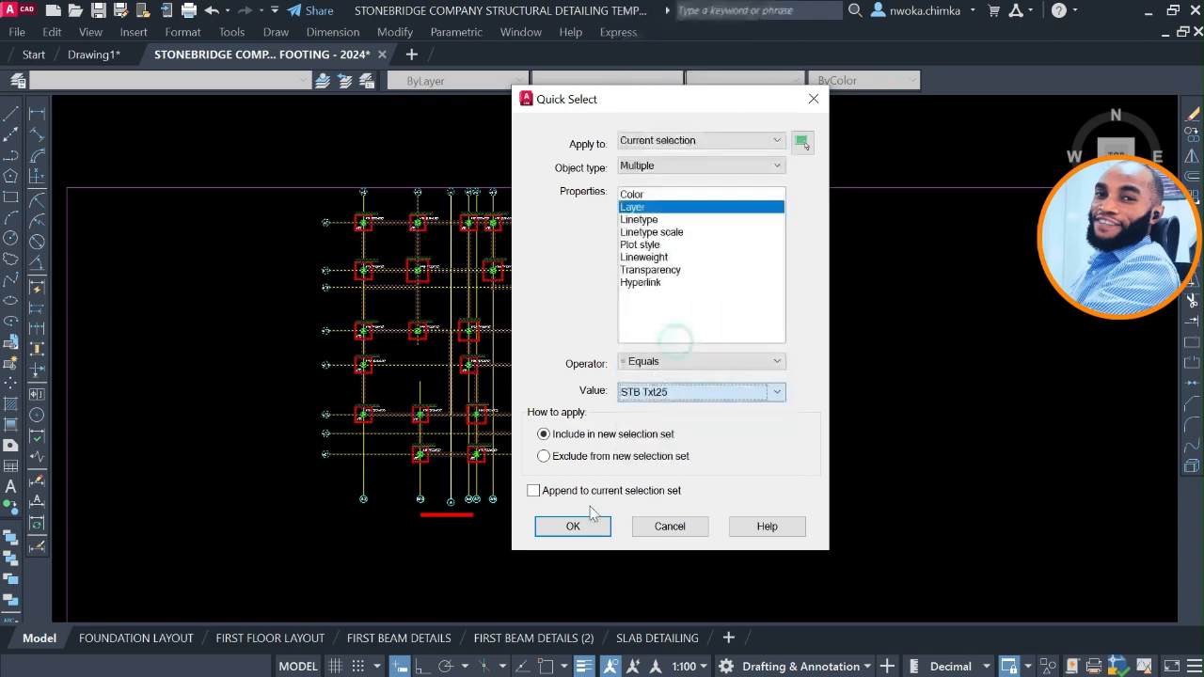
pyautogui.click(573, 527)
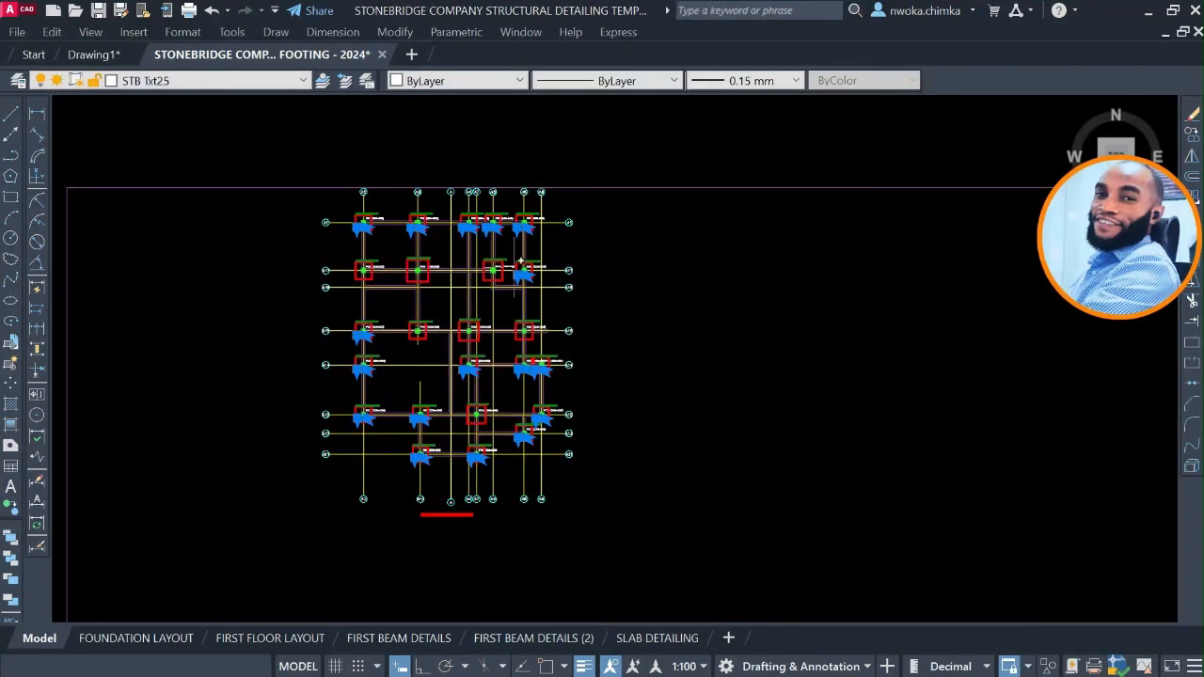
# Move the selected FT1 labels from the upper-left corner of column FC1 to the matching column corner at A2/A1 in the dimensioned foundation plan.
pyautogui.press('m')
pyautogui.press('Return')
pyautogui.scroll(6, 358, 231)
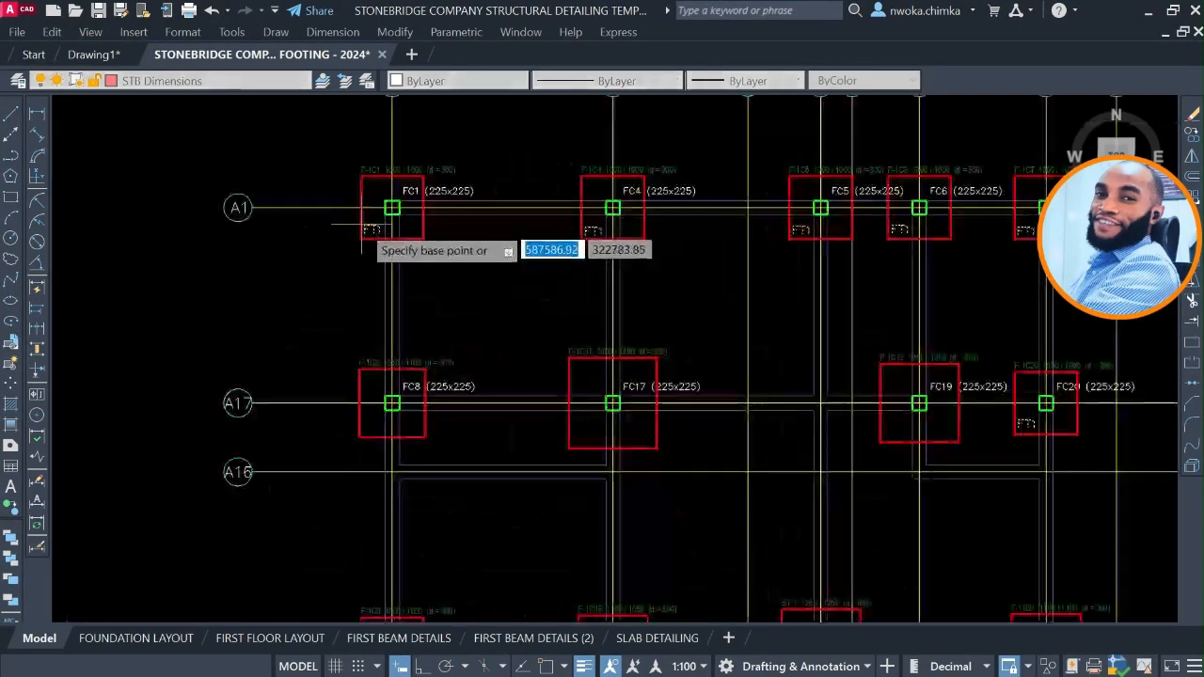
pyautogui.scroll(7, 362, 228)
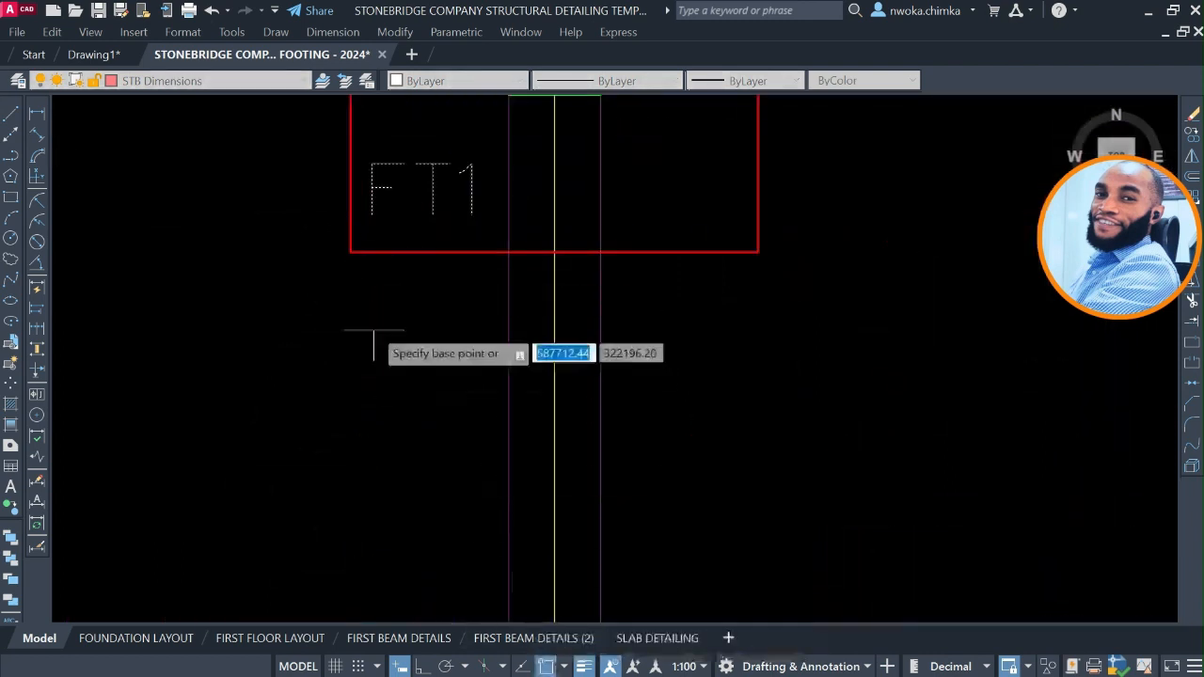
pyautogui.scroll(-5, 433, 301)
pyautogui.scroll(5, 484, 277)
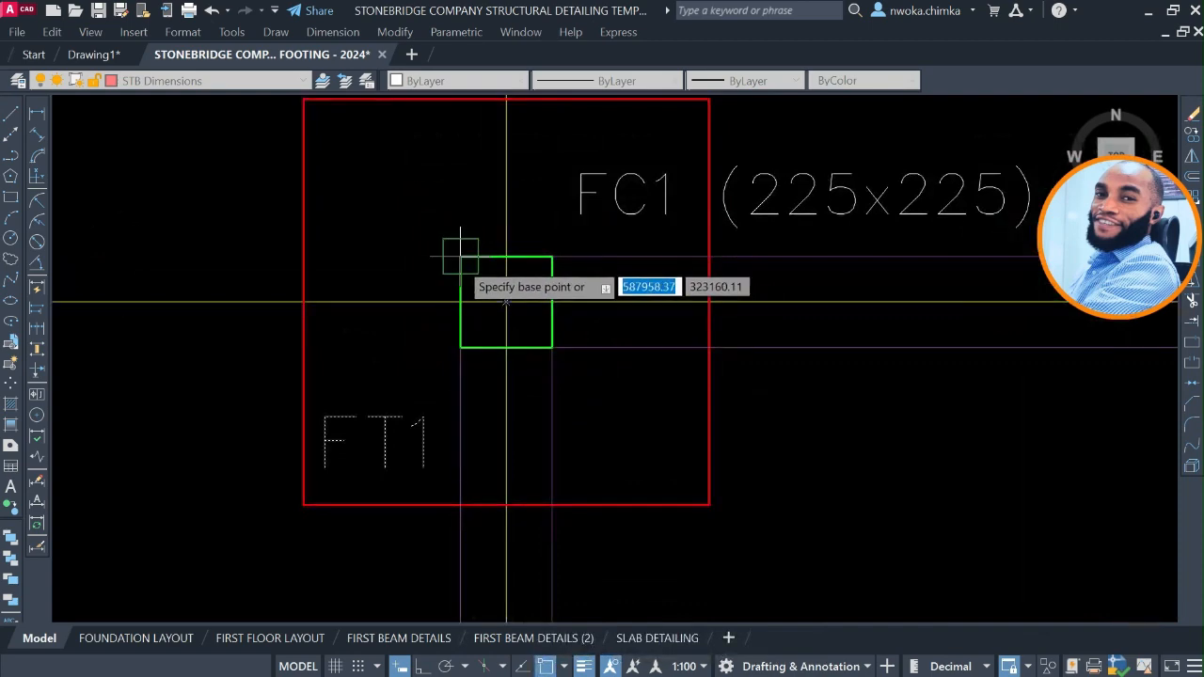
pyautogui.click(460, 255)
pyautogui.scroll(-8, 498, 165)
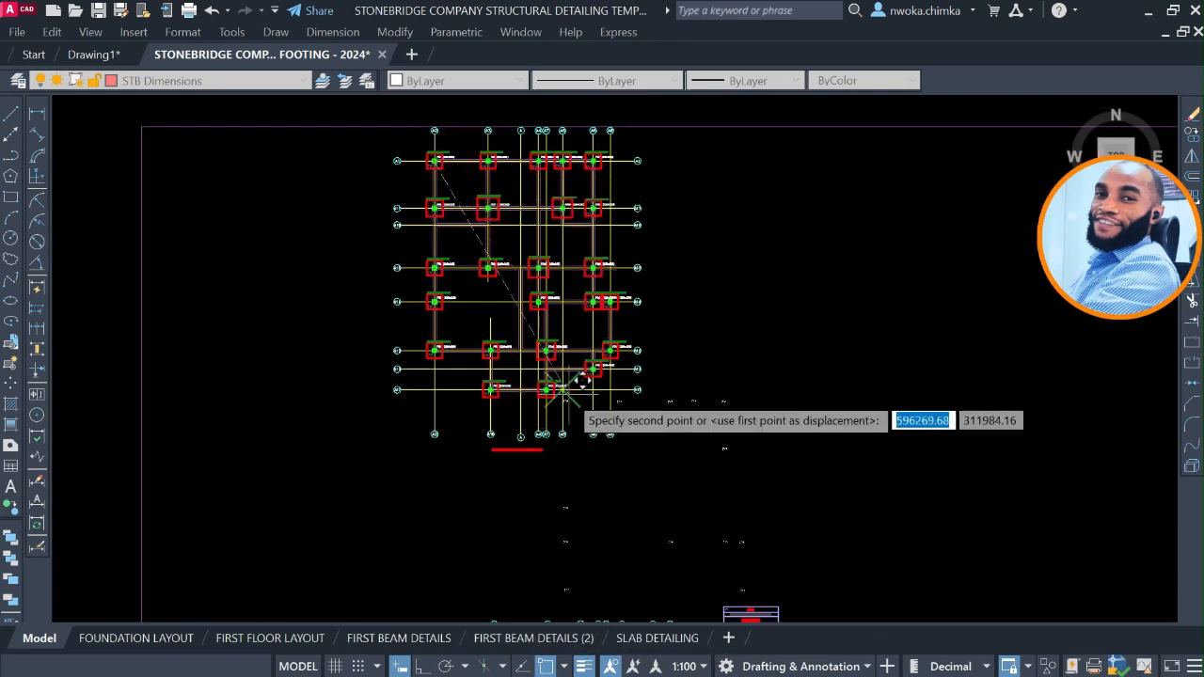
pyautogui.moveTo(568, 388); pyautogui.dragTo(520, 132, button='middle')
pyautogui.scroll(5, 461, 384)
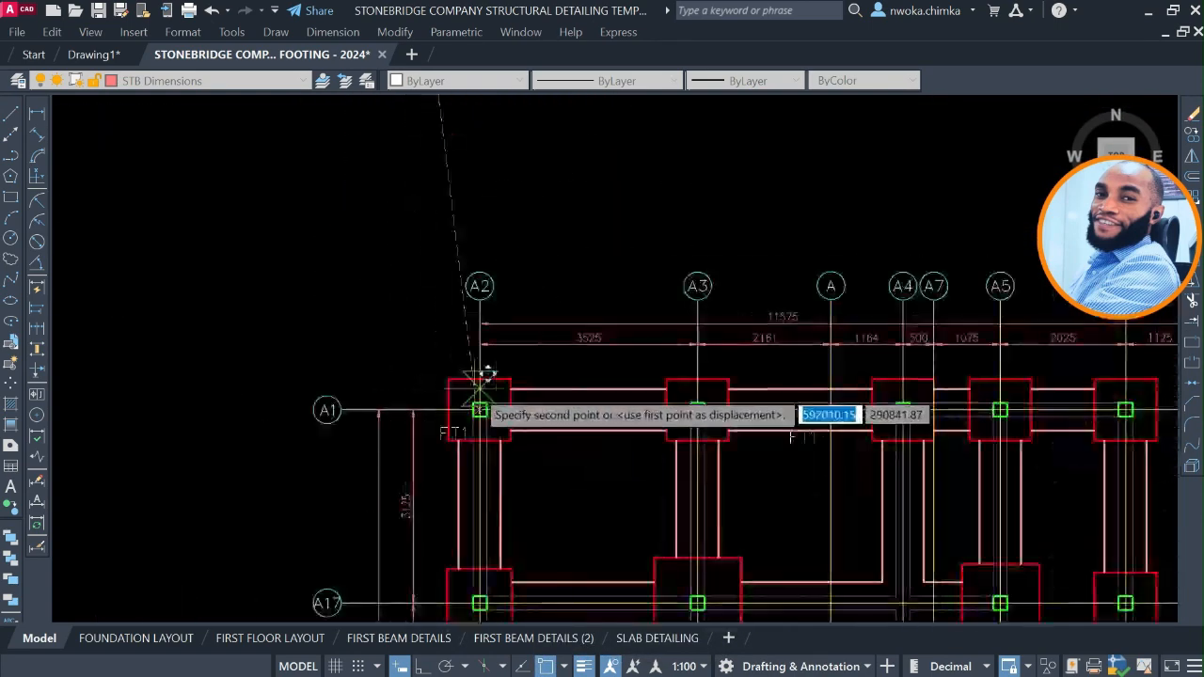
pyautogui.scroll(6, 480, 387)
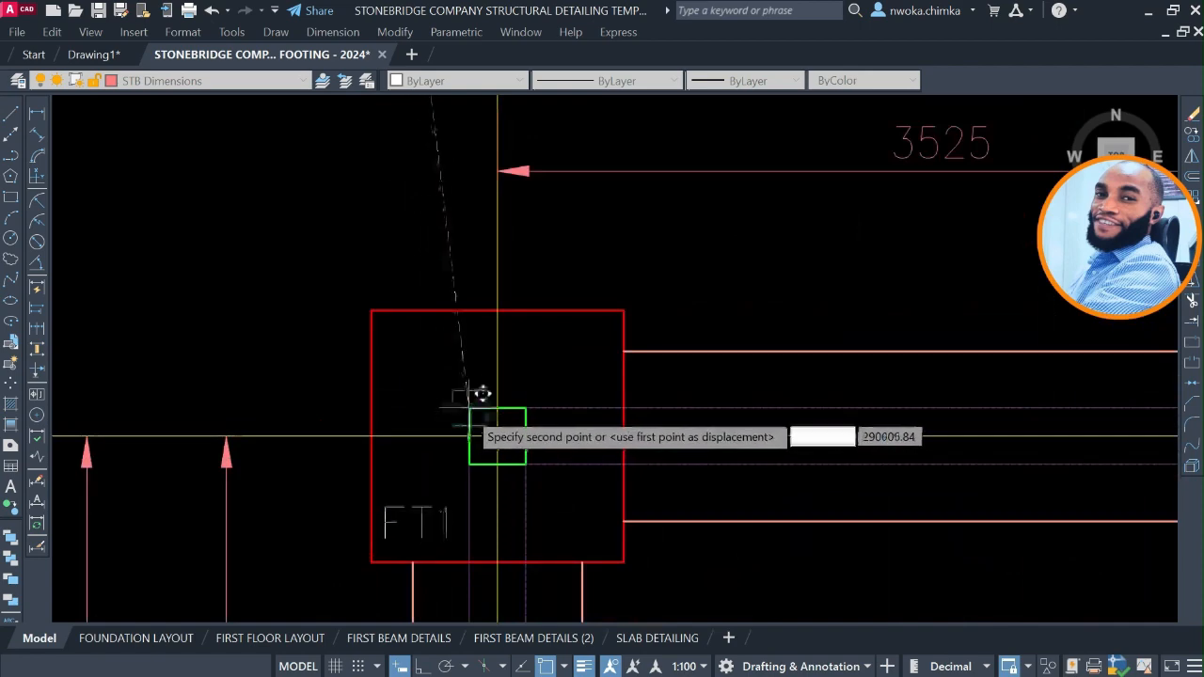
pyautogui.click(475, 404)
# Check the FT1 labels along the dimensioned plan and examine the size of unlabelled footing F-1C8 at A2/A17 in the source plan.
pyautogui.scroll(-5, 534, 384)
pyautogui.scroll(2, 647, 376)
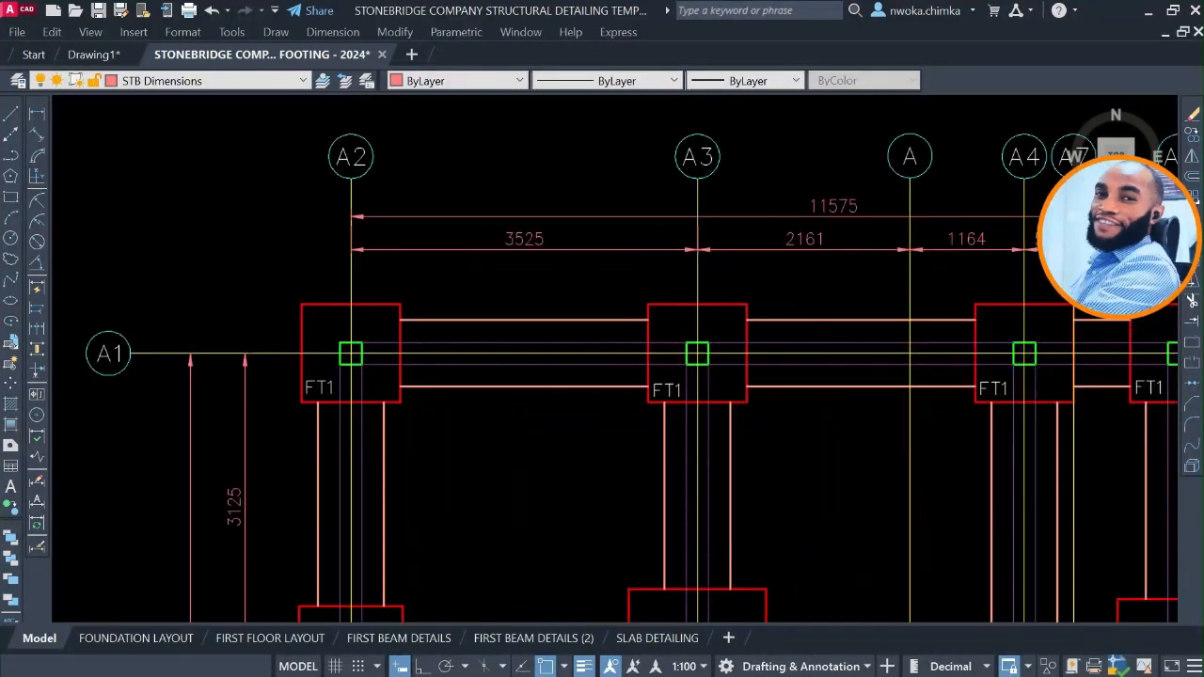
pyautogui.moveTo(845, 359)
pyautogui.mouseDown(button='middle')
pyautogui.moveTo(686, 312)
pyautogui.moveTo(597, 267)
pyautogui.mouseUp(button='middle')
pyautogui.scroll(-2, 658, 282)
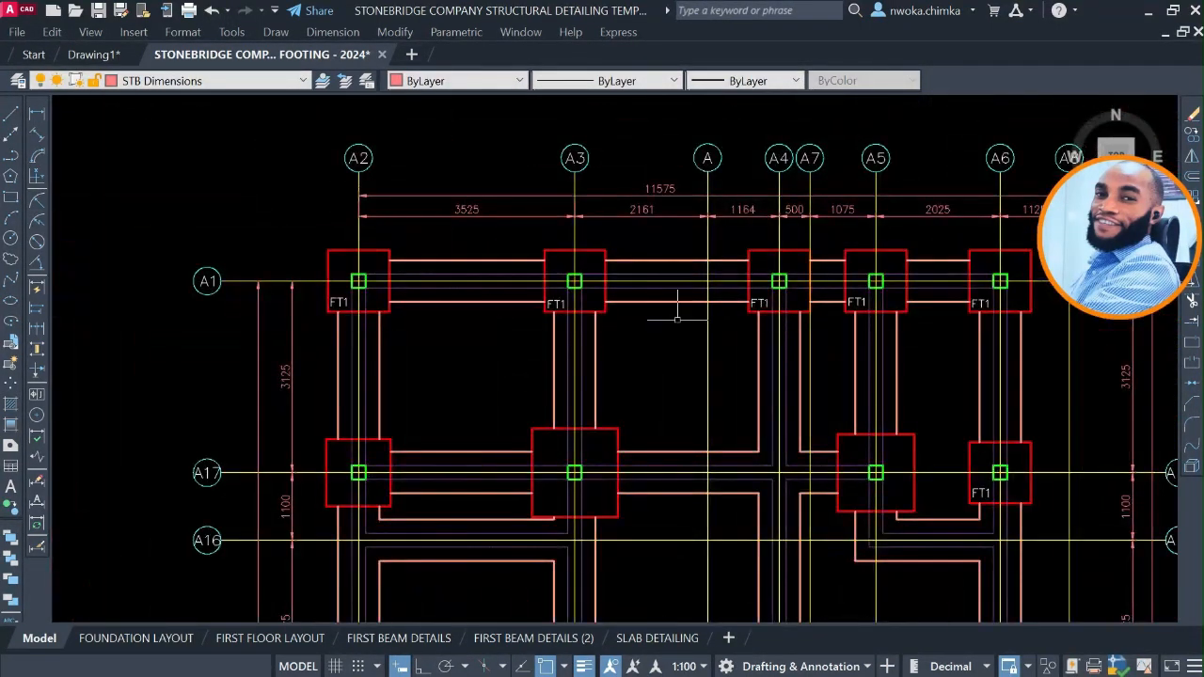
pyautogui.moveTo(678, 318); pyautogui.dragTo(664, 265, button='middle')
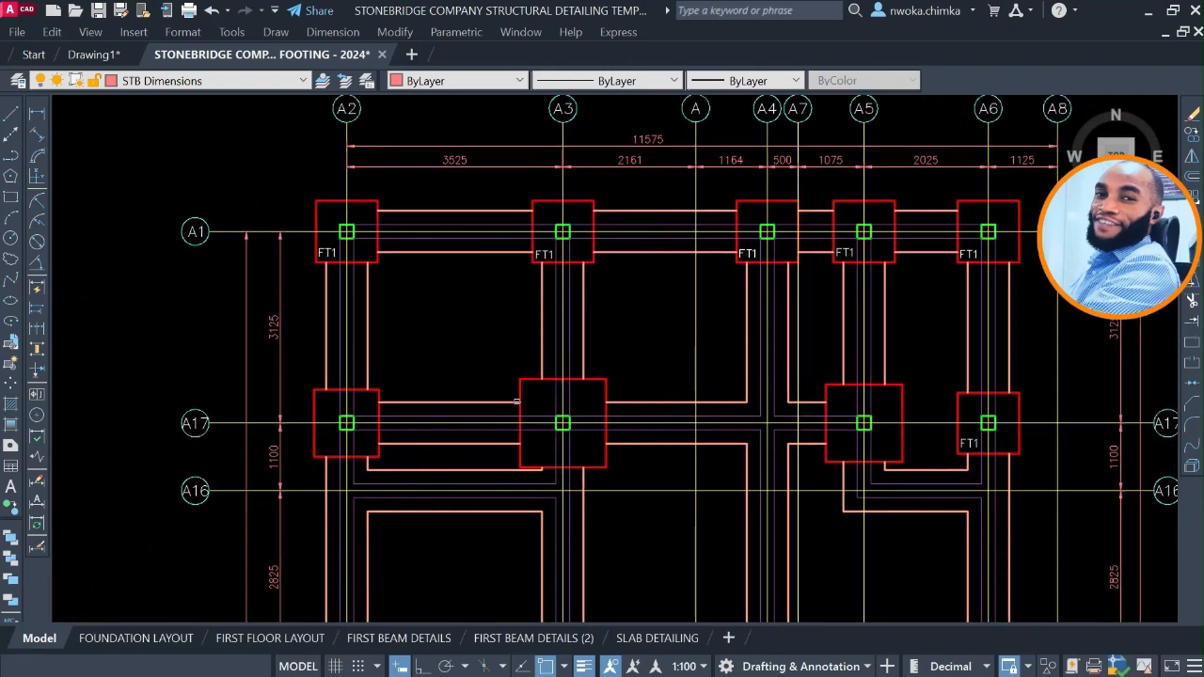
pyautogui.scroll(-4, 517, 402)
pyautogui.scroll(4, 512, 374)
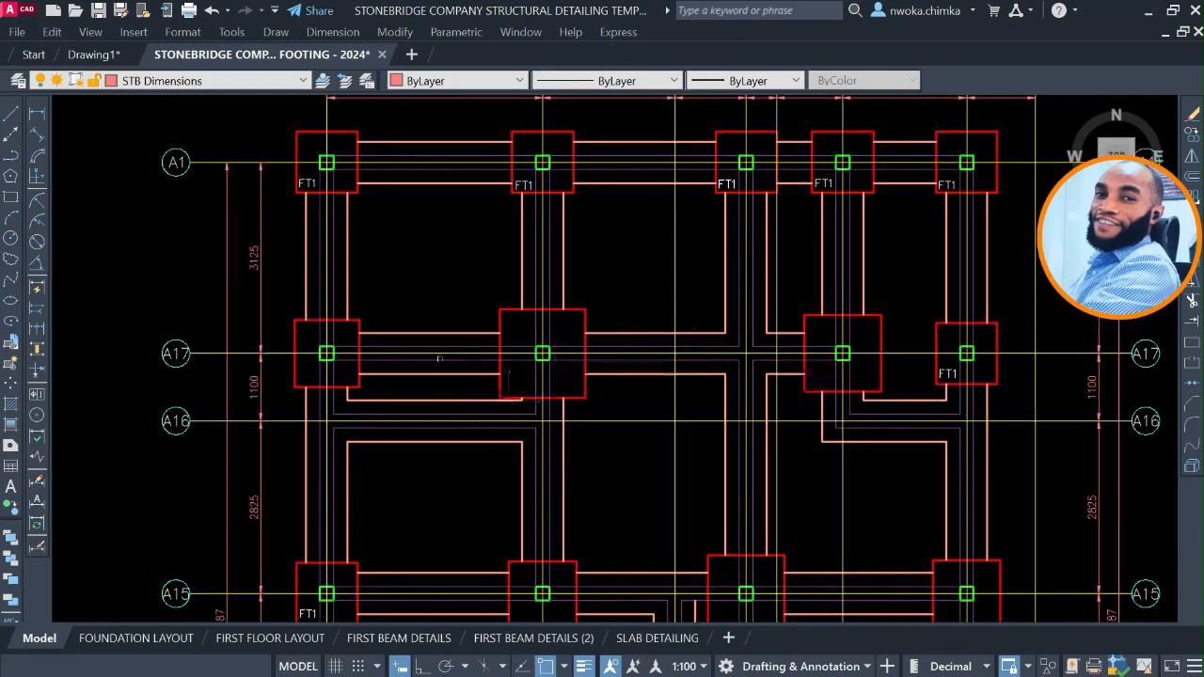
pyautogui.scroll(-2, 608, 371)
pyautogui.moveTo(440, 304); pyautogui.dragTo(532, 439, button='middle')
pyautogui.scroll(-2, 533, 433)
pyautogui.moveTo(511, 309)
pyautogui.mouseDown(button='middle')
pyautogui.moveTo(542, 558)
pyautogui.moveTo(519, 532)
pyautogui.mouseUp(button='middle')
pyautogui.scroll(2, 496, 273)
pyautogui.moveTo(496, 273); pyautogui.dragTo(506, 433, button='middle')
pyautogui.scroll(6, 459, 329)
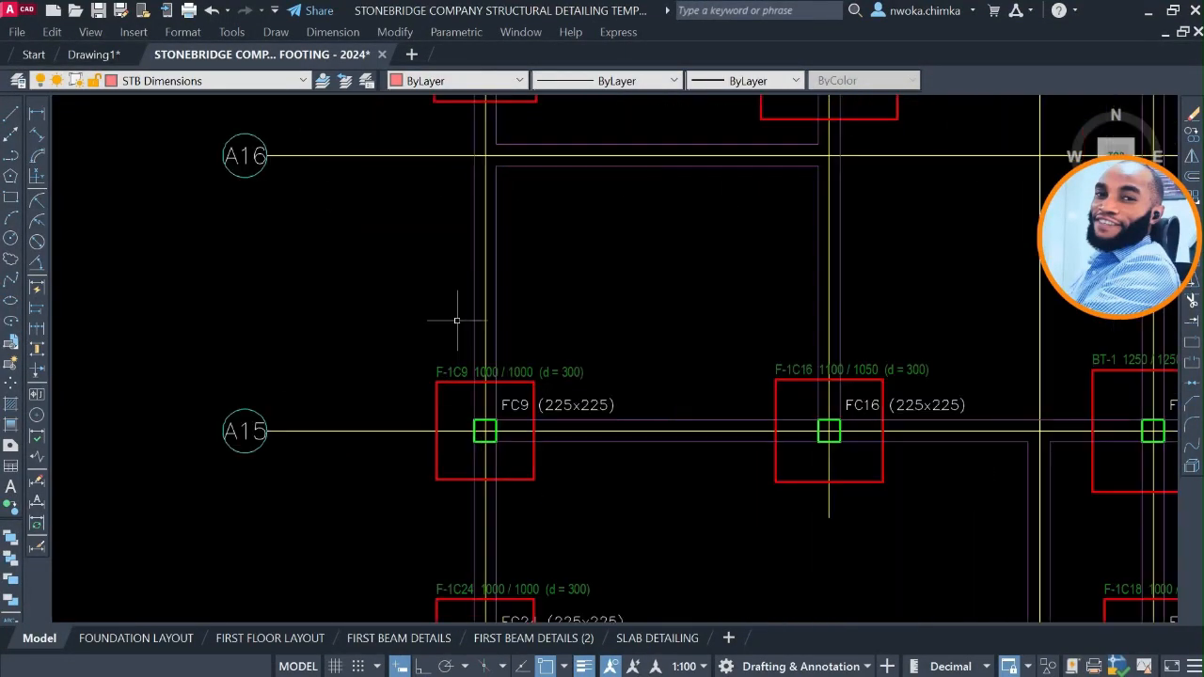
pyautogui.scroll(-2, 510, 415)
pyautogui.moveTo(551, 331); pyautogui.dragTo(553, 537, button='middle')
pyautogui.scroll(6, 546, 207)
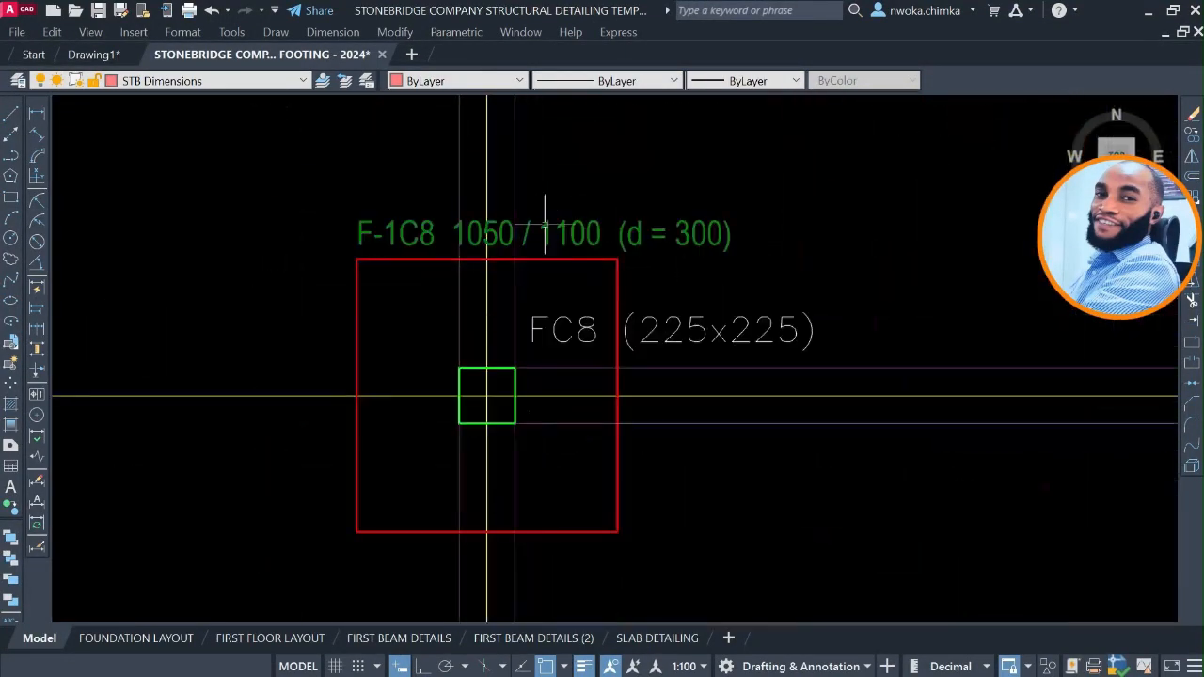
pyautogui.scroll(2, 444, 243)
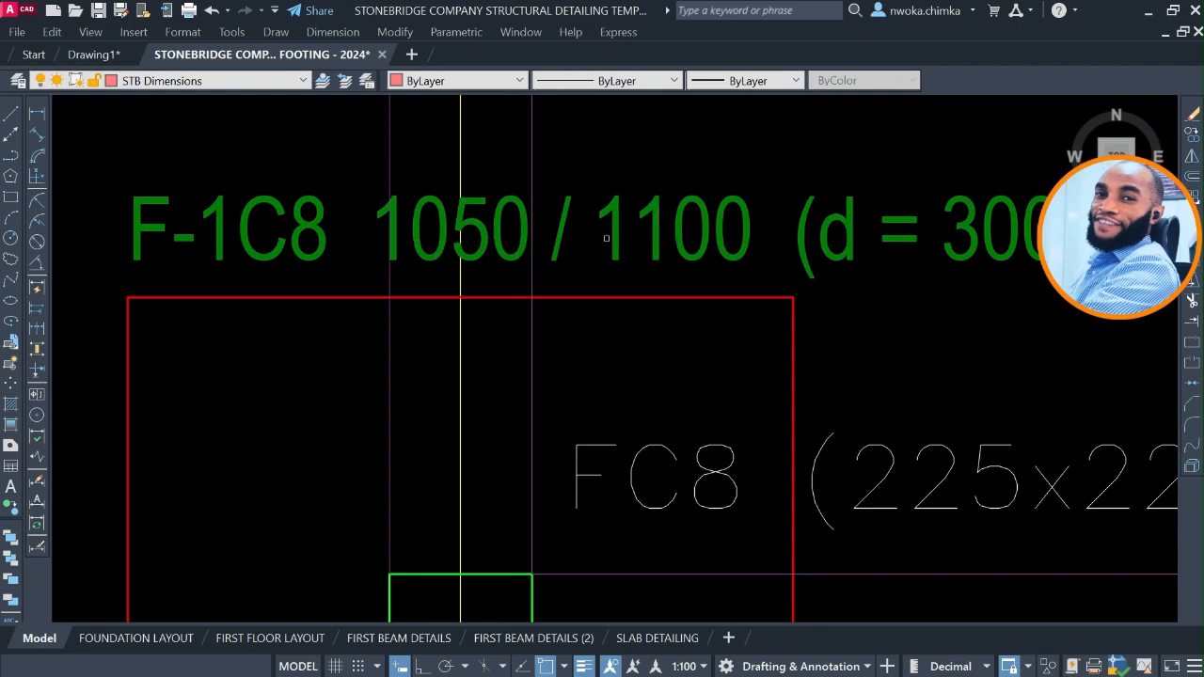
pyautogui.scroll(-10, 599, 247)
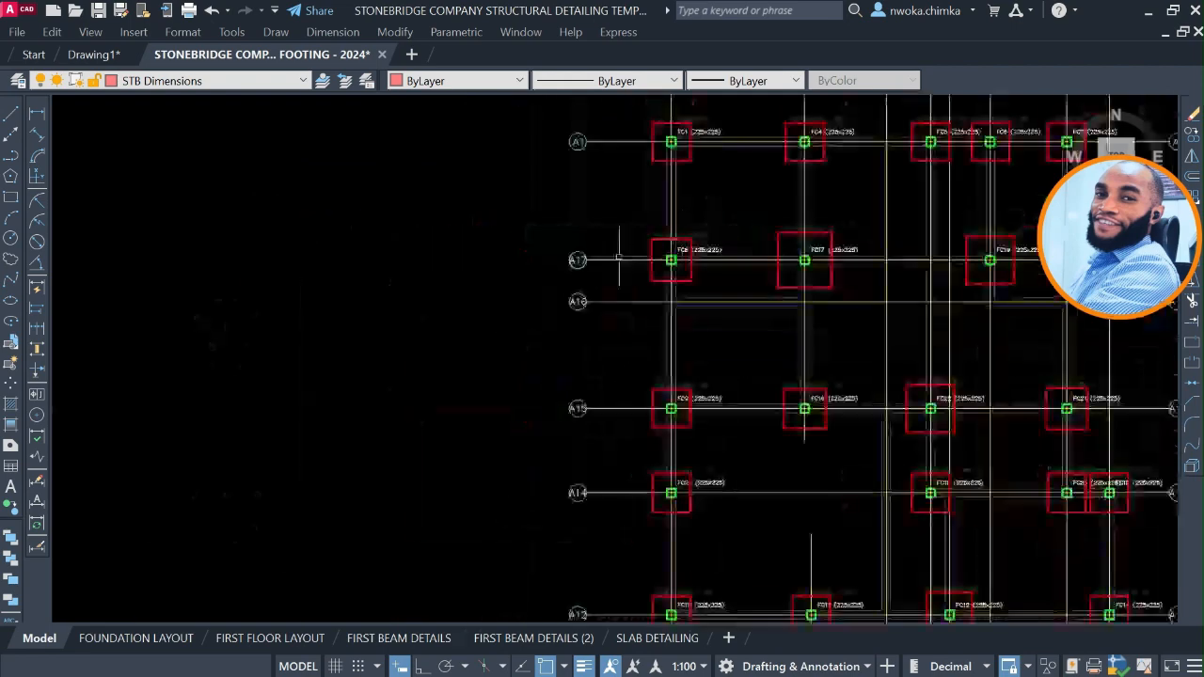
# Copy the FT1 label from the A2/A1 footing in the dimensioned plan into footing F-1C8 in the source plan.
pyautogui.moveTo(666, 394); pyautogui.dragTo(668, 319, button='middle')
pyautogui.scroll(10, 672, 433)
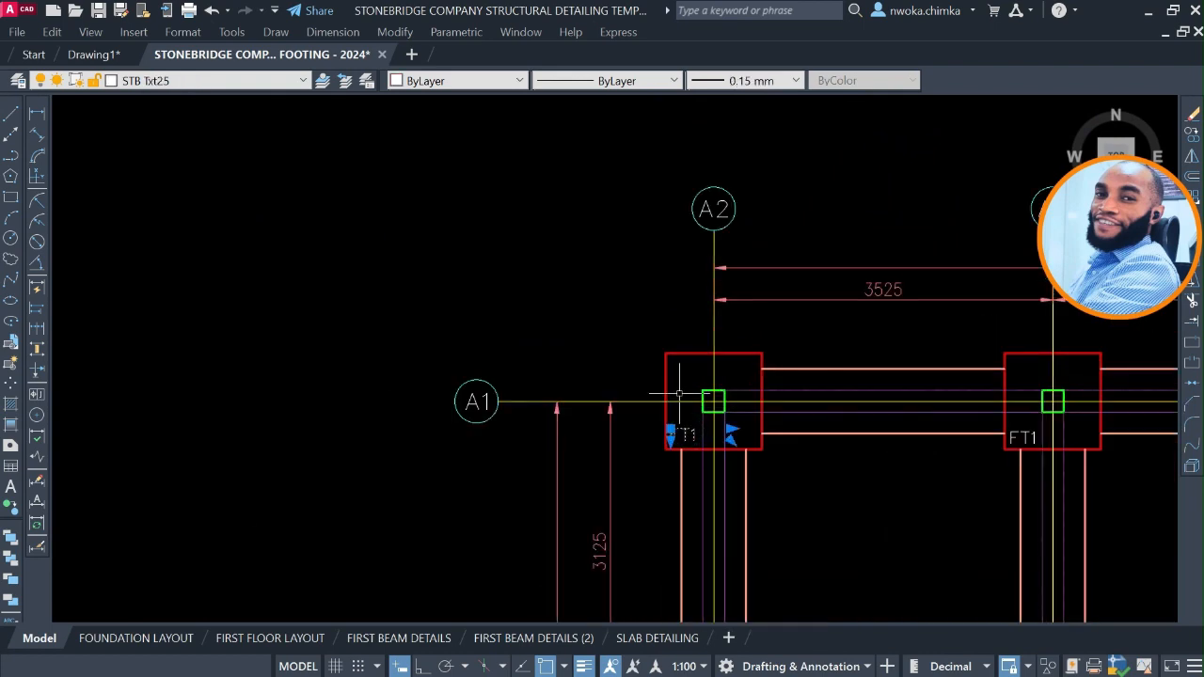
pyautogui.write('co')
pyautogui.press('Return')
pyautogui.click(679, 422)
pyautogui.scroll(-6, 654, 508)
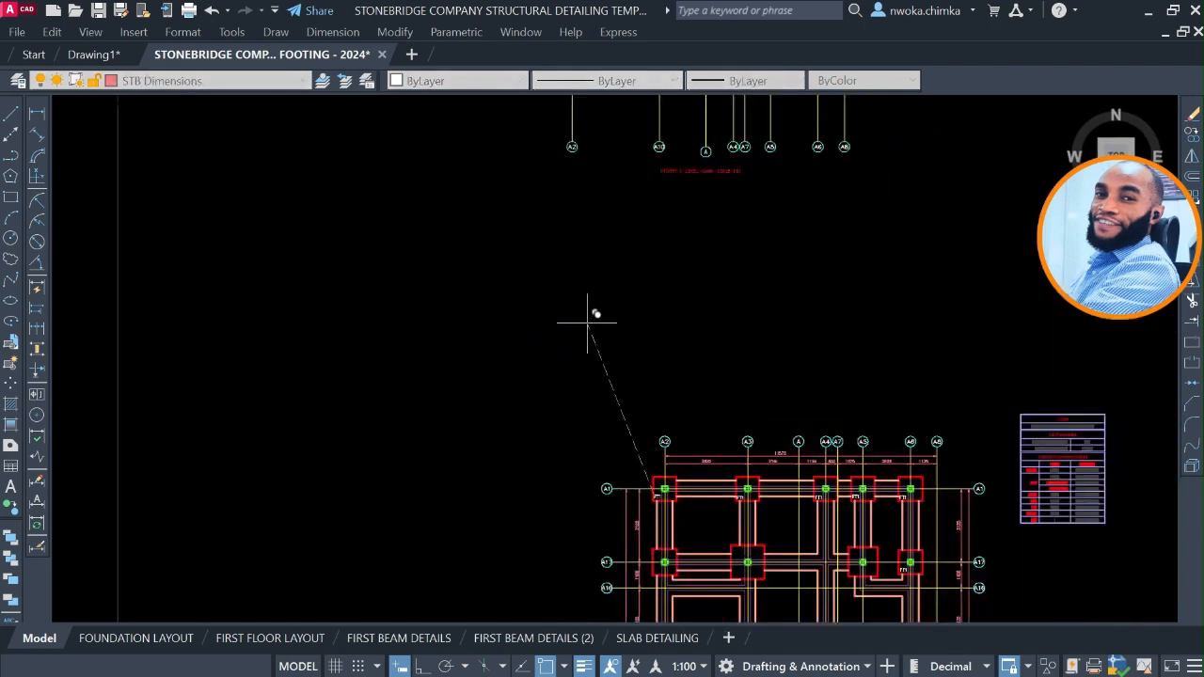
pyautogui.moveTo(564, 111); pyautogui.dragTo(617, 442, button='middle')
pyautogui.scroll(8, 637, 193)
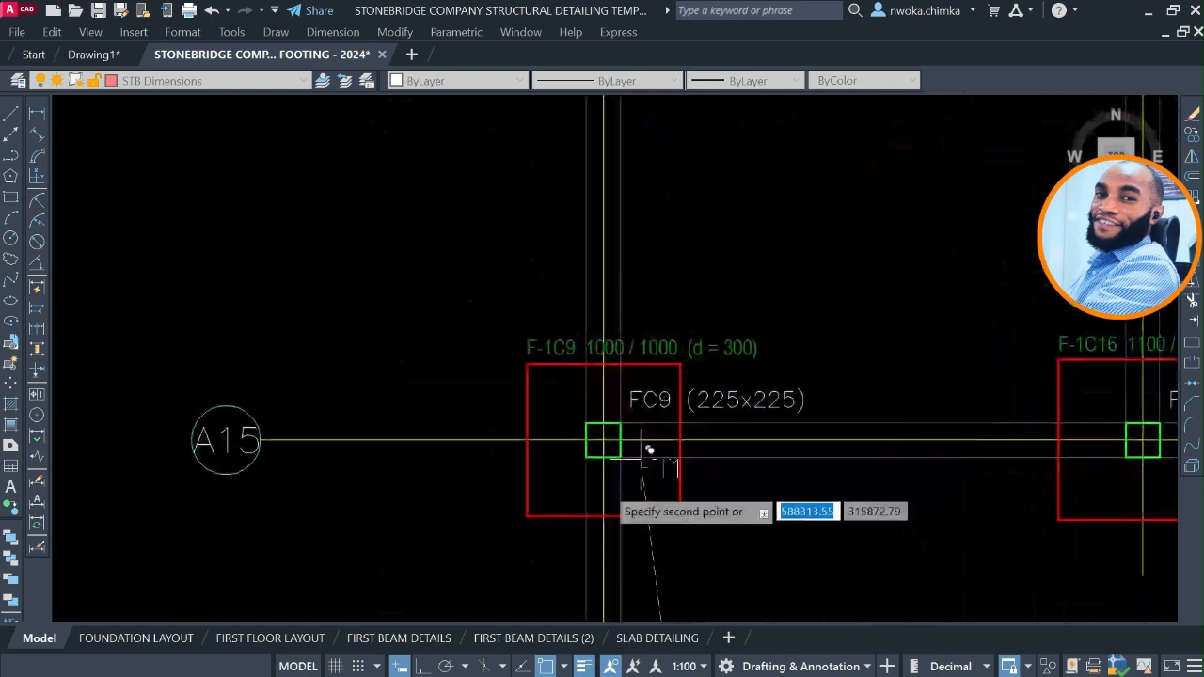
pyautogui.scroll(-4, 625, 353)
pyautogui.moveTo(650, 261); pyautogui.dragTo(647, 461, button='middle')
pyautogui.scroll(8, 613, 358)
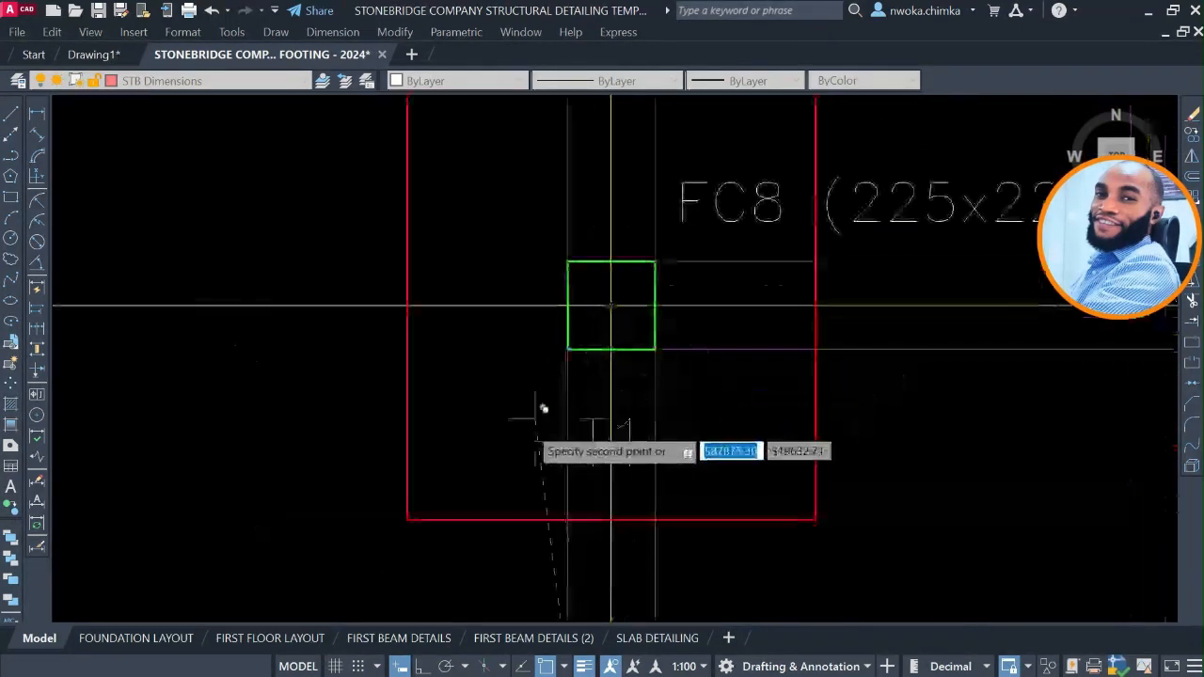
pyautogui.click(447, 434)
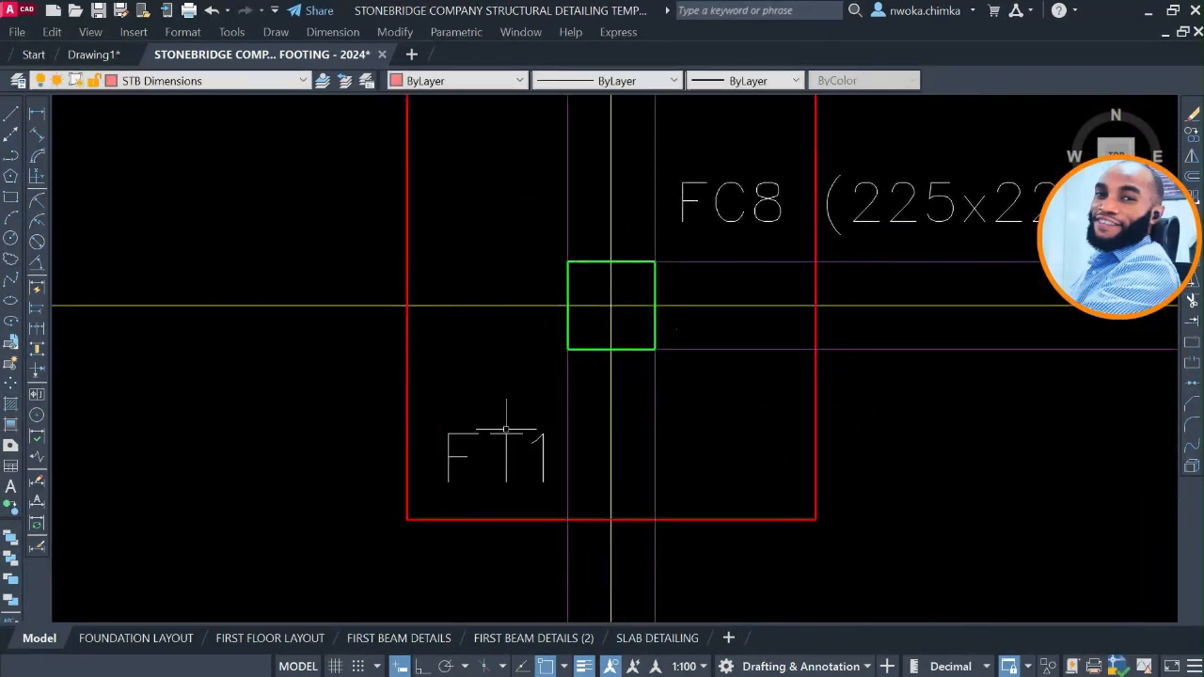
# Change the copied label in footing F-1C8 to FT2 and shift it slightly towards the footing's left edge.
pyautogui.doubleClick(530, 460)
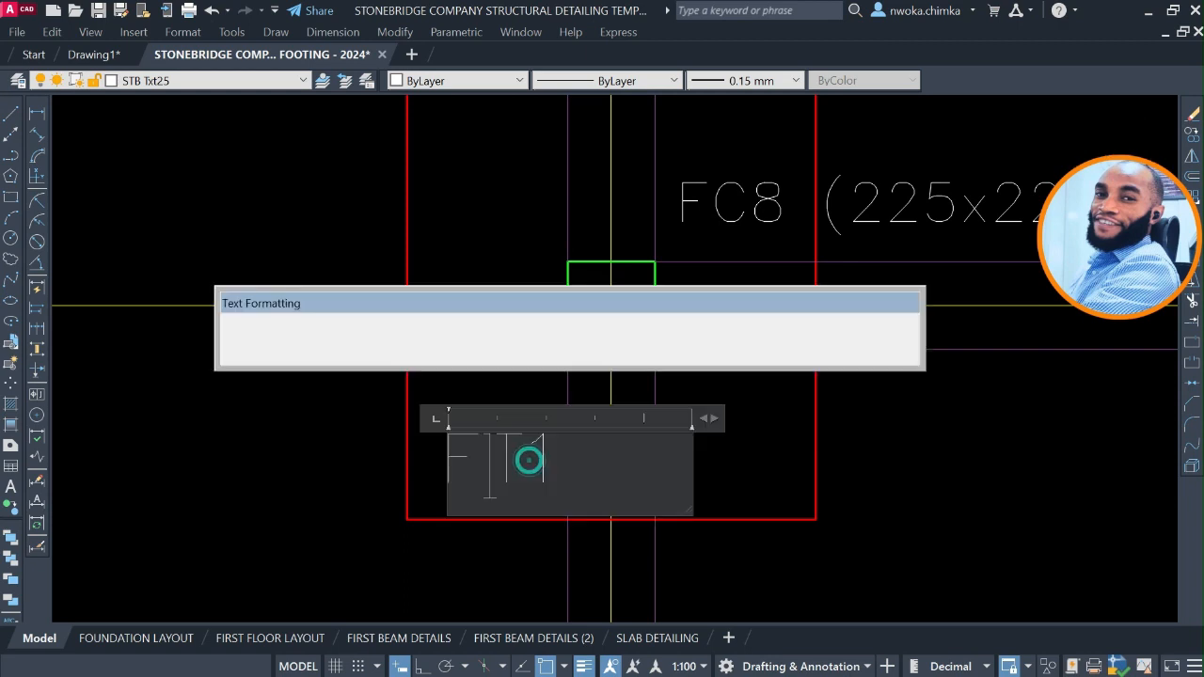
pyautogui.scroll(2, 529, 460)
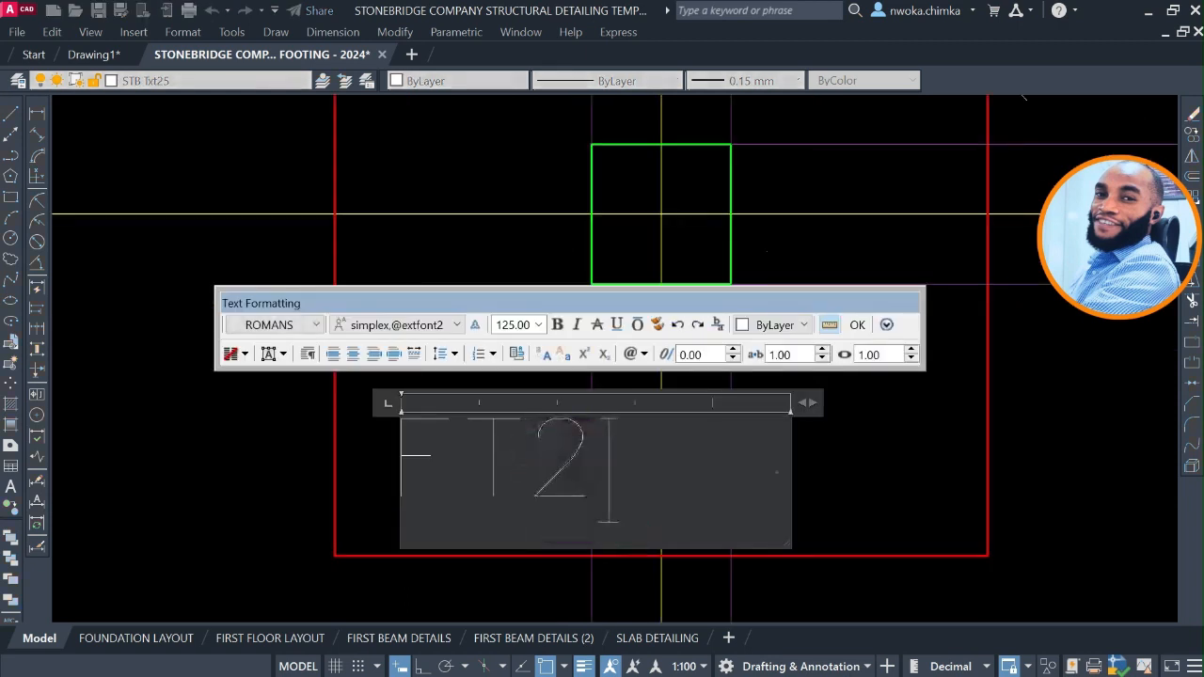
pyautogui.click(860, 497)
pyautogui.click(565, 420)
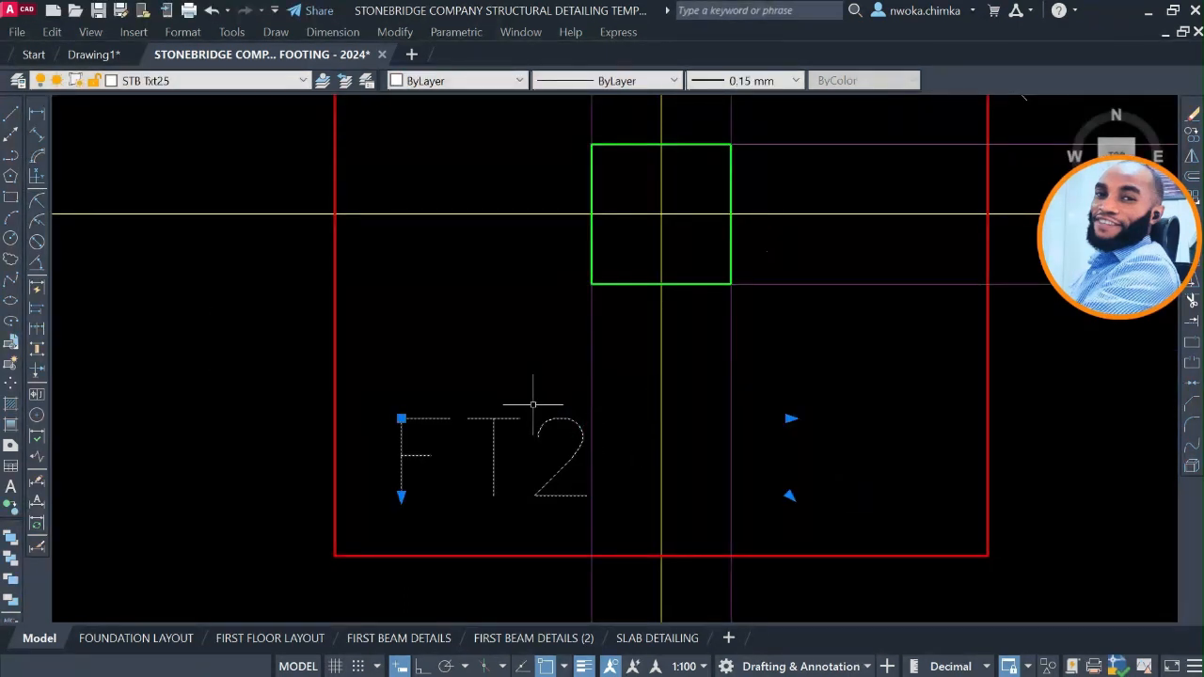
pyautogui.write('m')
pyautogui.press('Return')
pyautogui.click(535, 444)
pyautogui.click(510, 448)
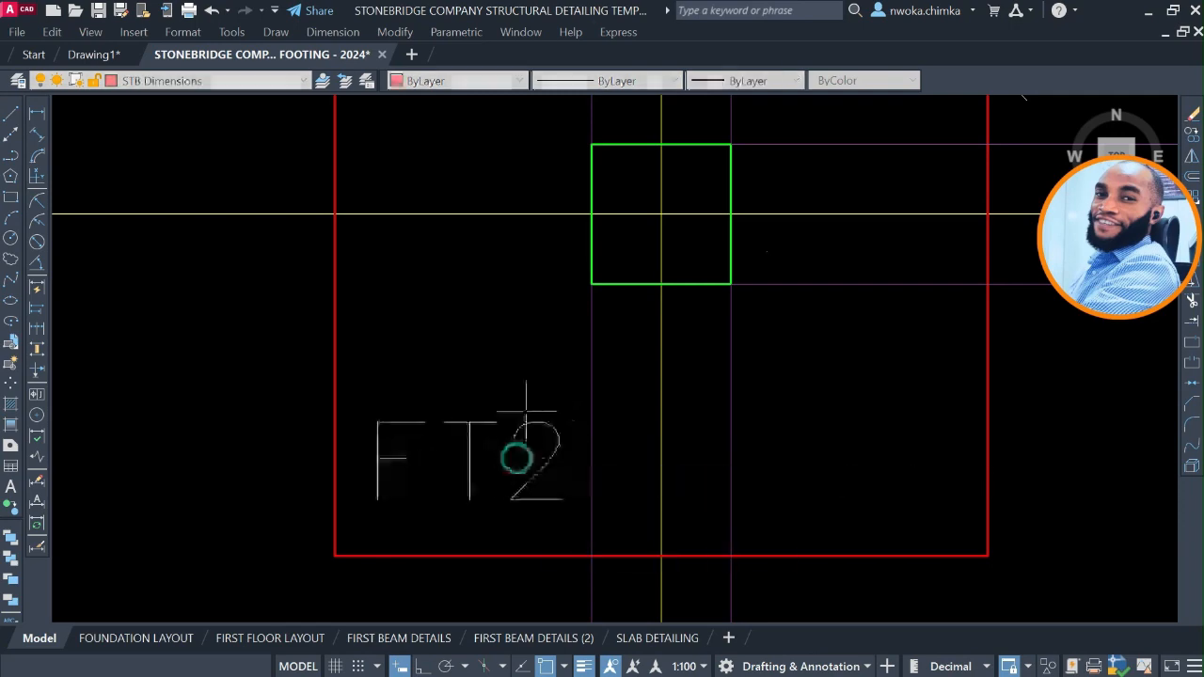
# Copy the FT2 label from footing F-1C8 into the 1100 / 1100 footing F-1C21 on axis A15.
pyautogui.write('co')
pyautogui.press('Return')
pyautogui.click(499, 480)
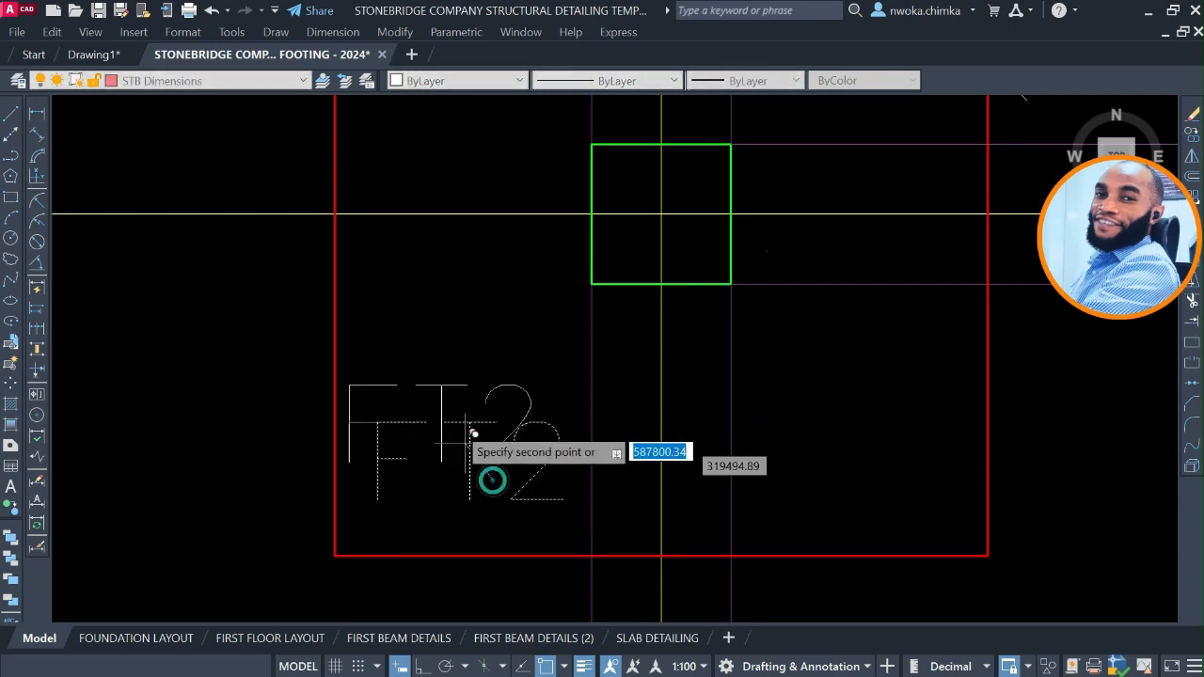
pyautogui.scroll(-5, 457, 376)
pyautogui.scroll(5, 524, 403)
pyautogui.scroll(-5, 491, 374)
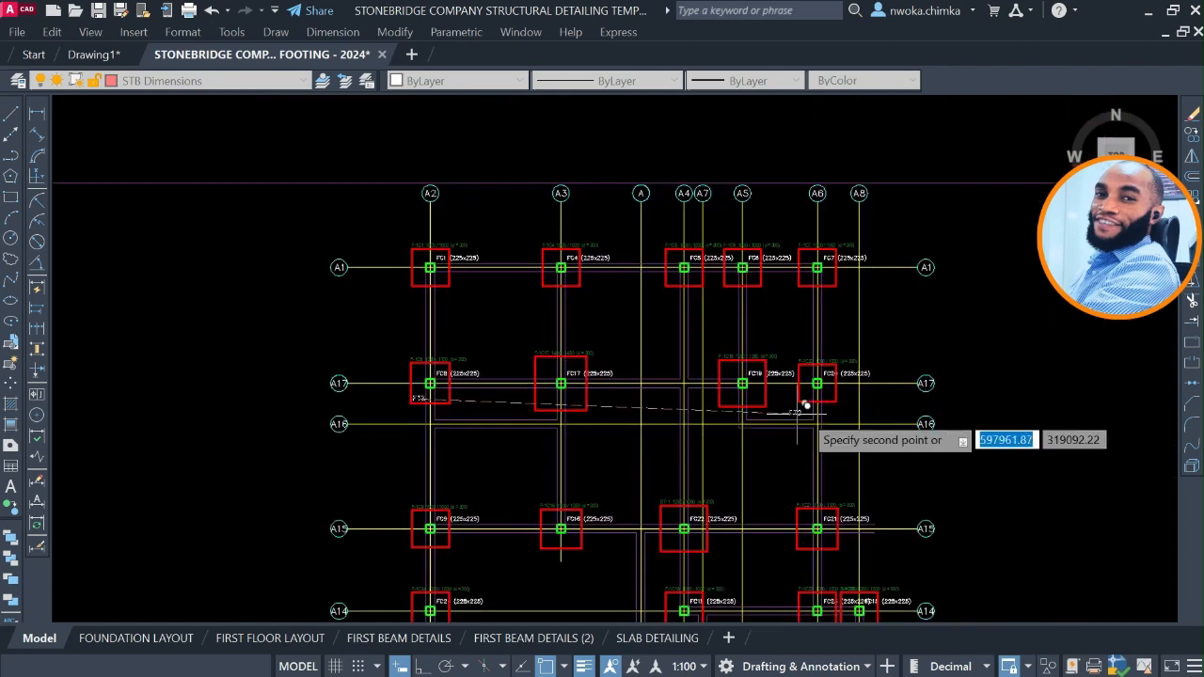
pyautogui.scroll(5, 819, 395)
pyautogui.scroll(2, 806, 336)
pyautogui.scroll(-4, 806, 338)
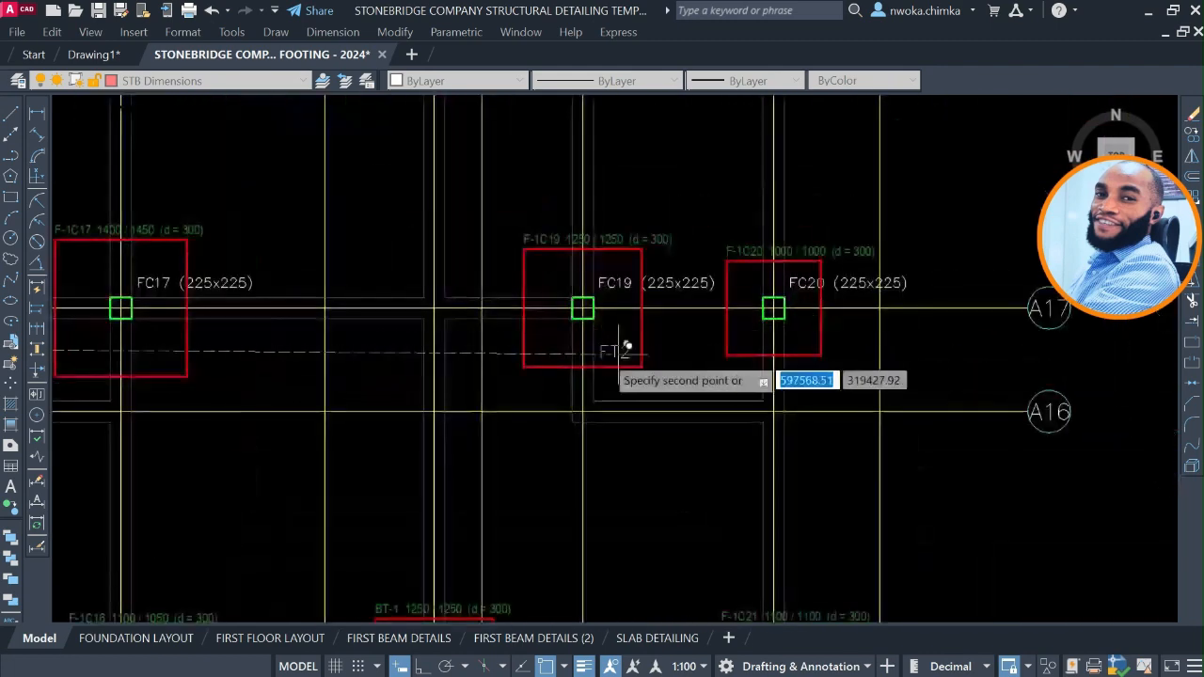
pyautogui.moveTo(656, 338); pyautogui.dragTo(681, 333, button='middle')
pyautogui.moveTo(542, 438); pyautogui.dragTo(714, 382, button='middle')
pyautogui.moveTo(620, 418); pyautogui.dragTo(621, 245, button='middle')
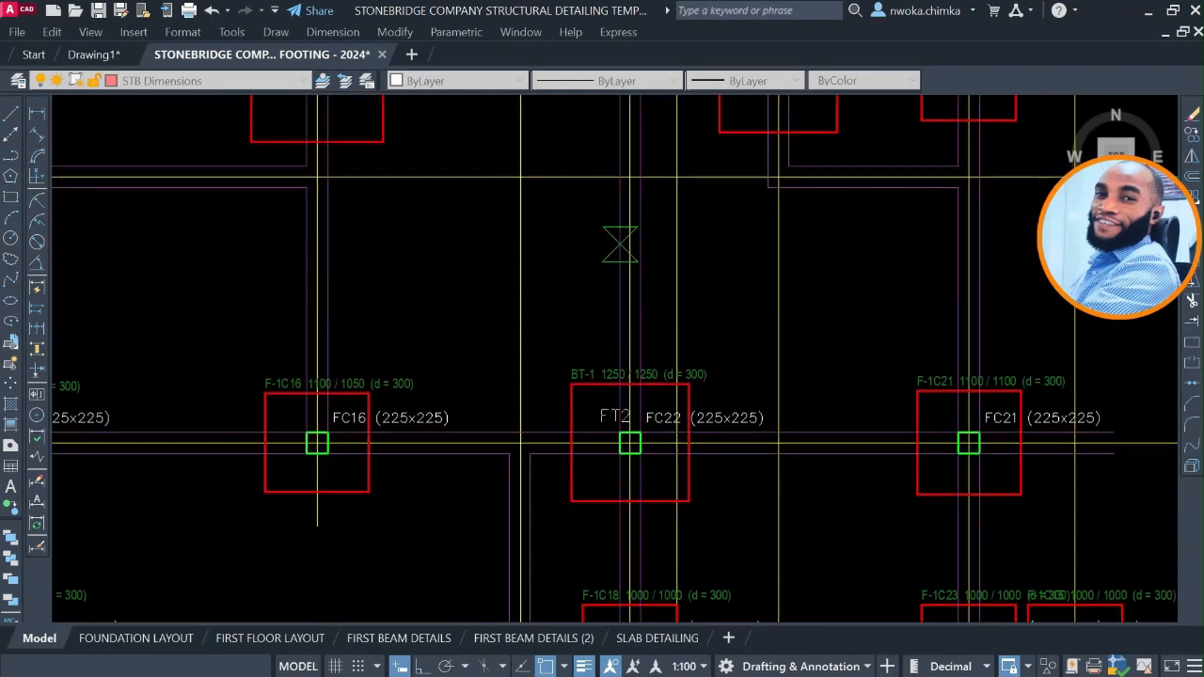
pyautogui.moveTo(927, 496); pyautogui.dragTo(809, 451, button='middle')
pyautogui.scroll(5, 848, 432)
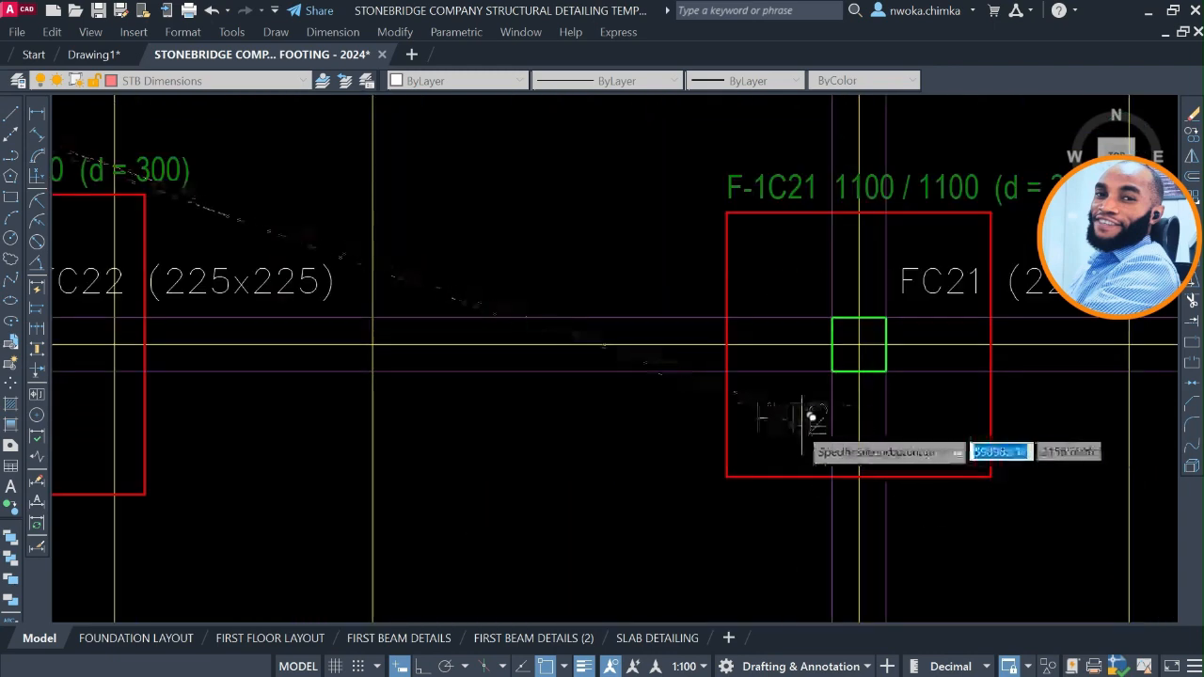
pyautogui.scroll(-4, 762, 273)
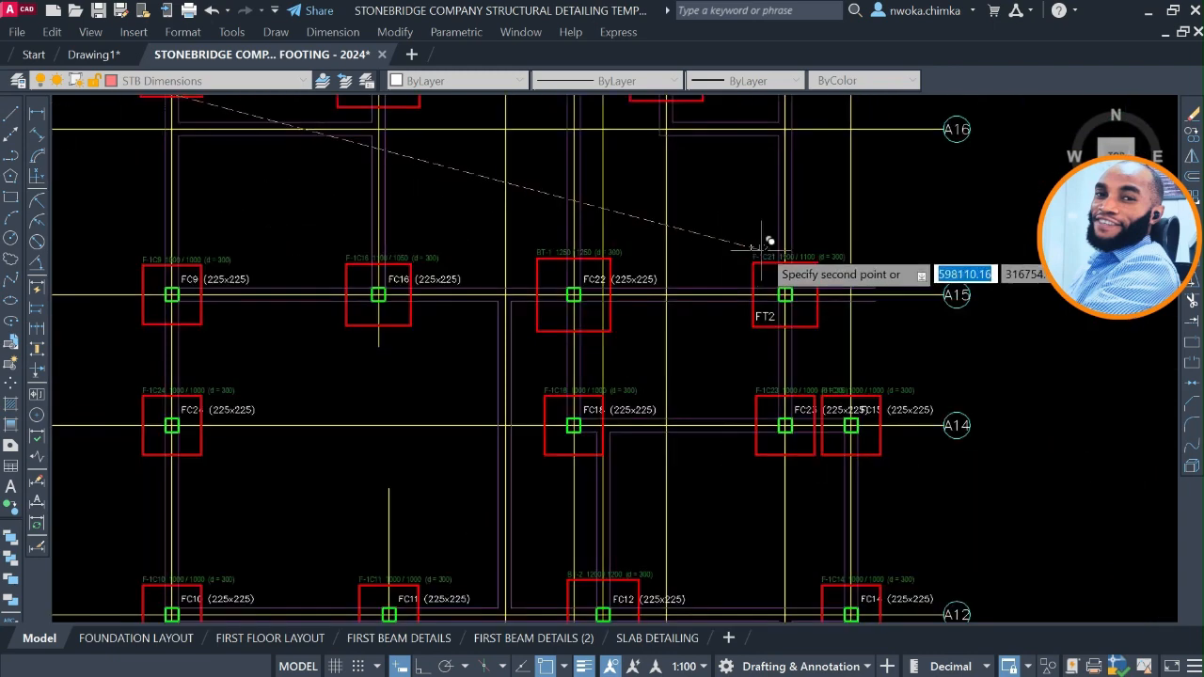
# Review the sizes of the footings along axes A14, A12, A13 and A11 for further pads that need the FT2 label.
pyautogui.scroll(3, 799, 357)
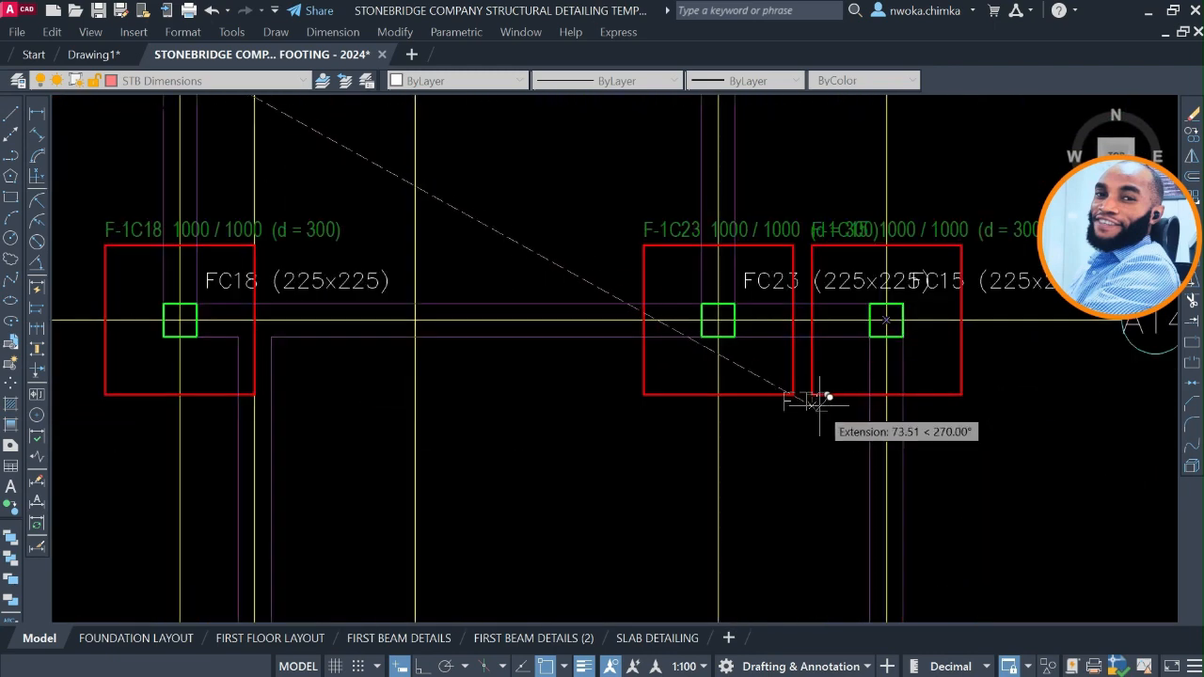
pyautogui.moveTo(472, 357); pyautogui.dragTo(907, 357, button='middle')
pyautogui.scroll(-4, 477, 362)
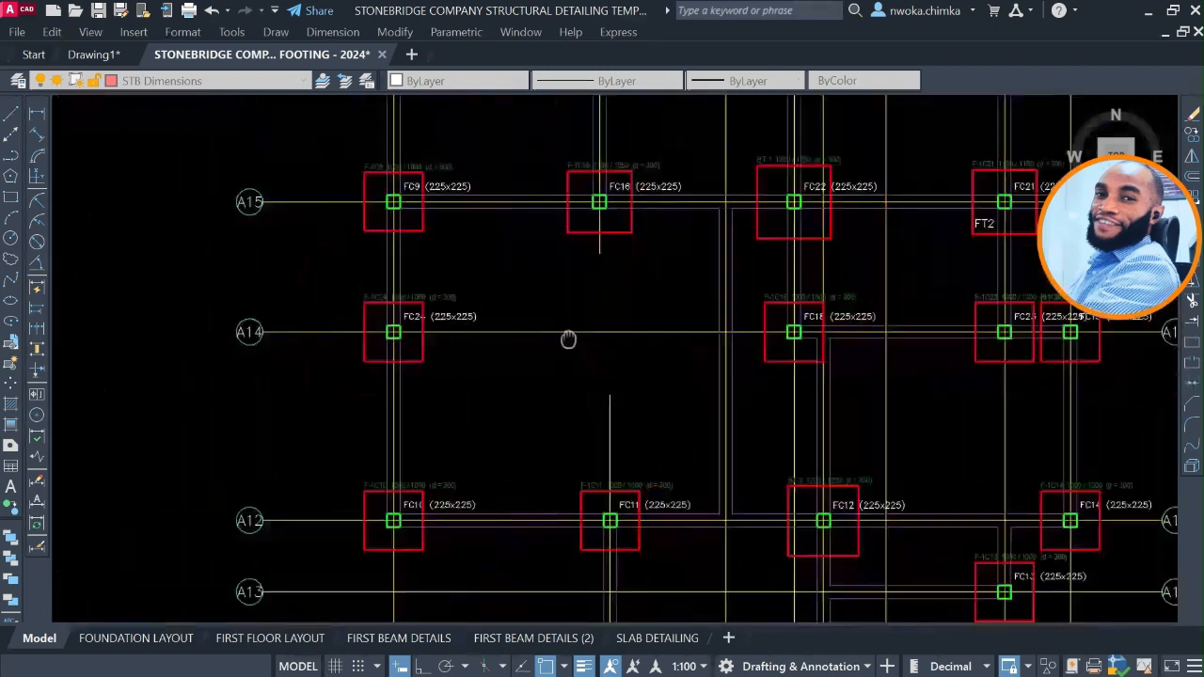
pyautogui.scroll(4, 479, 329)
pyautogui.scroll(-3, 555, 263)
pyautogui.scroll(-2, 558, 265)
pyautogui.scroll(4, 529, 433)
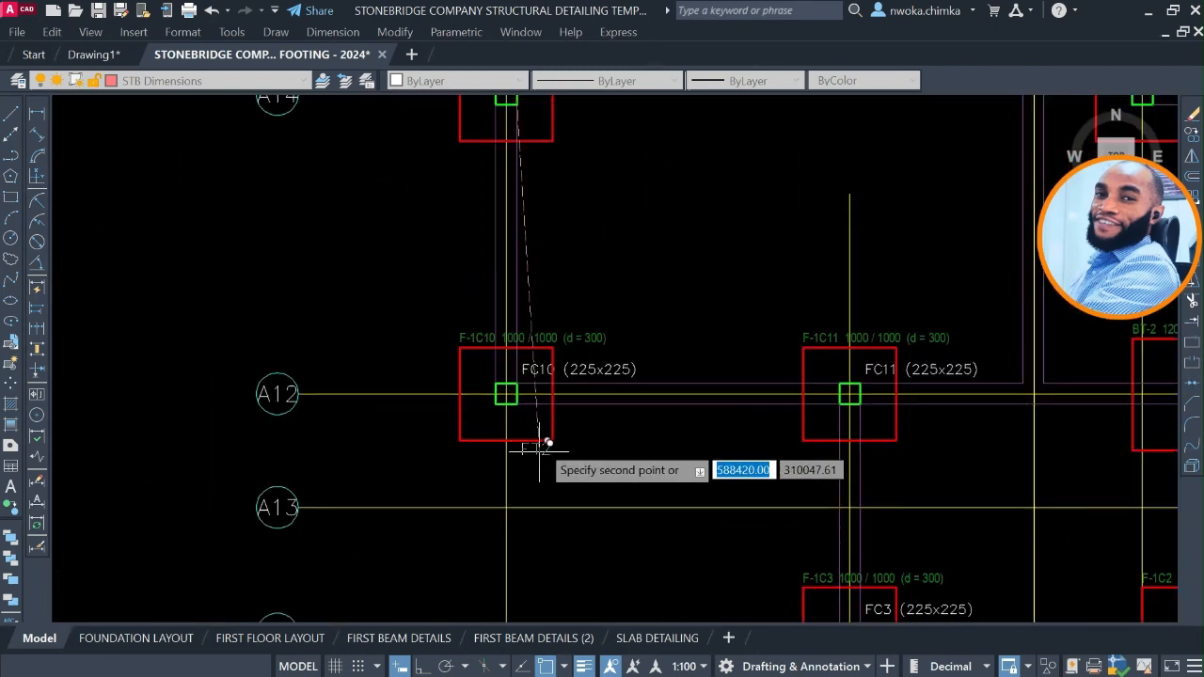
pyautogui.moveTo(789, 349); pyautogui.dragTo(460, 242, button='middle')
pyautogui.scroll(2, 600, 334)
pyautogui.moveTo(647, 323); pyautogui.dragTo(570, 235, button='middle')
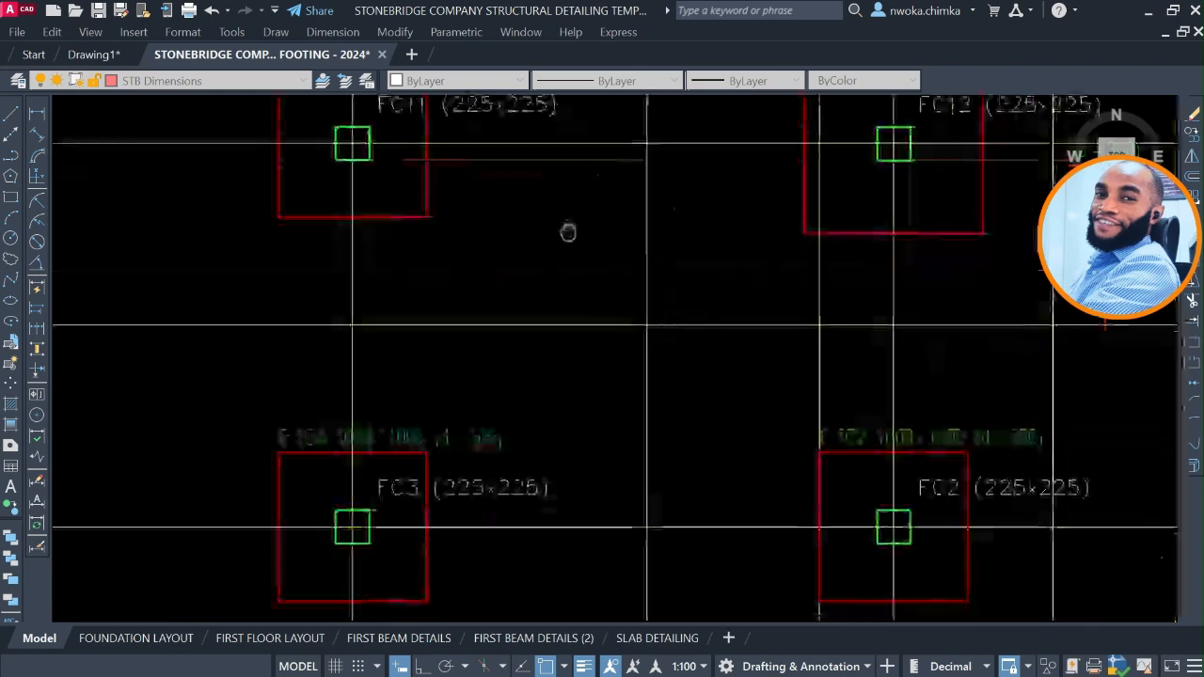
pyautogui.scroll(-2, 744, 329)
pyautogui.moveTo(744, 329); pyautogui.dragTo(446, 288, button='middle')
pyautogui.moveTo(652, 286); pyautogui.dragTo(561, 477, button='middle')
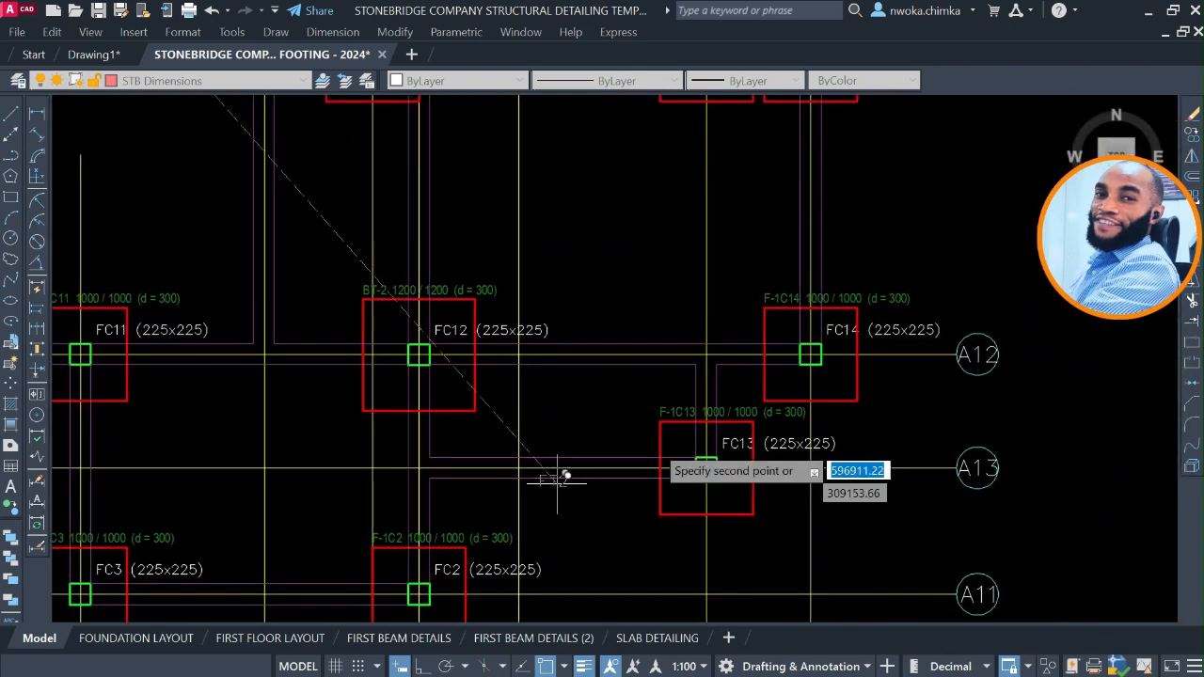
pyautogui.scroll(2, 696, 435)
pyautogui.moveTo(439, 291); pyautogui.dragTo(598, 488, button='middle')
pyautogui.scroll(-4, 597, 488)
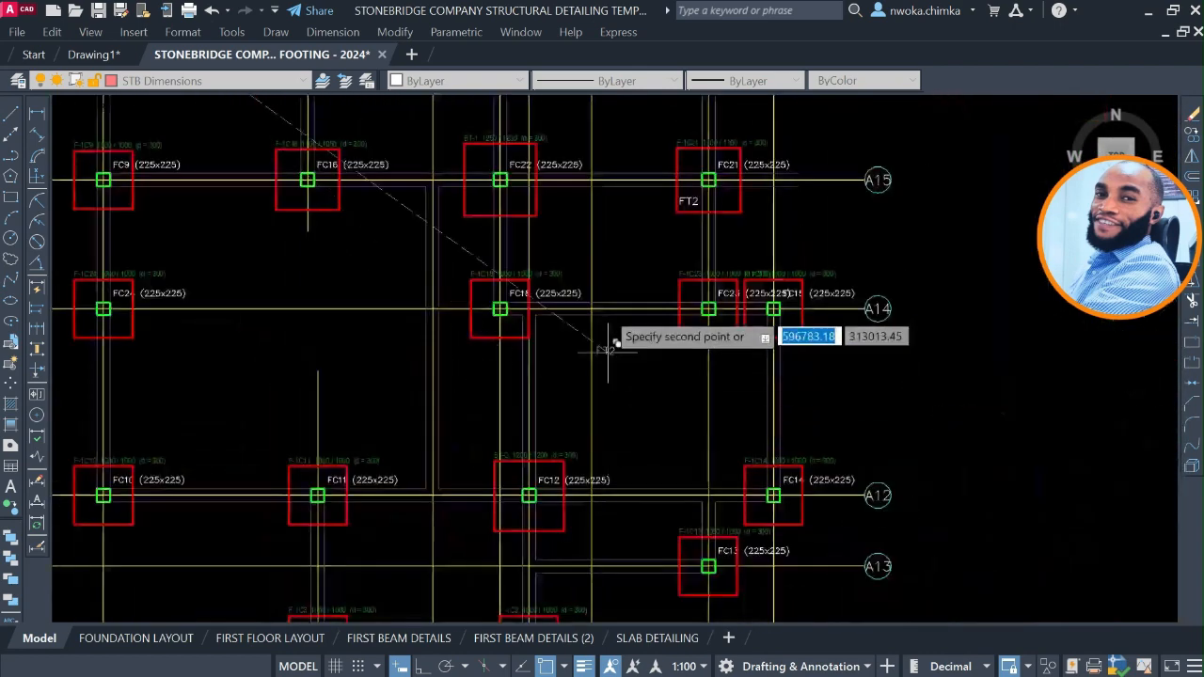
# Check the sizes of footings F-1C19 and F-1C20 on axis A17 for further FT2 pads and end the label copying.
pyautogui.moveTo(573, 247); pyautogui.dragTo(639, 457, button='middle')
pyautogui.moveTo(602, 309); pyautogui.dragTo(608, 429, button='middle')
pyautogui.scroll(4, 787, 268)
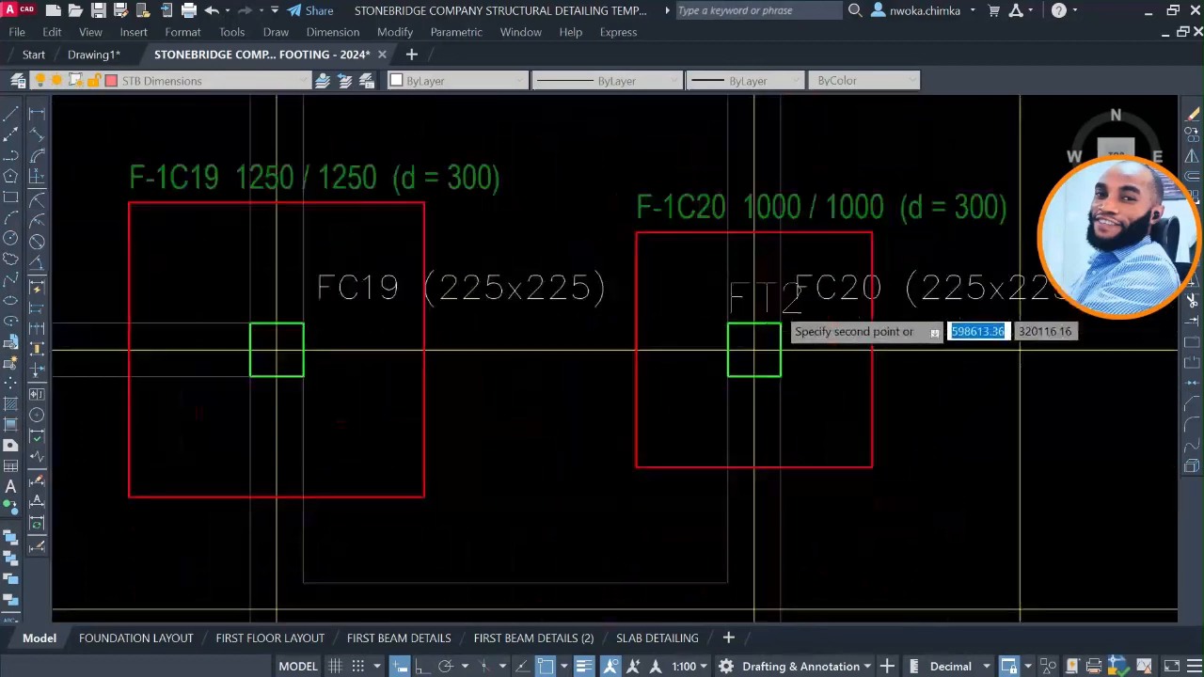
pyautogui.scroll(-4, 790, 272)
pyautogui.press('Escape')
# Copy the FT2 labels from footings F-1C8 and F-1C21 into the matching footings of the dimensioned plan, using column FC1's corner as base point.
pyautogui.scroll(4, 137, 363)
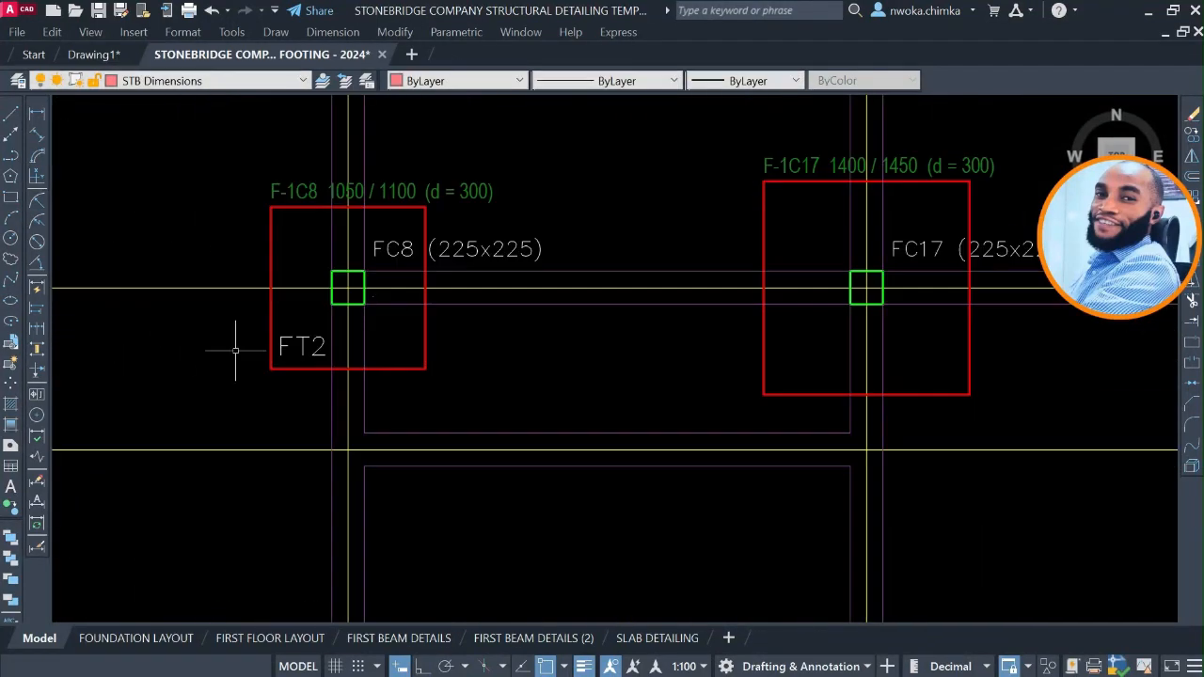
pyautogui.click(301, 335)
pyautogui.scroll(-6, 254, 282)
pyautogui.scroll(4, 620, 429)
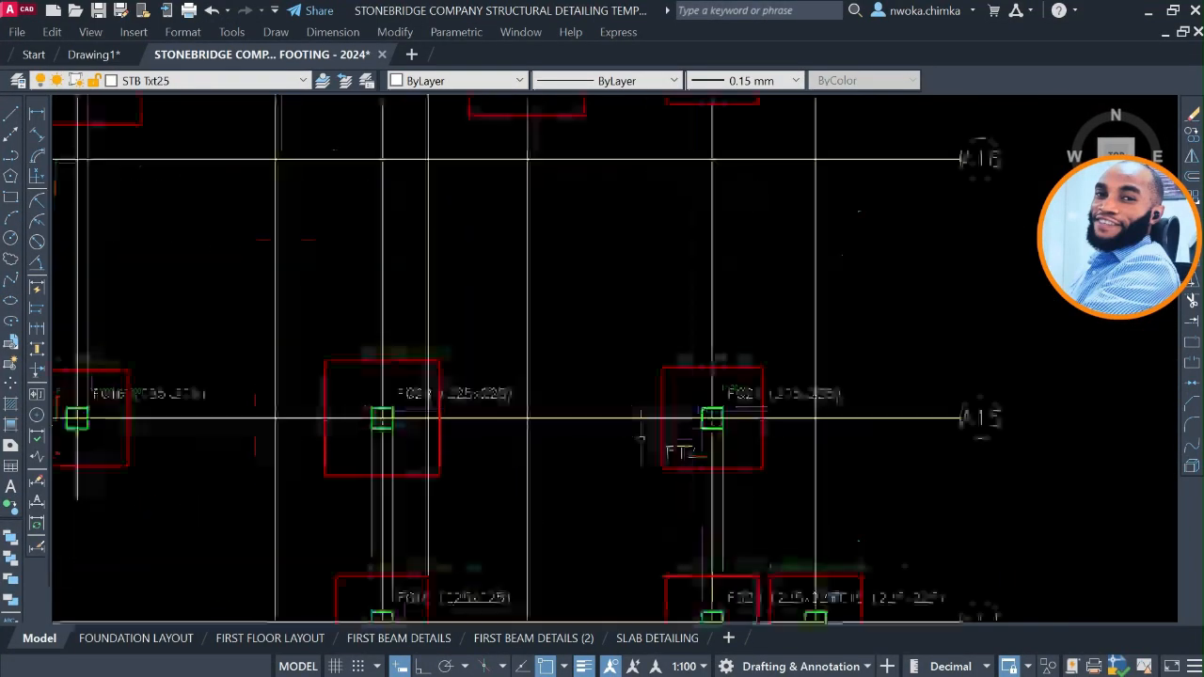
pyautogui.click(665, 450)
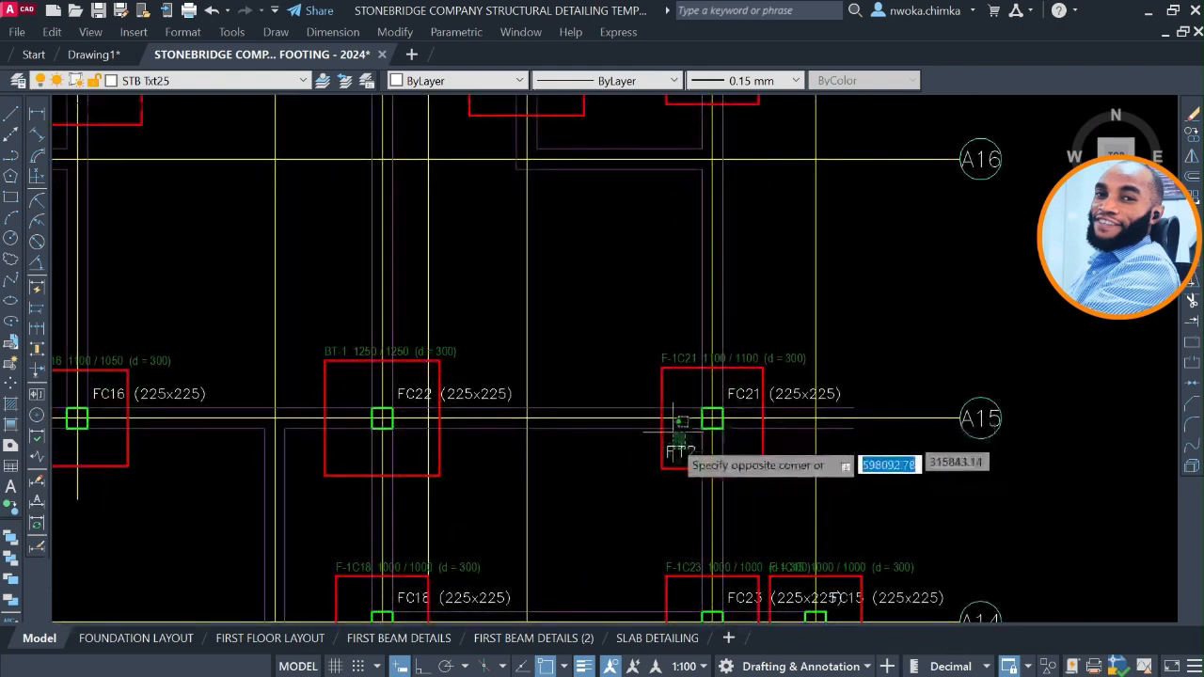
pyautogui.click(672, 442)
pyautogui.write('co')
pyautogui.press('space')
pyautogui.scroll(-6, 682, 459)
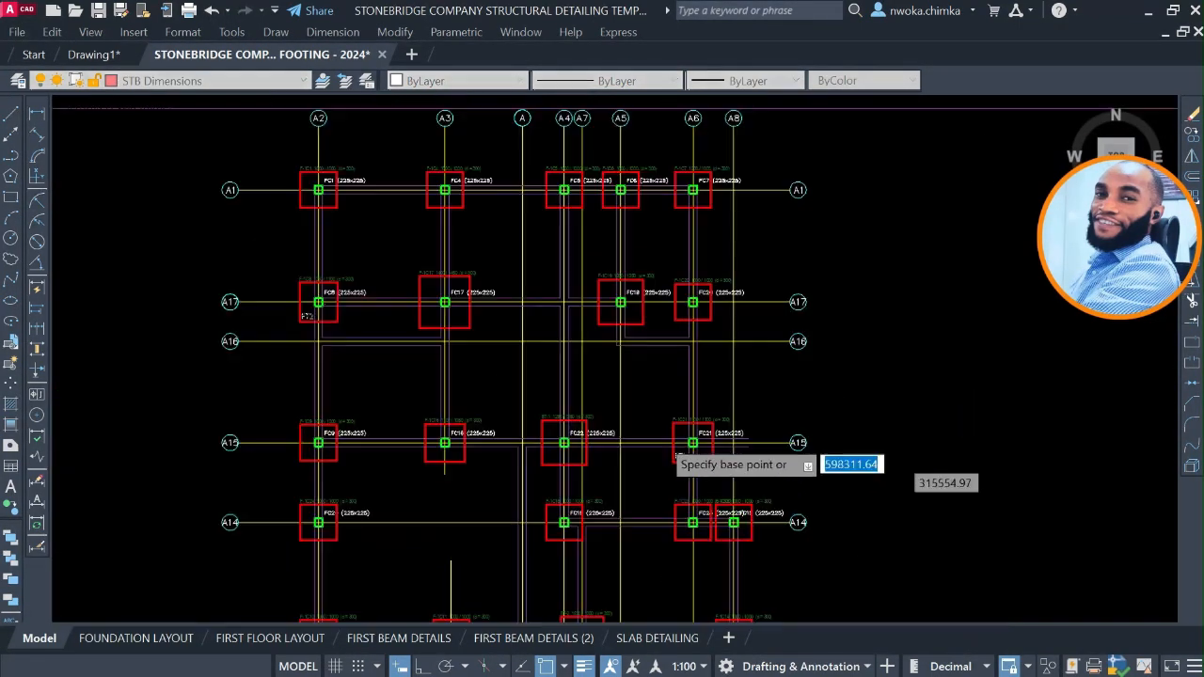
pyautogui.scroll(8, 442, 277)
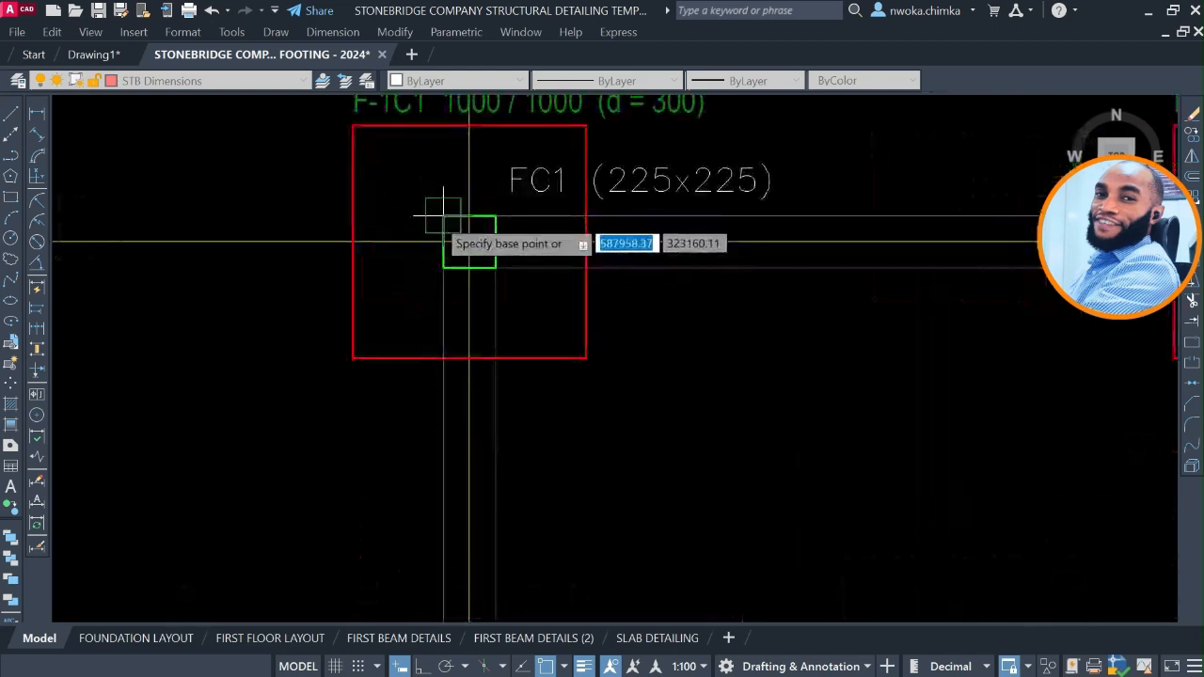
pyautogui.click(436, 218)
pyautogui.scroll(-10, 422, 148)
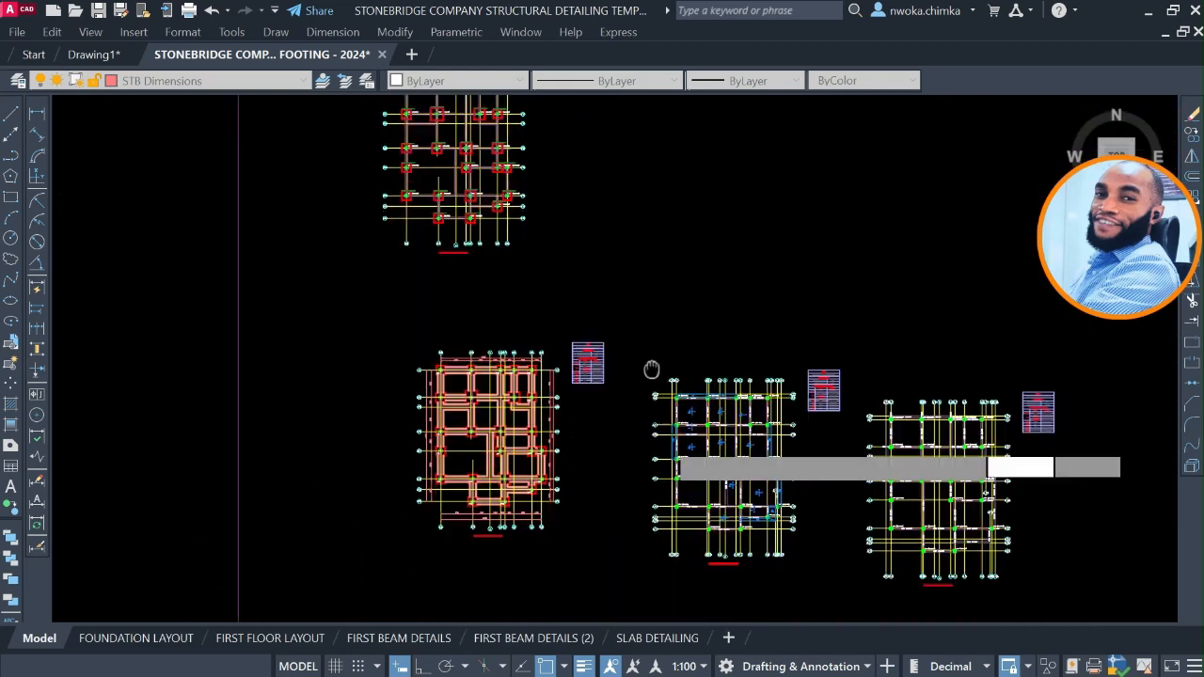
pyautogui.scroll(10, 478, 270)
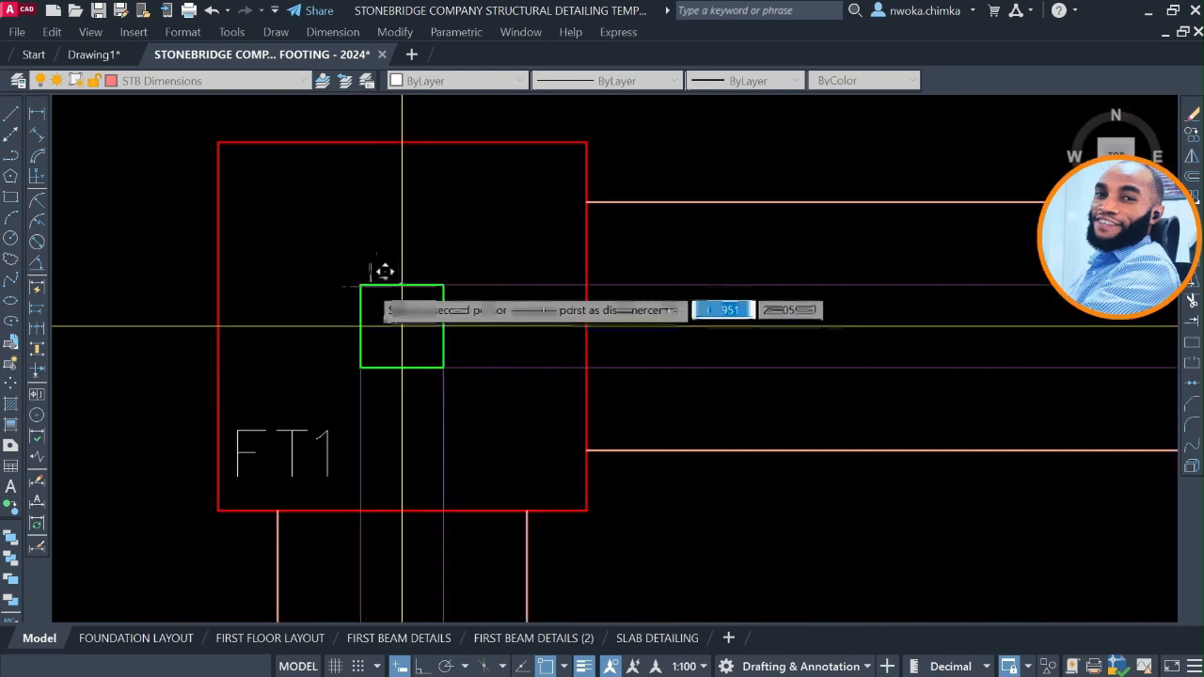
pyautogui.scroll(-8, 373, 272)
# Review the footing type labels across the dimensioned foundation plan, from axis A1 down to axis A11.
pyautogui.scroll(8, 407, 261)
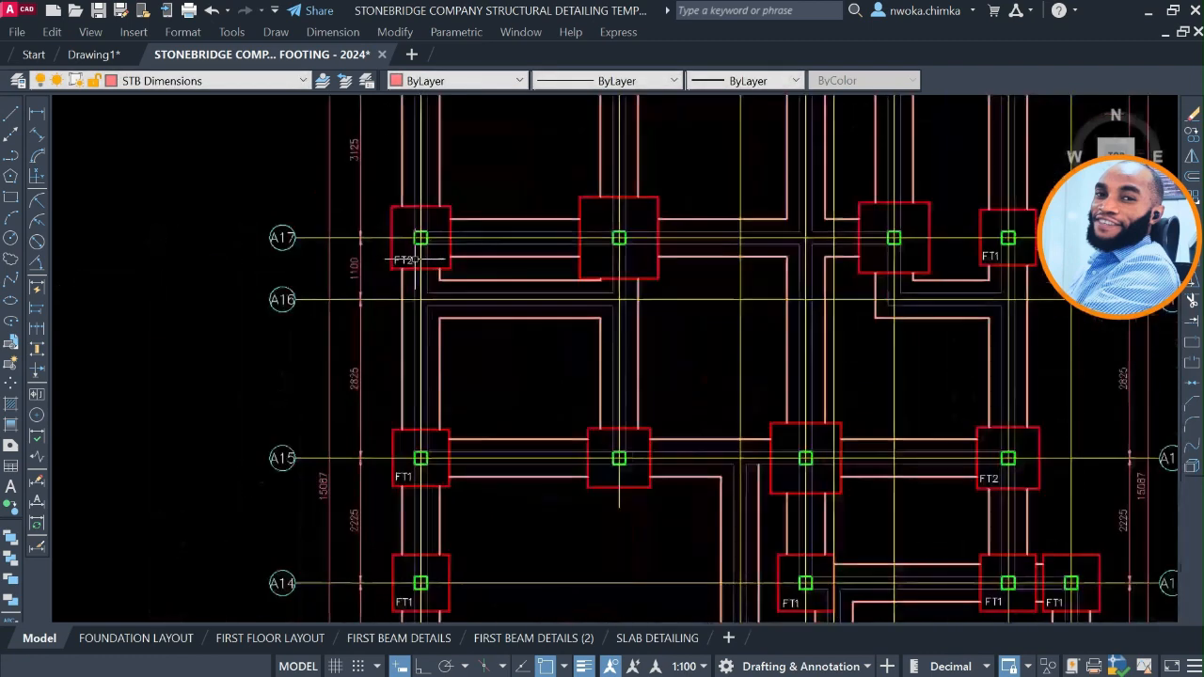
pyautogui.scroll(-4, 407, 260)
pyautogui.scroll(3, 847, 311)
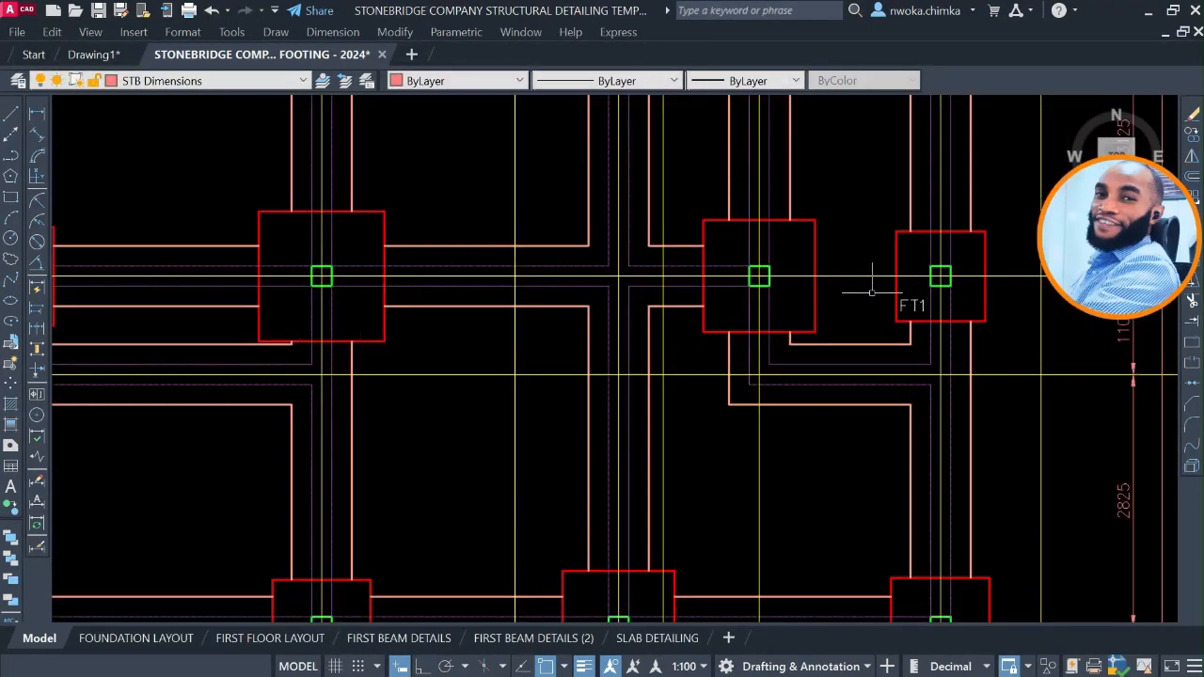
pyautogui.scroll(-4, 884, 282)
pyautogui.scroll(5, 860, 508)
pyautogui.scroll(-7, 734, 382)
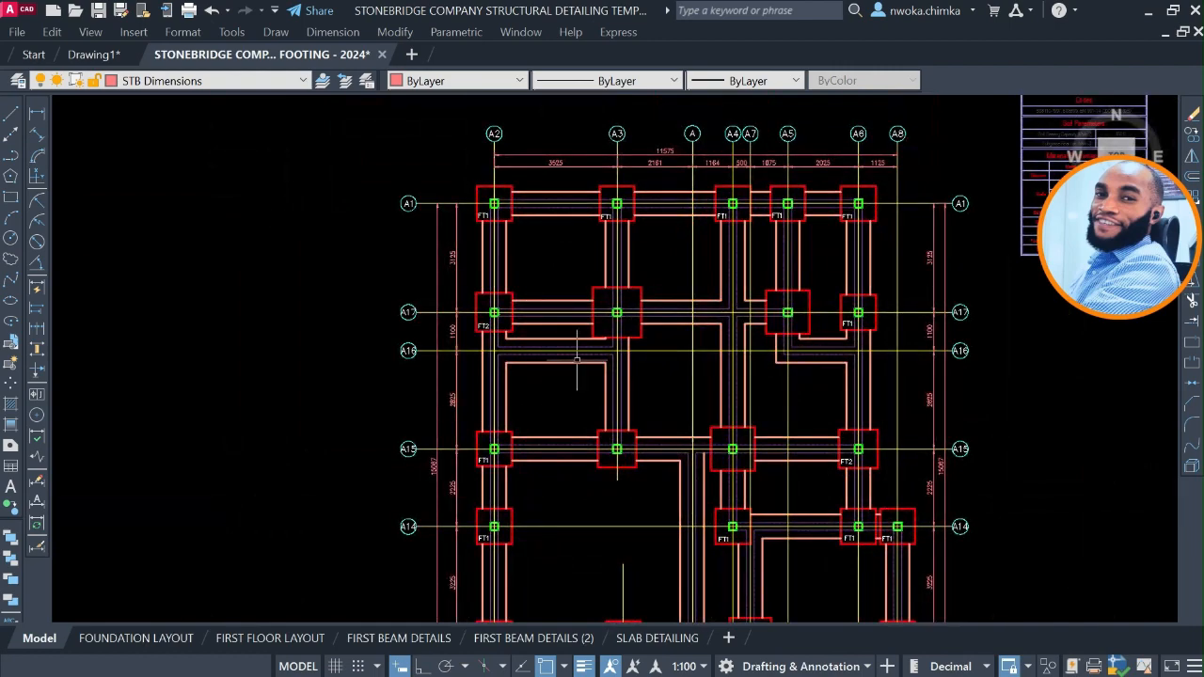
pyautogui.scroll(-3, 577, 360)
pyautogui.scroll(8, 649, 409)
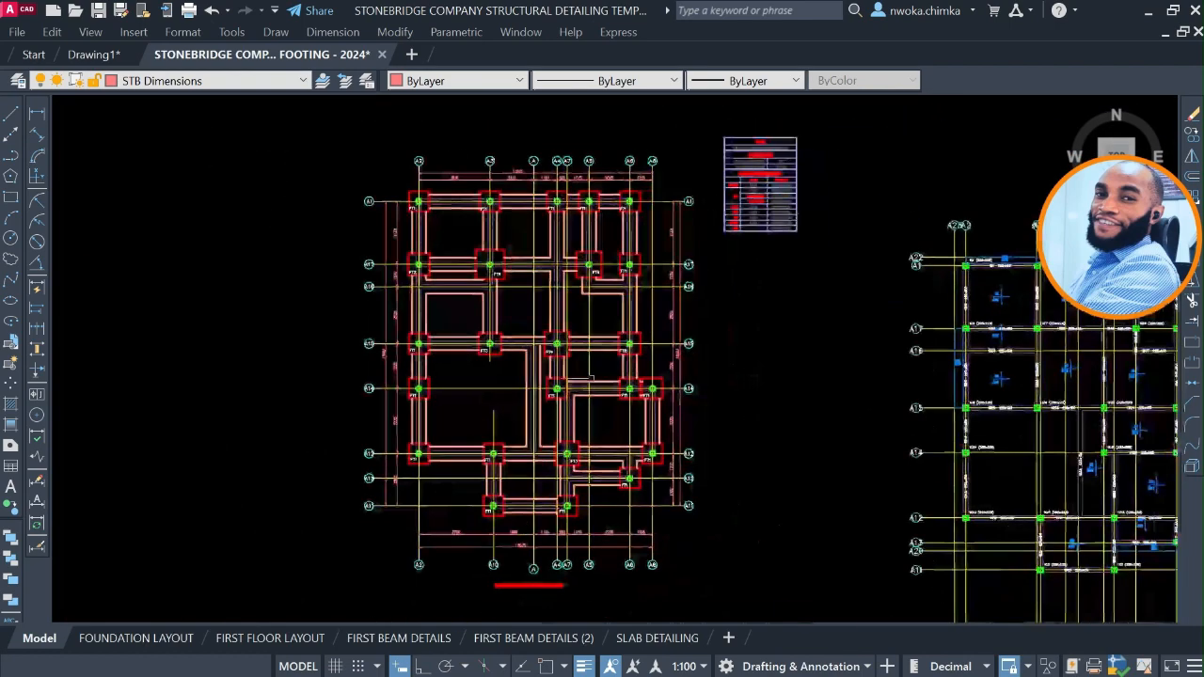
pyautogui.moveTo(639, 354); pyautogui.dragTo(689, 489, button='middle')
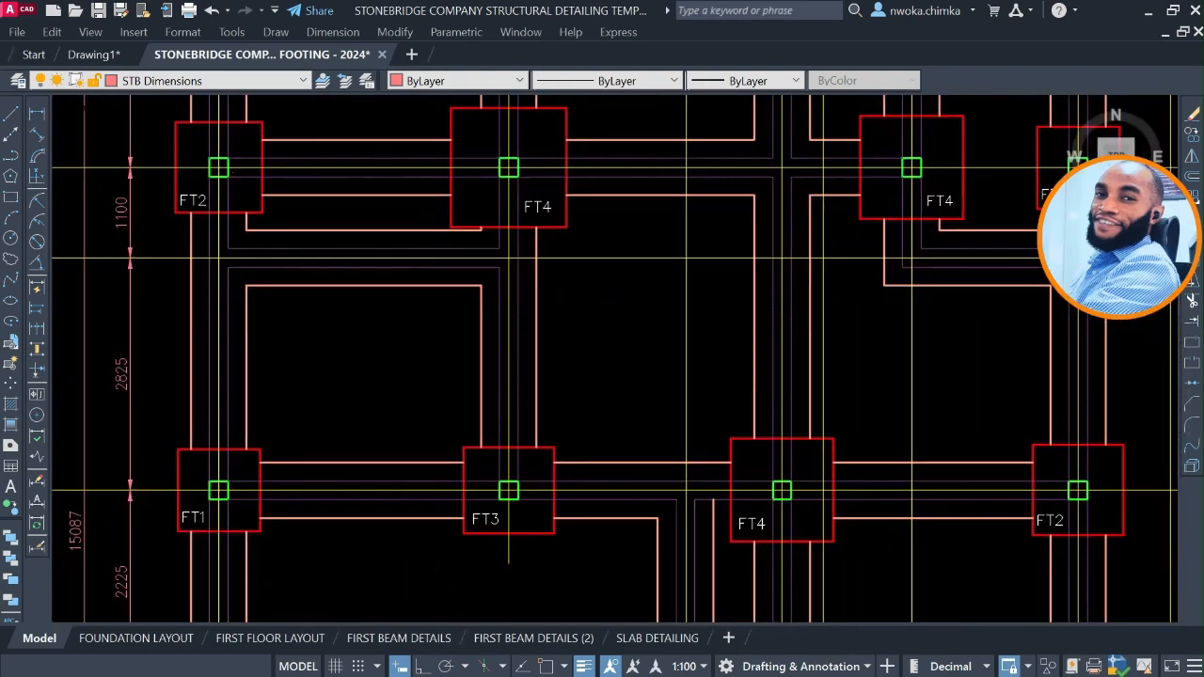
pyautogui.scroll(-4, 496, 164)
pyautogui.scroll(6, 499, 273)
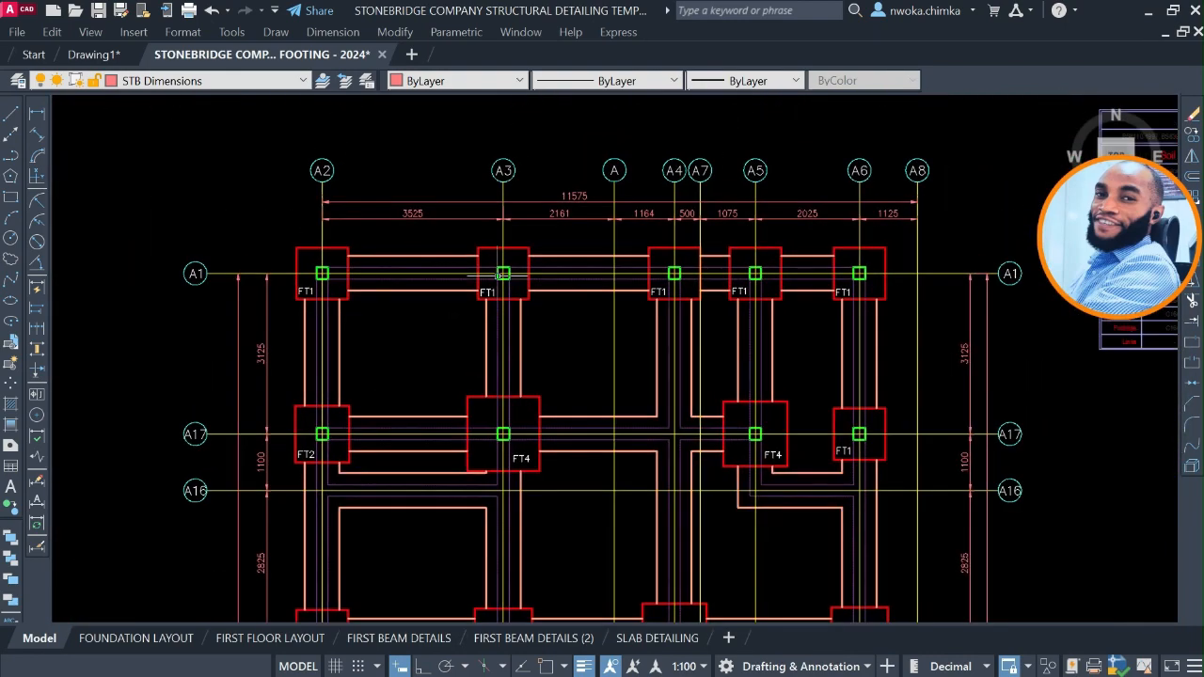
pyautogui.scroll(-4, 500, 272)
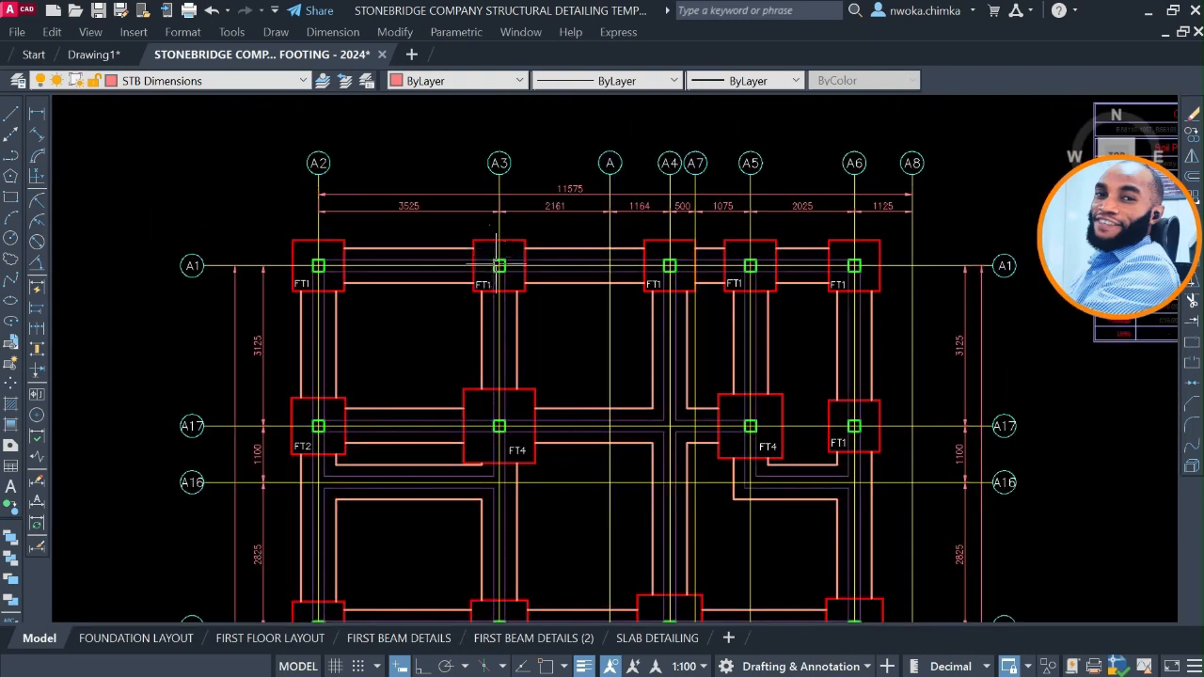
pyautogui.scroll(-5, 499, 273)
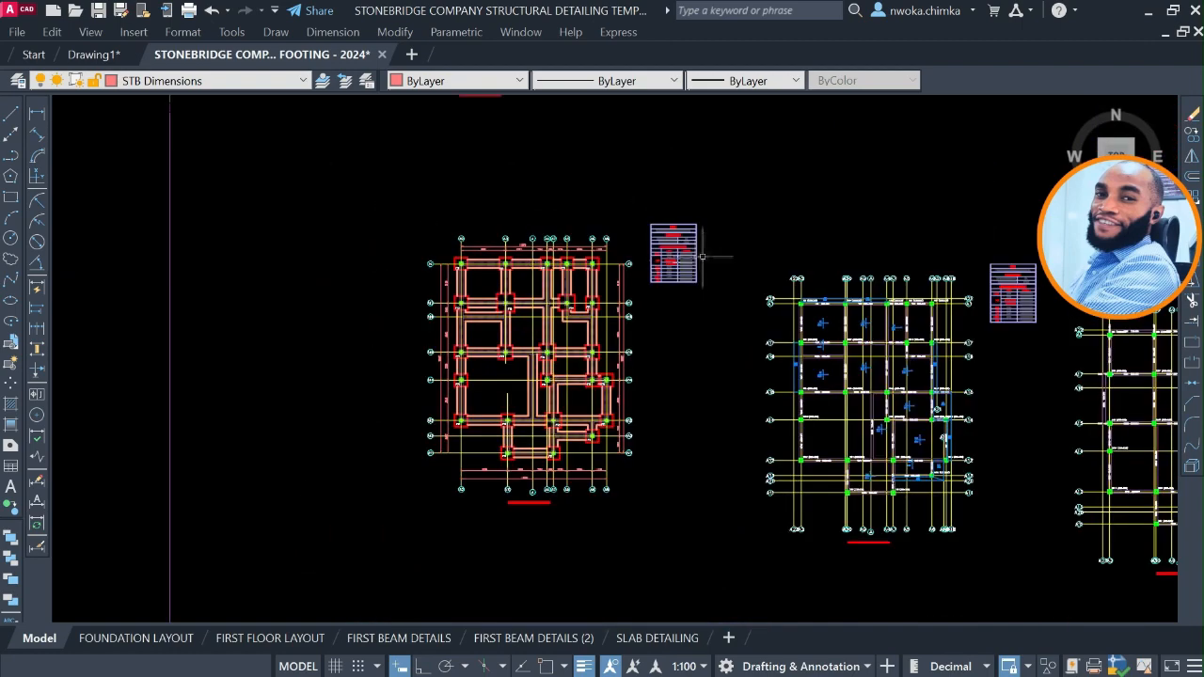
# Copy the FOUNDATION/GROUND FLOOR LAYOUT title from the sample sheet to below the dimensioned foundation plan.
pyautogui.scroll(-2, 671, 293)
pyautogui.moveTo(342, 370); pyautogui.dragTo(731, 354, button='middle')
pyautogui.scroll(2, 394, 353)
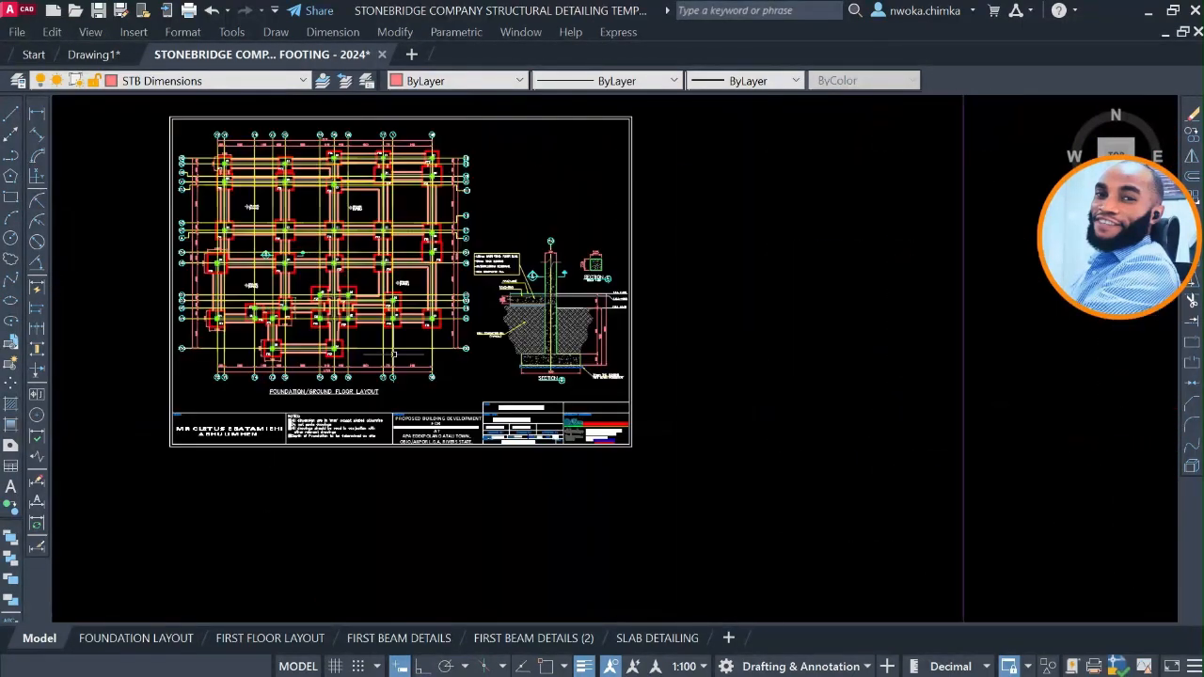
pyautogui.scroll(6, 394, 354)
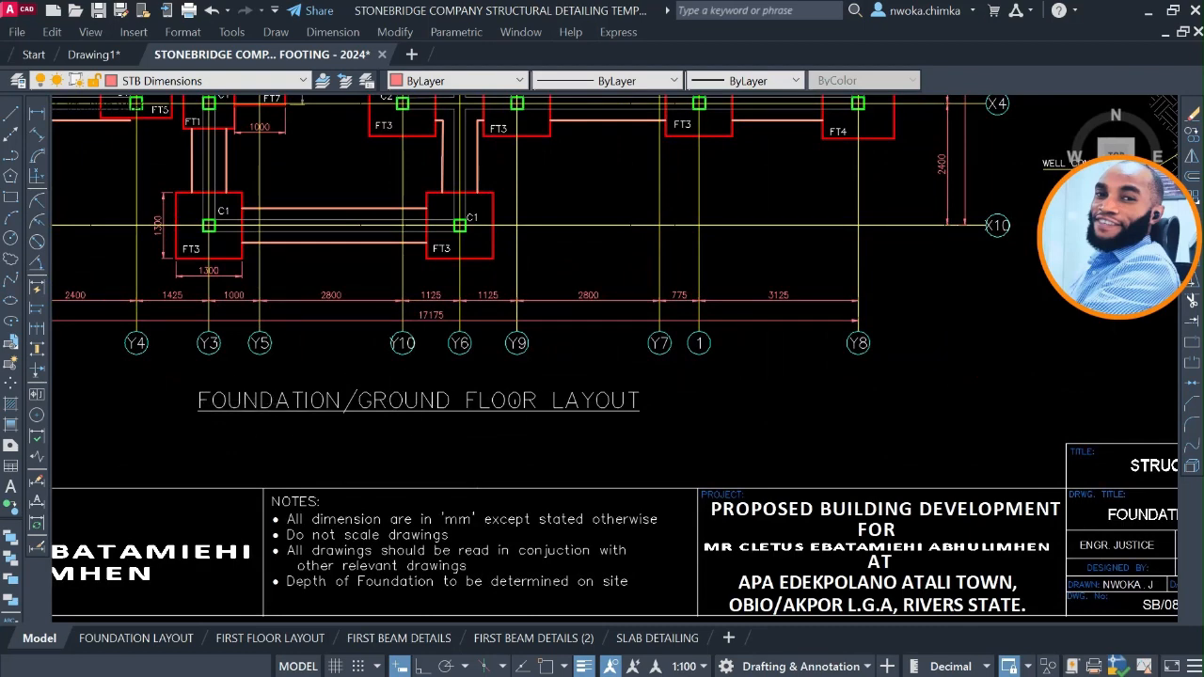
pyautogui.click(511, 400)
pyautogui.write('c')
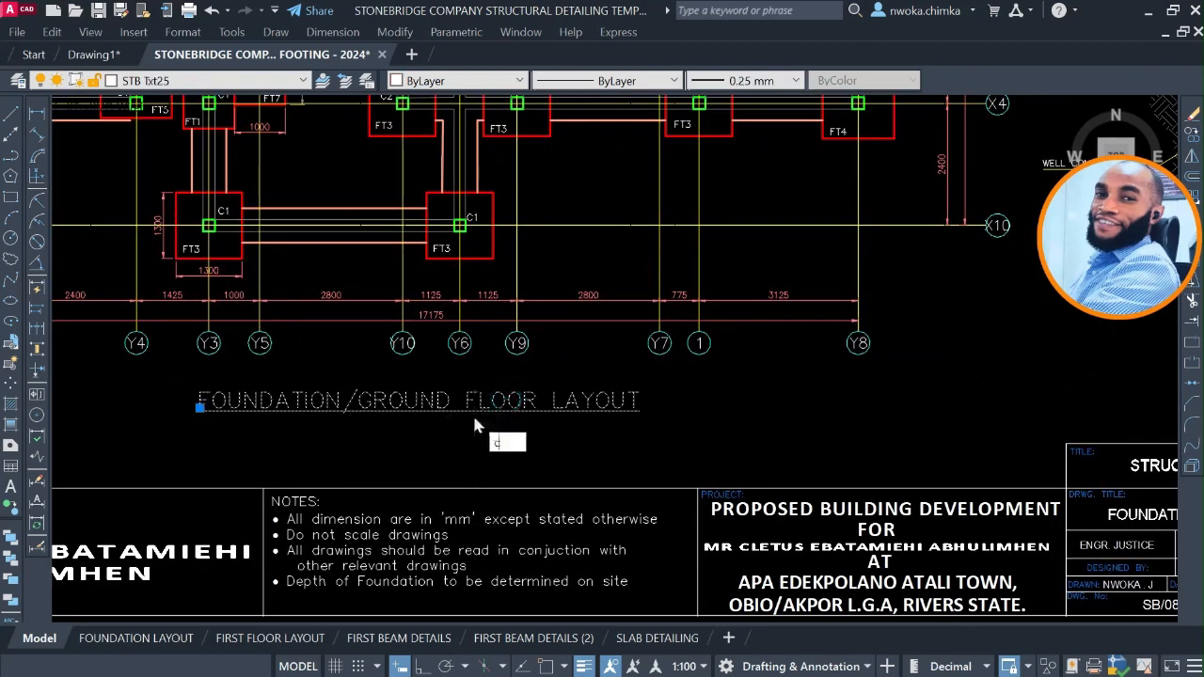
pyautogui.write('o')
pyautogui.press('Return')
pyautogui.click(401, 414)
pyautogui.scroll(-8, 192, 342)
pyautogui.moveTo(635, 370); pyautogui.dragTo(645, 341, button='middle')
pyautogui.scroll(8, 704, 349)
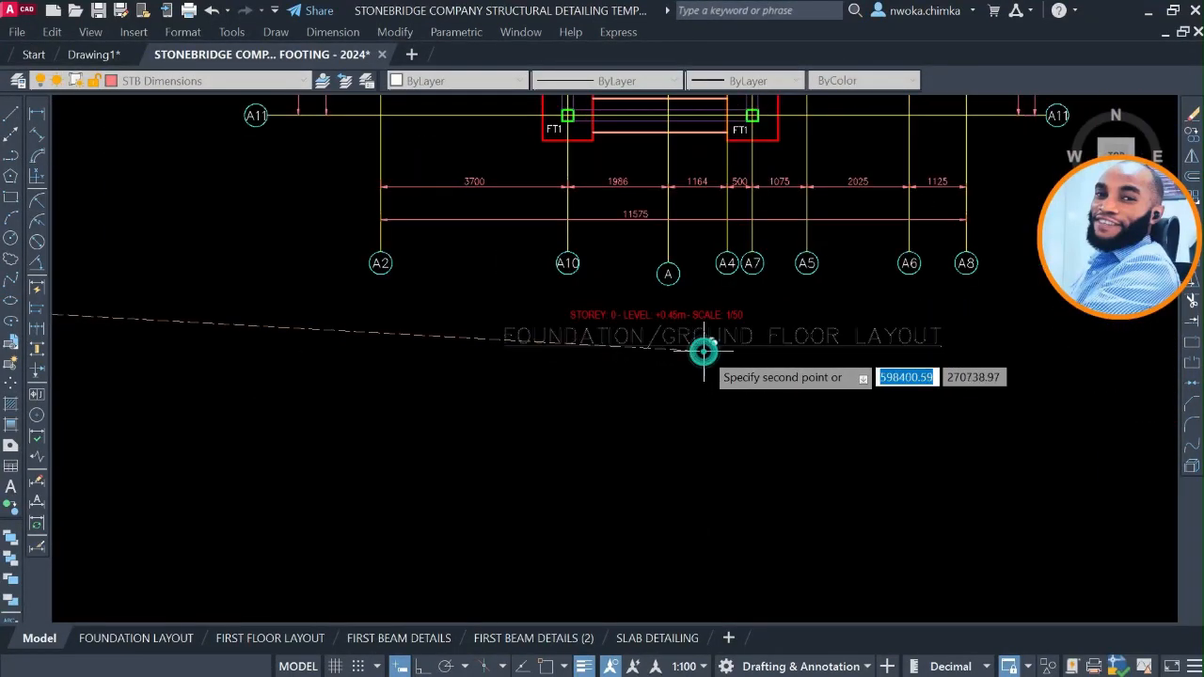
pyautogui.click(704, 351)
pyautogui.press('Escape')
# Delete the red storey, level and scale caption above the copied plan title.
pyautogui.scroll(4, 727, 305)
pyautogui.click(684, 340)
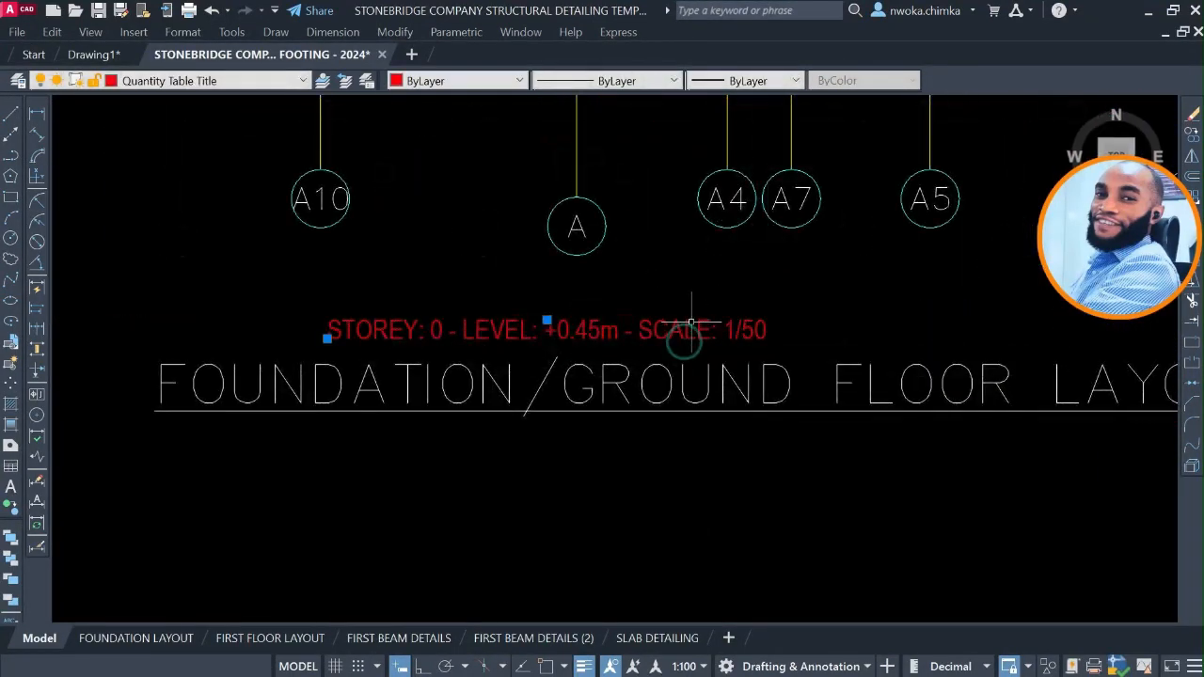
pyautogui.press('Delete')
# Move the FOUNDATION/GROUND FLOOR LAYOUT title slightly up and left, closer to the axis bubbles below the plan.
pyautogui.scroll(-4, 632, 343)
pyautogui.click(667, 341)
pyautogui.click(618, 401)
pyautogui.write('m')
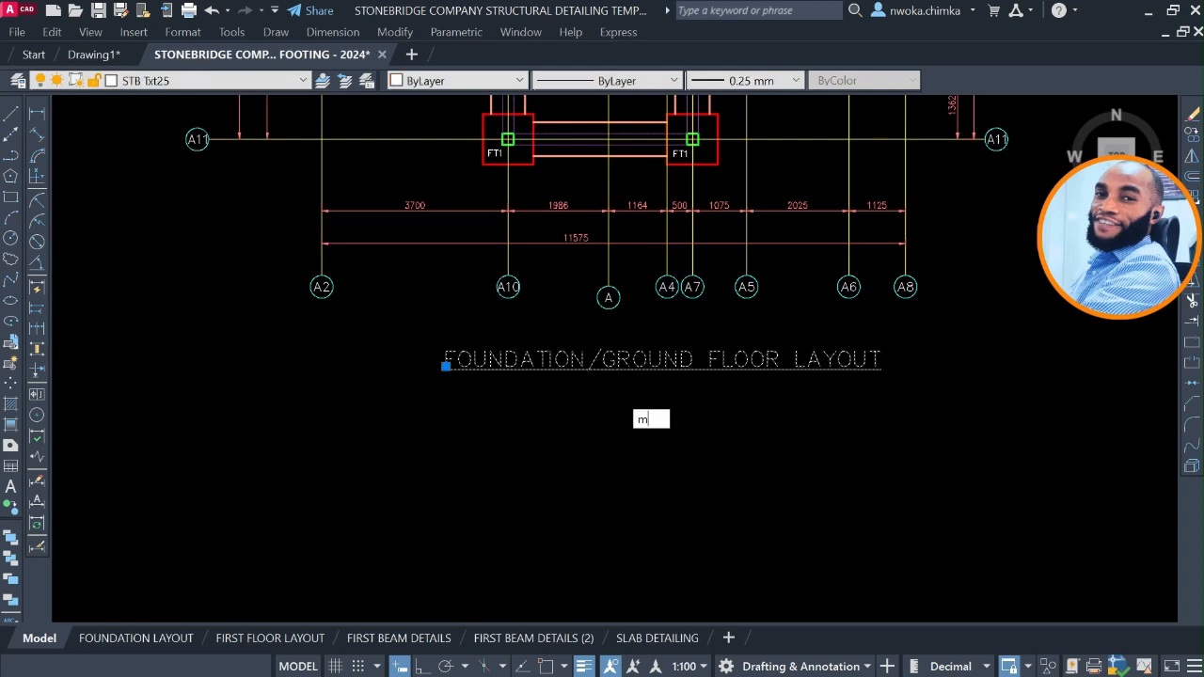
pyautogui.press('space')
pyautogui.click(653, 448)
pyautogui.click(642, 429)
# Delete the quantity table beside the dimensioned foundation plan.
pyautogui.scroll(-5, 641, 408)
pyautogui.moveTo(632, 369); pyautogui.dragTo(574, 473, button='middle')
pyautogui.moveTo(650, 333)
pyautogui.mouseDown(button='middle')
pyautogui.moveTo(578, 417)
pyautogui.moveTo(538, 424)
pyautogui.mouseUp(button='middle')
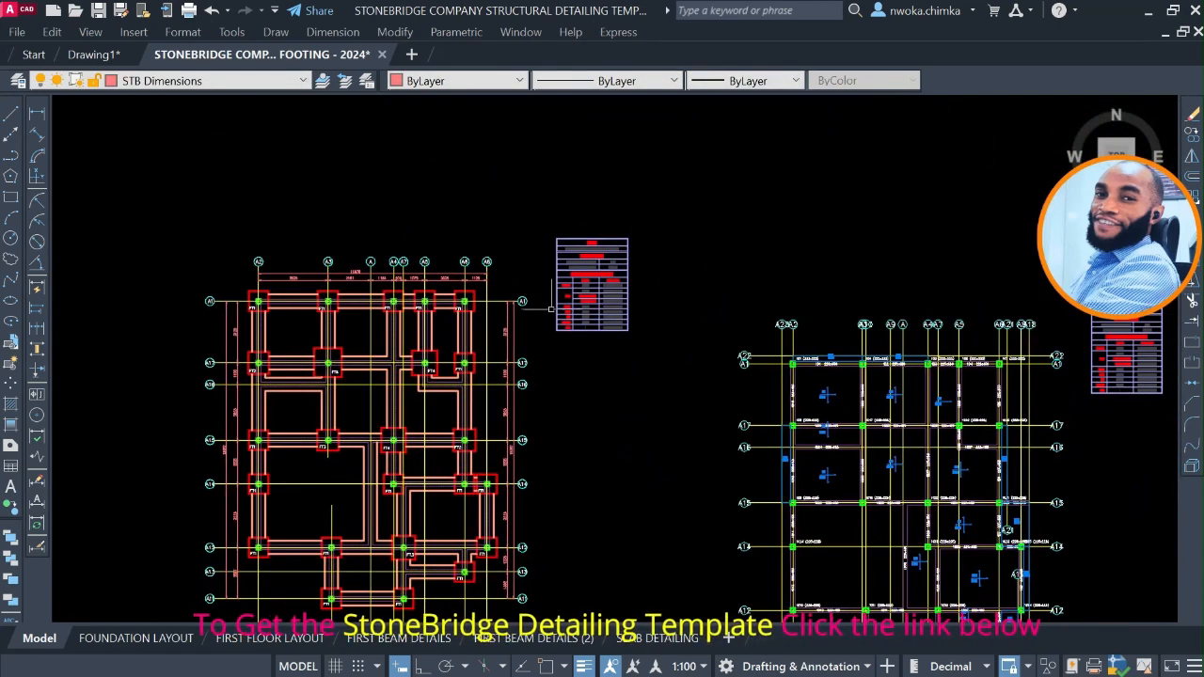
pyautogui.click(545, 209)
pyautogui.click(664, 336)
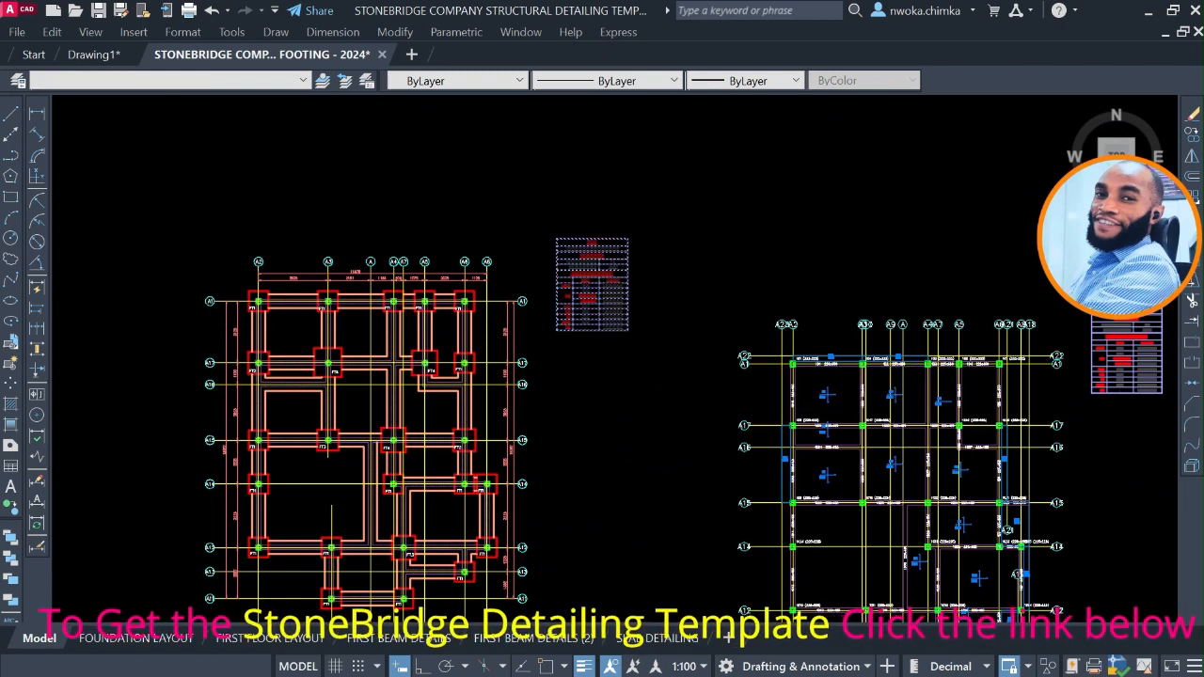
pyautogui.press('Delete')
# Open the FOUNDATION LAYOUT sheet and examine its title block.
pyautogui.scroll(-4, 542, 390)
pyautogui.scroll(4, 491, 327)
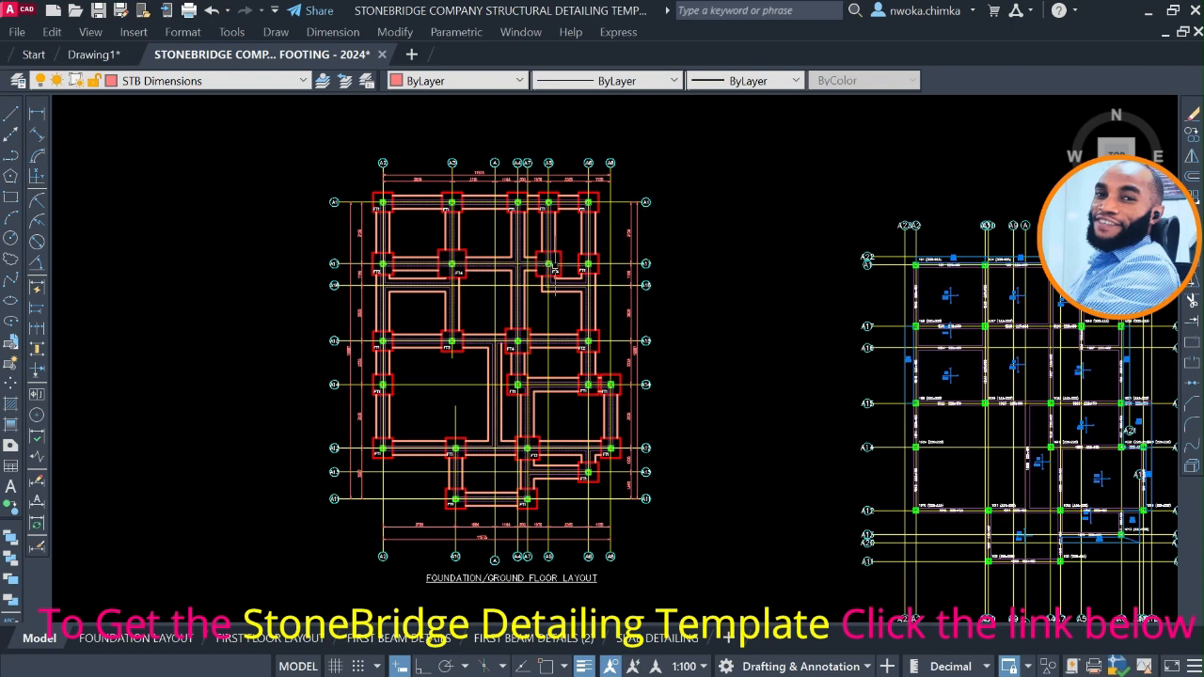
pyautogui.moveTo(448, 310); pyautogui.dragTo(542, 277, button='middle')
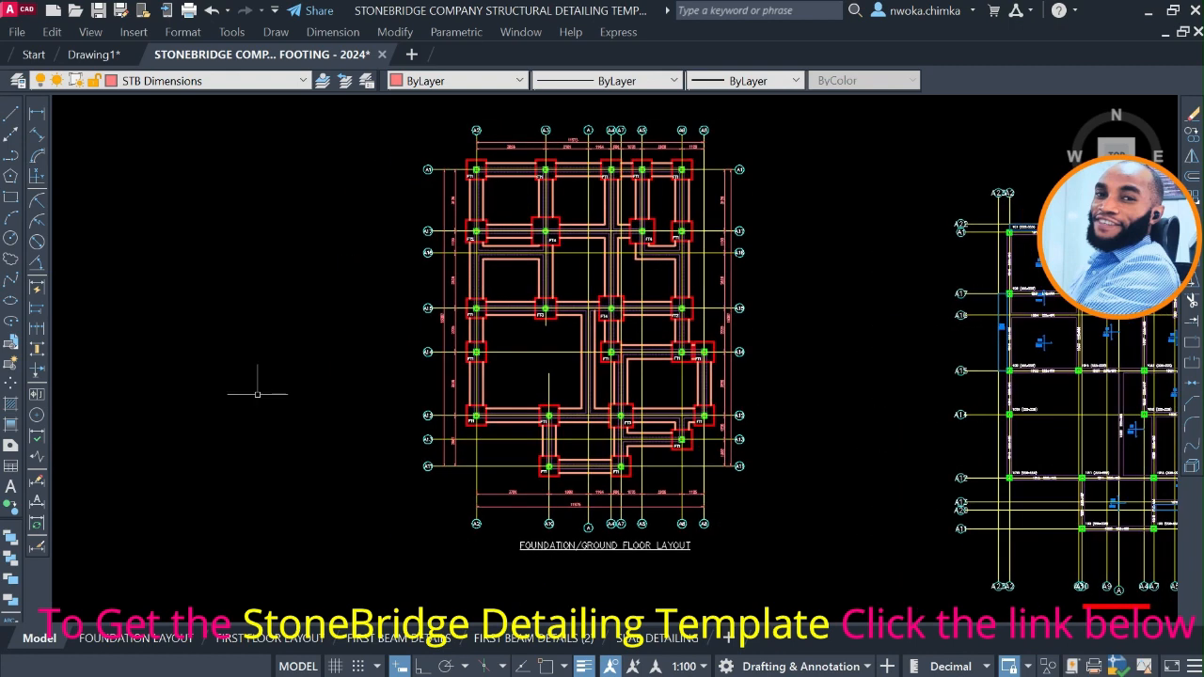
pyautogui.click(121, 638)
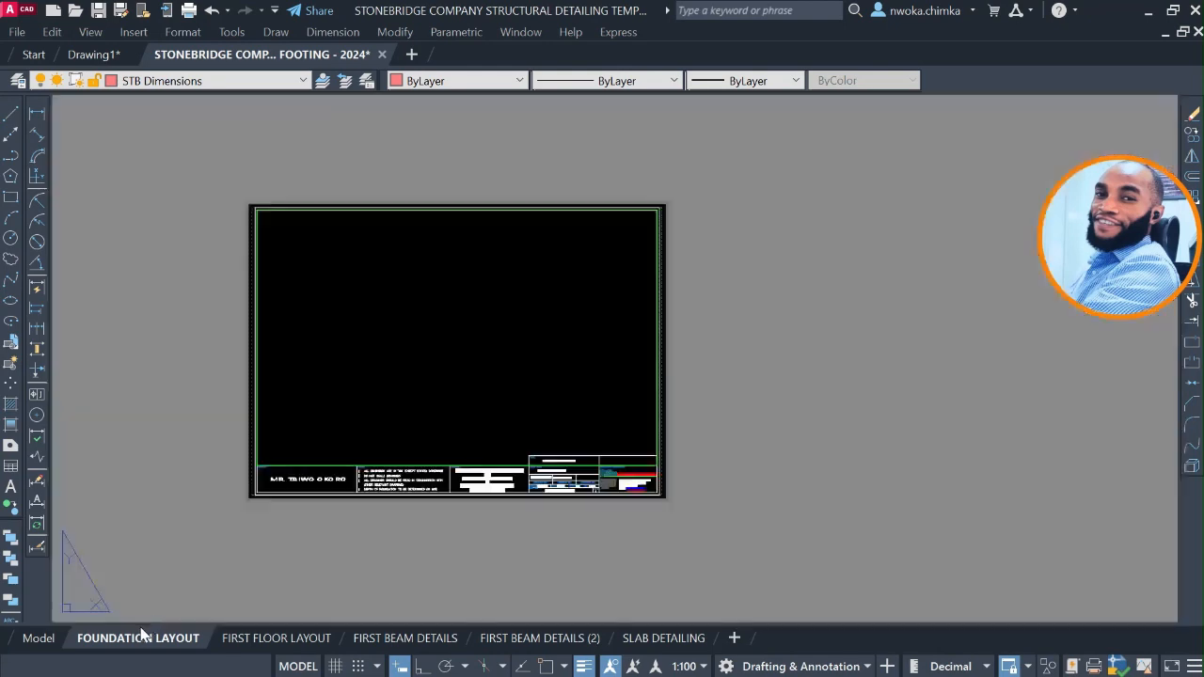
pyautogui.scroll(3, 603, 508)
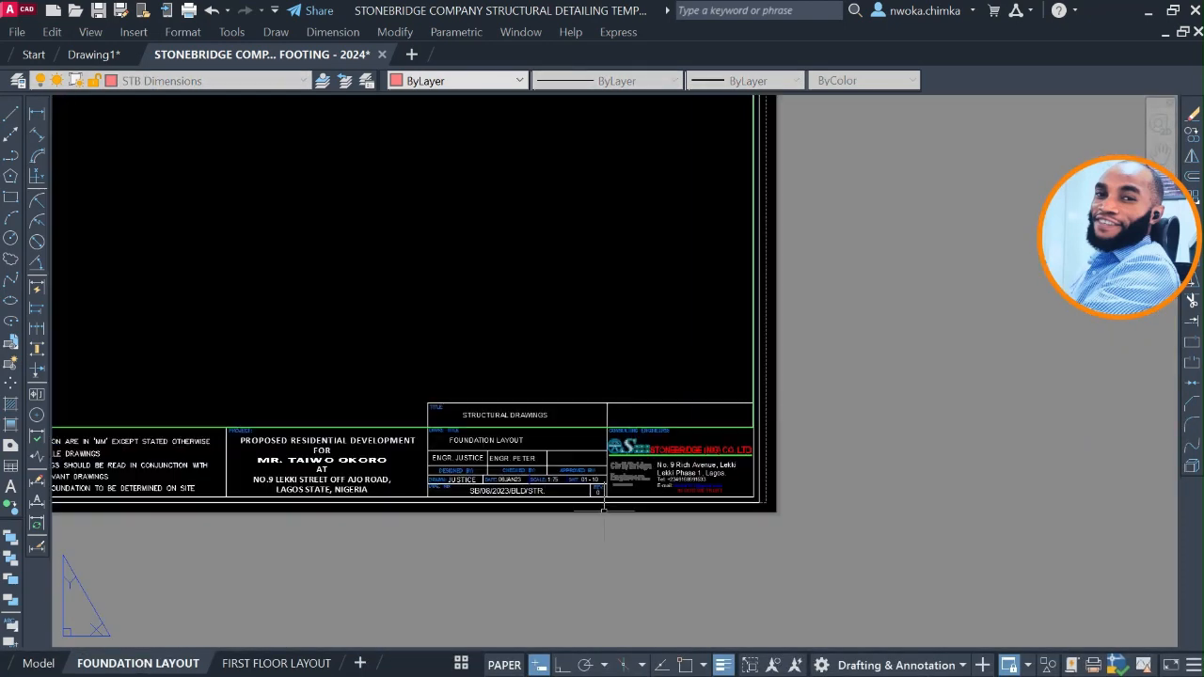
pyautogui.scroll(2, 701, 478)
pyautogui.moveTo(493, 424); pyautogui.dragTo(812, 439, button='middle')
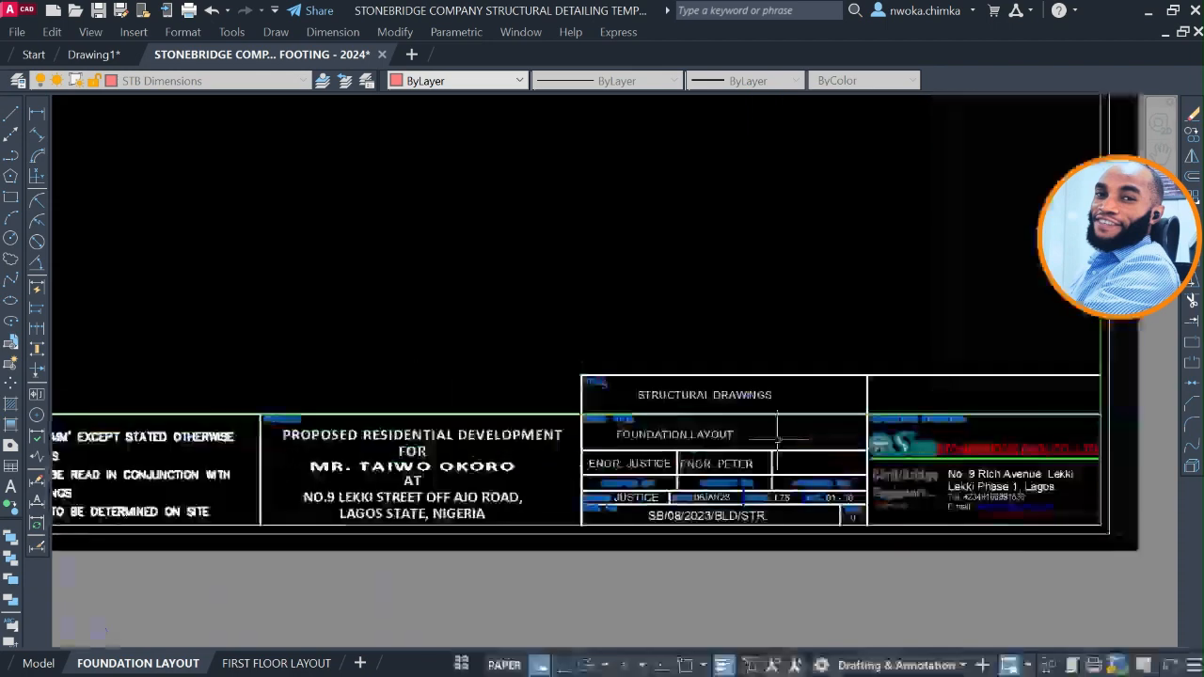
pyautogui.scroll(-4, 585, 435)
pyautogui.moveTo(548, 430); pyautogui.dragTo(723, 531, button='middle')
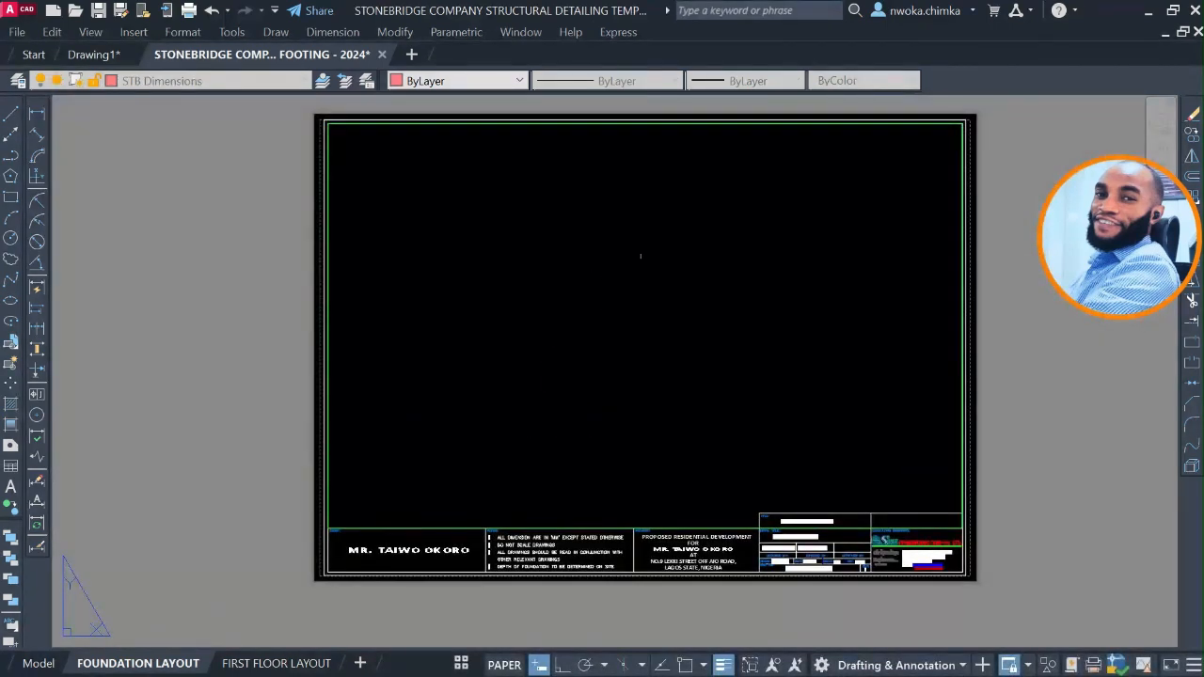
# Activate the viewport on the FOUNDATION LAYOUT sheet and bring the foundation/ground floor plan into its frame.
pyautogui.doubleClick(644, 258)
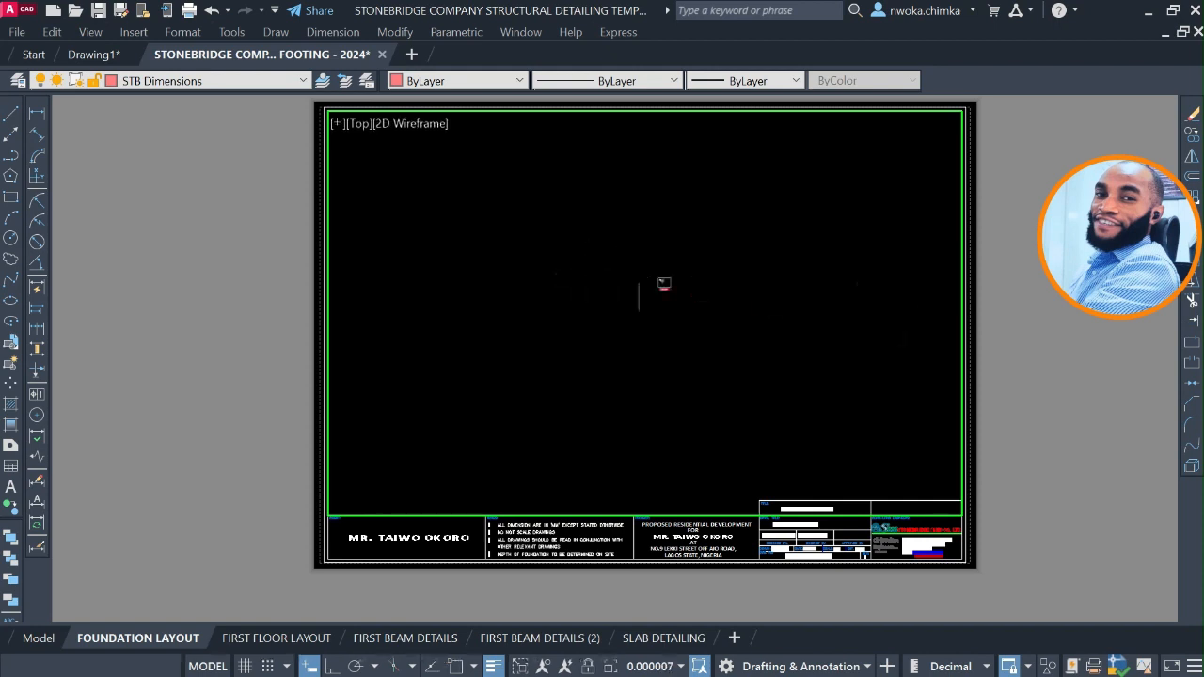
pyautogui.scroll(-10, 664, 283)
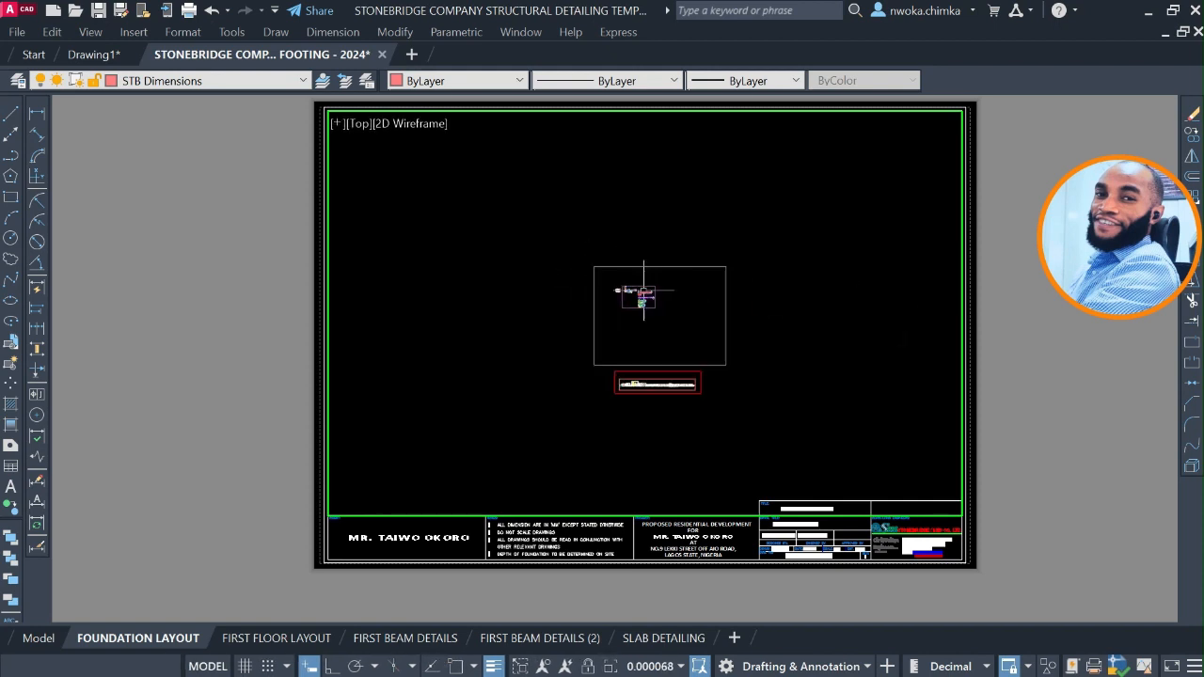
pyautogui.scroll(8, 638, 301)
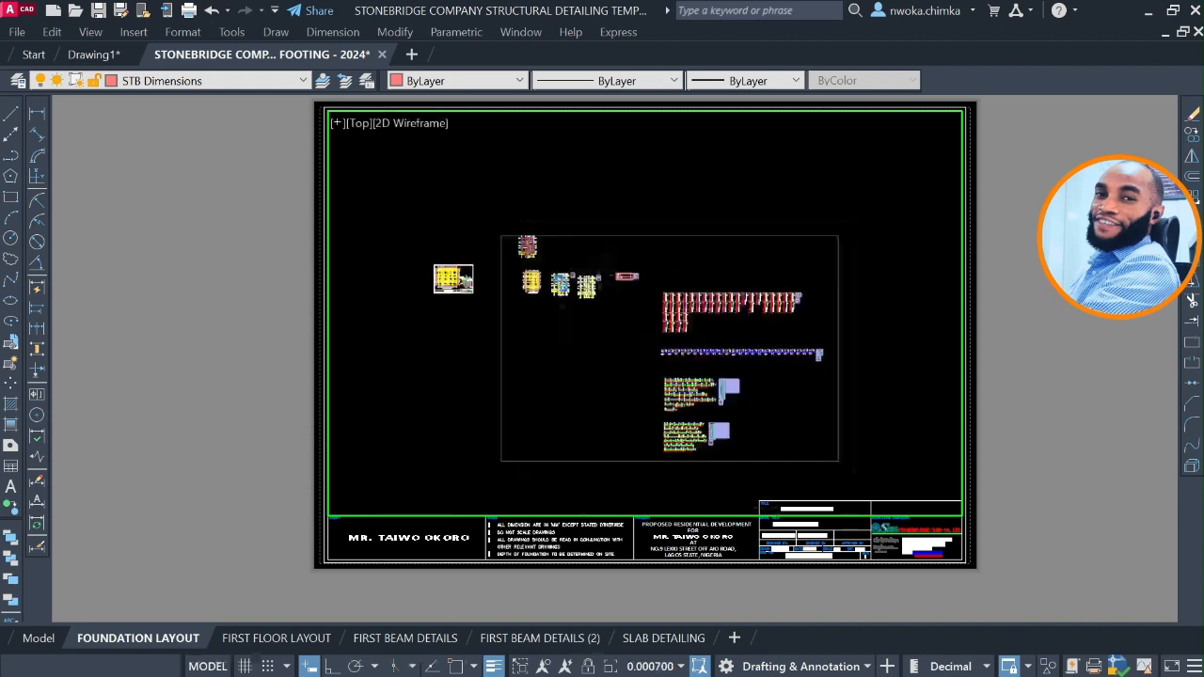
pyautogui.scroll(6, 522, 266)
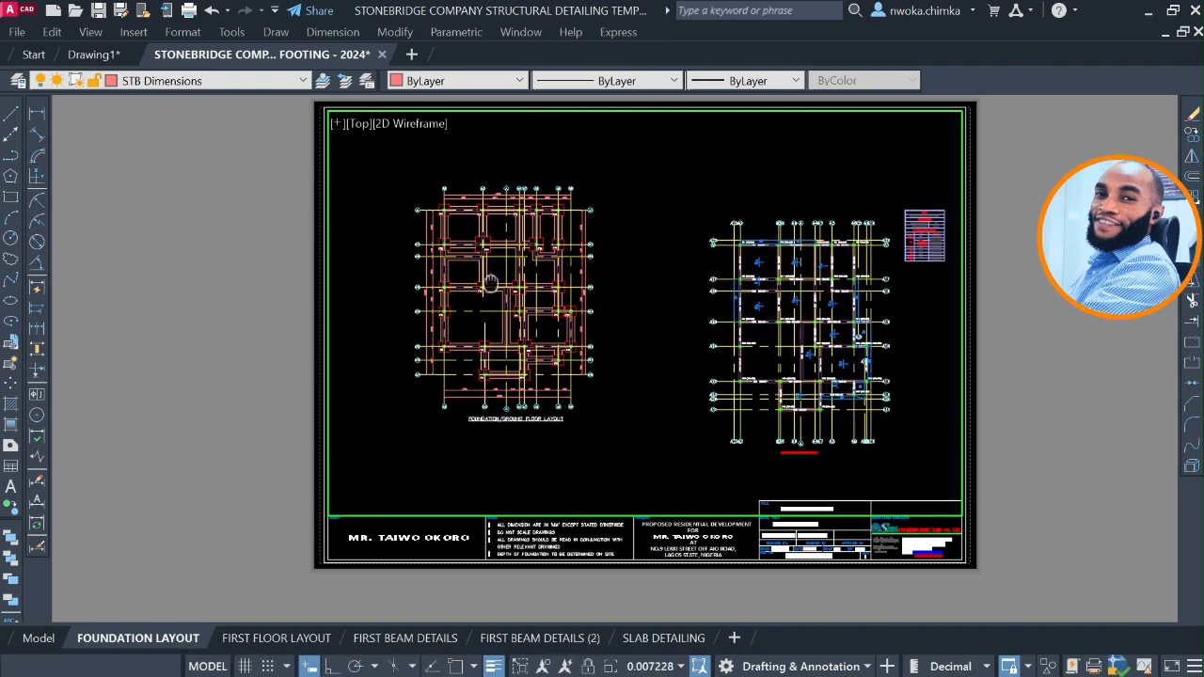
pyautogui.scroll(4, 521, 265)
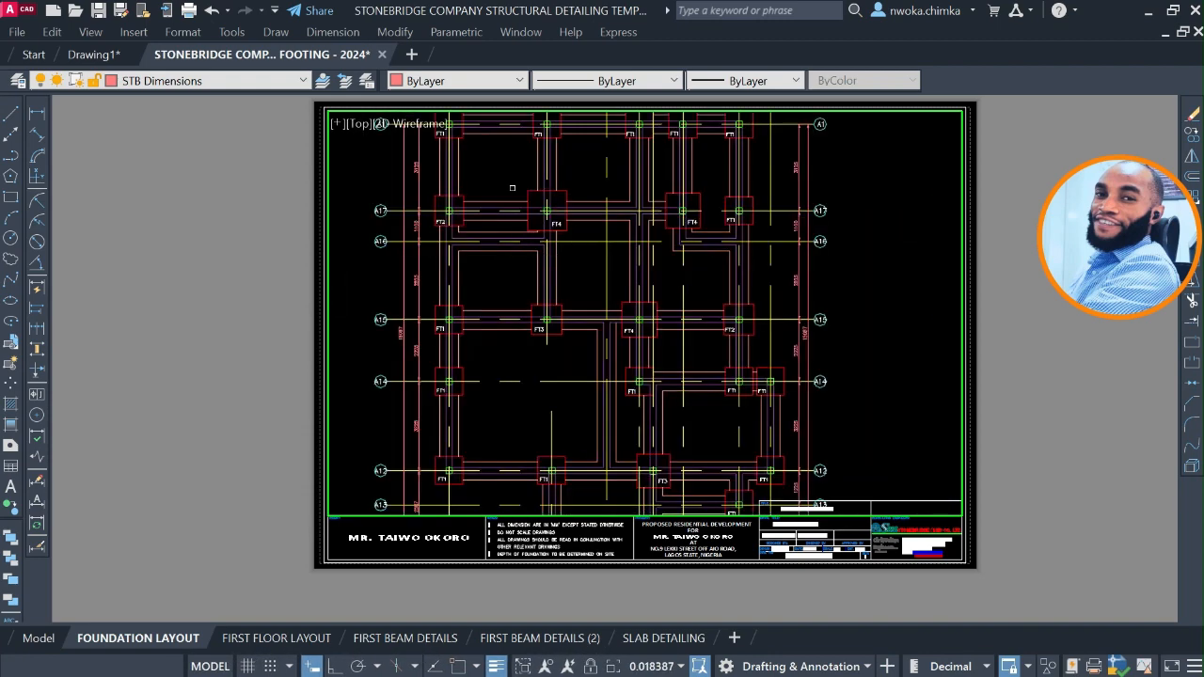
pyautogui.scroll(-3, 635, 308)
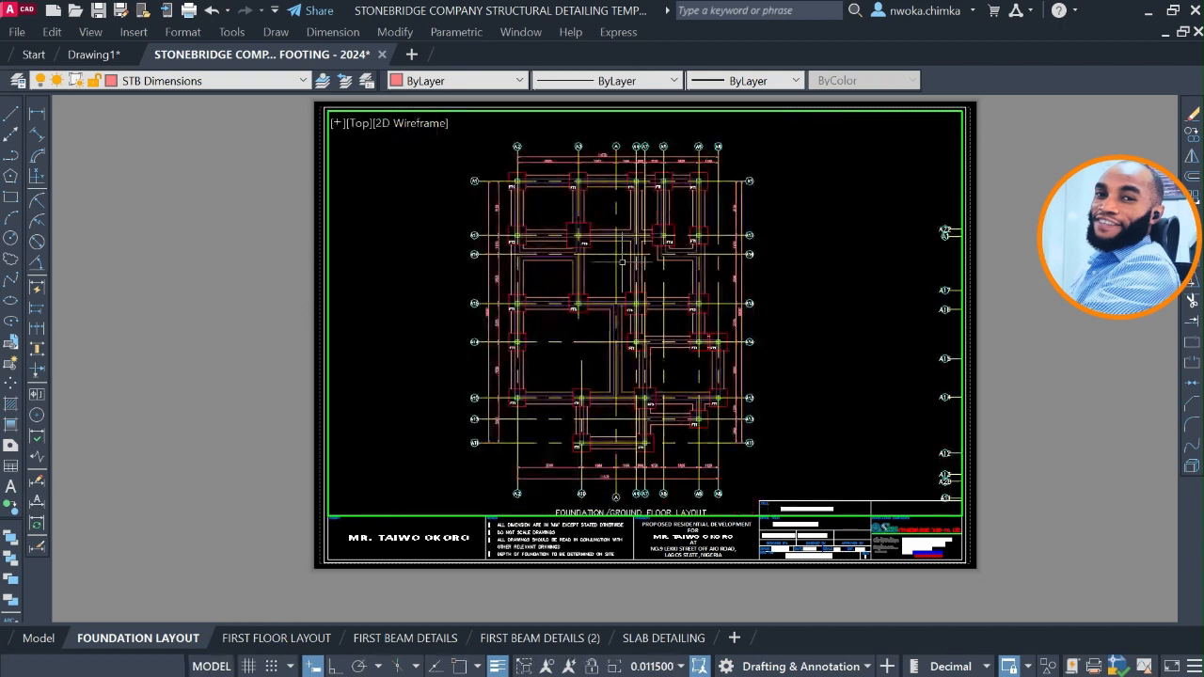
# Try viewport zoom scales of 1/50xp and 1/100xp for the foundation plan.
pyautogui.scroll(2, 616, 284)
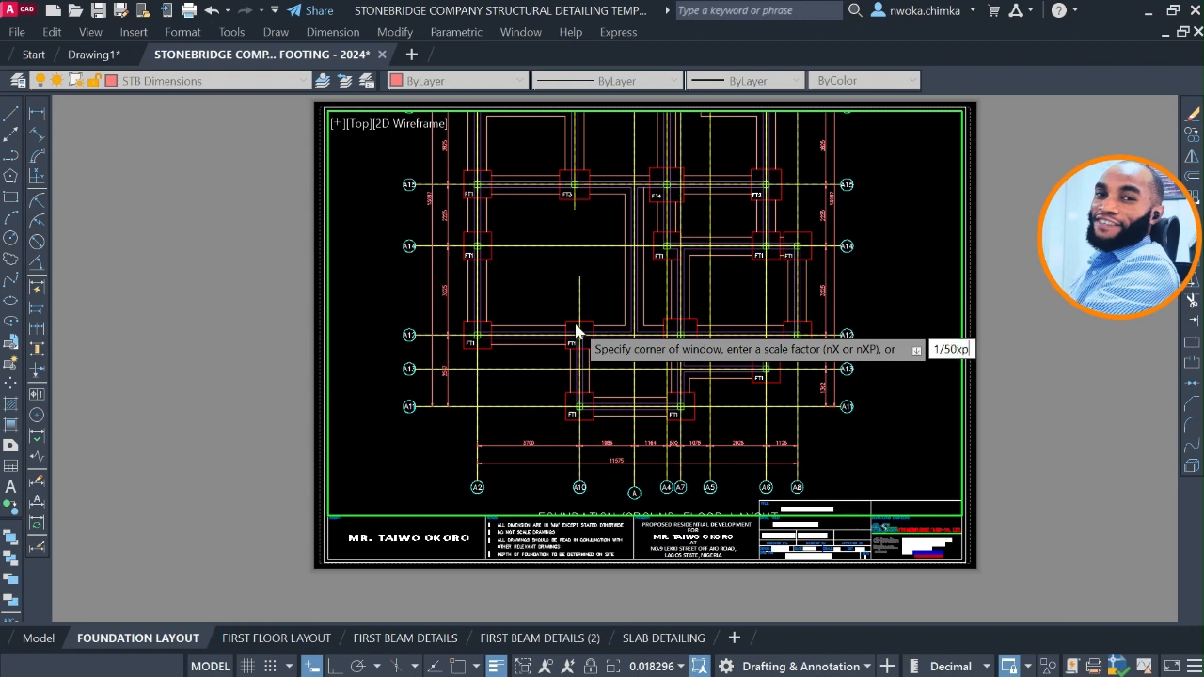
pyautogui.press('Return')
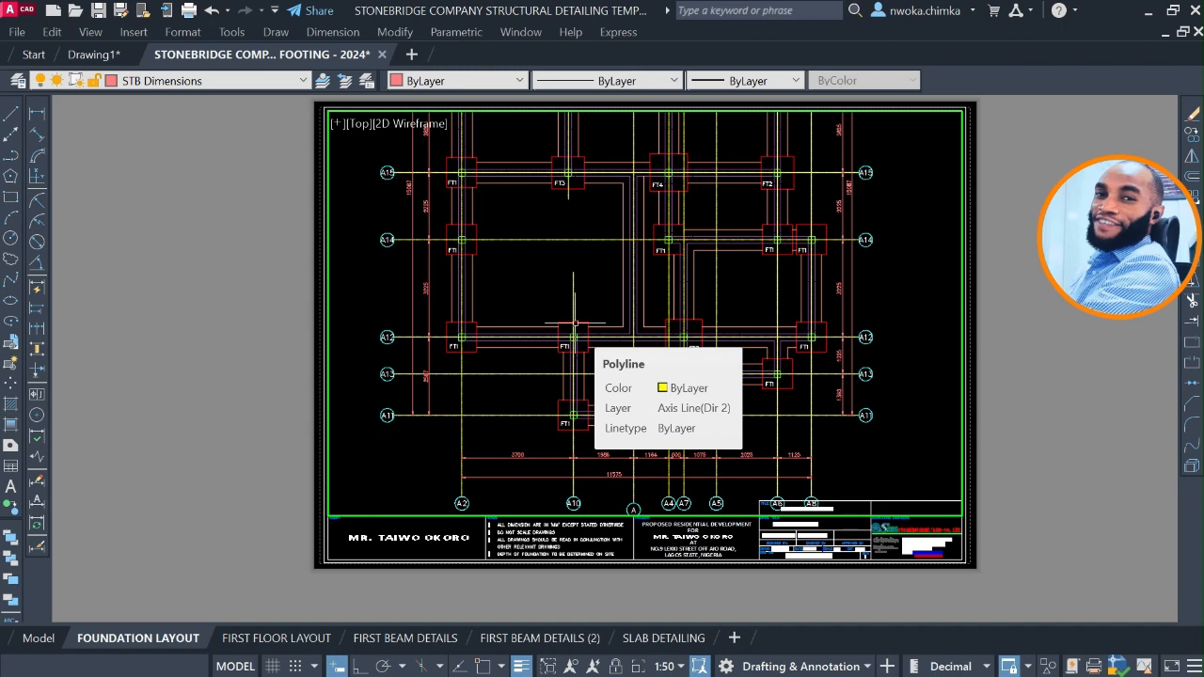
pyautogui.press('Return')
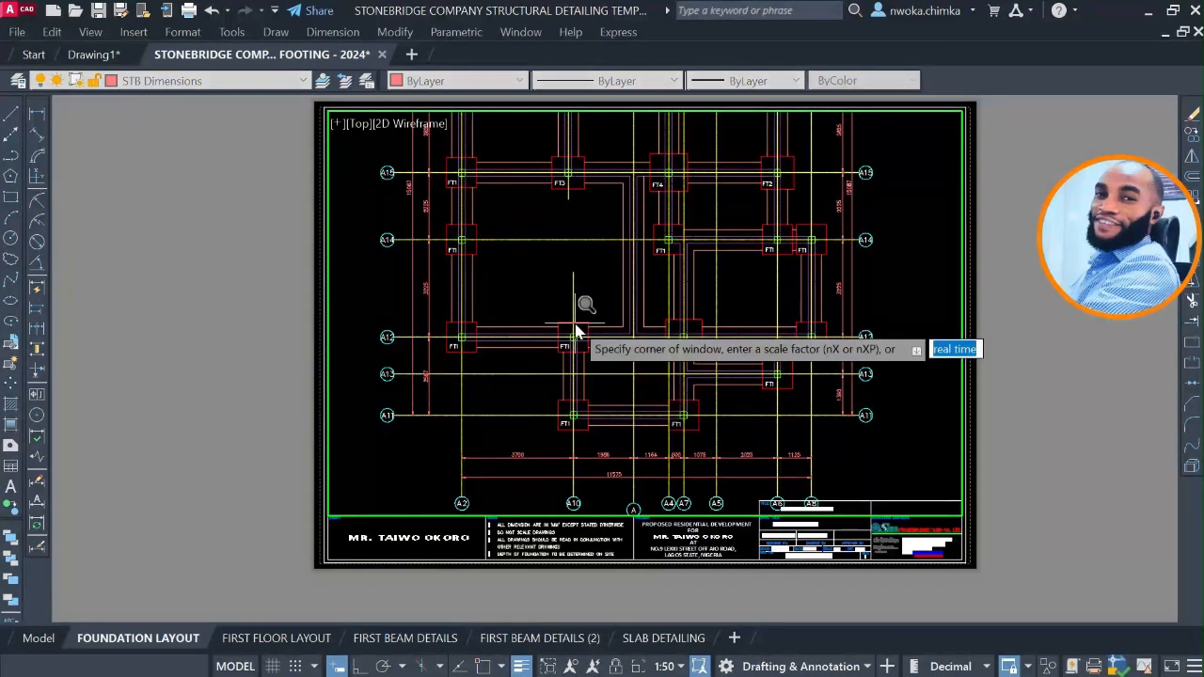
pyautogui.write('1/100')
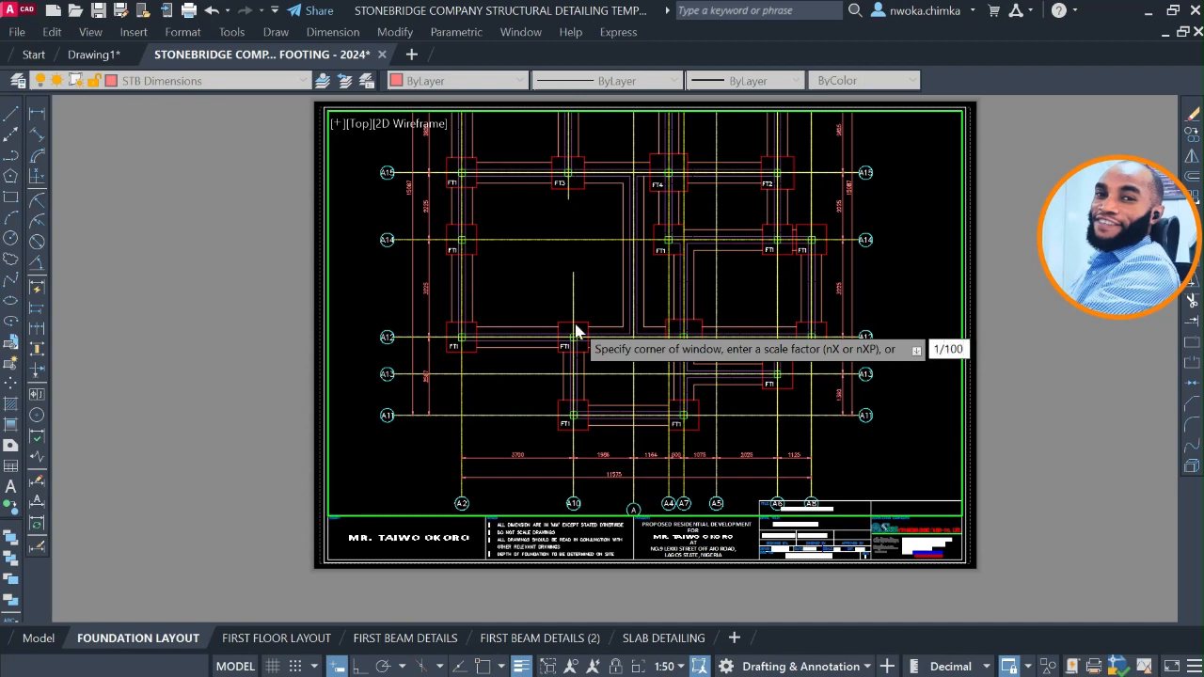
pyautogui.write('xp')
pyautogui.press('Return')
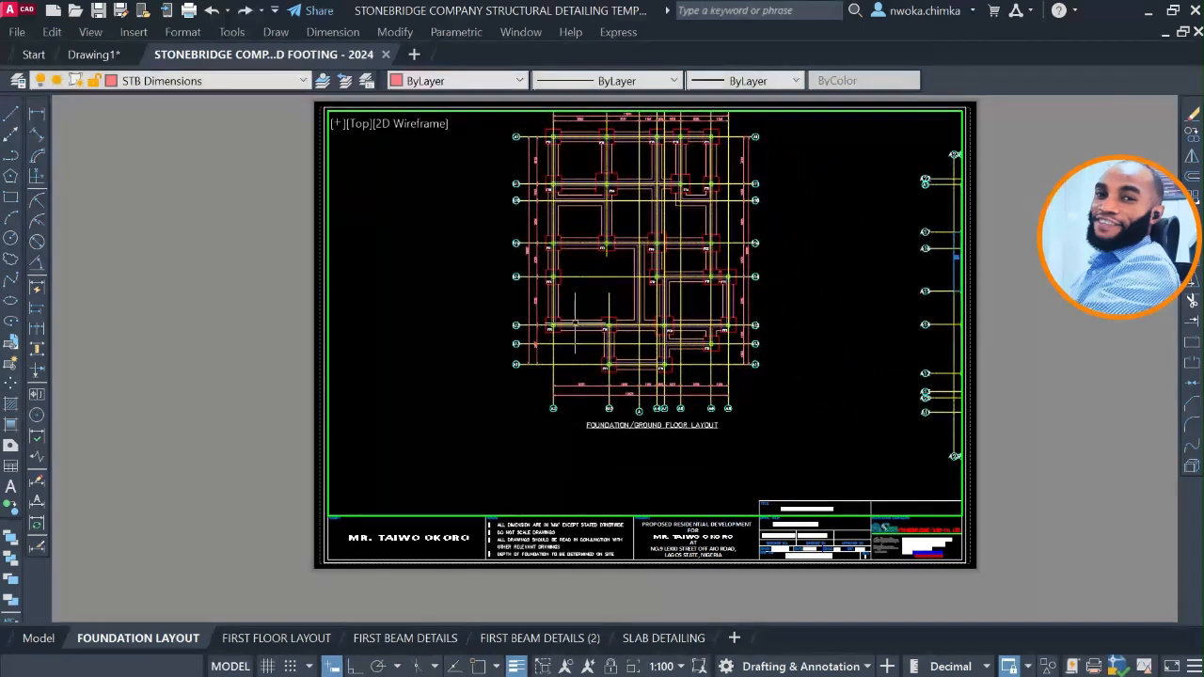
# Pan the foundation plan within the viewport so the whole plan and its title sit centrally in the sheet frame.
pyautogui.write('p')
pyautogui.press('Return')
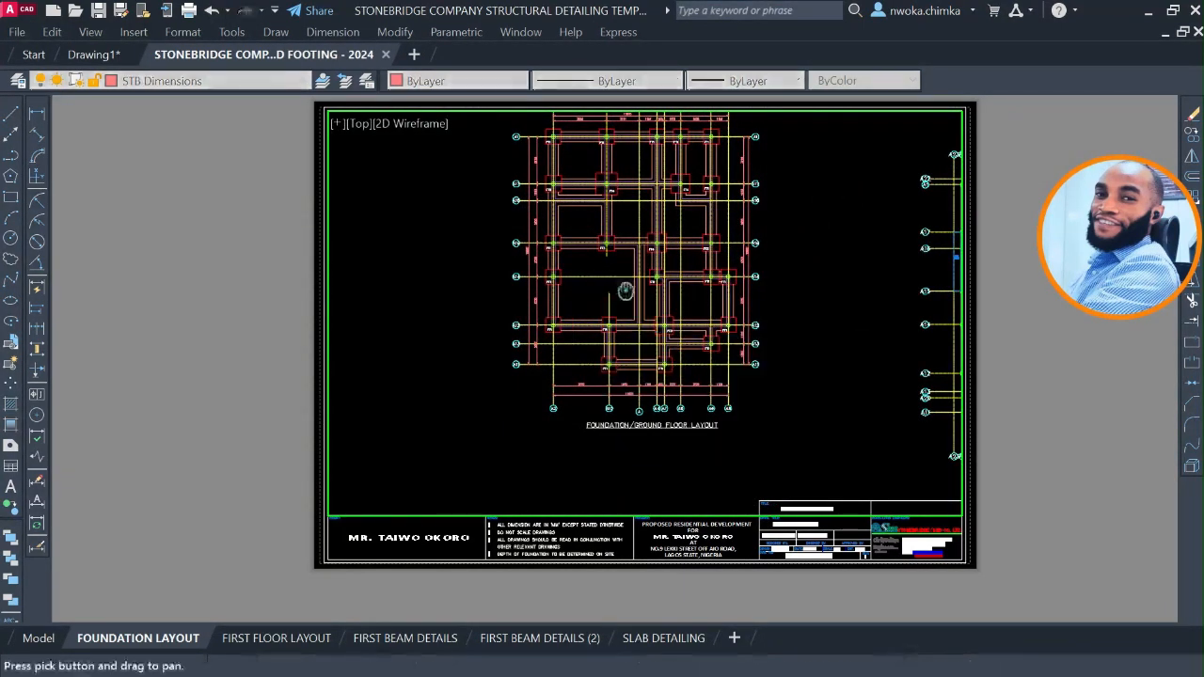
pyautogui.moveTo(623, 288); pyautogui.dragTo(600, 343)
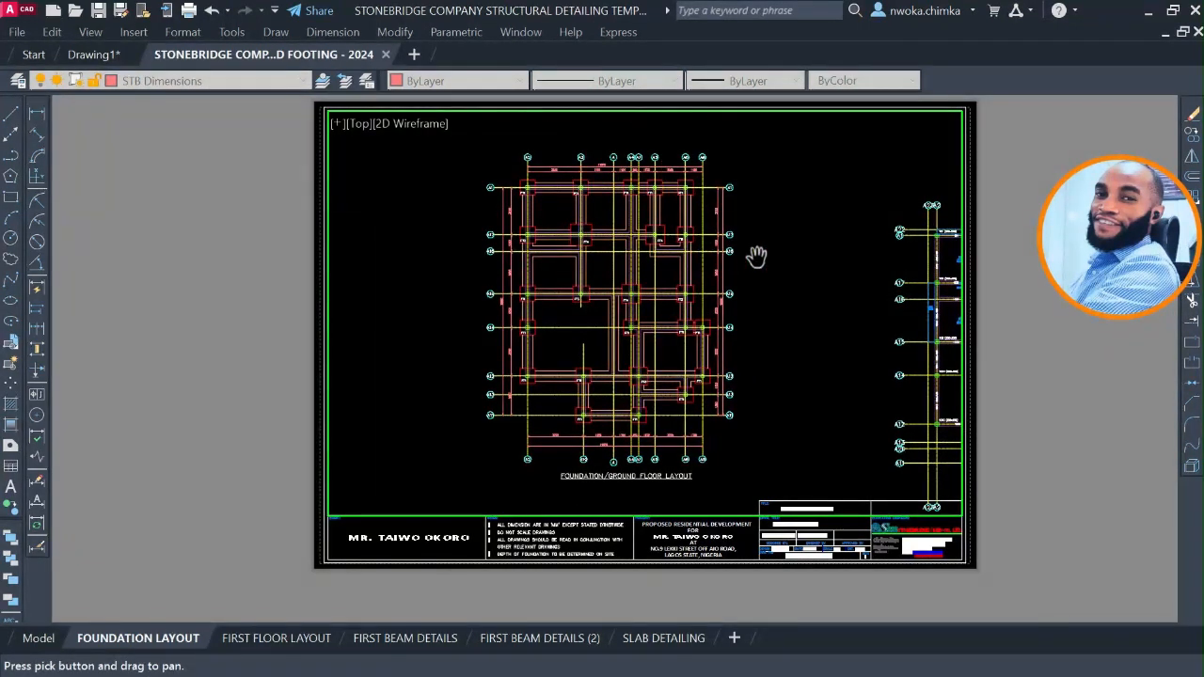
pyautogui.press('Escape')
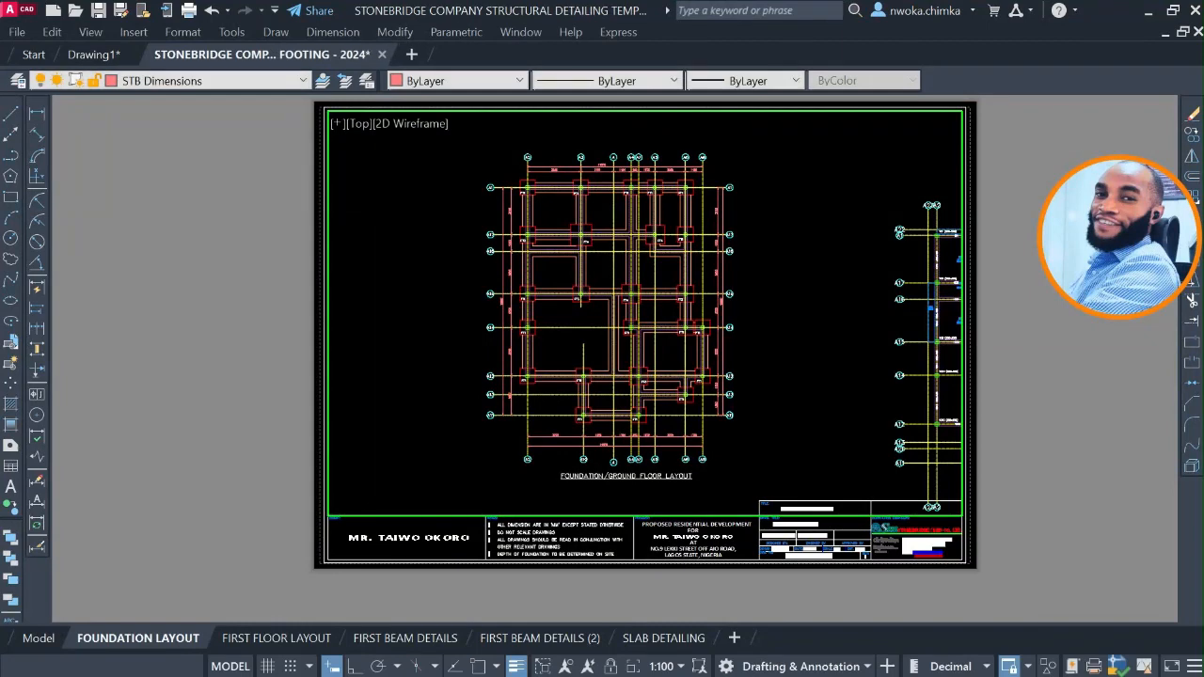
# Try a viewport zoom scale of 1/75xp for the foundation plan.
pyautogui.write('z')
pyautogui.press('Return')
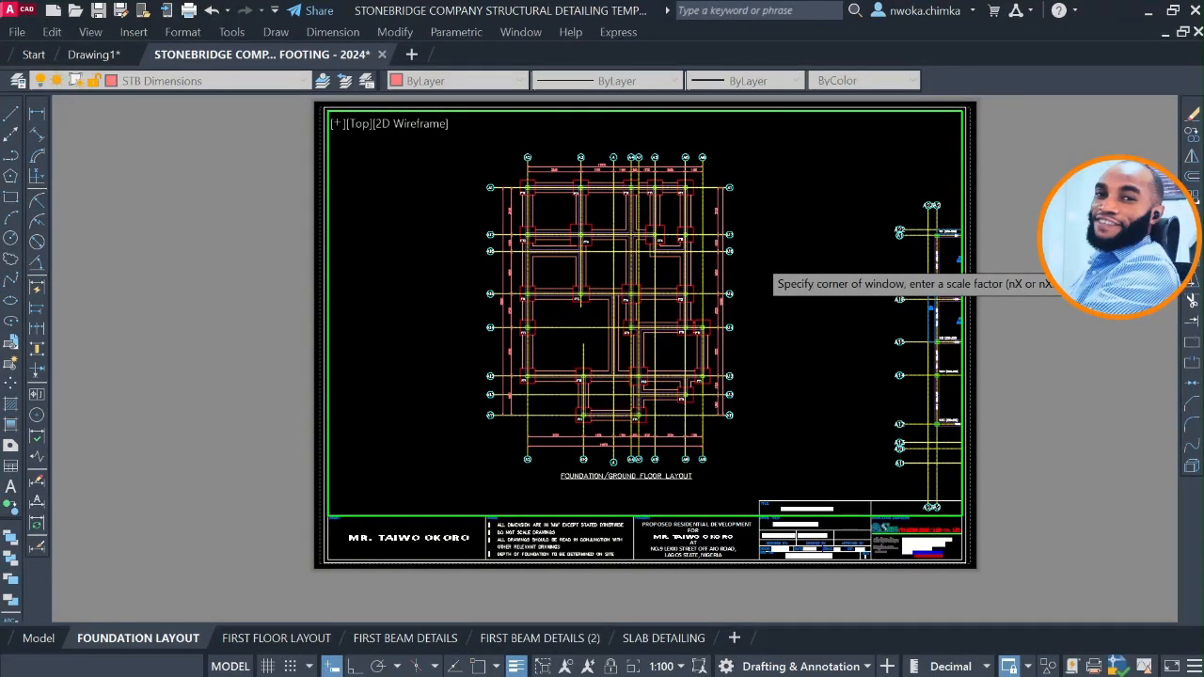
pyautogui.write('1/75xp')
pyautogui.press('Return')
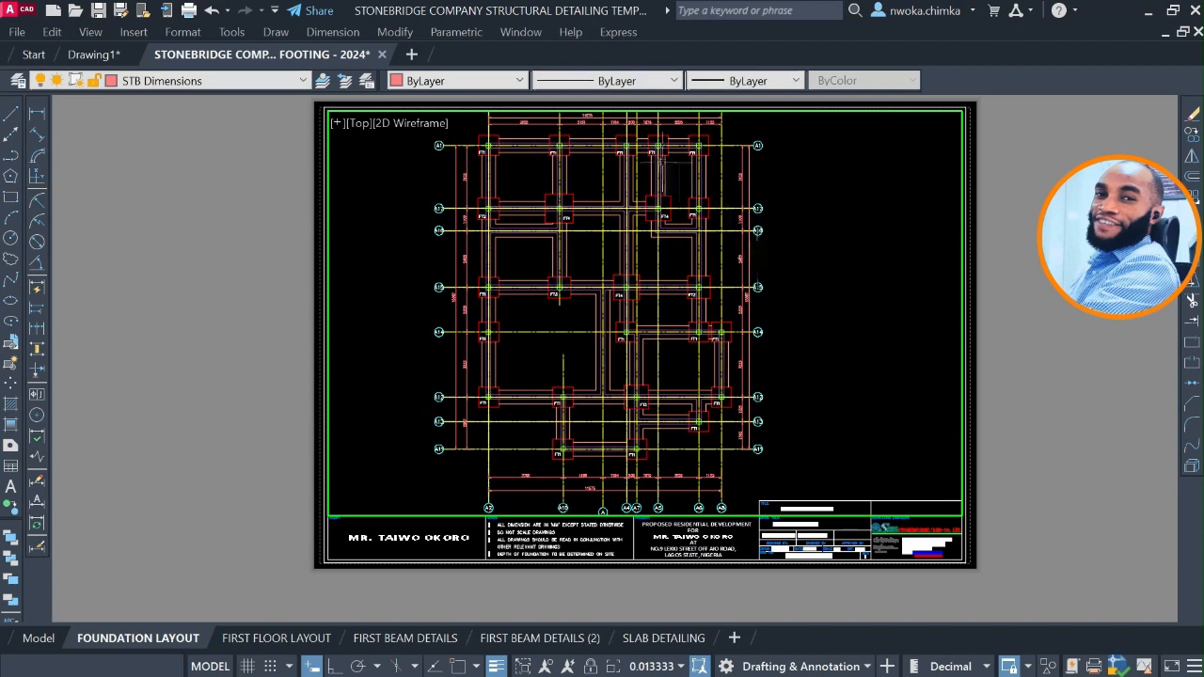
# Scale the viewport to 1/80xp, shift the foundation plan slightly right within the sheet frame and return to paper space.
pyautogui.moveTo(653, 198)
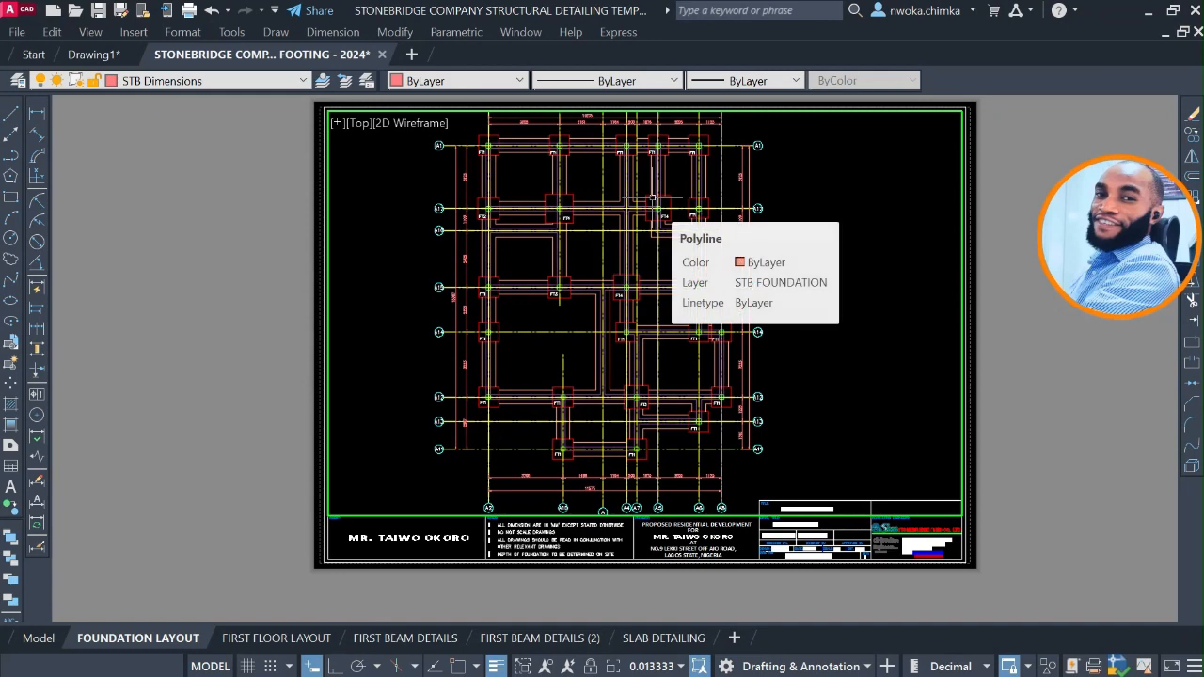
pyautogui.write('z')
pyautogui.press('Return')
pyautogui.write('1/80x')
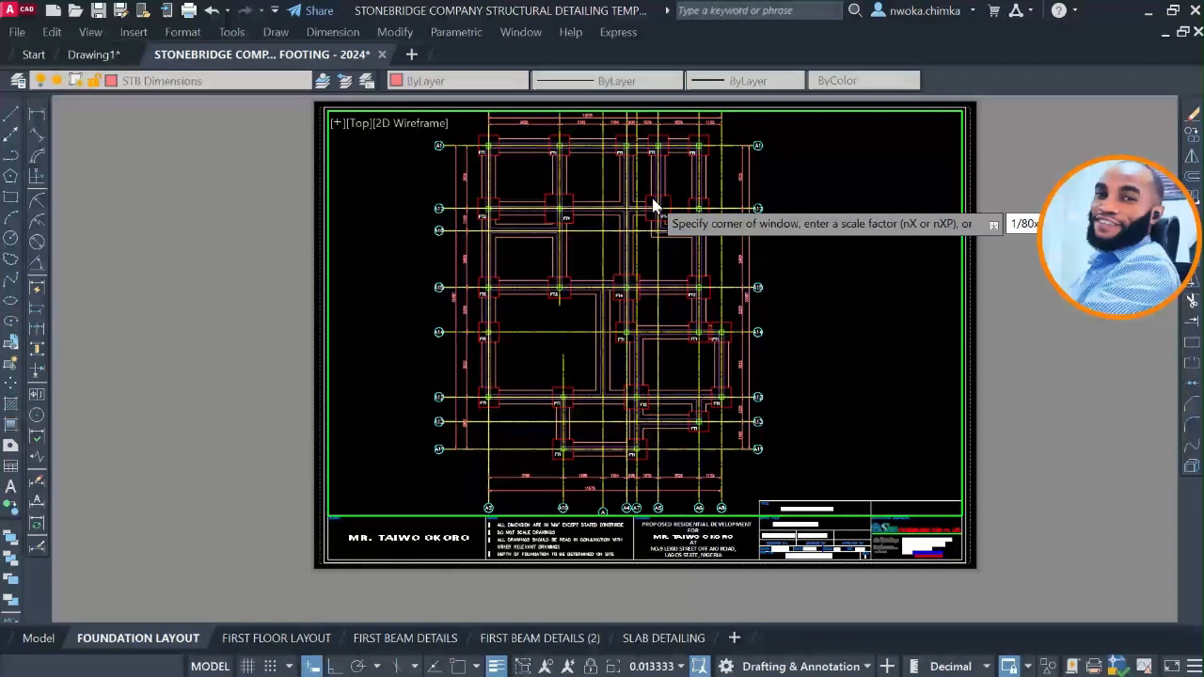
pyautogui.press('Return')
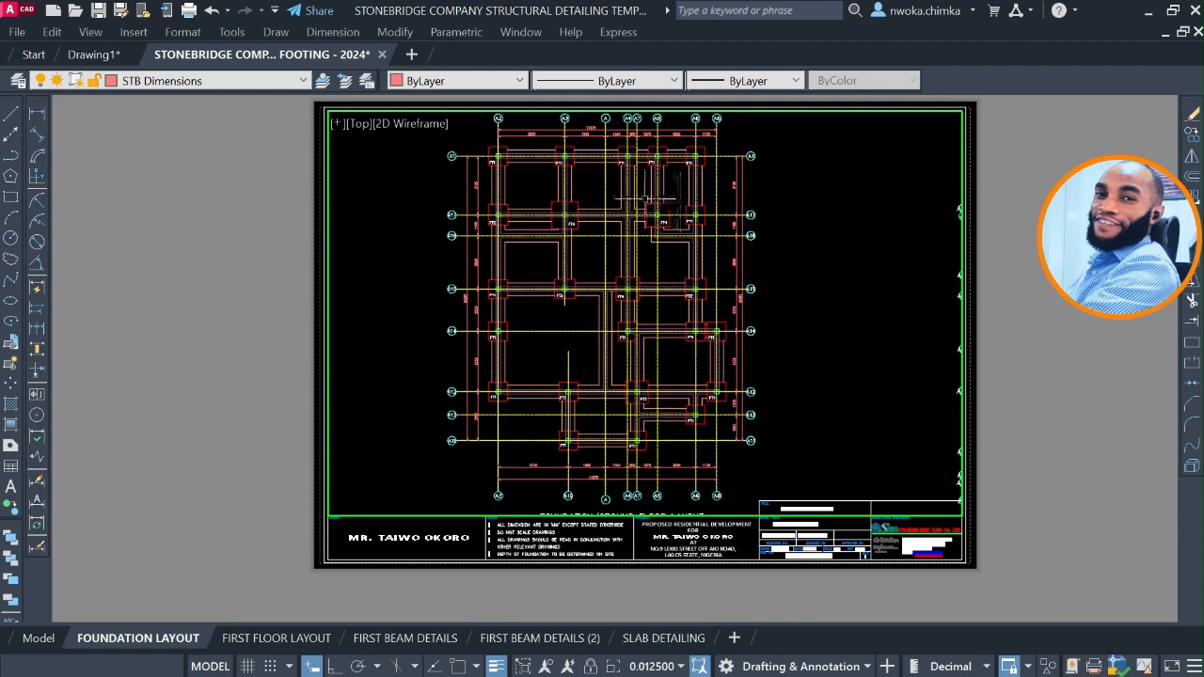
pyautogui.moveTo(643, 198); pyautogui.dragTo(653, 201, button='middle')
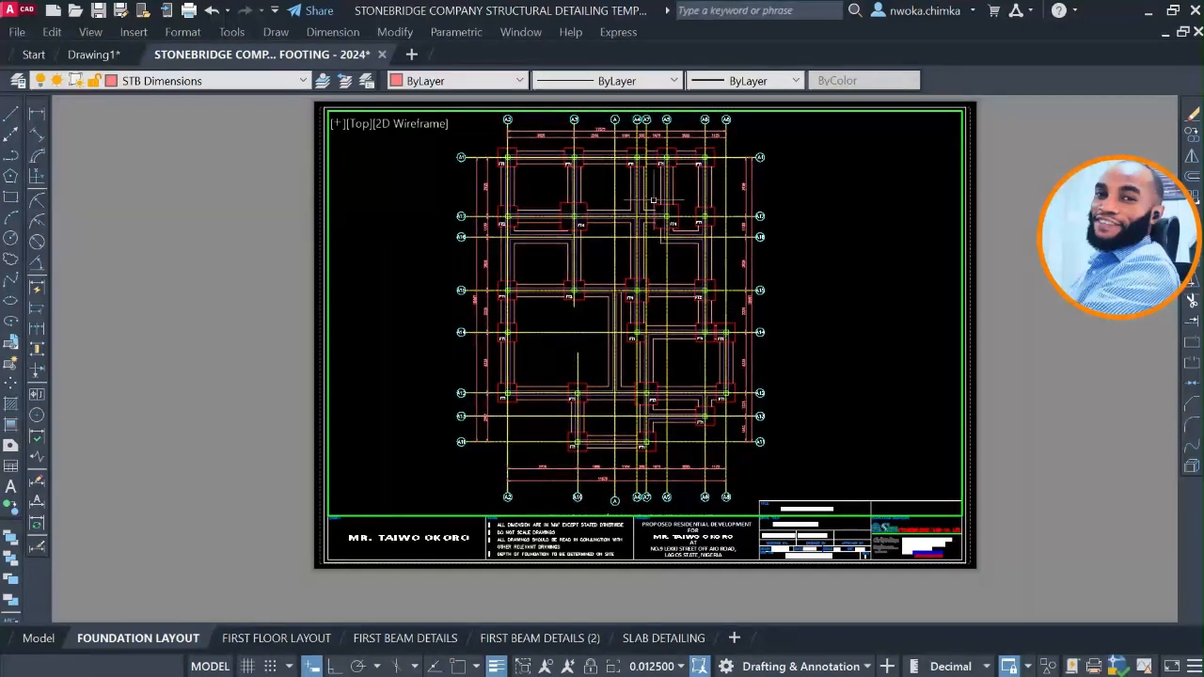
pyautogui.doubleClick(1001, 239)
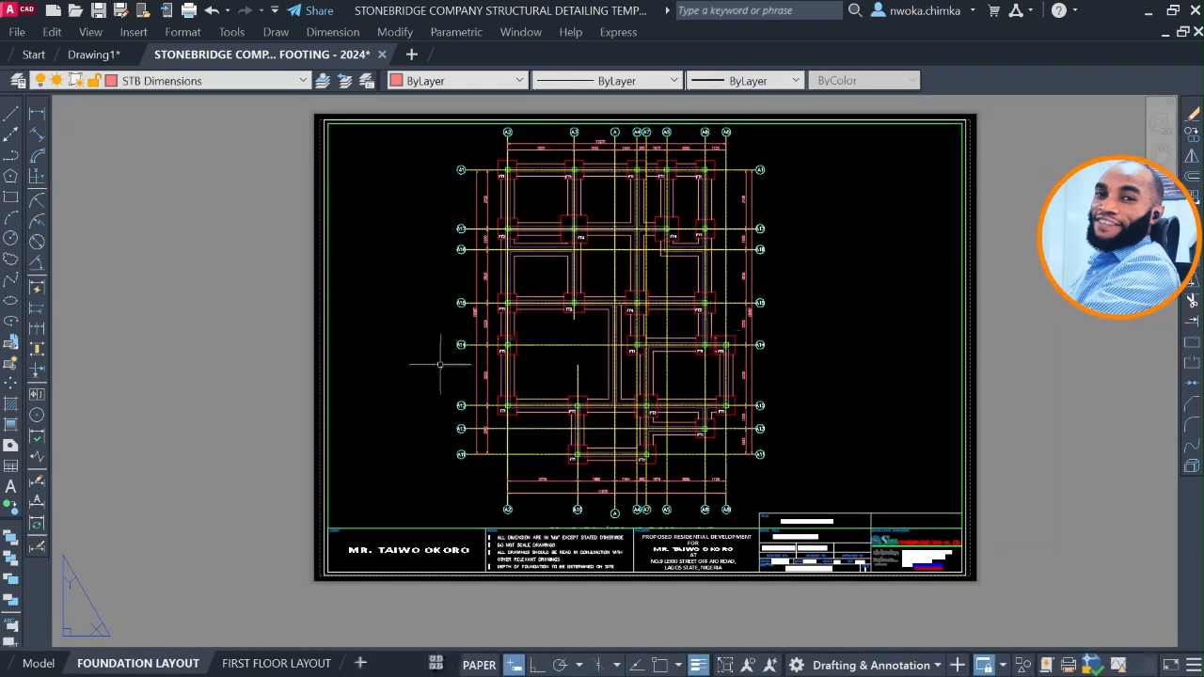
# Examine the foundation plan's lower end and title against the title block on the sheet and in model space.
pyautogui.scroll(6, 687, 366)
pyautogui.scroll(-4, 560, 340)
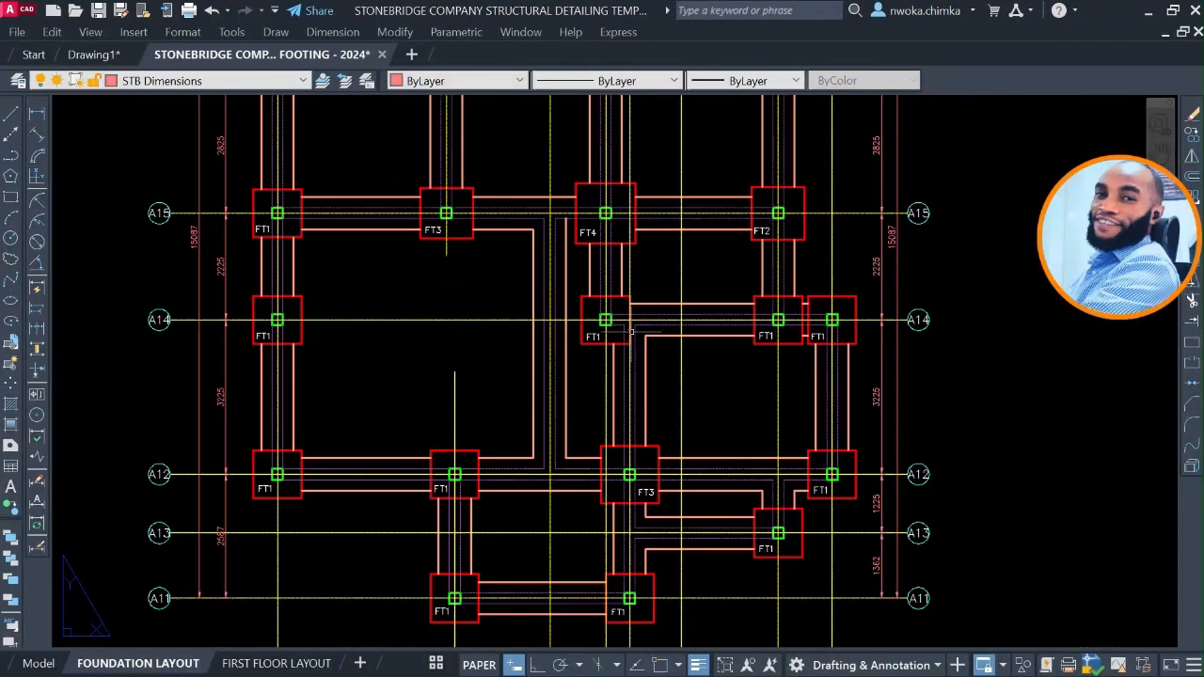
pyautogui.scroll(-2, 559, 340)
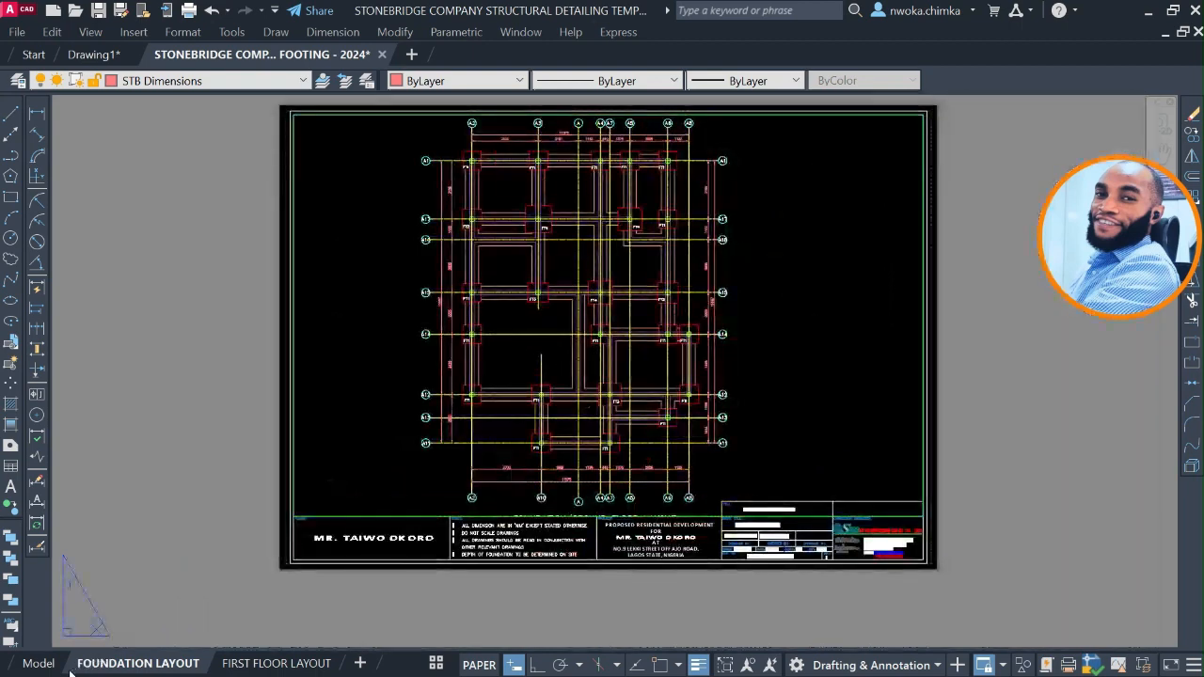
pyautogui.click(40, 663)
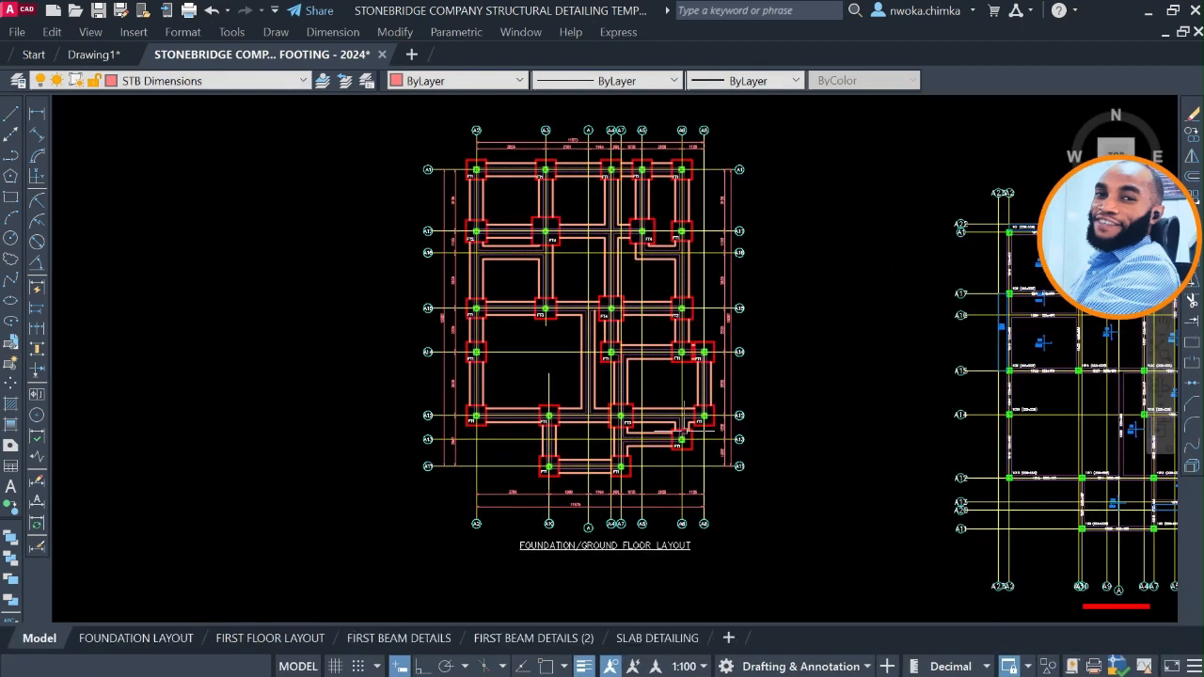
pyautogui.scroll(2, 618, 563)
pyautogui.scroll(2, 614, 527)
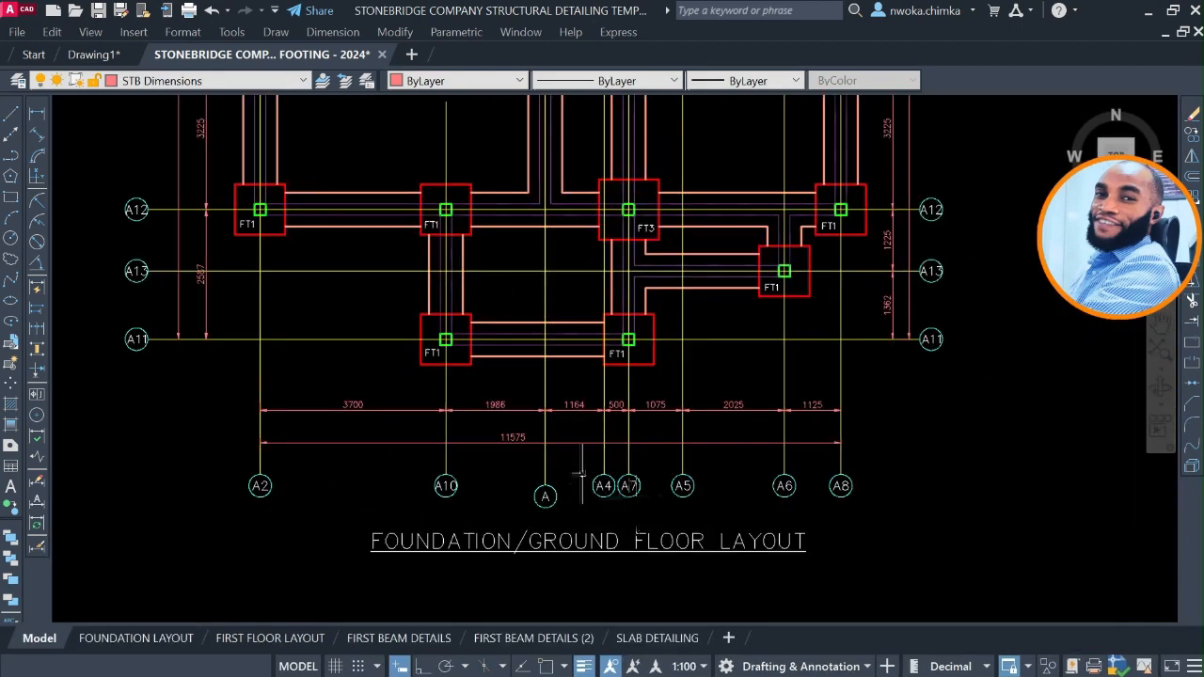
pyautogui.scroll(2, 593, 543)
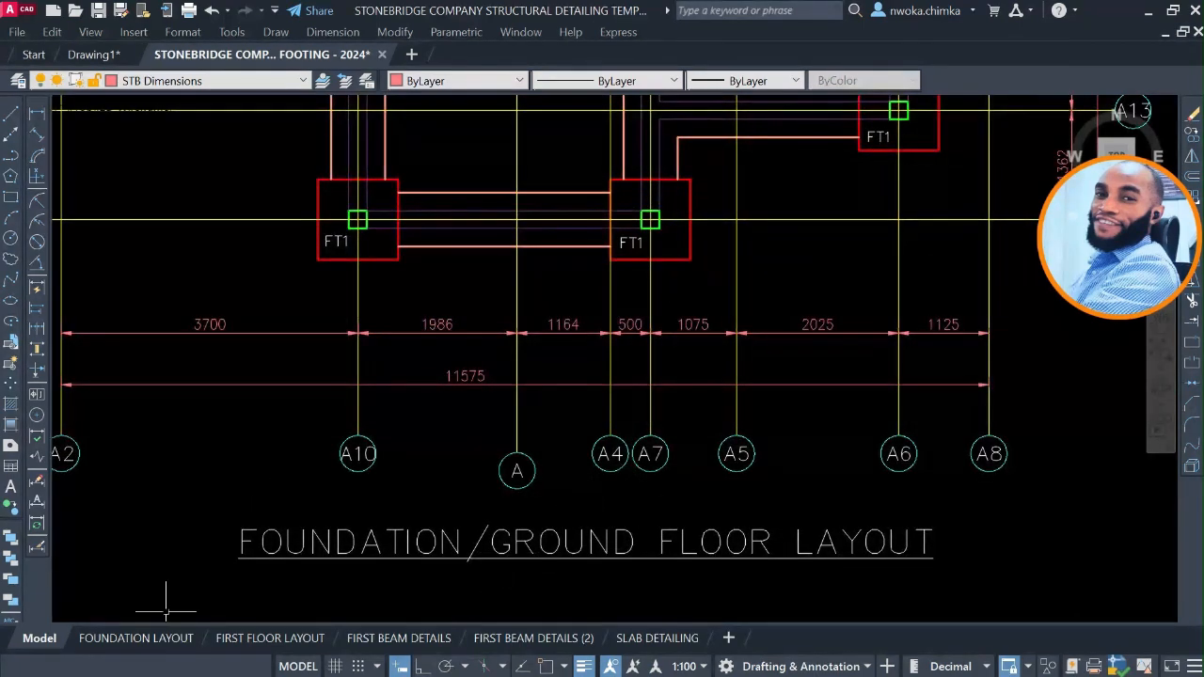
pyautogui.click(155, 640)
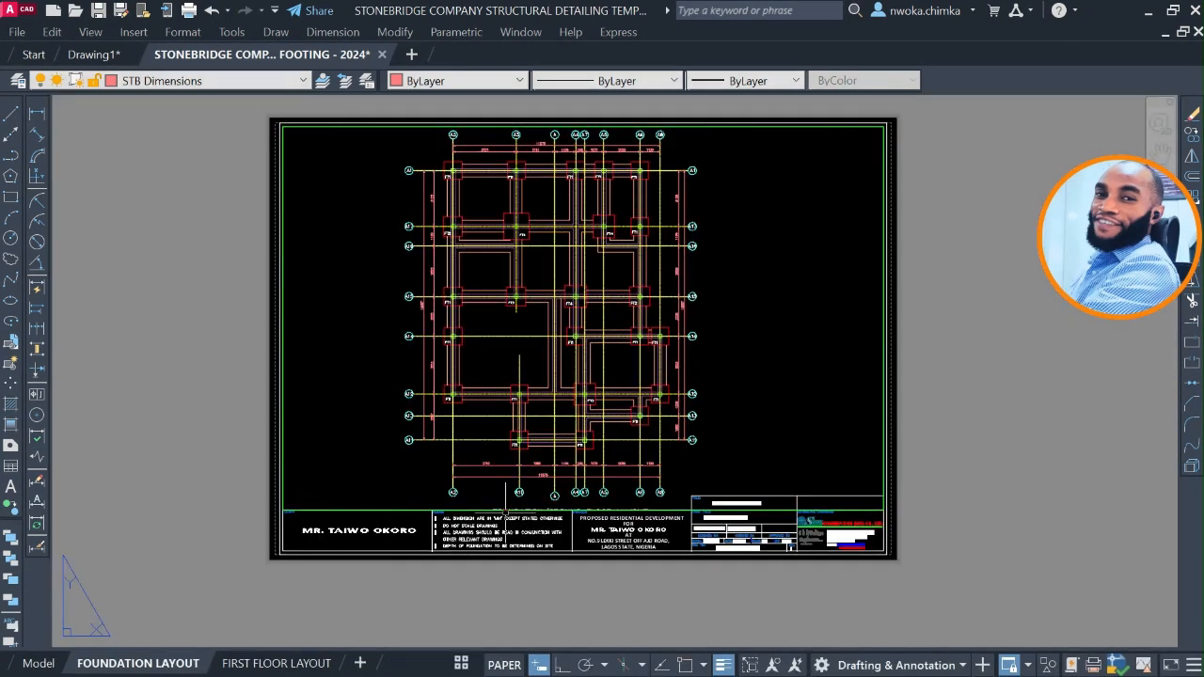
pyautogui.scroll(6, 559, 510)
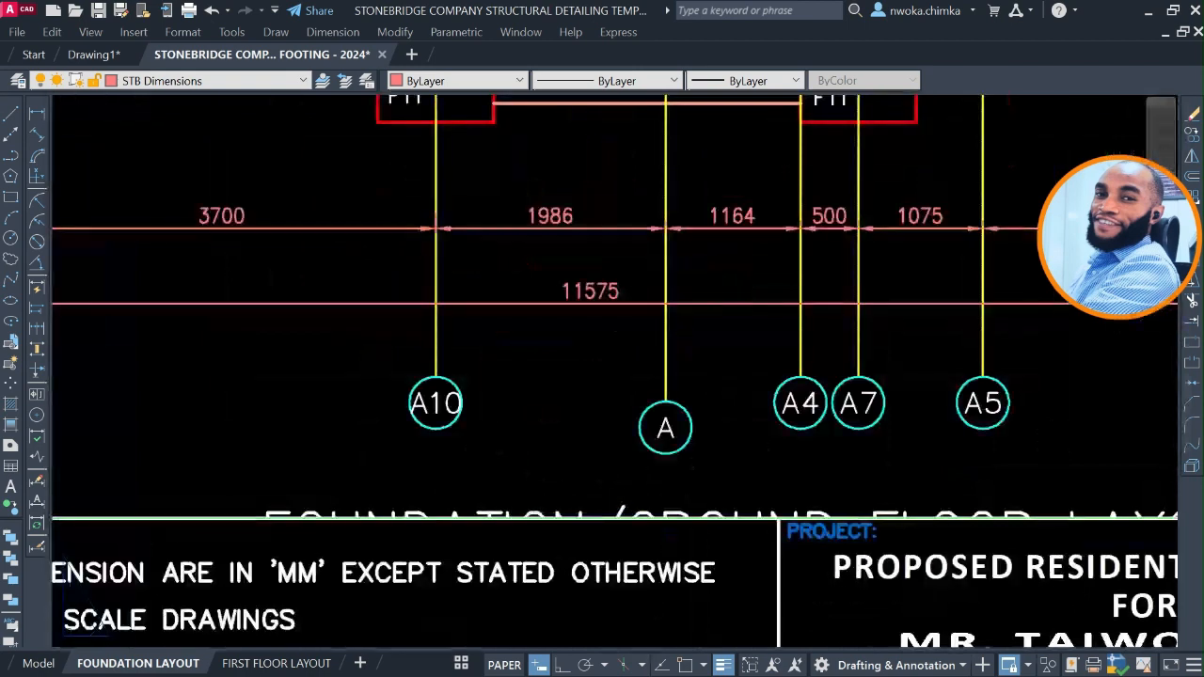
pyautogui.scroll(-4, 562, 514)
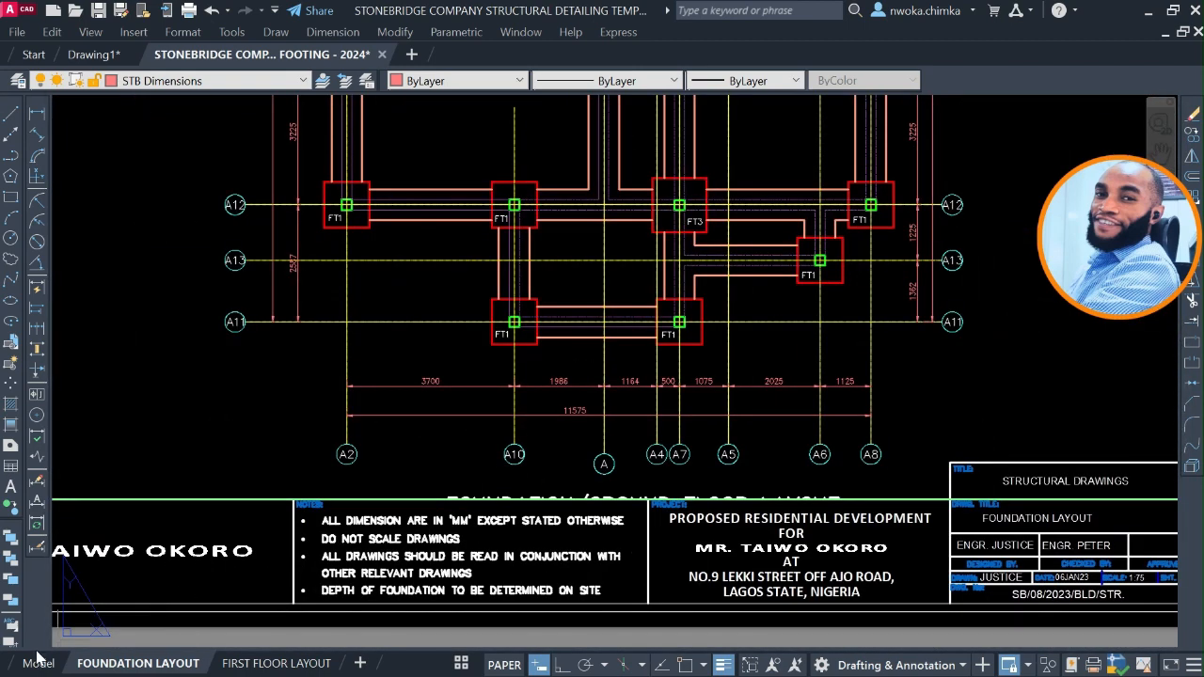
# Move the FOUNDATION/GROUND FLOOR LAYOUT title up towards the axis bubbles in model space and check its fit on the FOUNDATION LAYOUT sheet.
pyautogui.click(37, 663)
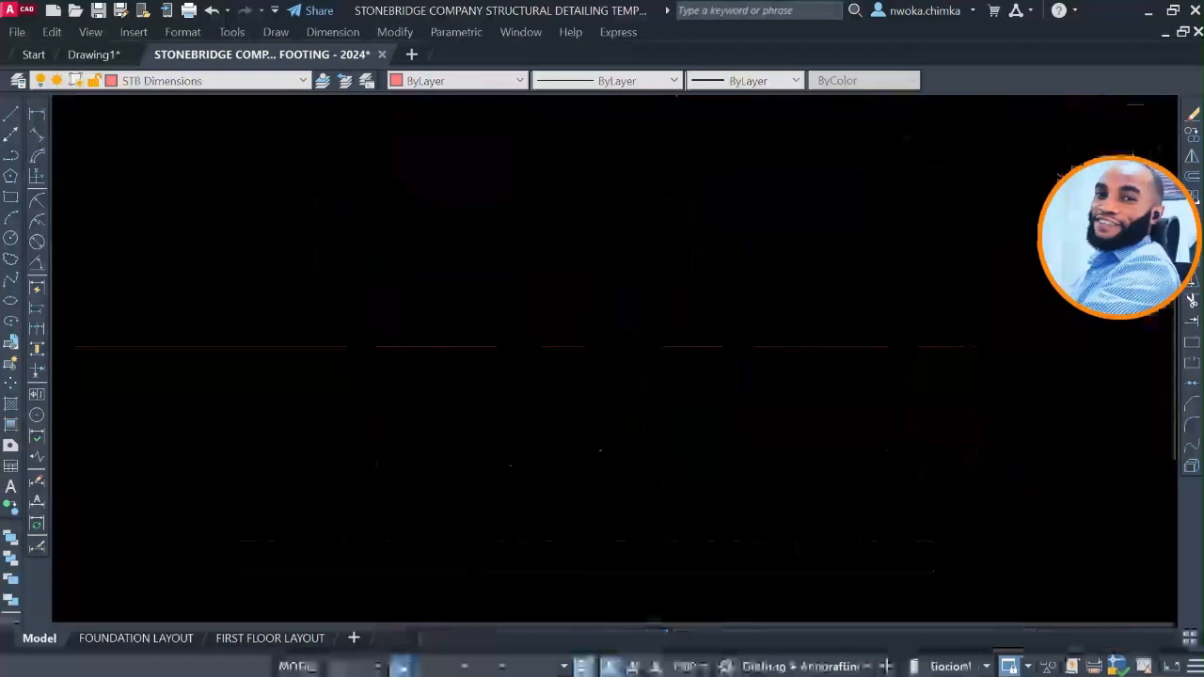
pyautogui.scroll(-2, 704, 414)
pyautogui.click(684, 509)
pyautogui.click(646, 481)
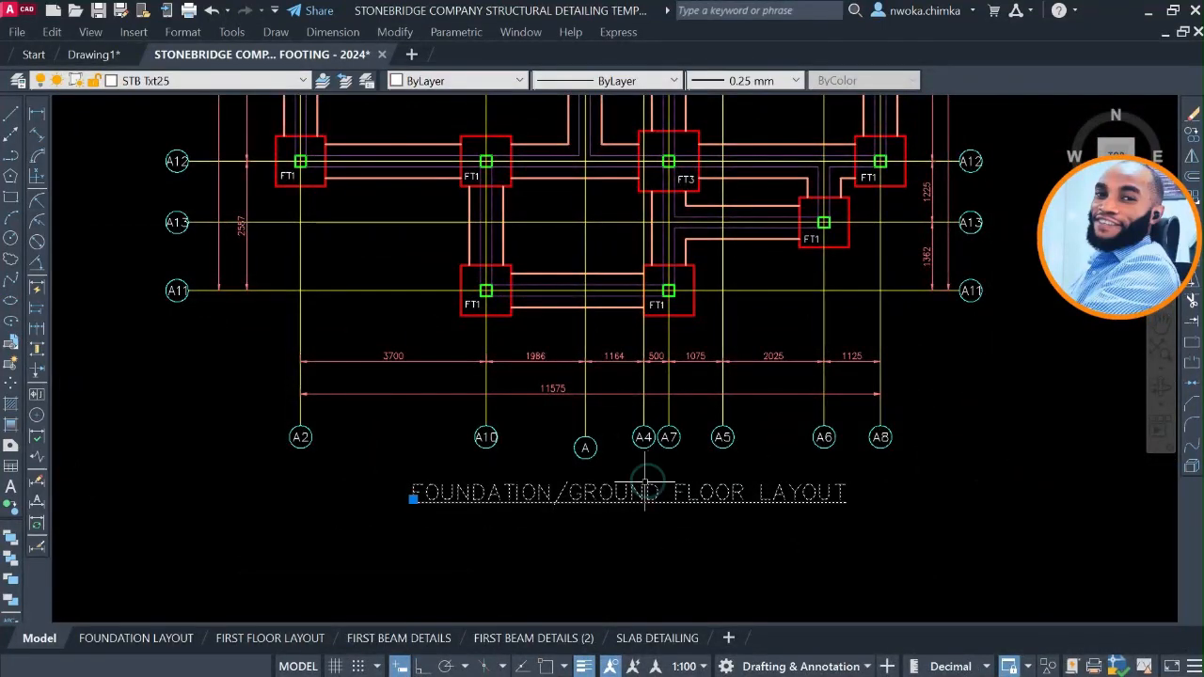
pyautogui.write('m')
pyautogui.press('Return')
pyautogui.click(643, 553)
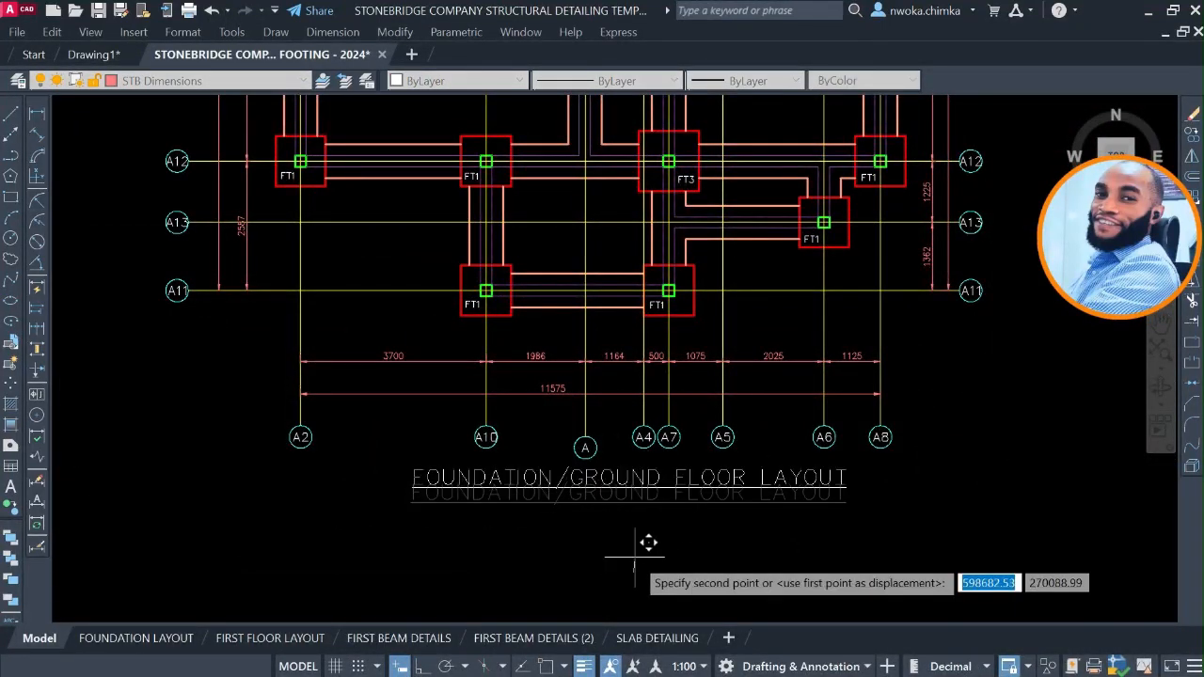
pyautogui.click(634, 557)
pyautogui.click(161, 638)
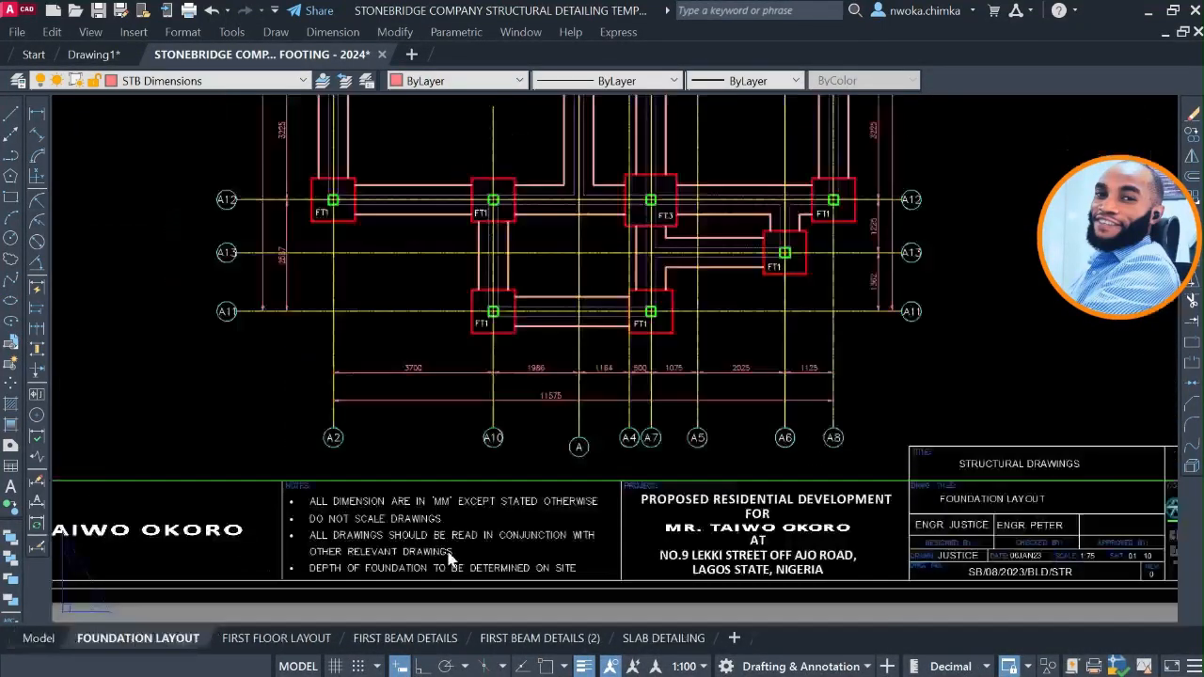
pyautogui.scroll(2, 536, 508)
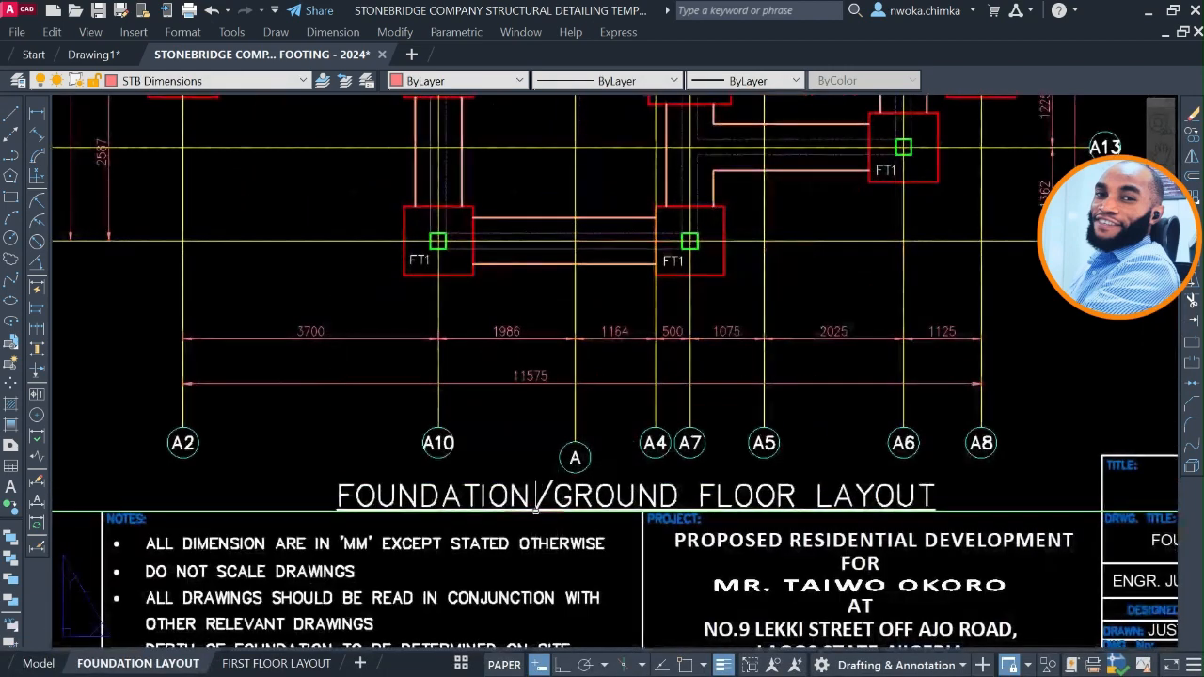
pyautogui.click(39, 664)
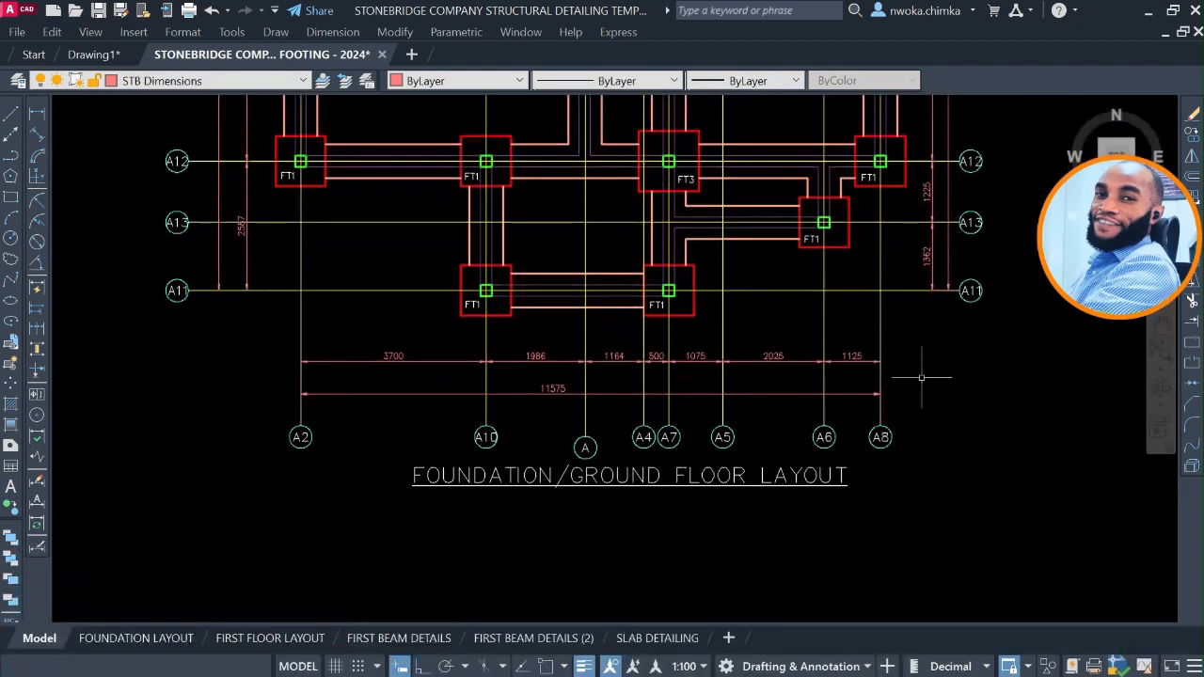
# Move the lower axis bubbles and FOUNDATION/GROUND FLOOR LAYOUT title up towards the plan in model space and check the FOUNDATION LAYOUT sheet.
pyautogui.click(911, 411)
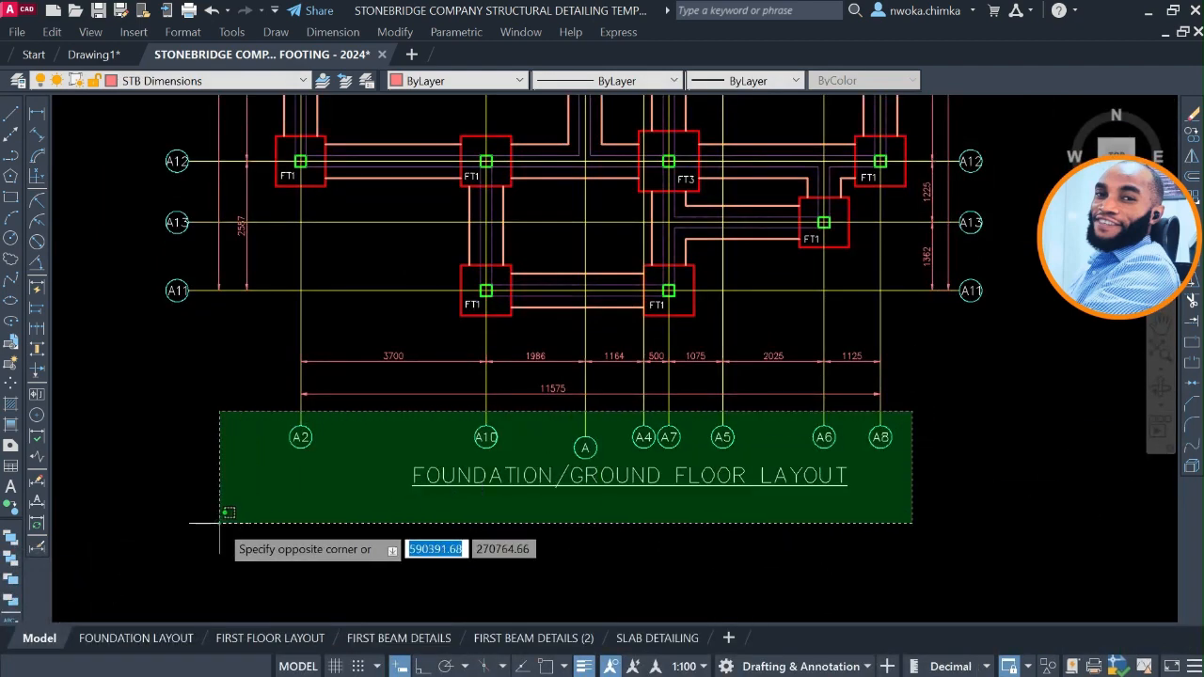
pyautogui.click(221, 514)
pyautogui.write('m')
pyautogui.press('space')
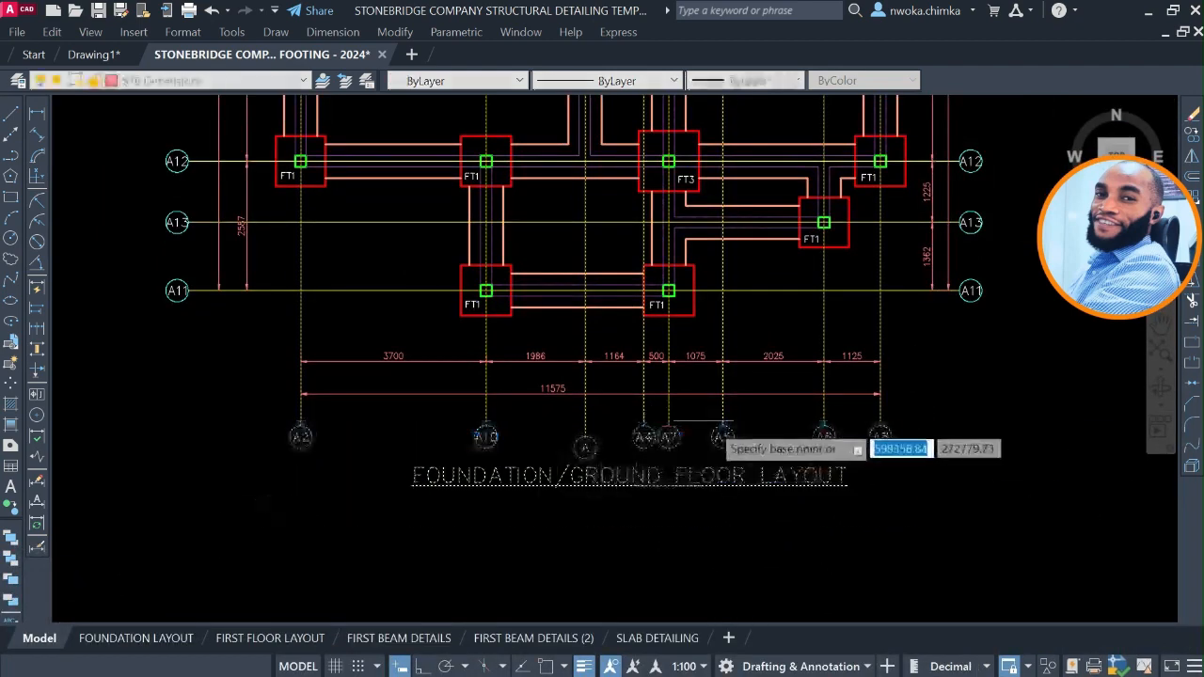
pyautogui.scroll(4, 748, 428)
pyautogui.scroll(-2, 778, 425)
pyautogui.click(784, 439)
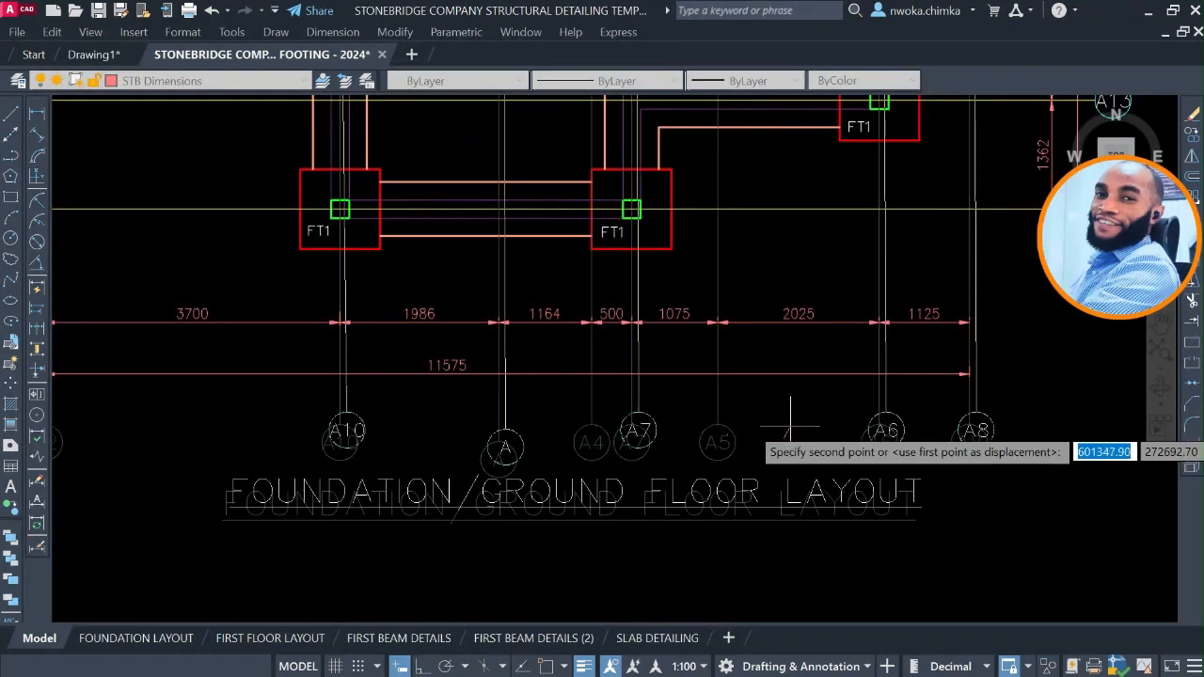
pyautogui.press('Escape')
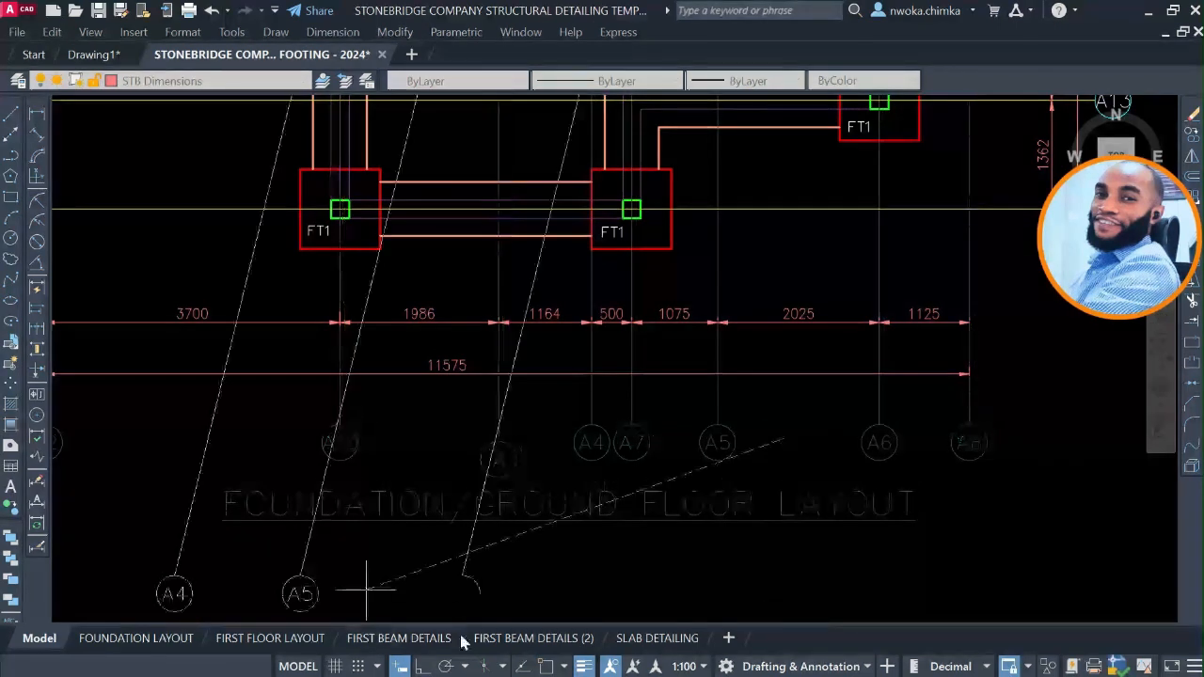
pyautogui.scroll(-2, 753, 409)
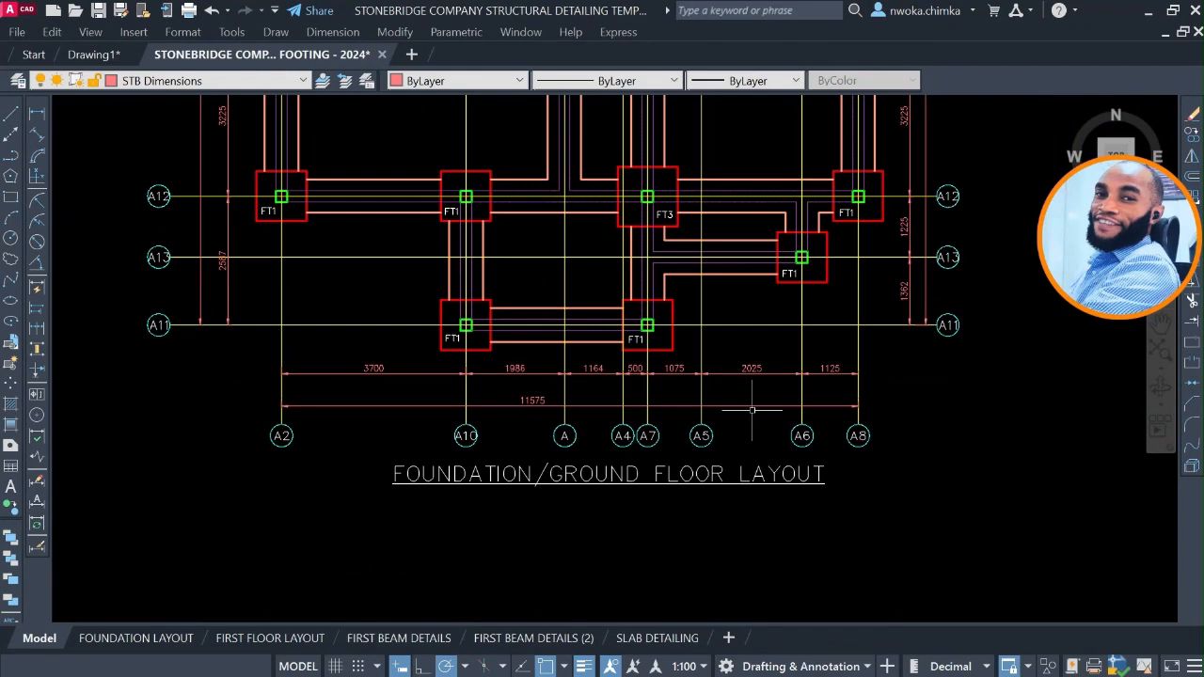
pyautogui.scroll(-3, 753, 425)
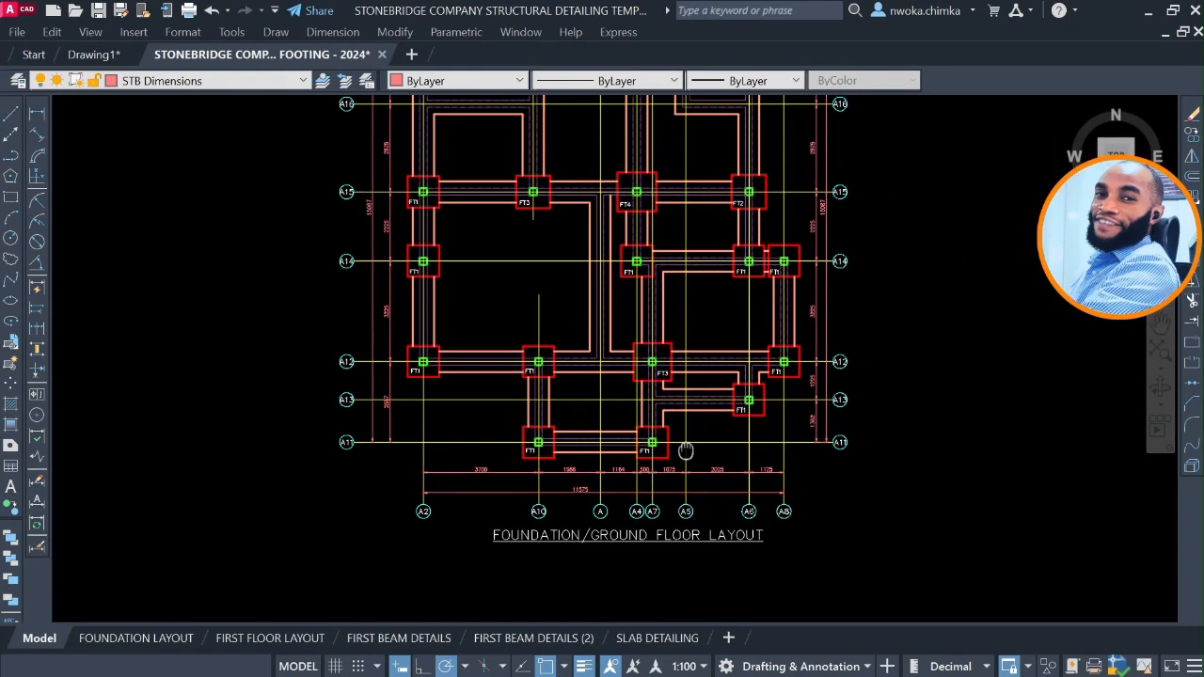
pyautogui.click(150, 639)
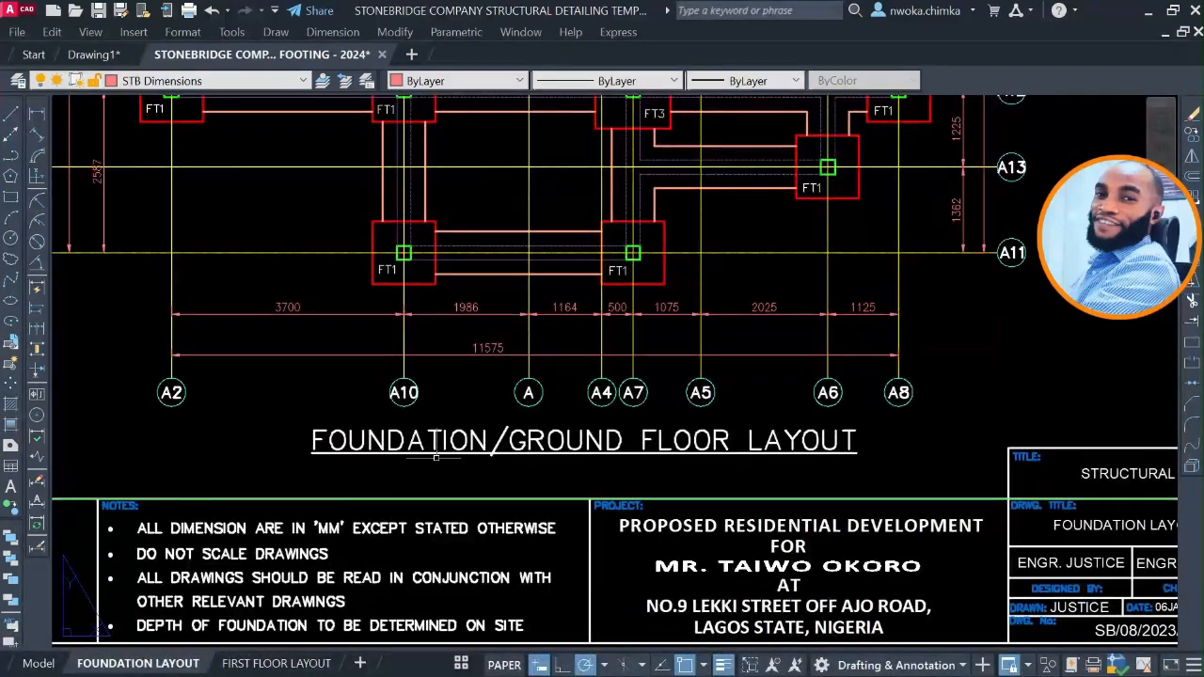
pyautogui.scroll(-3, 383, 450)
pyautogui.moveTo(508, 372); pyautogui.dragTo(515, 396, button='middle')
pyautogui.scroll(-2, 538, 306)
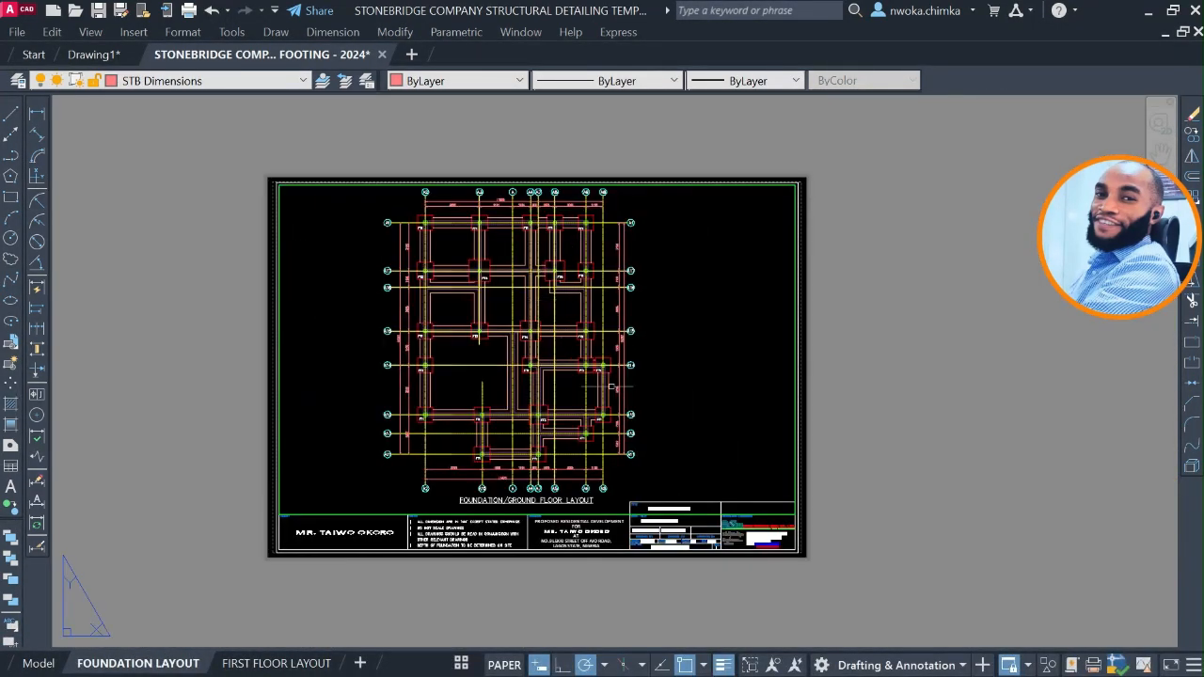
# Try a different engineer's name in the title block's DESIGNED BY field and restore the original name.
pyautogui.scroll(4, 679, 498)
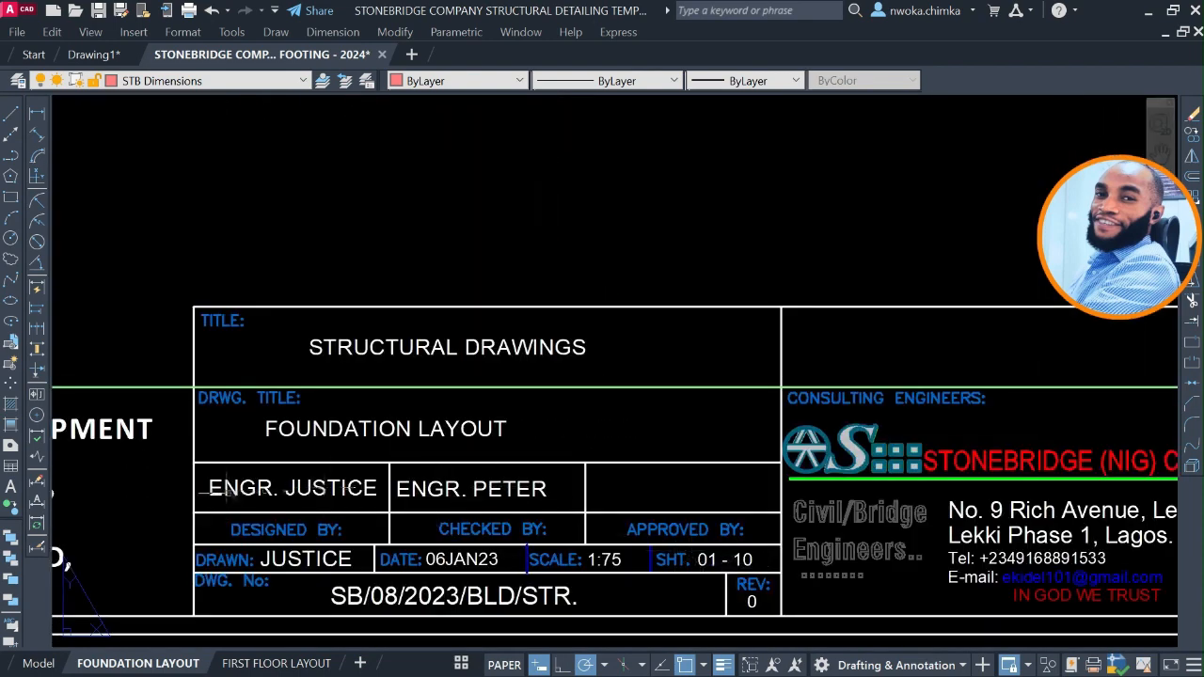
pyautogui.click(292, 487)
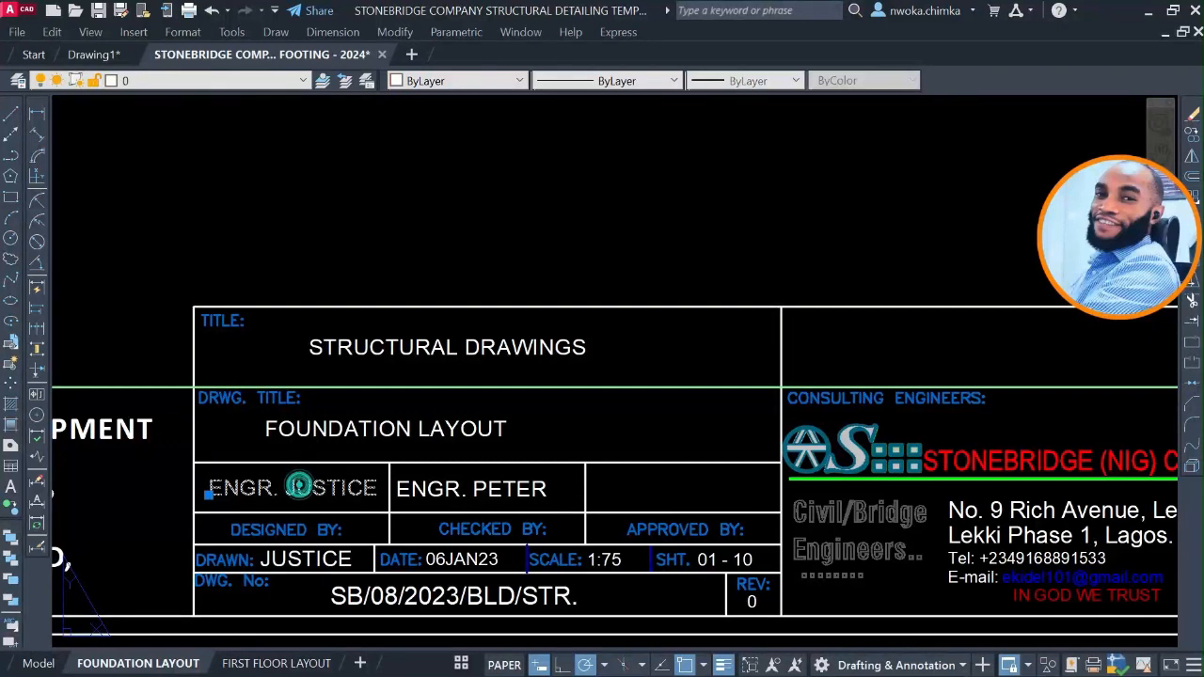
pyautogui.doubleClick(292, 487)
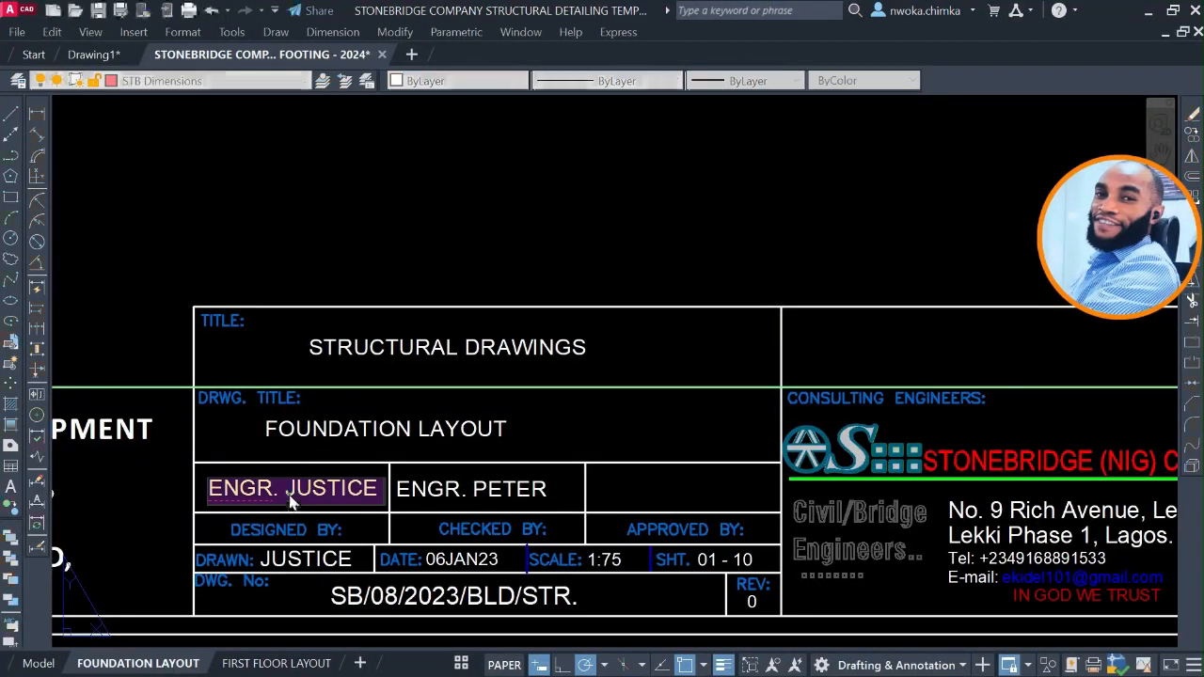
pyautogui.moveTo(284, 488); pyautogui.dragTo(395, 505)
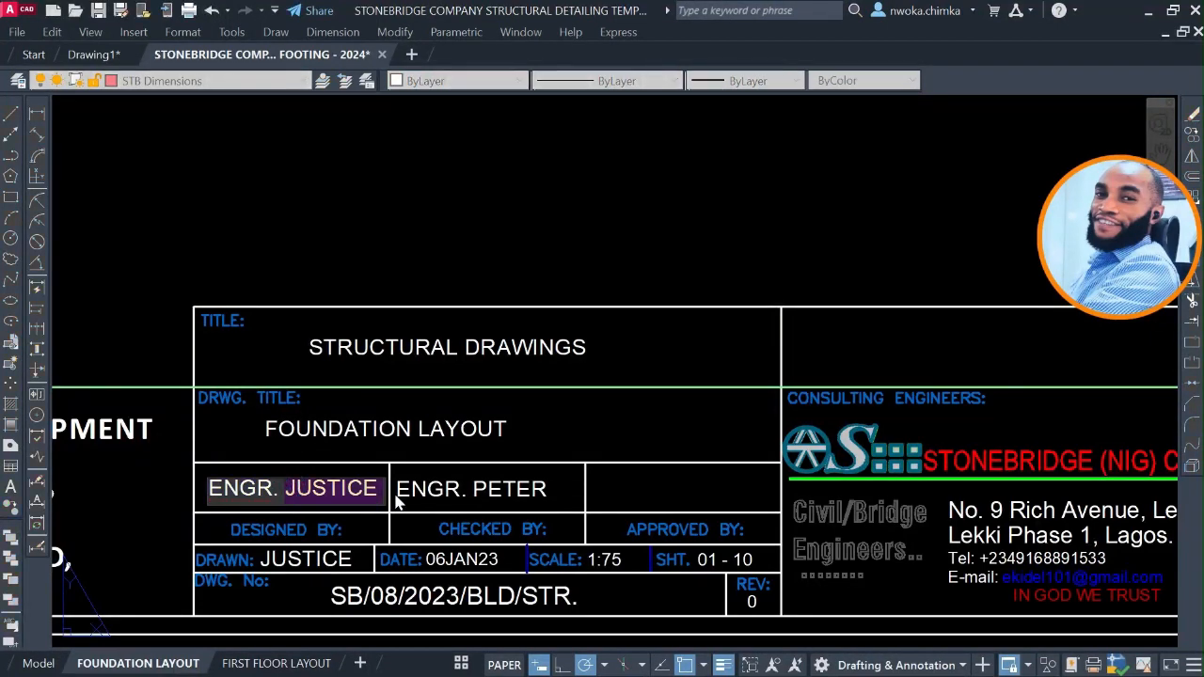
pyautogui.write('nwoak')
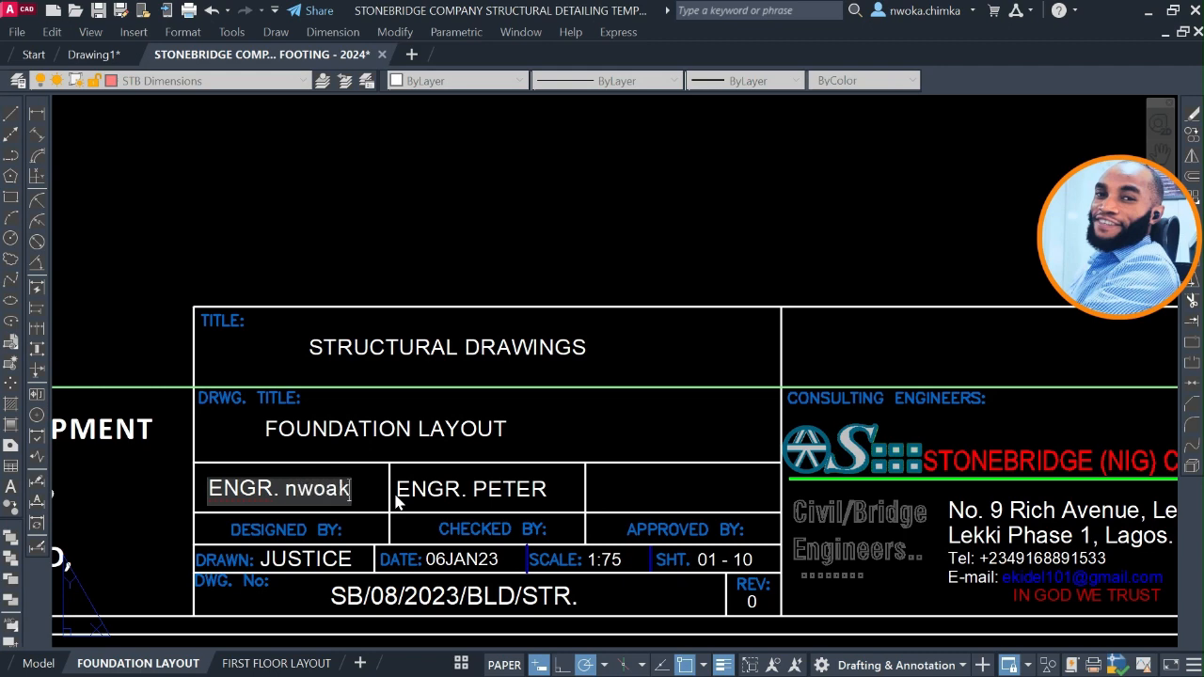
pyautogui.press('BackSpace')
pyautogui.press('BackSpace')
pyautogui.press('BackSpace')
pyautogui.press('BackSpace')
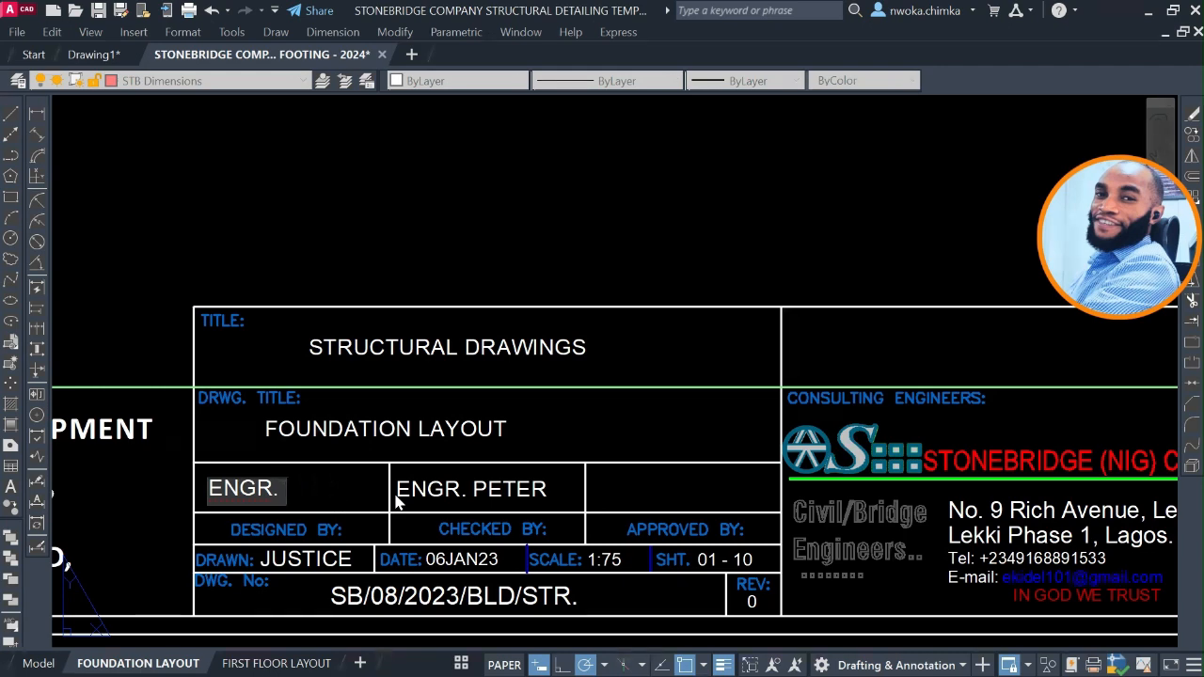
pyautogui.write('JUSTI')
pyautogui.press('BackSpace')
pyautogui.write('T')
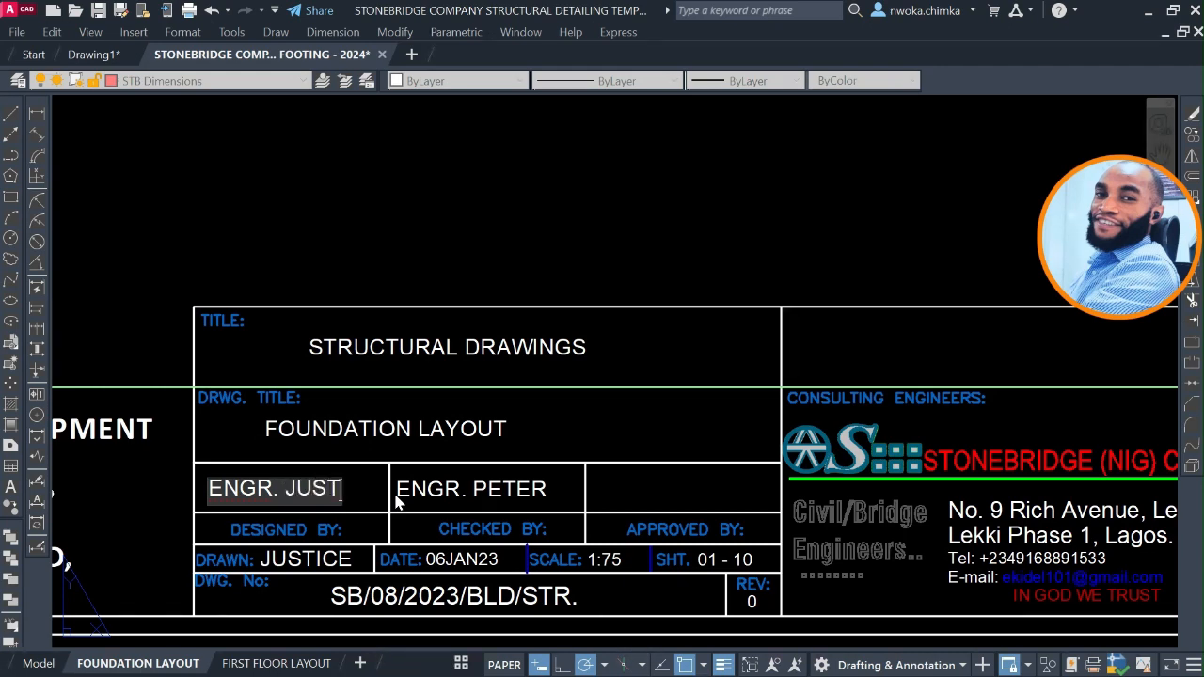
pyautogui.write('ICE')
# Try a different engineer's name in the title block's CHECKED BY field and restore the original name.
pyautogui.click(528, 487)
pyautogui.click(509, 487)
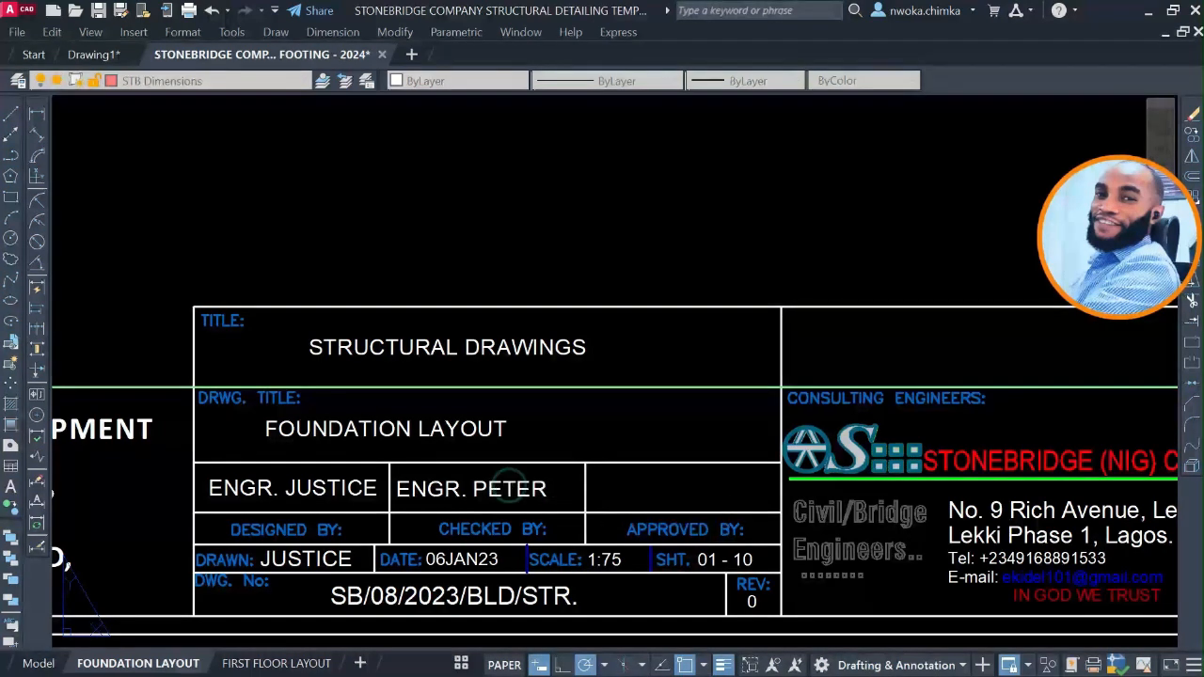
pyautogui.doubleClick(478, 489)
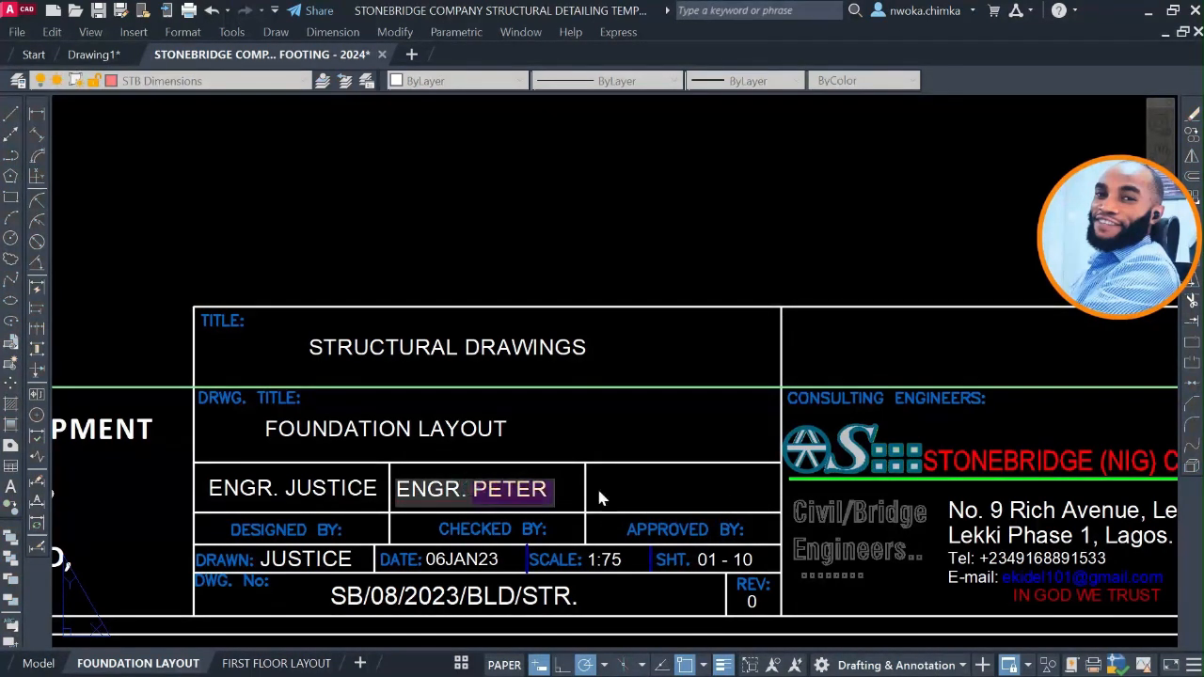
pyautogui.write('JOHN')
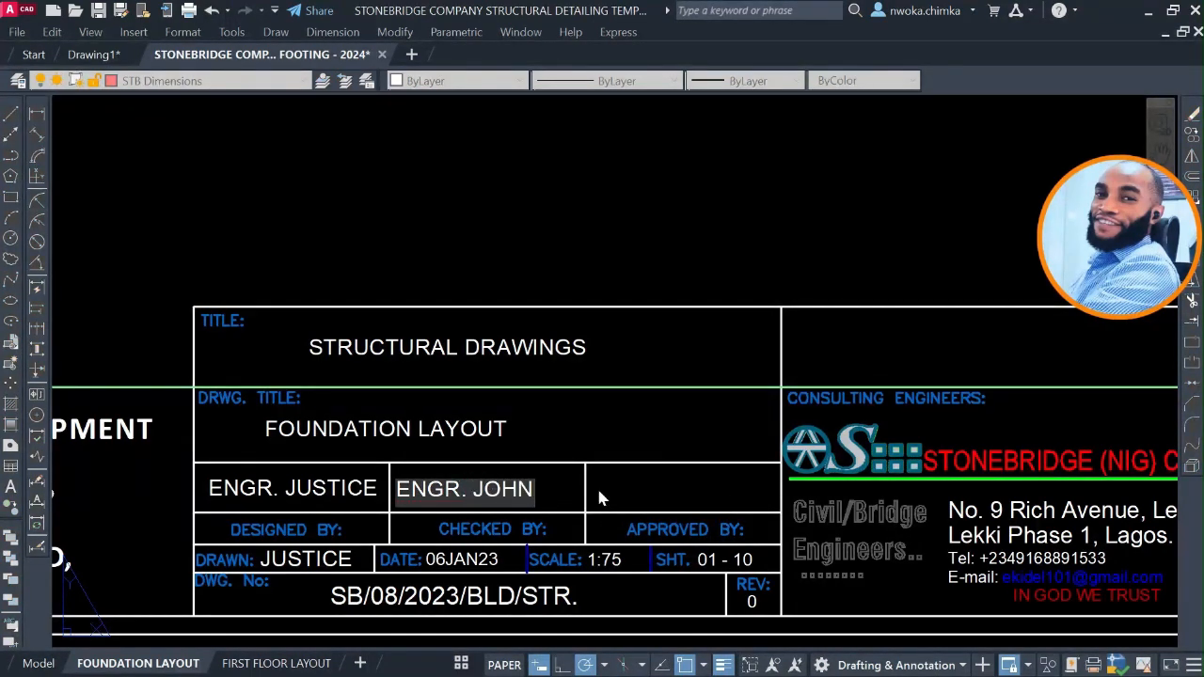
pyautogui.press('BackSpace')
pyautogui.press('BackSpace')
pyautogui.press('BackSpace')
pyautogui.press('BackSpace')
pyautogui.write('PETER')
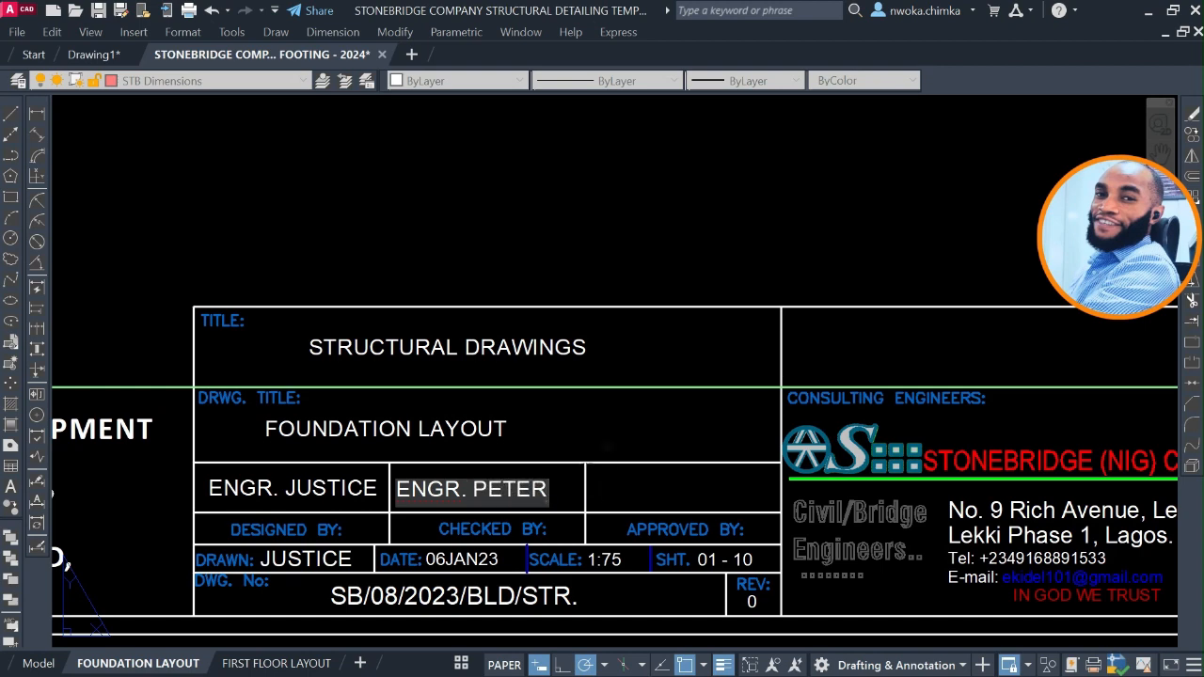
pyautogui.press('Return')
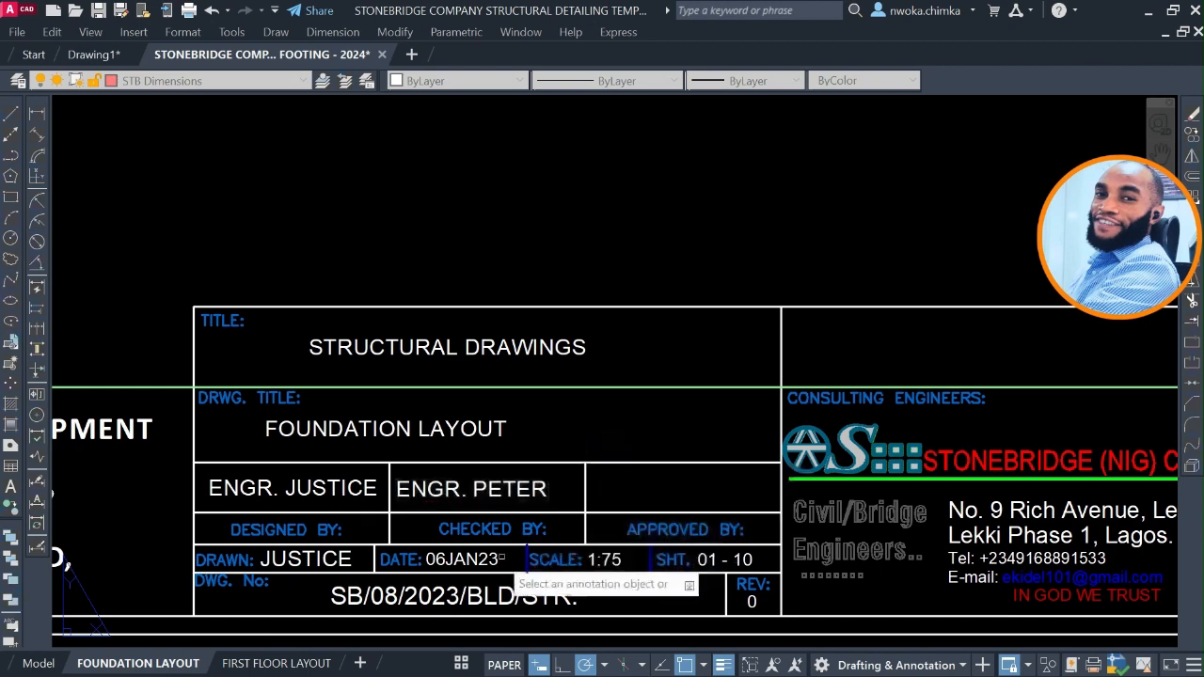
# Set the drawing date in the title block to 08AUG.23.
pyautogui.scroll(2, 486, 570)
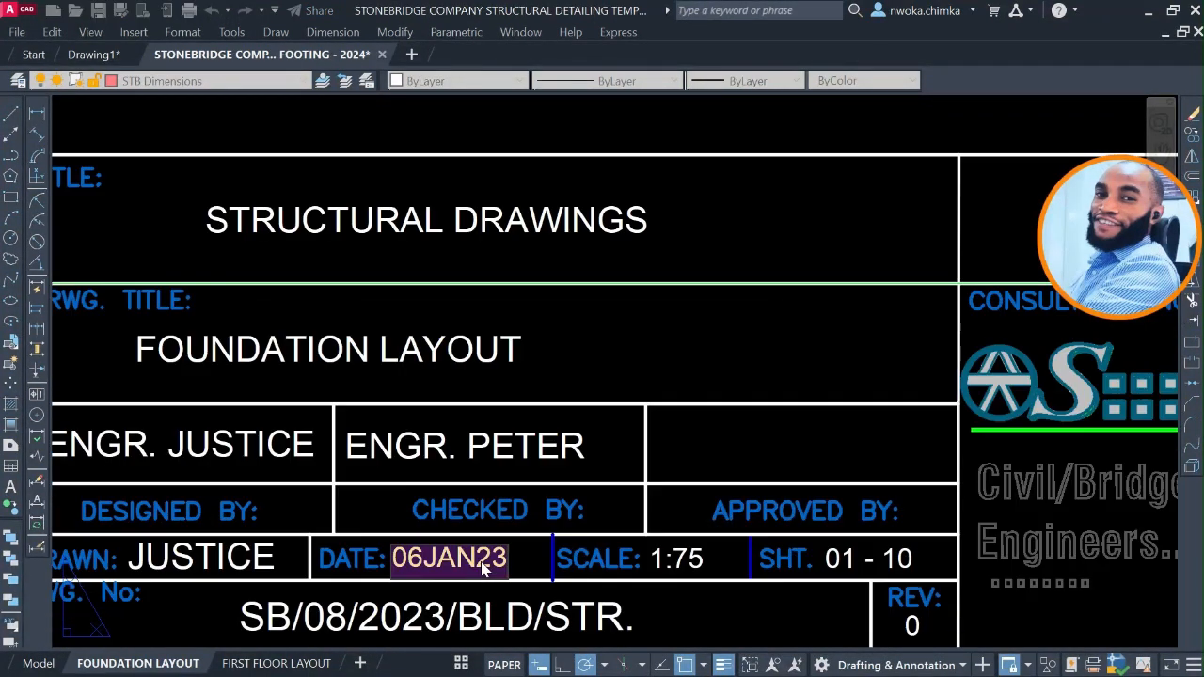
pyautogui.click(478, 568)
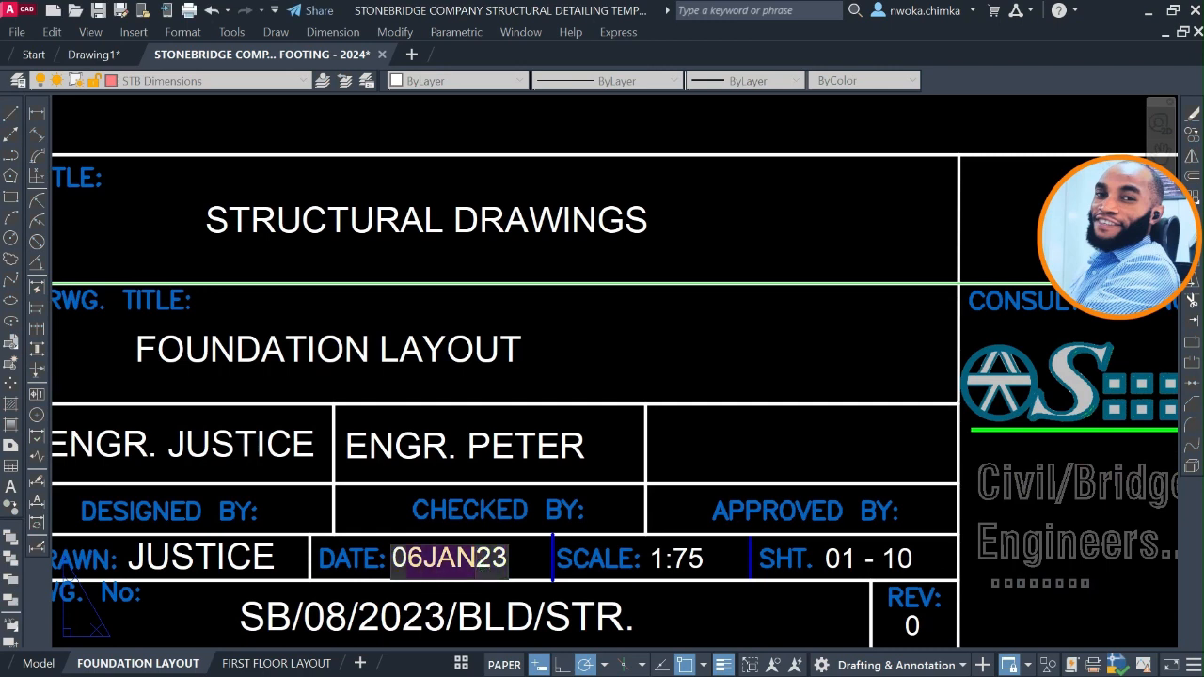
pyautogui.write('08')
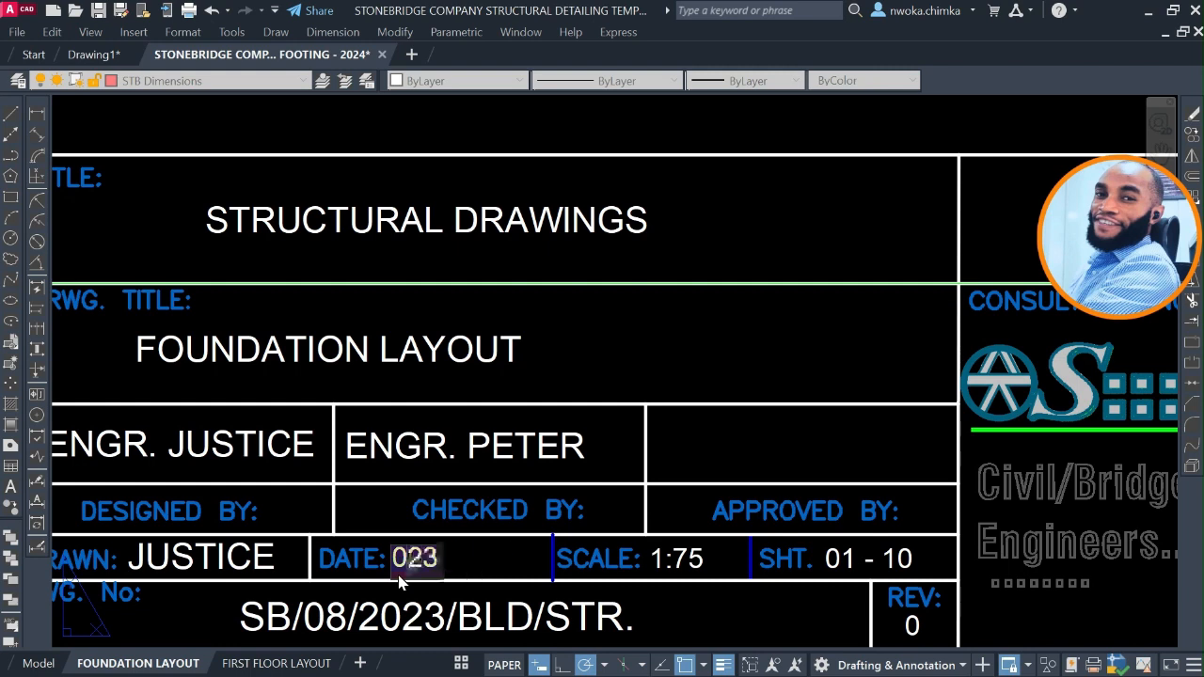
pyautogui.write('AG')
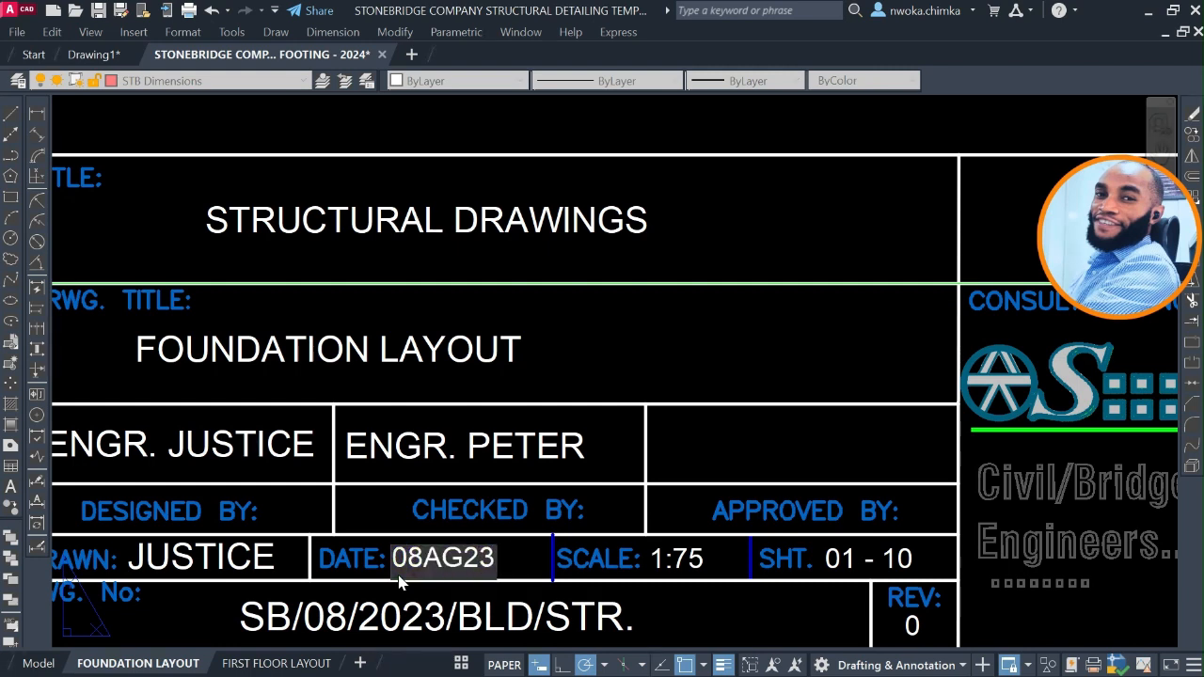
pyautogui.press('BackSpace')
pyautogui.write('UG')
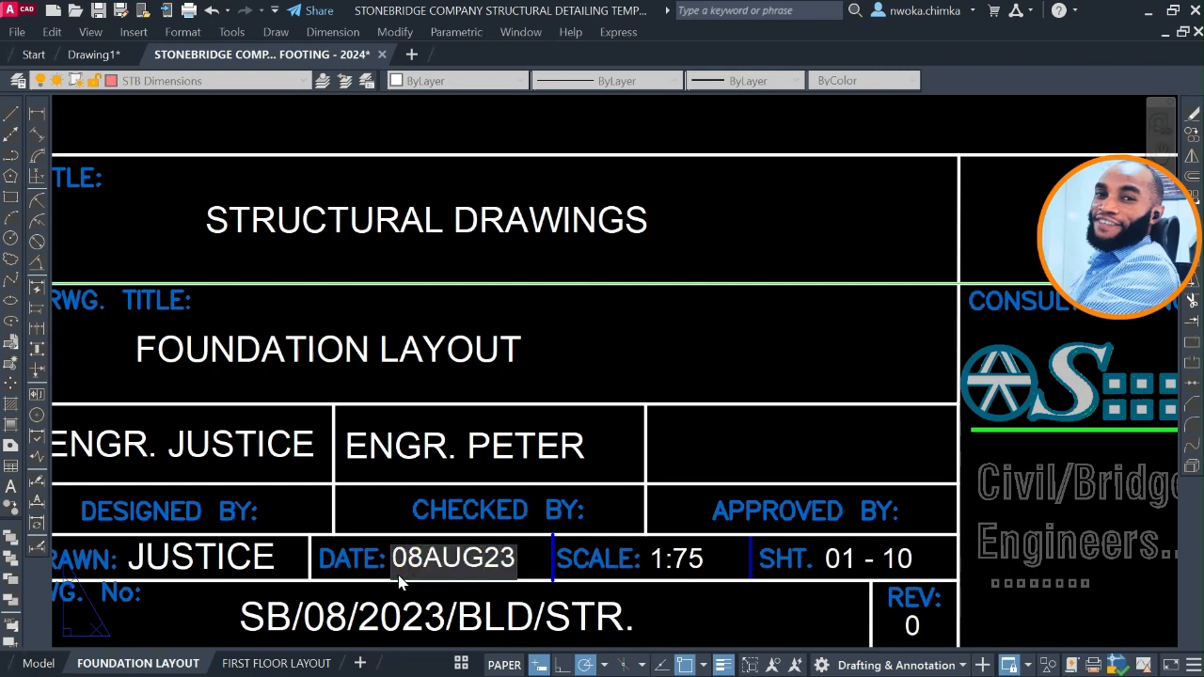
pyautogui.write('.')
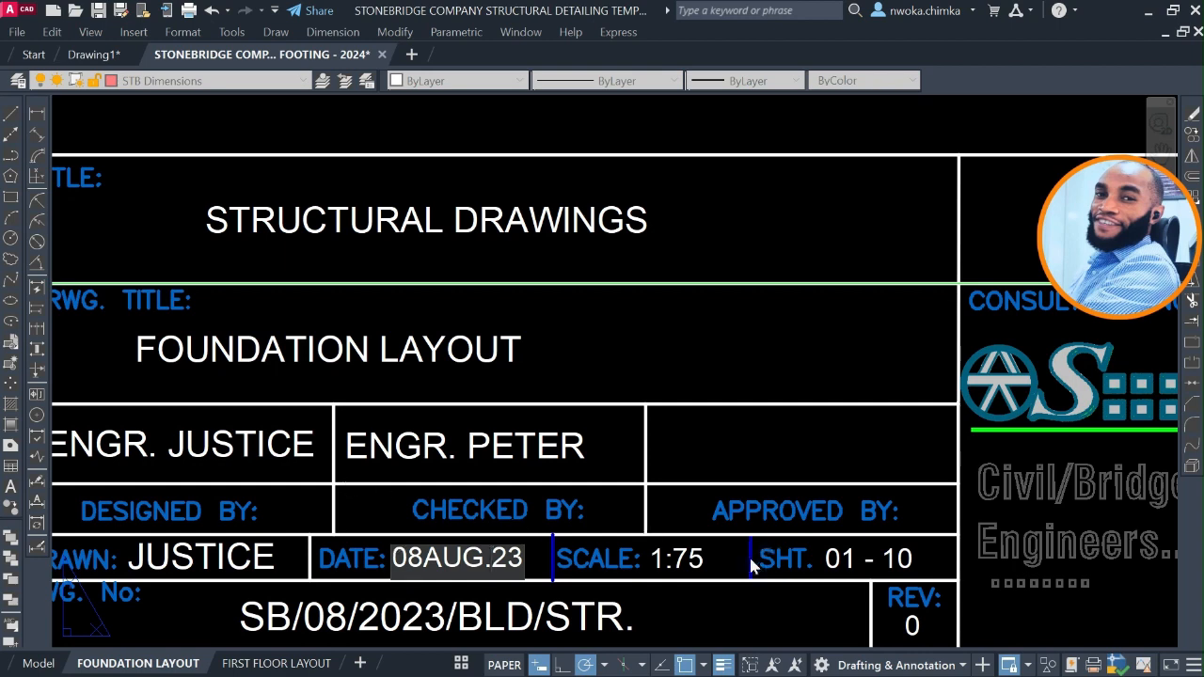
pyautogui.press('Return')
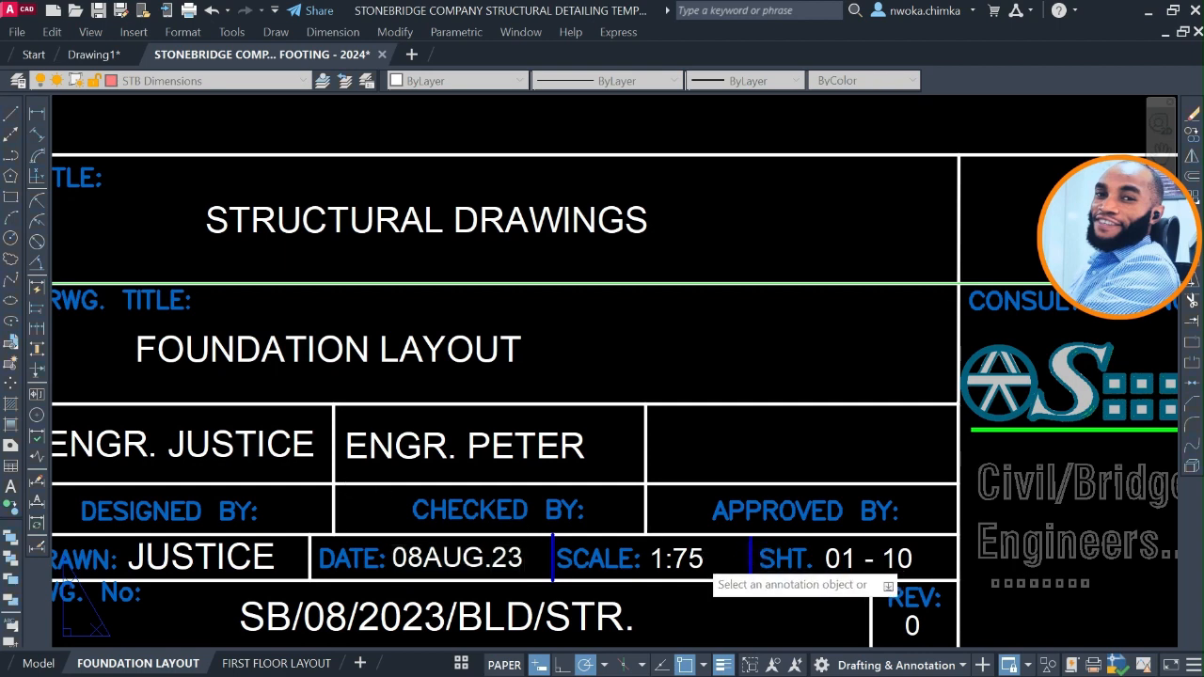
# Set the title block's scale entry to 1:80 and look over the drawing number text.
pyautogui.click(681, 561)
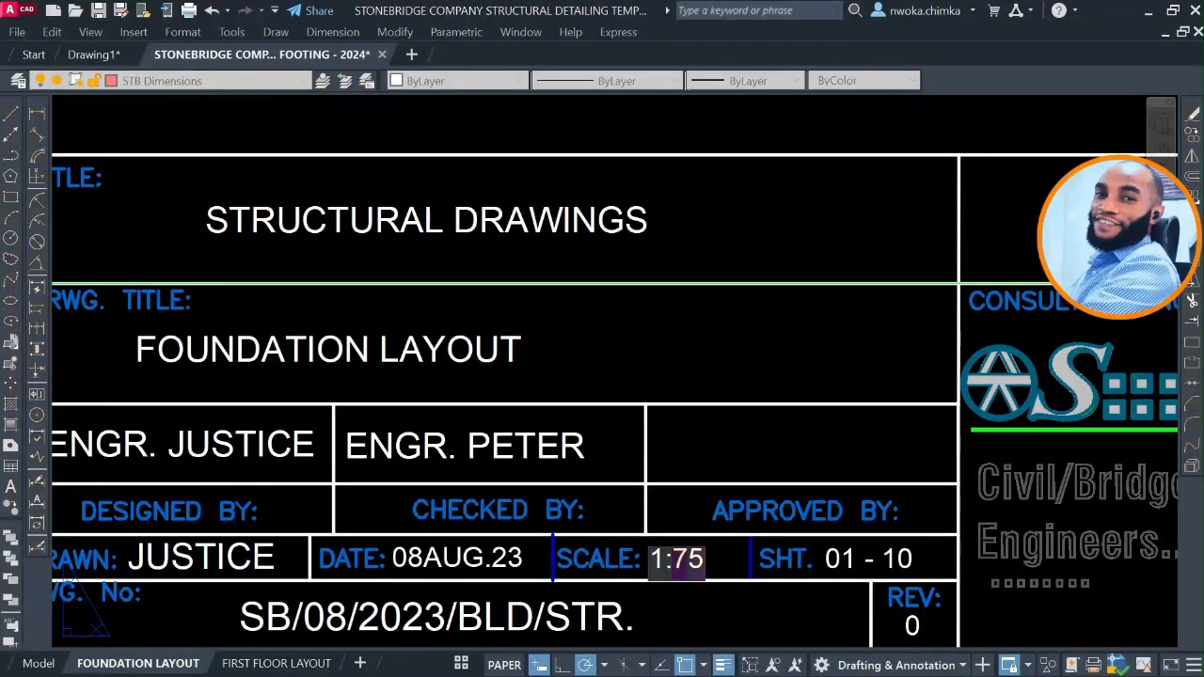
pyautogui.write('80')
pyautogui.press('Return')
pyautogui.scroll(-2, 847, 480)
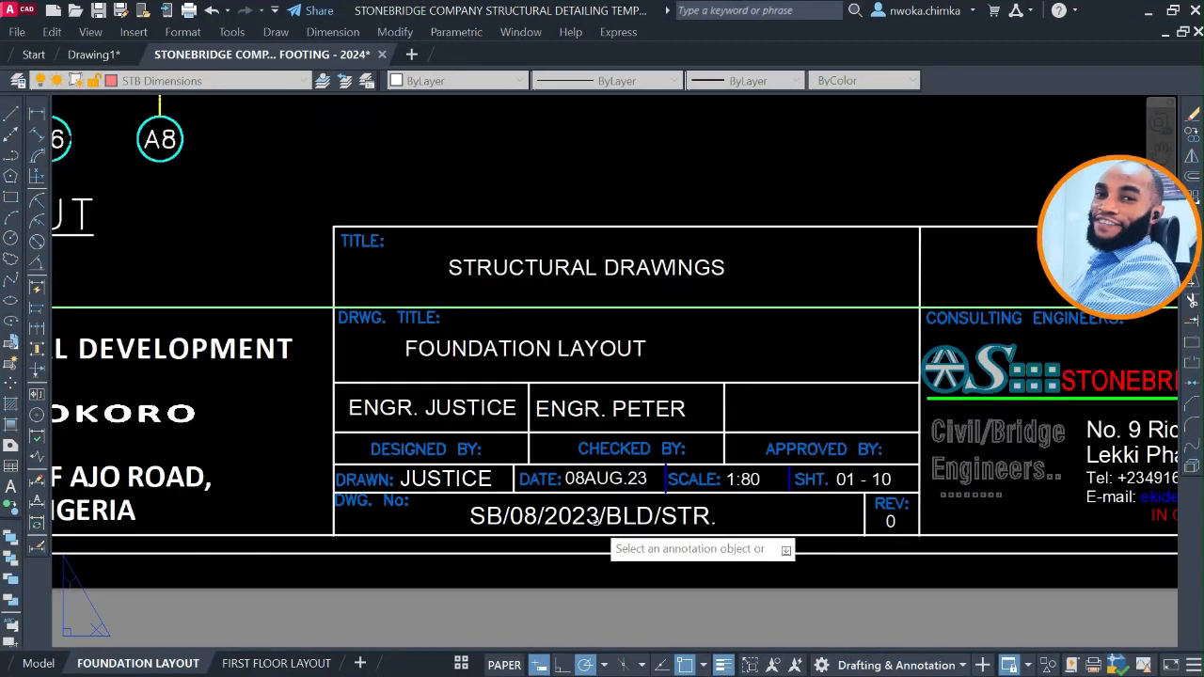
pyautogui.scroll(2, 602, 519)
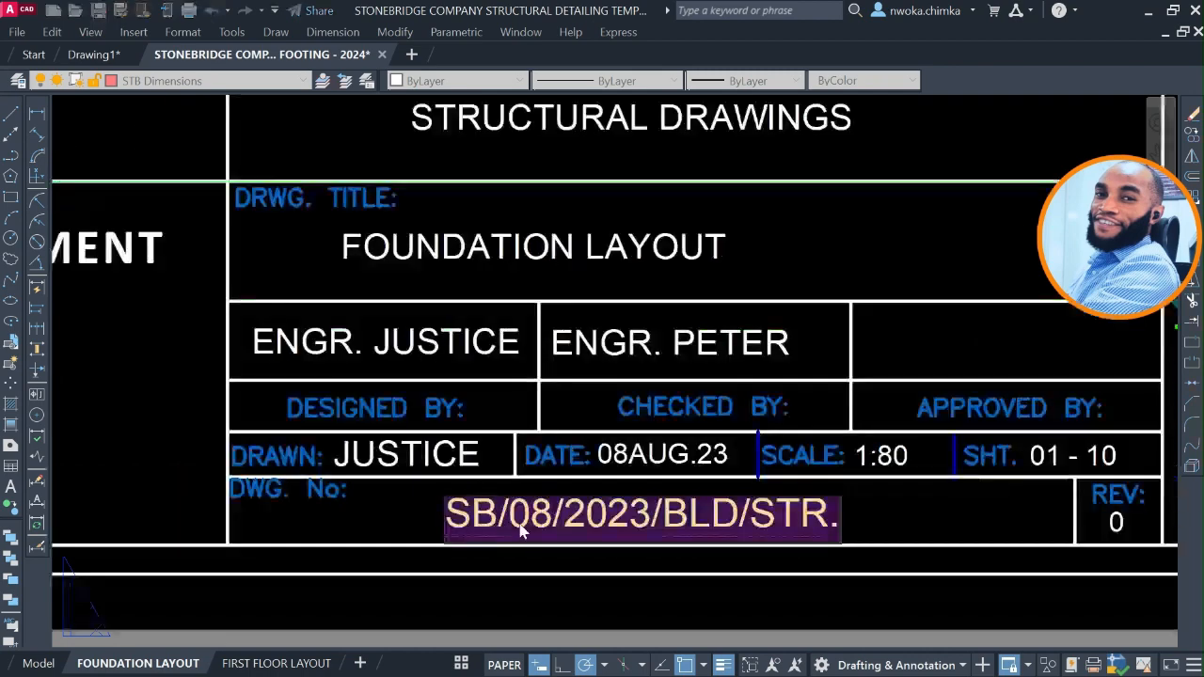
pyautogui.scroll(-3, 802, 395)
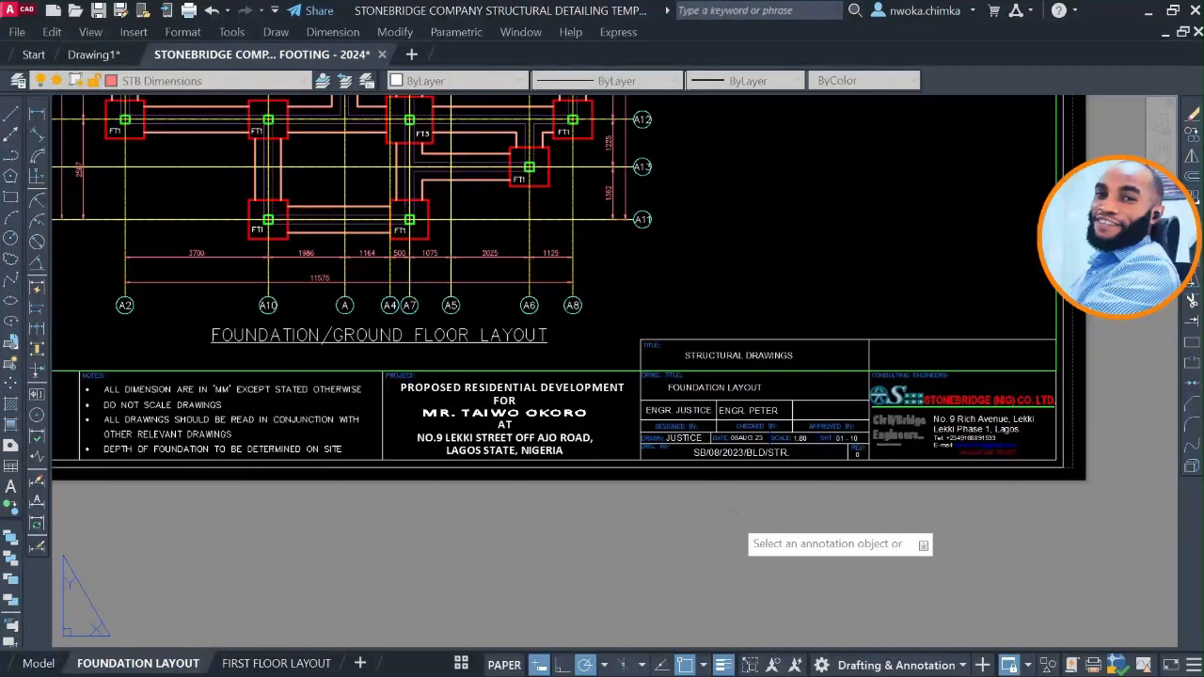
# Review the title block's PROJECT section and open its project description text for viewing.
pyautogui.scroll(4, 524, 393)
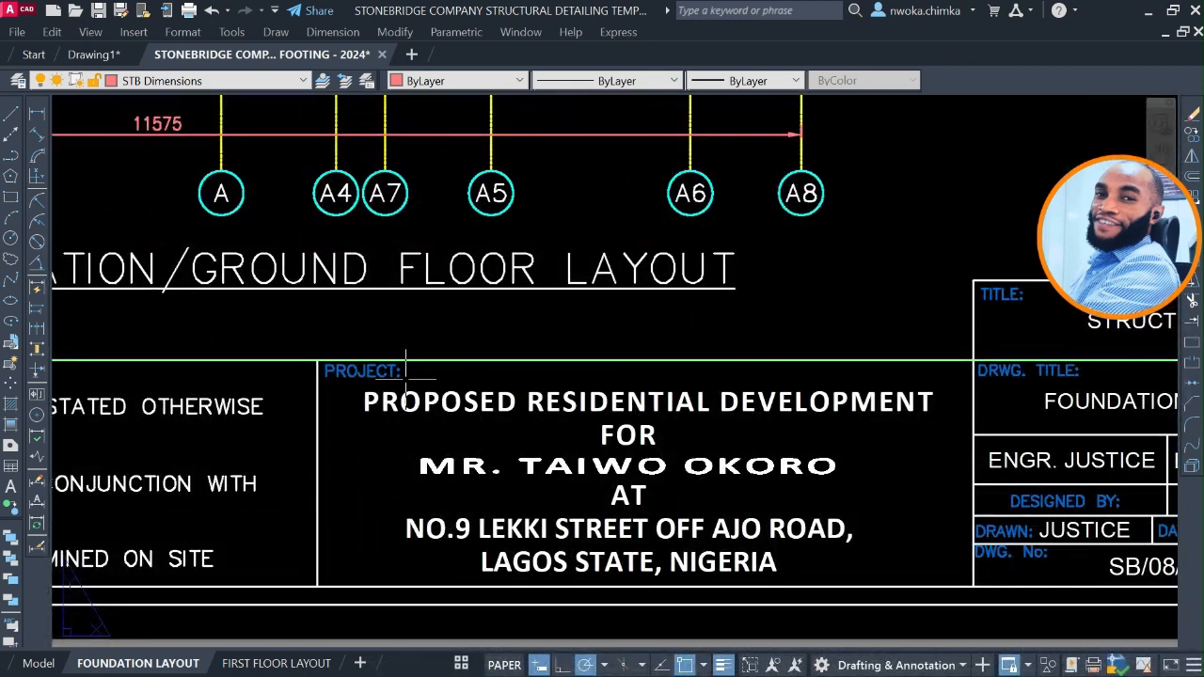
pyautogui.scroll(-2, 630, 466)
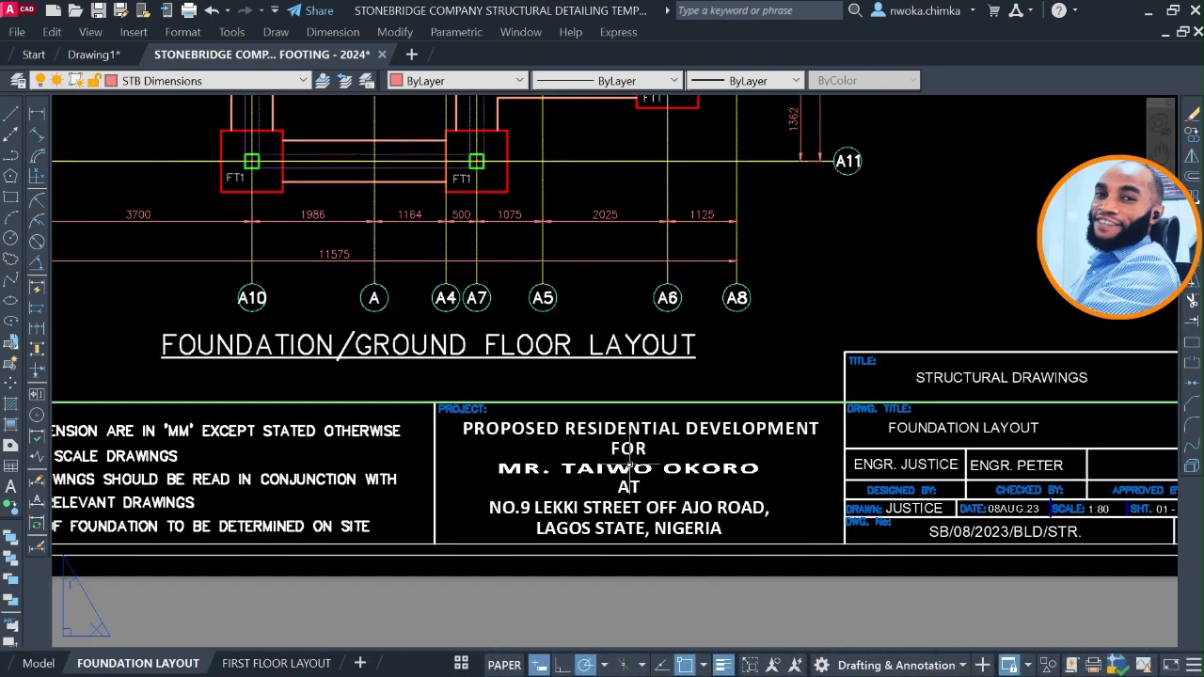
pyautogui.click(622, 466)
pyautogui.doubleClick(621, 463)
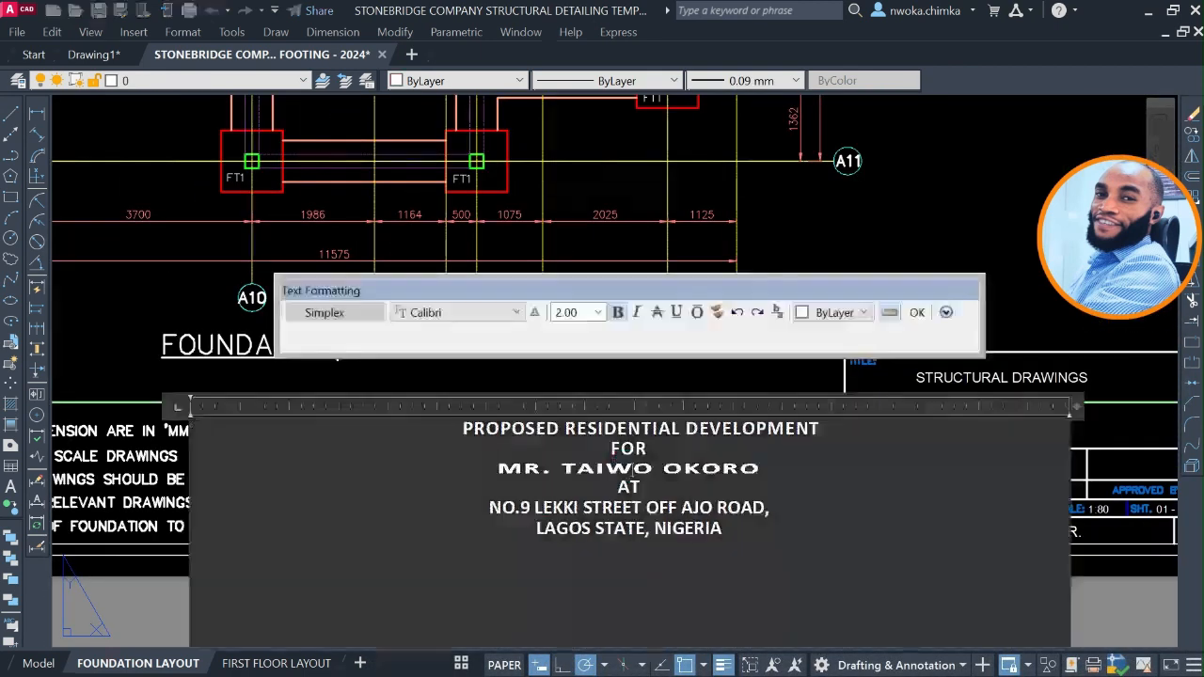
pyautogui.press('Escape')
# Plot the whole FOUNDATION LAYOUT sheet with the <Previous plot> page setup, using PDF reDirect v2 on A3 paper.
pyautogui.scroll(-4, 573, 448)
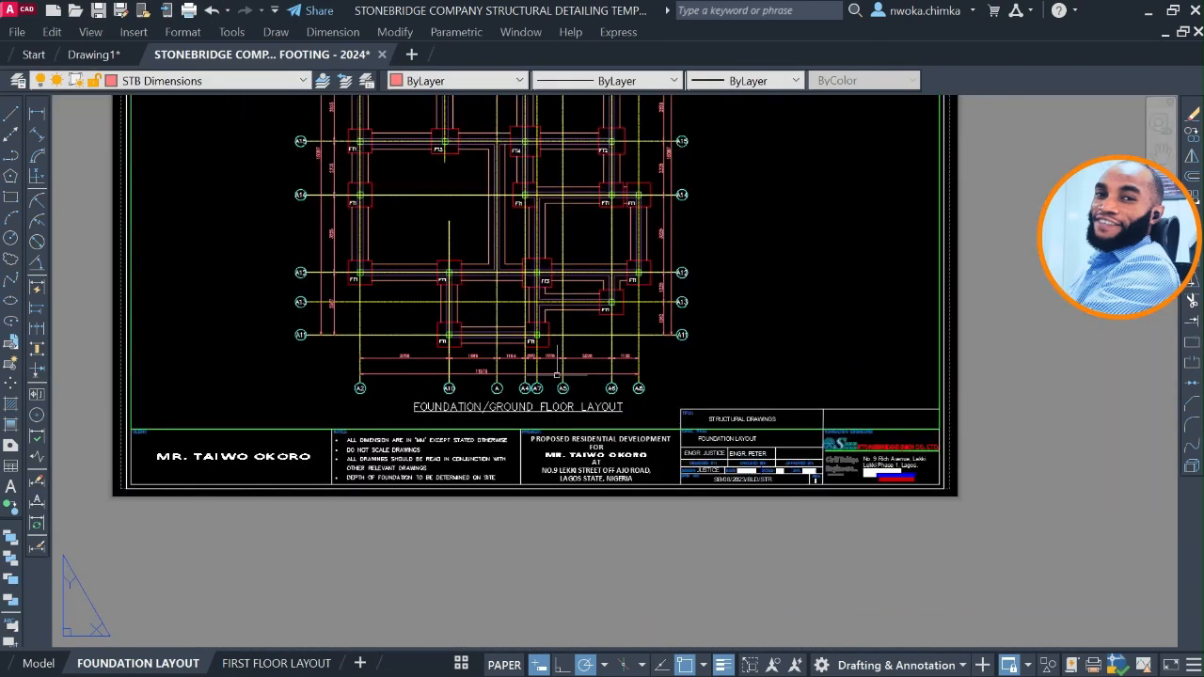
pyautogui.moveTo(559, 376); pyautogui.dragTo(545, 462, button='middle')
pyautogui.scroll(-2, 545, 463)
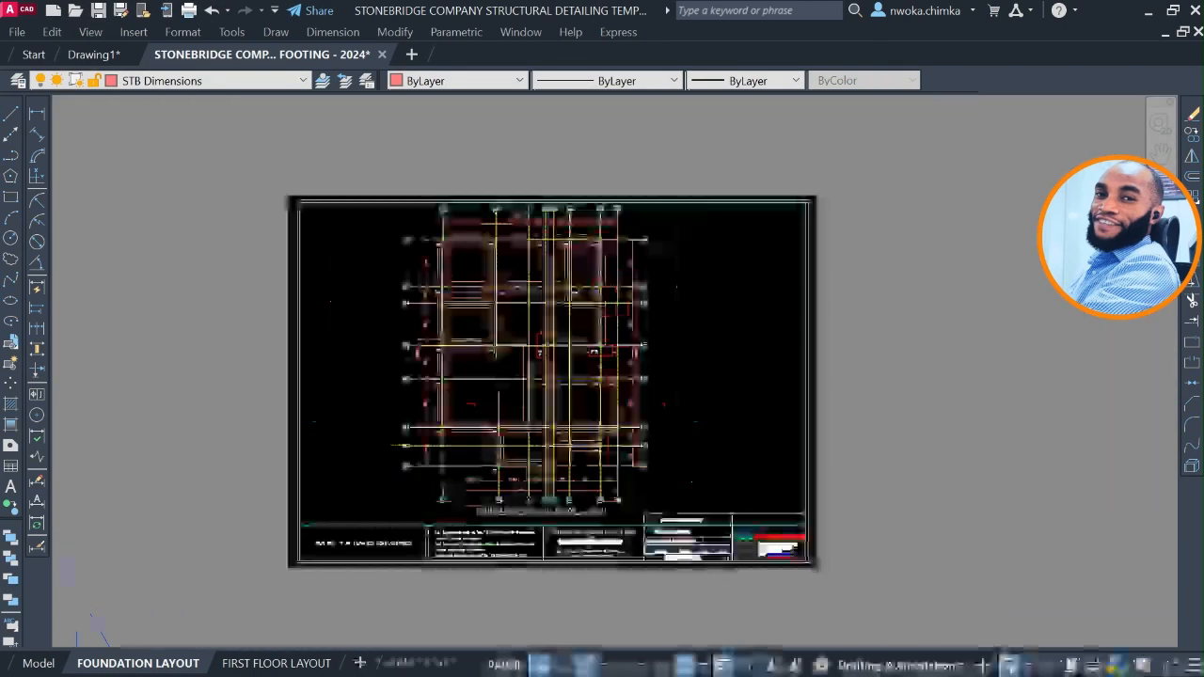
pyautogui.click(186, 9)
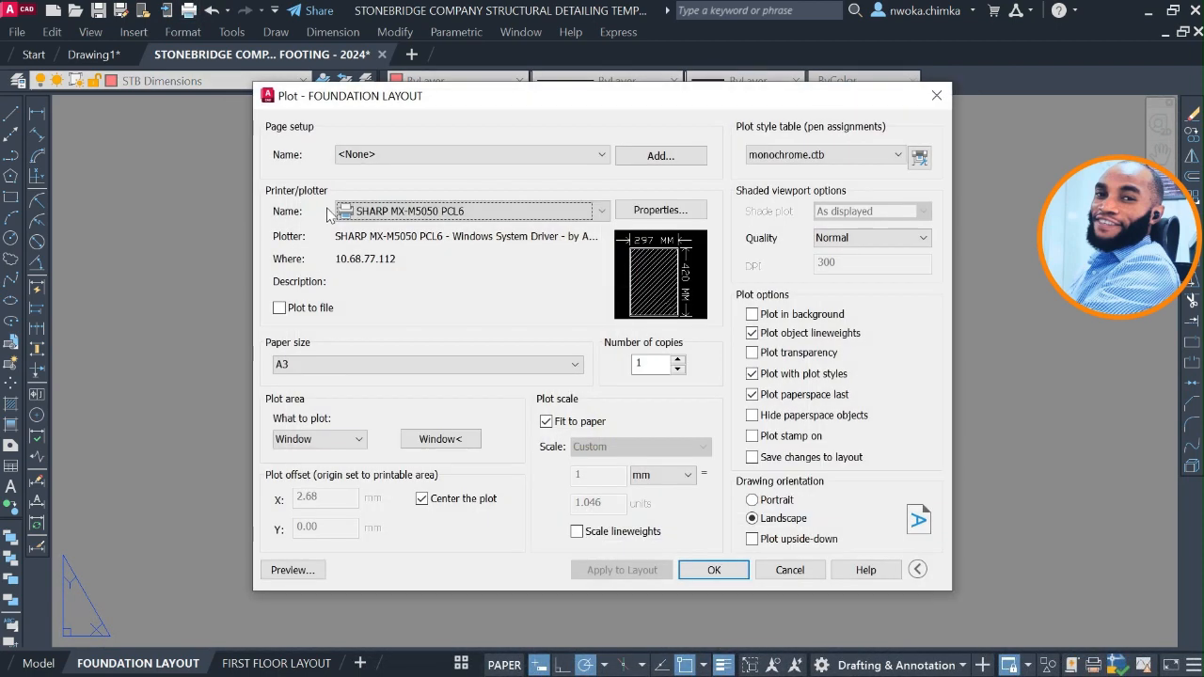
pyautogui.click(435, 154)
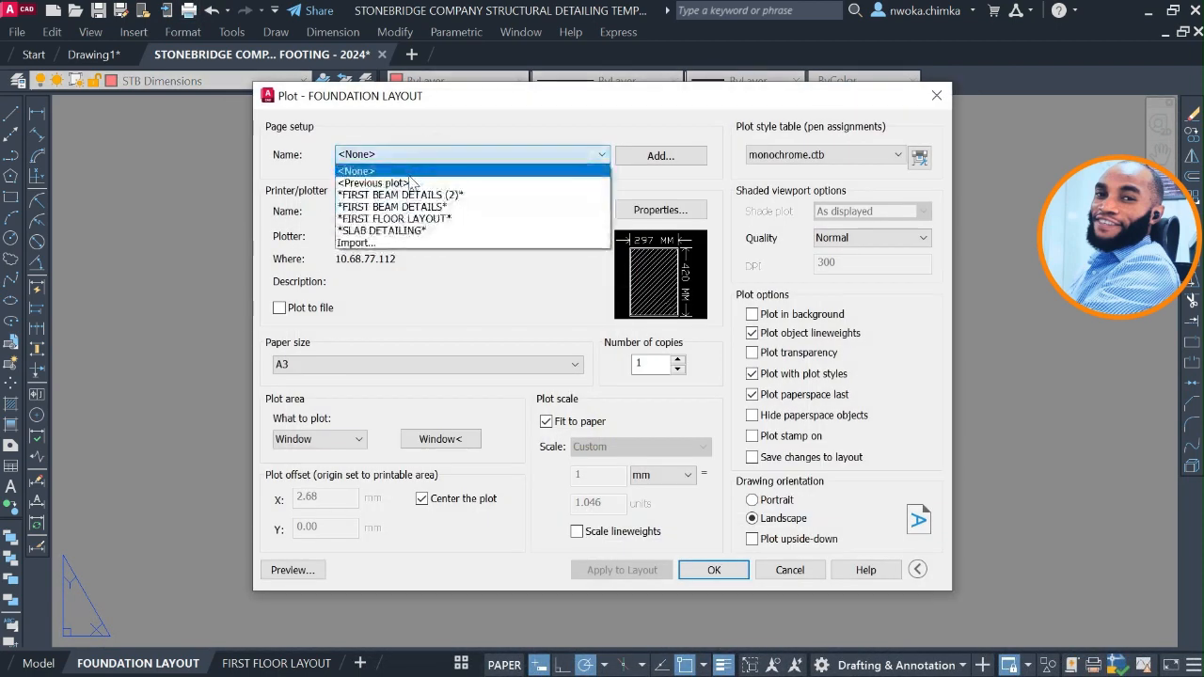
pyautogui.click(405, 177)
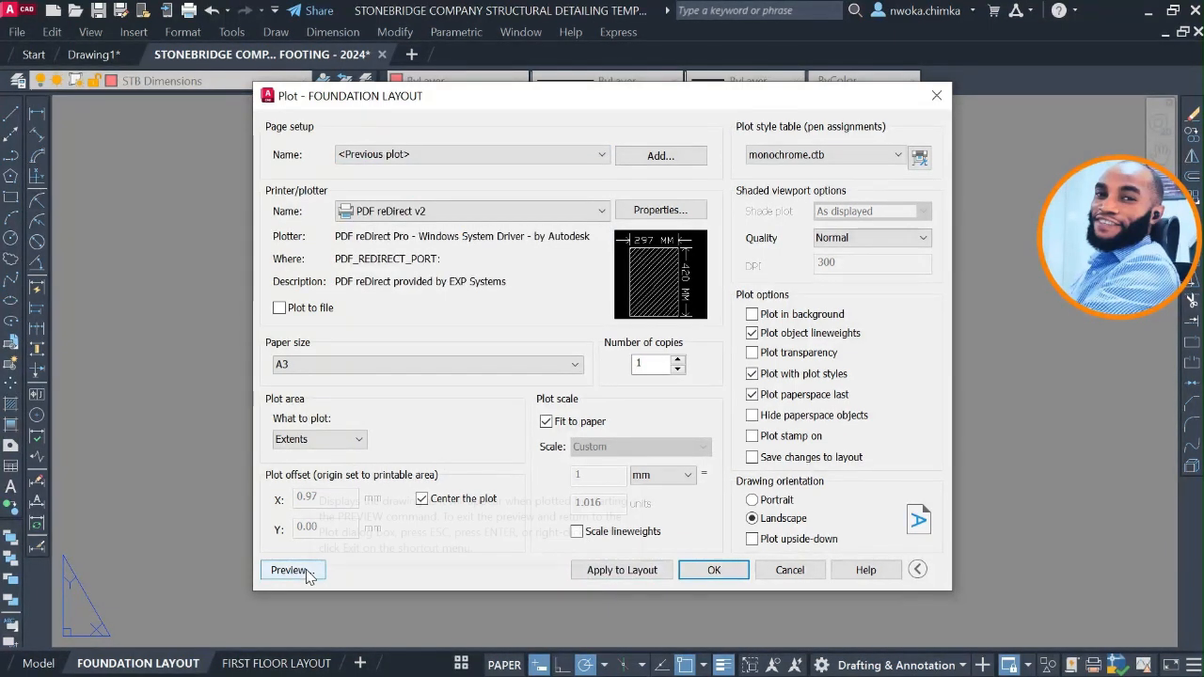
pyautogui.click(712, 571)
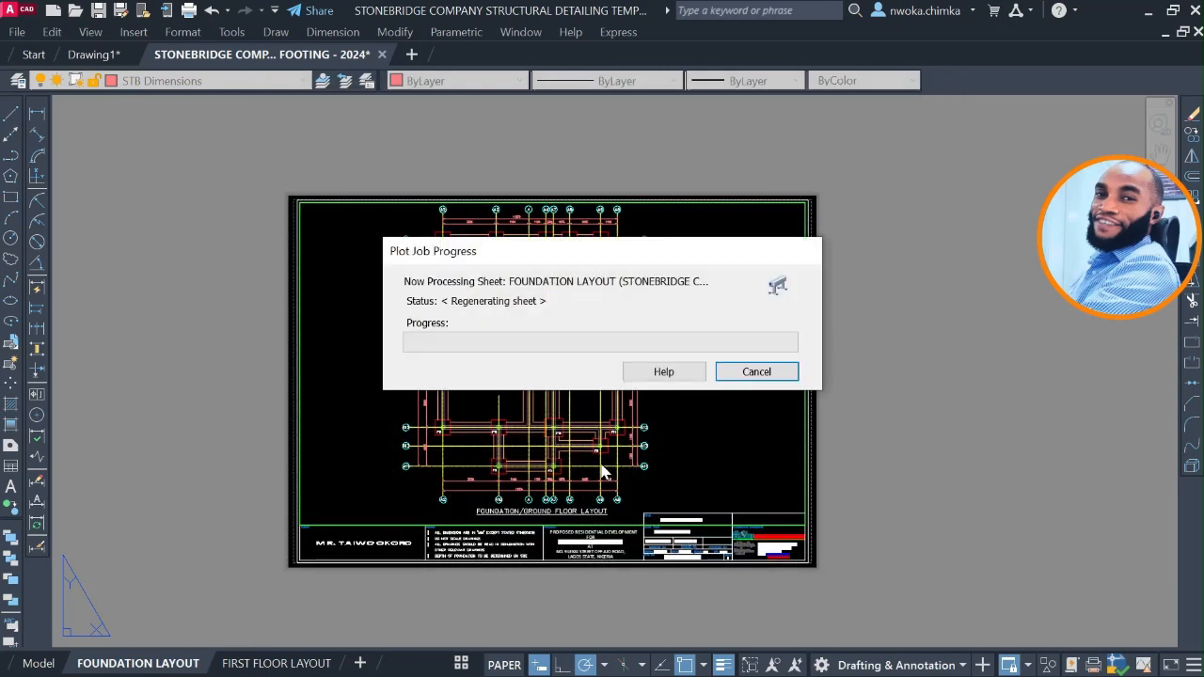
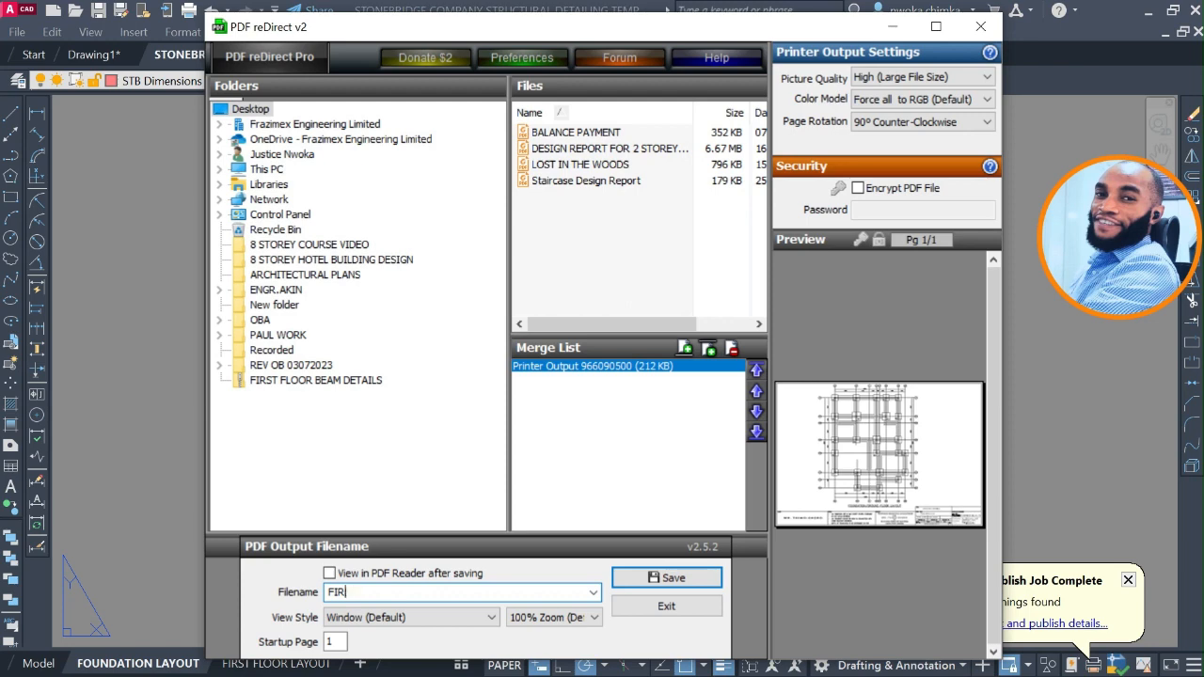
# Name the PDF output FOUNDATION LAYOUT and save it to the Desktop.
pyautogui.press('BackSpace')
pyautogui.press('BackSpace')
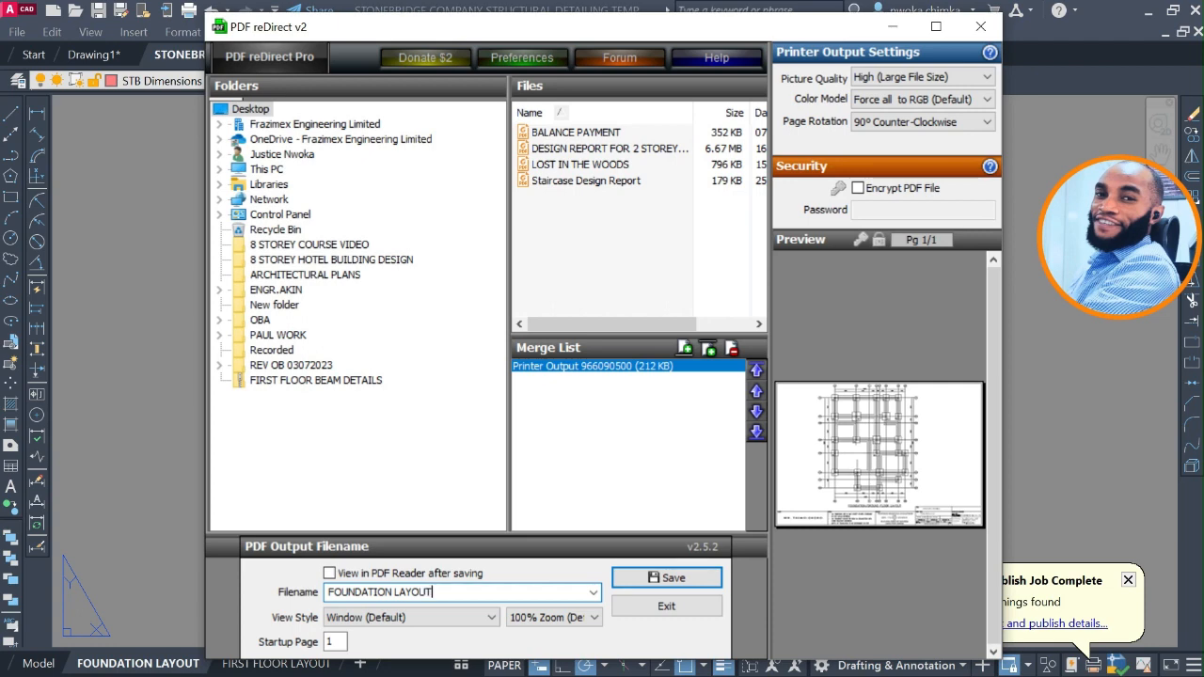
pyautogui.click(653, 578)
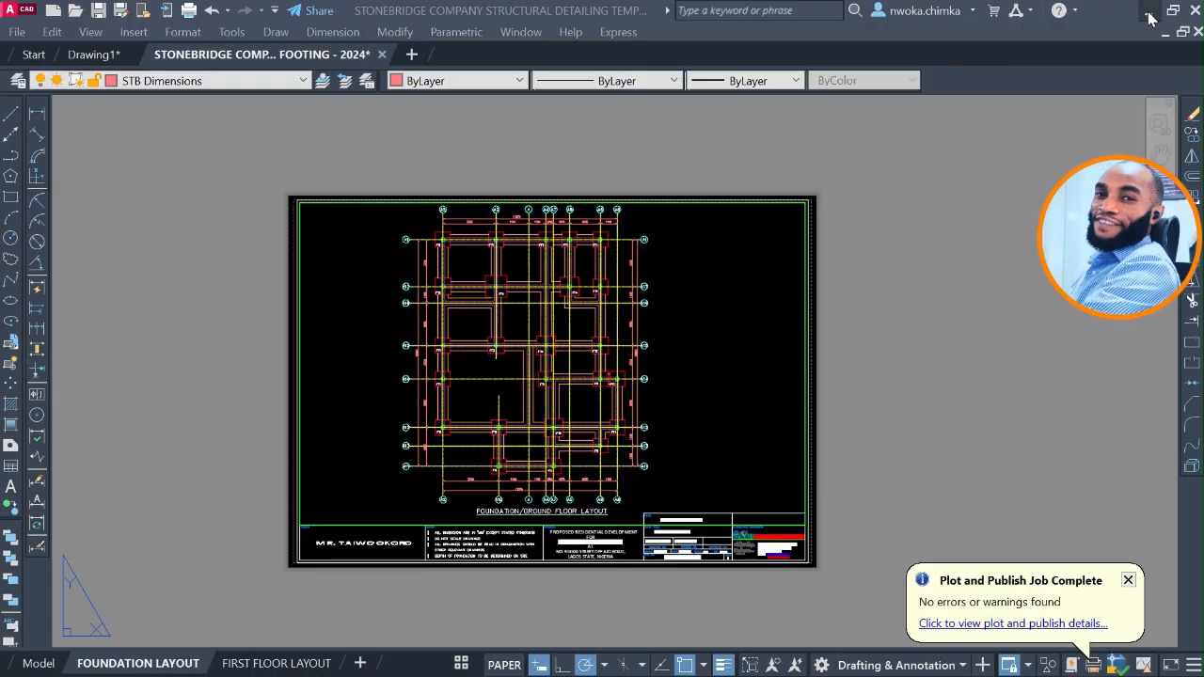
# Switch to the desktop, open the FOUNDATION LAYOUT PDF in Foxit Reader and maximize its window.
pyautogui.click(1150, 19)
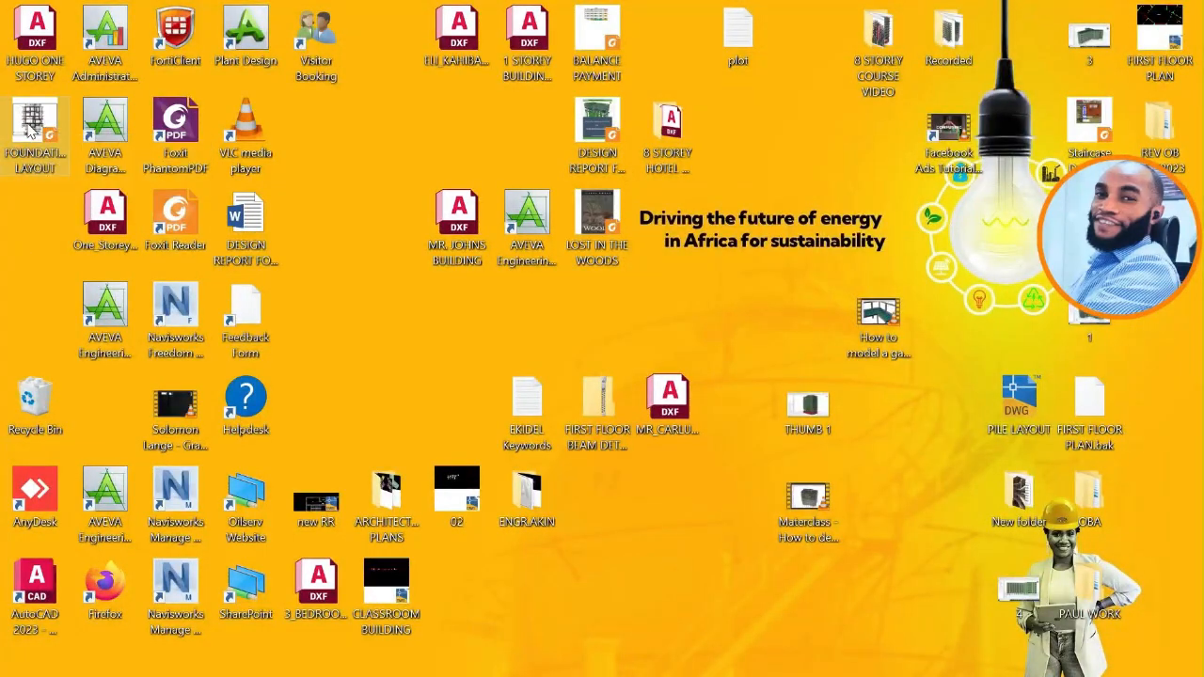
pyautogui.click(33, 121)
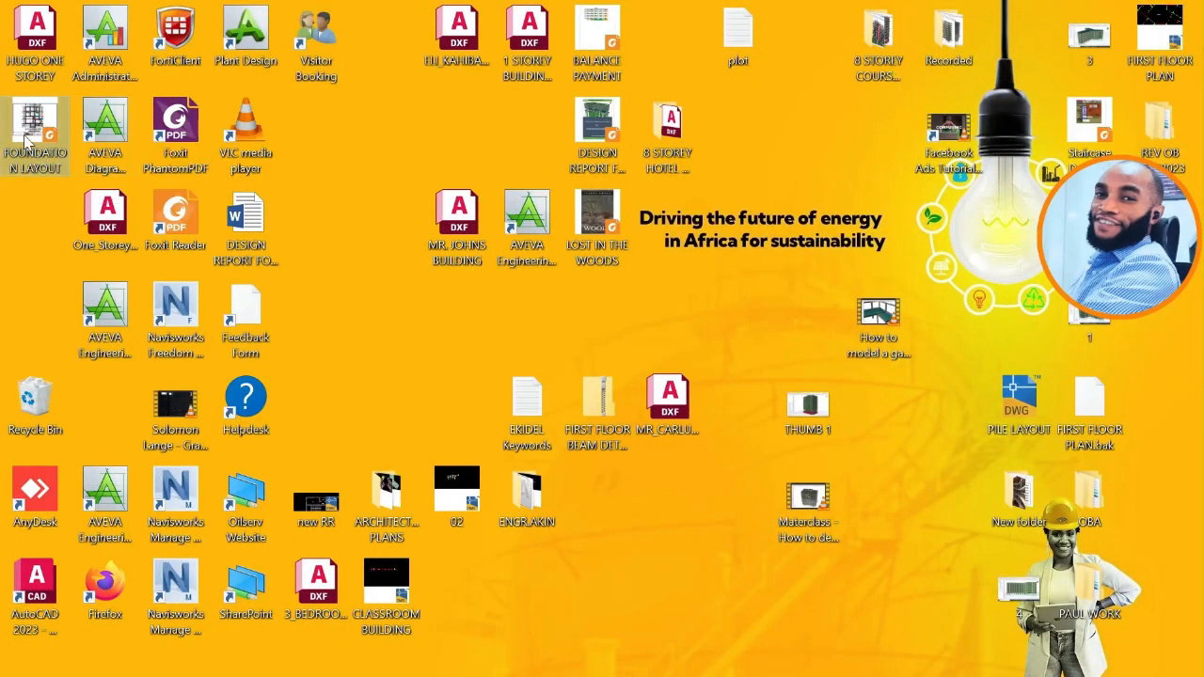
pyautogui.doubleClick(28, 140)
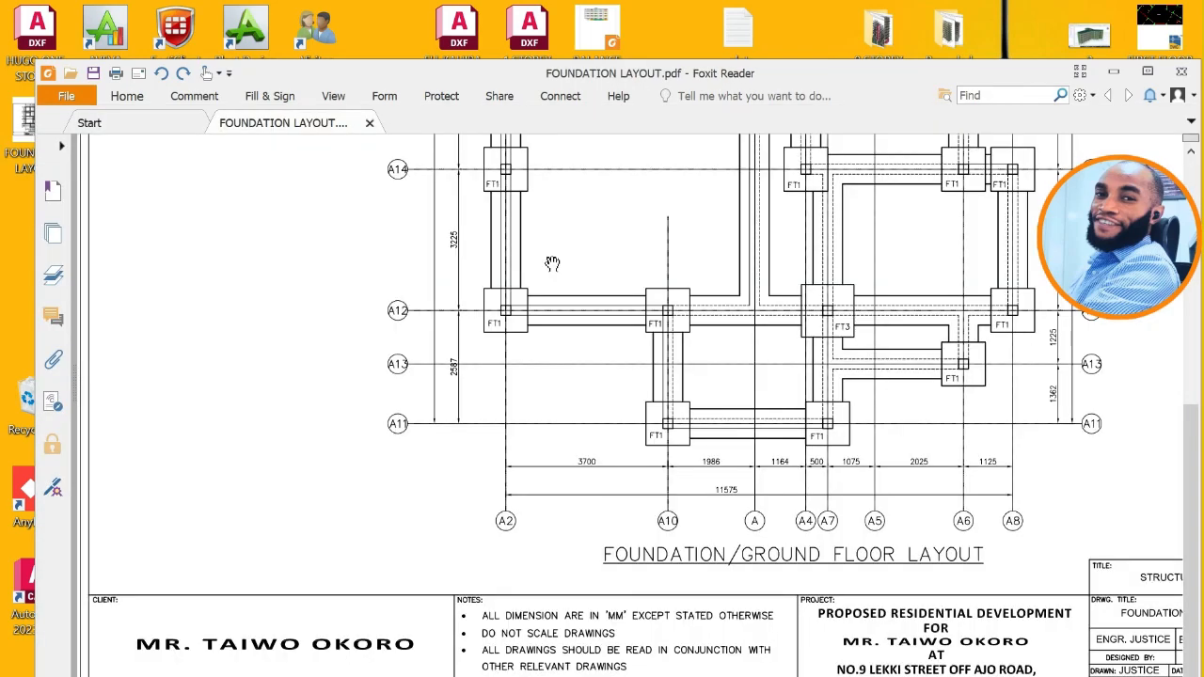
pyautogui.click(1147, 72)
# Examine the plotted foundation layout in the PDF, including its footings, grid dimensions, notes and title block.
pyautogui.scroll(3, 685, 241)
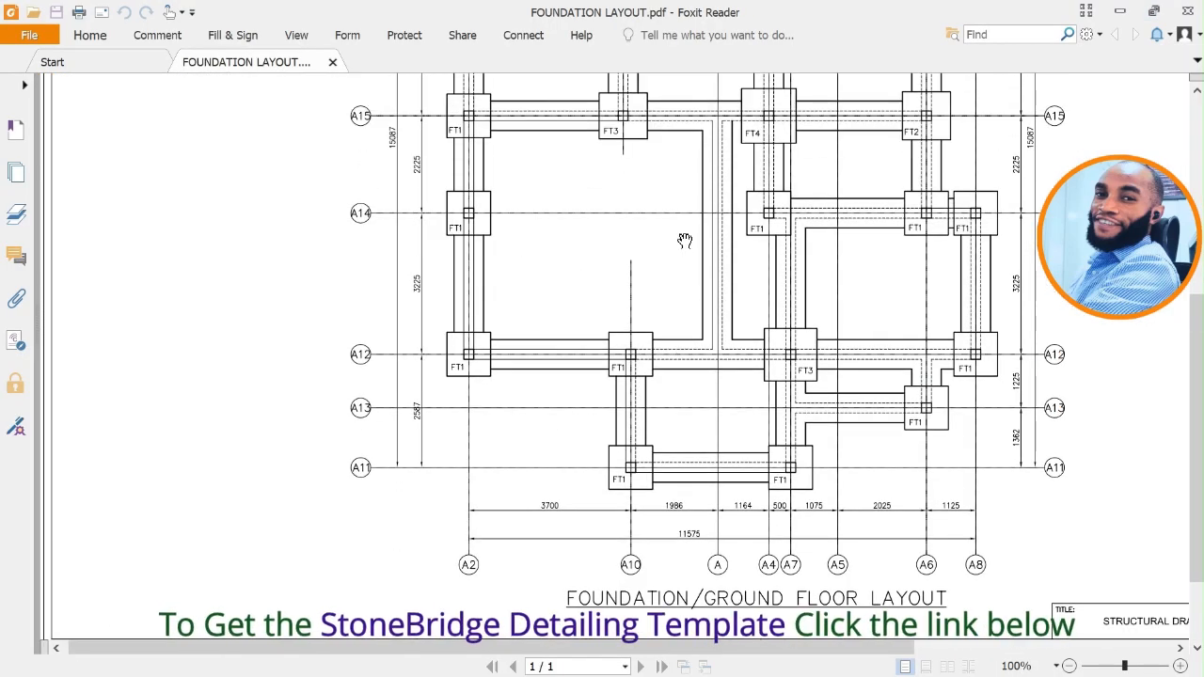
pyautogui.scroll(4, 685, 241)
pyautogui.middleClick(692, 242)
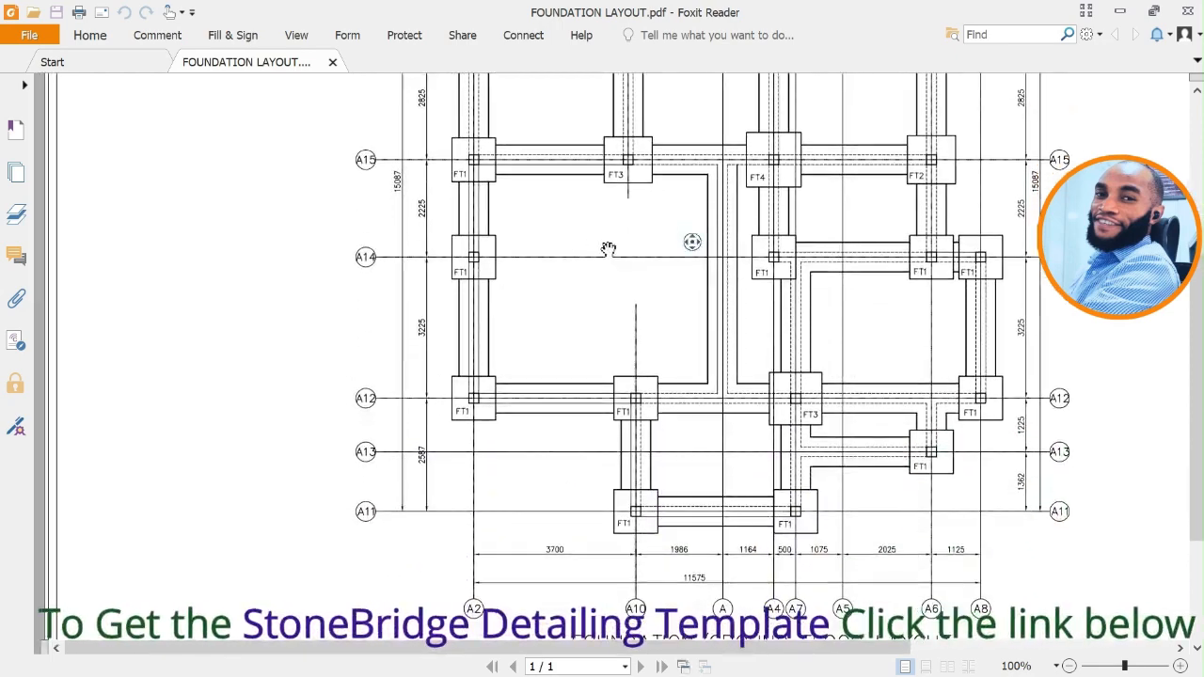
pyautogui.scroll(-4, 649, 288)
pyautogui.scroll(2, 699, 309)
pyautogui.scroll(-2, 701, 309)
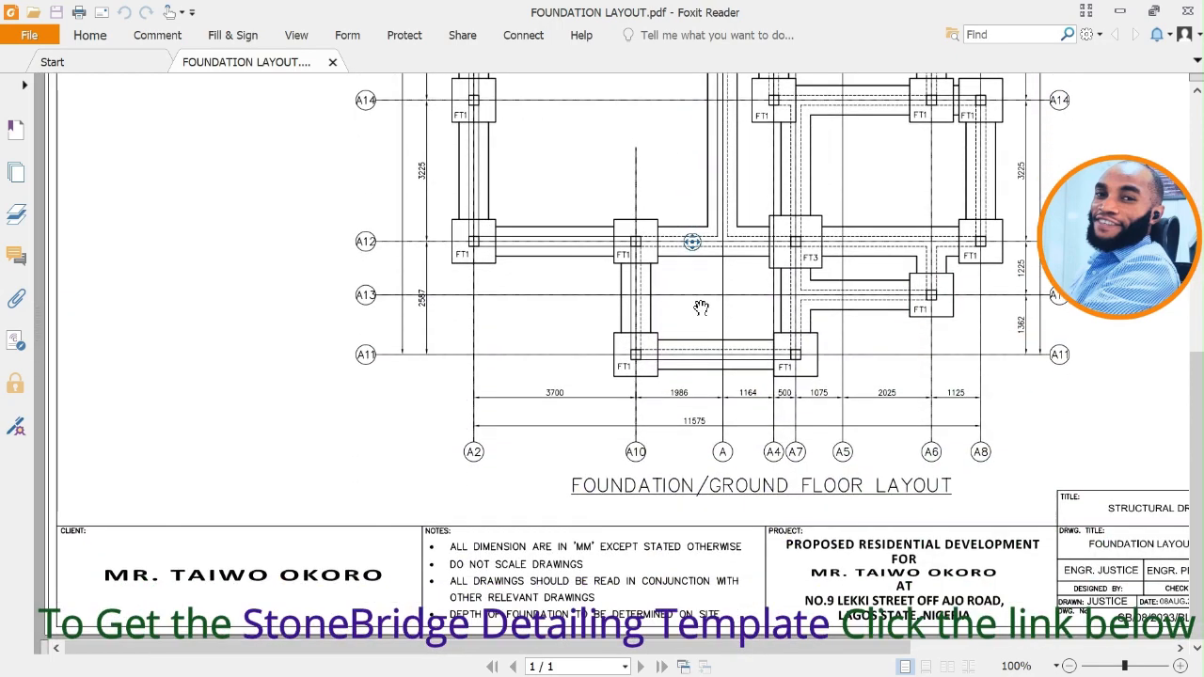
pyautogui.keyDown('ctrl'); pyautogui.scroll(-2, 701, 309); pyautogui.keyUp('ctrl')
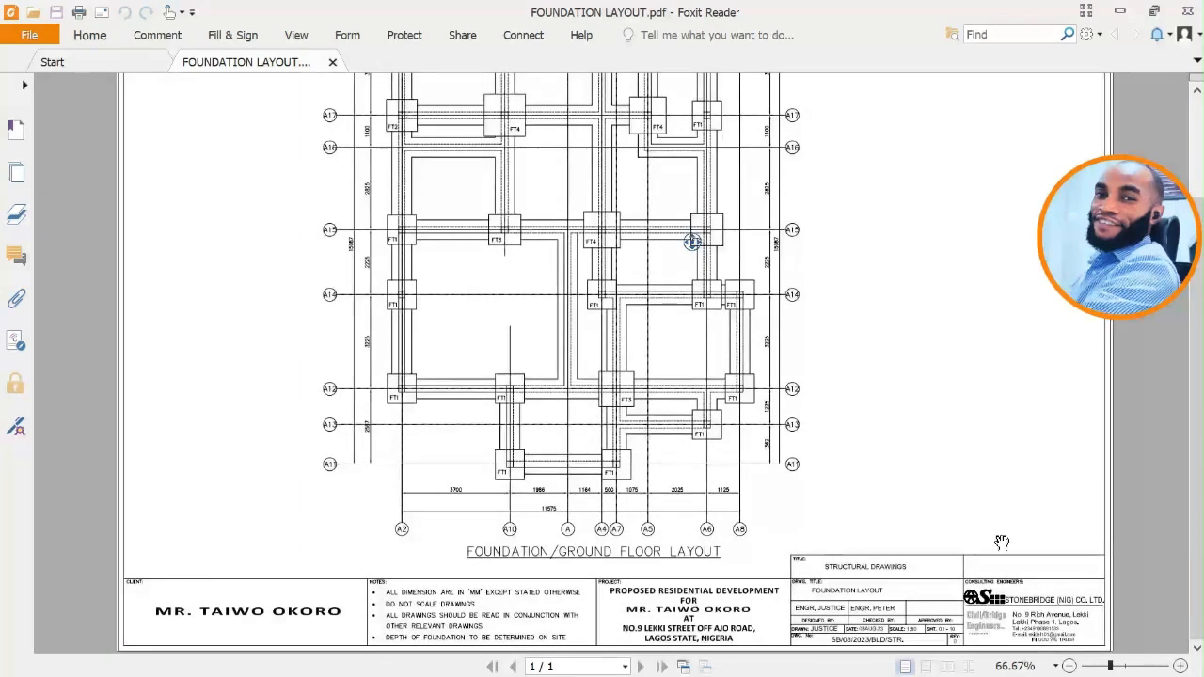
pyautogui.keyDown('ctrl'); pyautogui.scroll(3, 692, 242); pyautogui.keyUp('ctrl')
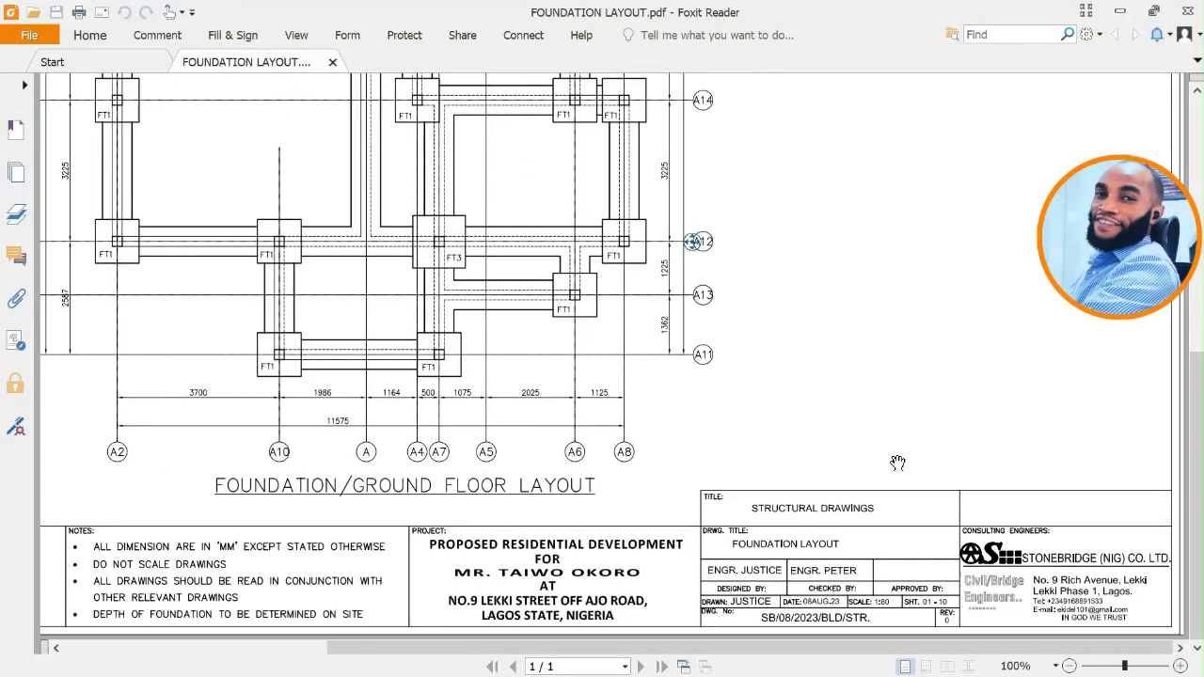
pyautogui.keyDown('ctrl'); pyautogui.scroll(-1, 898, 463); pyautogui.keyUp('ctrl')
pyautogui.scroll(5, 502, 245)
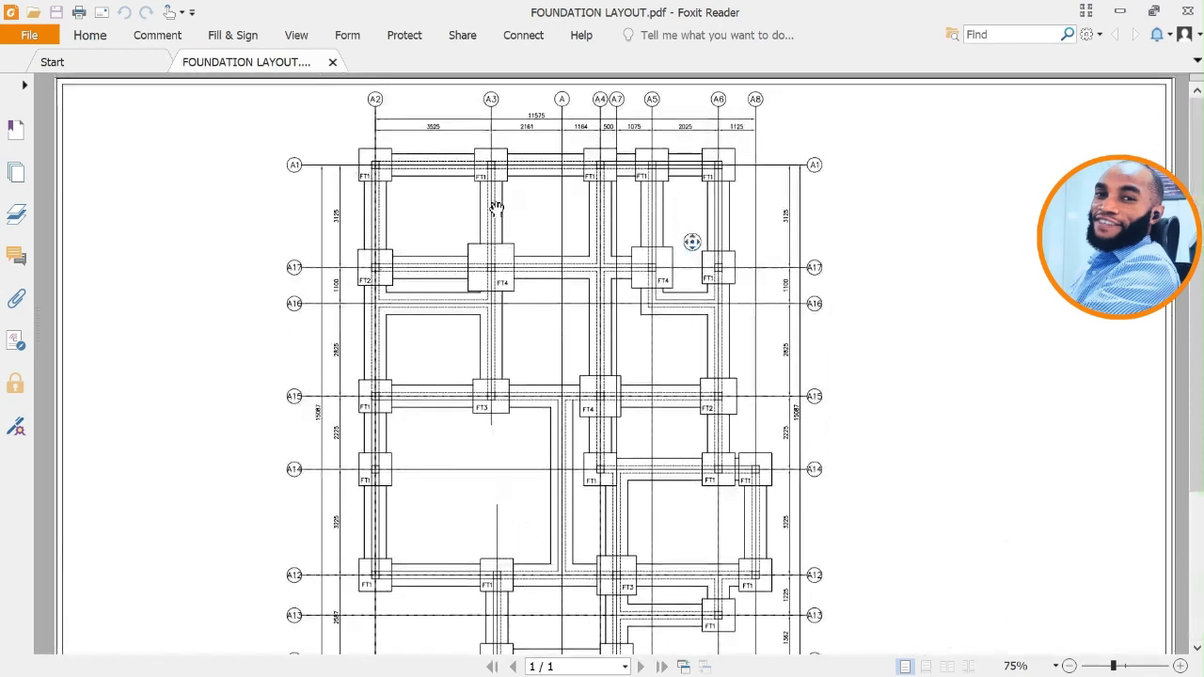
pyautogui.keyDown('ctrl'); pyautogui.scroll(3, 492, 156); pyautogui.keyUp('ctrl')
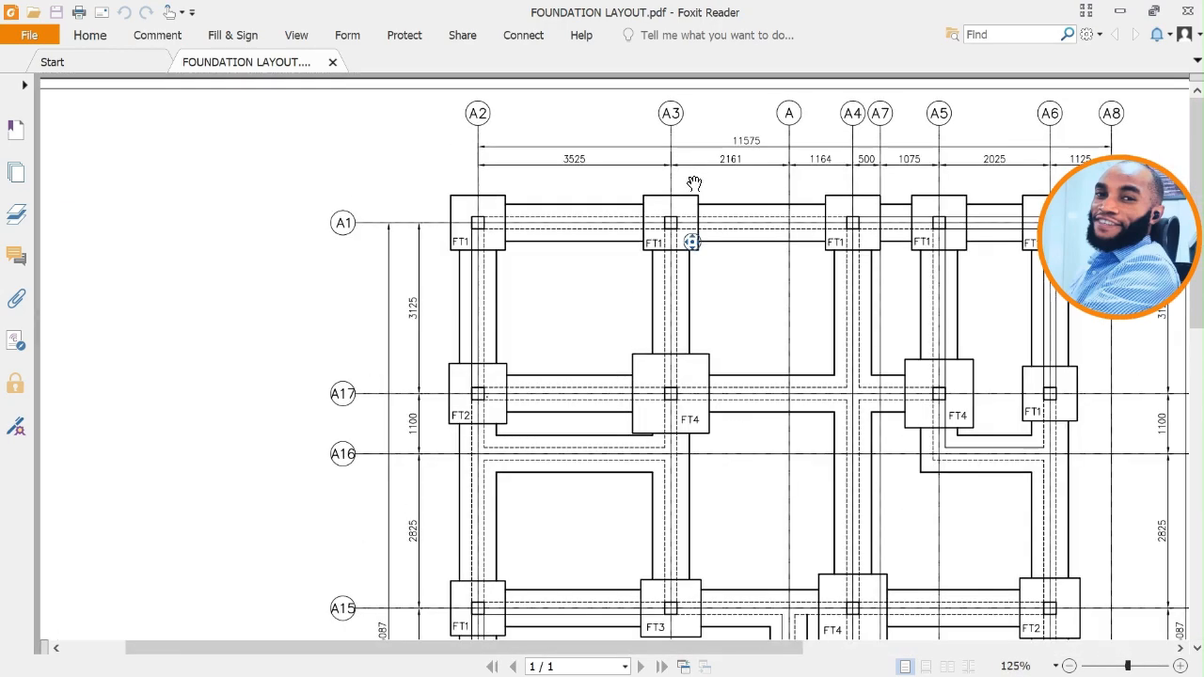
pyautogui.hscroll(-2, 615, 224)
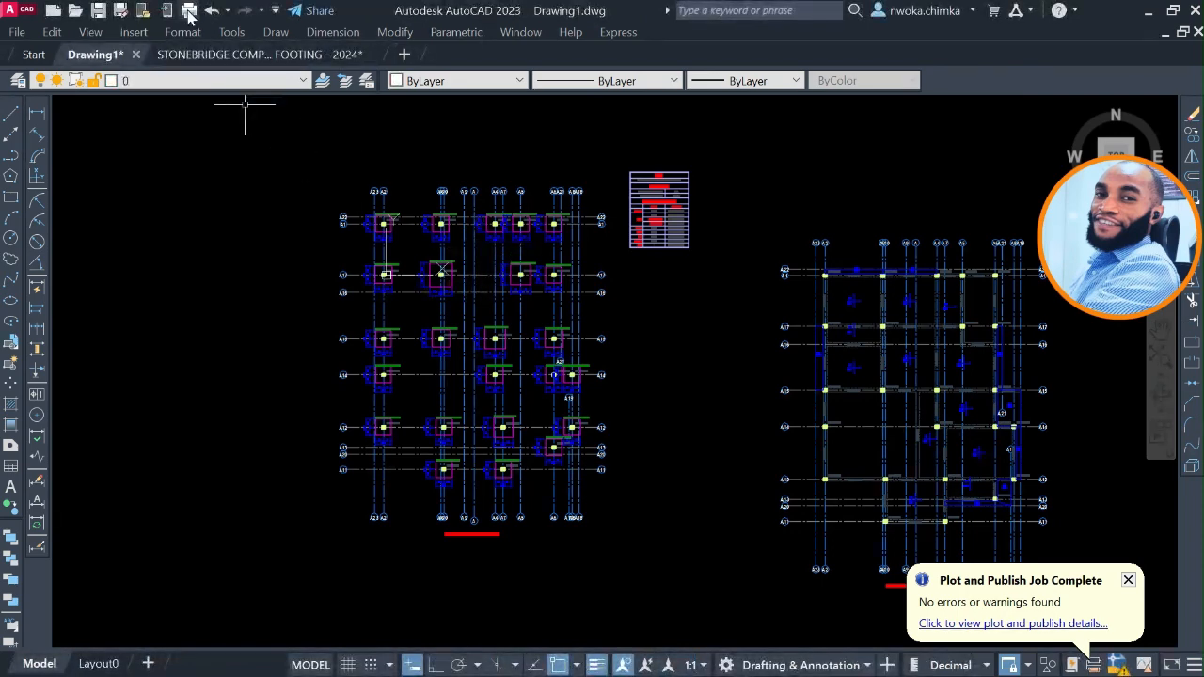
# Plot the Drawing1 model with the <Previous plot> setup, plot area Extents and PDF reDirect v2 on A3 paper.
pyautogui.click(188, 13)
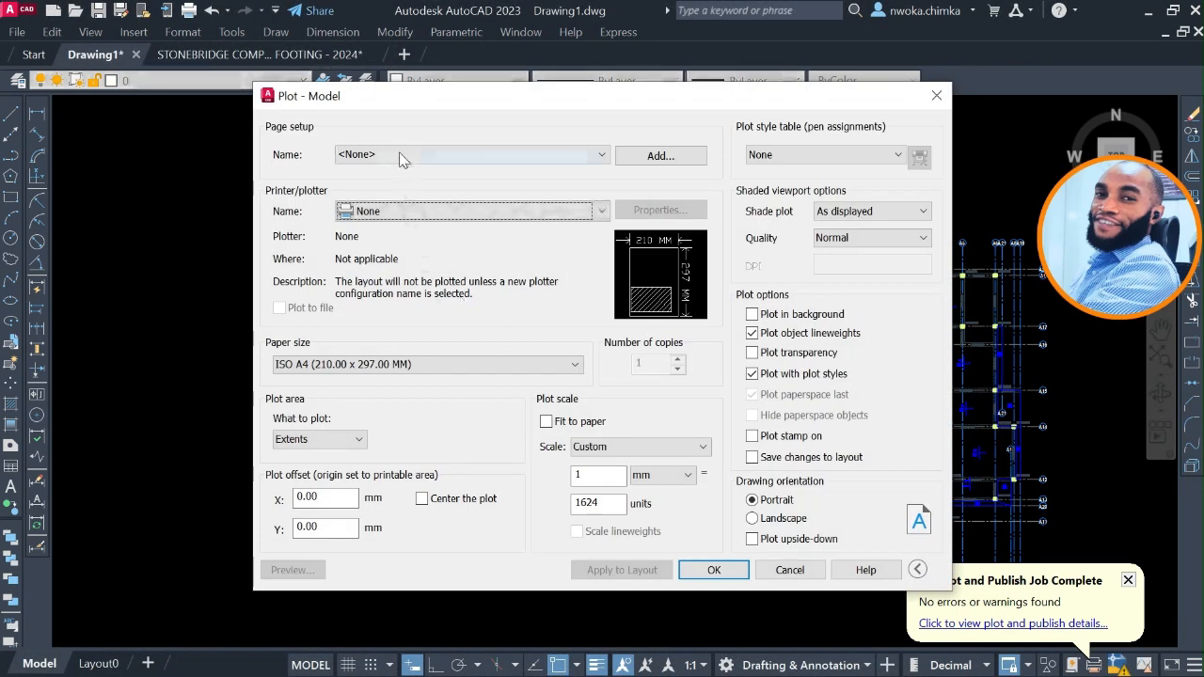
pyautogui.click(400, 154)
pyautogui.click(406, 183)
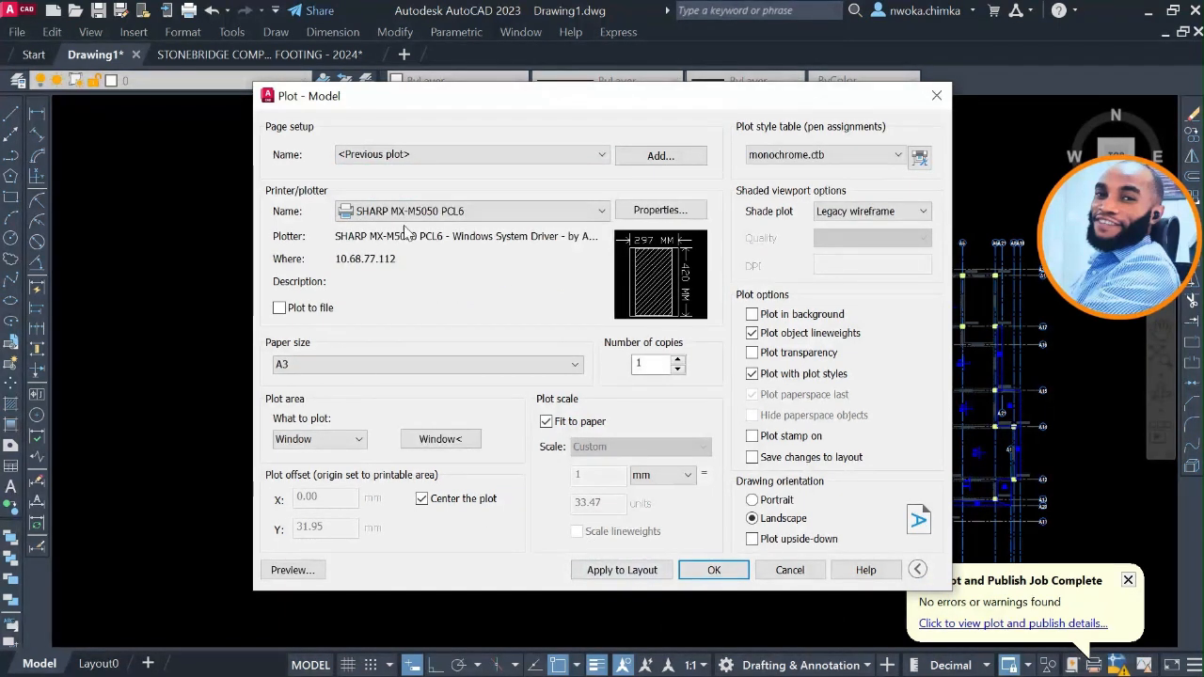
pyautogui.click(422, 156)
pyautogui.click(402, 183)
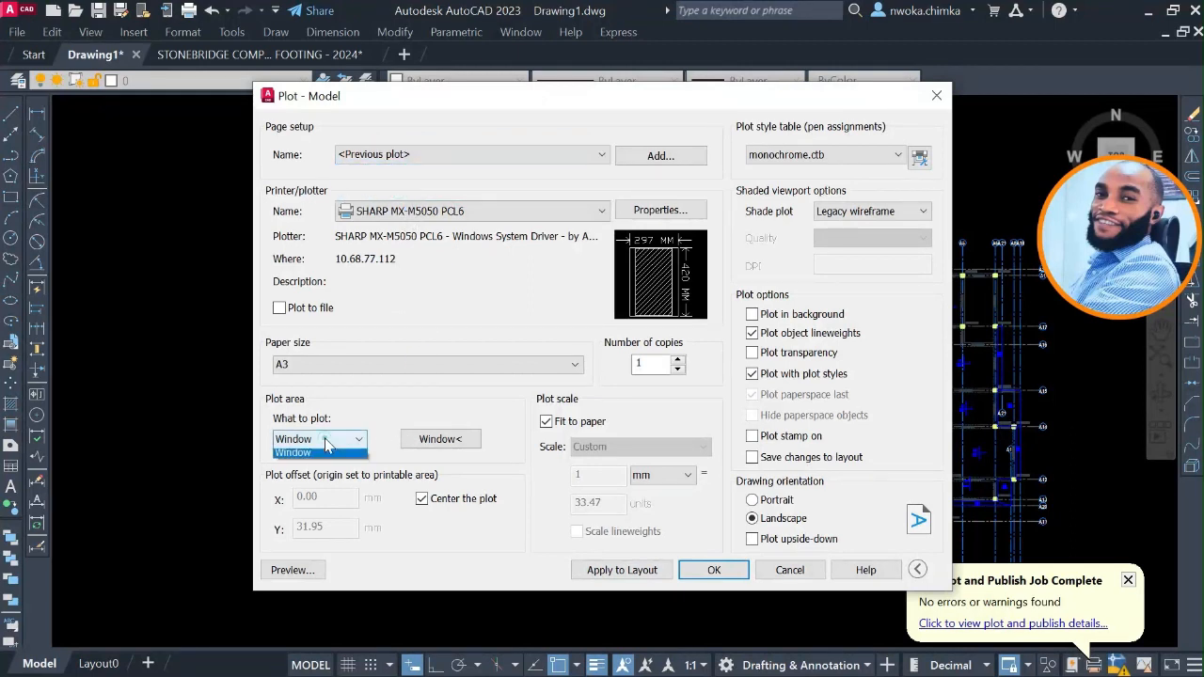
pyautogui.click(314, 467)
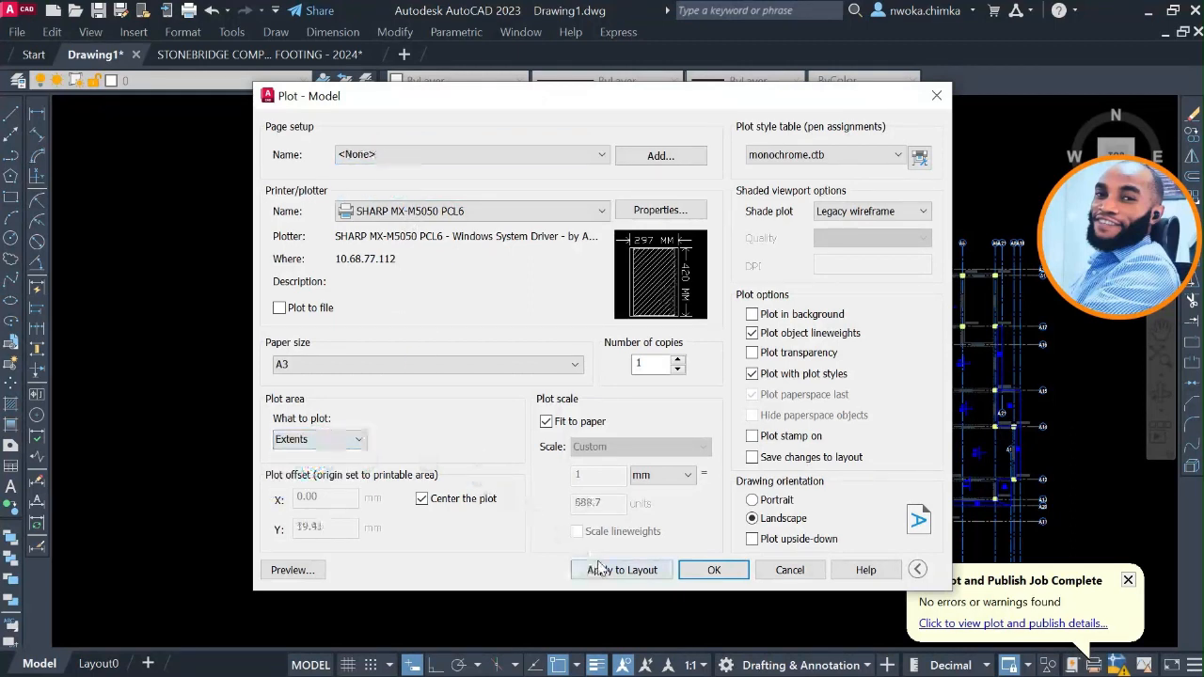
pyautogui.click(450, 211)
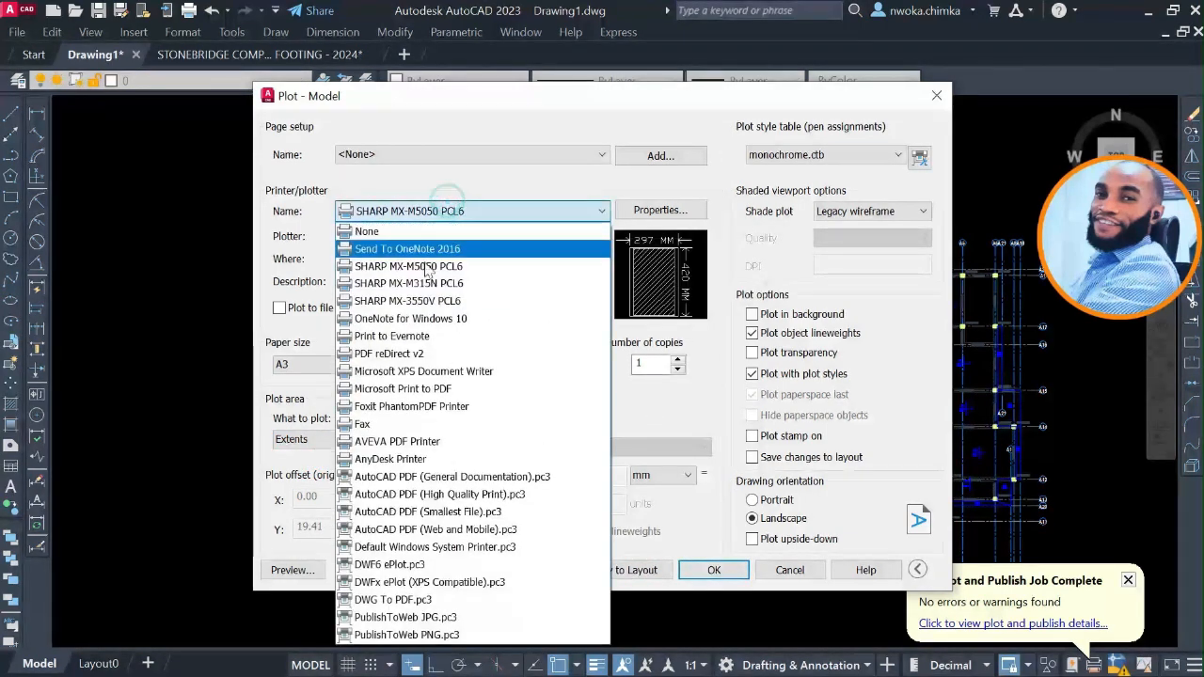
pyautogui.click(406, 352)
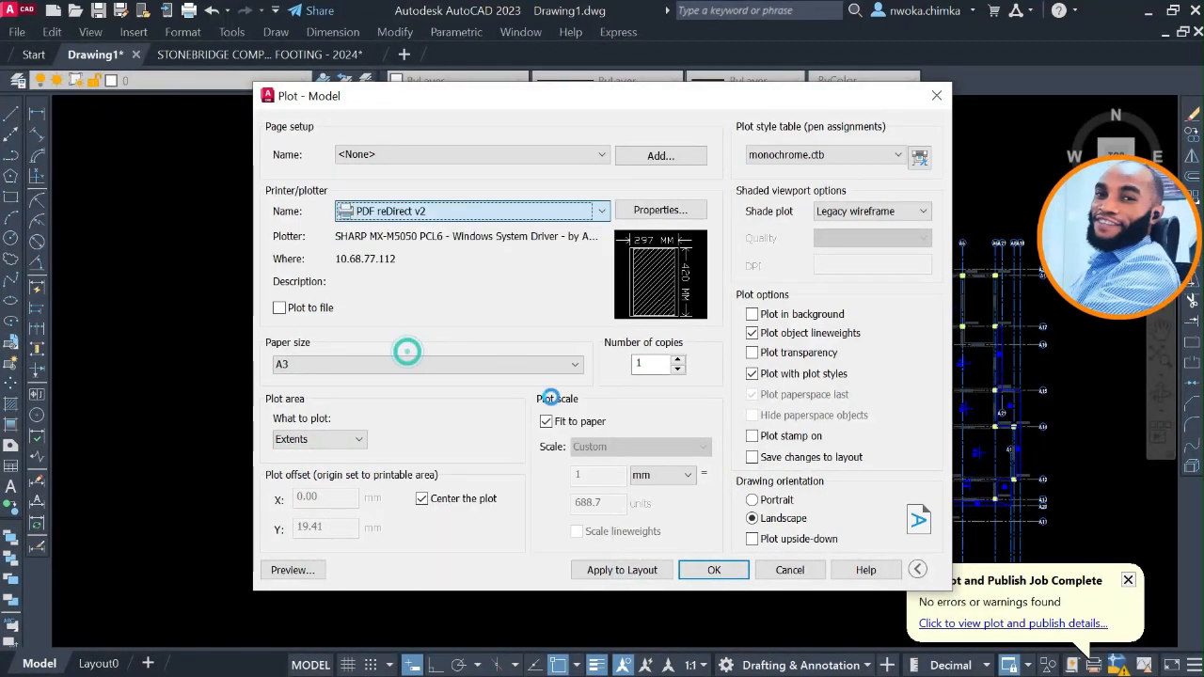
pyautogui.click(712, 570)
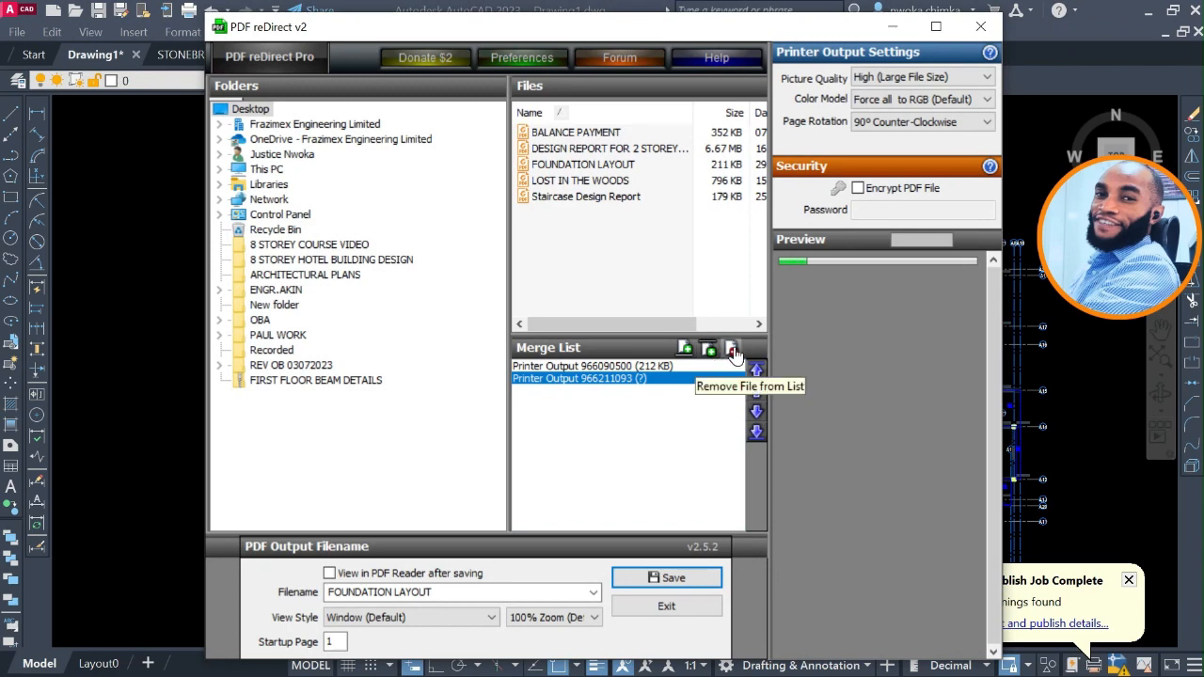
# Remove a printer output from the PDF merge list and close PDF reDirect without saving.
pyautogui.click(734, 351)
pyautogui.click(782, 280)
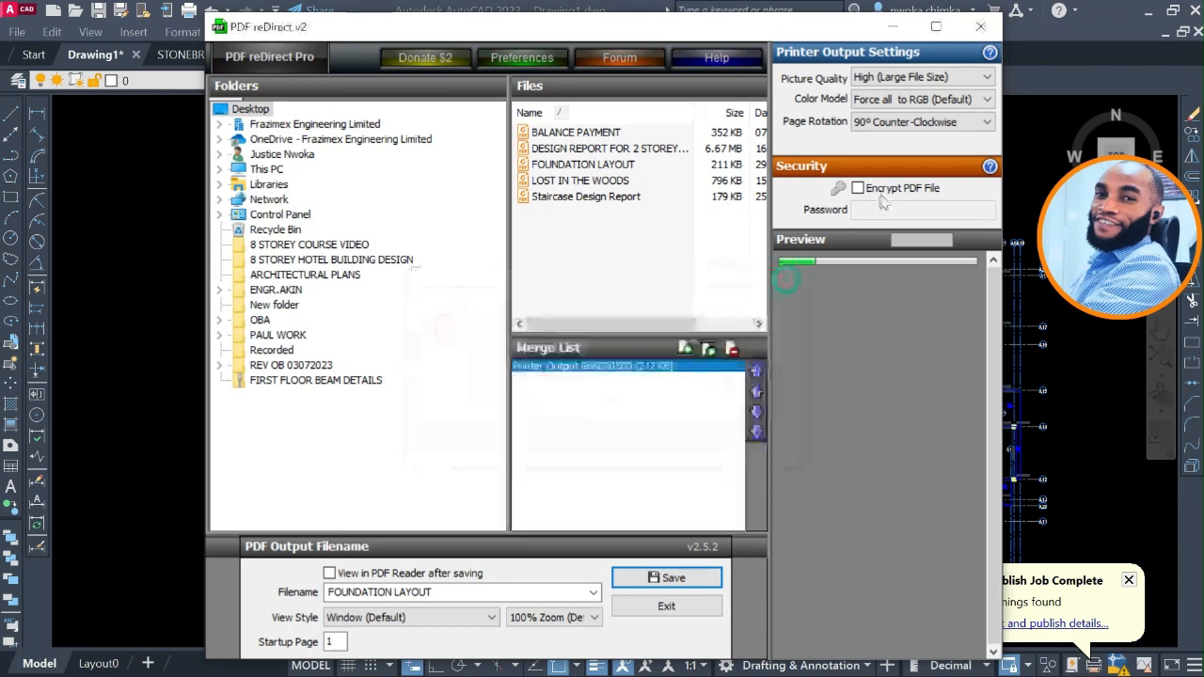
pyautogui.click(980, 27)
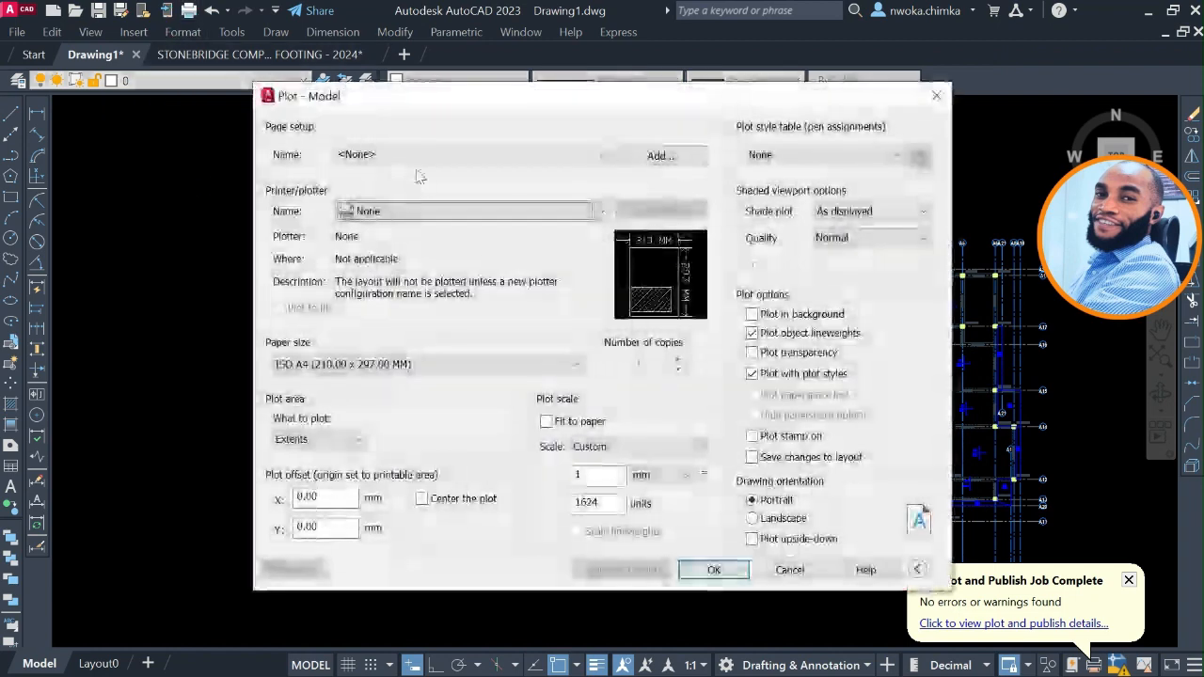
# Set up another plot of the Drawing1 model with the <Previous plot> page setup and plot area set to Window.
pyautogui.click(417, 156)
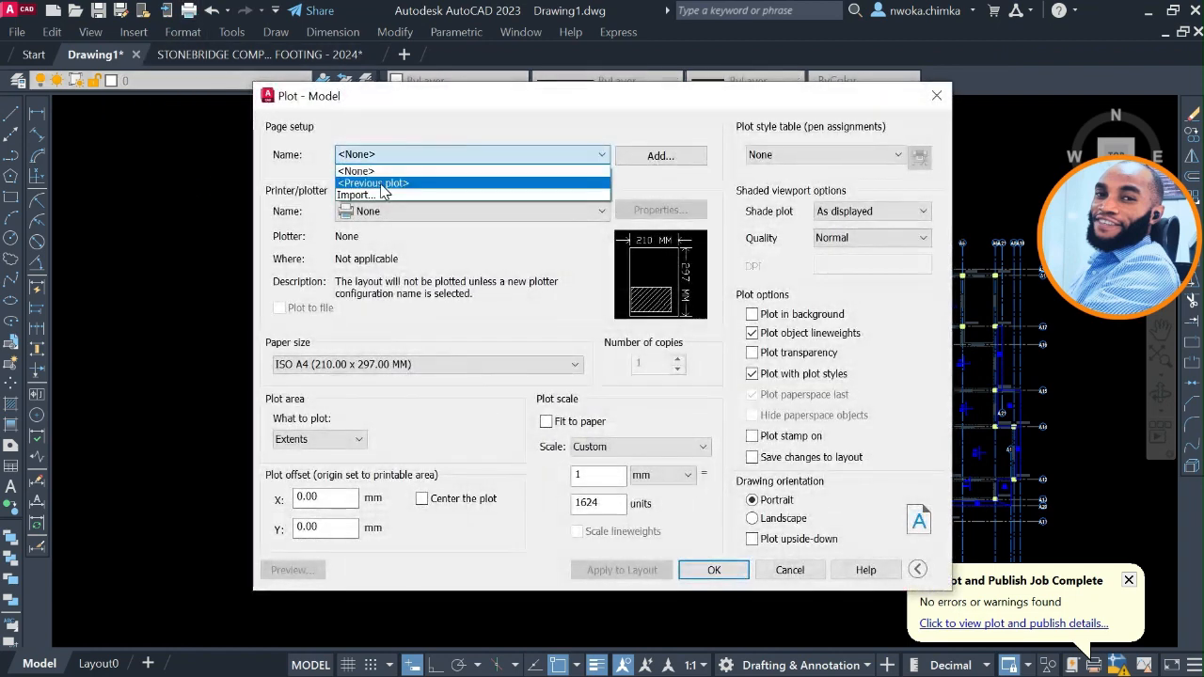
pyautogui.click(376, 183)
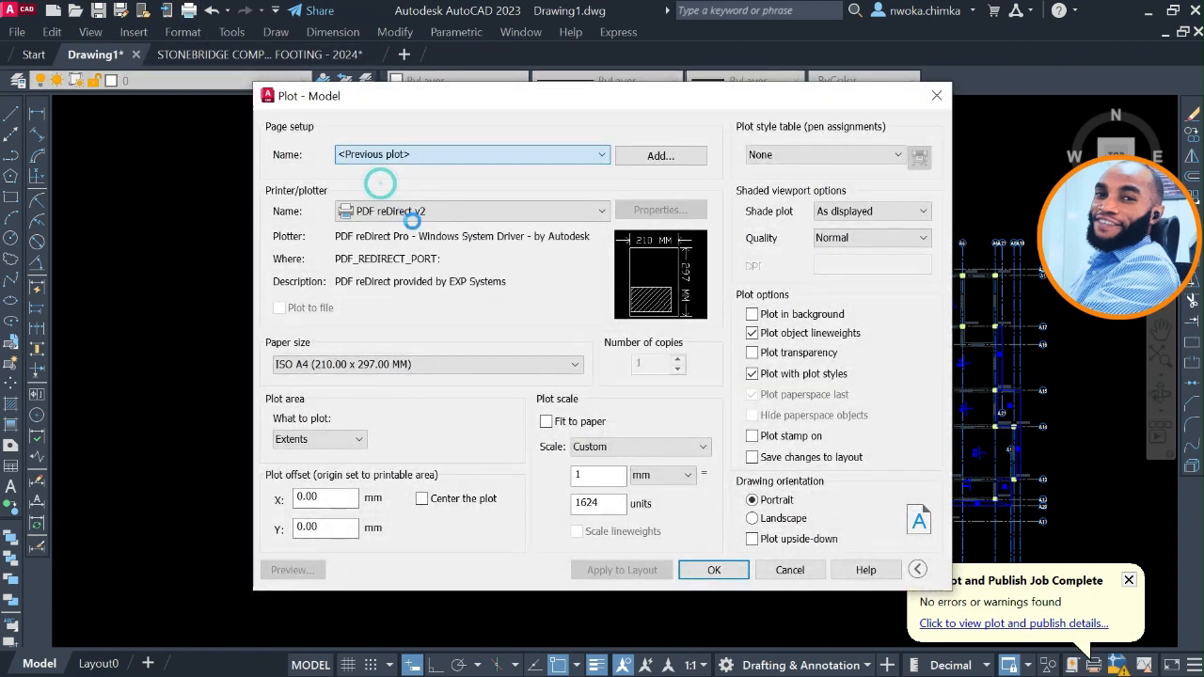
pyautogui.click(373, 444)
pyautogui.click(310, 491)
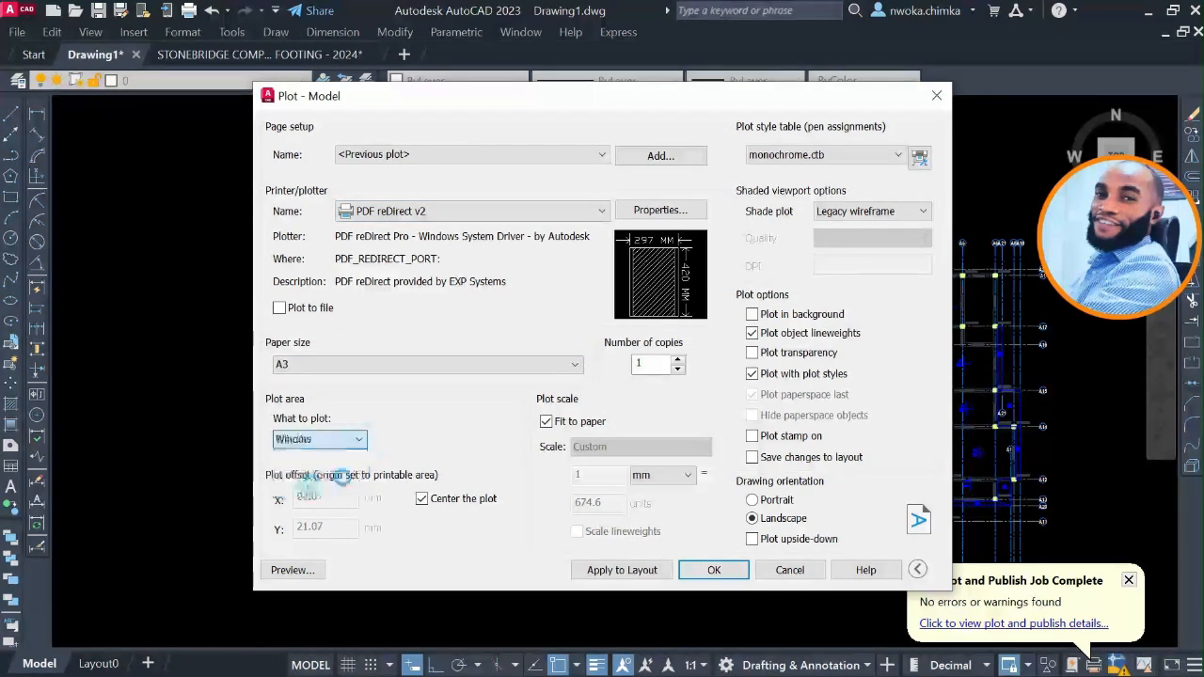
# Window the footing layout as the plot area, plot it, and save the PDF as Drawing1 Model (1).
pyautogui.click(440, 439)
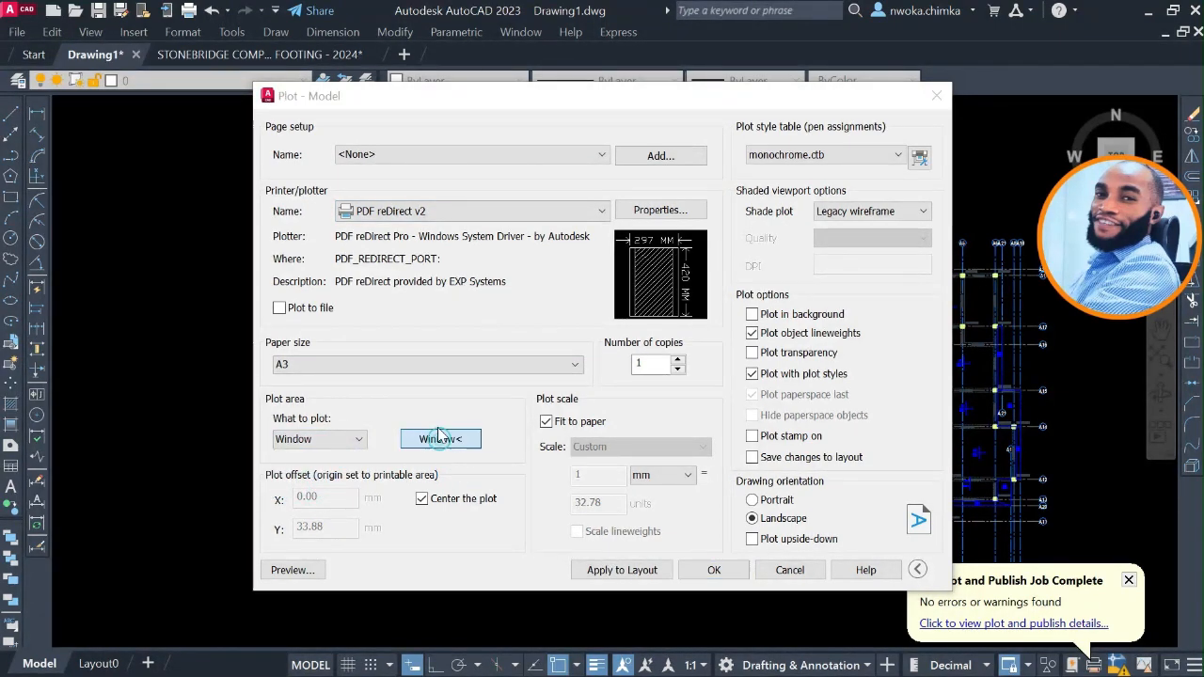
pyautogui.click(321, 167)
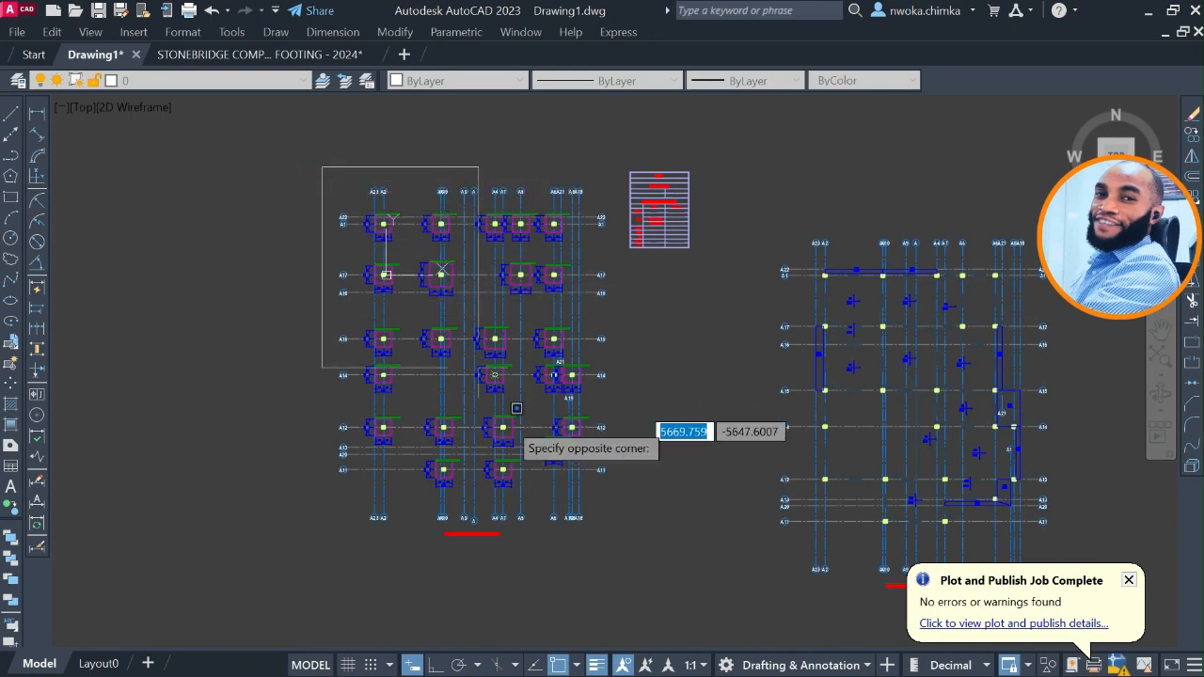
pyautogui.click(617, 546)
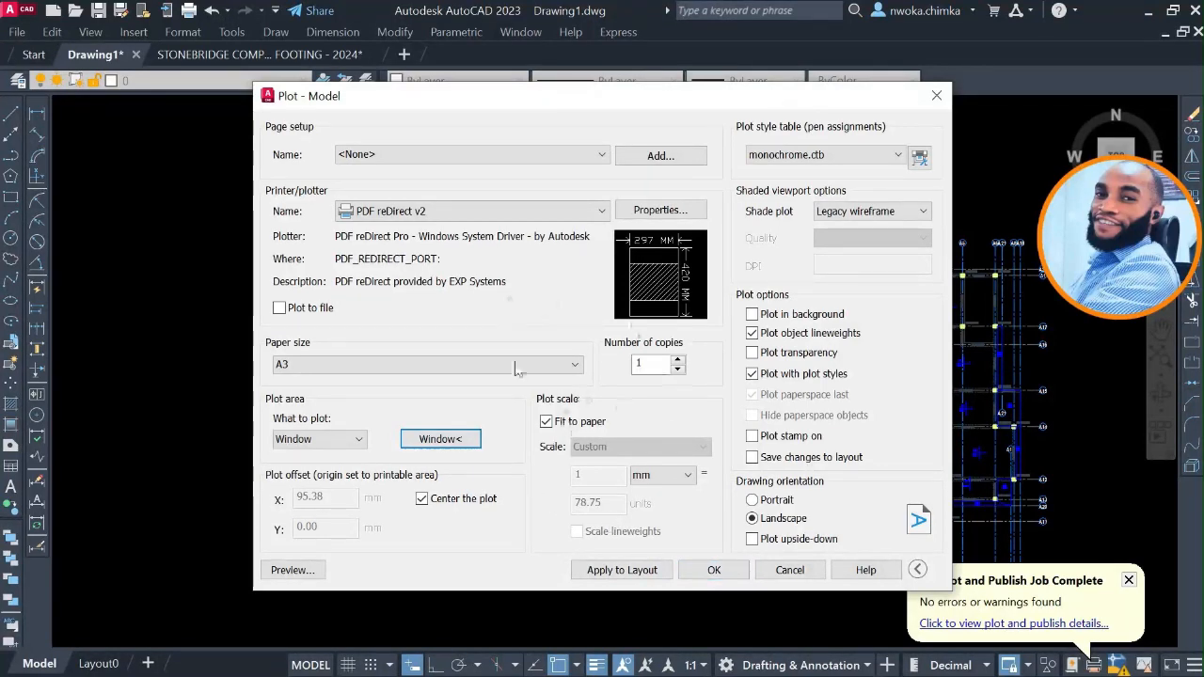
pyautogui.click(712, 570)
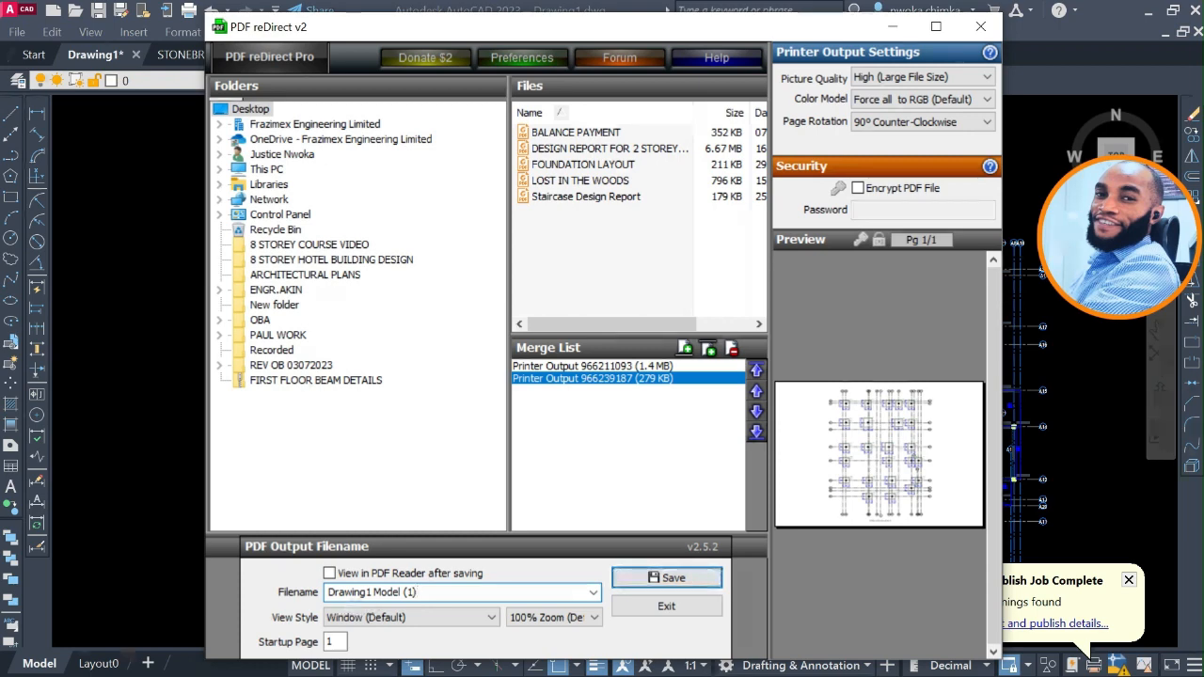
pyautogui.click(673, 579)
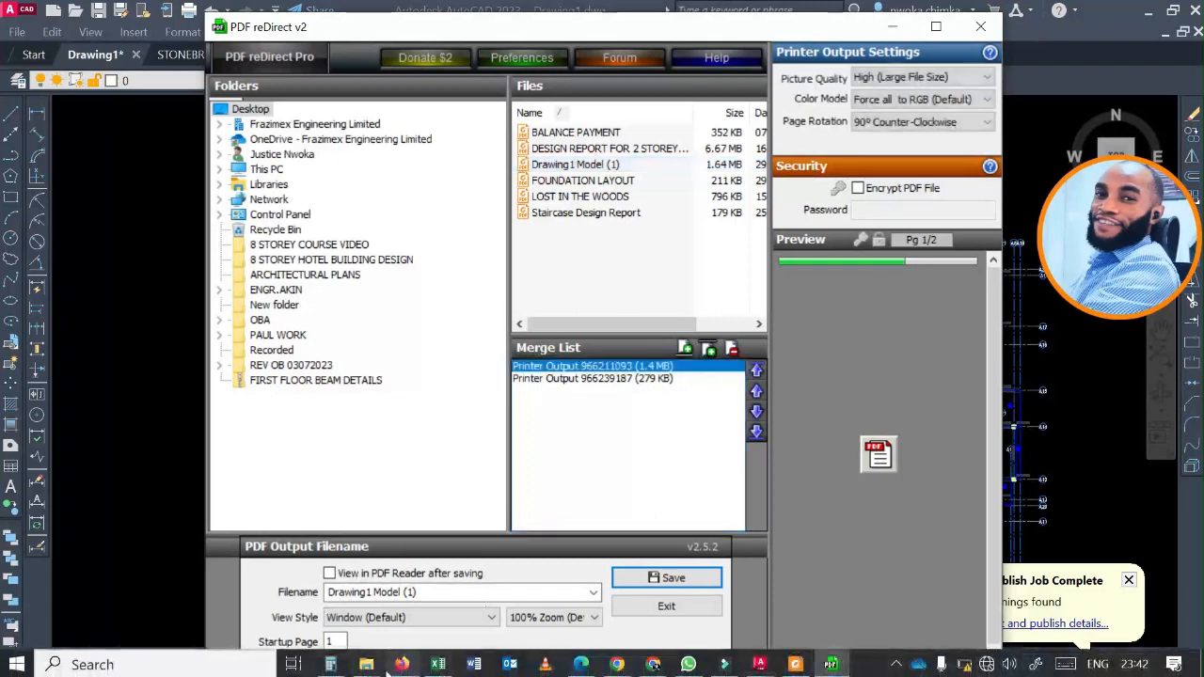
# Switch to File Explorer, go to the Desktop folder and open the Drawing1 Model (1) PDF.
pyautogui.click(377, 666)
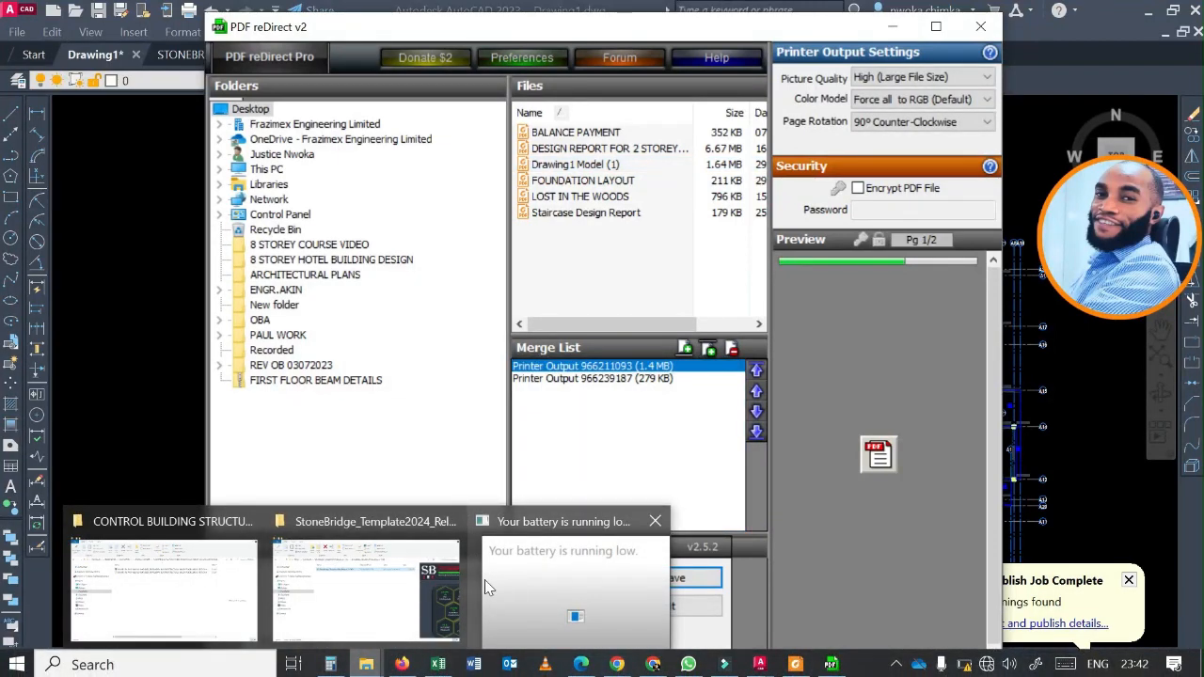
pyautogui.moveTo(399, 583)
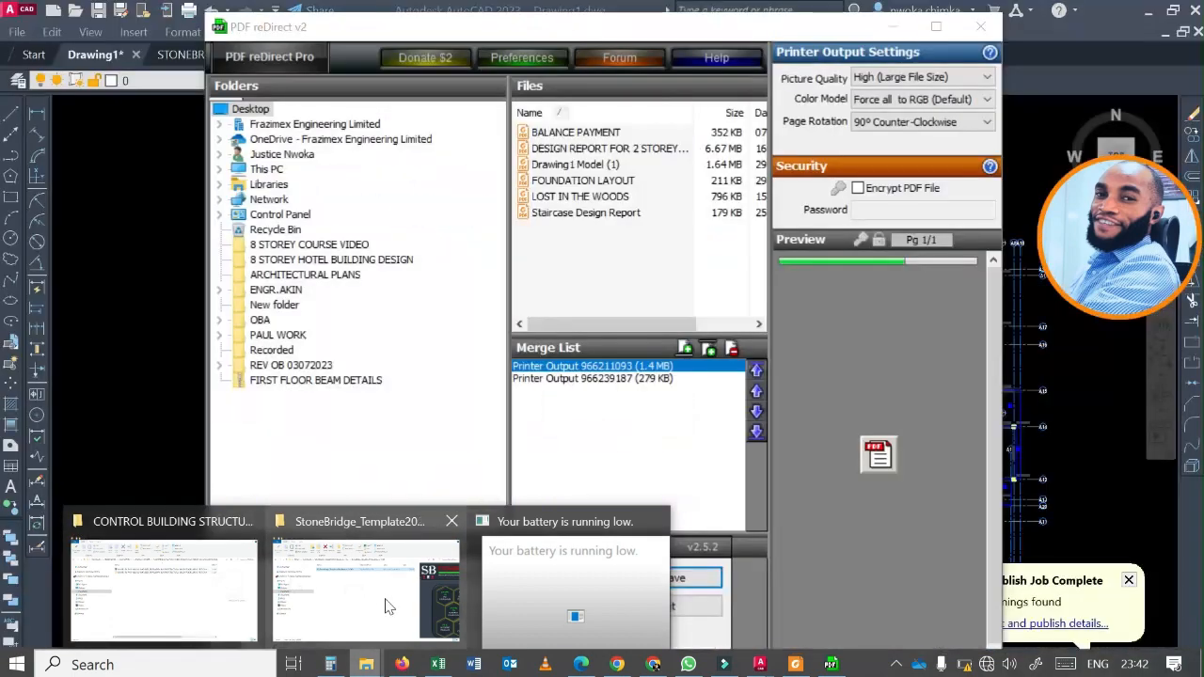
pyautogui.click(414, 564)
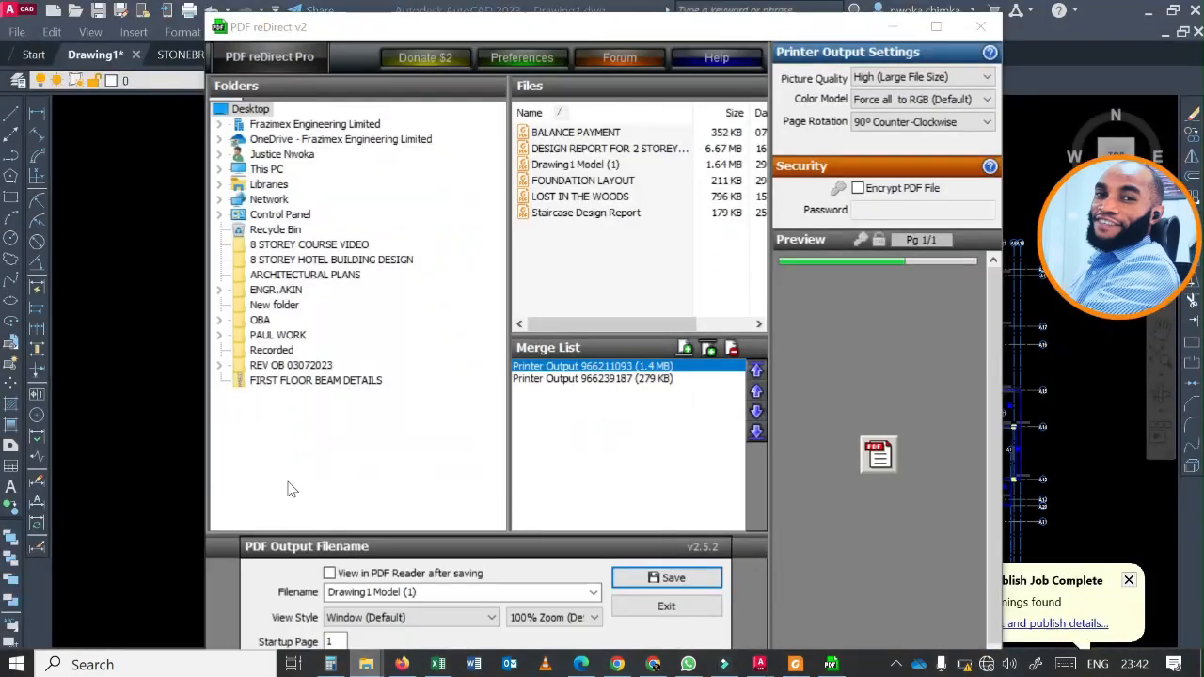
pyautogui.click(73, 331)
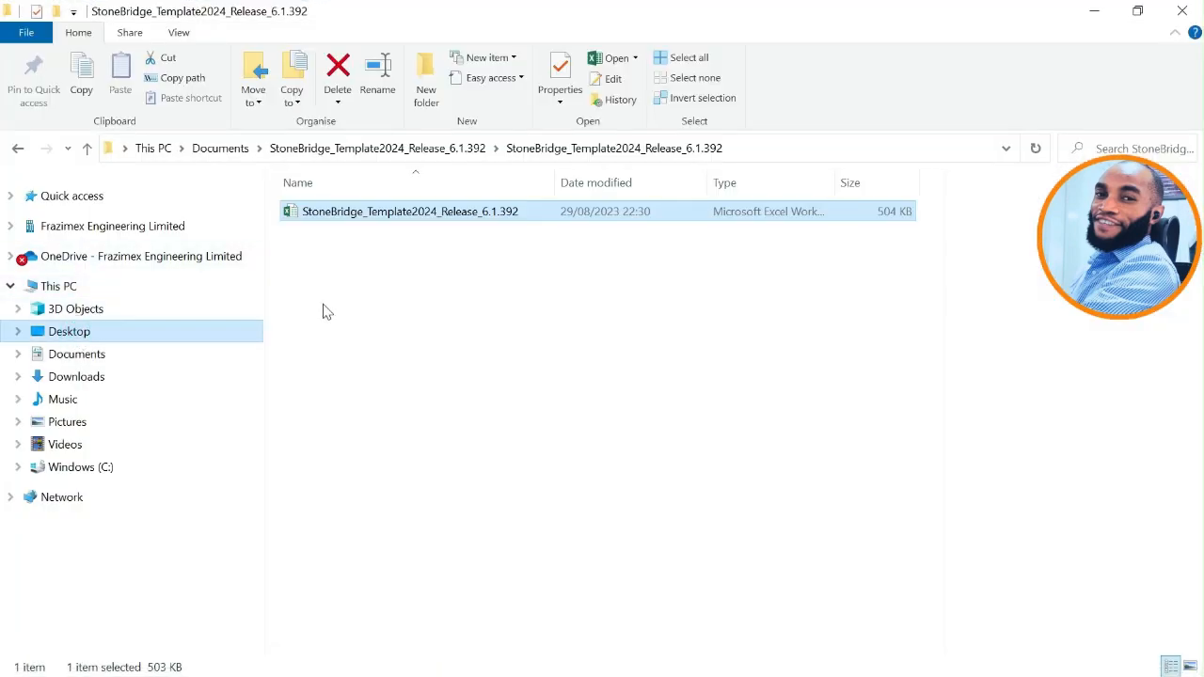
pyautogui.scroll(-3, 654, 452)
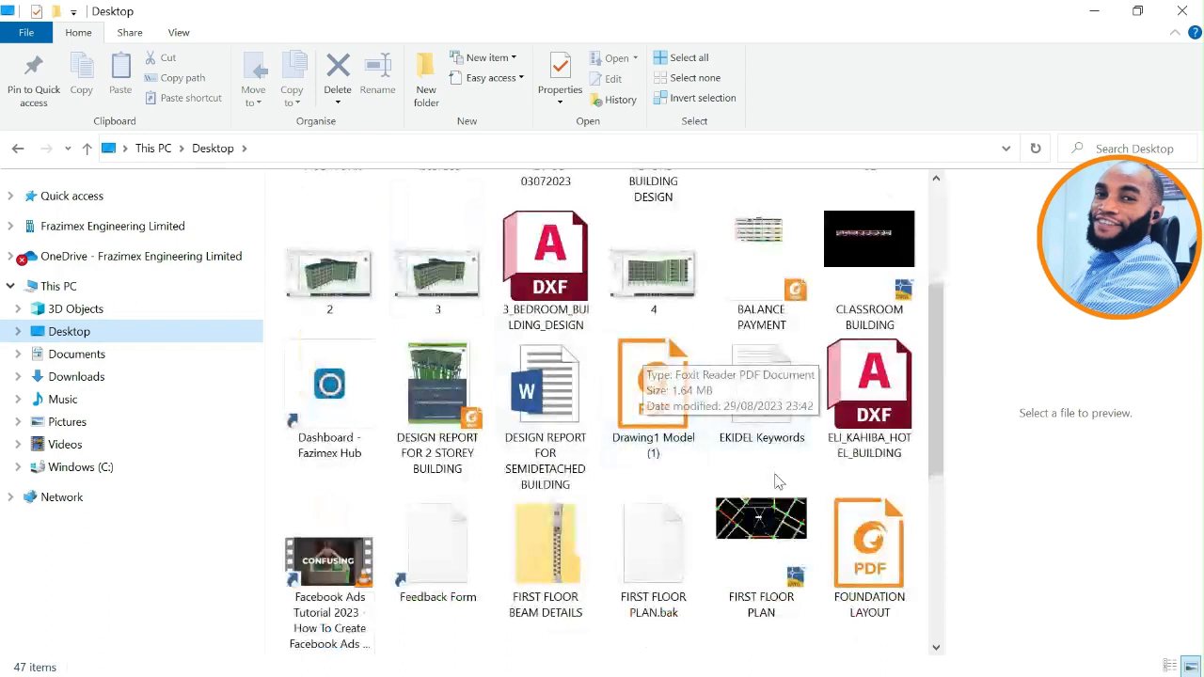
pyautogui.click(658, 404)
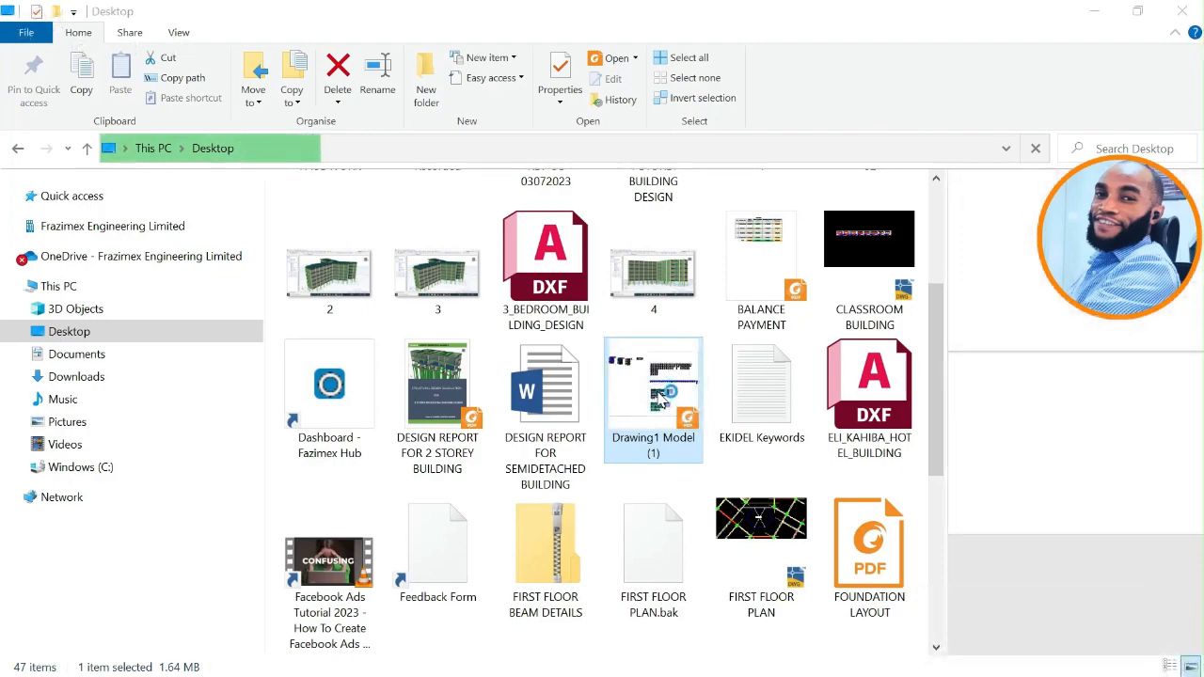
pyautogui.doubleClick(661, 400)
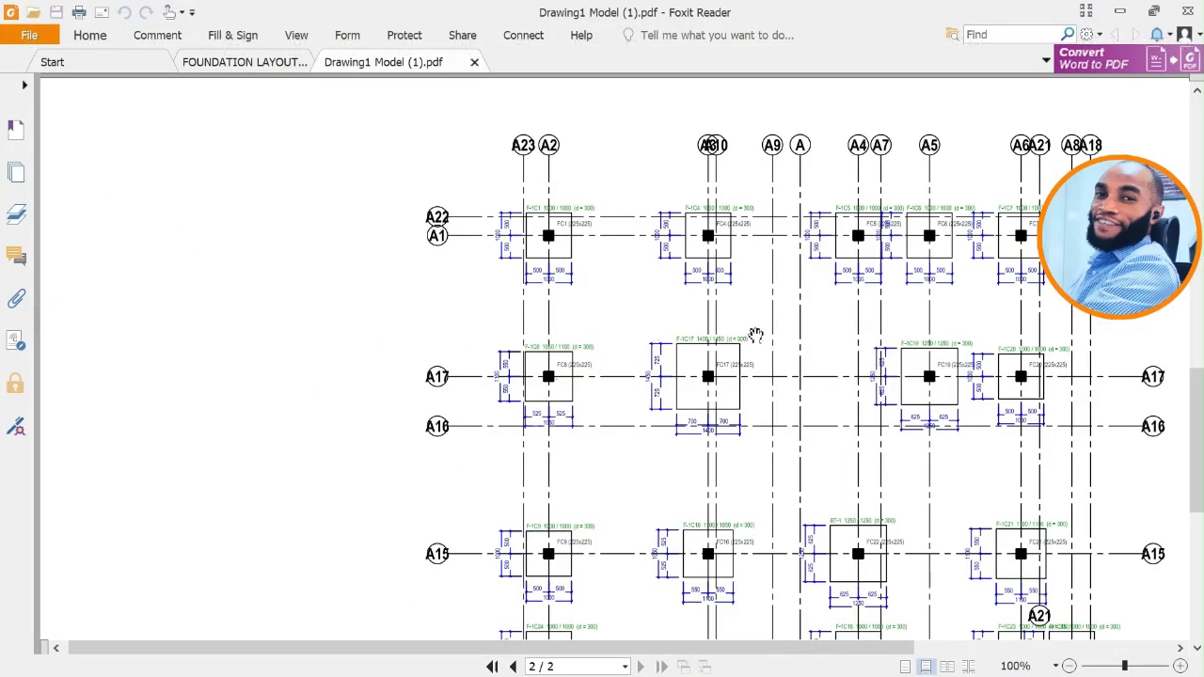
# Examine the grid labels, footing tags and dimensions of the footing layout on page 2 of Drawing1 Model (1).pdf.
pyautogui.moveTo(755, 335)
pyautogui.mouseDown()
pyautogui.moveTo(693, 322)
pyautogui.moveTo(631, 256)
pyautogui.mouseUp()
pyautogui.scroll(4, 470, 188)
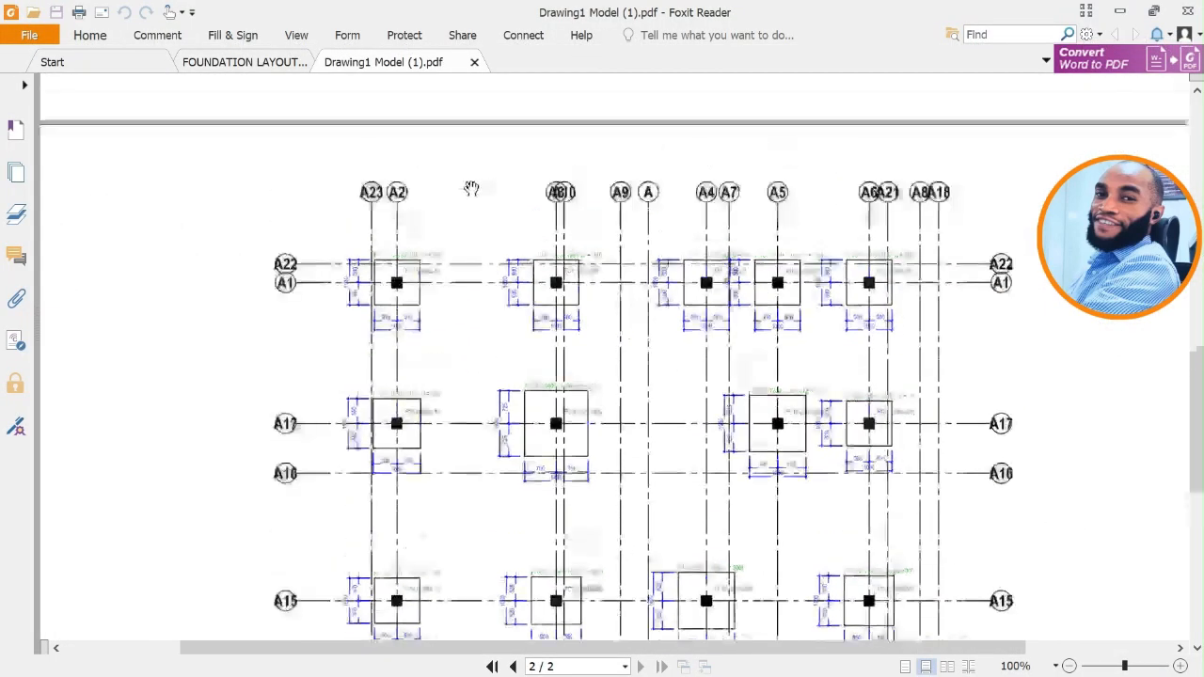
pyautogui.scroll(-3, 562, 287)
pyautogui.keyDown('ctrl'); pyautogui.scroll(5, 569, 336); pyautogui.keyUp('ctrl')
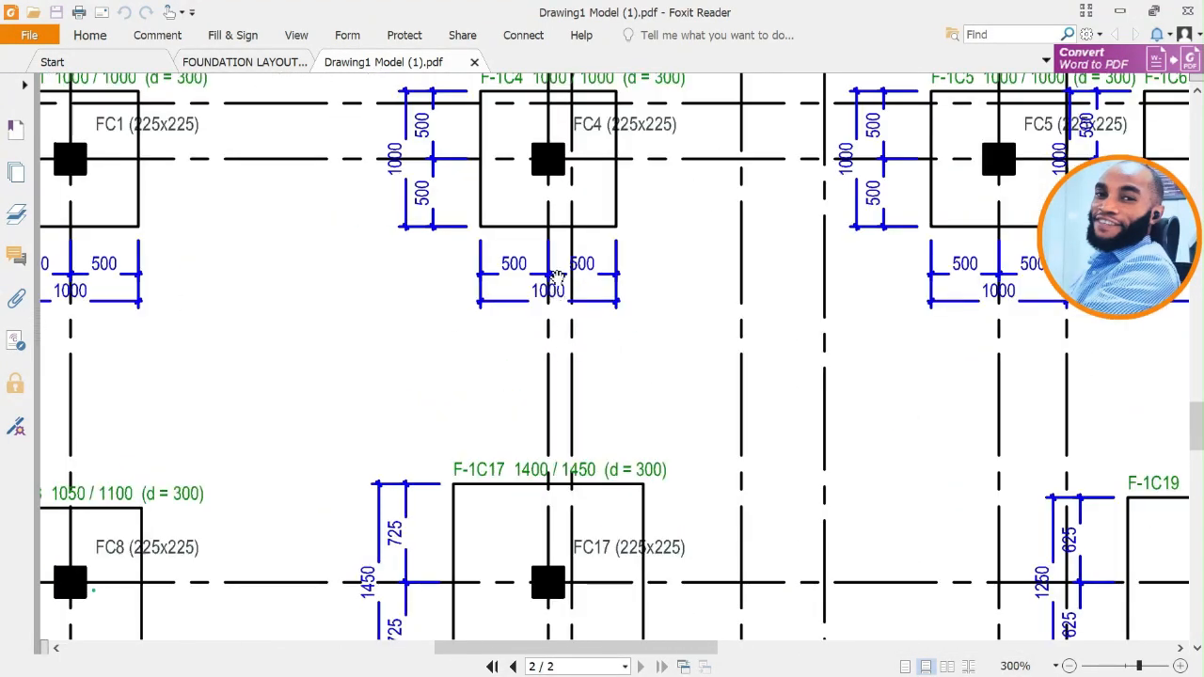
pyautogui.scroll(-2, 574, 328)
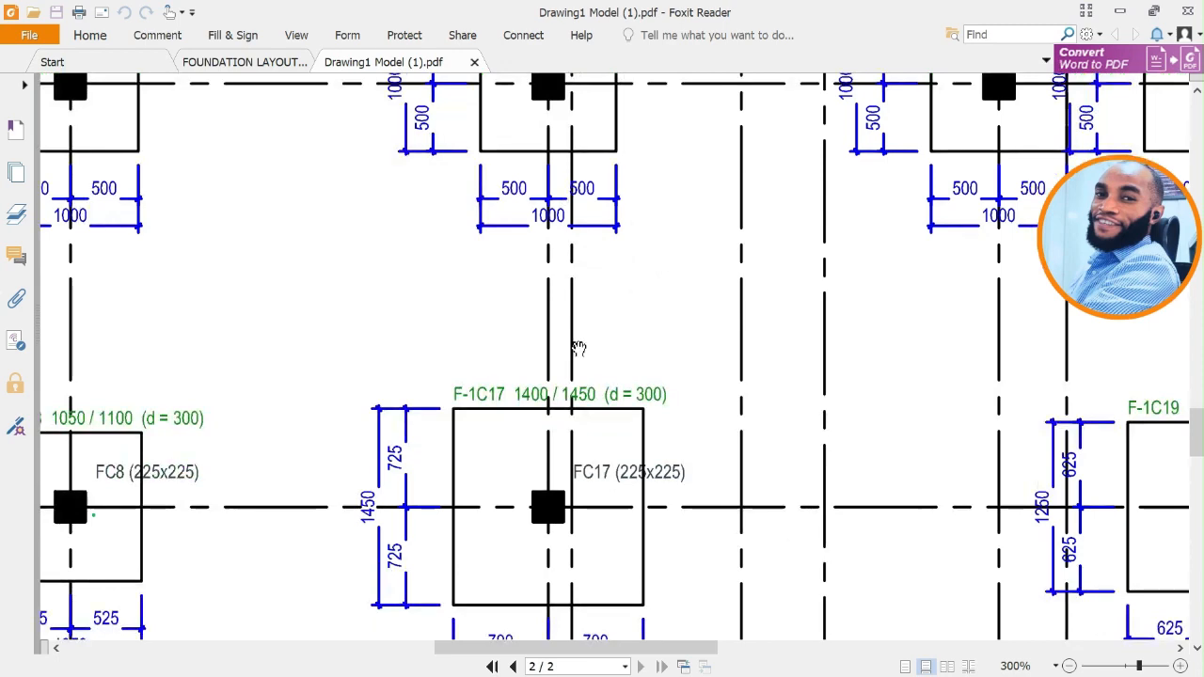
pyautogui.keyDown('ctrl'); pyautogui.scroll(-3, 578, 348); pyautogui.keyUp('ctrl')
pyautogui.scroll(-1, 641, 258)
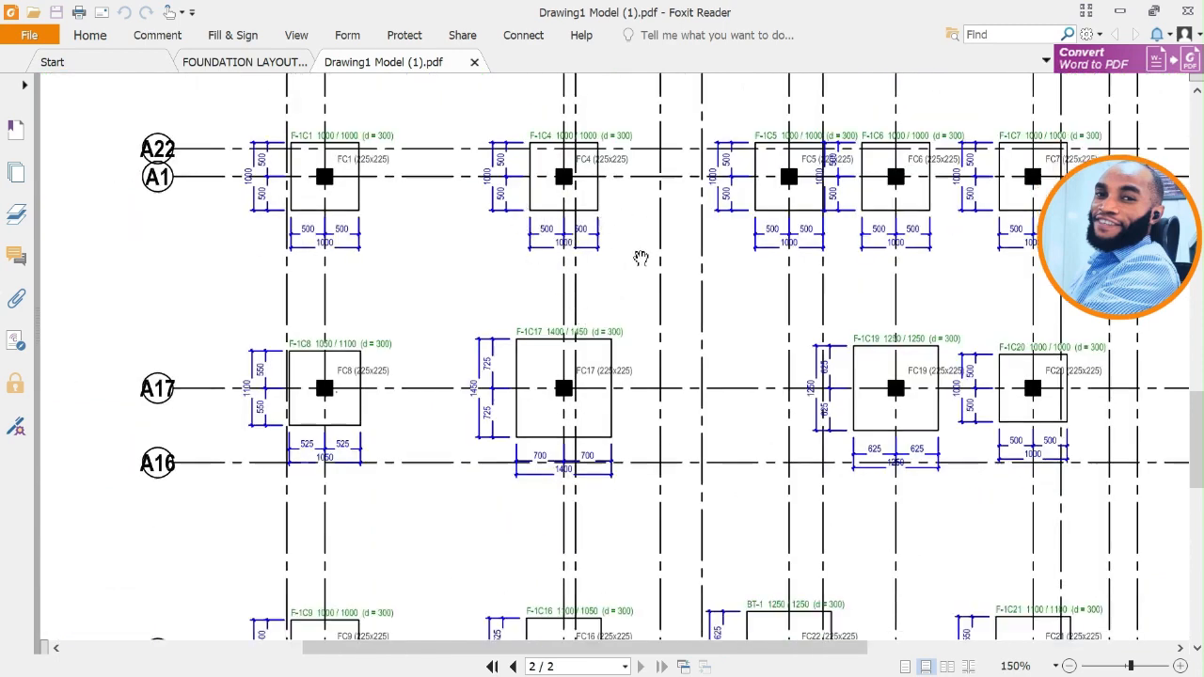
pyautogui.scroll(5, 456, 374)
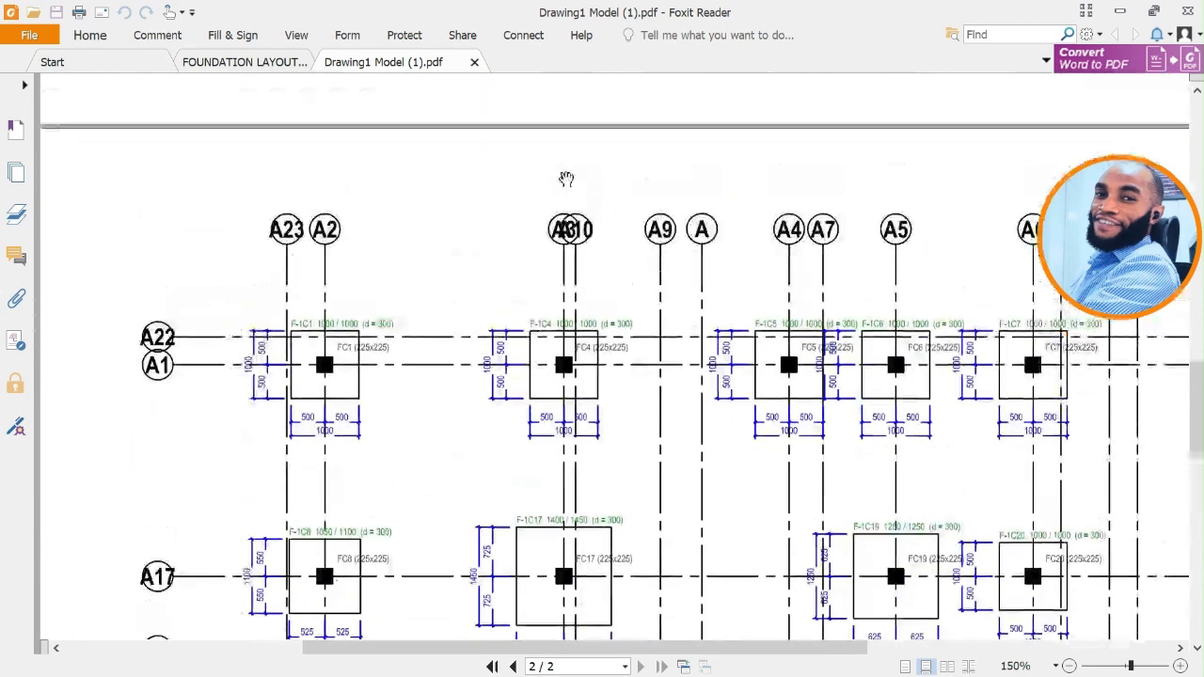
# Switch to FOUNDATION LAYOUT.pdf and examine its footings, dimensions and the A3 grid label for comparison.
pyautogui.click(299, 72)
pyautogui.middleClick(693, 242)
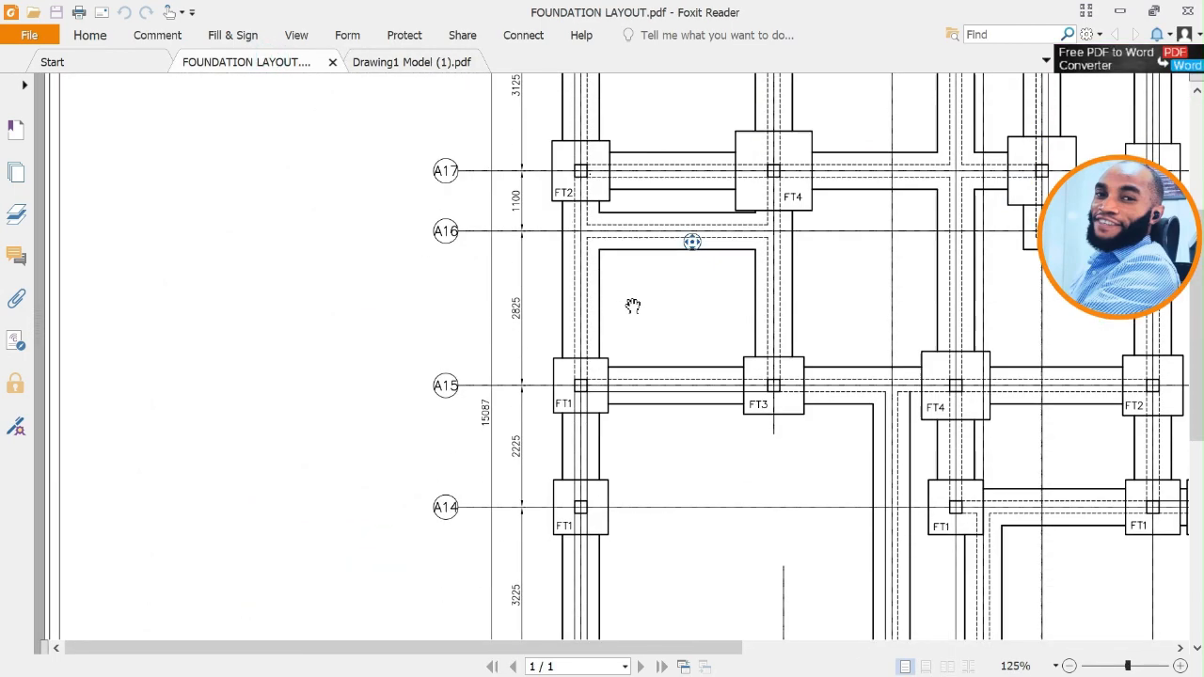
pyautogui.middleClick(662, 261)
pyautogui.scroll(12, 736, 234)
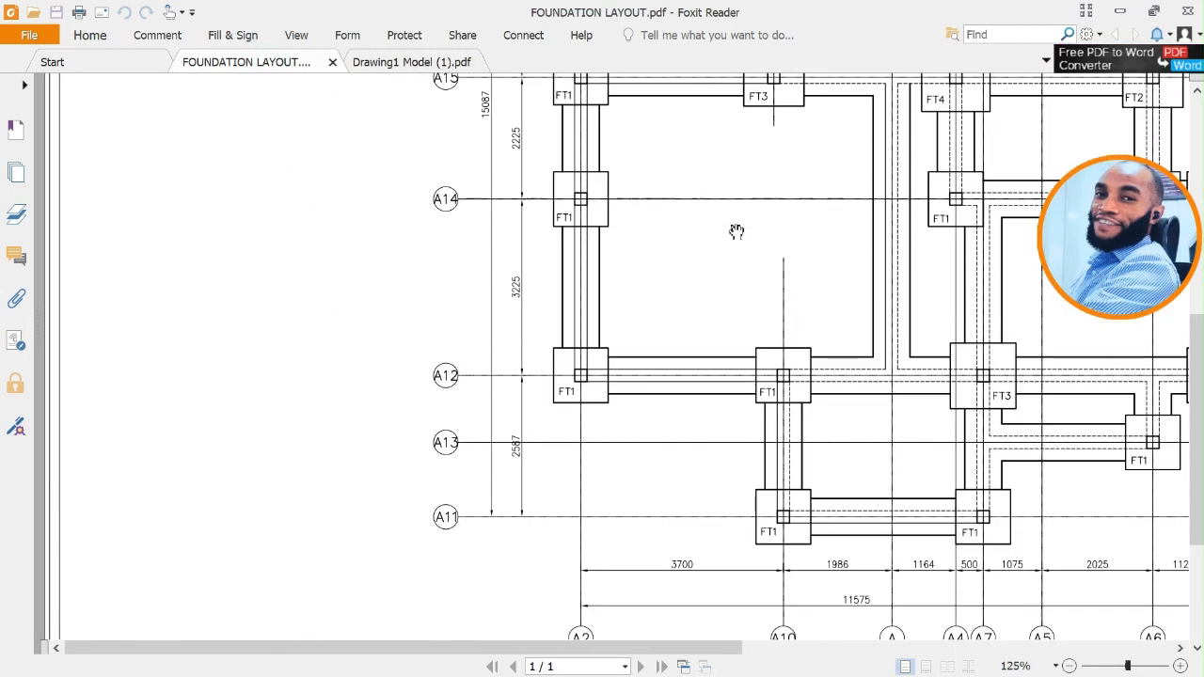
pyautogui.scroll(4, 725, 202)
pyautogui.moveTo(705, 158); pyautogui.dragTo(567, 323)
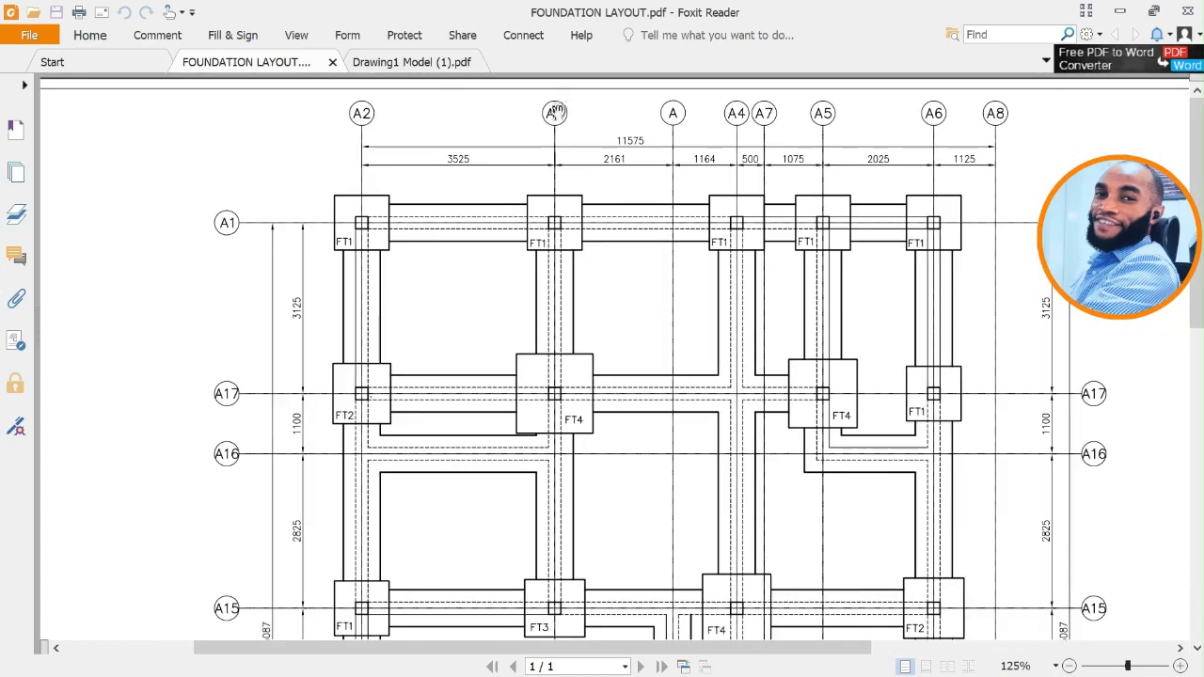
pyautogui.keyDown('ctrl'); pyautogui.scroll(5, 555, 113); pyautogui.keyUp('ctrl')
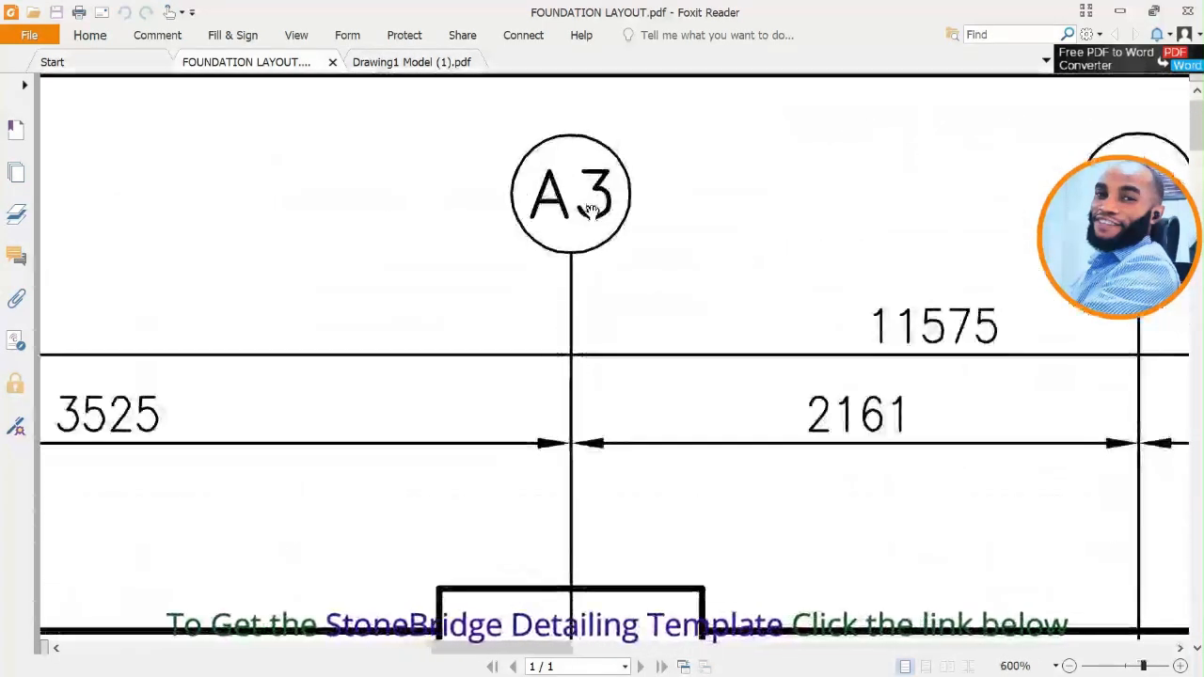
# Return to Drawing1 Model (1).pdf and examine the footing layout on page 2 and the beam details on page 1.
pyautogui.click(411, 62)
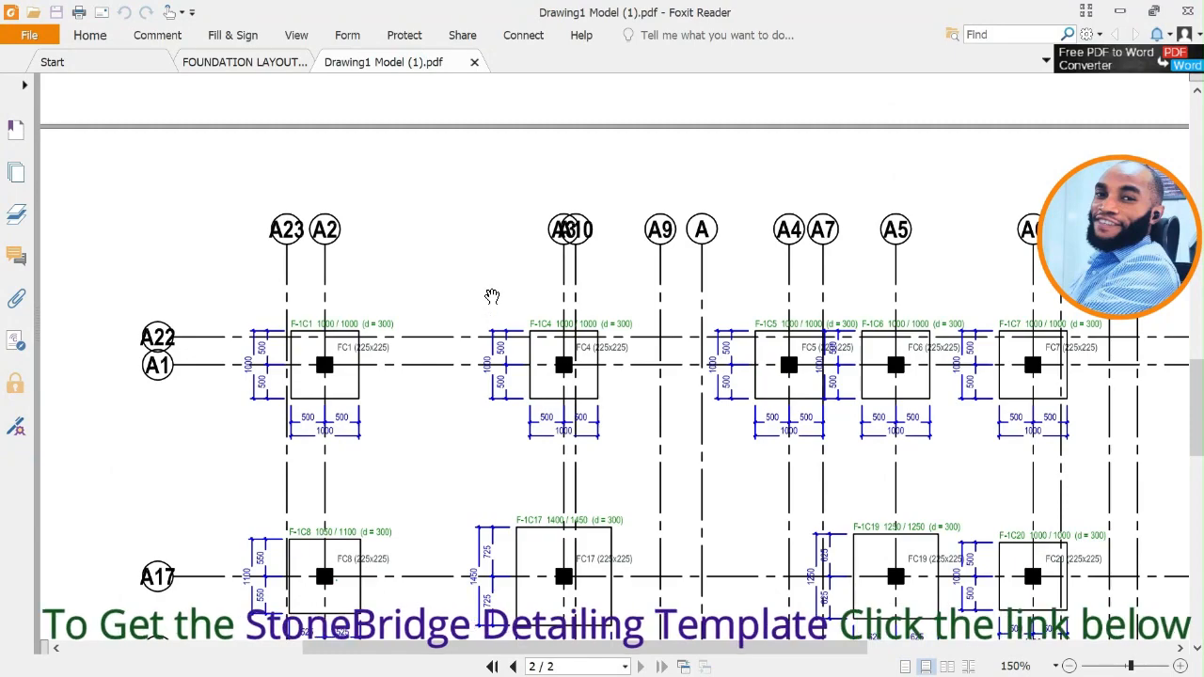
pyautogui.scroll(-3, 602, 311)
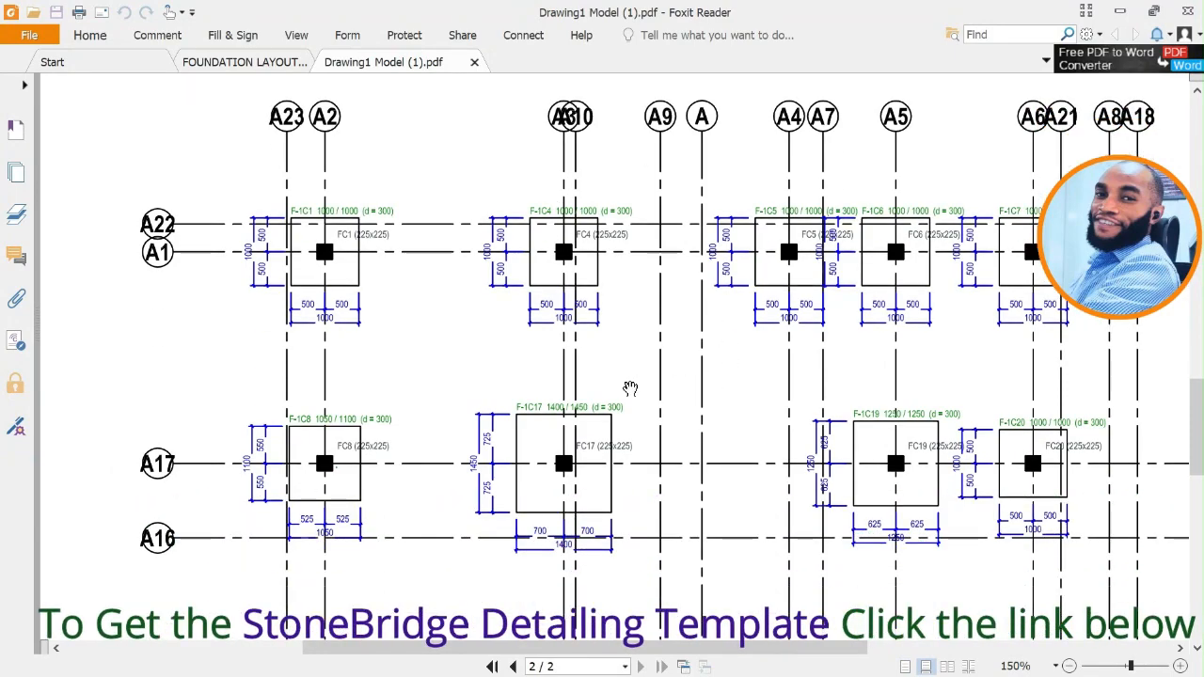
pyautogui.scroll(-5, 631, 388)
pyautogui.scroll(12, 659, 376)
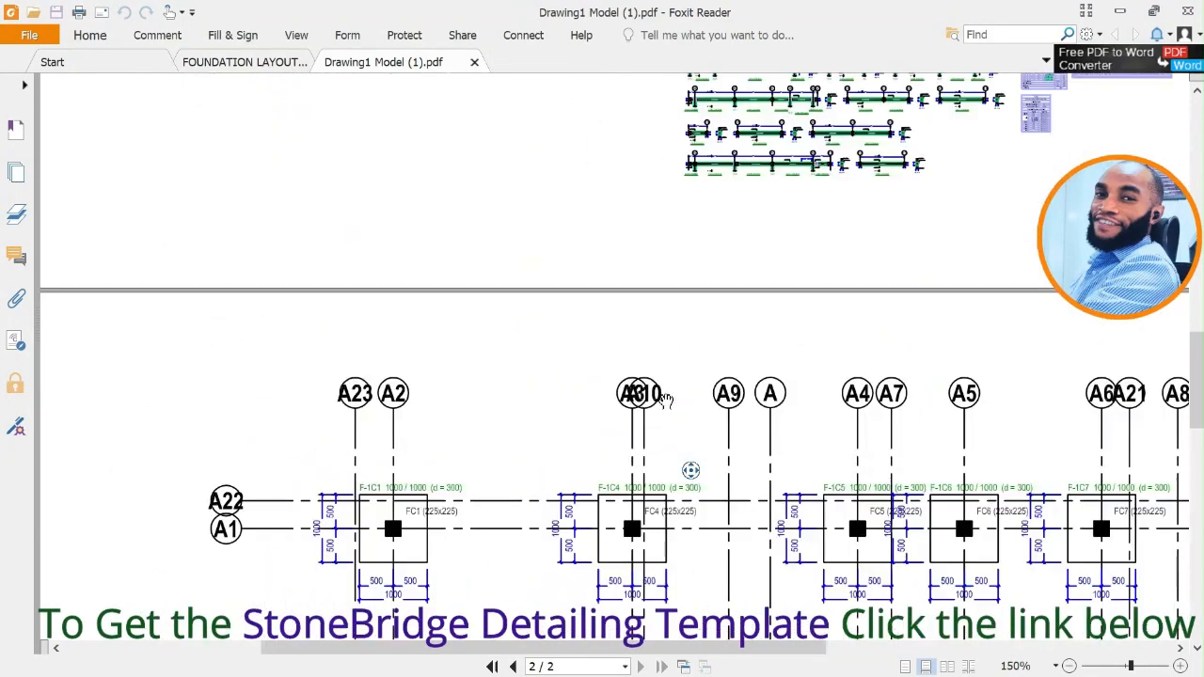
pyautogui.scroll(4, 665, 400)
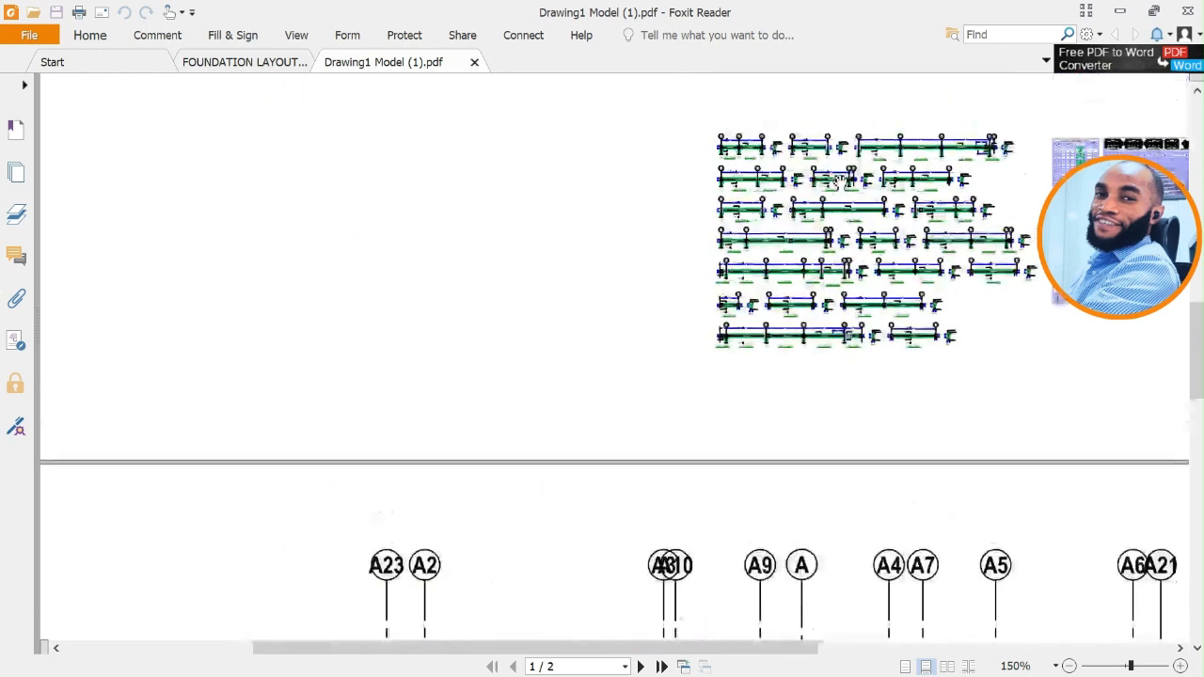
pyautogui.keyDown('ctrl'); pyautogui.scroll(5, 838, 181); pyautogui.keyUp('ctrl')
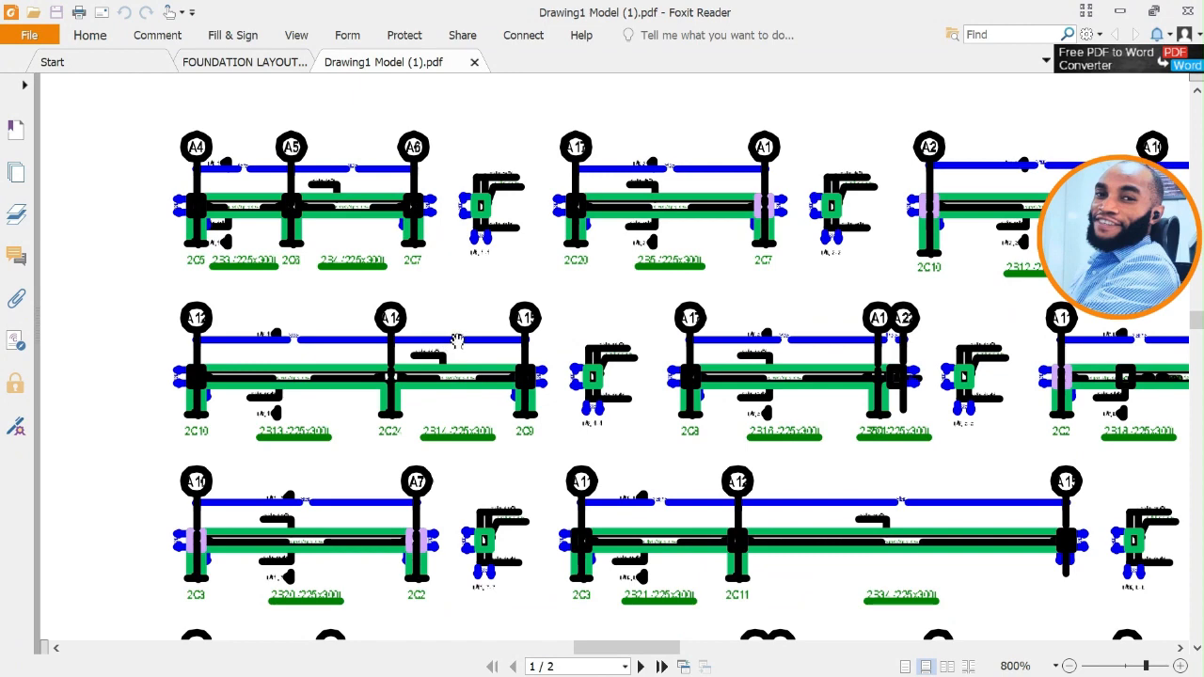
pyautogui.keyDown('ctrl'); pyautogui.scroll(-4, 460, 345); pyautogui.keyUp('ctrl')
pyautogui.scroll(-1, 592, 301)
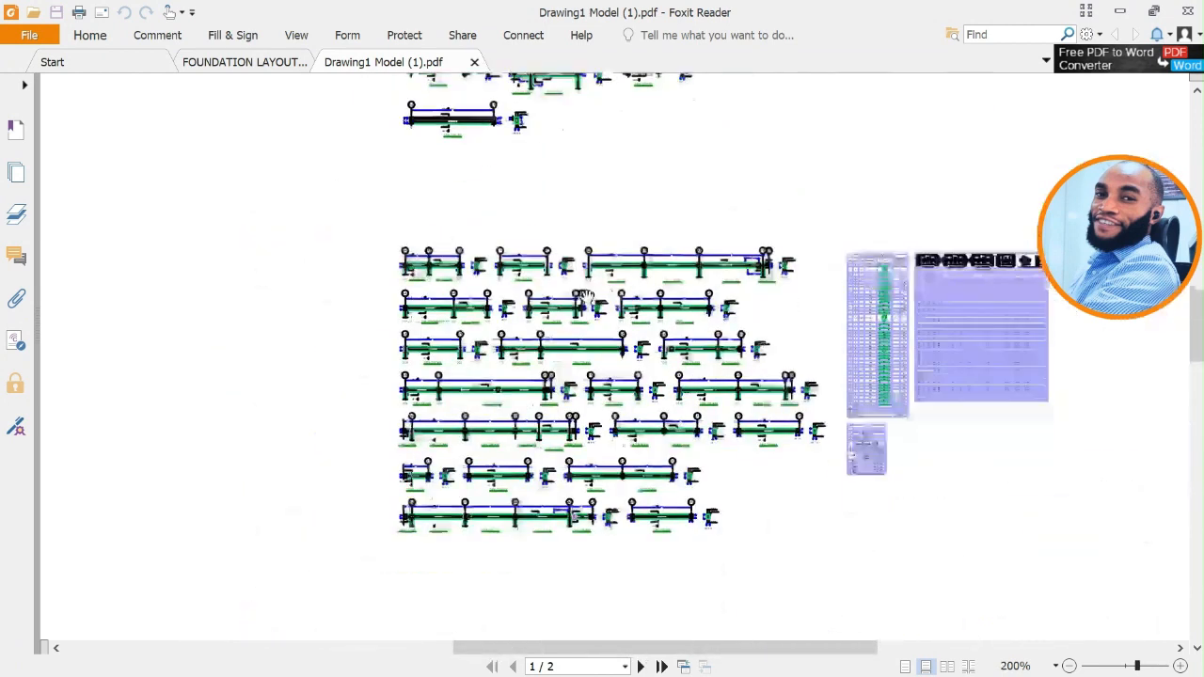
pyautogui.scroll(-8, 592, 303)
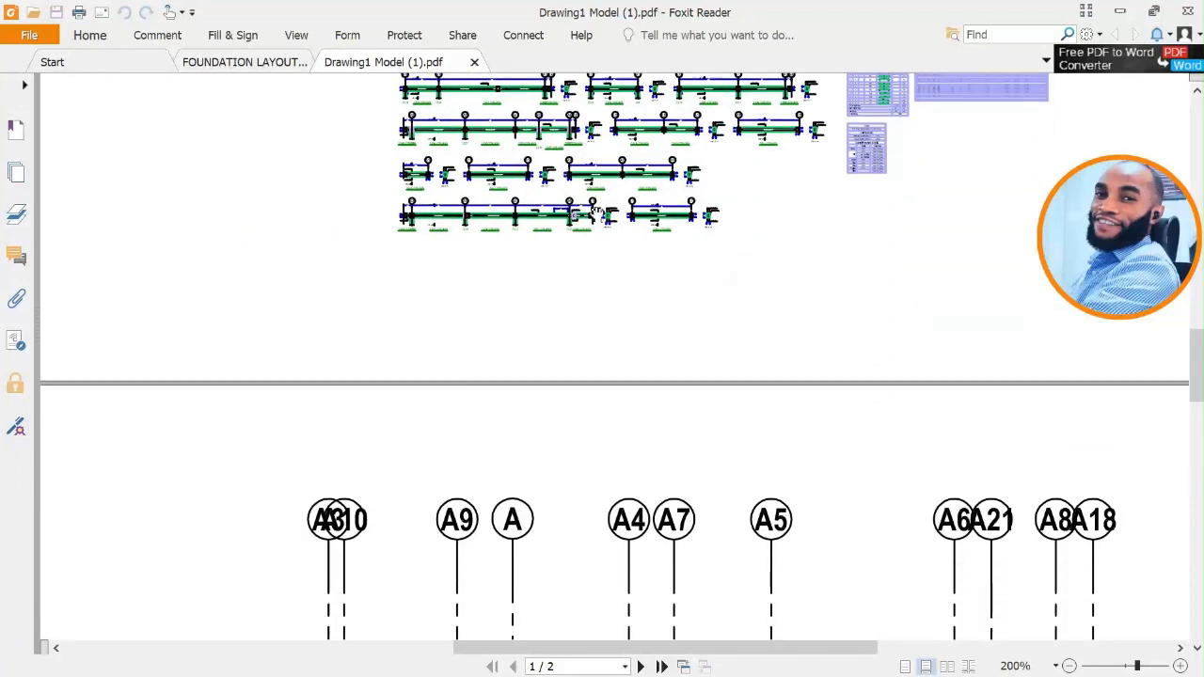
pyautogui.scroll(-10, 615, 233)
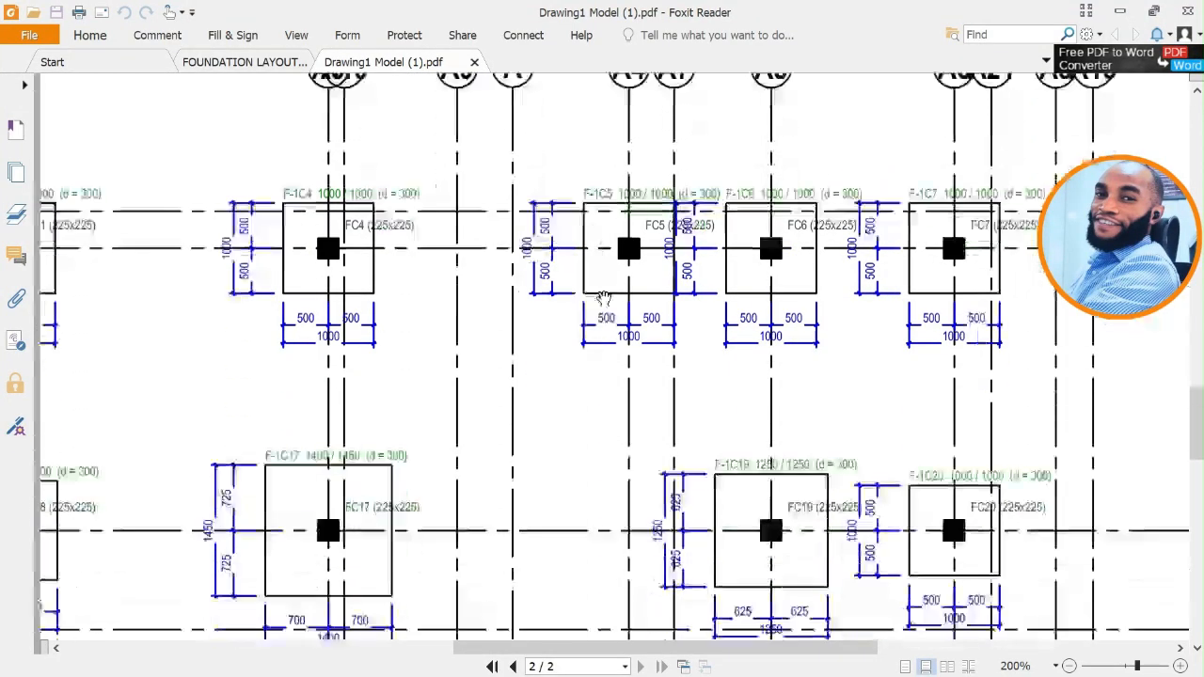
pyautogui.scroll(-5, 653, 342)
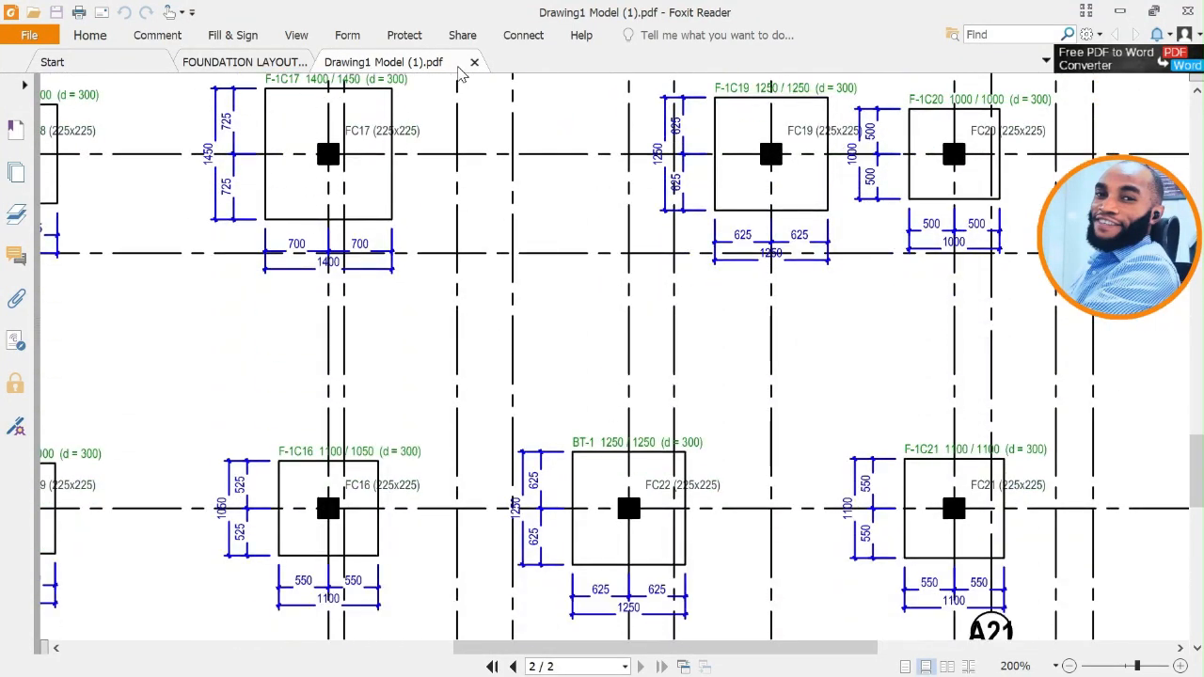
# Close Drawing1 Model (1).pdf and review the complete foundation plan in FOUNDATION LAYOUT.pdf.
pyautogui.click(475, 63)
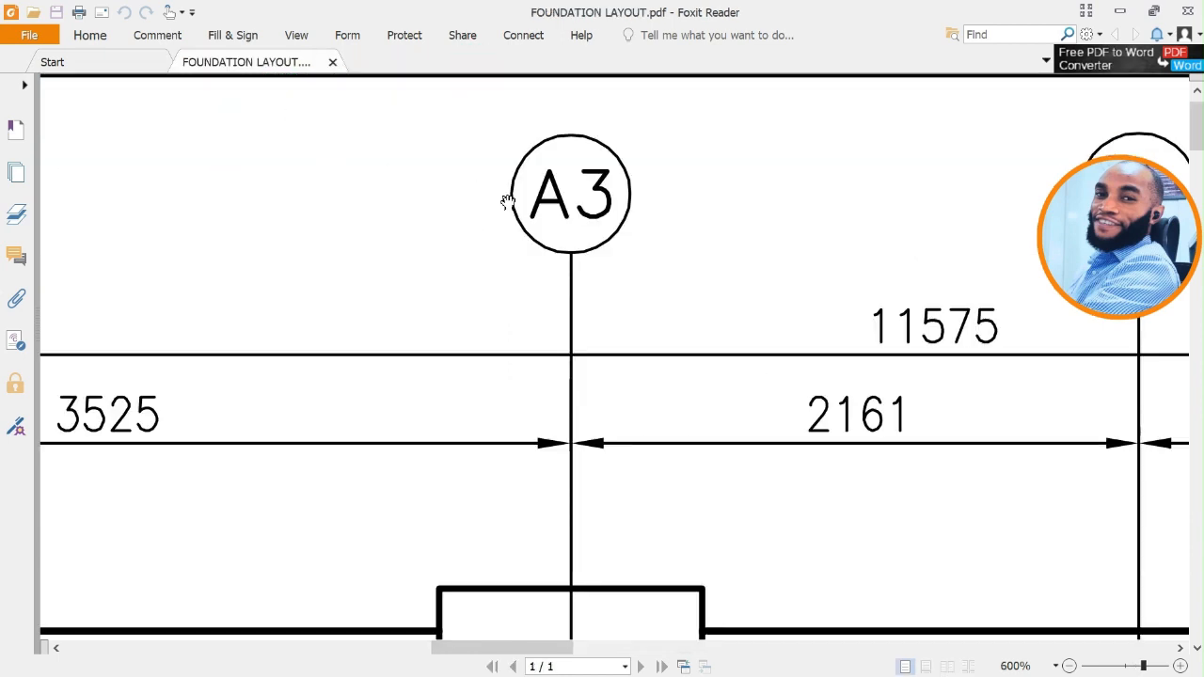
pyautogui.keyDown('ctrl'); pyautogui.scroll(-6, 650, 323); pyautogui.keyUp('ctrl')
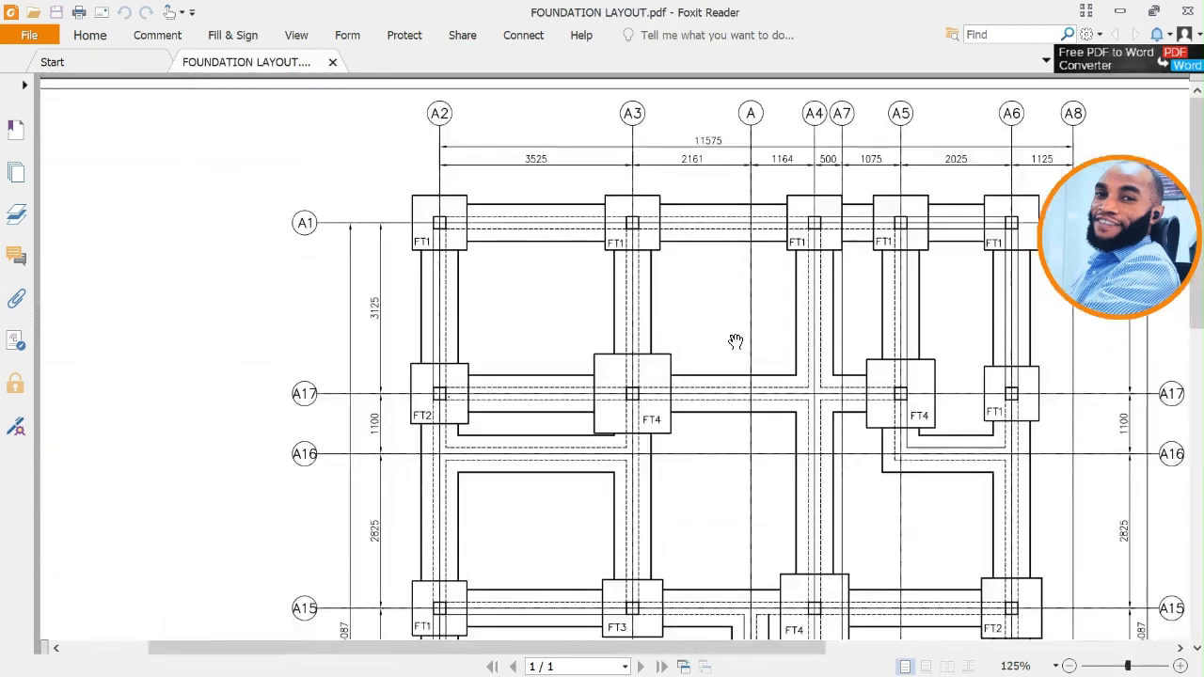
pyautogui.middleClick(734, 341)
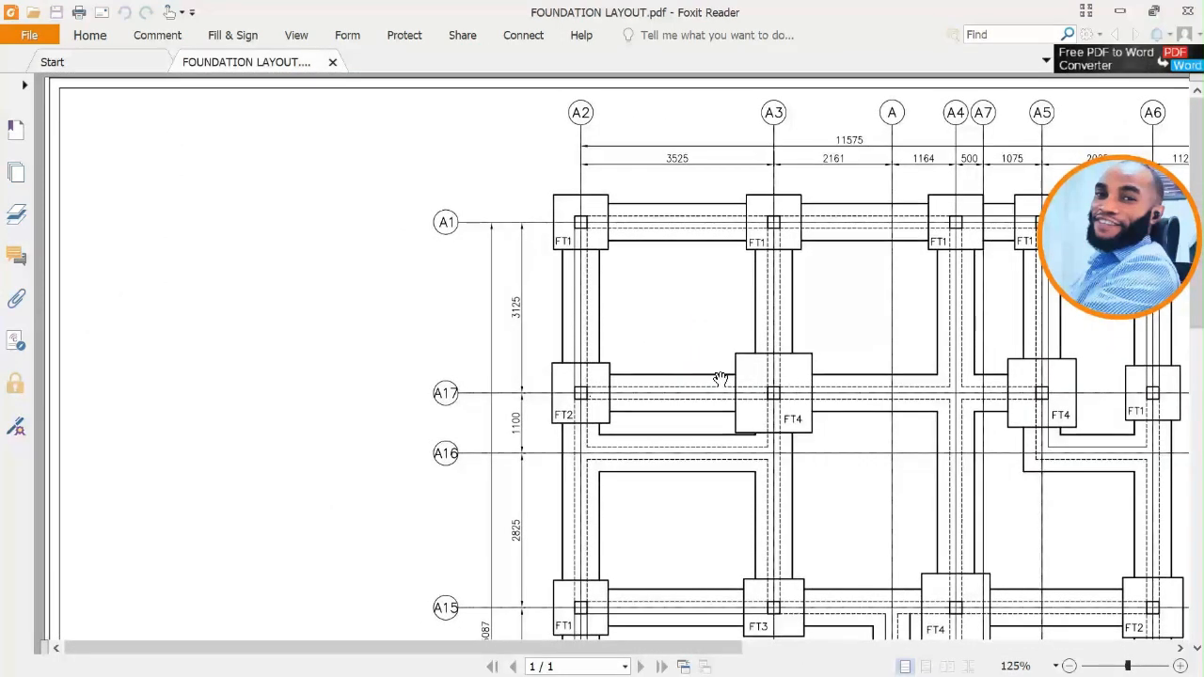
pyautogui.scroll(-4, 701, 381)
pyautogui.keyDown('ctrl'); pyautogui.scroll(-3, 724, 382); pyautogui.keyUp('ctrl')
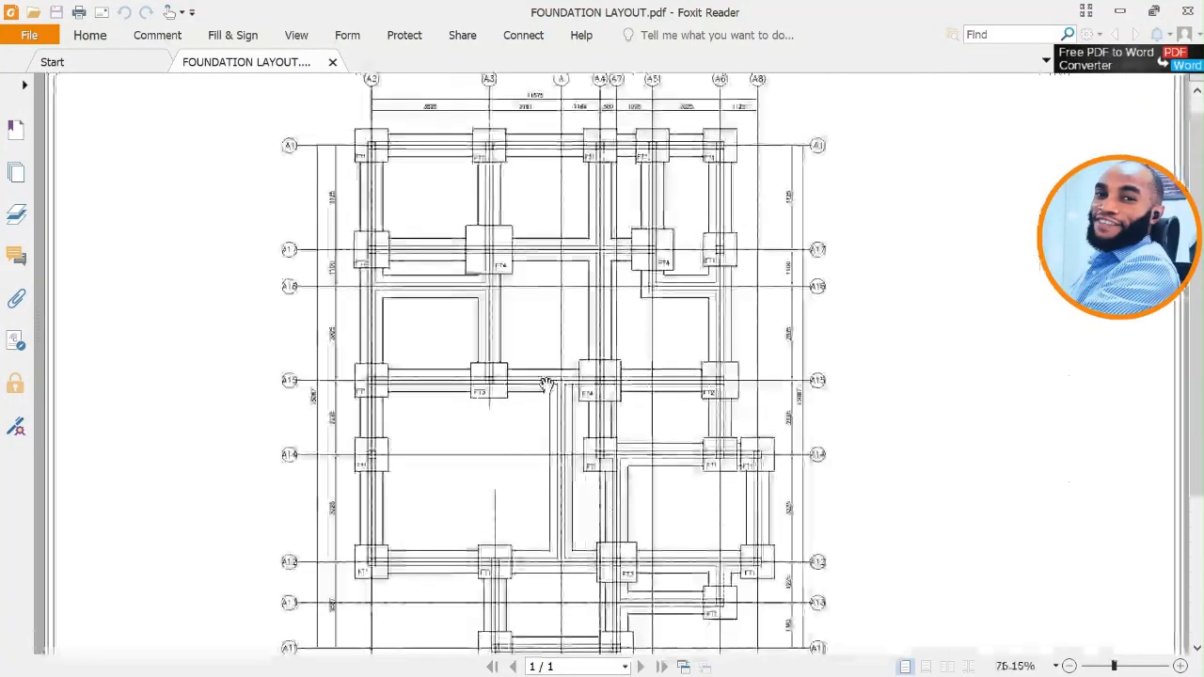
pyautogui.scroll(-1, 558, 361)
pyautogui.scroll(-3, 558, 361)
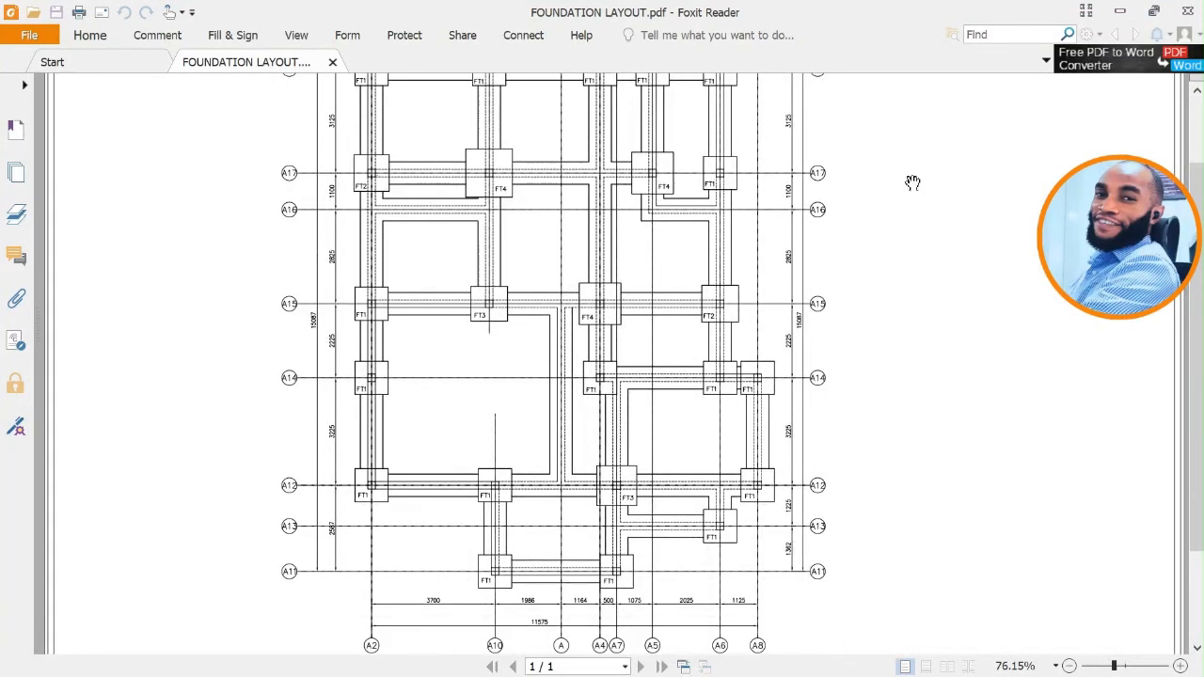
# Minimize the PDF reader, File Explorer and PDF reDirect, and bring up the model space of the STONEBRIDGE footing drawing in AutoCAD.
pyautogui.click(1120, 10)
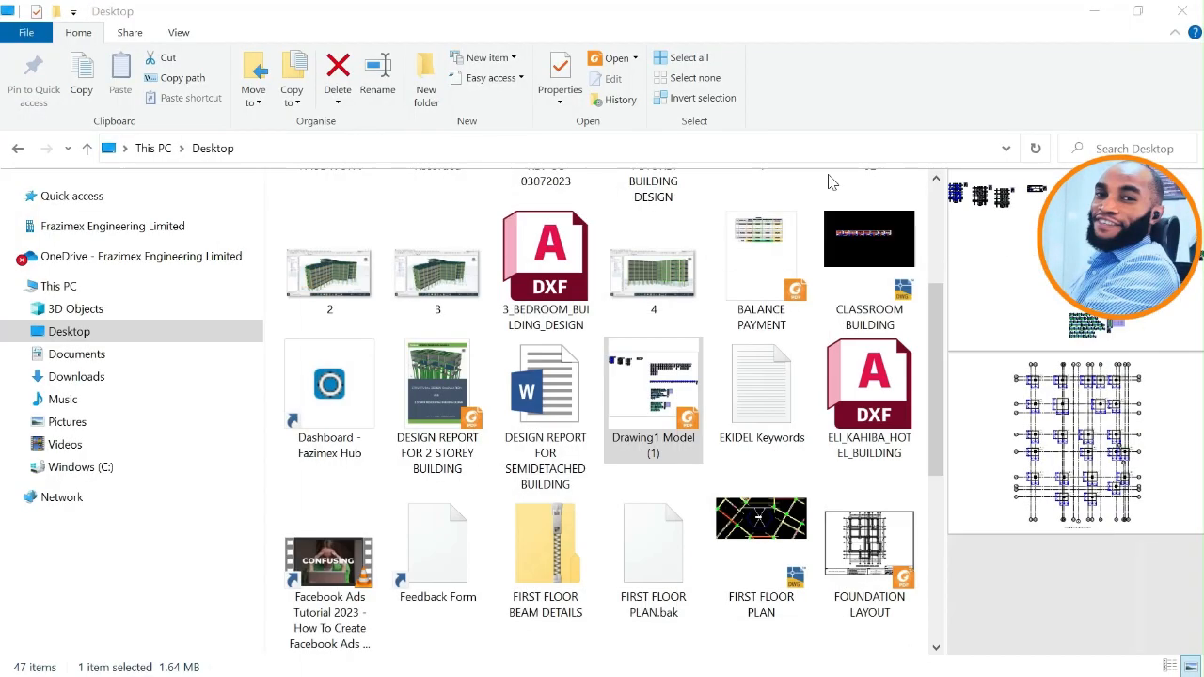
pyautogui.click(1092, 15)
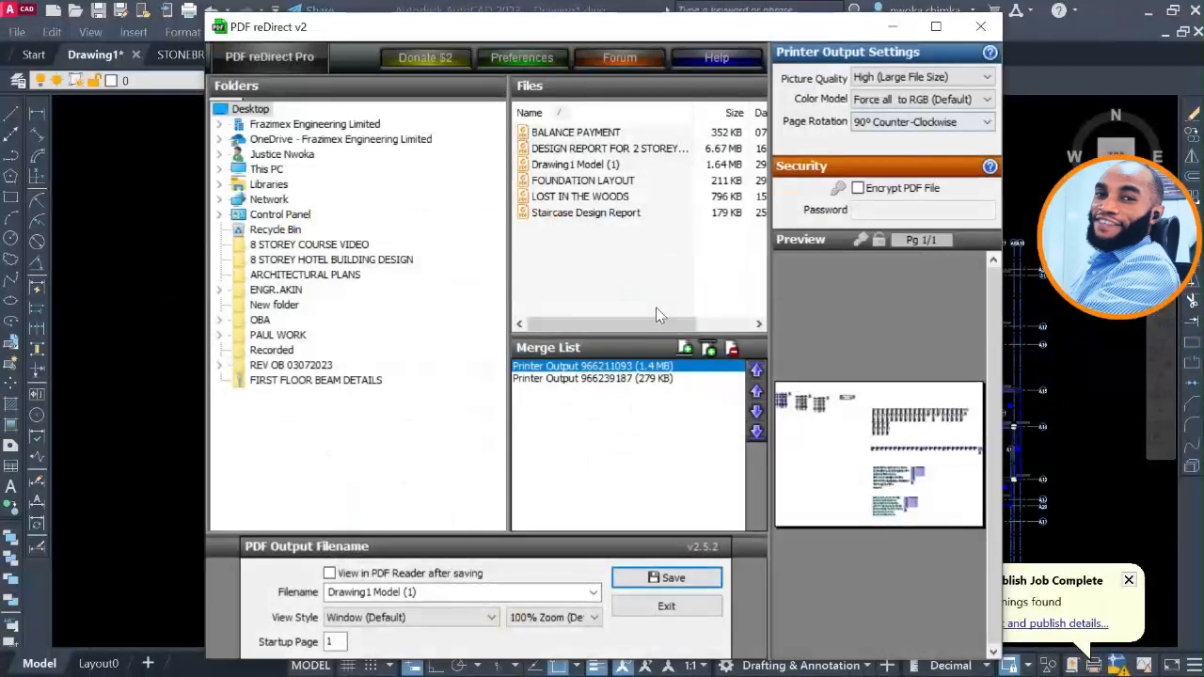
pyautogui.click(895, 30)
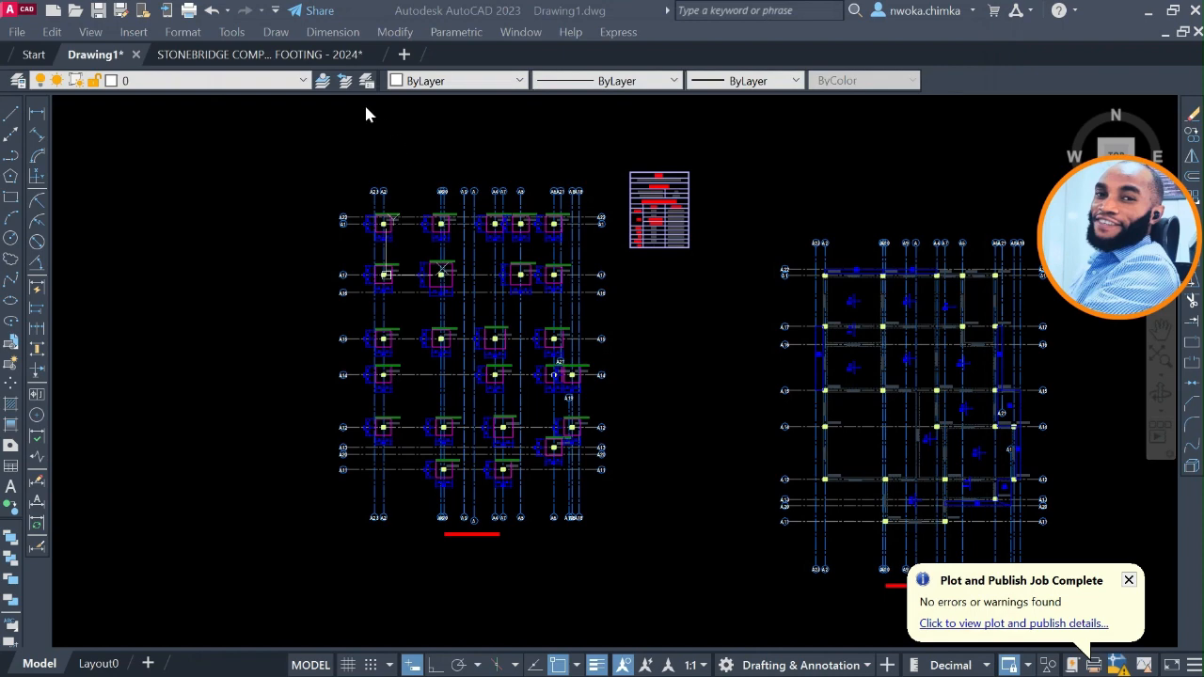
pyautogui.click(301, 56)
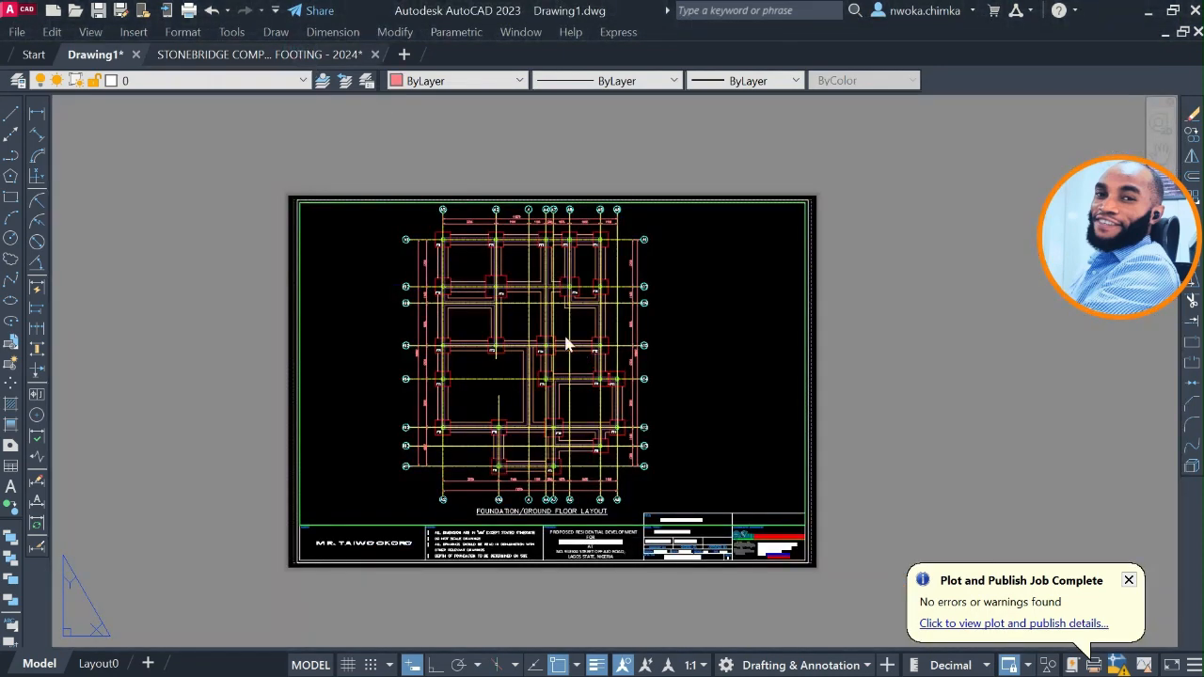
pyautogui.click(52, 662)
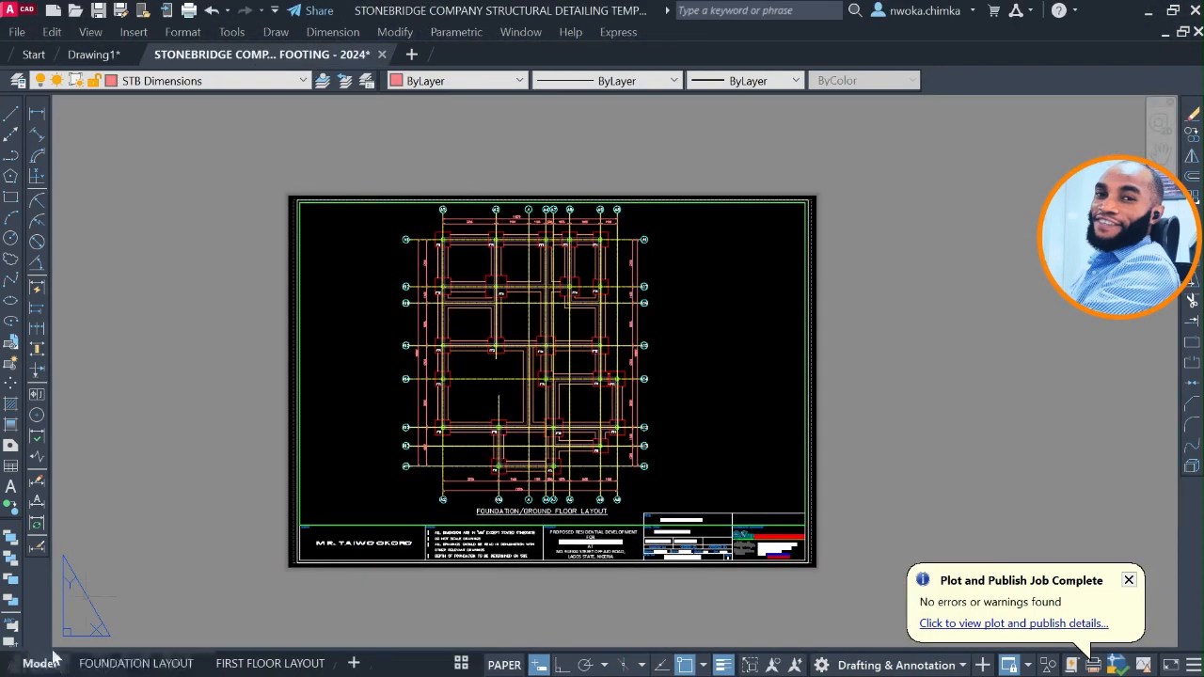
# Examine the floor layout plans and the rows of beam details in the STONEBRIDGE drawing's model space.
pyautogui.scroll(-5, 452, 310)
pyautogui.scroll(-2, 534, 251)
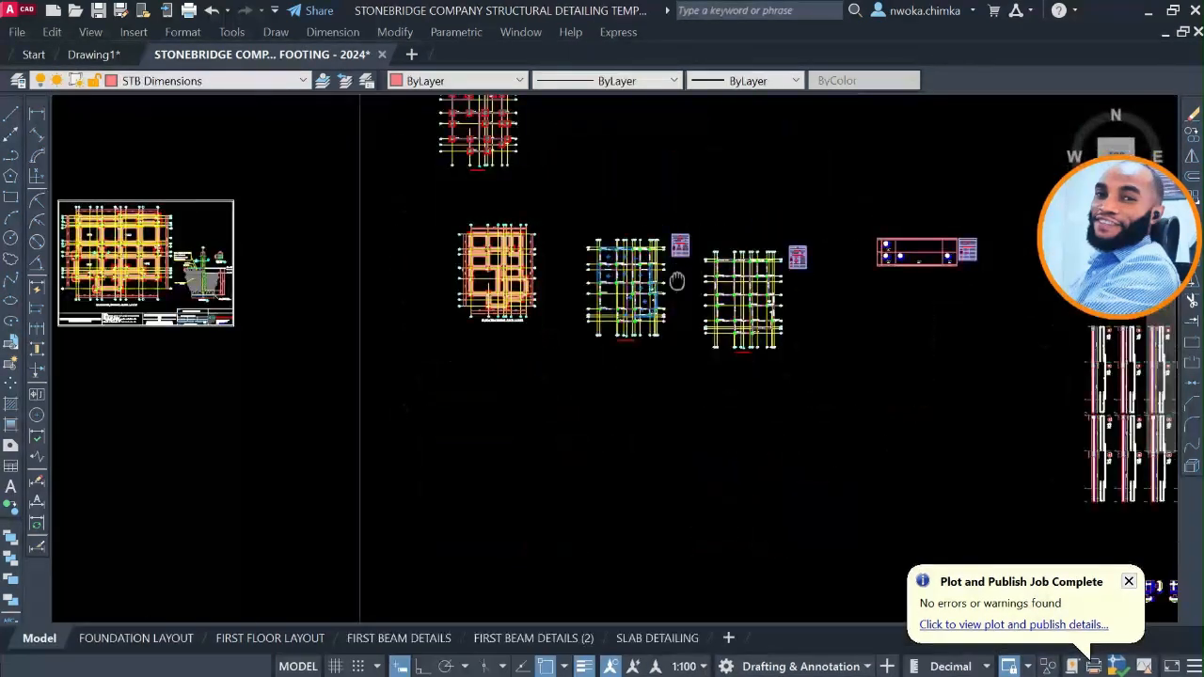
pyautogui.moveTo(676, 282); pyautogui.dragTo(470, 307, button='middle')
pyautogui.moveTo(904, 363); pyautogui.dragTo(644, 221, button='middle')
pyautogui.scroll(-2, 651, 158)
pyautogui.scroll(6, 722, 431)
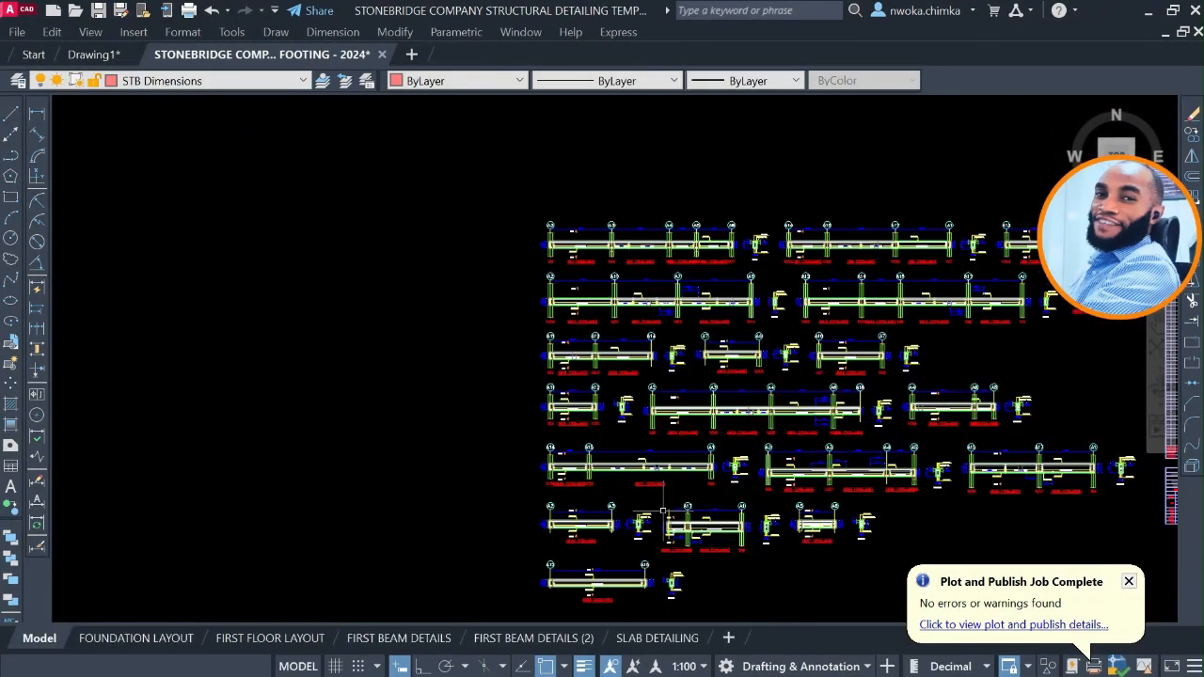
pyautogui.scroll(-2, 539, 223)
pyautogui.scroll(-2, 553, 276)
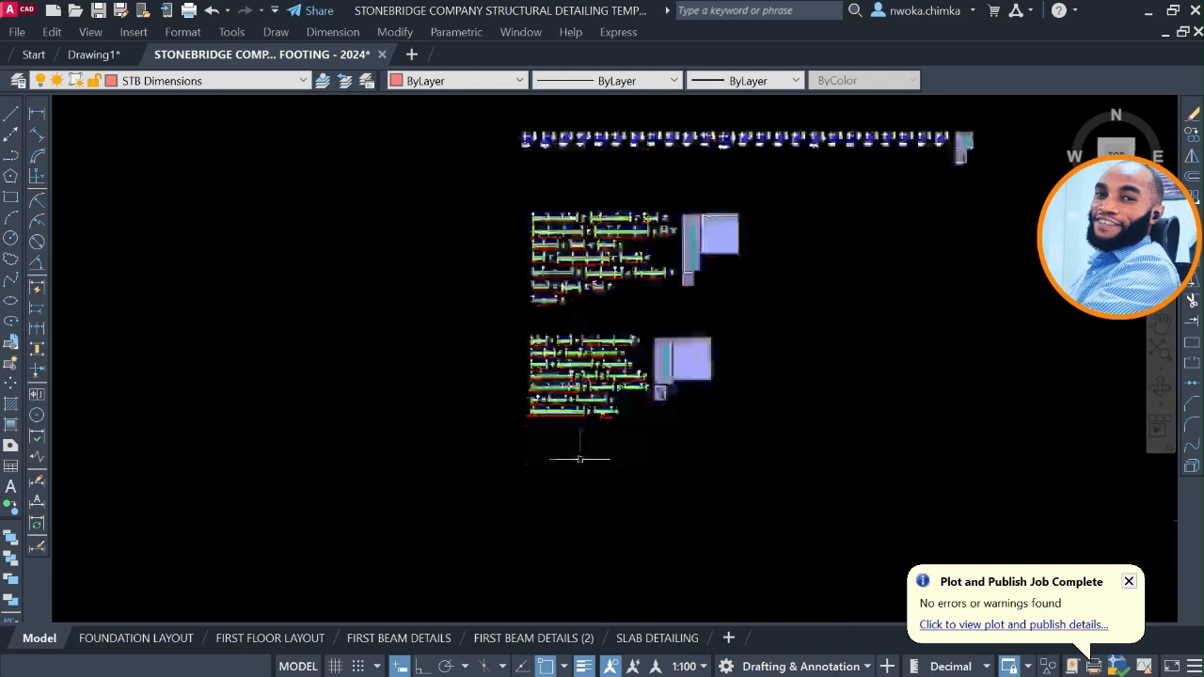
# Locate the row of framed sheets in model space and examine the column detail sheet with its footing and column sections.
pyautogui.moveTo(573, 419); pyautogui.dragTo(506, 253, button='middle')
pyautogui.scroll(-2, 509, 252)
pyautogui.scroll(-1, 527, 306)
pyautogui.moveTo(570, 452); pyautogui.dragTo(512, 265, button='middle')
pyautogui.scroll(-1, 513, 265)
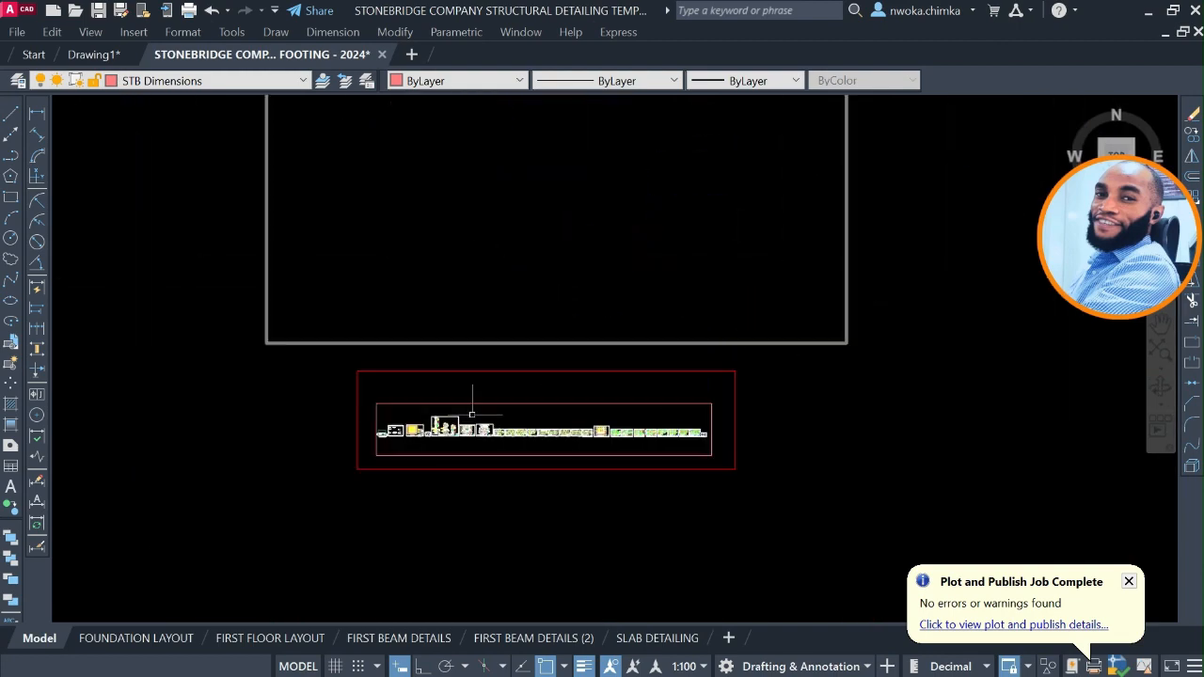
pyautogui.scroll(8, 489, 449)
pyautogui.scroll(4, 350, 370)
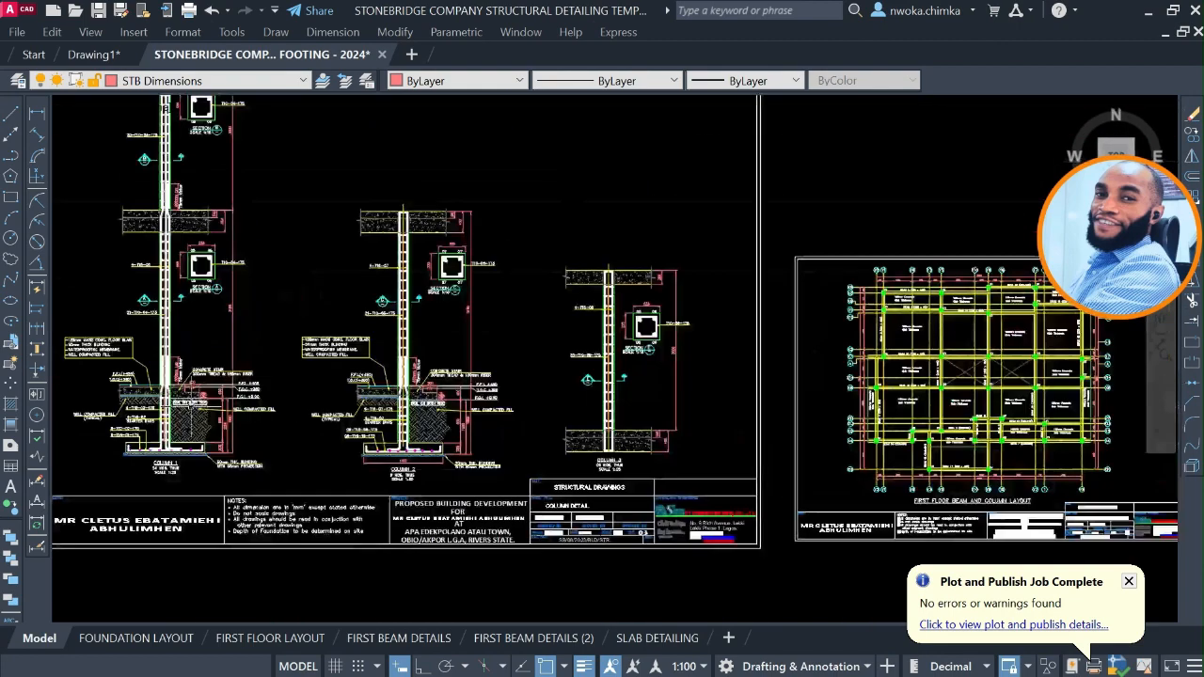
pyautogui.scroll(6, 178, 411)
pyautogui.moveTo(125, 416); pyautogui.dragTo(445, 448, button='middle')
pyautogui.scroll(-4, 394, 279)
pyautogui.scroll(-4, 498, 333)
pyautogui.moveTo(858, 337); pyautogui.dragTo(843, 336)
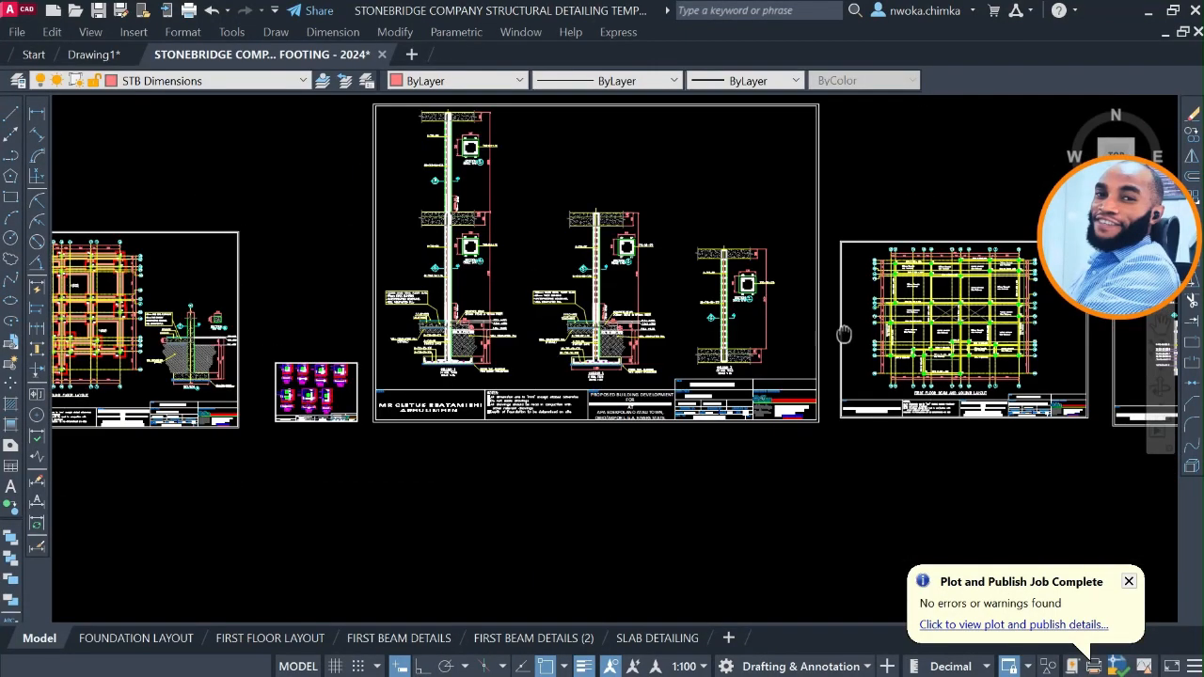
# Review the sheets beyond the first floor beam and column layout, including the slab detailing and the Beam 4 to Beam 7 details.
pyautogui.moveTo(844, 336); pyautogui.dragTo(431, 333, button='middle')
pyautogui.moveTo(905, 324); pyautogui.dragTo(656, 287, button='middle')
pyautogui.scroll(7, 715, 306)
pyautogui.scroll(-7, 584, 273)
pyautogui.moveTo(903, 324); pyautogui.dragTo(720, 314, button='middle')
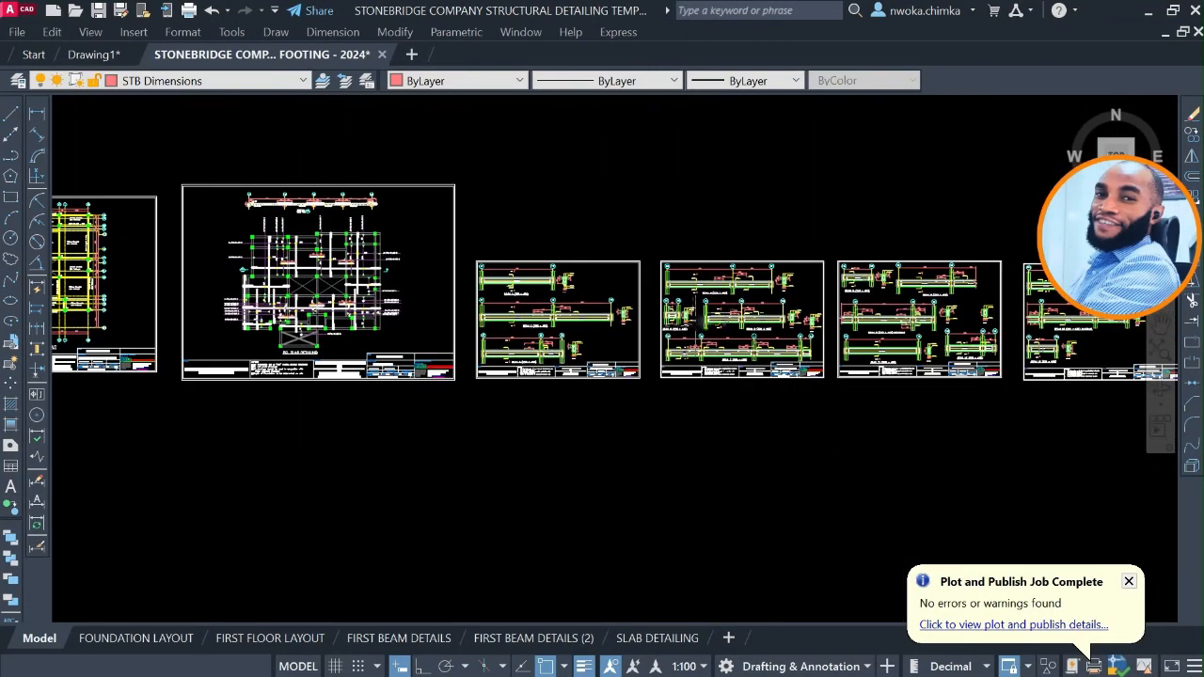
pyautogui.scroll(6, 732, 296)
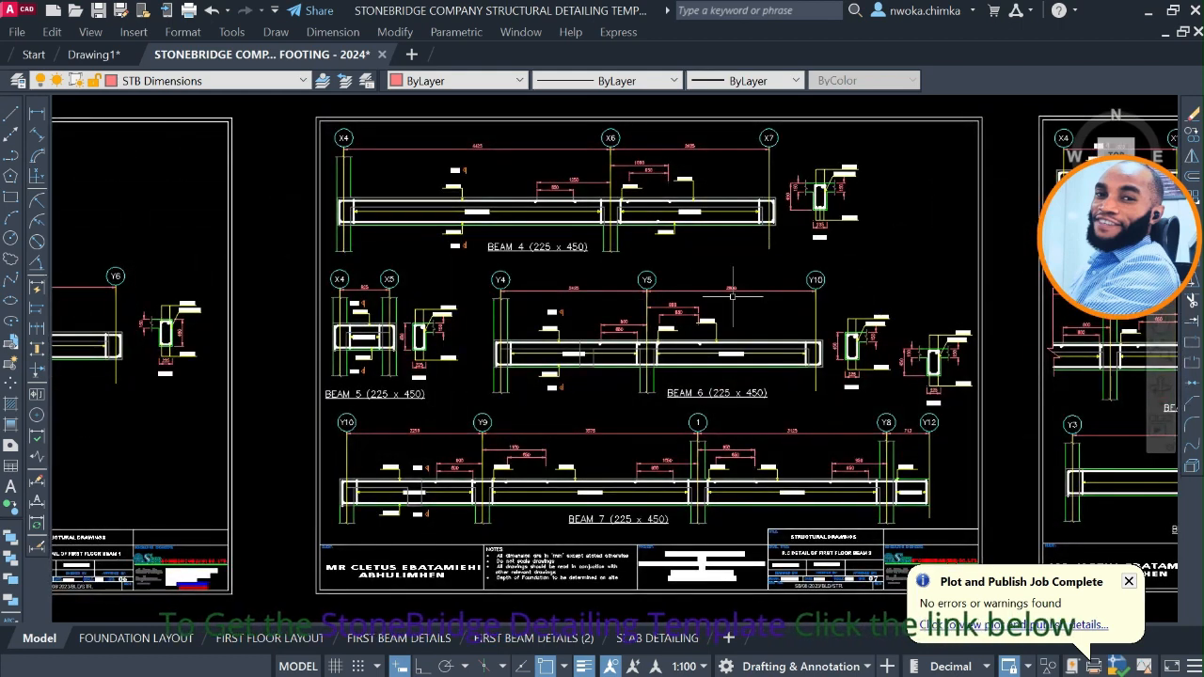